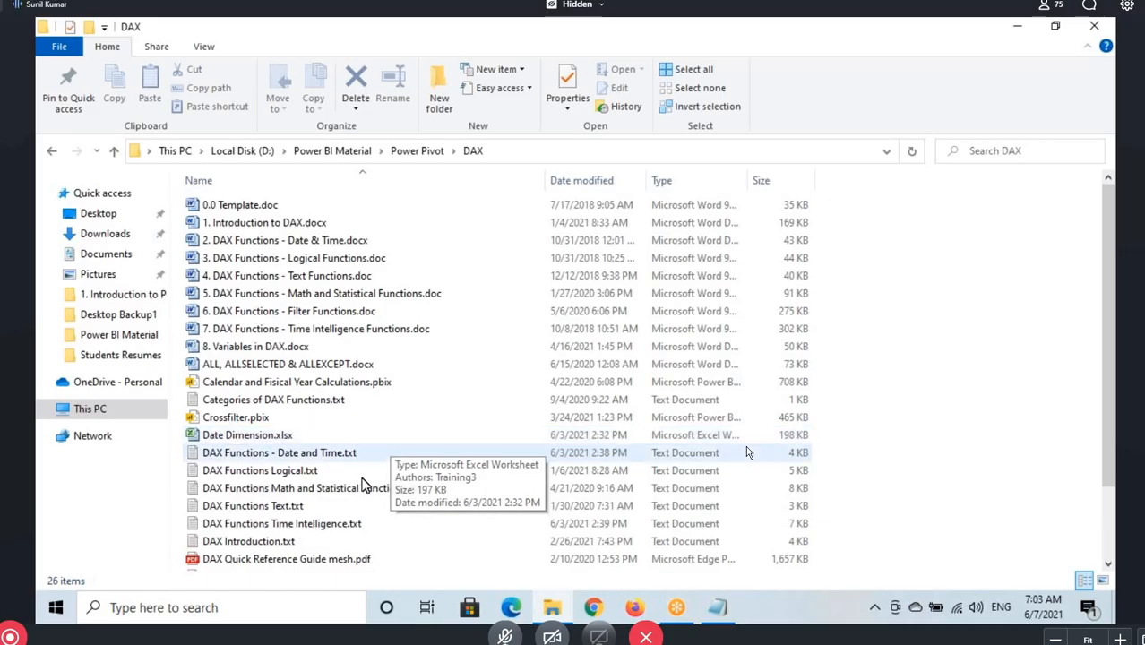
Open DAX Introduction.txt, copy the notes from Types of Operators through the dashed line after Logical Operators, and close the file
double_click(278, 542)
left_click(664, 134)
scroll(249, 254, "down", 9)
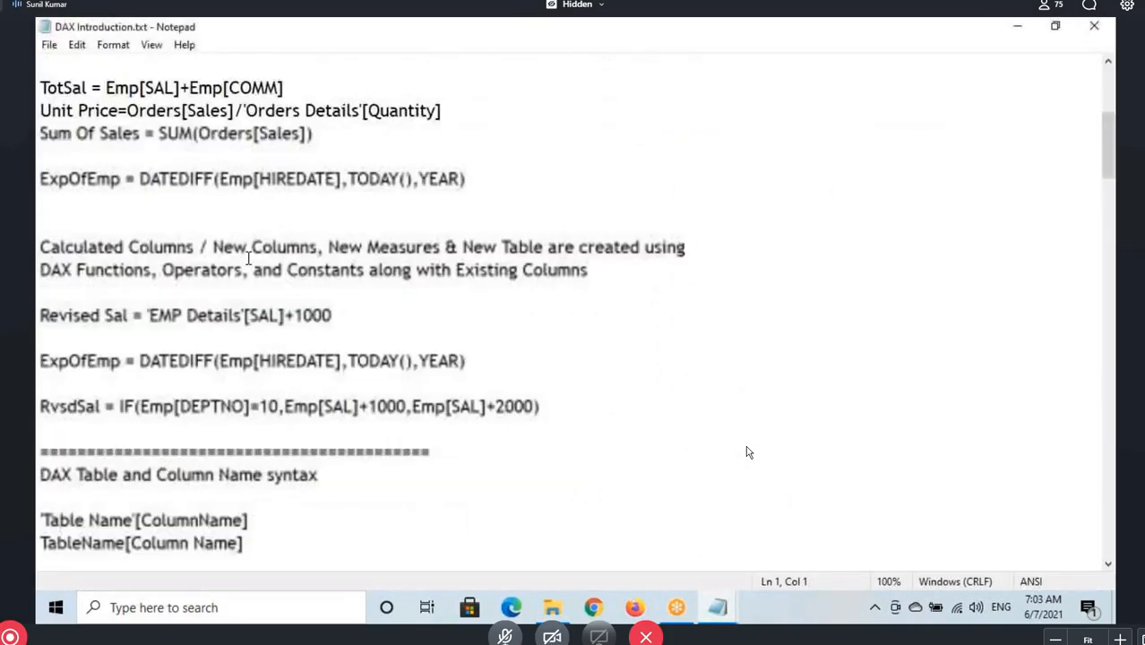
left_click_drag(1111, 180, 1111, 330)
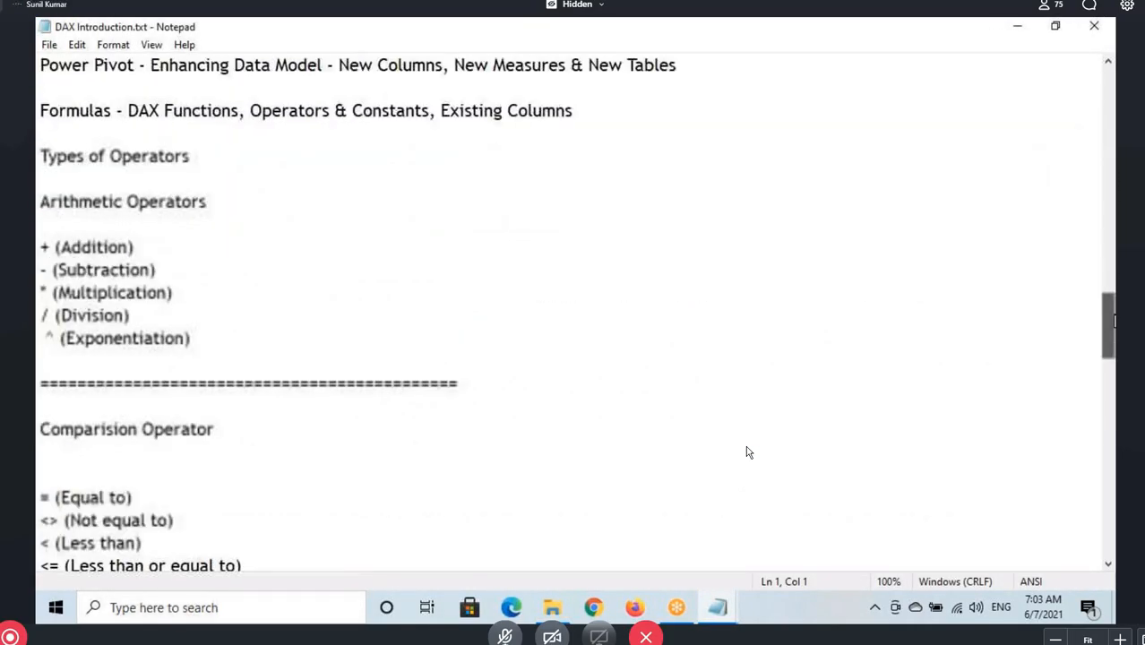
left_click_drag(37, 160, 313, 175)
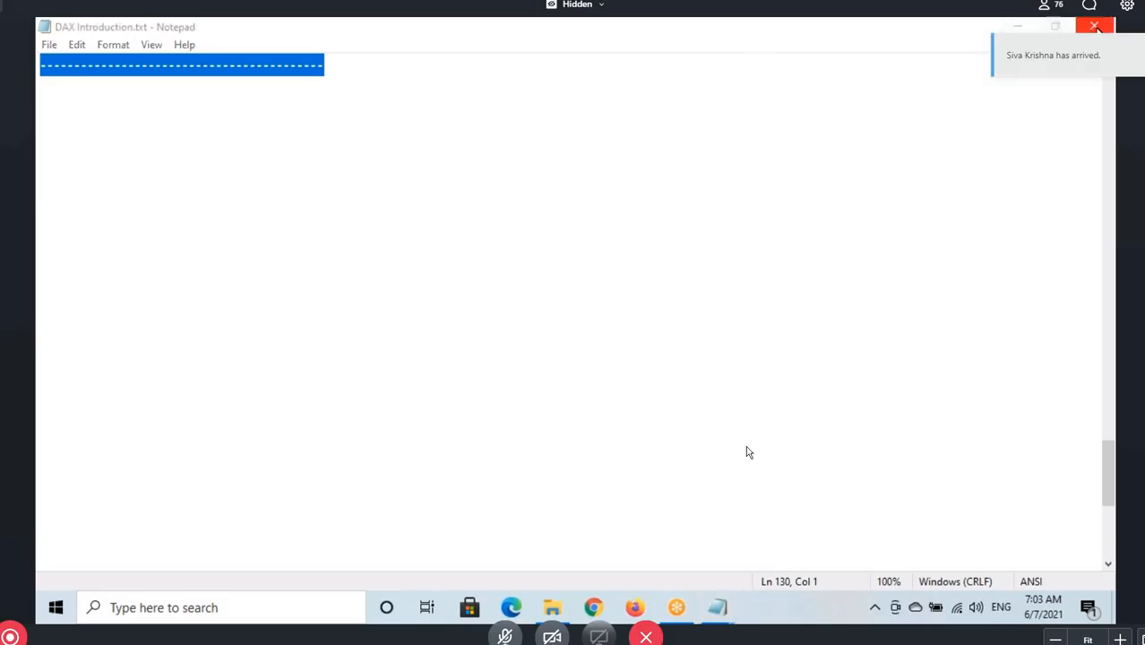
left_click(1095, 27)
In 7AM May 2021 - Power Pivot.txt, add a dashed separator line below DAX Functions and paste the copied operator notes under it
left_click(717, 607)
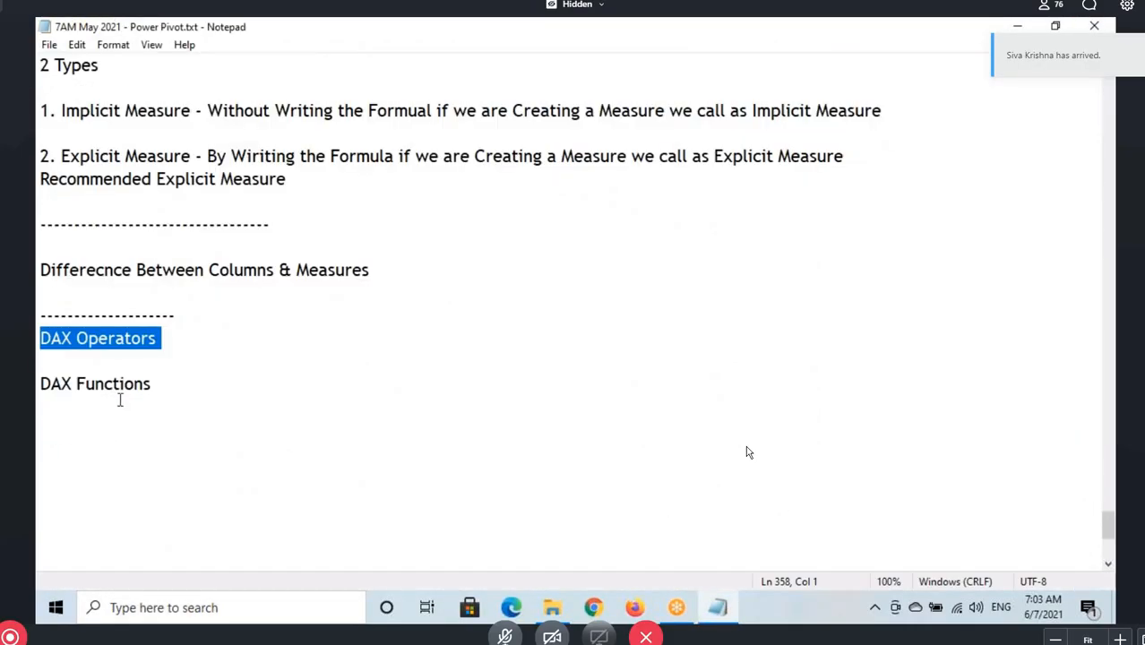
left_click(174, 390)
key("Return")
key("Return")
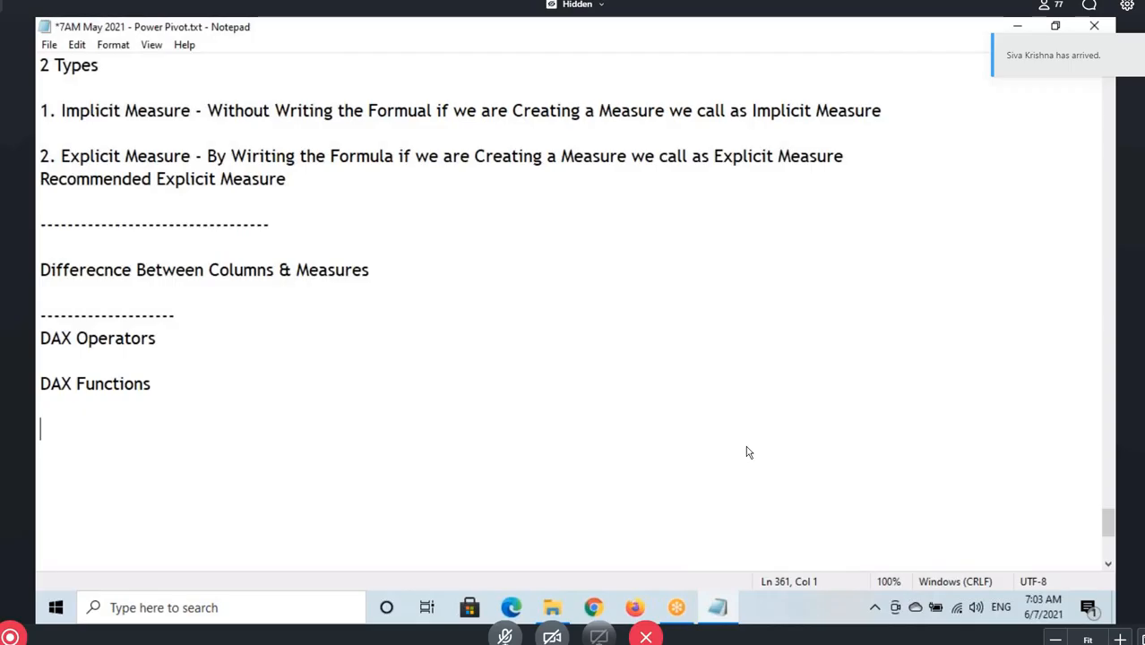
type("------------------")
key("Return")
key("ctrl+v")
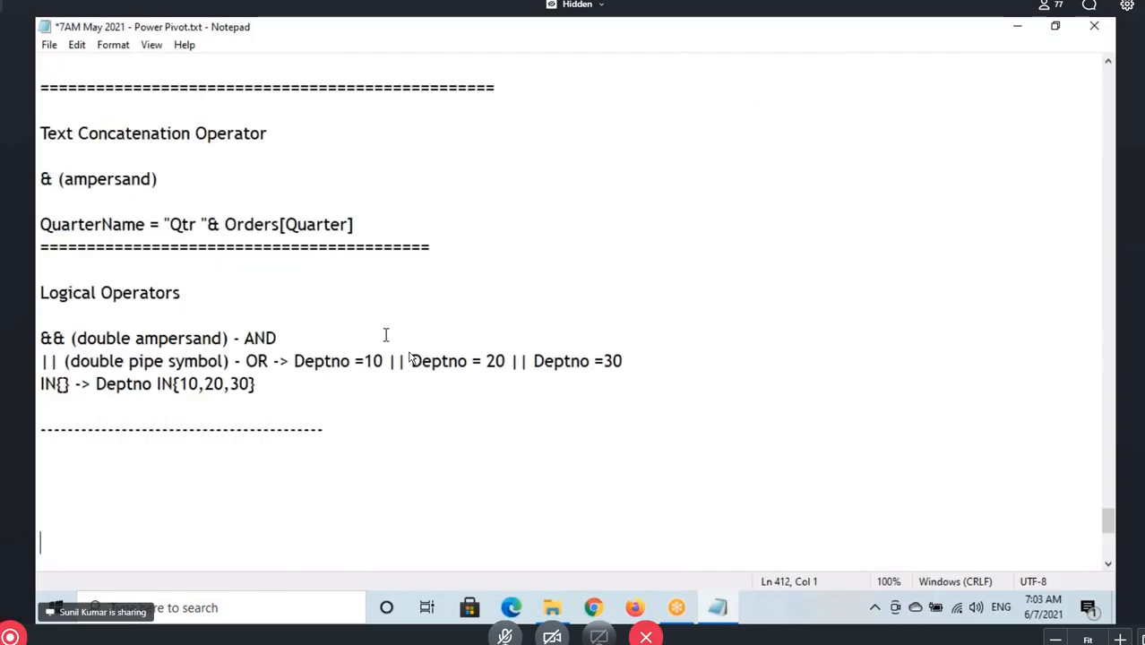
Review the pasted notes from their beginning, highlighting the Types of Operators and Arithmetic Operators headings
scroll(410, 358, "up", 13)
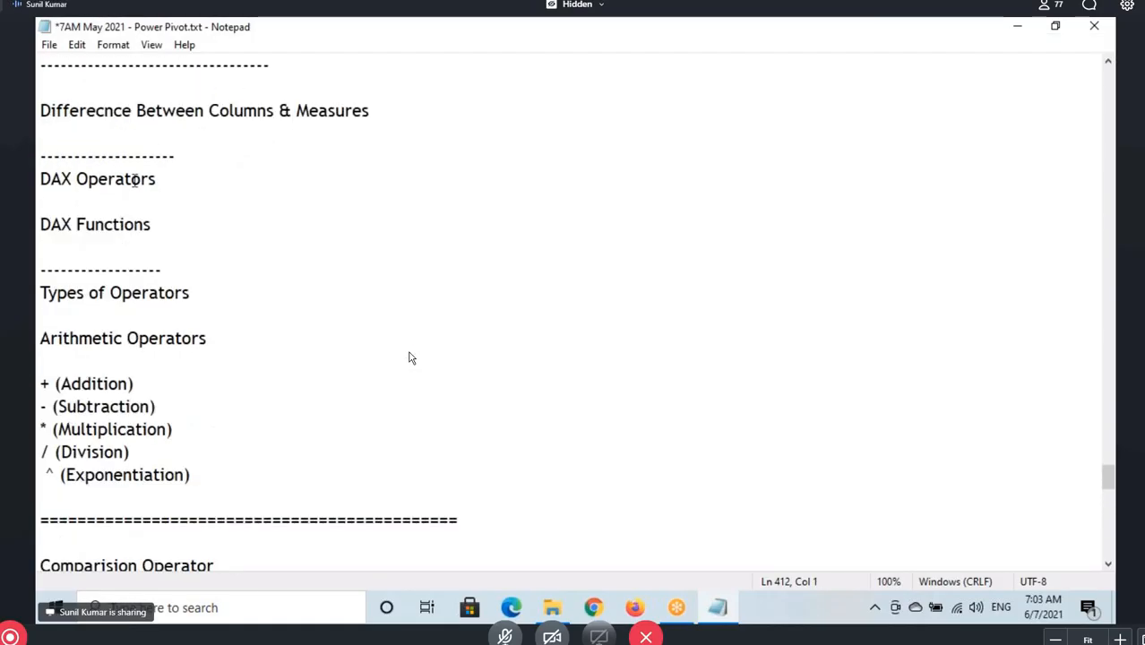
scroll(126, 242, "up", 1)
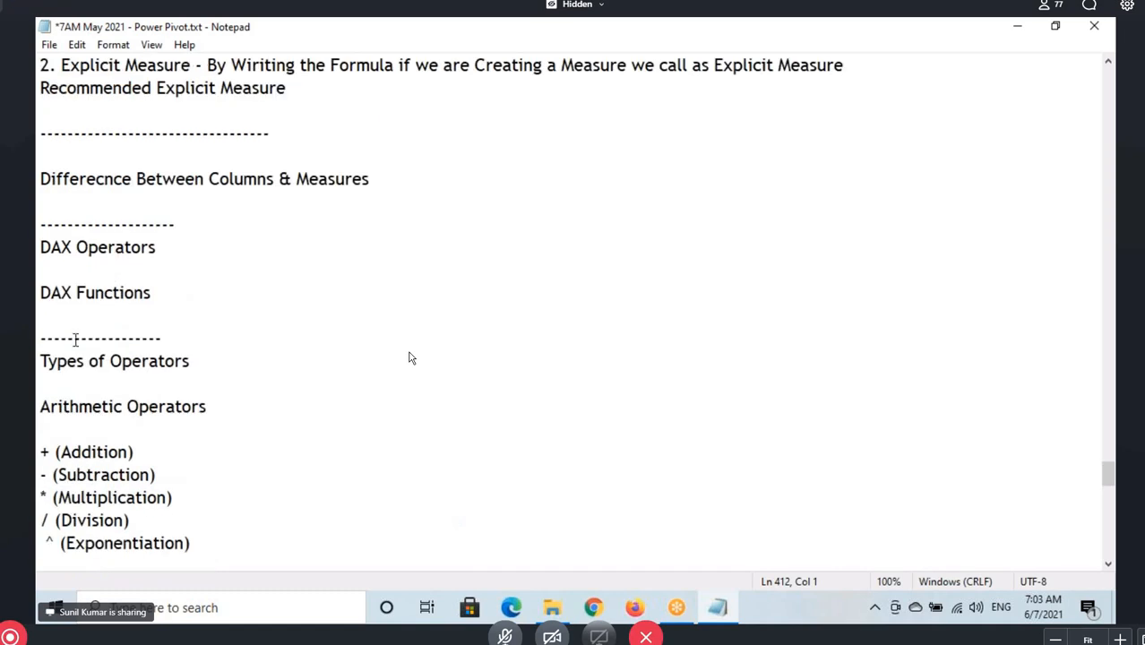
left_click_drag(42, 361, 200, 367)
left_click_drag(39, 406, 215, 407)
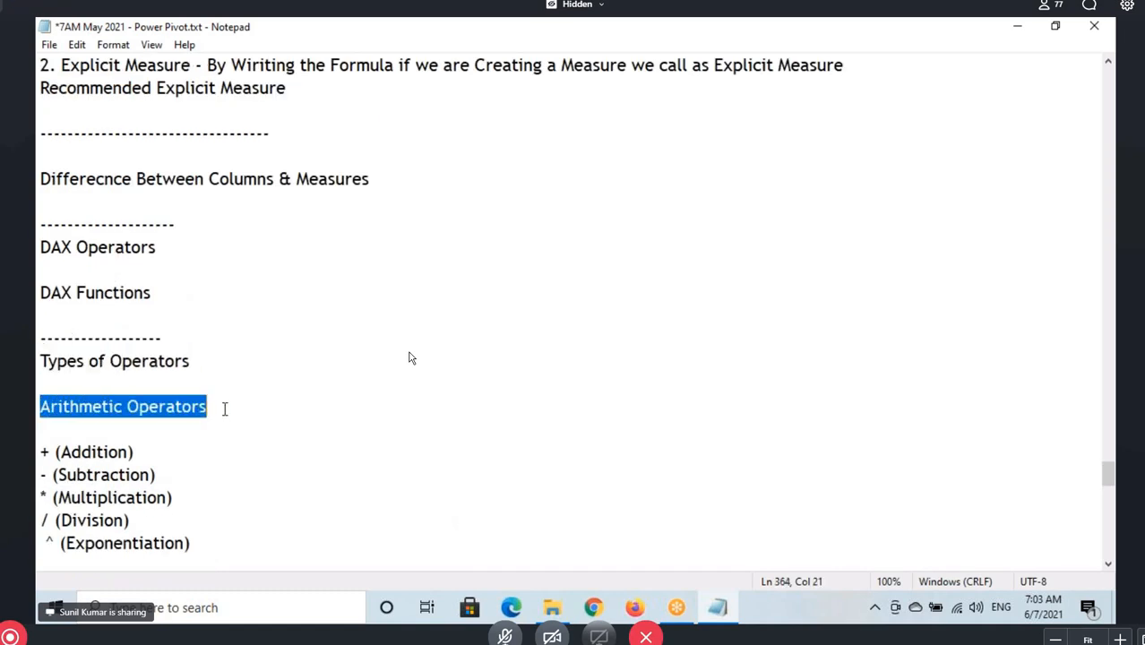
Highlight the arithmetic operators one after another, from + (Addition) to ^ (Exponentiation)
scroll(167, 281, "down", 3)
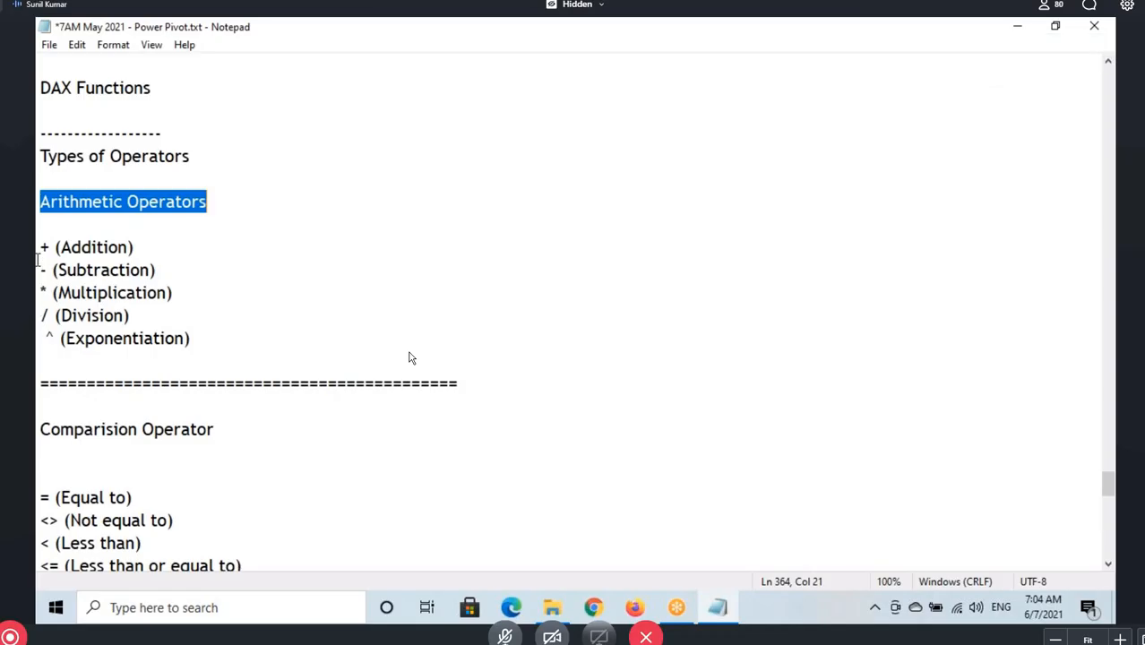
left_click_drag(40, 251, 134, 254)
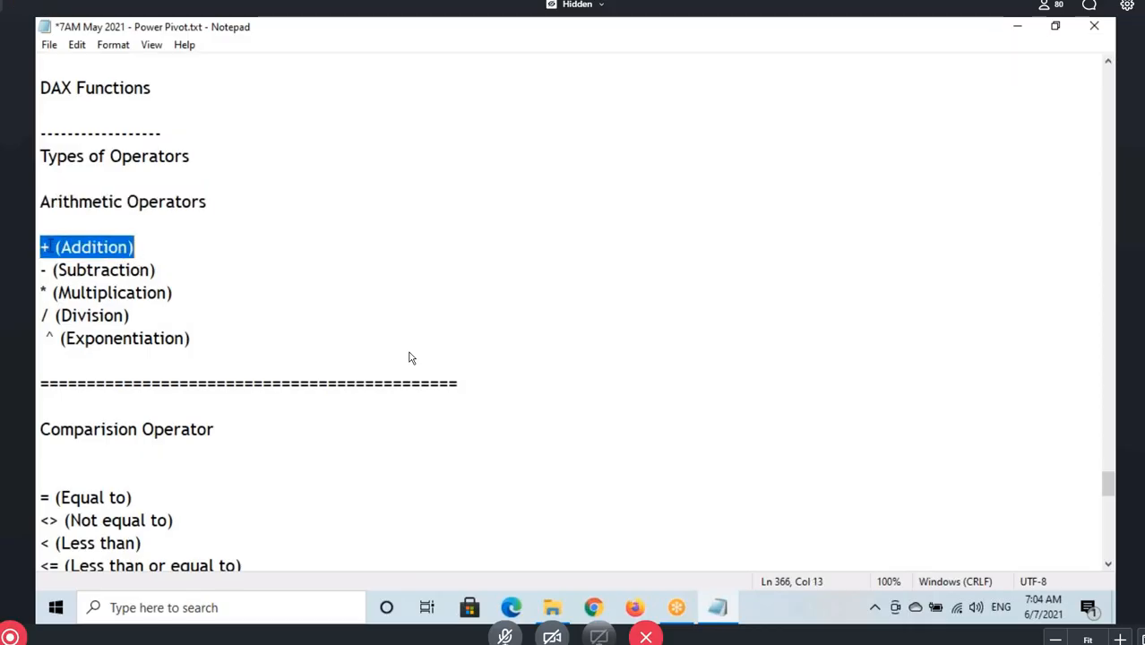
left_click(48, 248)
left_click_drag(38, 248, 50, 253)
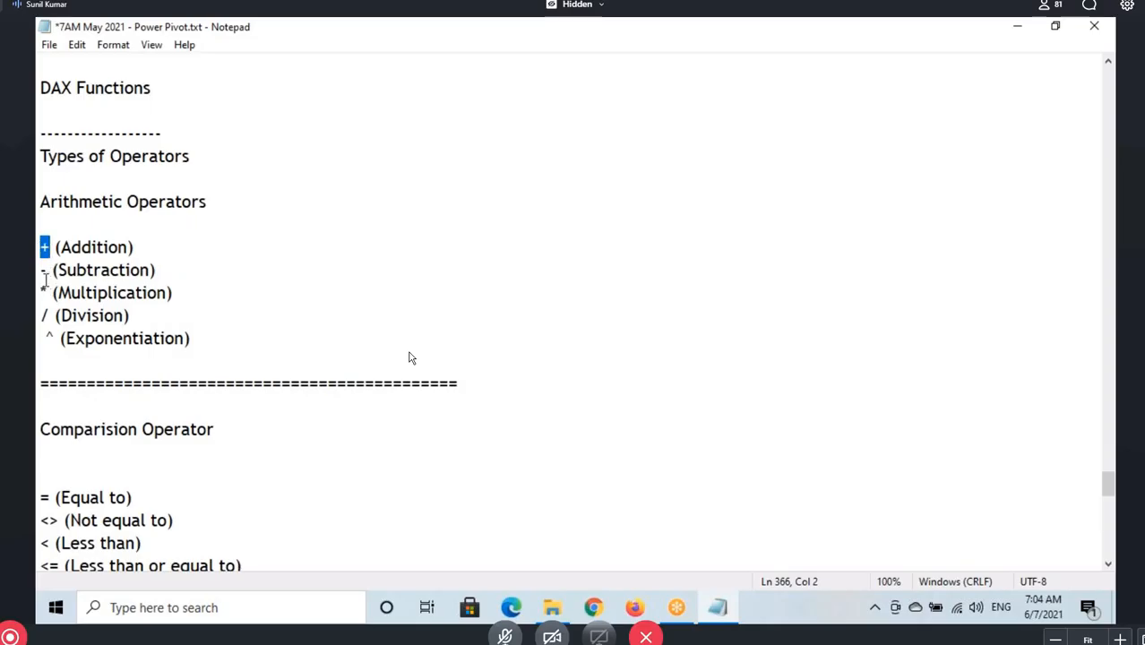
left_click(40, 272)
left_click(42, 292)
left_click_drag(42, 315, 55, 317)
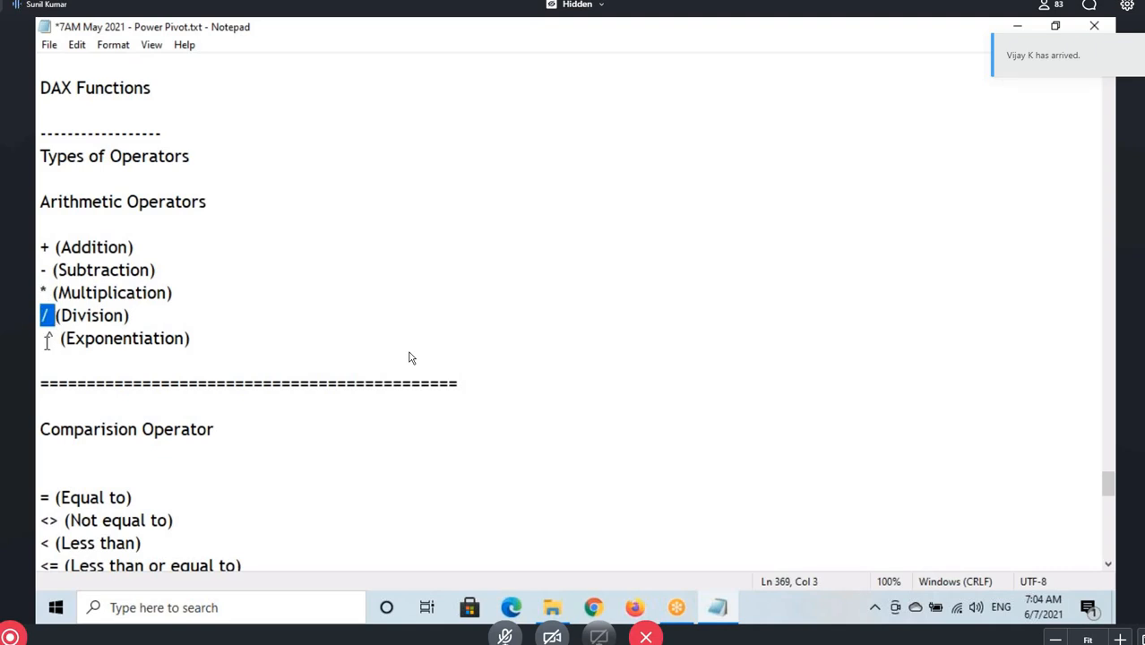
left_click(47, 340)
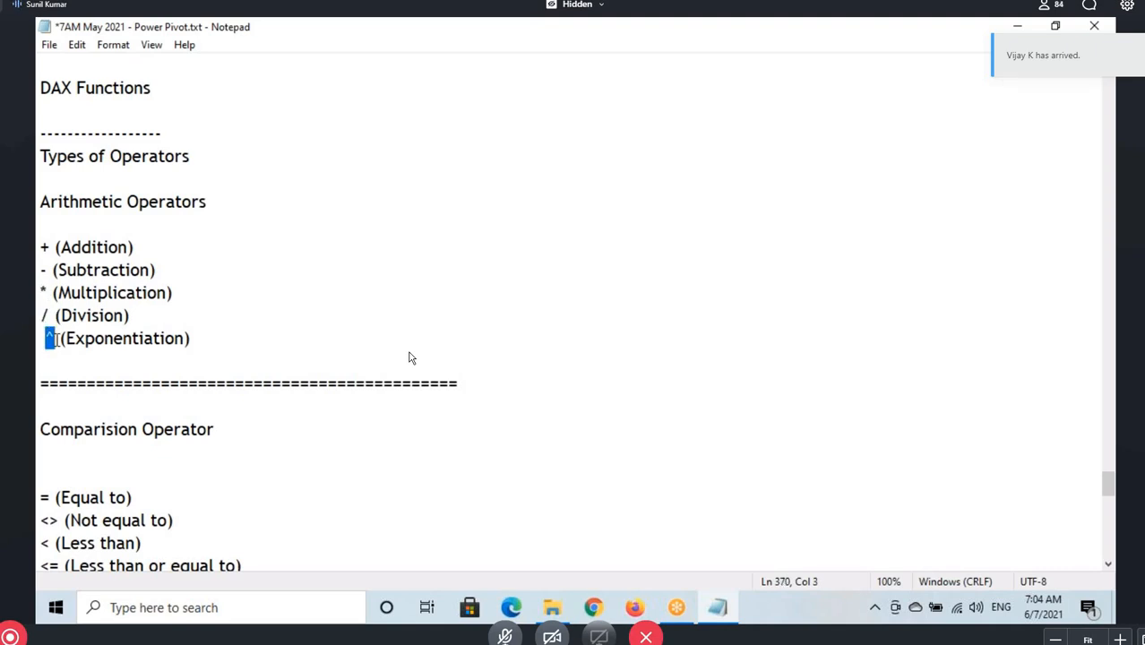
left_click_drag(56, 340, 40, 339)
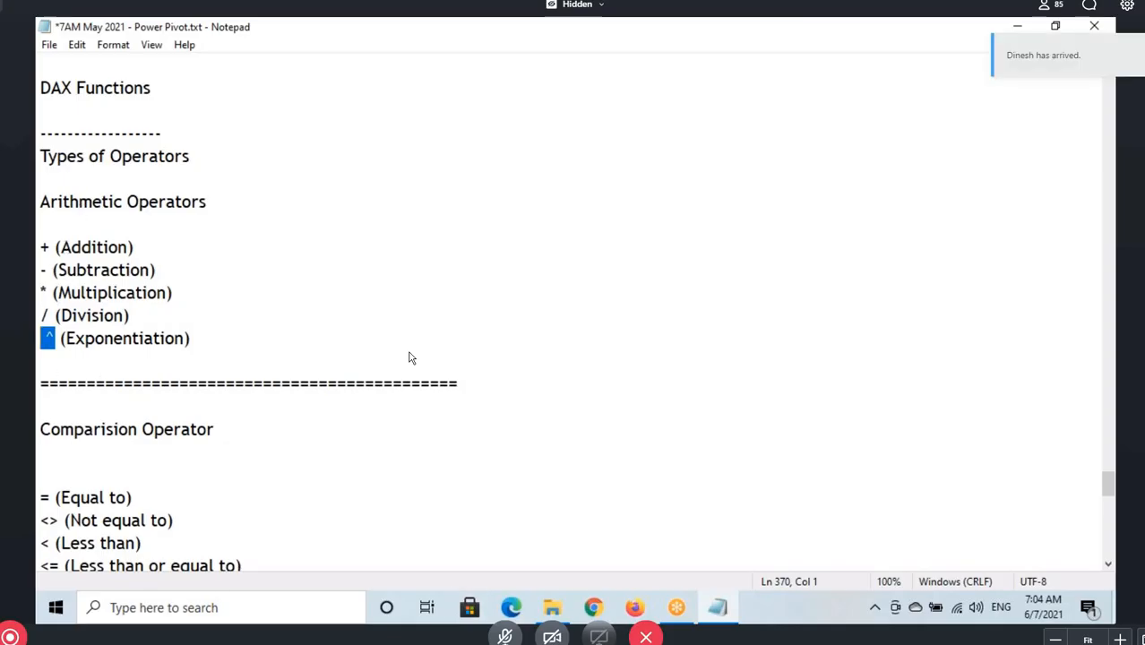
Launch Power BI Desktop, highlight the + operator in the notes while it loads, and dismiss the Power BI start screen
key("super+d")
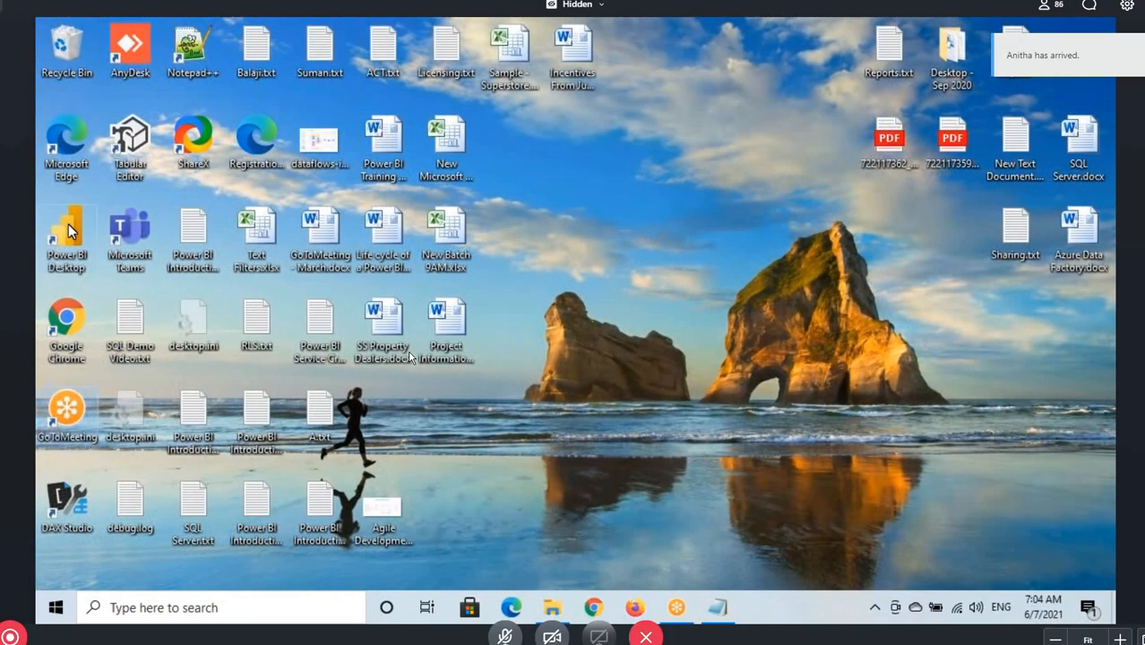
left_click(729, 612)
left_click_drag(51, 248, 37, 251)
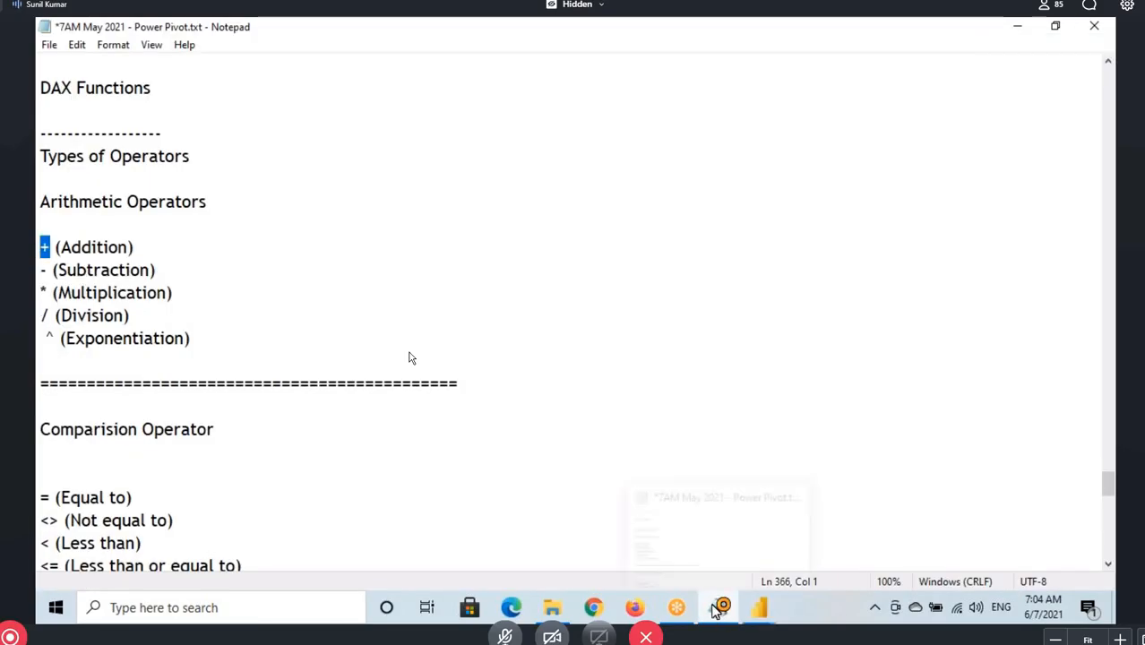
left_click(745, 600)
left_click(843, 489)
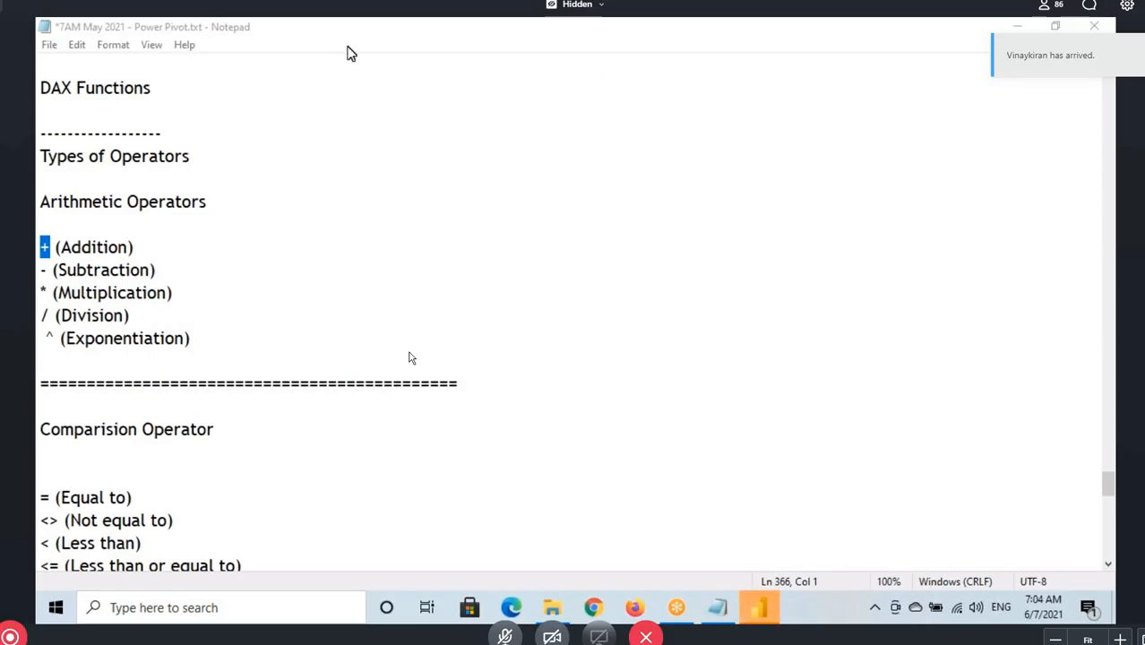
left_click(759, 607)
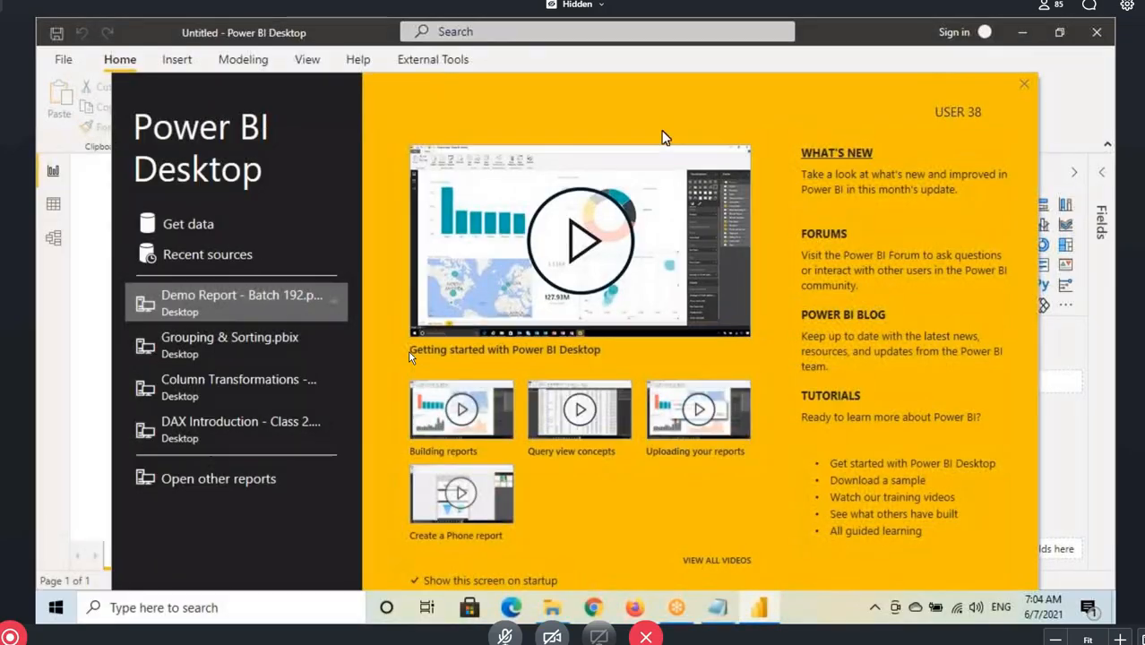
left_click(1025, 87)
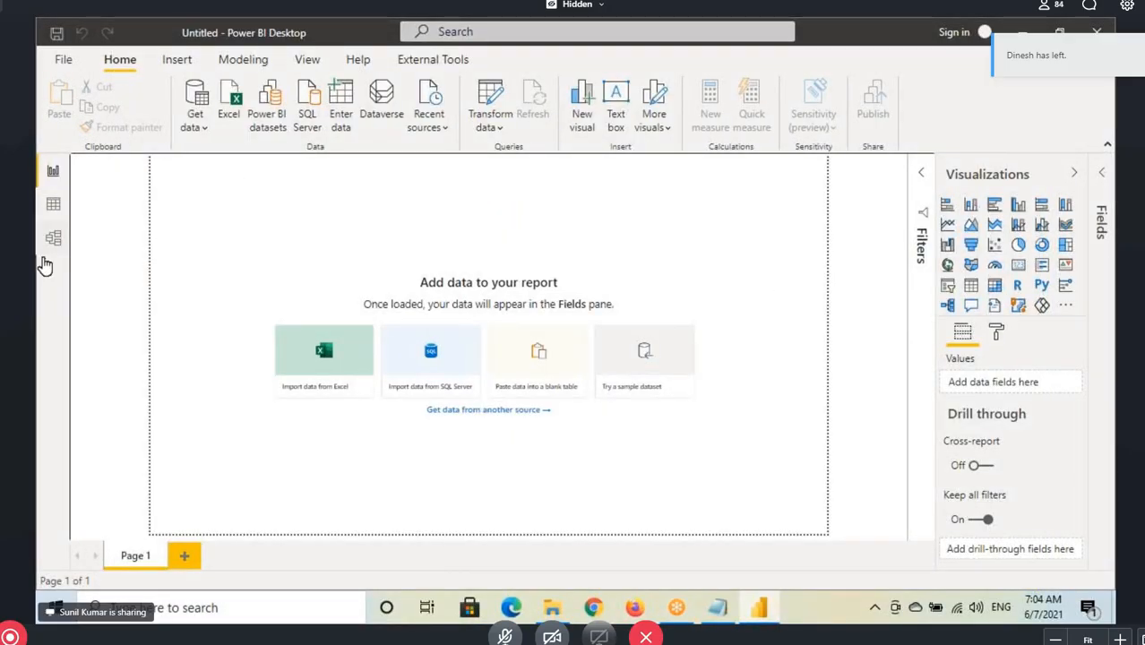
Import the Emp, Dept and Manager sheets from the Excel workbook EmpDept.xlsx
left_click(194, 128)
left_click(196, 183)
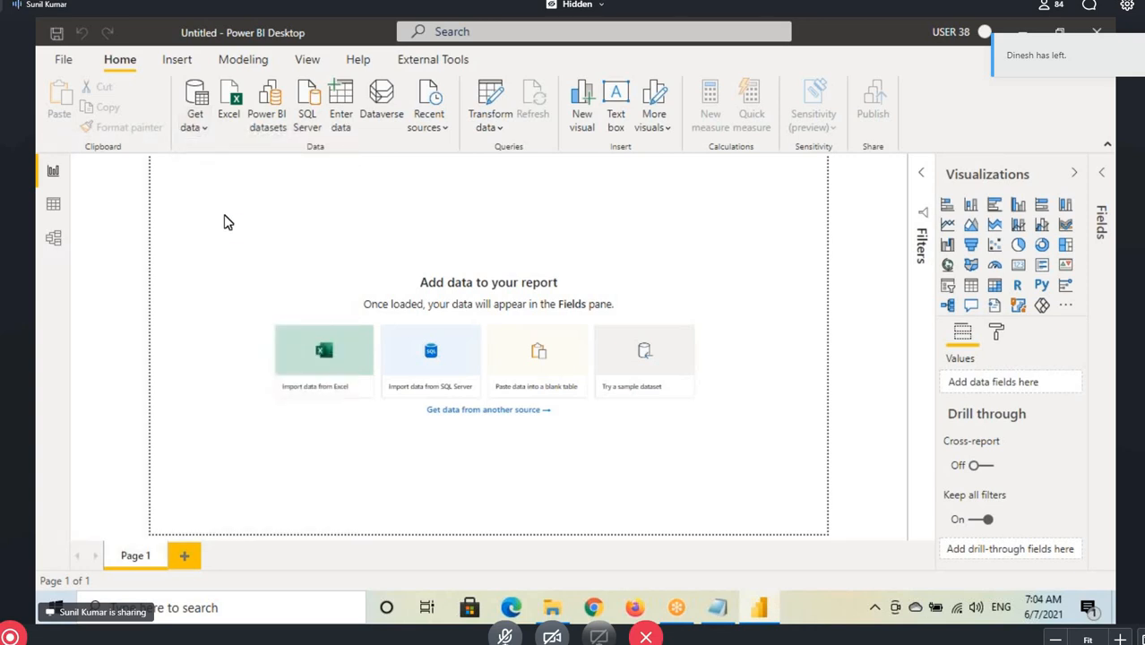
left_click(250, 178)
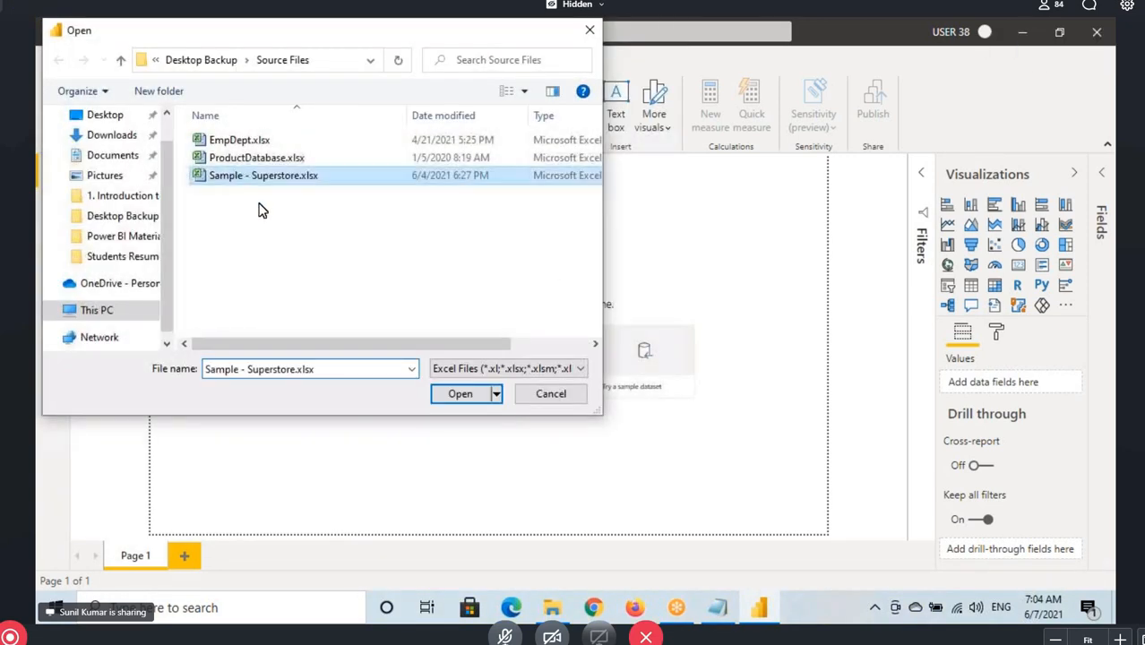
left_click(240, 139)
left_click(460, 395)
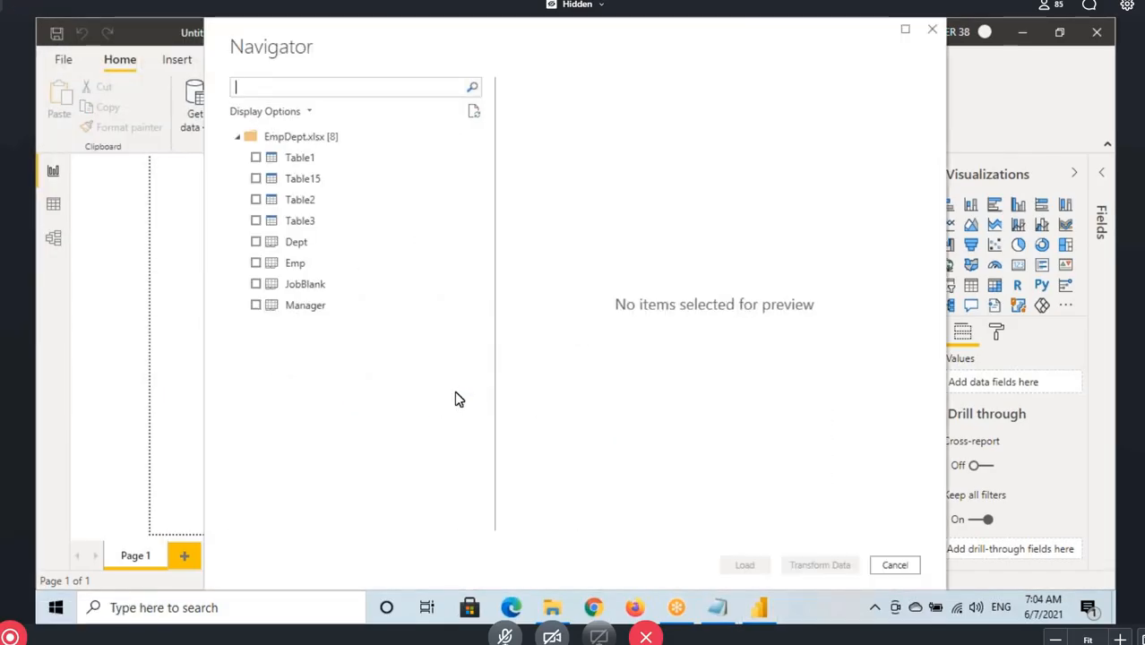
left_click(256, 263)
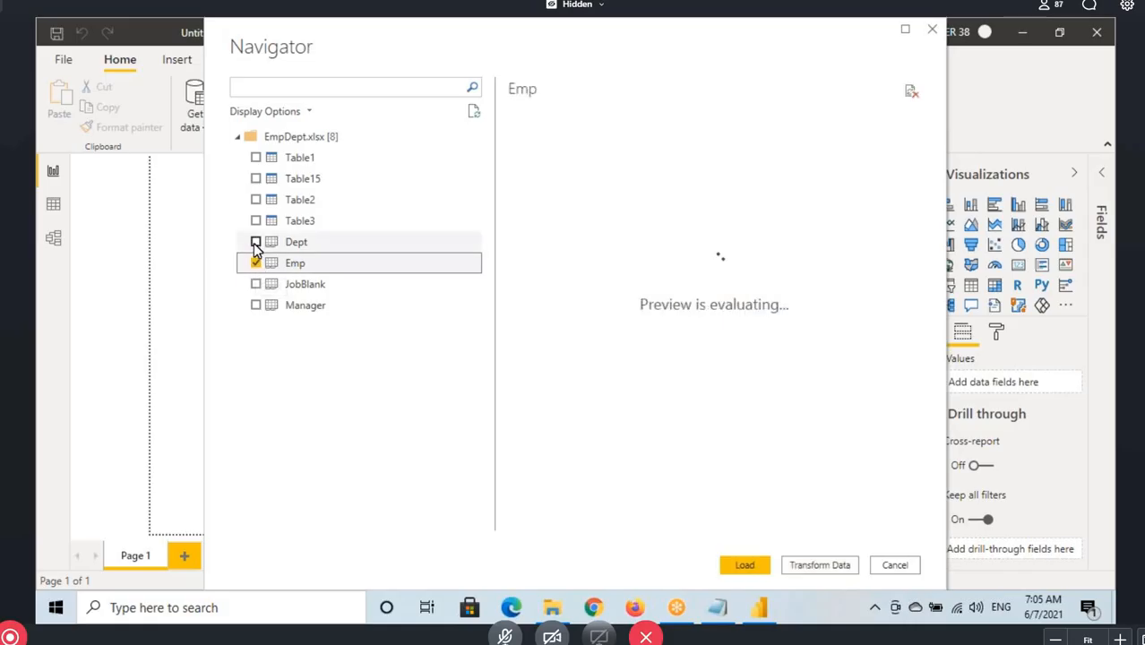
left_click(255, 242)
left_click(255, 305)
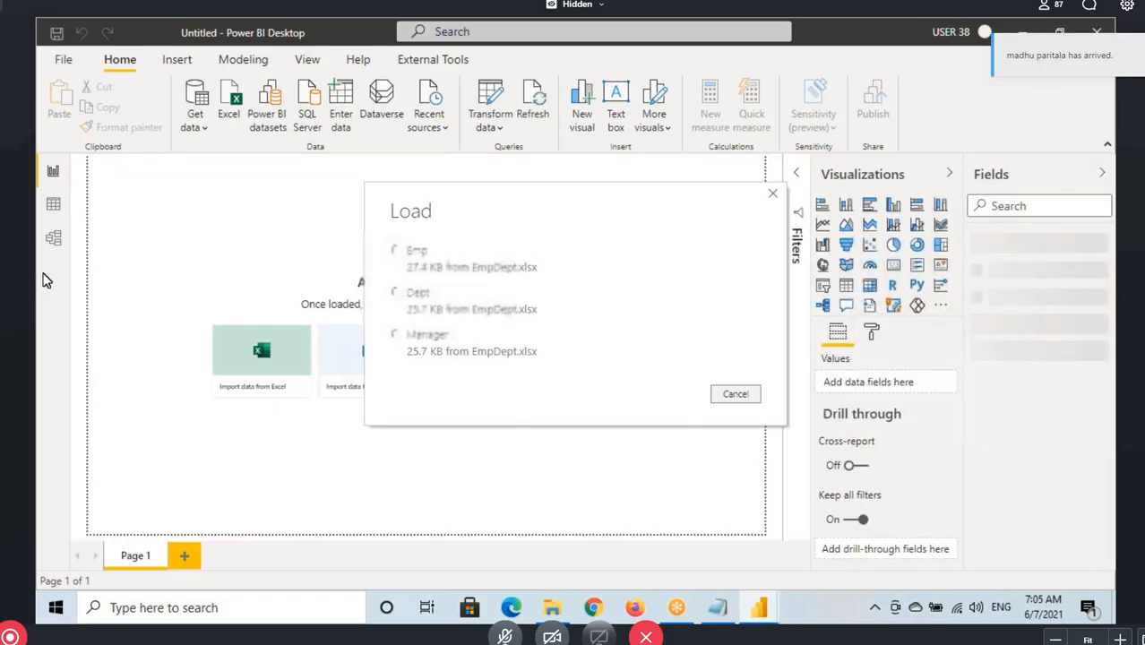
Get the Orders, People and Returns sheets from Sample - Superstore.xlsx and open them for transformation in Power Query Editor
left_click(196, 127)
left_click(223, 181)
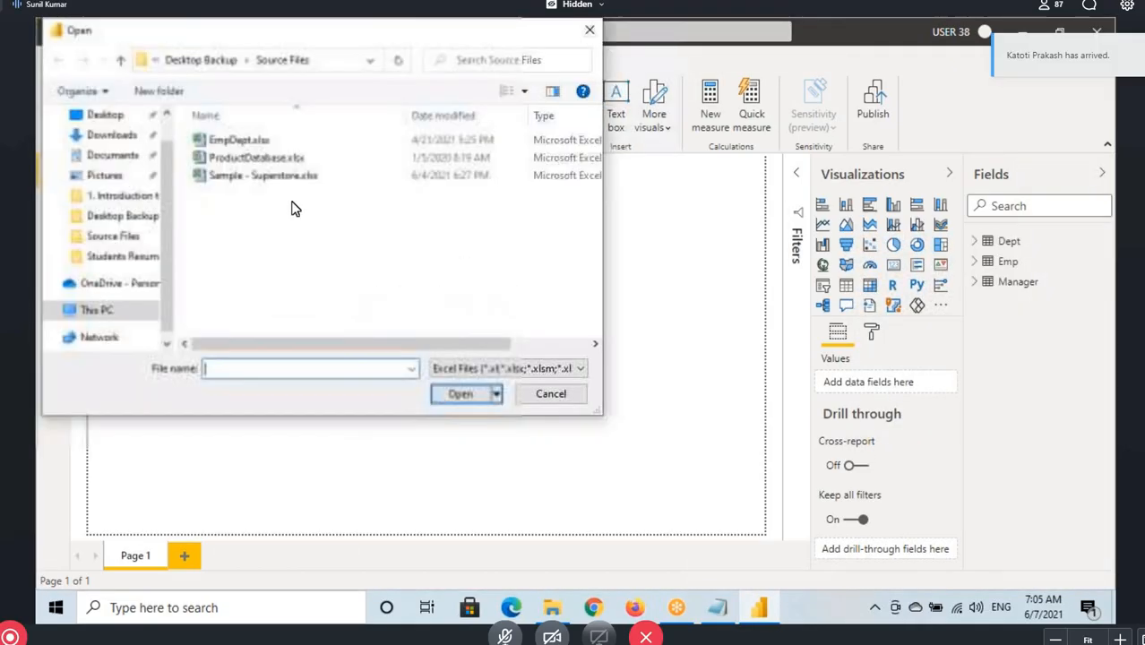
left_click(263, 174)
left_click(460, 393)
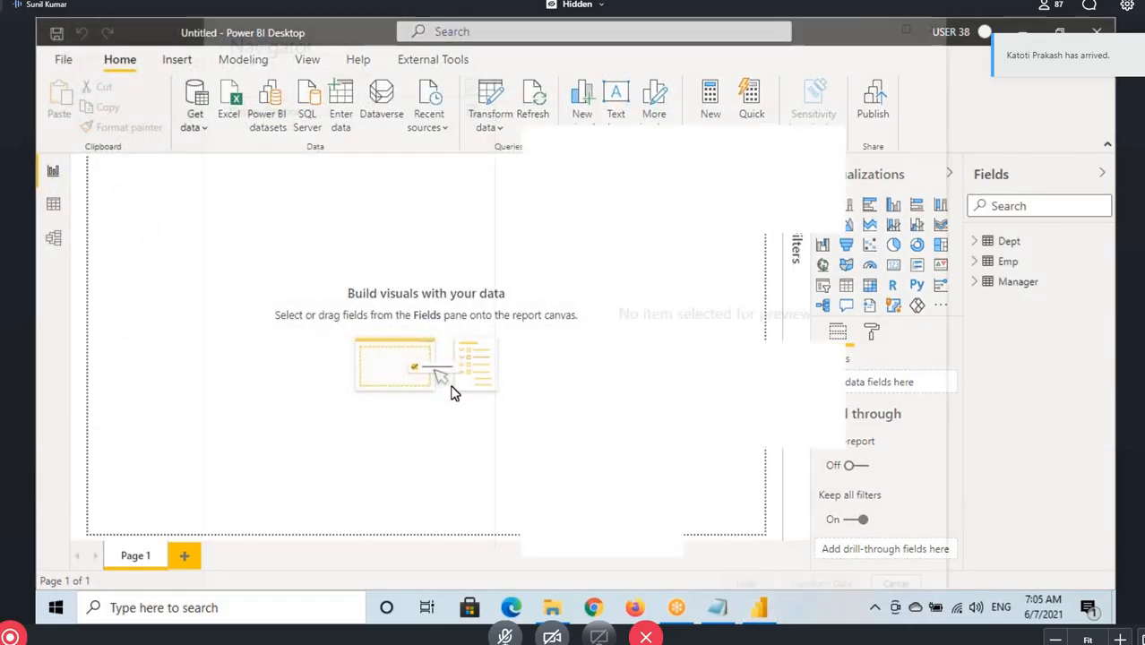
left_click(255, 158)
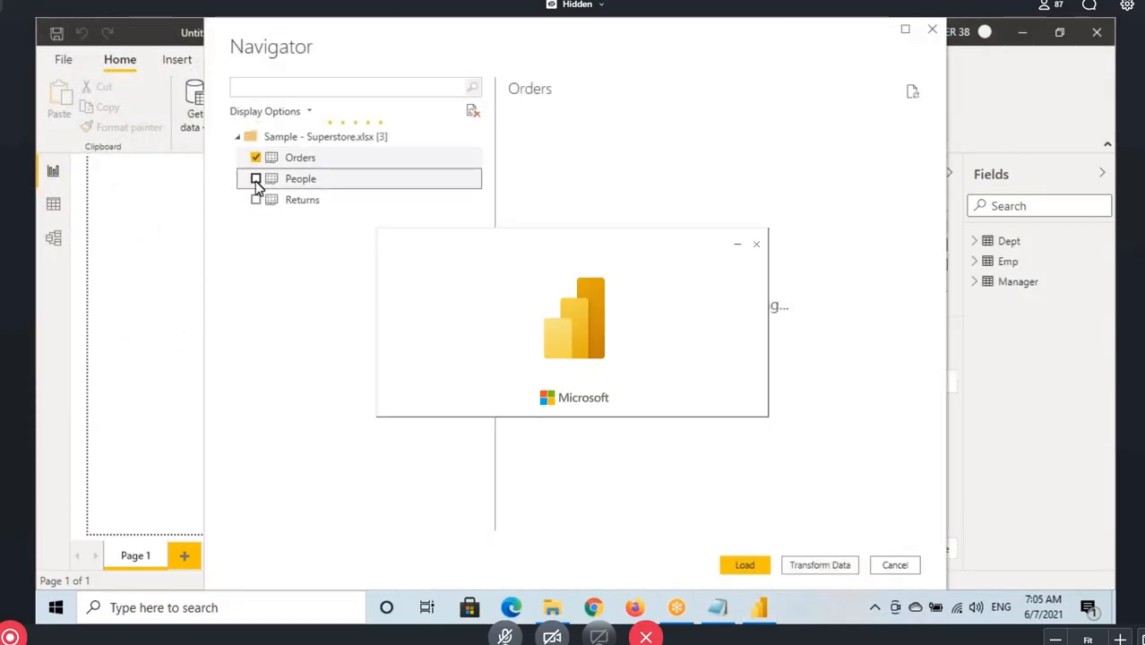
left_click(255, 179)
left_click(255, 199)
key("alt+Tab")
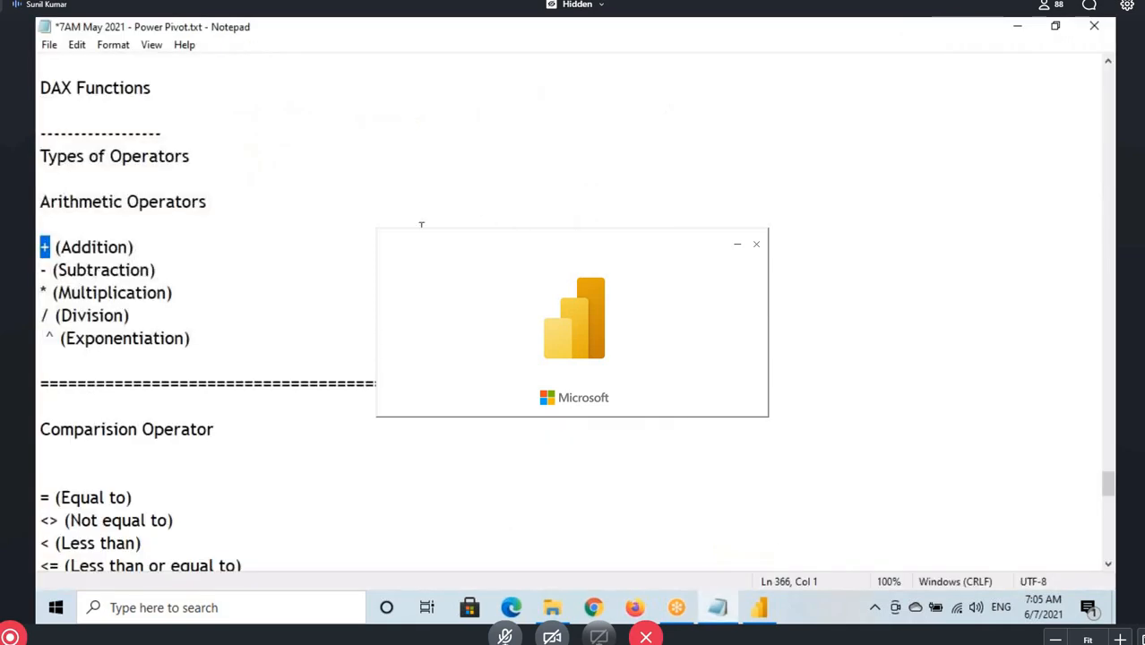
key("alt+Tab")
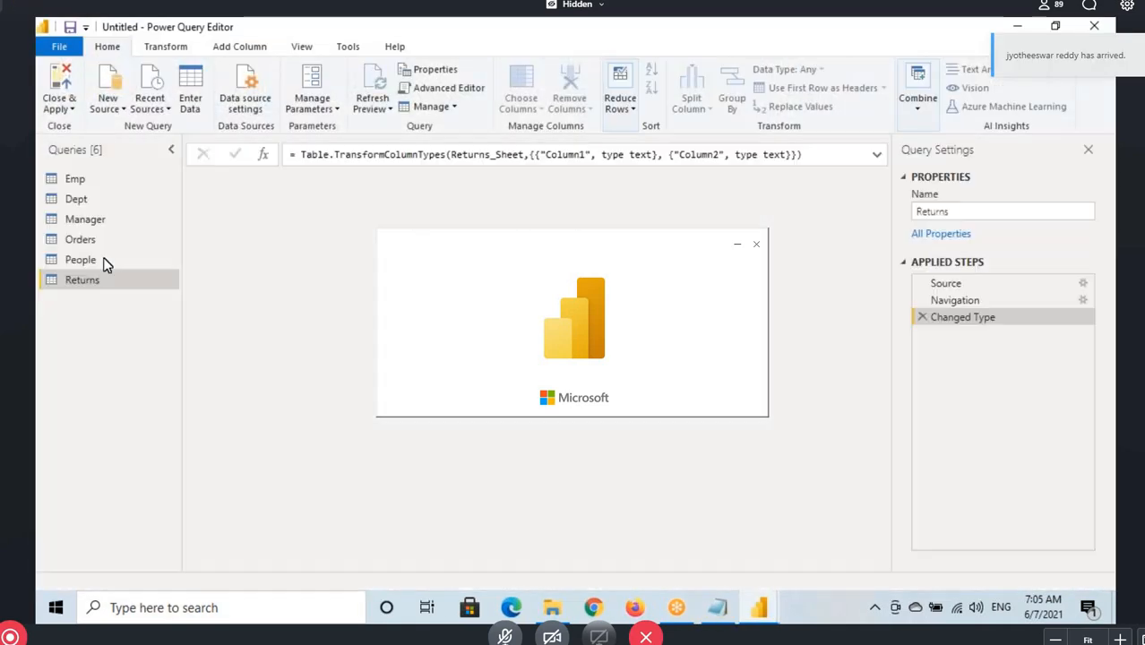
Promote the first row to headers in the People and Returns queries and apply the changes to the model
left_click(97, 259)
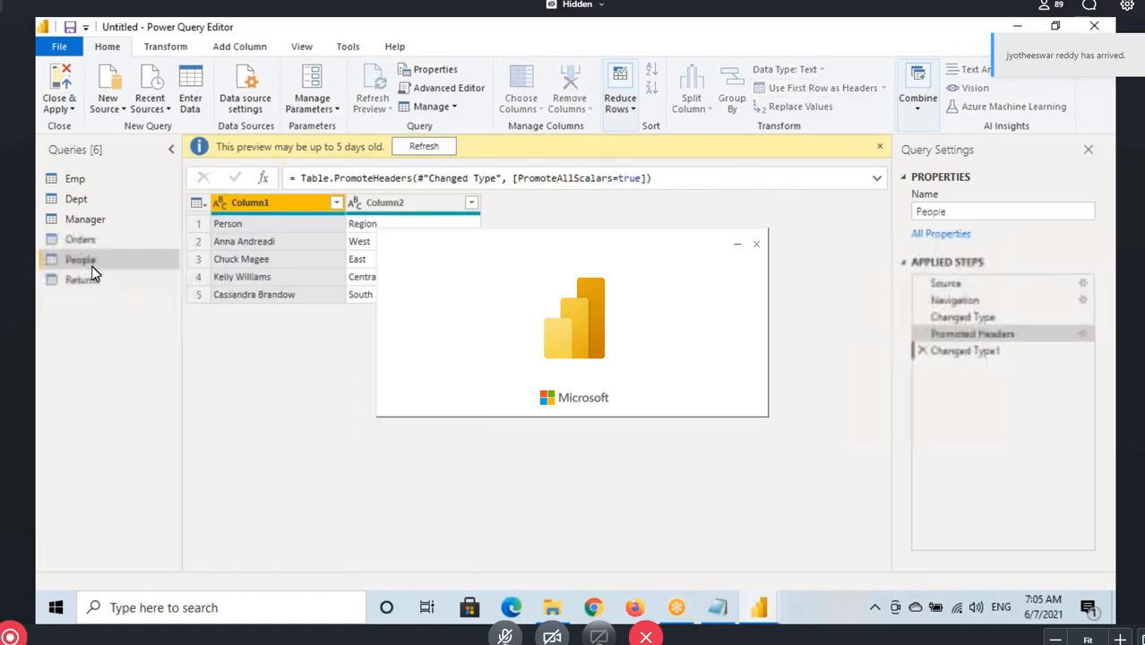
left_click(93, 280)
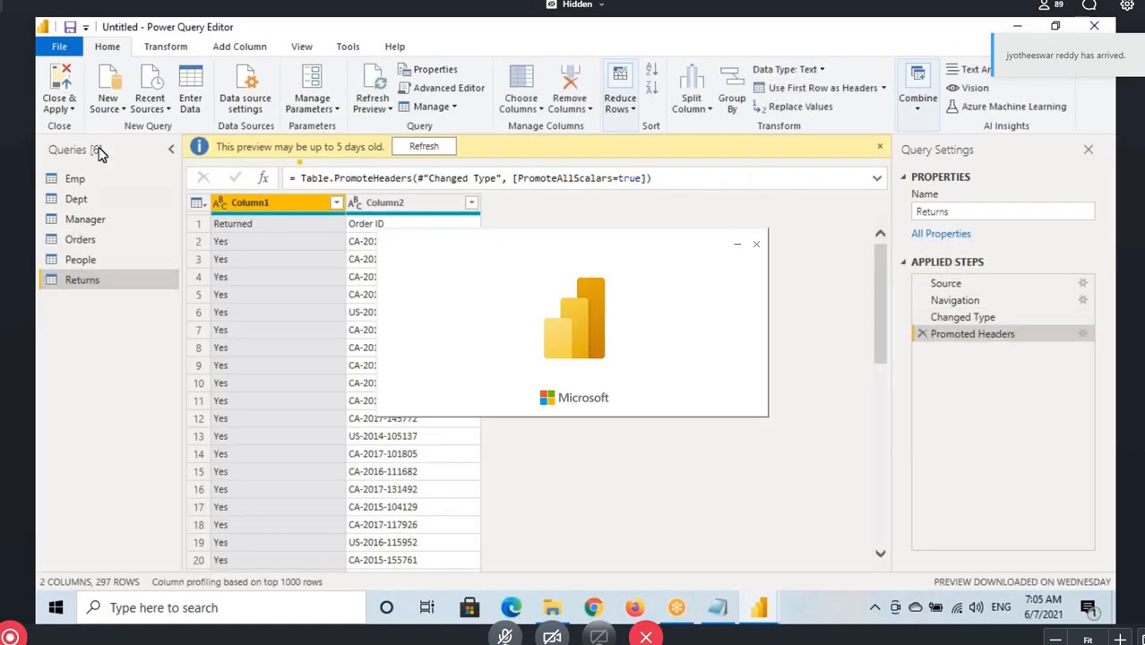
left_click(60, 79)
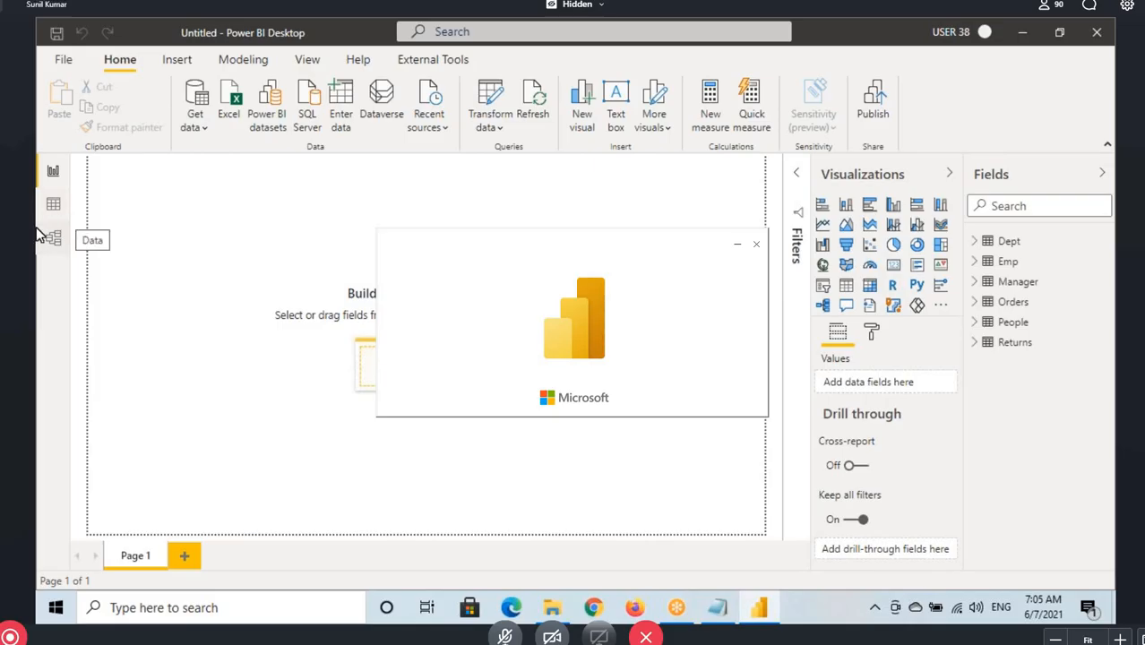
Display the rows of the Emp table in Data view
left_click(53, 204)
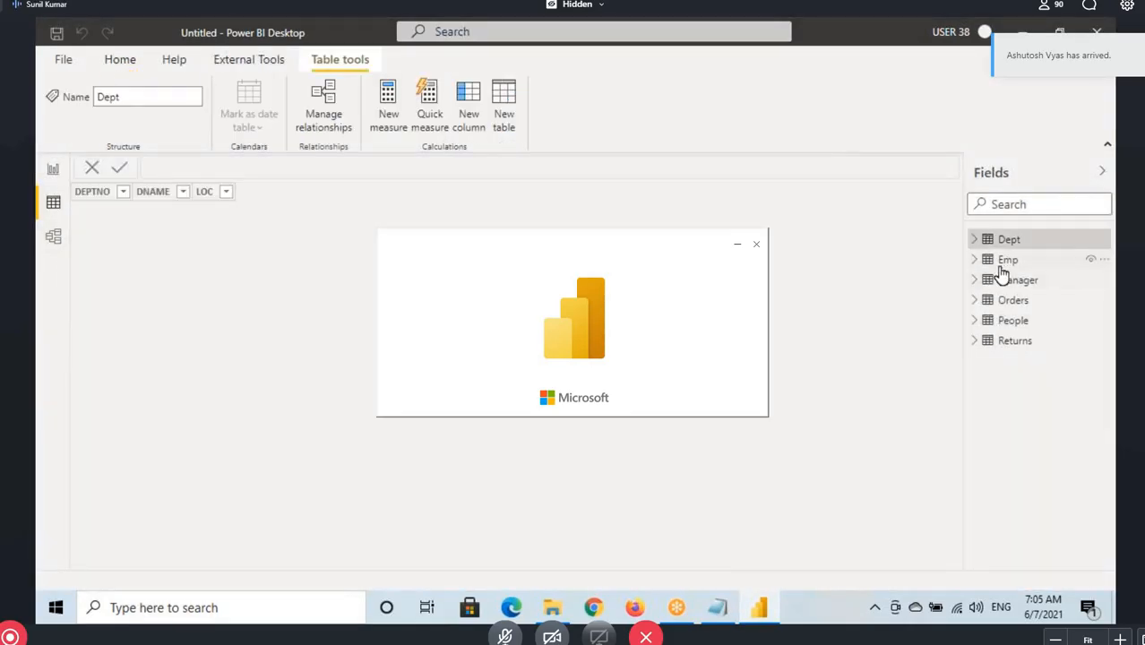
left_click(1008, 259)
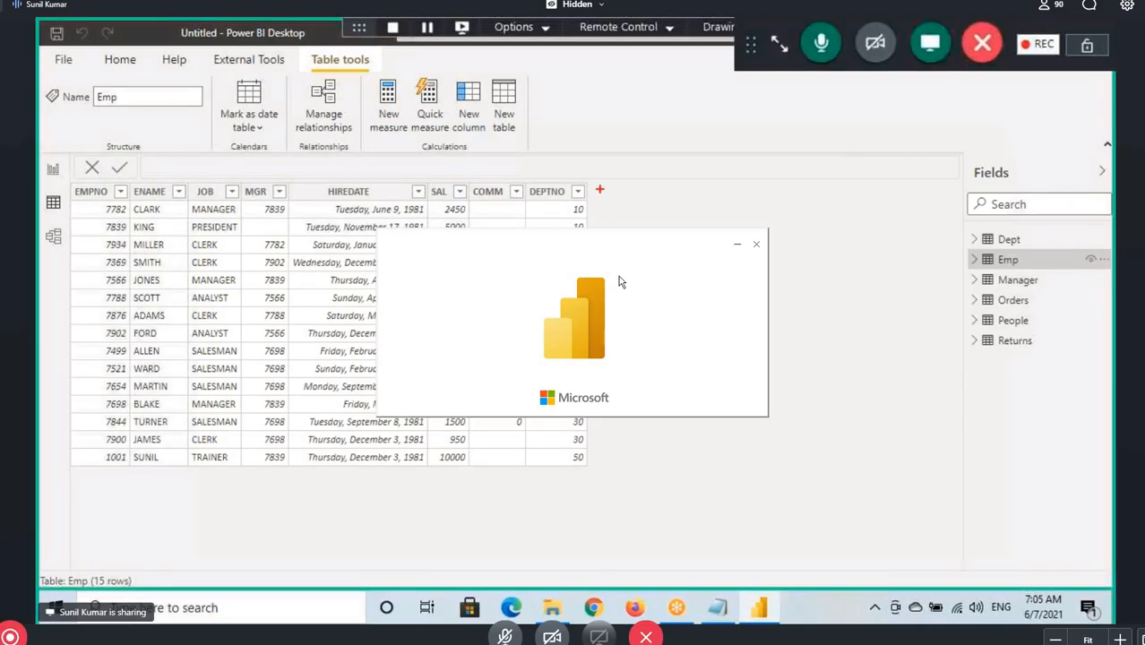
left_click_drag(624, 193, 669, 204)
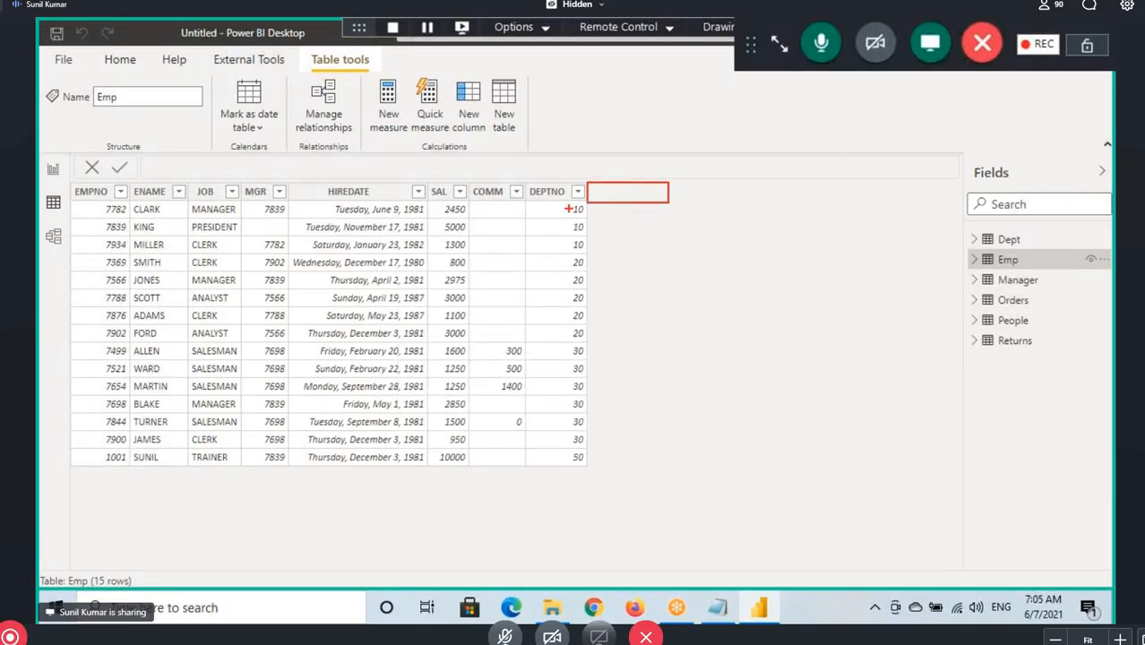
left_click_drag(480, 204, 513, 206)
key("Escape")
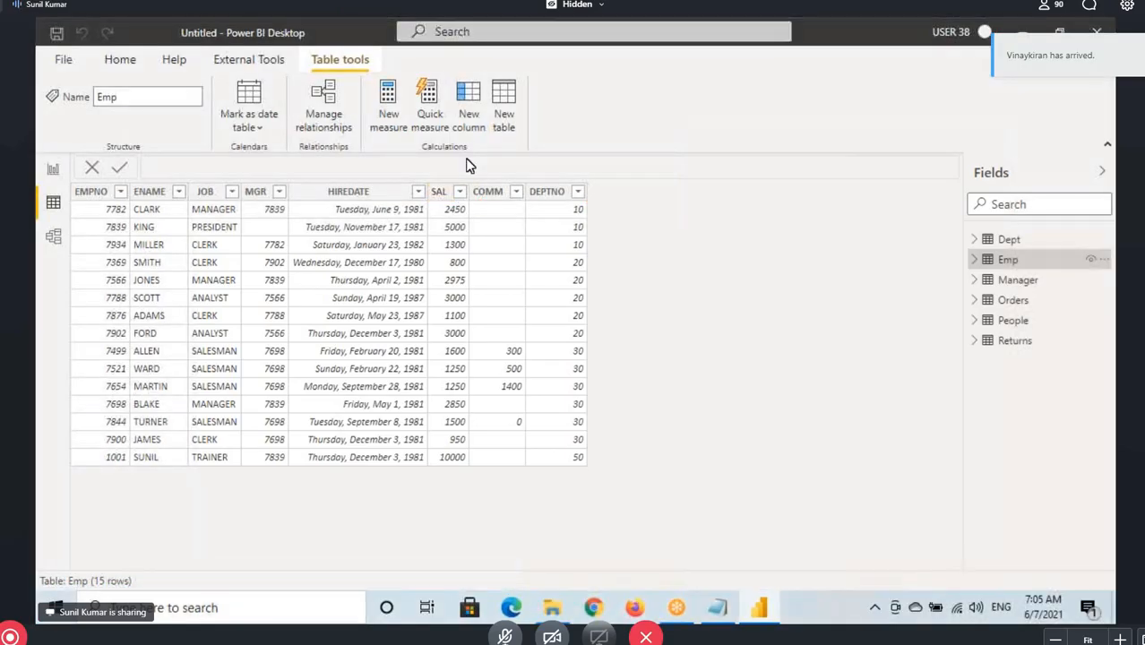
Add a calculated column named TotSal to the Emp table
left_click(467, 116)
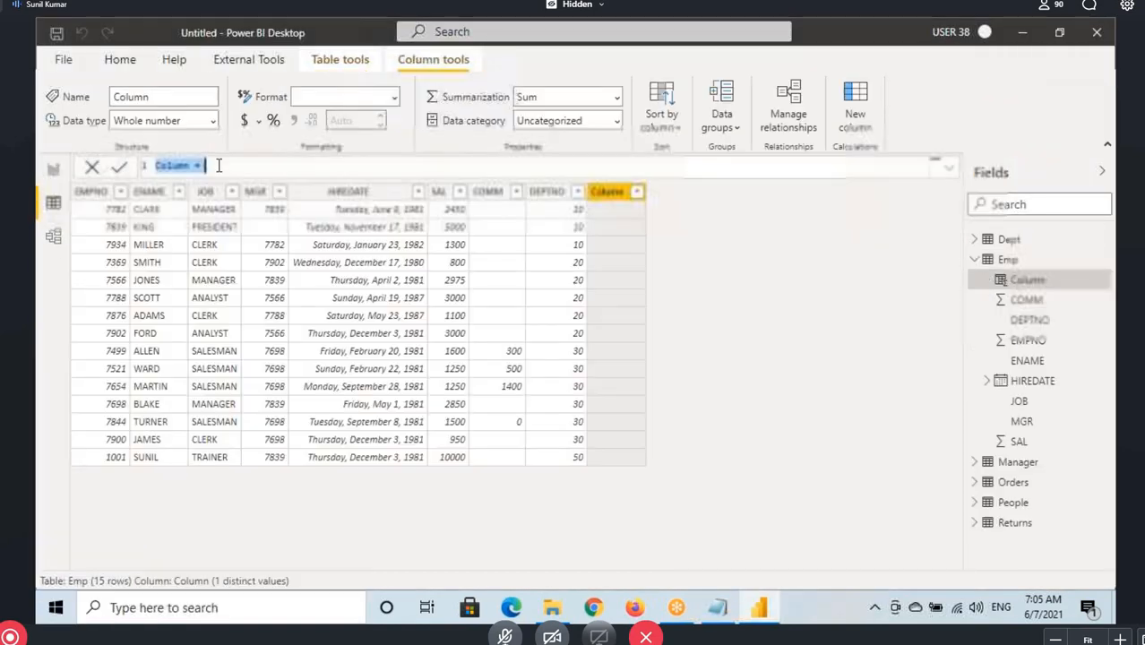
type("Tot")
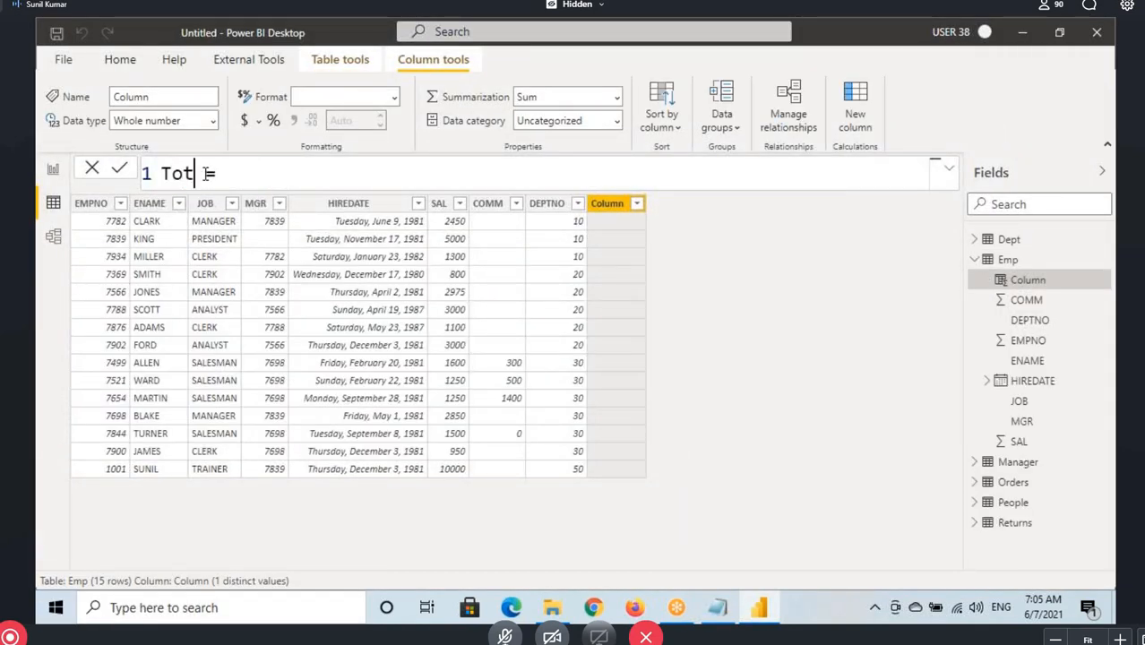
type("Sal")
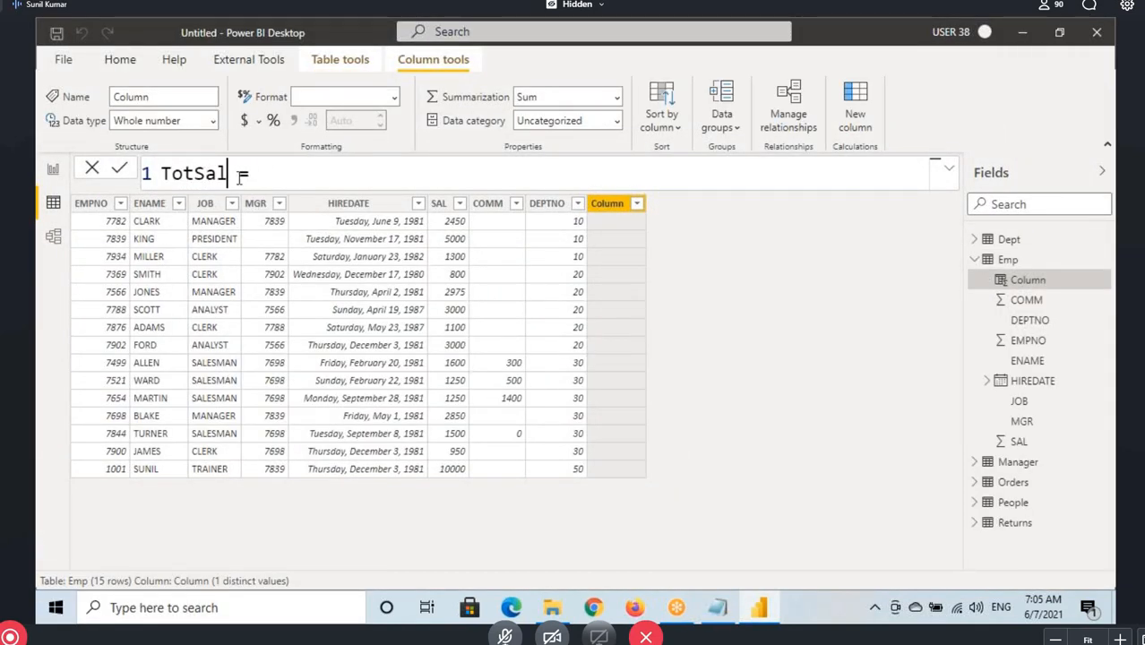
double_click(215, 173)
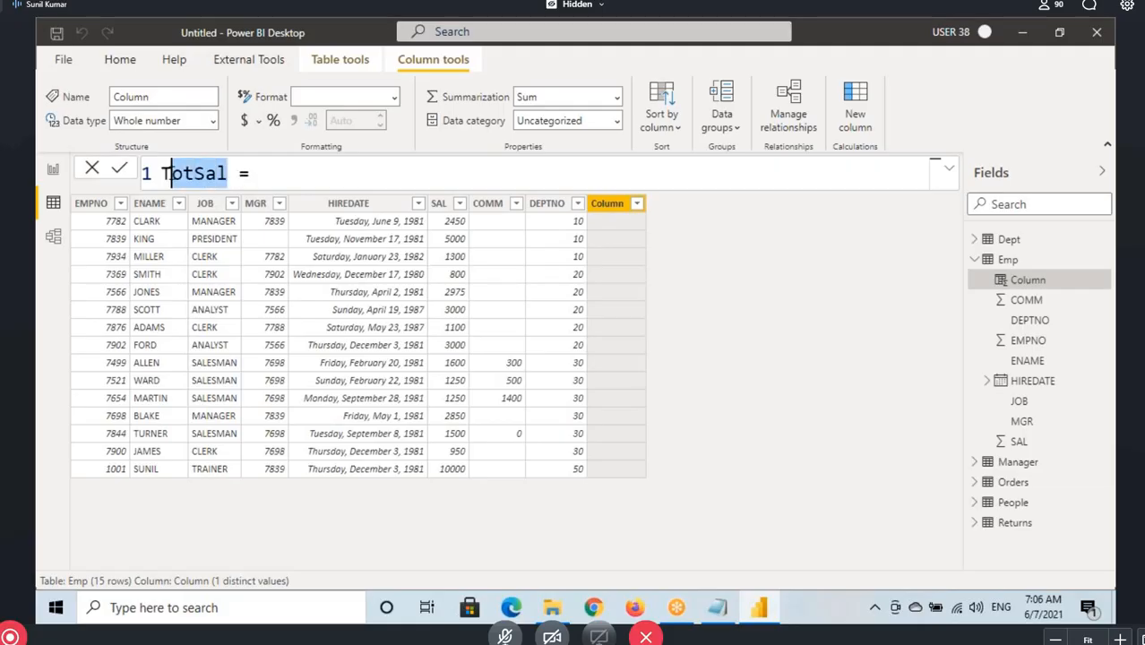
Define the TotSal column as Emp[SAL] + Emp[COMM] and commit the formula
left_click(300, 173)
type("Sal")
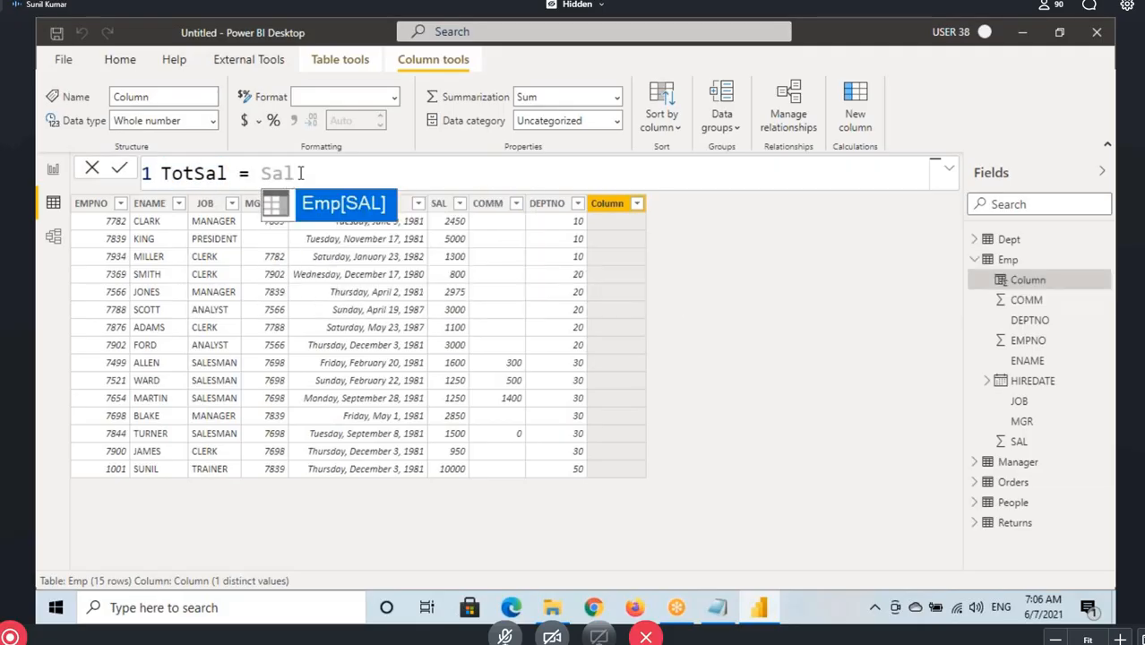
key("Tab")
type("+ ")
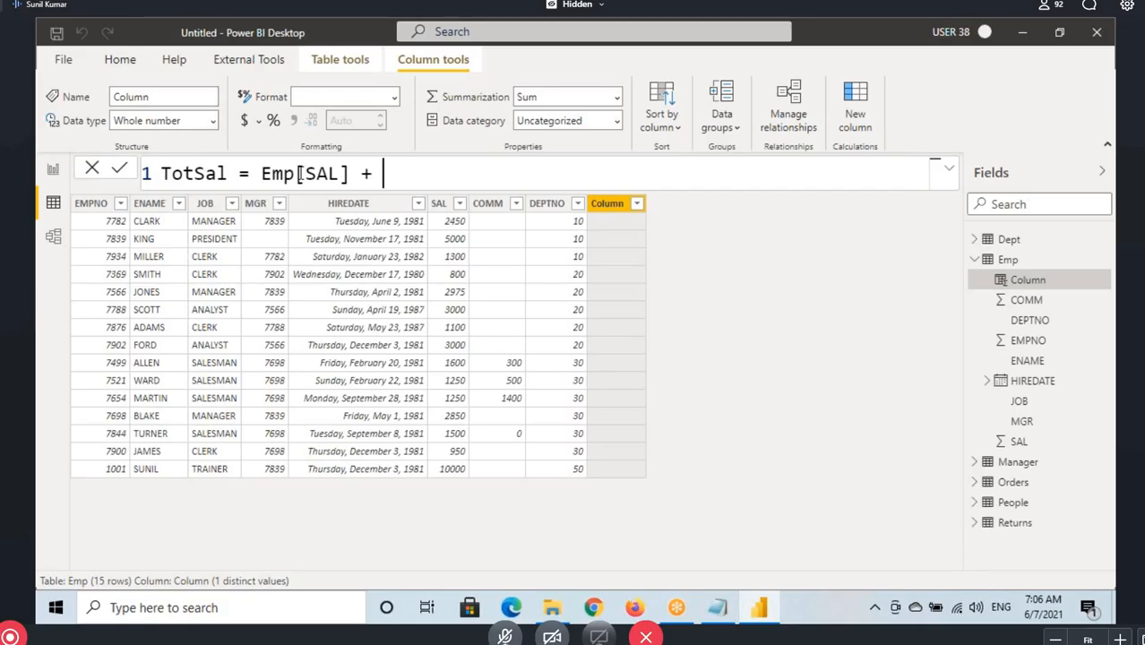
type("comm")
key("Tab")
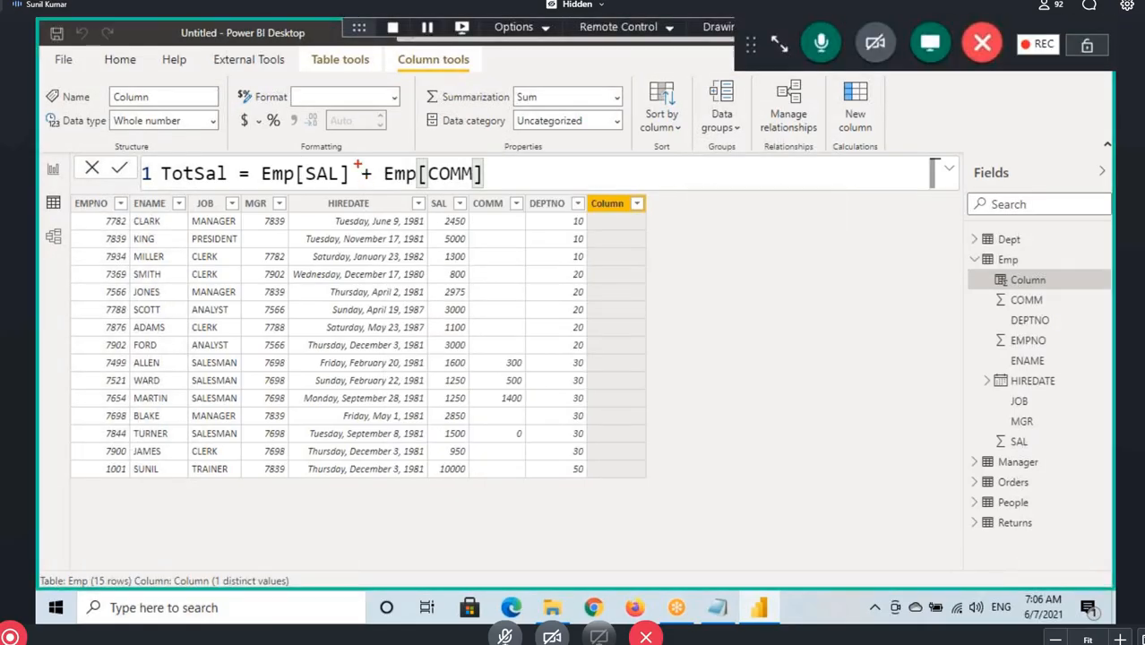
left_click_drag(357, 163, 377, 188)
key("Escape")
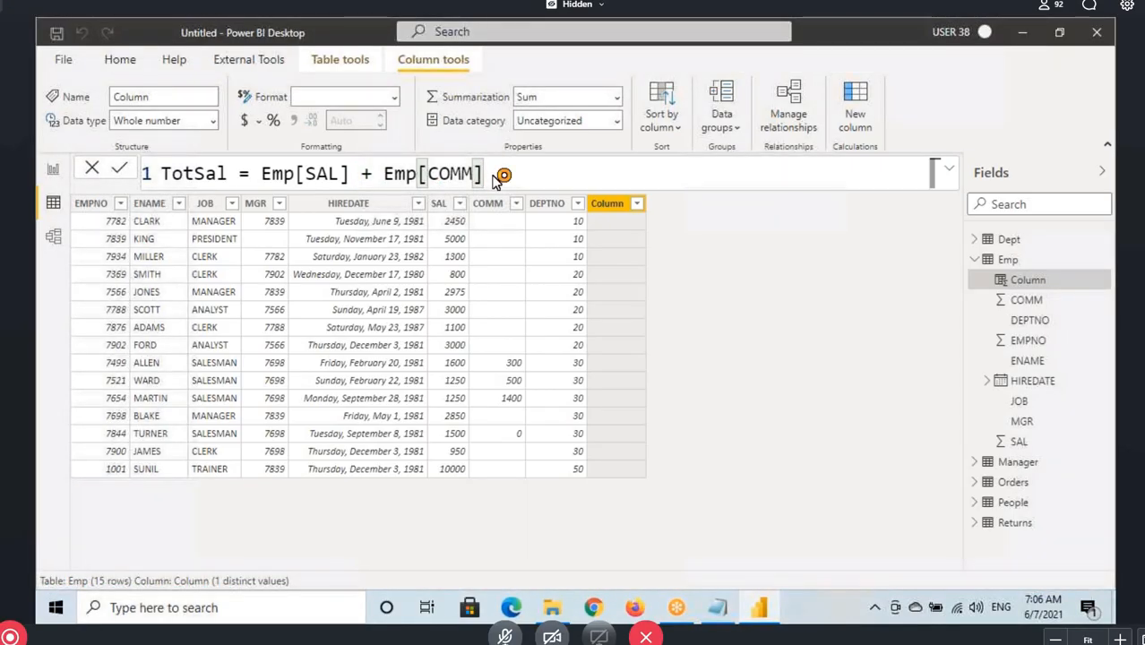
key("Return")
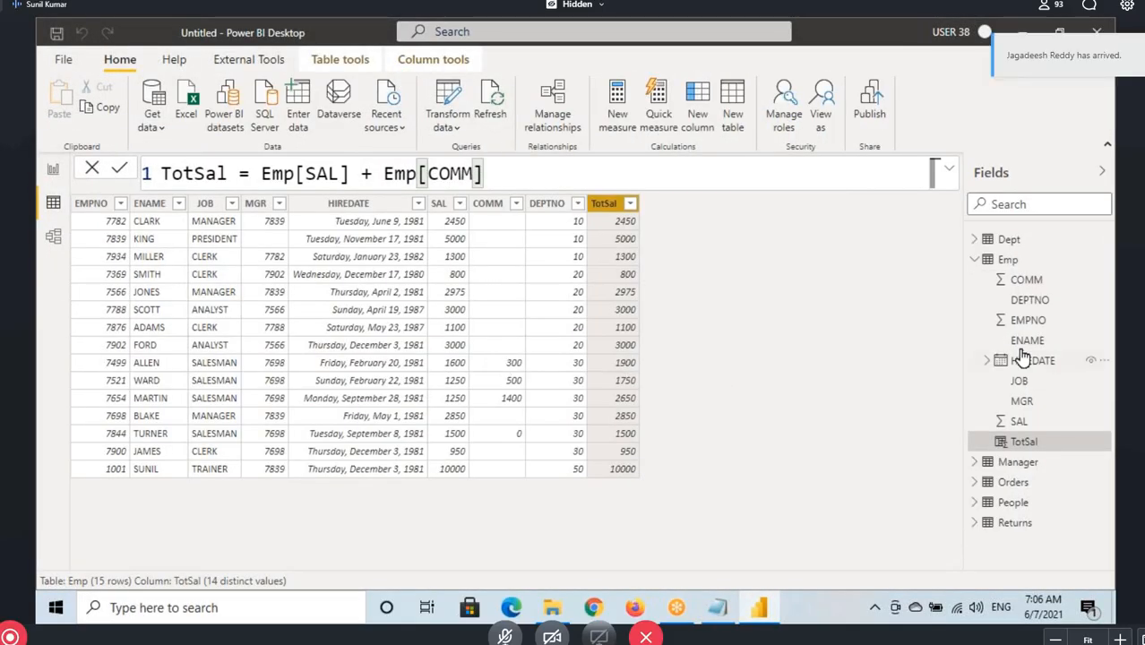
Examine the Sales and Quantity columns of the Orders table and highlight the division operator in the Notepad notes
left_click(977, 260)
left_click(1013, 302)
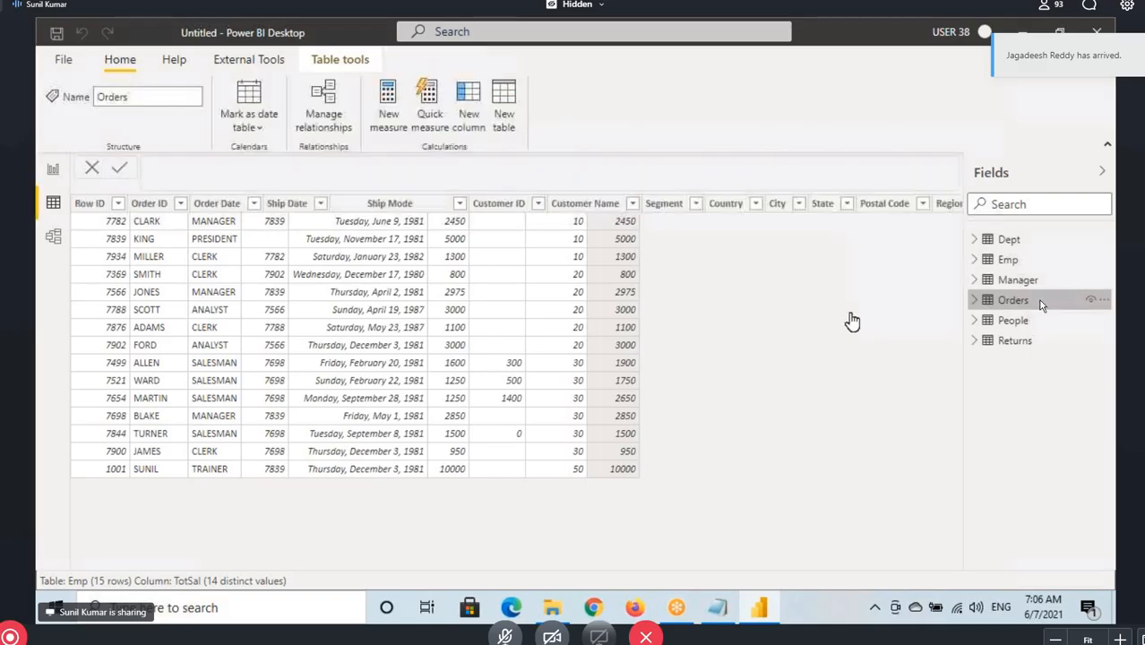
left_click_drag(448, 564, 882, 573)
left_click(693, 204)
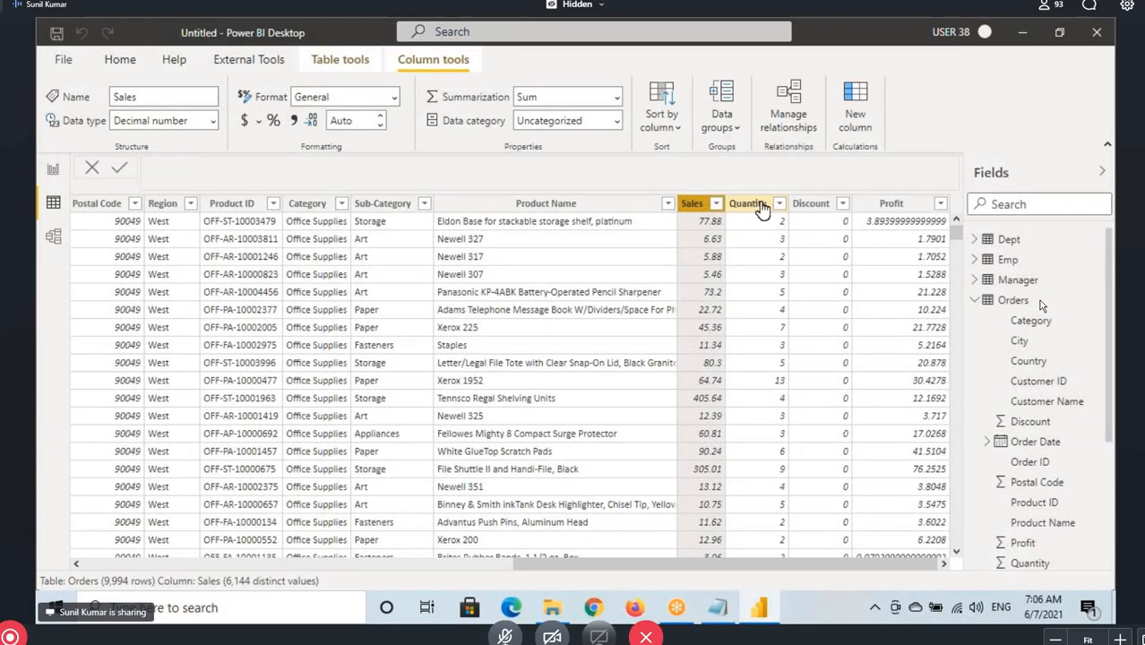
left_click(757, 204)
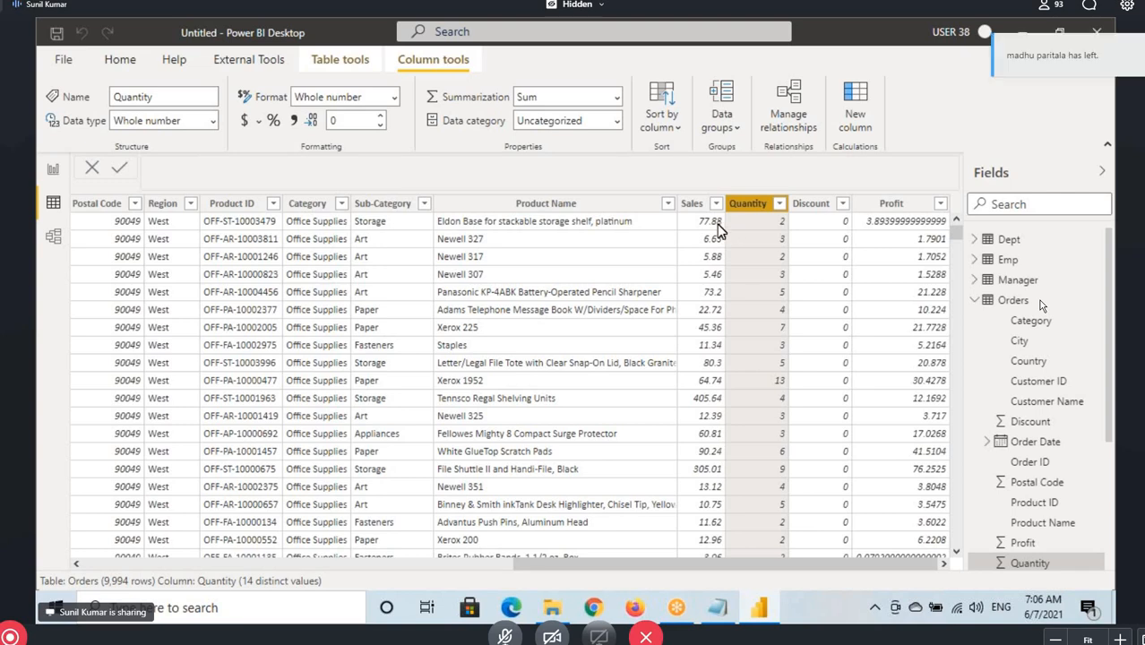
left_click_drag(704, 221, 727, 238)
key("Escape")
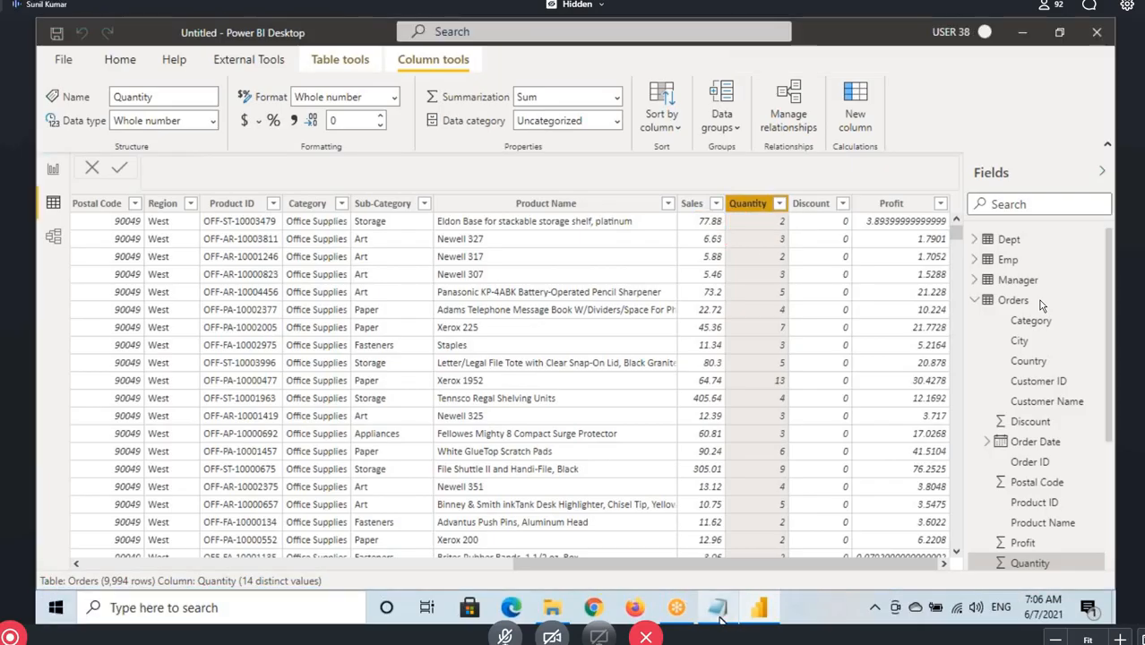
left_click(718, 608)
left_click_drag(39, 313, 53, 317)
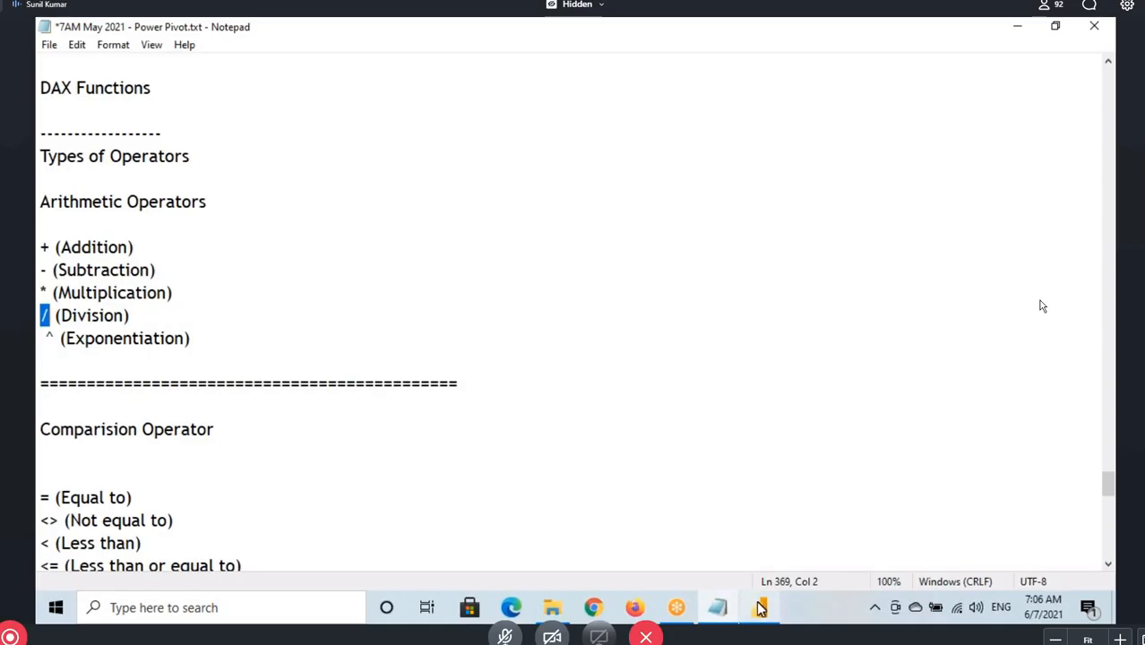
Switch back to Power BI Desktop and add a calculated column named UnitPrice to the Orders table
left_click(758, 608)
left_click(1040, 301)
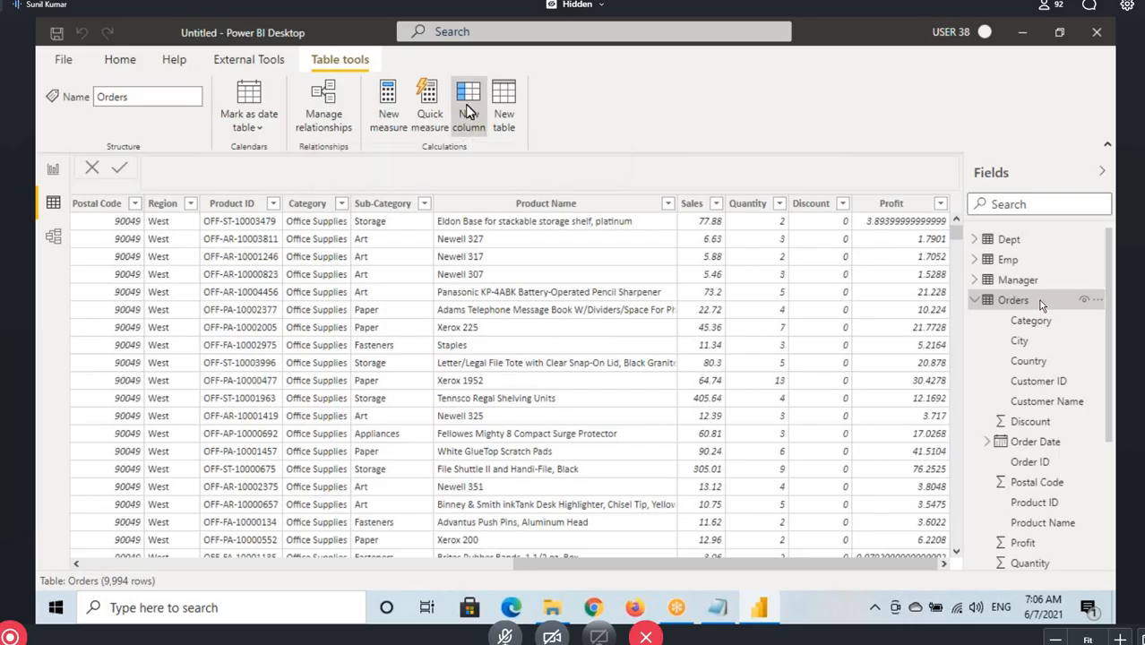
left_click(491, 221)
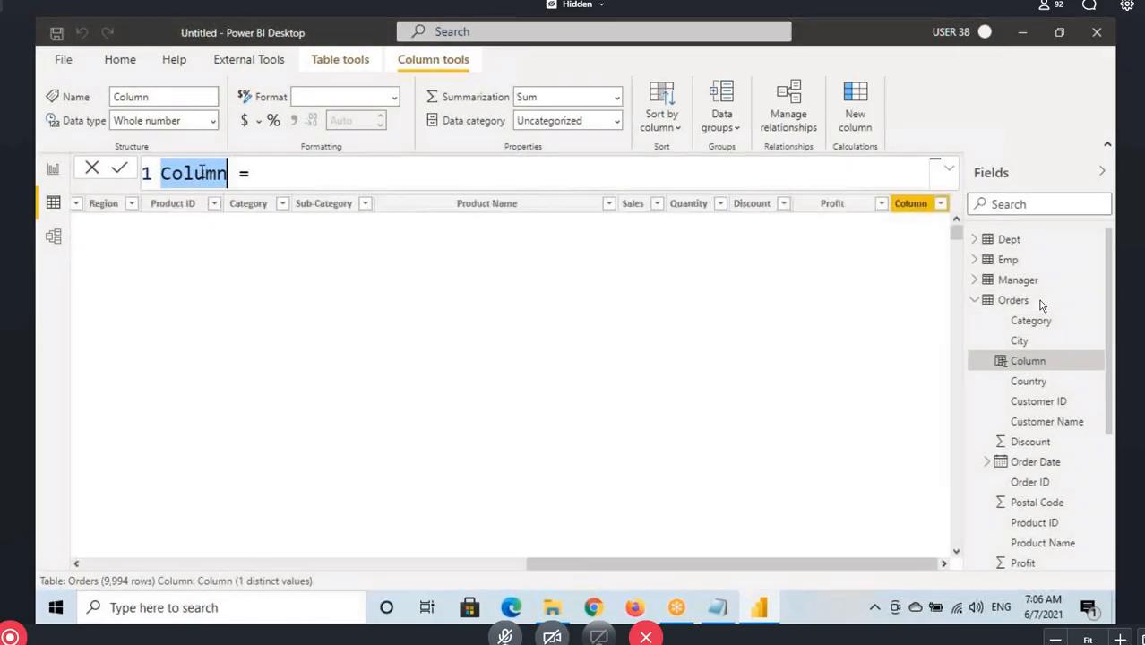
type("Unit")
type("Price")
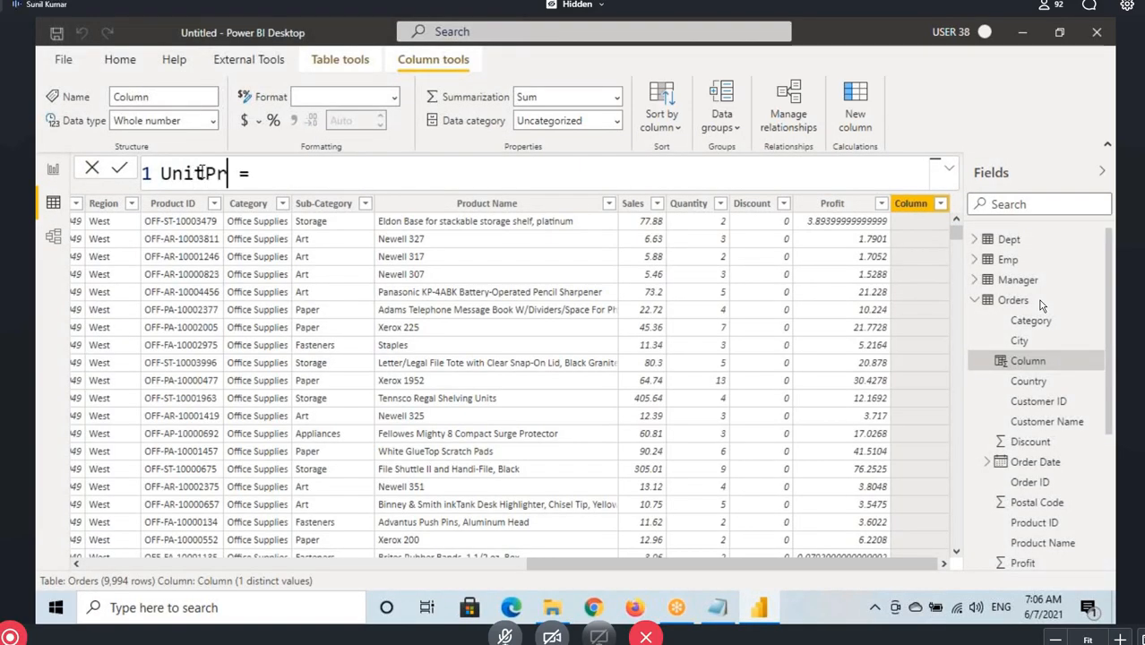
Define the UnitPrice column as Orders[Sales] / Orders[Quantity] and commit the formula
left_click(312, 179)
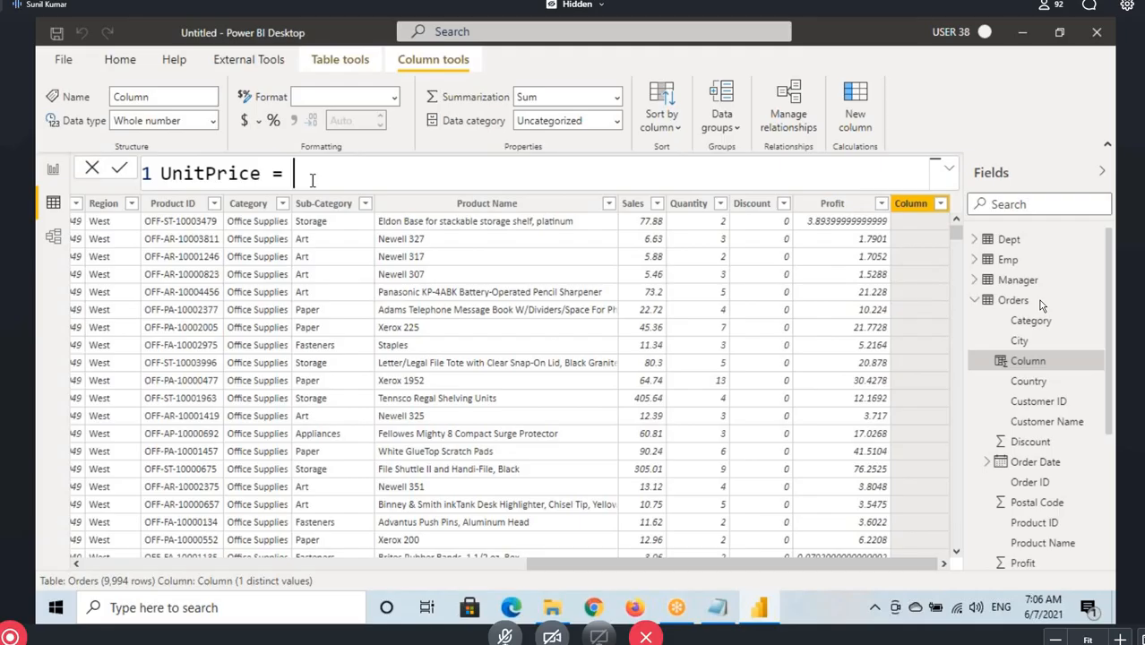
type("sale")
key("Tab")
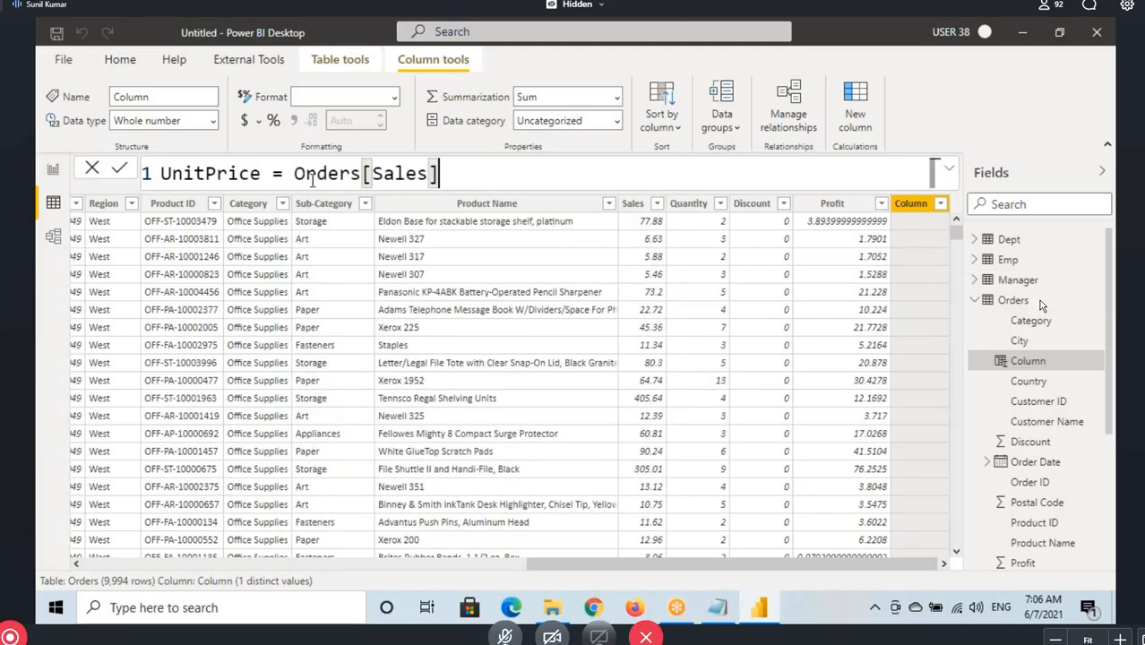
type("/ Qua")
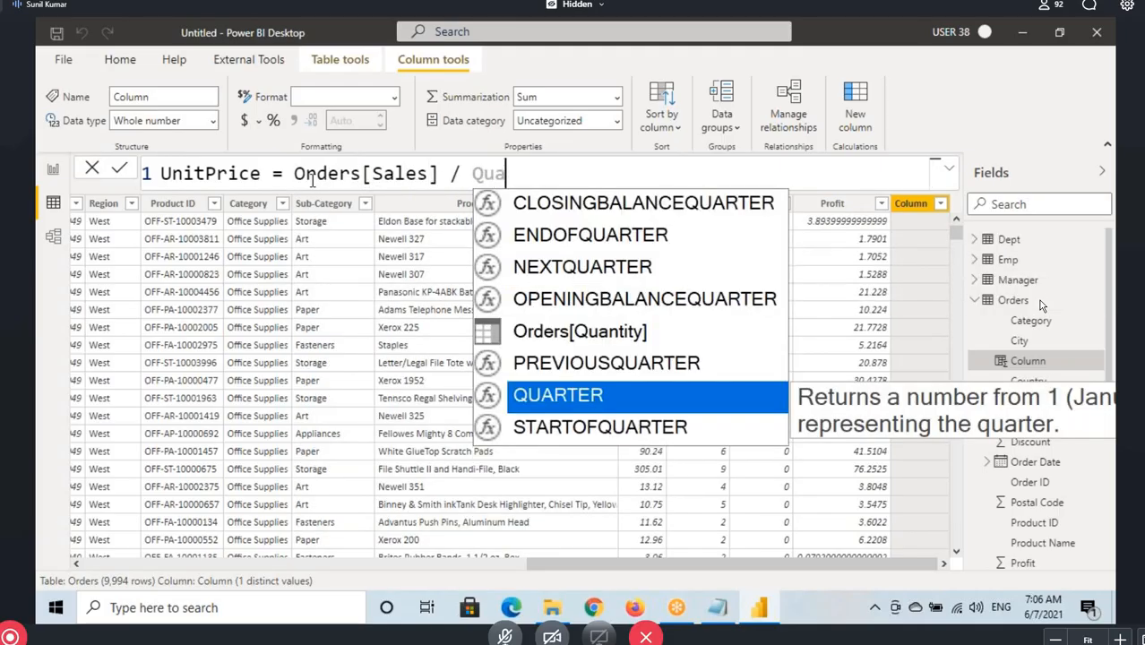
key("BackSpace")
type("ntity")
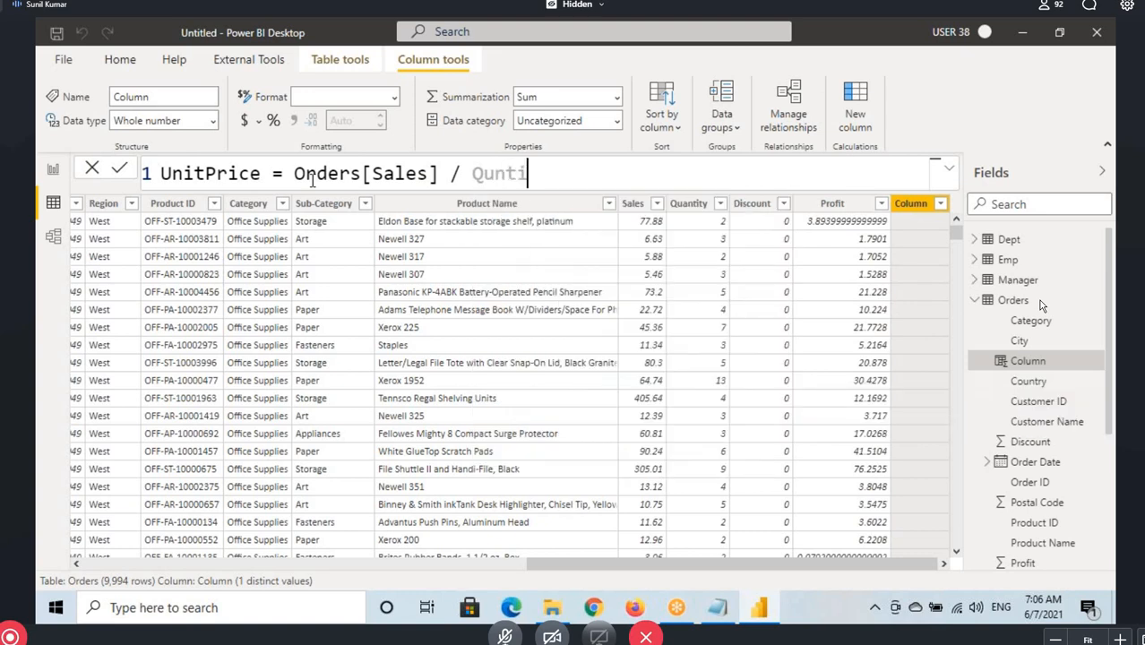
key("BackSpace")
key("BackSpace")
key("BackSpace")
key("BackSpace")
key("BackSpace")
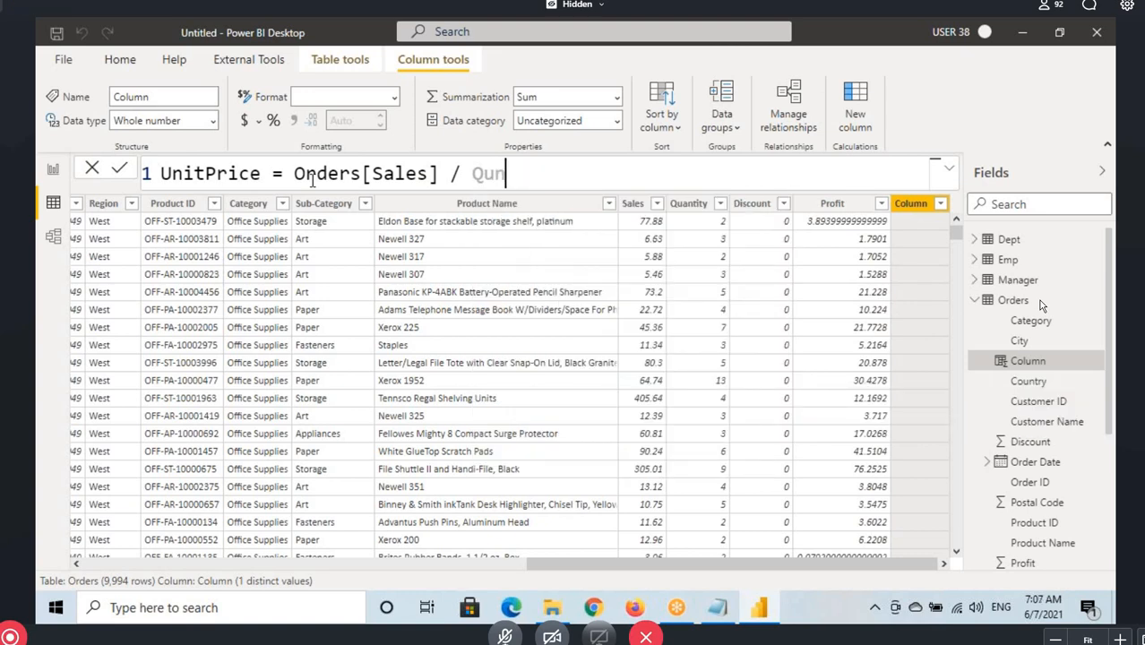
type("ant")
key("Tab")
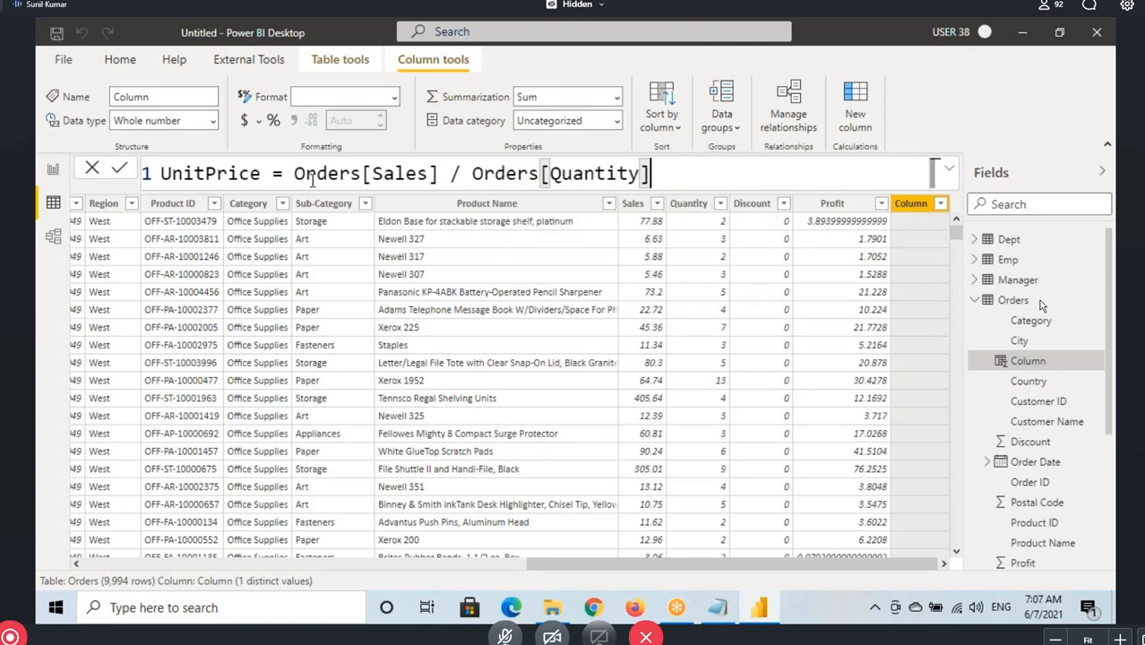
key("Return")
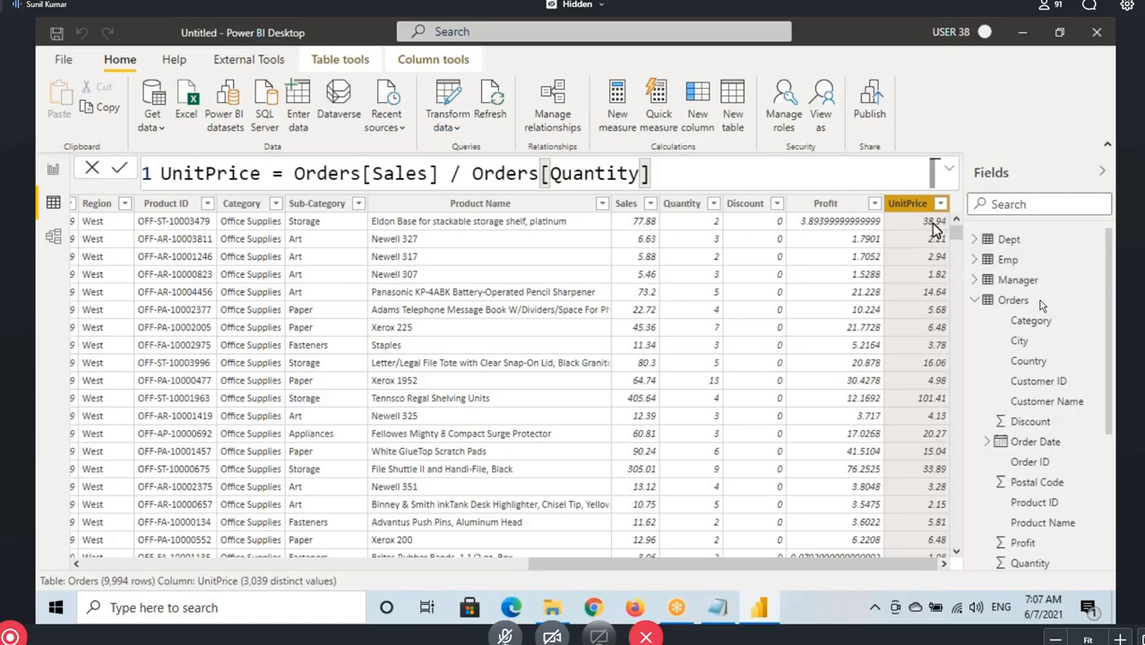
Switch to the Notepad notes and highlight the list of arithmetic operators from addition to exponentiation
key("alt+Tab")
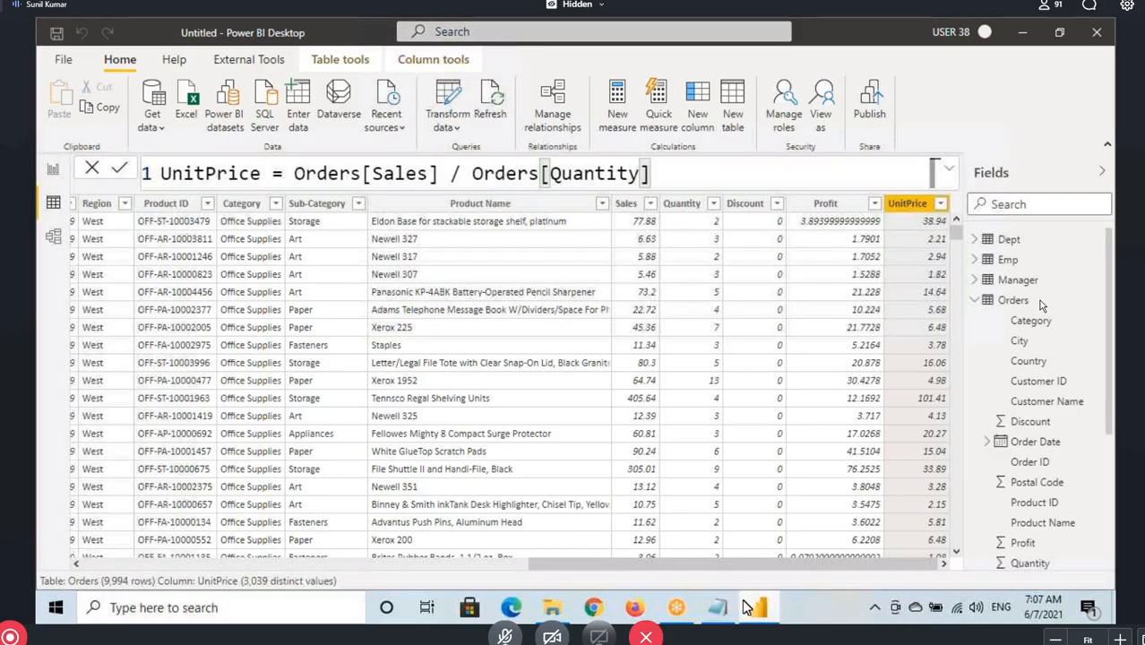
left_click(37, 247)
left_click_drag(38, 247, 207, 338)
left_click(38, 247)
left_click_drag(38, 247, 213, 338)
left_click_drag(38, 247, 209, 338)
Highlight the Comparision Operator heading and its listed operators, from equal to through greater than or equal to
scroll(106, 394, "down", 4)
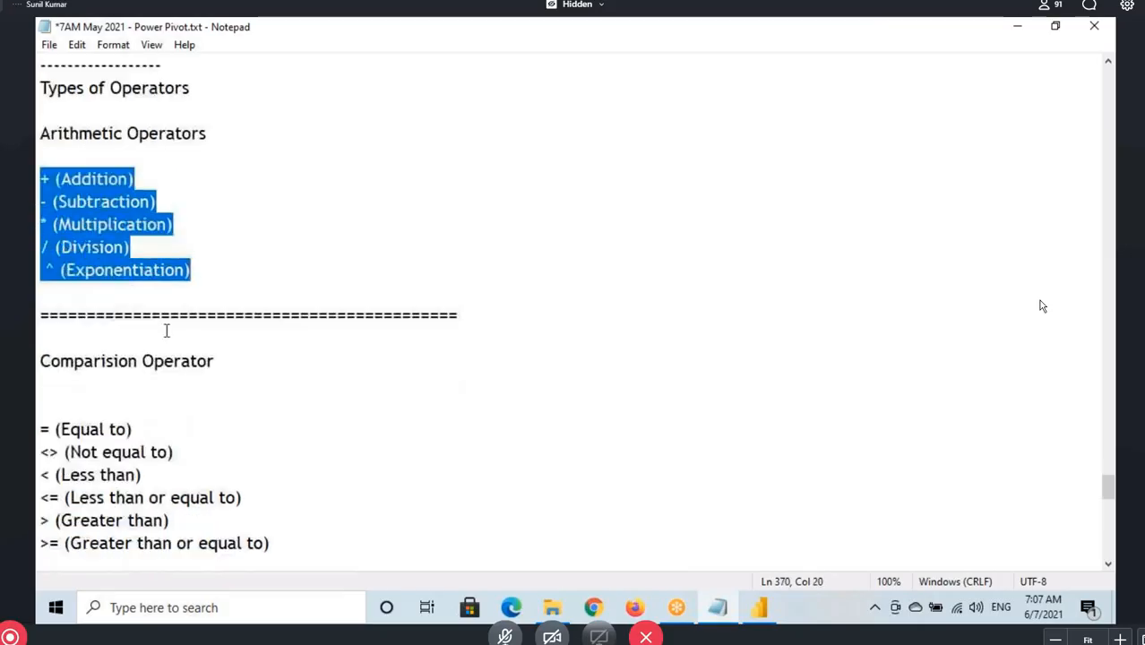
left_click_drag(39, 159, 219, 165)
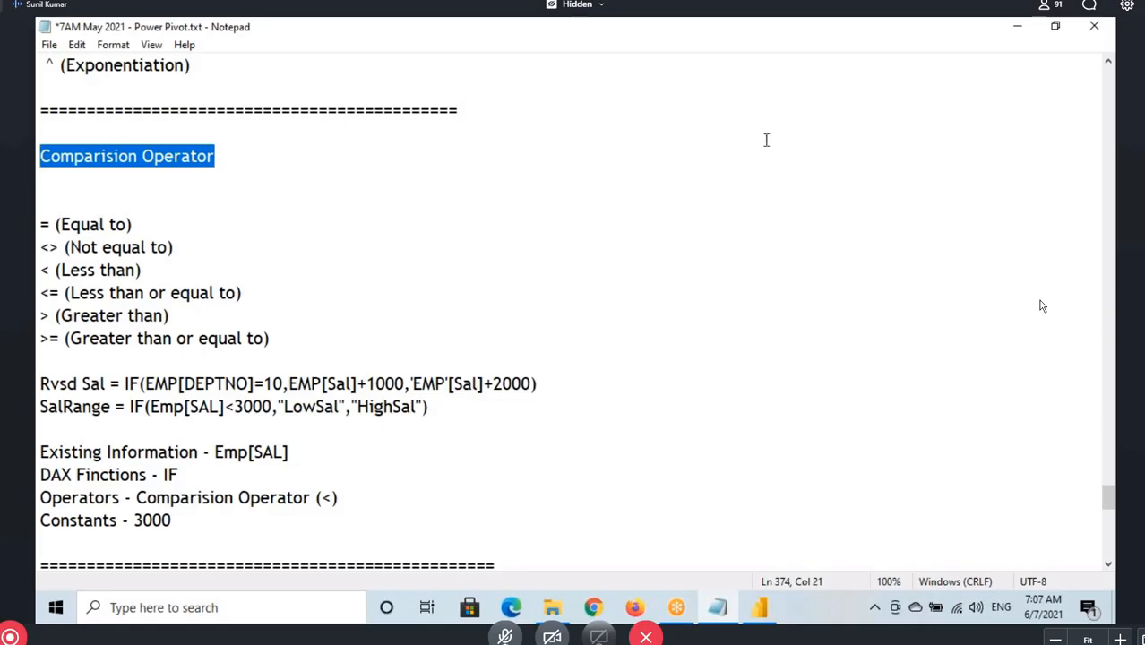
left_click(781, 40)
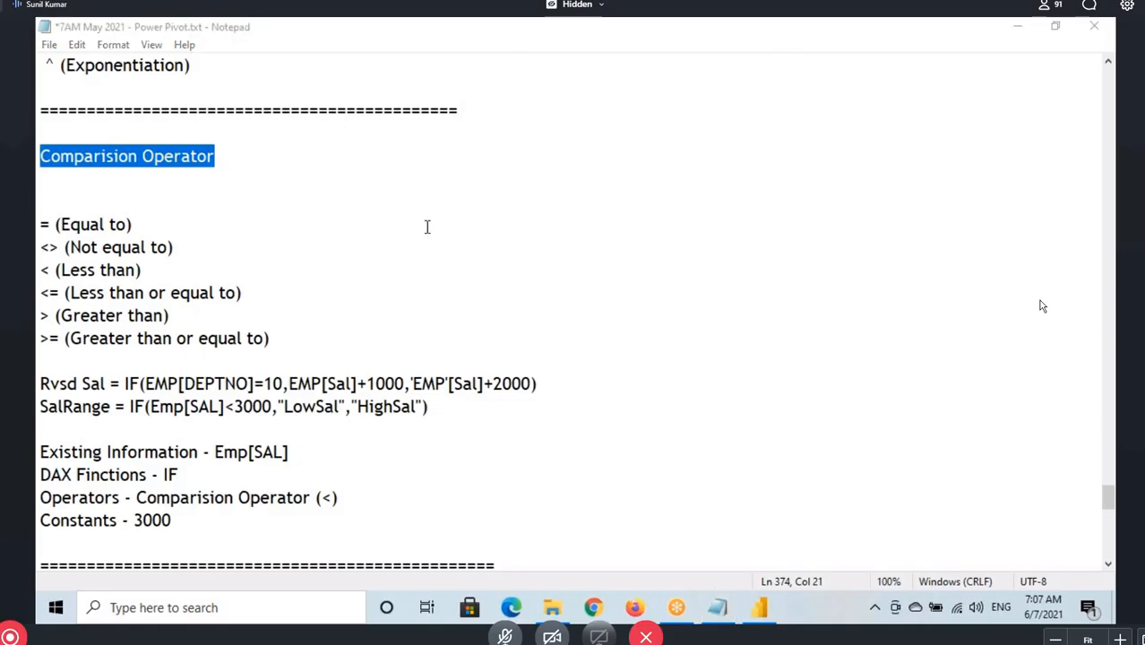
left_click_drag(38, 224, 270, 338)
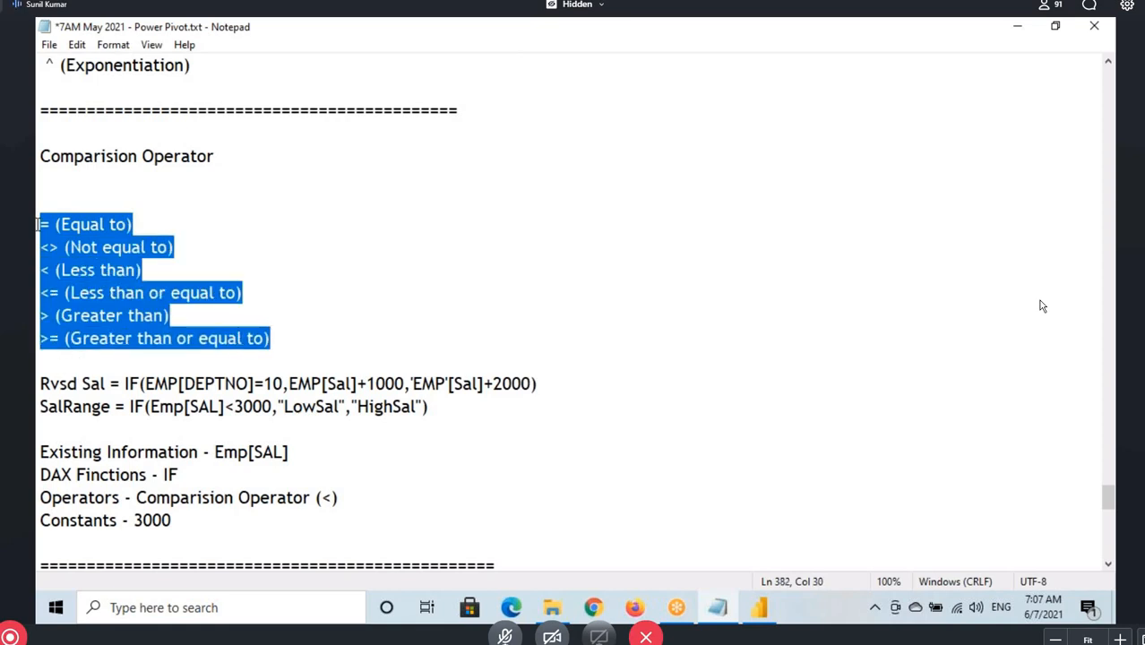
double_click(40, 224)
left_click_drag(41, 247, 67, 340)
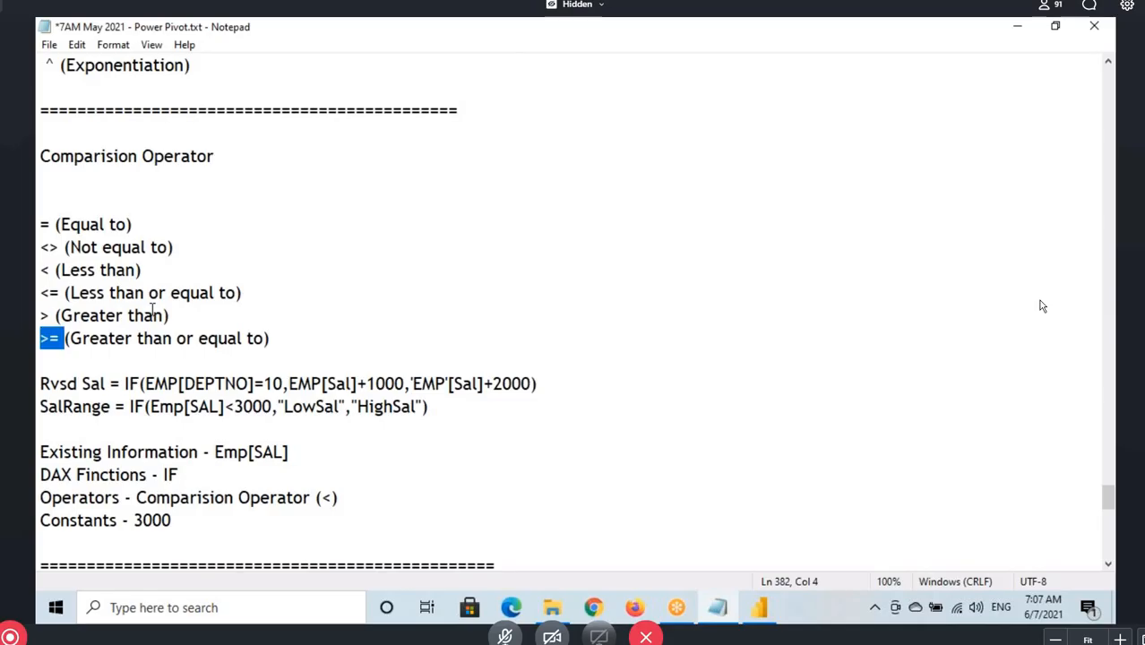
left_click_drag(40, 224, 258, 310)
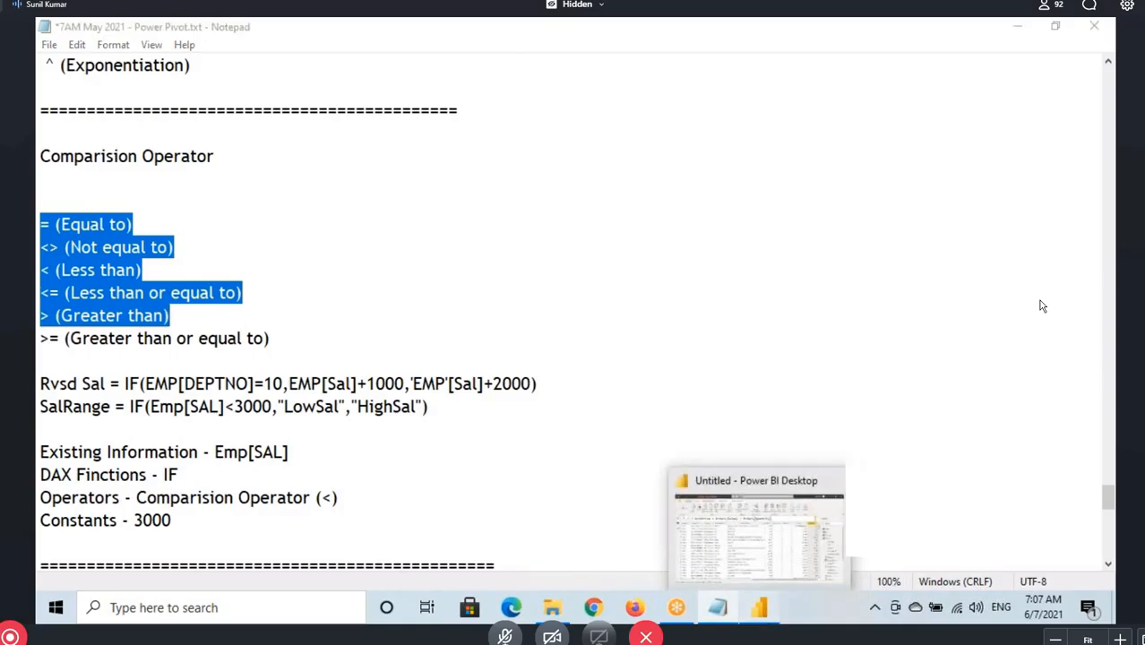
Switch to Power BI Desktop and display the rows of the Emp table
left_click(761, 609)
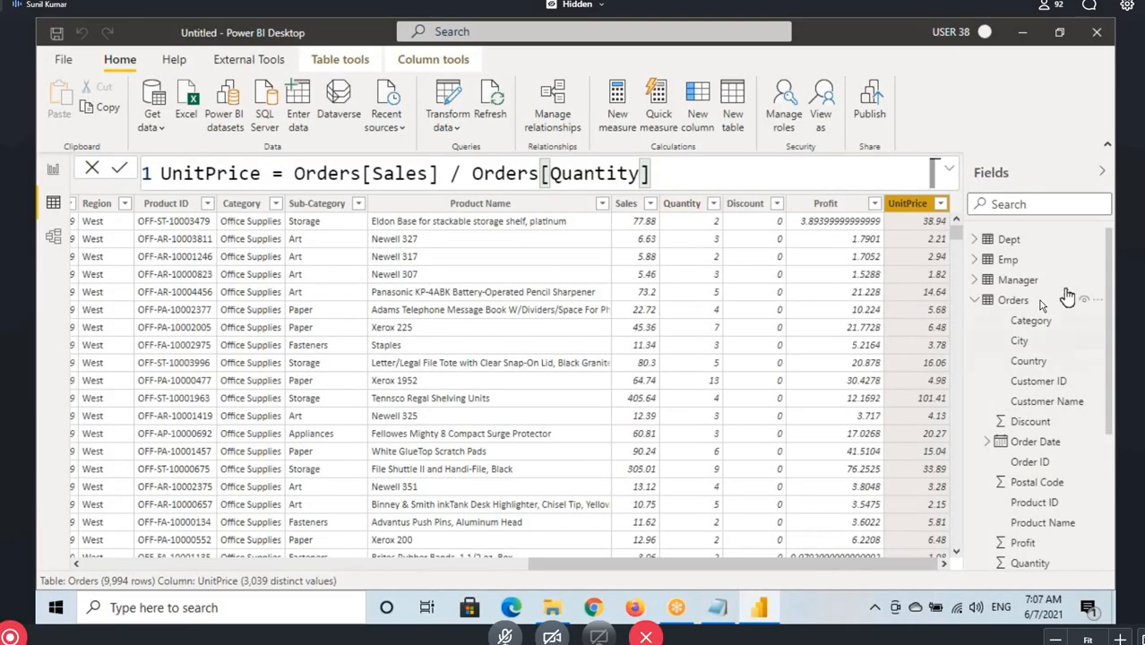
left_click(1008, 260)
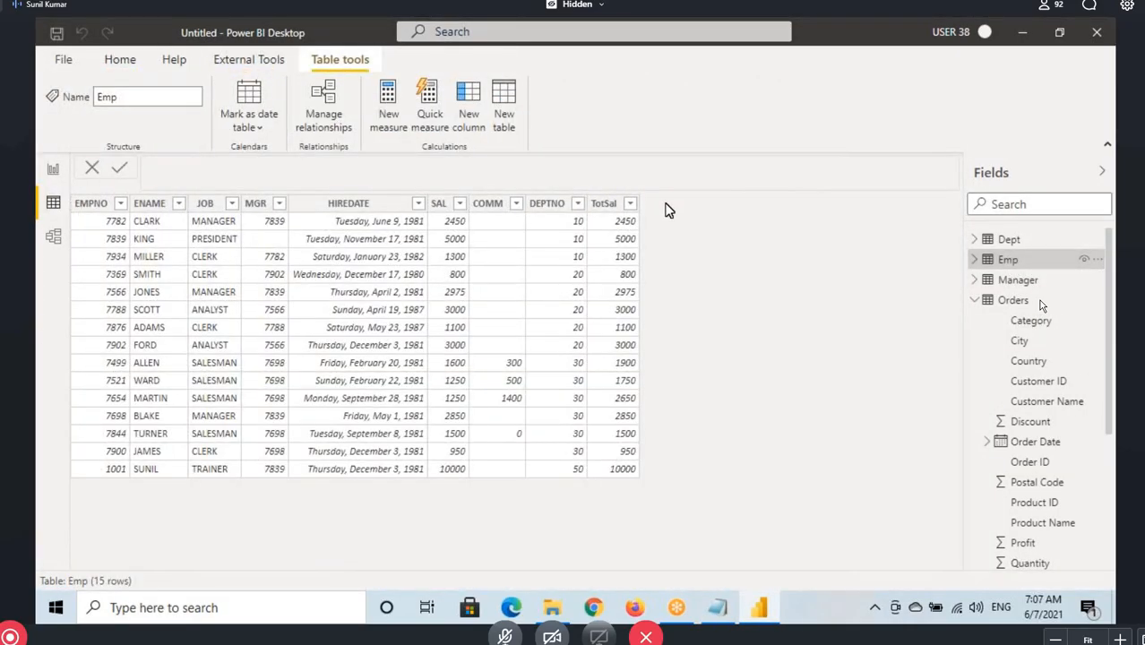
Annotate the Emp table with an RSal heading and mark the SAL and DEPTNO values of department 10 and the remaining salaries
key("ctrl+2")
left_click_drag(656, 190, 656, 211)
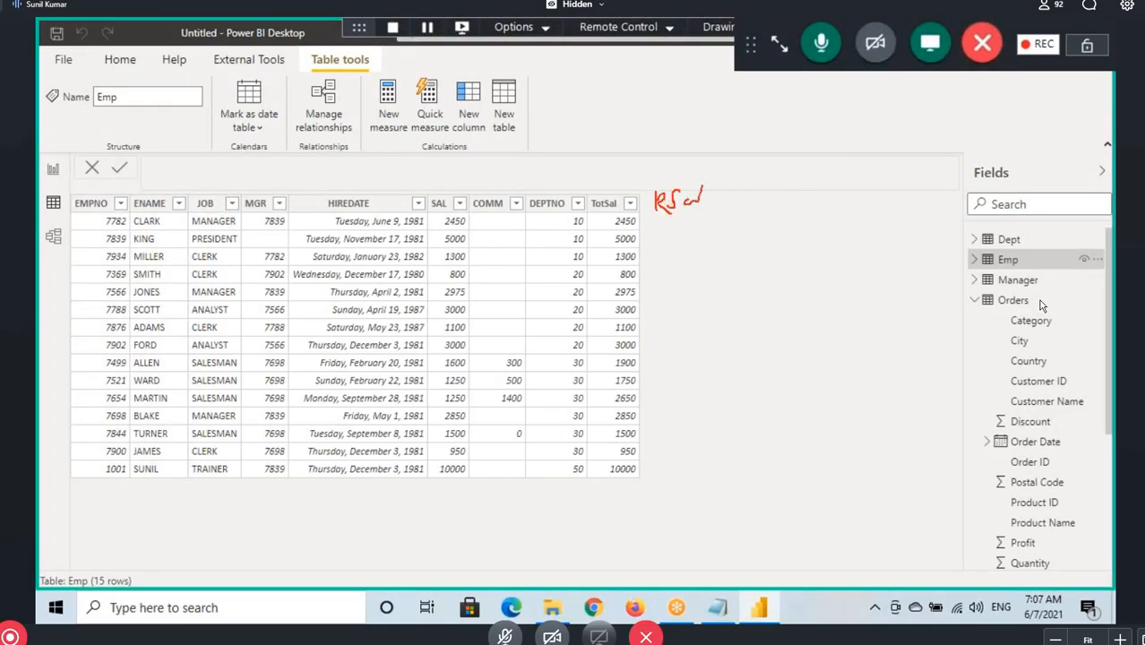
left_click_drag(658, 213, 720, 215)
left_click_drag(554, 214, 586, 265)
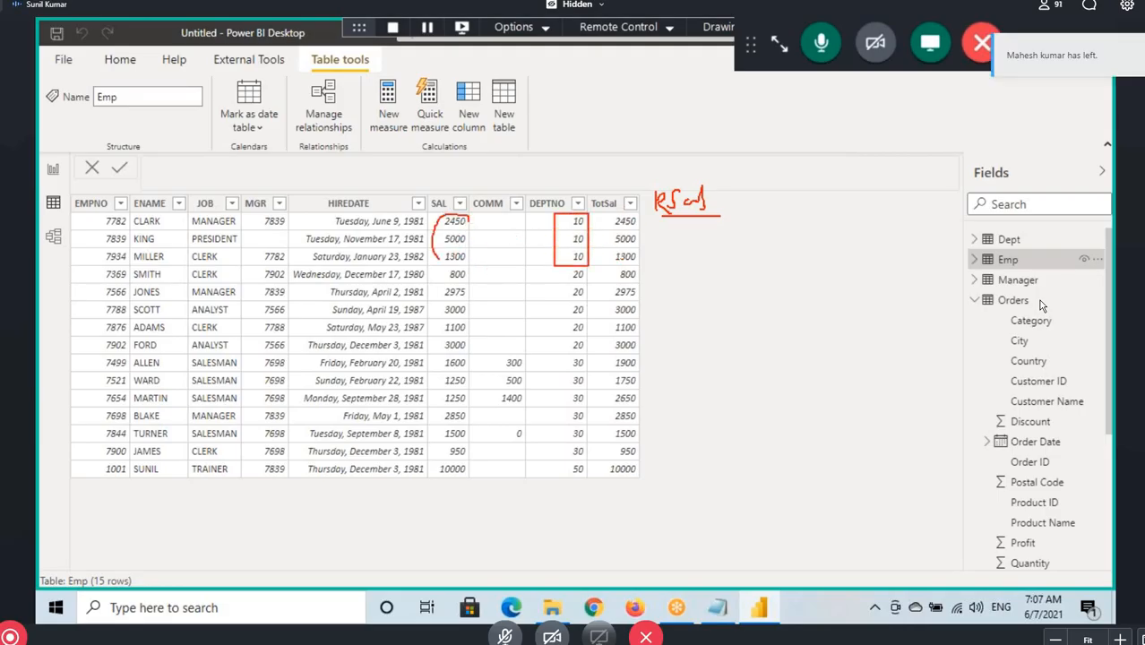
mouse_move(438, 260)
left_mouse_down()
mouse_move(479, 247)
mouse_move(467, 218)
mouse_move(515, 227)
mouse_move(543, 210)
left_mouse_up()
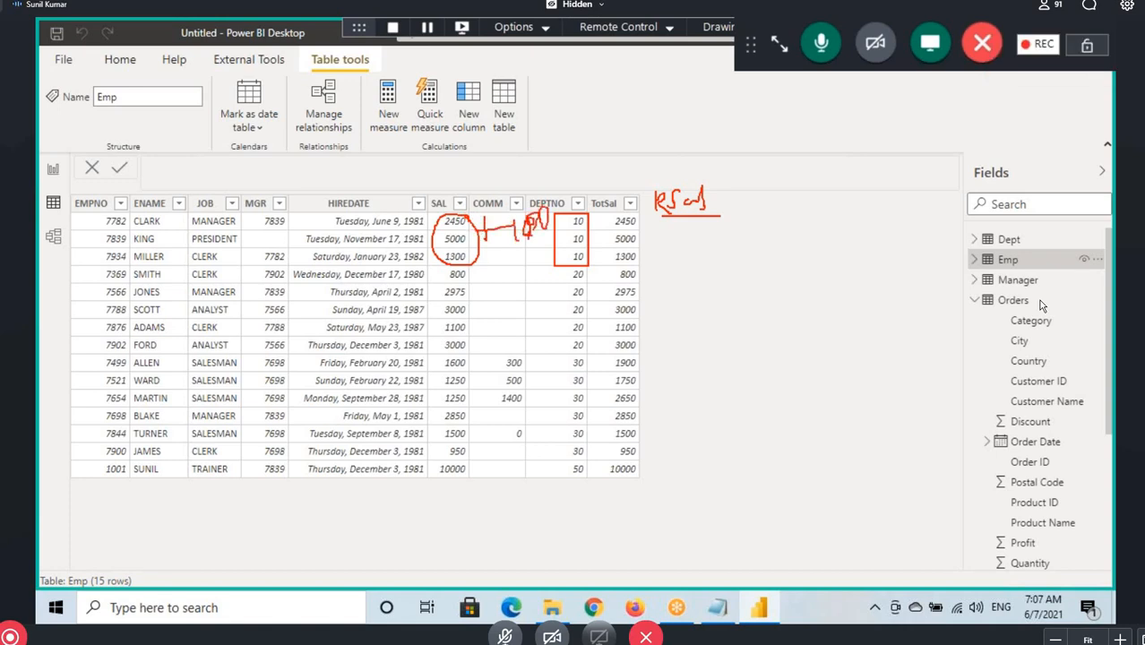
mouse_move(438, 268)
left_mouse_down()
mouse_move(475, 383)
mouse_move(472, 481)
left_mouse_up()
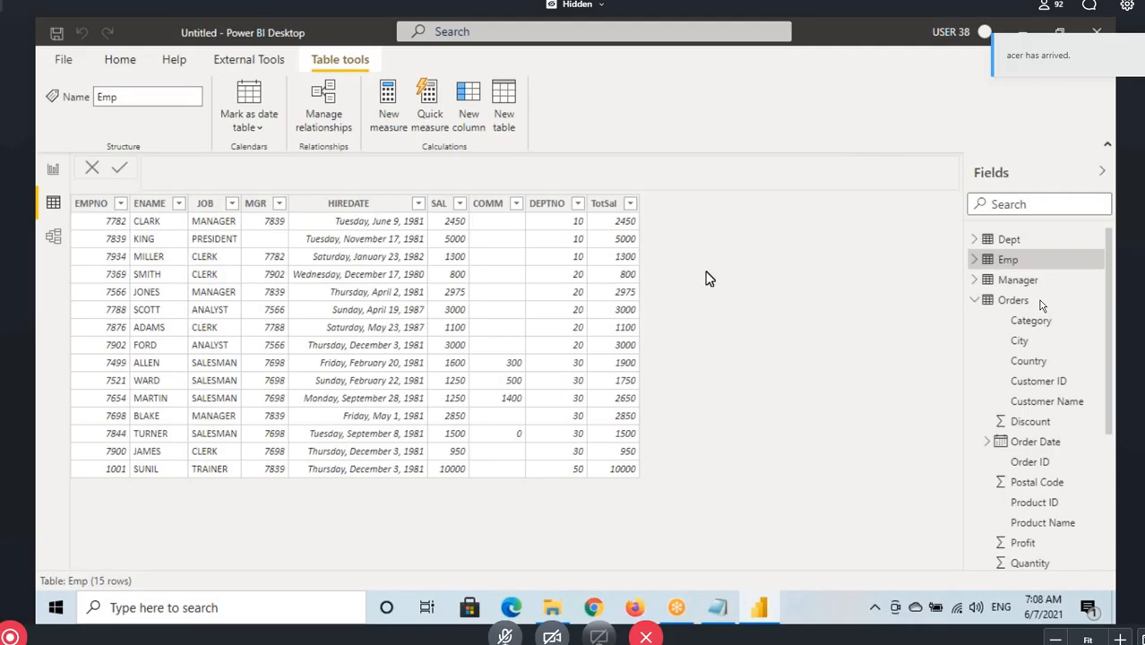
Add a new calculated column to the Emp table and name it RSal in the formula
left_click(466, 95)
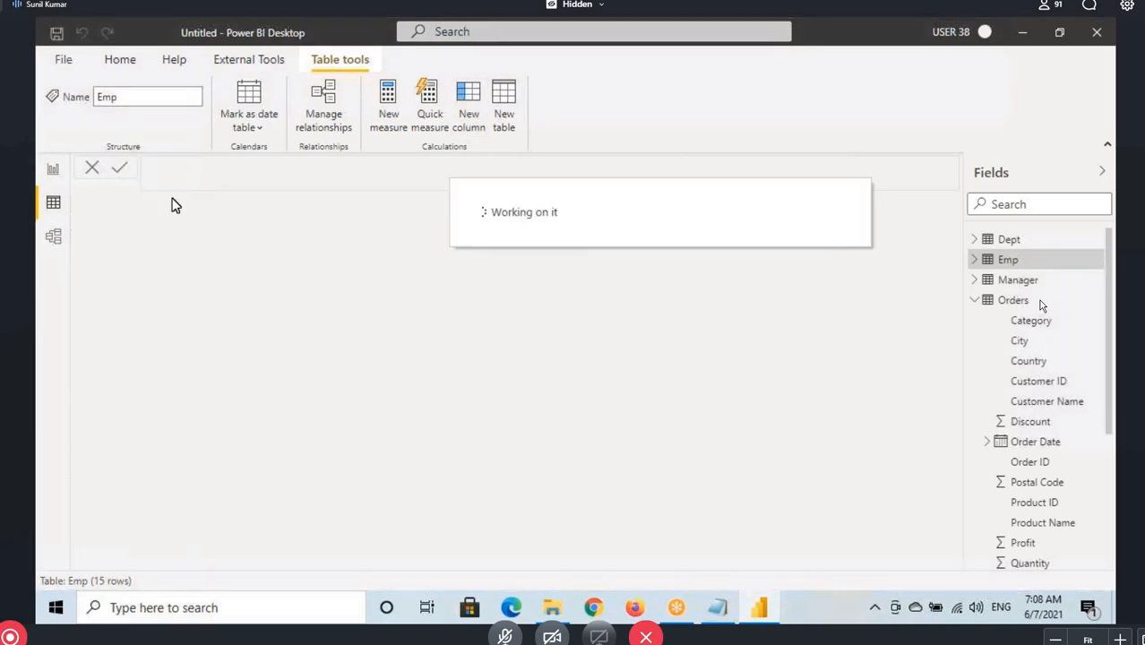
type("RVa")
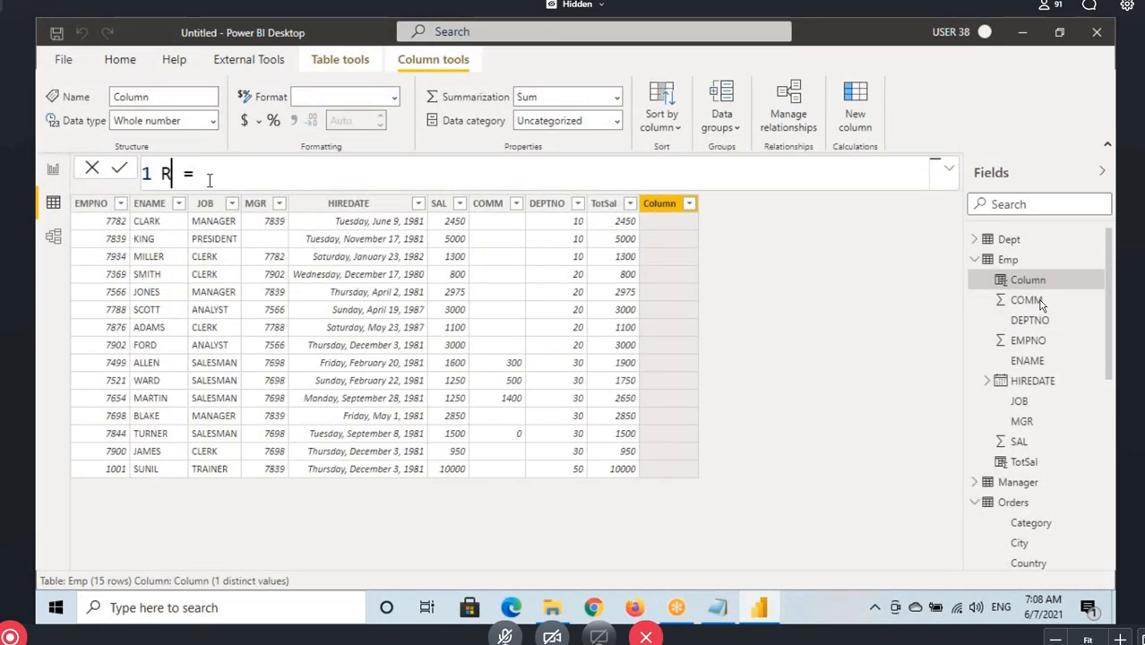
key("BackSpace")
key("BackSpace")
type("Sal")
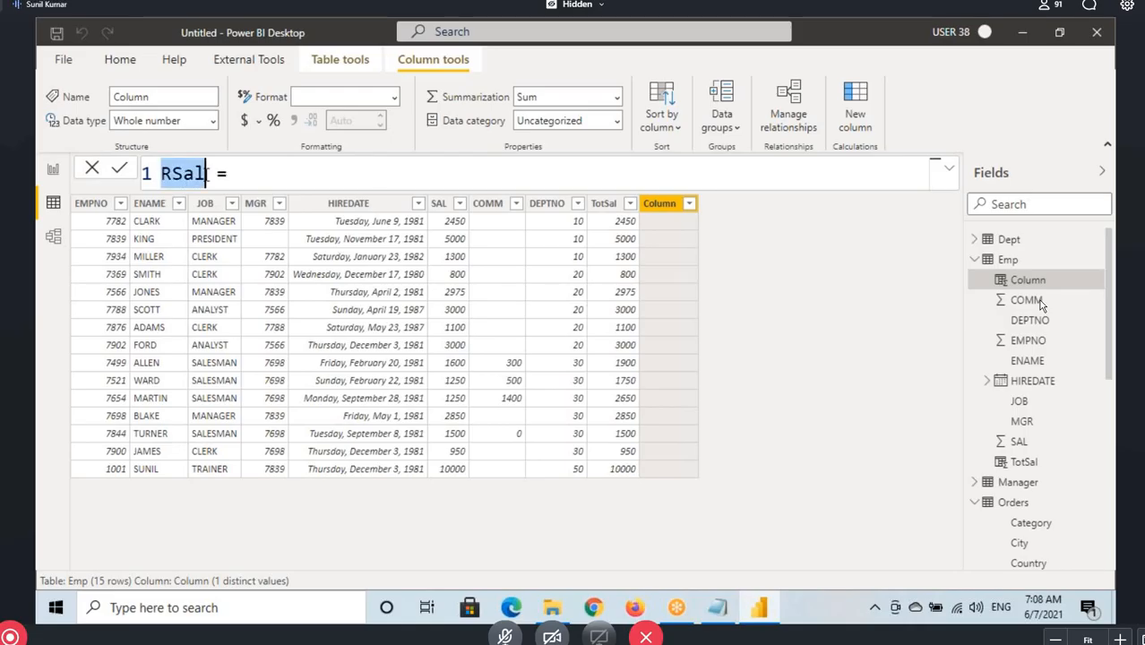
left_click(240, 177)
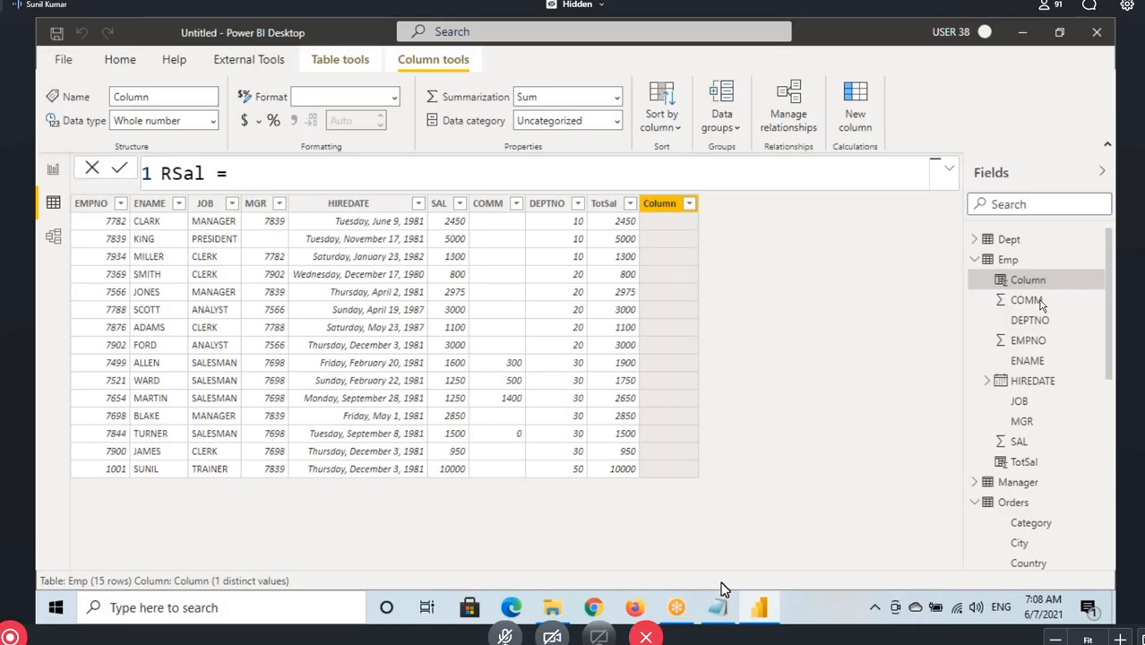
Check the Rvsd Sal example in the Notepad notes, then return to Power BI Desktop and start the RSal formula with the IF function
left_click(717, 608)
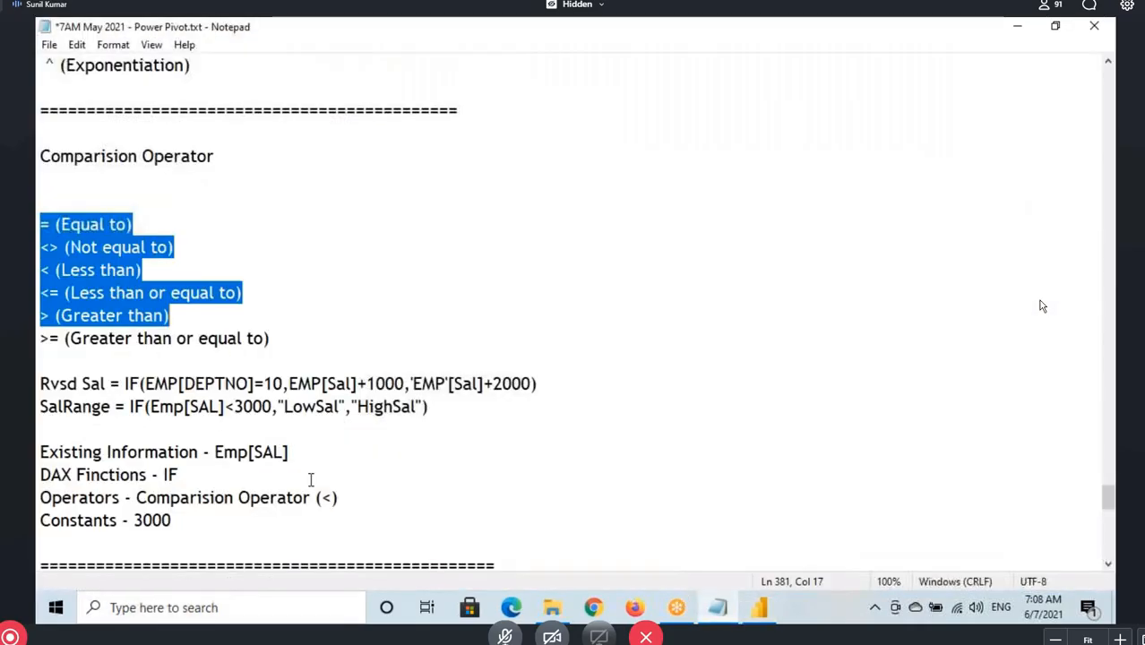
left_click(759, 608)
type("IF(")
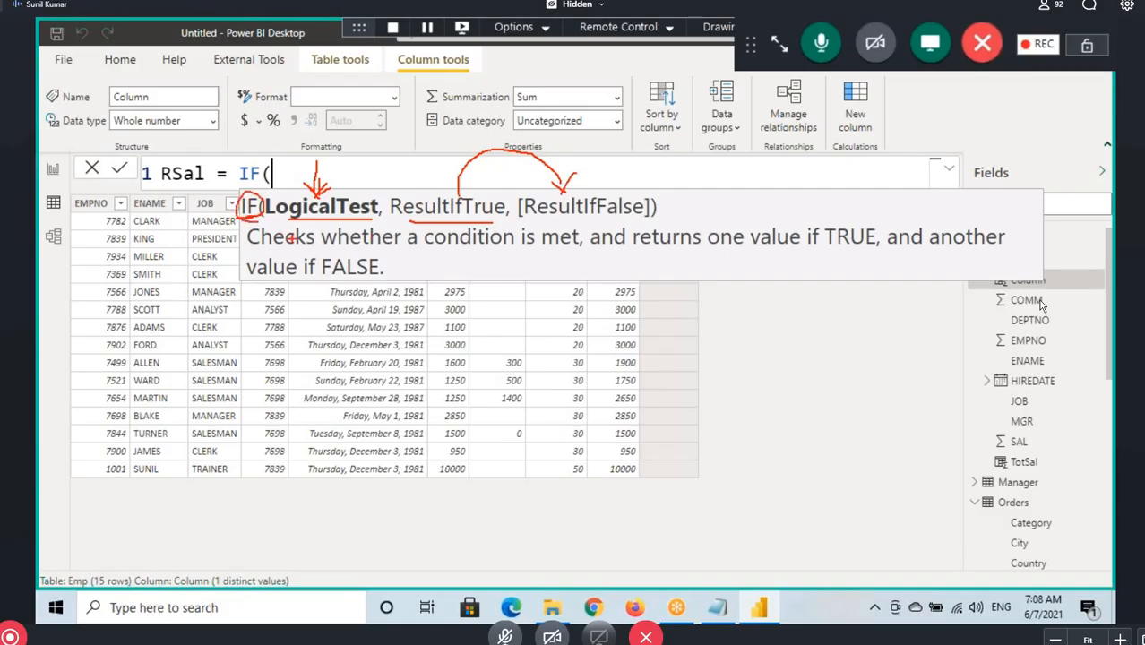
key("Escape")
Highlight all the comparison operators in the Notepad notes, from equal to through greater than or equal to, and return to Power BI Desktop
left_click(721, 611)
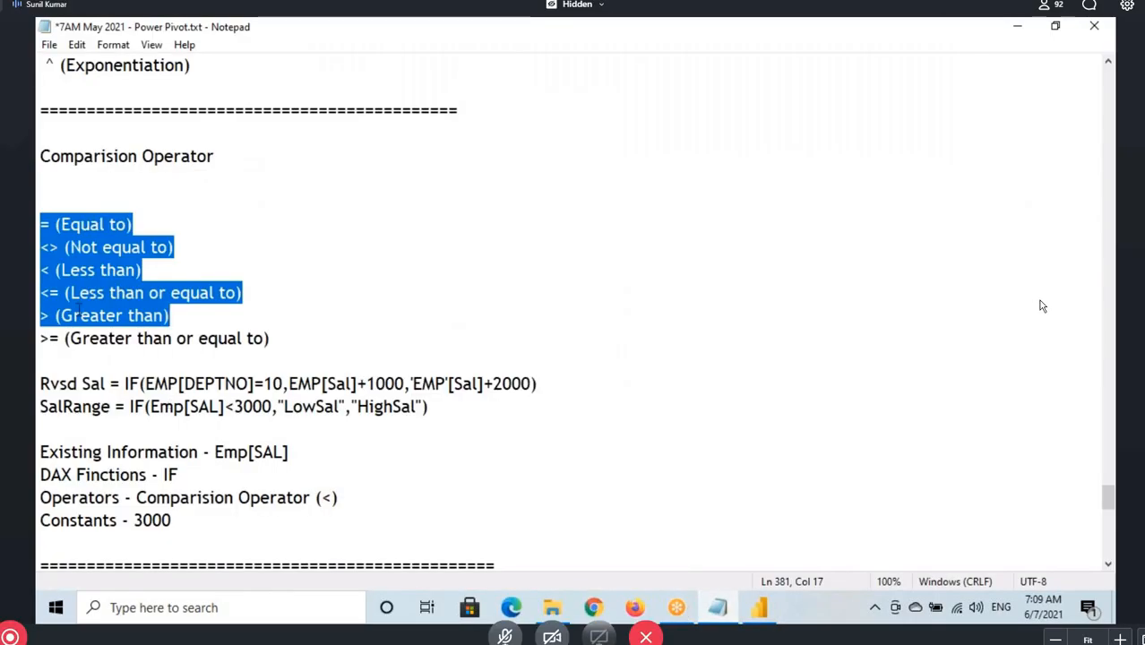
left_click_drag(39, 224, 268, 337)
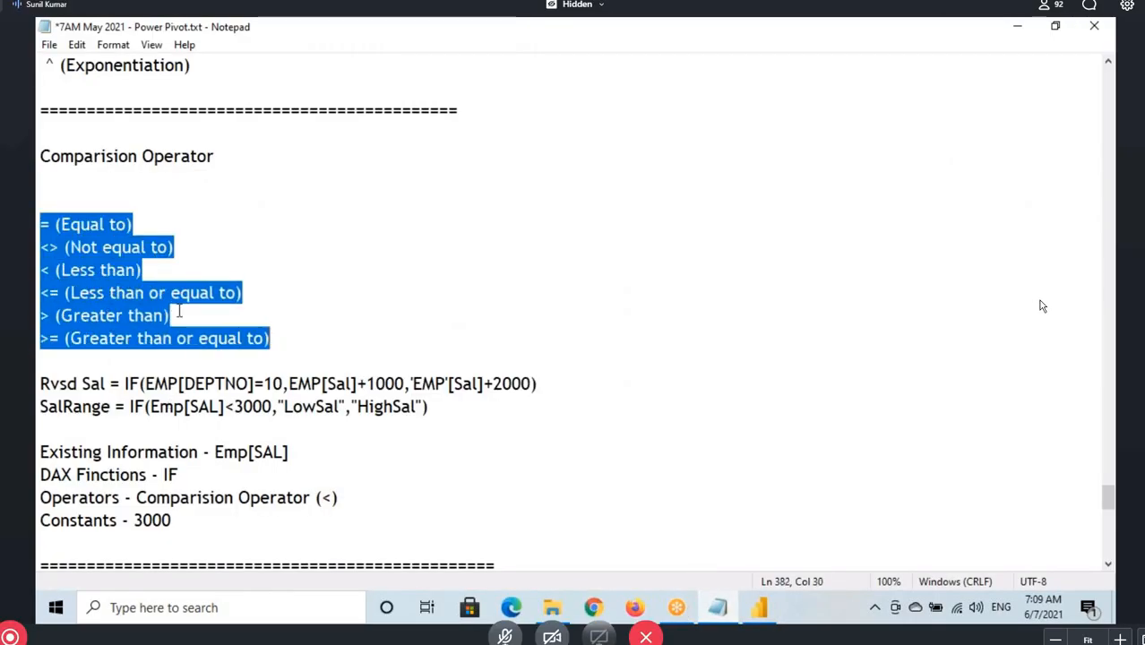
left_click_drag(41, 225, 274, 338)
key("alt+Tab")
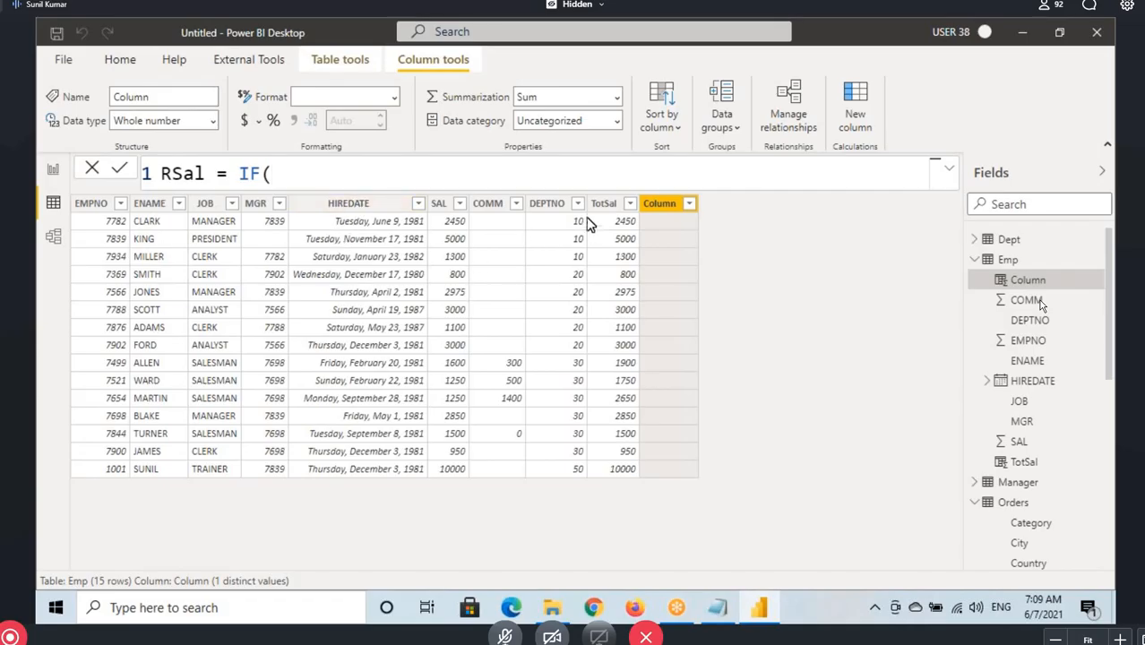
Enter Emp[DEPTNO]=10 as the logical test of the RSal column's IF function
left_click(291, 175)
type("deptno")
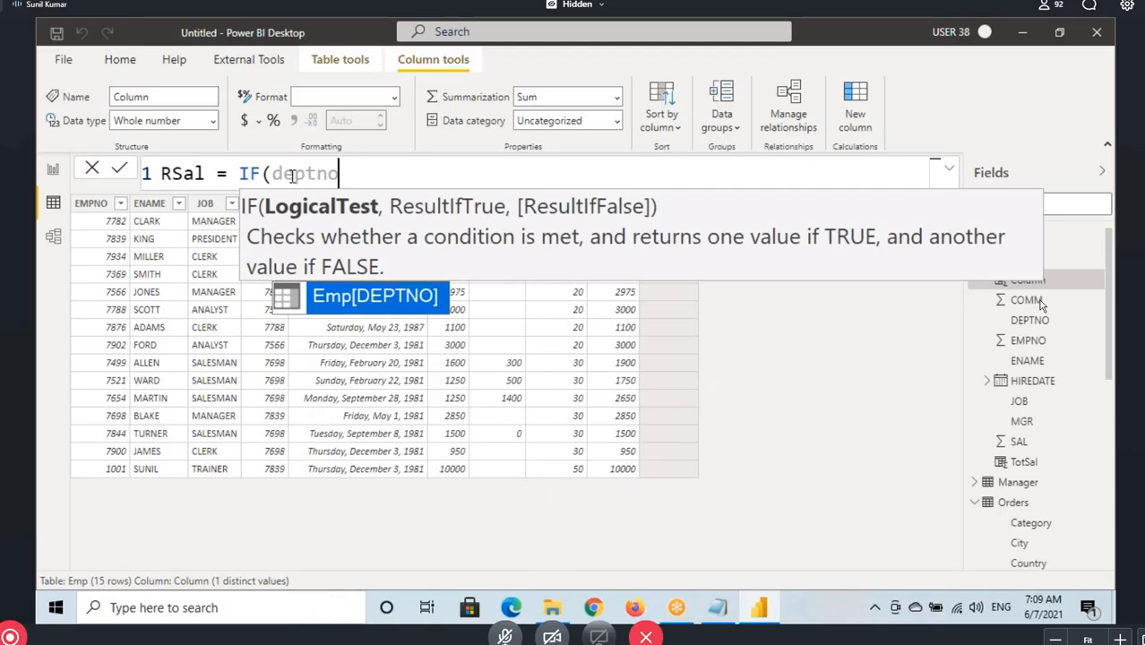
key("Tab")
type("=")
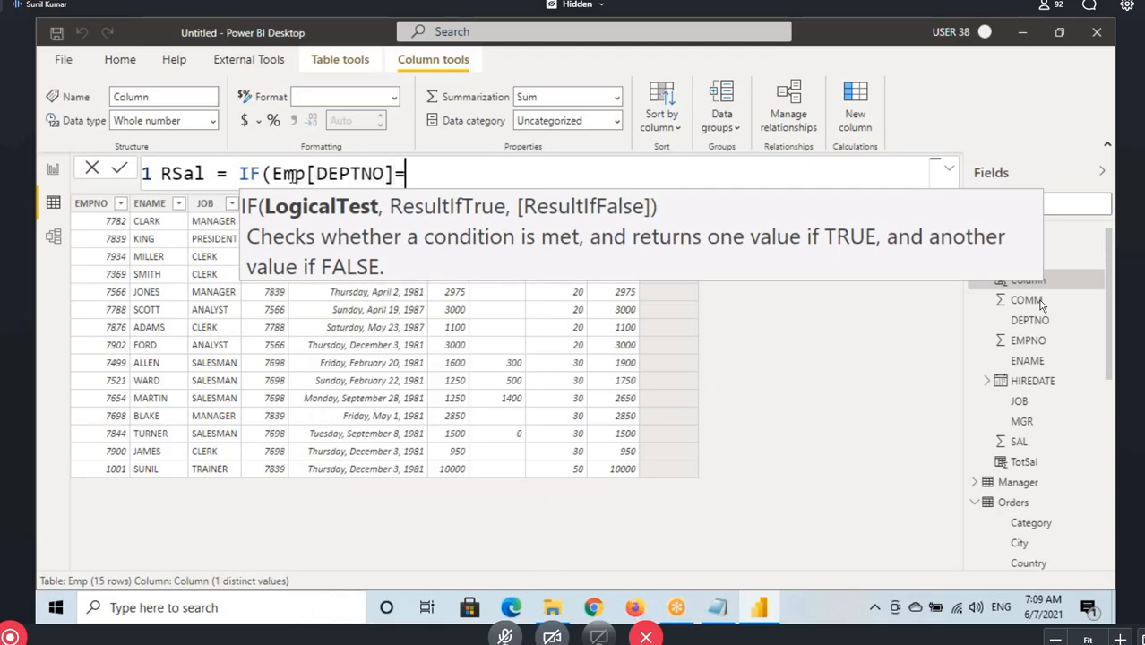
type("10")
mouse_move(282, 174)
left_mouse_down()
mouse_move(428, 174)
mouse_move(272, 176)
left_mouse_up()
left_click(348, 174)
left_click(439, 174)
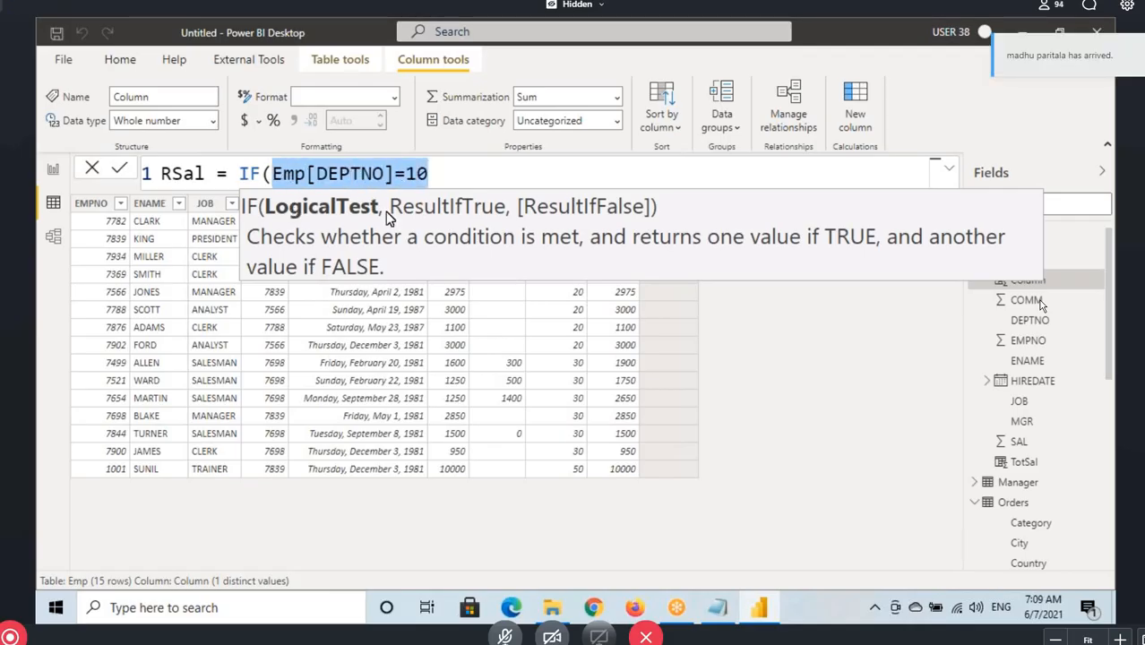
left_click(439, 174)
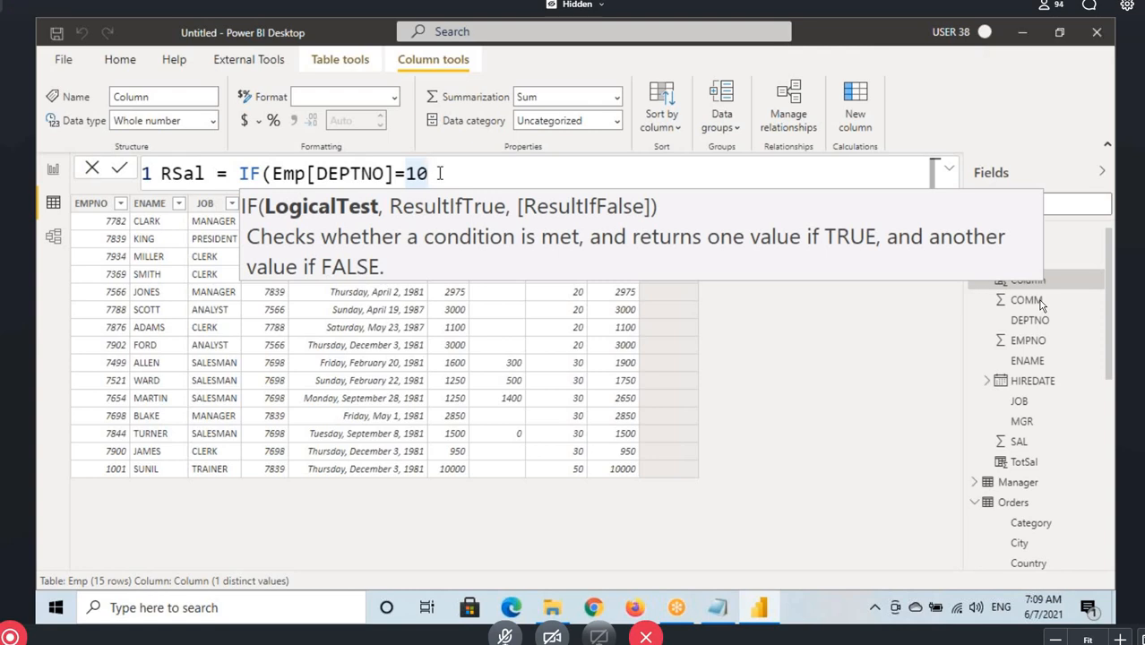
type(",")
left_click_drag(371, 175, 420, 176)
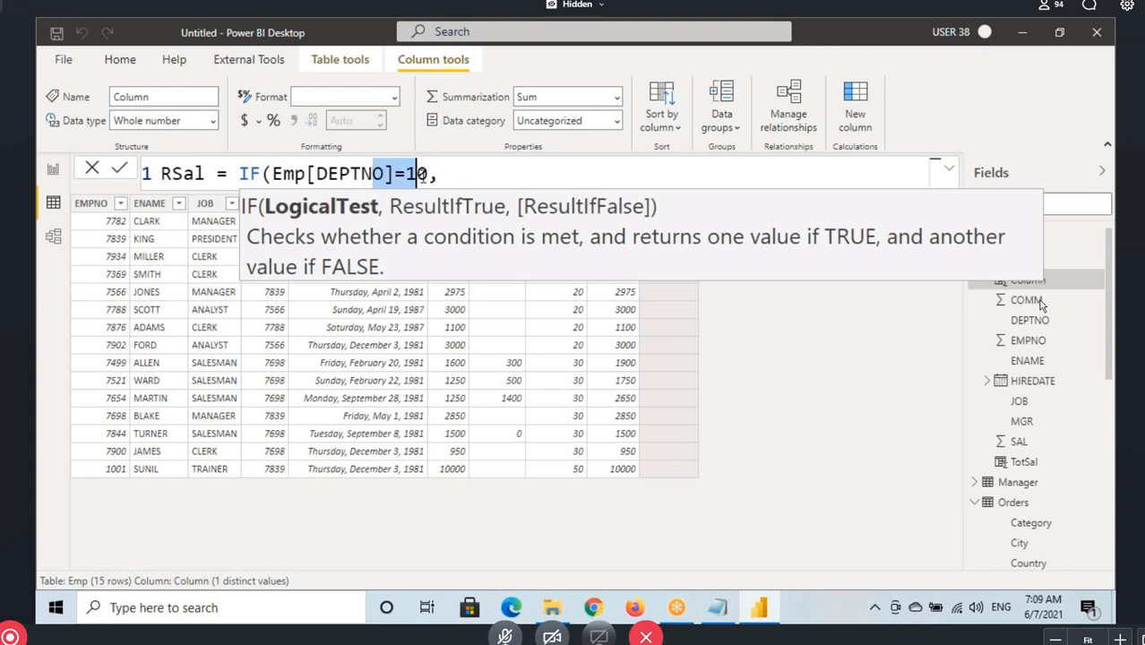
left_click(464, 171)
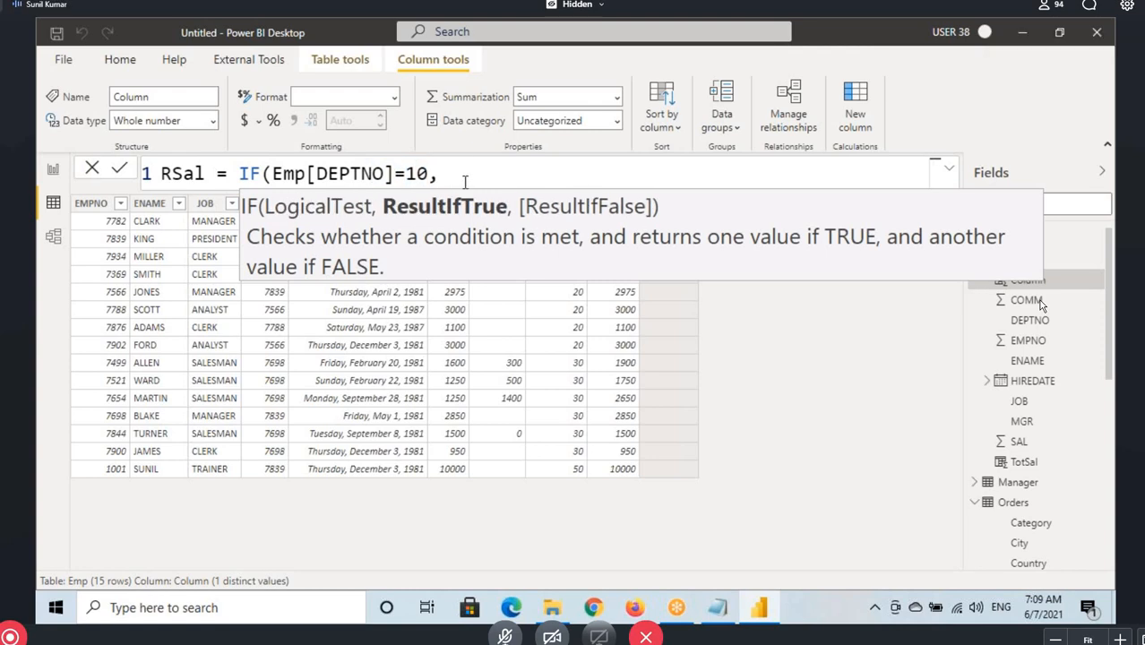
Enter Emp[SAL] +1000 as the result-if-true argument of the RSal formula
type("Sal")
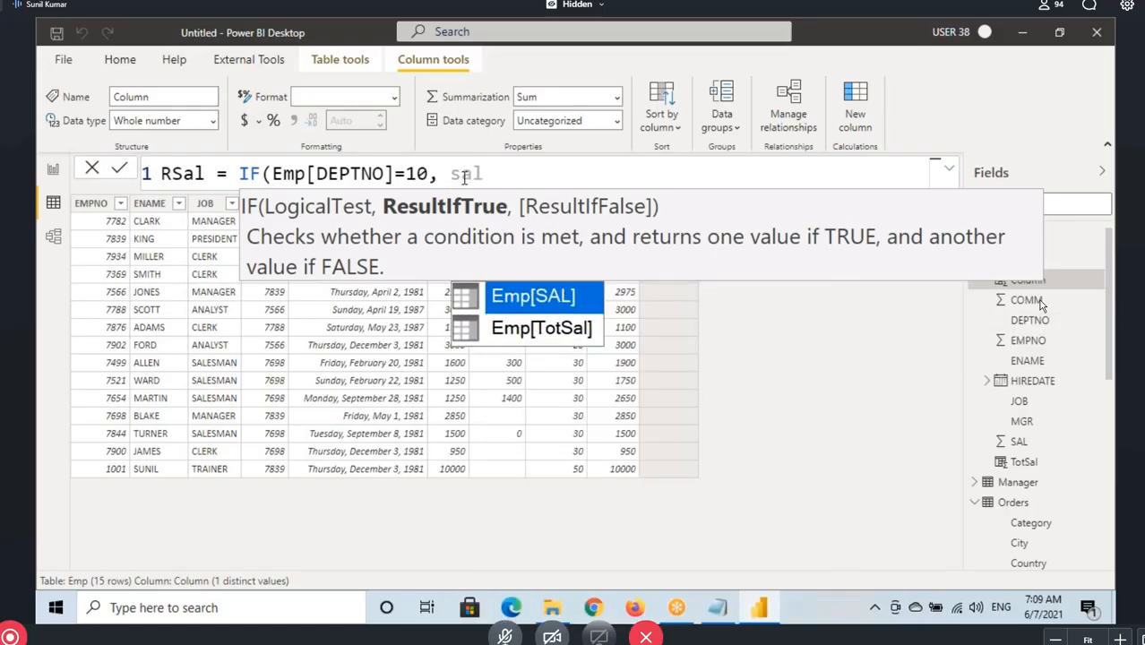
key("Tab")
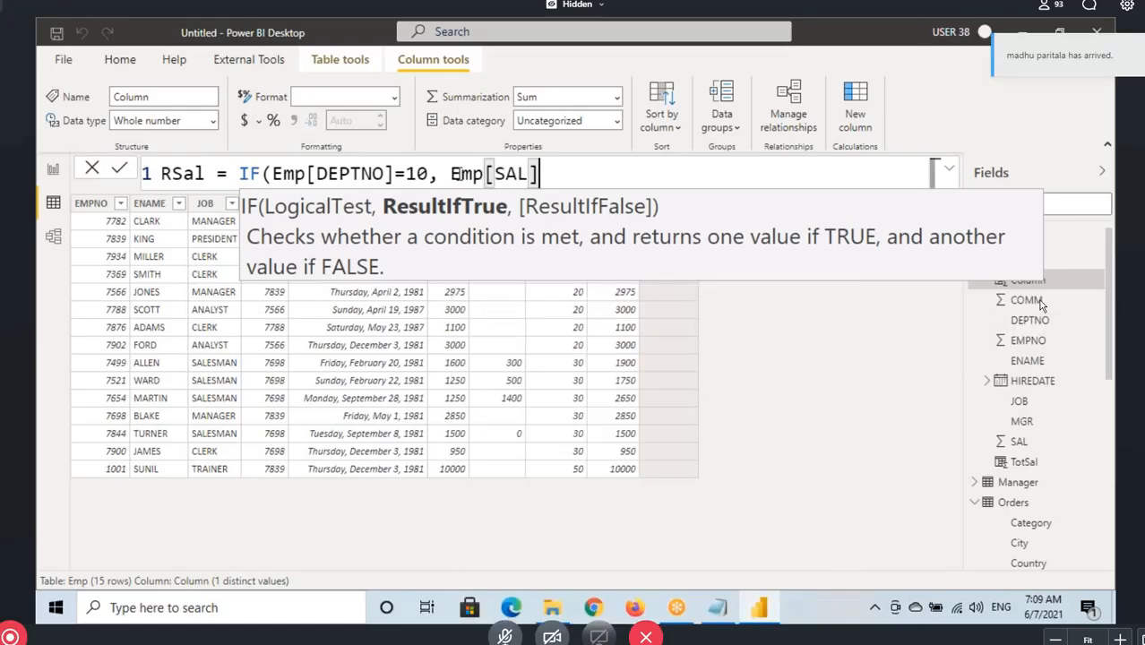
left_click_drag(451, 176, 554, 177)
left_click(556, 177)
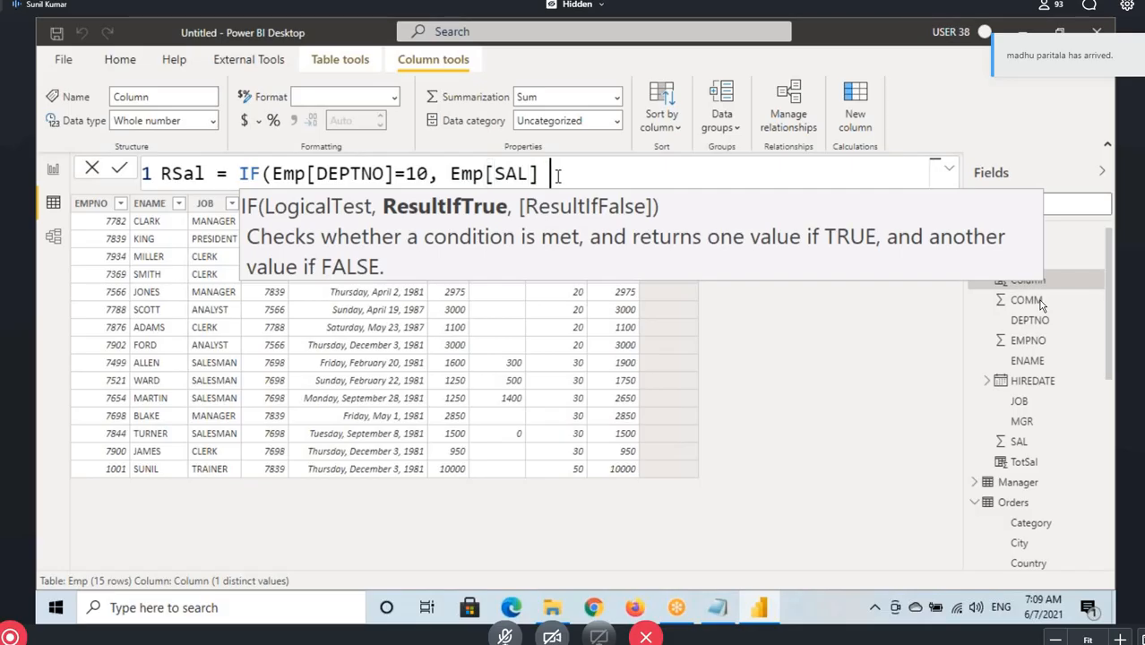
type("+100")
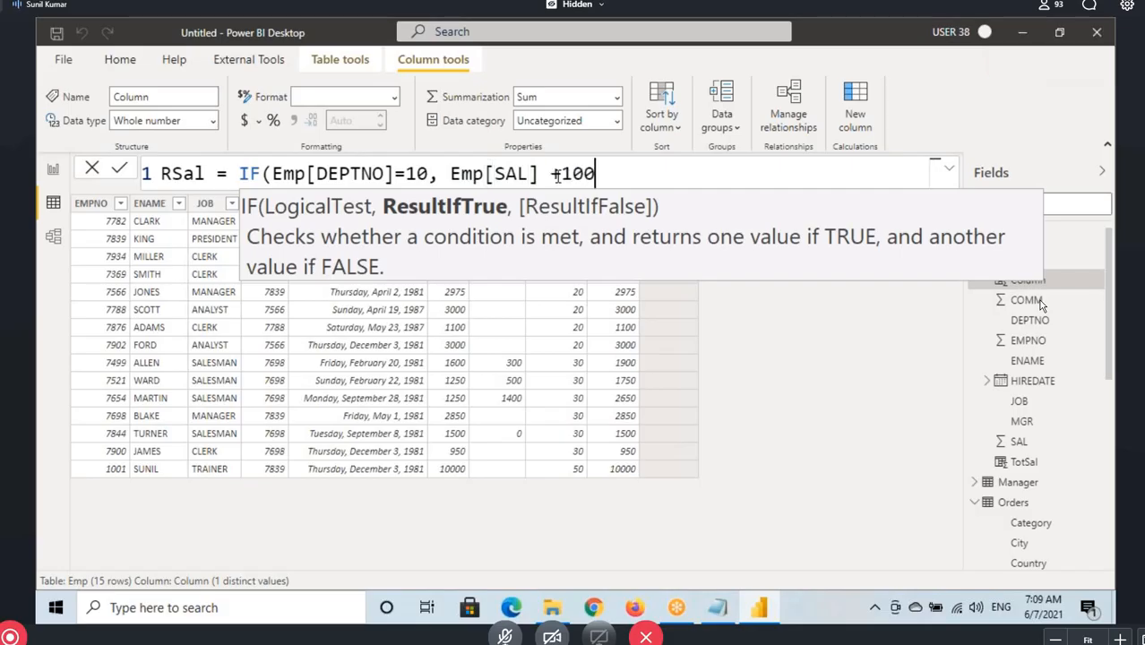
type("0,")
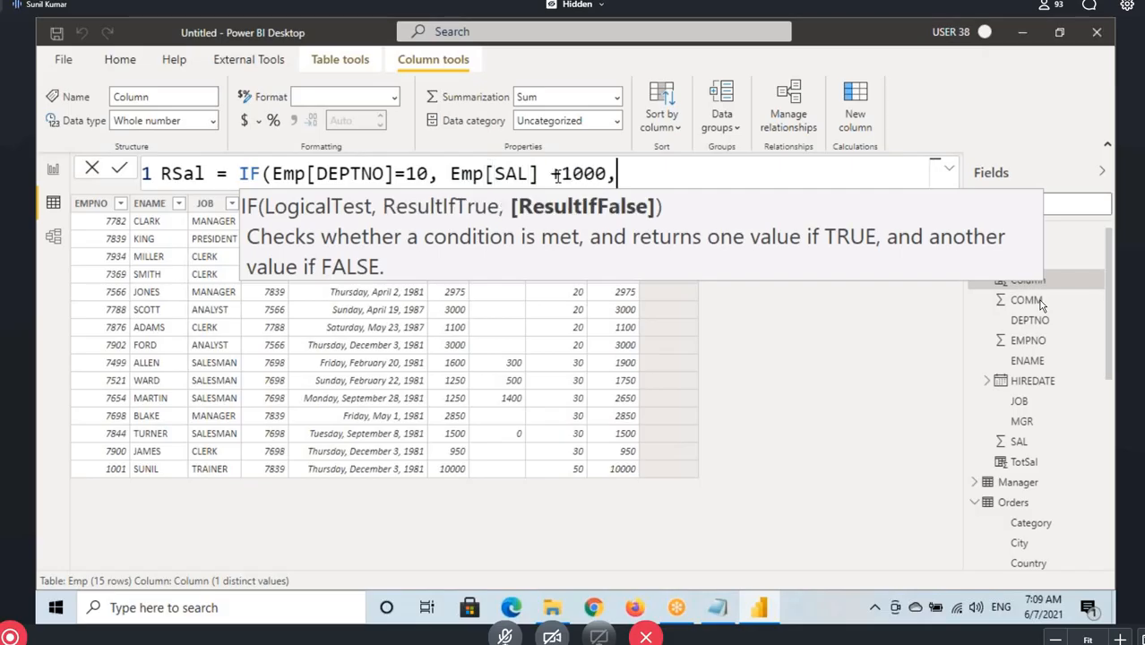
type("sal")
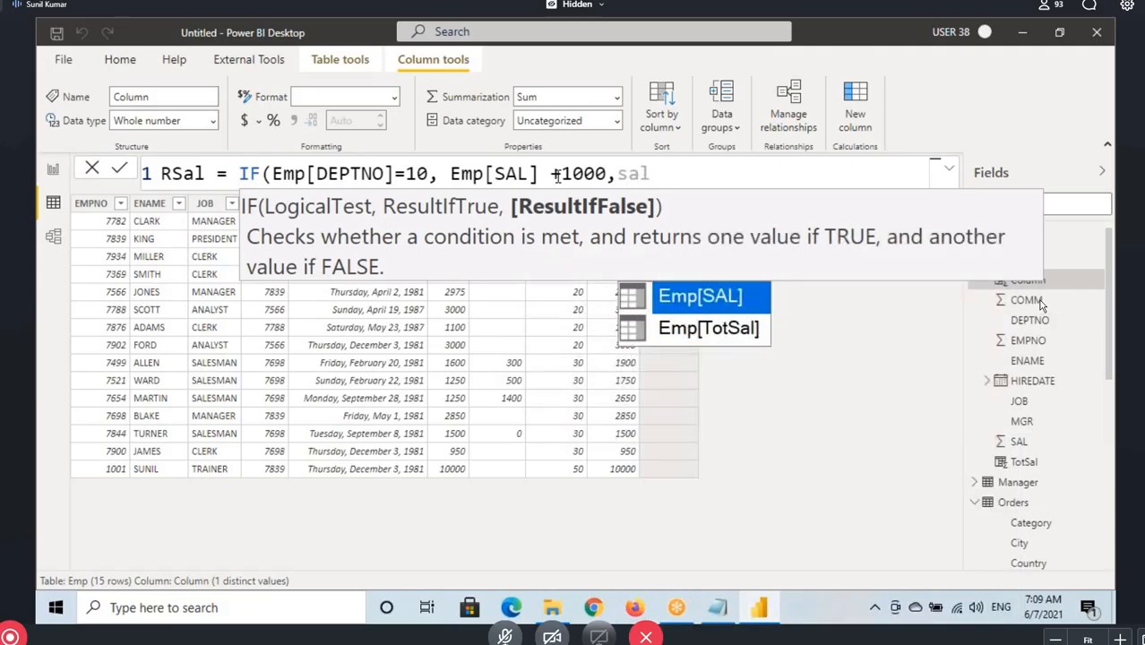
Enter Emp[SAL] as the result-if-false argument, close the IF function and commit the RSal formula
key("Tab")
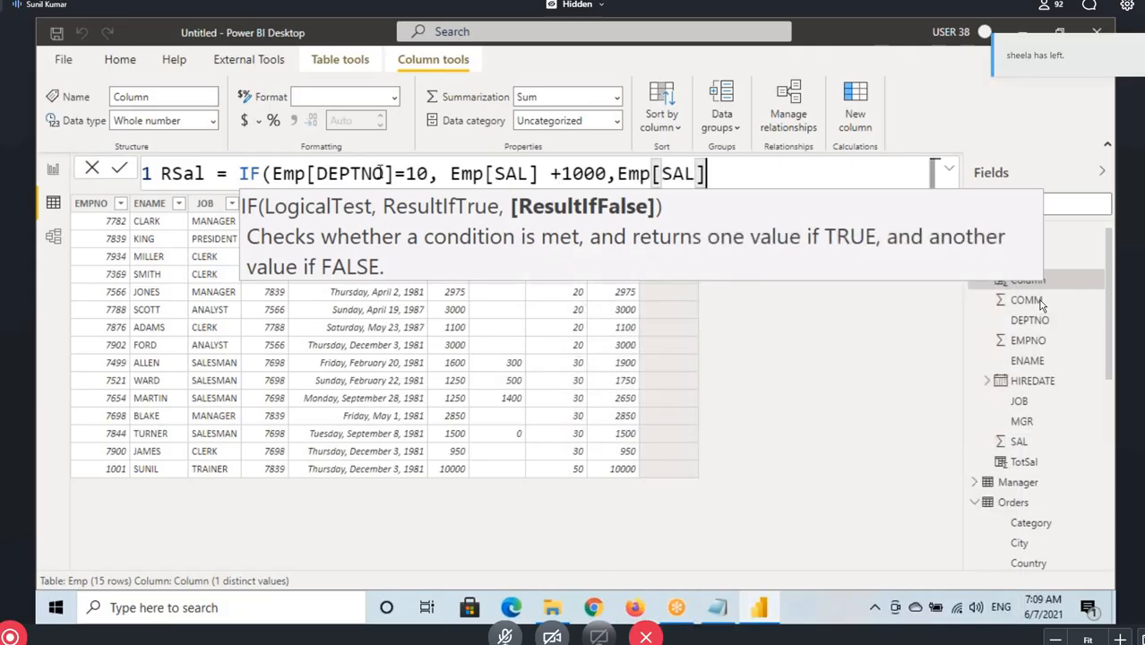
left_click_drag(376, 164, 439, 120)
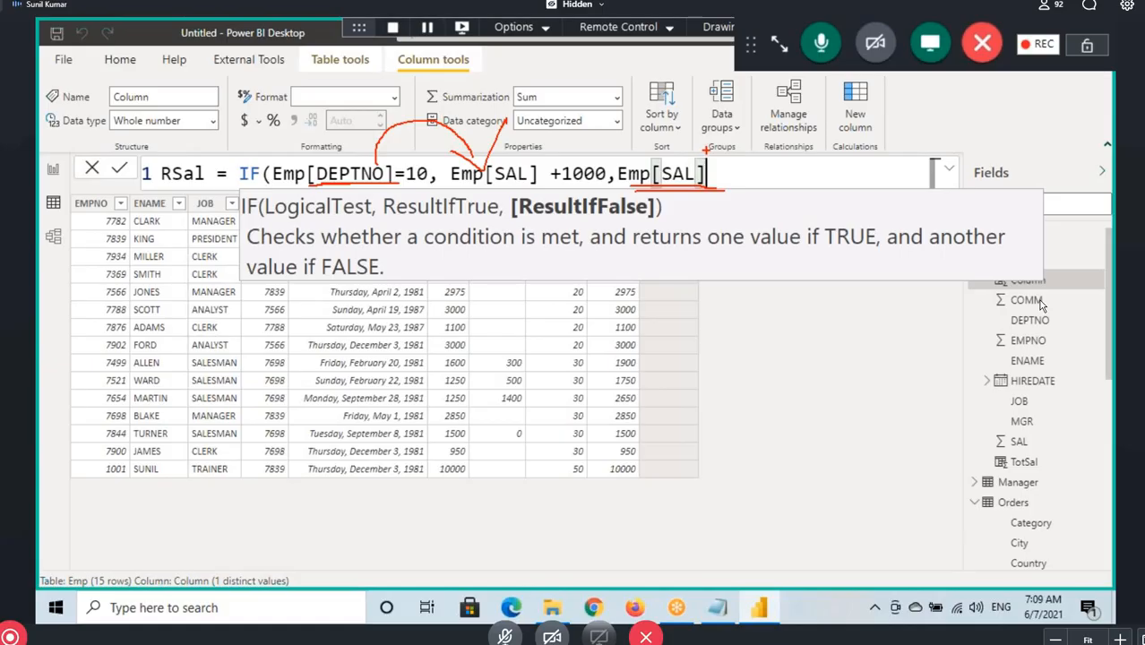
key("Escape")
type(")")
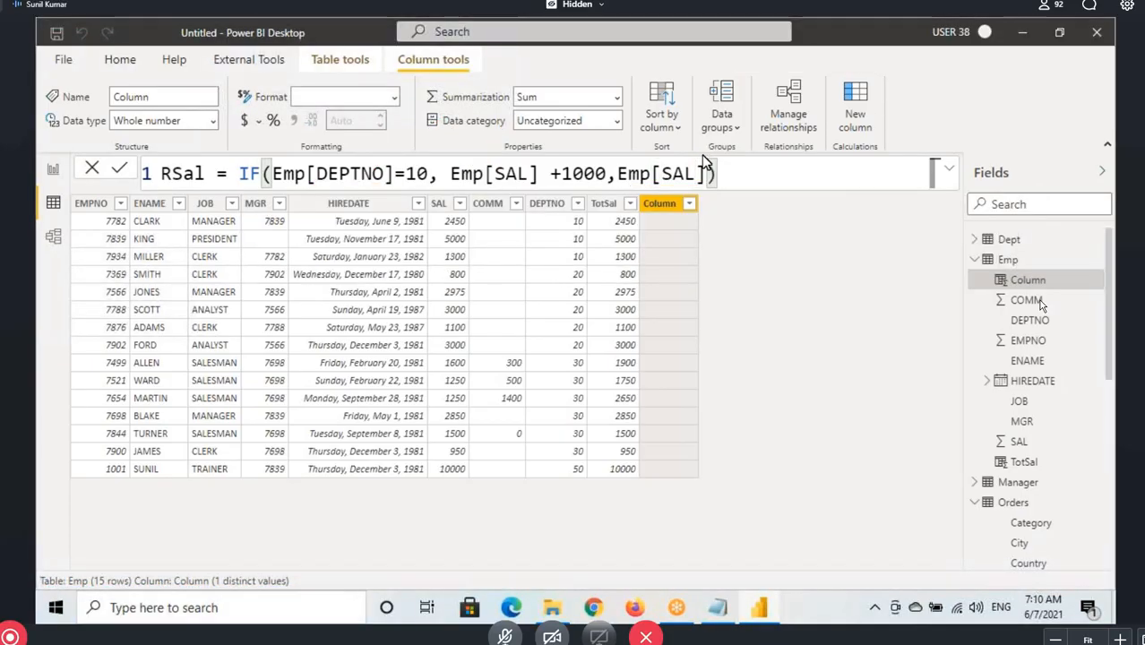
key("Return")
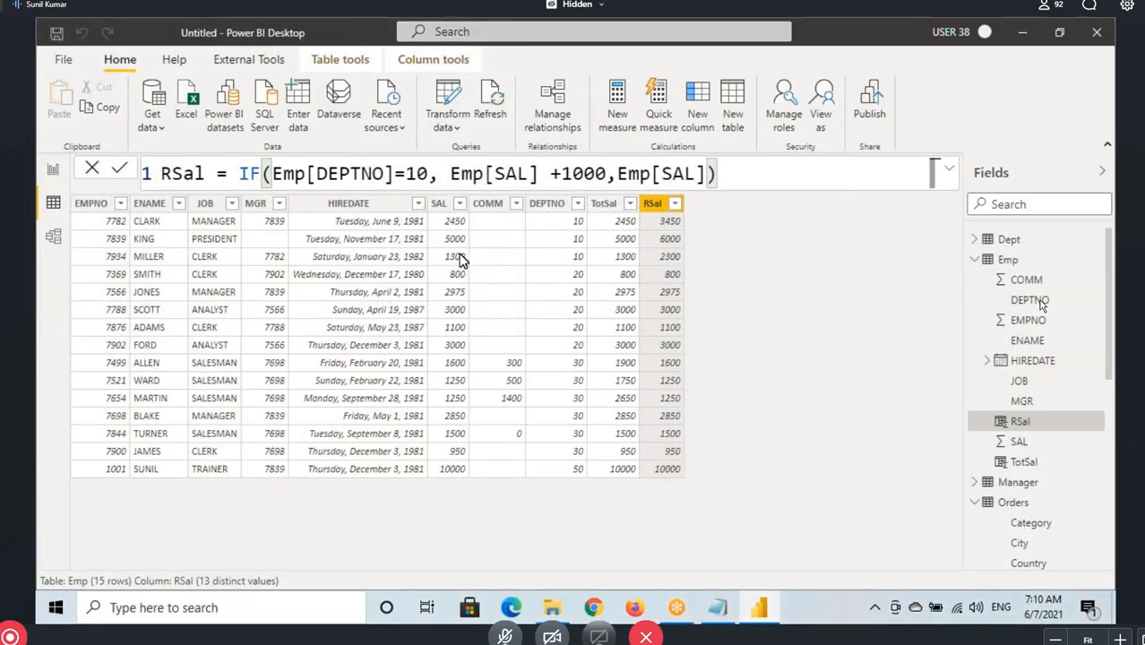
Box the SAL and RSal values of department 10 and of the other departments to compare the two columns
key("ctrl+2")
left_click_drag(431, 219, 478, 262)
left_click_drag(649, 220, 700, 265)
left_click_drag(438, 250, 473, 250)
left_click_drag(679, 243, 700, 234)
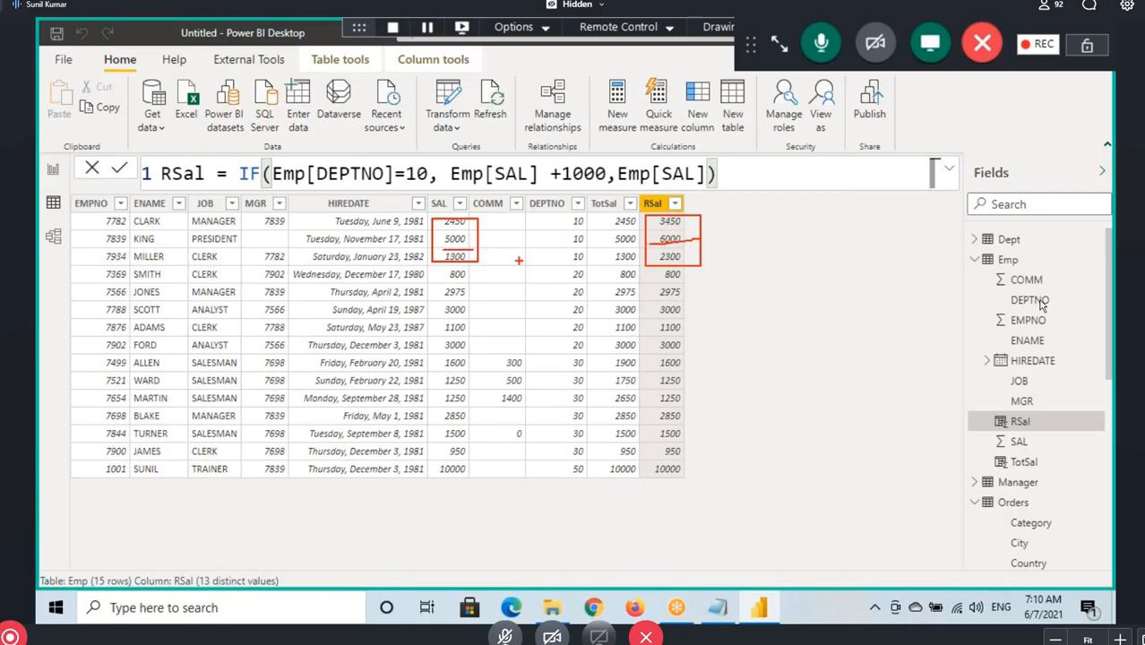
mouse_move(436, 263)
left_mouse_down()
mouse_move(489, 263)
mouse_move(471, 483)
left_mouse_up()
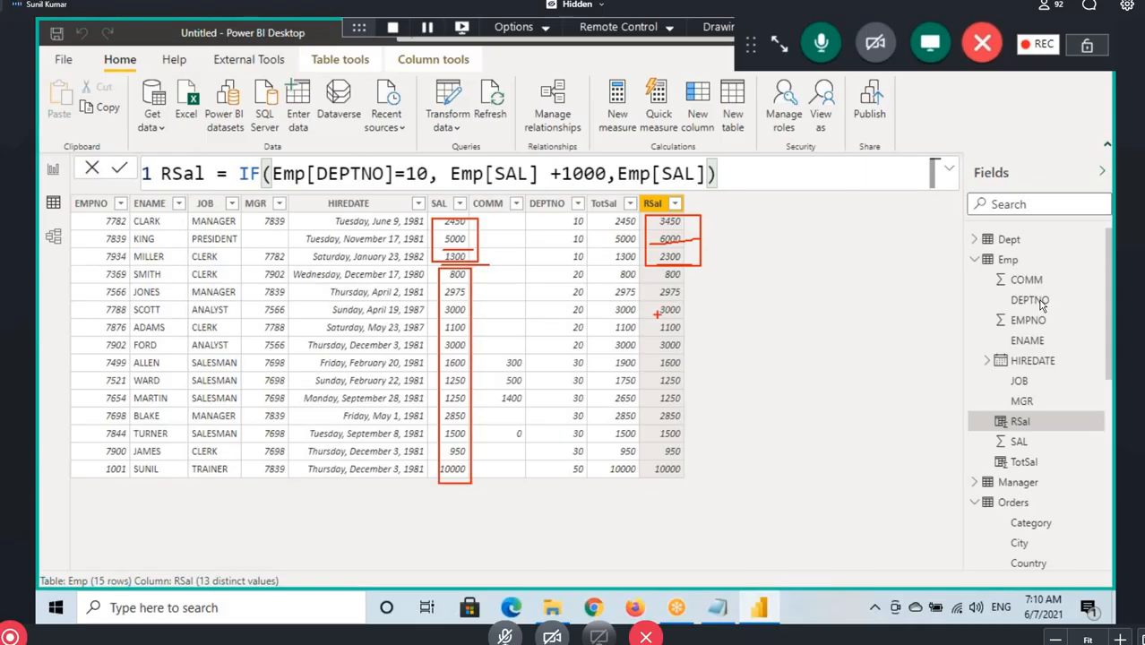
left_click_drag(660, 281, 700, 482)
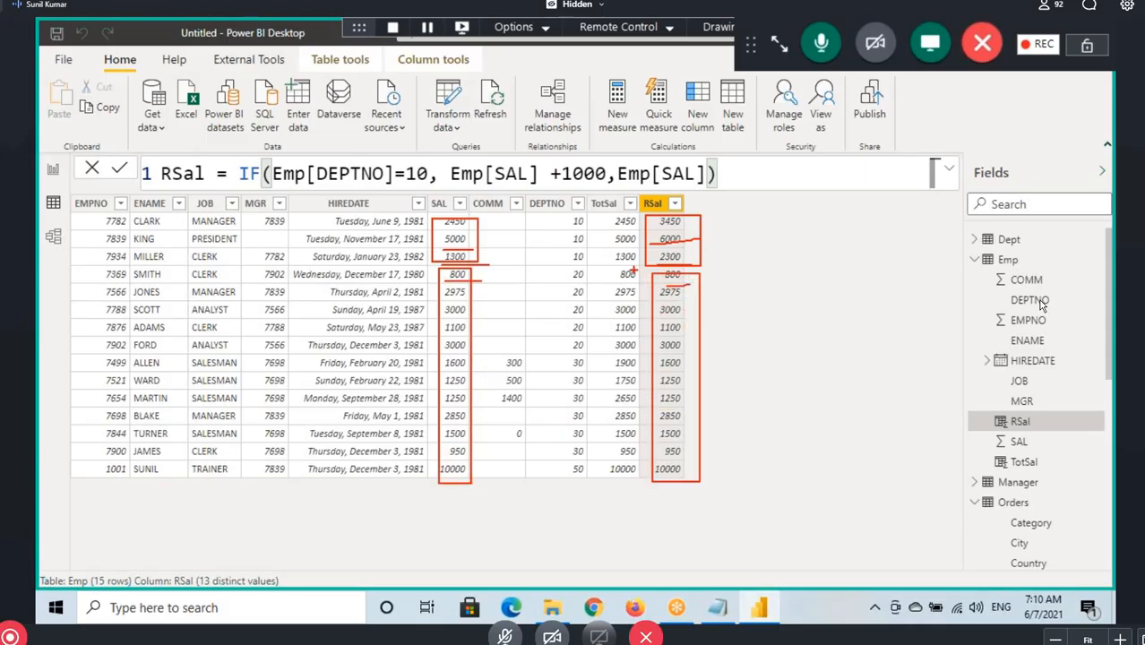
key("Escape")
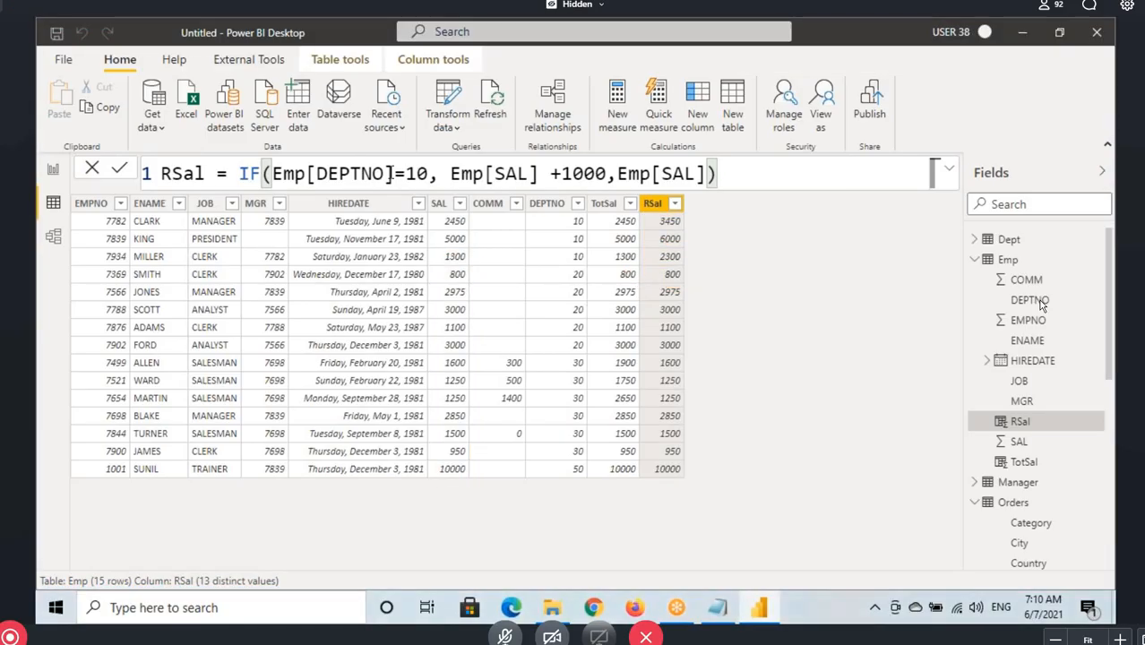
Highlight the equal to operator in the RSal formula's Emp[DEPTNO]=10 condition
left_click(397, 175)
key("Right")
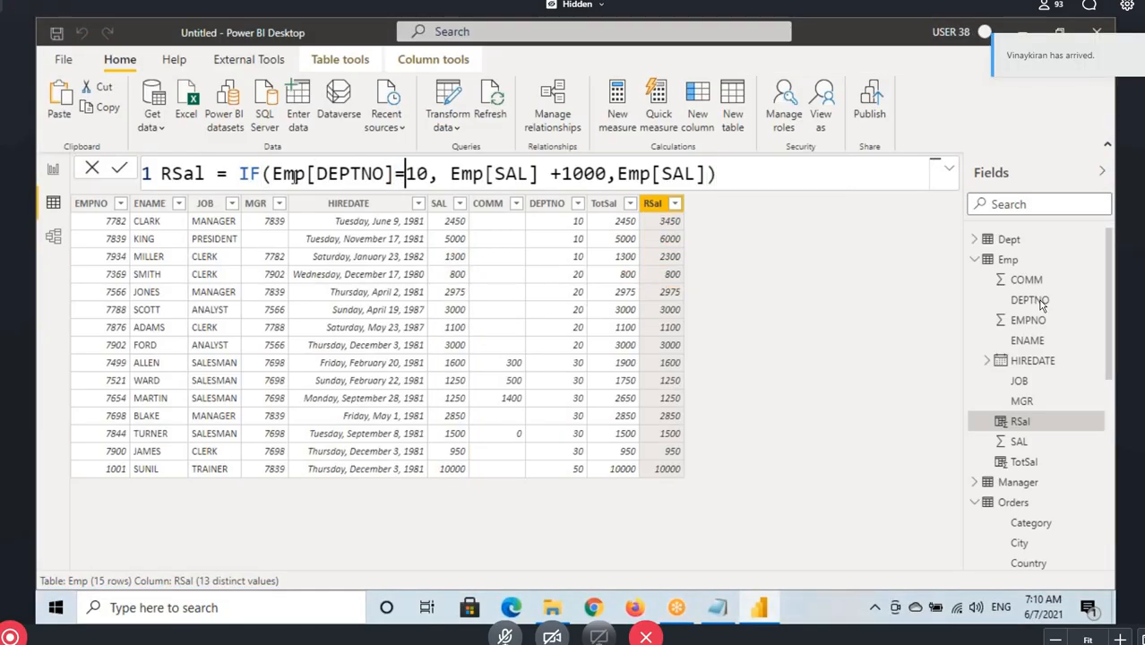
key("Left")
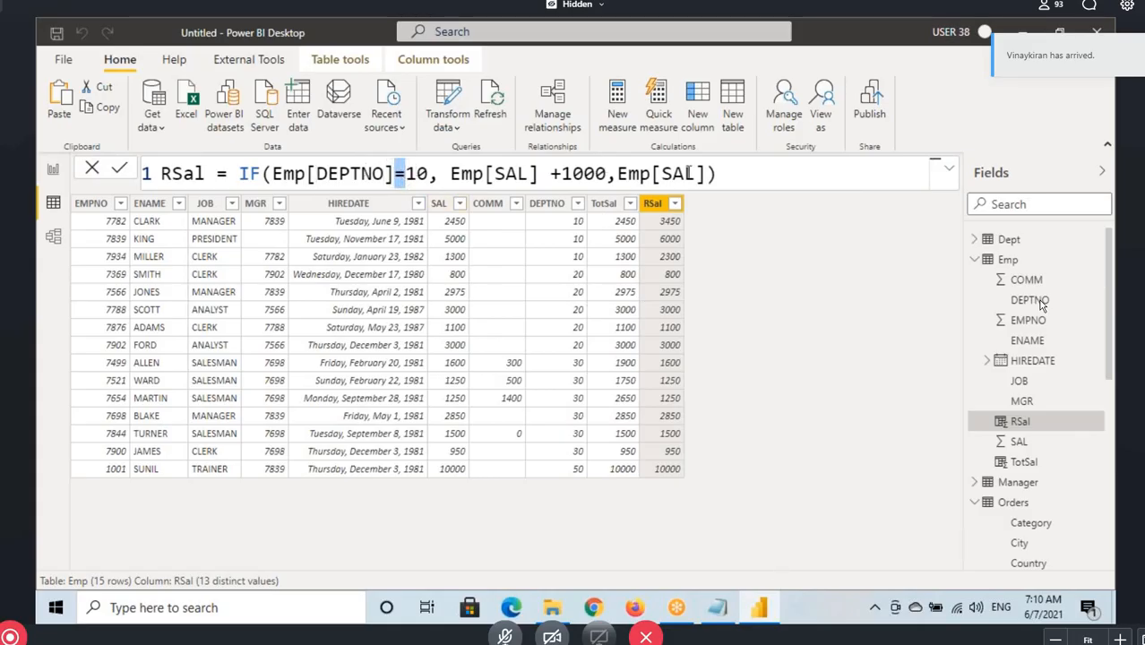
Copy the full RSal formula and paste it on a new line below the SalRange formula in the Notepad class notes
key("ctrl+a")
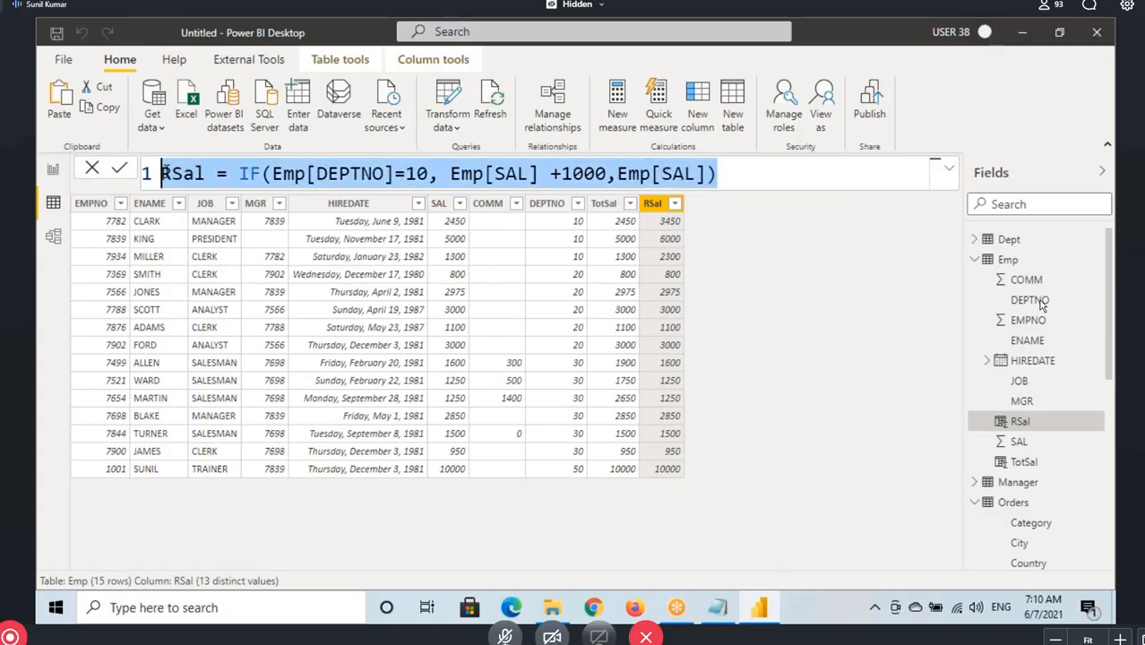
left_click(714, 609)
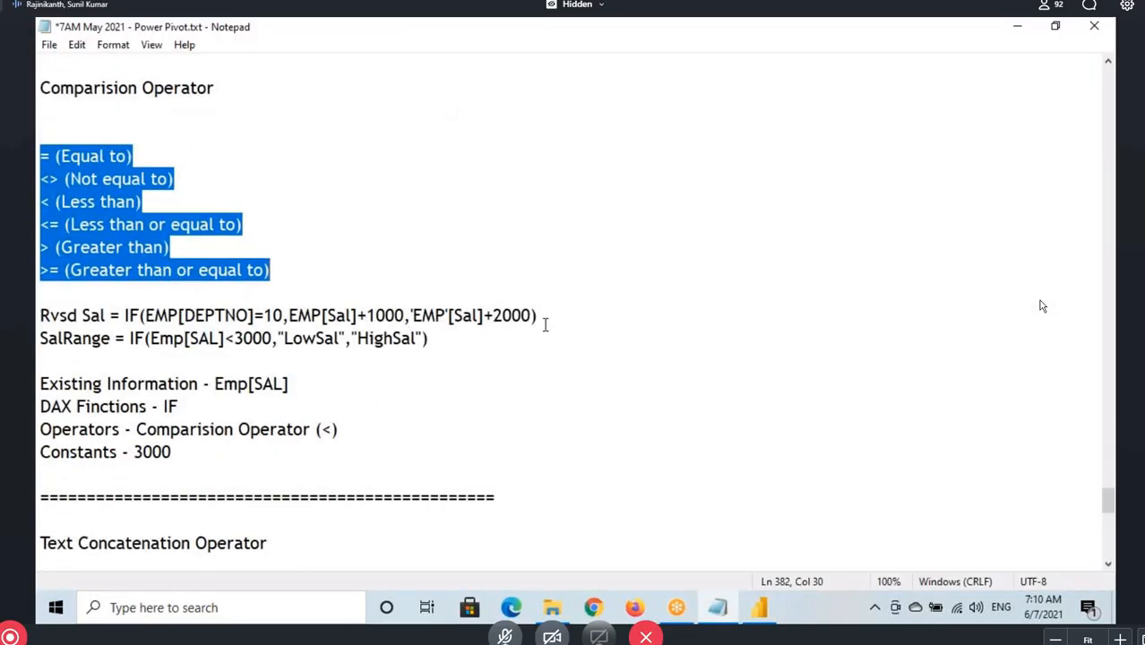
left_click_drag(556, 317, 36, 315)
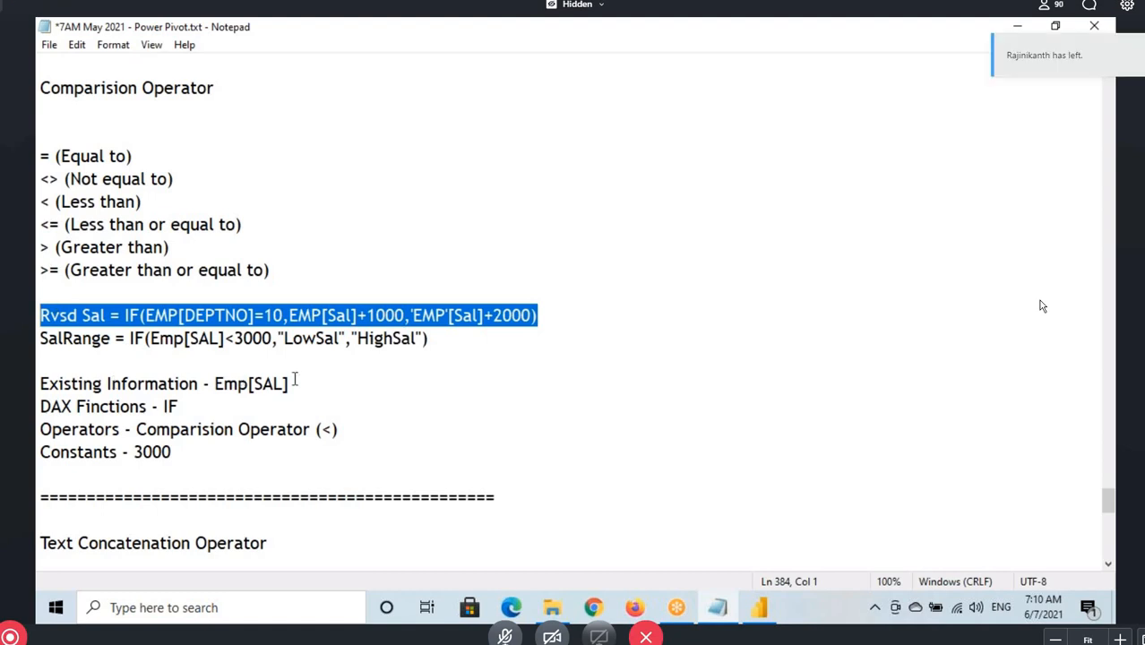
left_click(441, 340)
key("Return")
type("RSal = IF(Emp[DEPTNO]=10, Emp[SAL] +1000,Emp[SAL])")
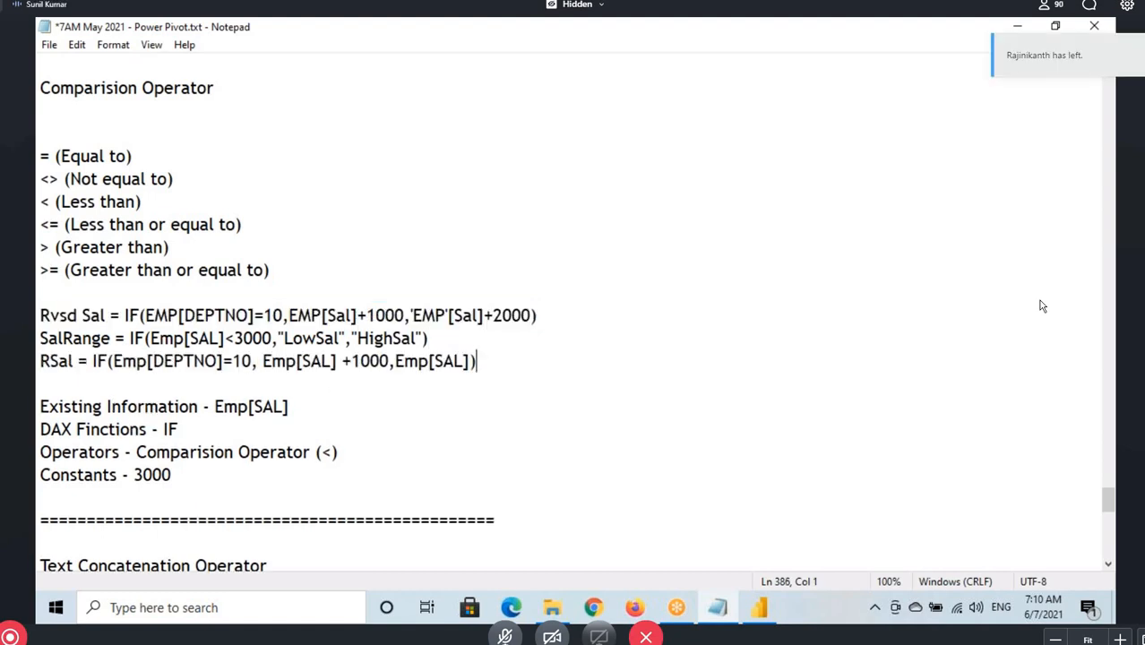
Clear the entries after Existing Information, DAX Finctions, Operators and Constants in the notes, keeping the four labels
scroll(389, 323, "down", 1)
left_click_drag(187, 404, 37, 338)
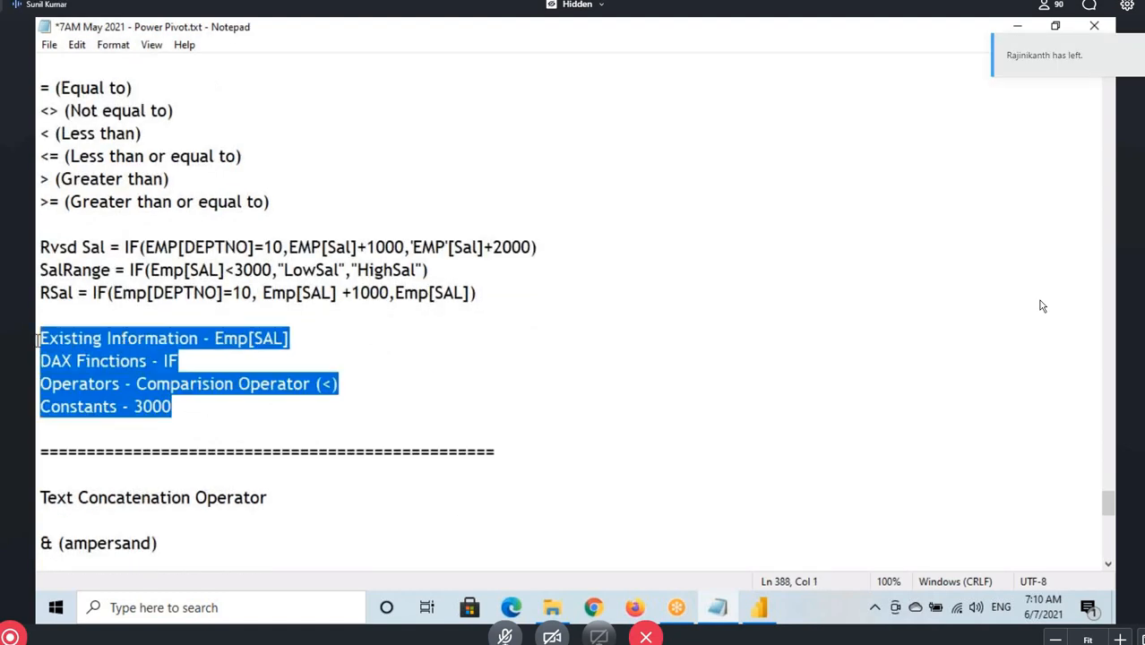
left_click(215, 339)
left_click_drag(216, 340, 291, 338)
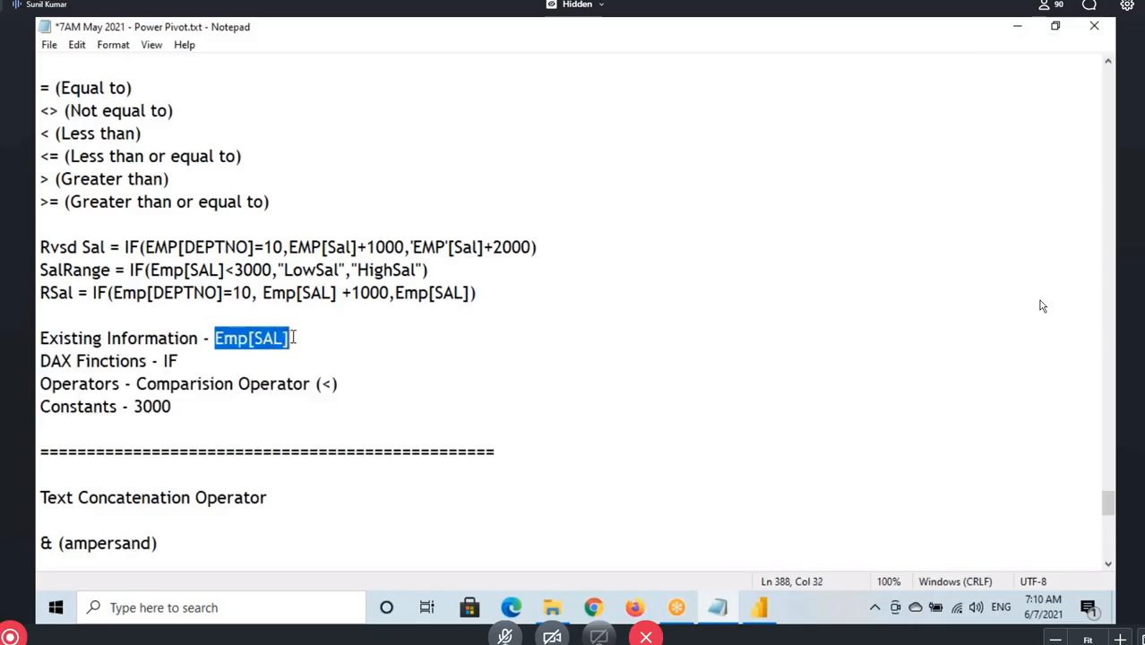
key("BackSpace")
double_click(170, 361)
key("BackSpace")
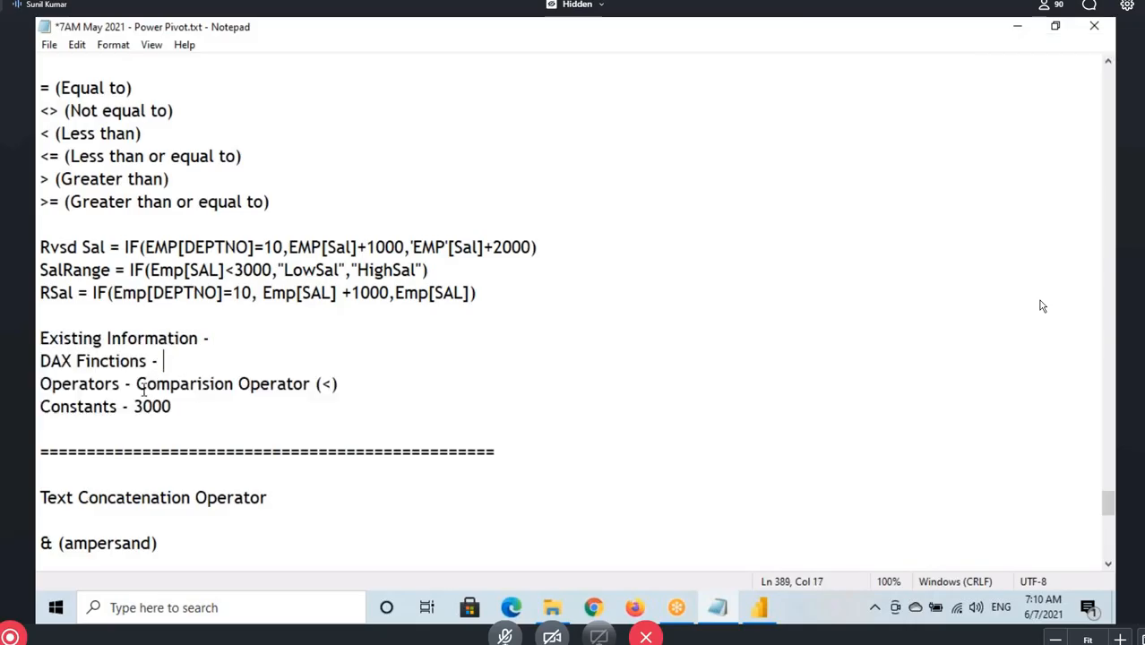
left_click_drag(138, 385, 339, 385)
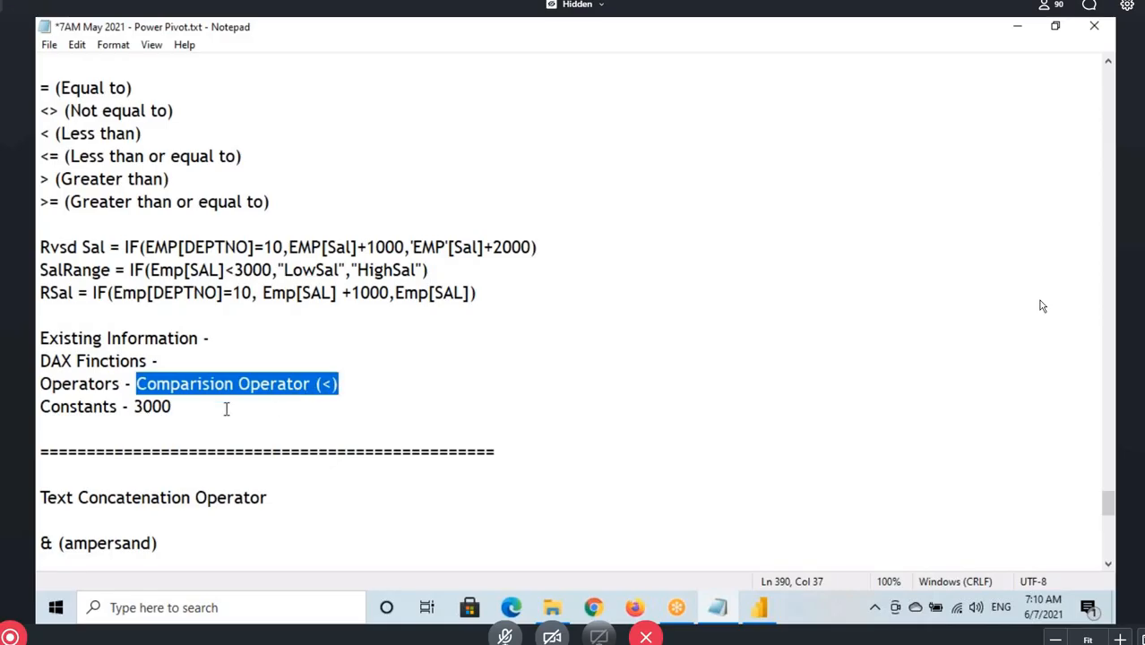
key("BackSpace")
double_click(154, 407)
key("BackSpace")
left_click(105, 337)
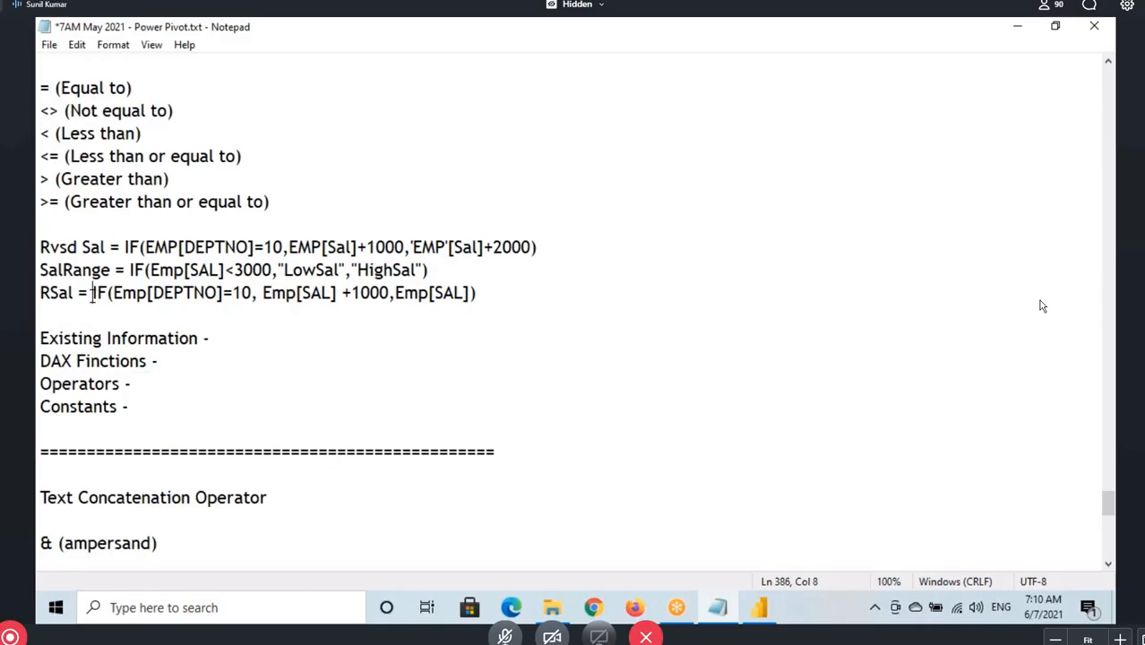
Mark RSal and its IF expression in the notes, and enter IF on the DAX Finctions line
left_click_drag(93, 294, 106, 293)
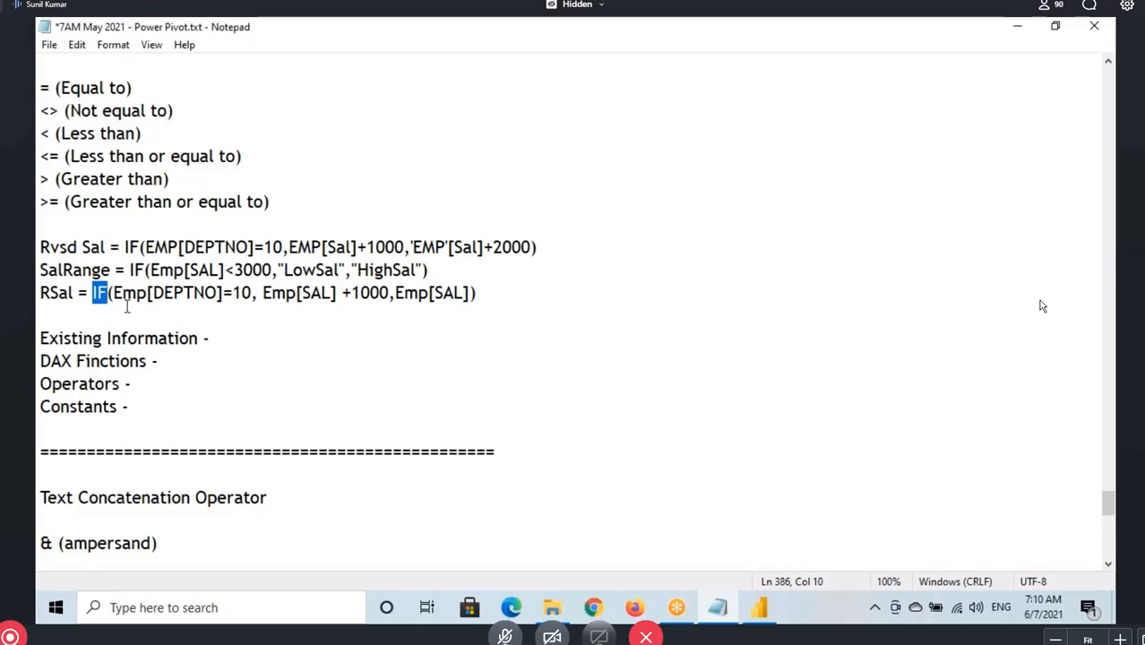
left_click_drag(89, 286, 110, 311)
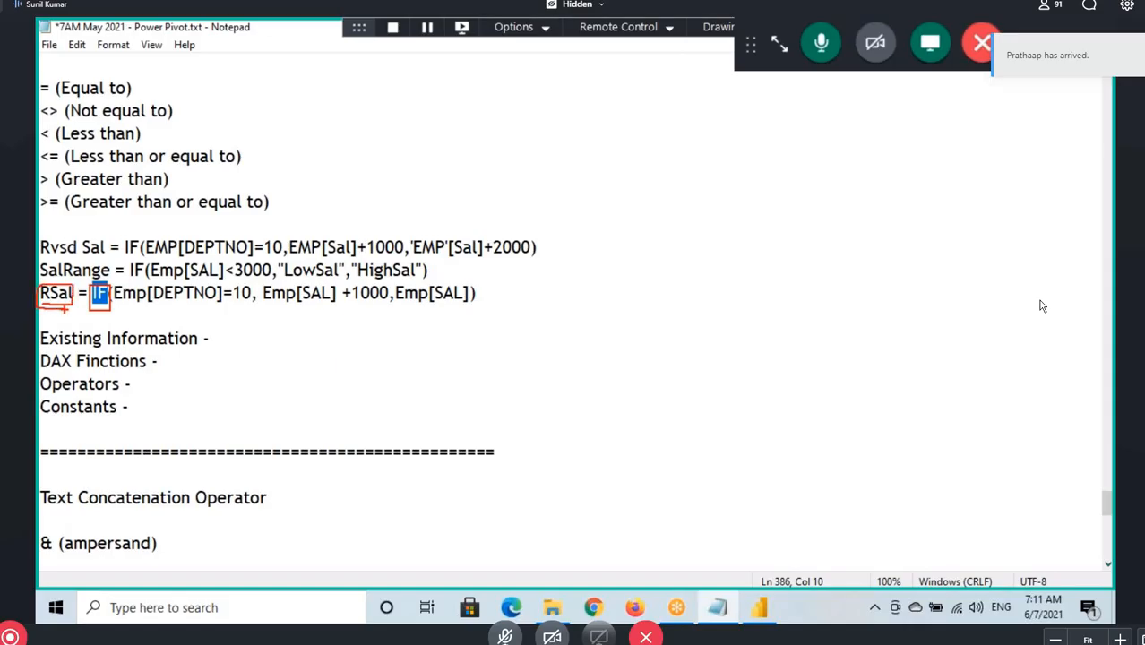
mouse_move(63, 307)
left_mouse_down()
mouse_move(61, 338)
mouse_move(67, 319)
left_mouse_up()
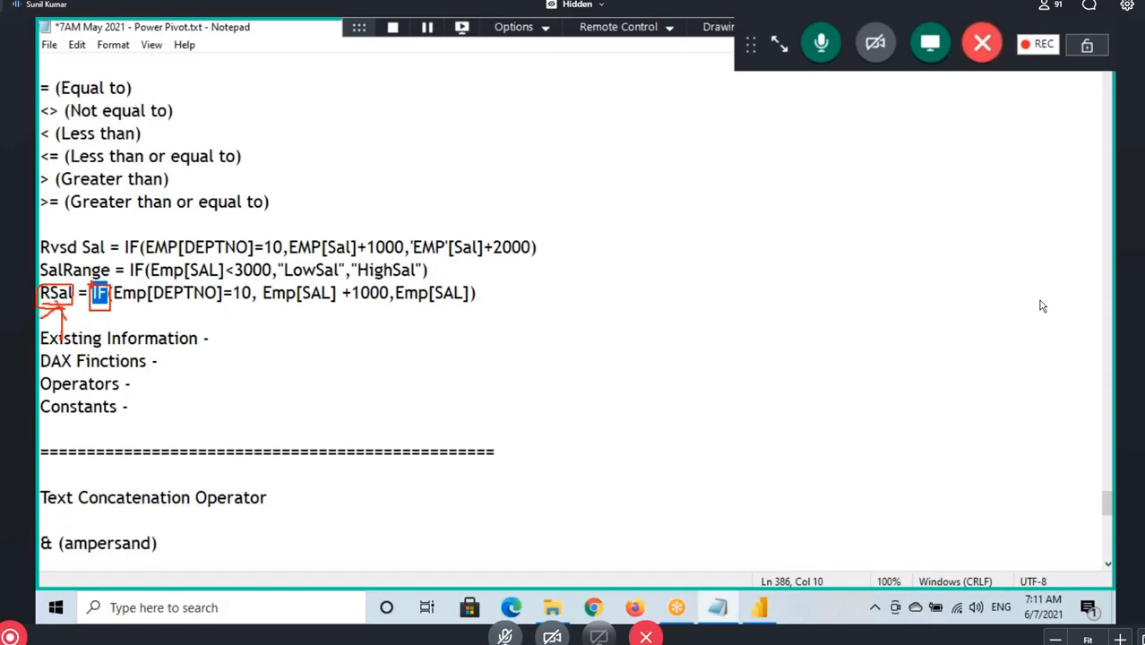
mouse_move(91, 274)
left_mouse_down()
mouse_move(108, 292)
mouse_move(495, 316)
left_mouse_up()
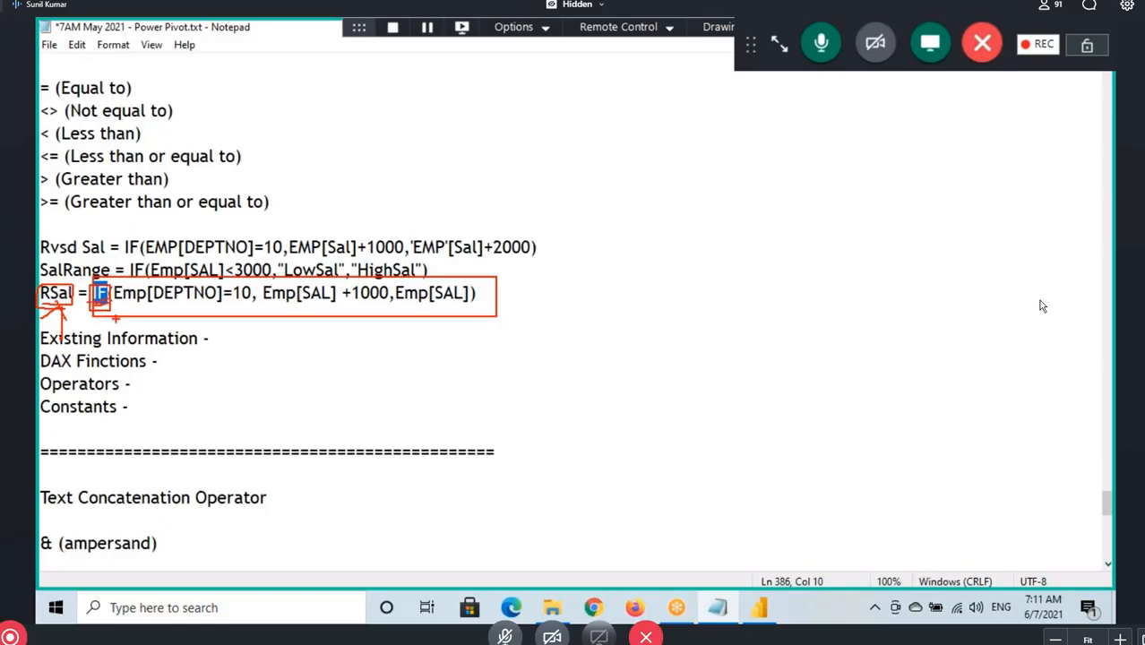
left_click(179, 361)
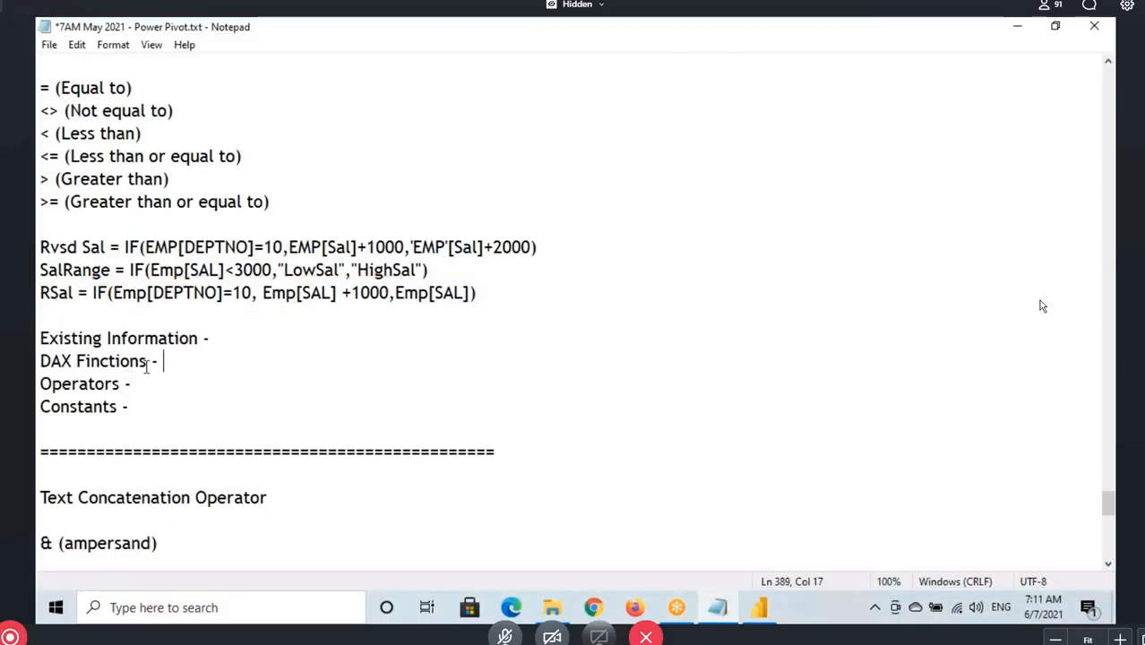
type("IF")
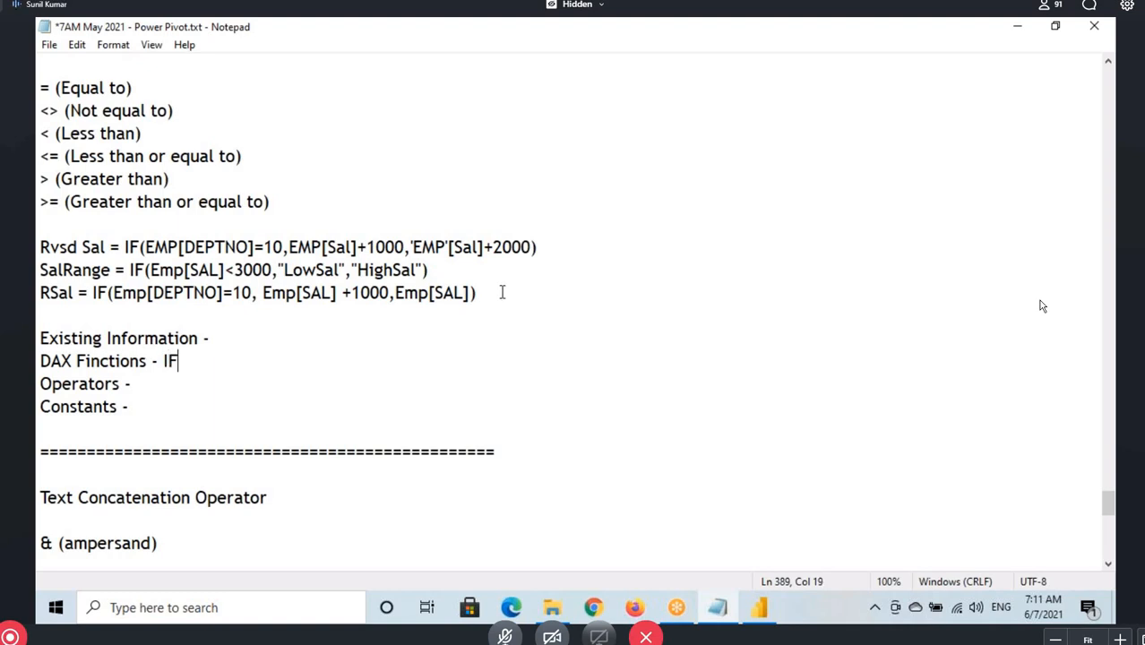
Highlight the column references in the RSal formula and enter DEPTNO, SAL on the Existing Information line
left_click_drag(279, 317, 39, 292)
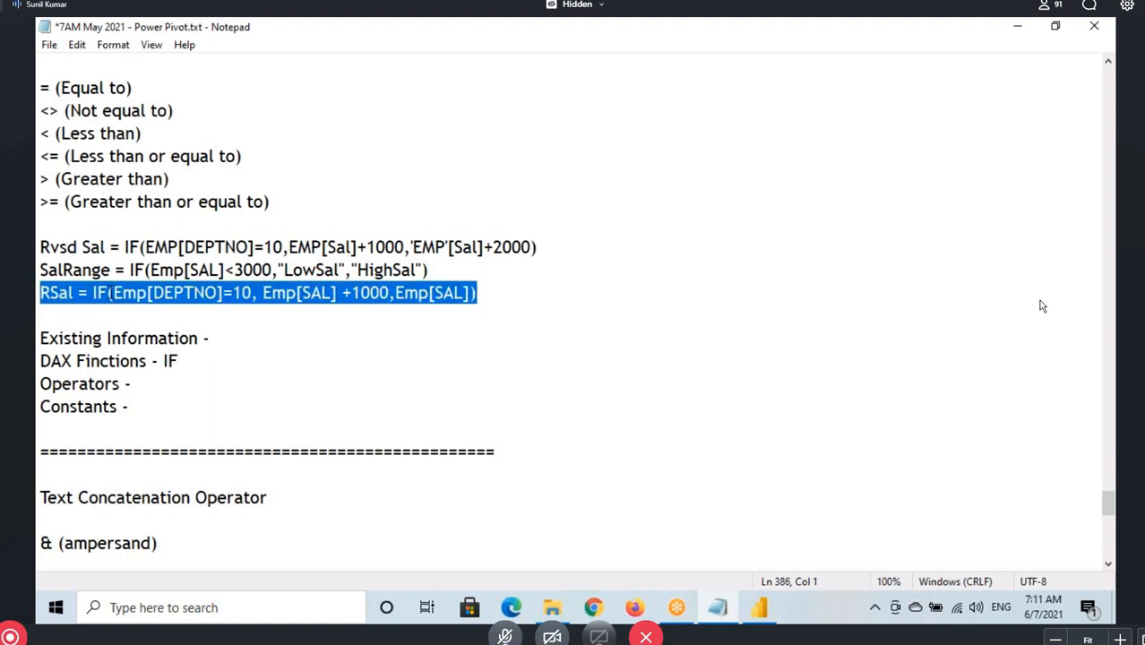
left_click(114, 293)
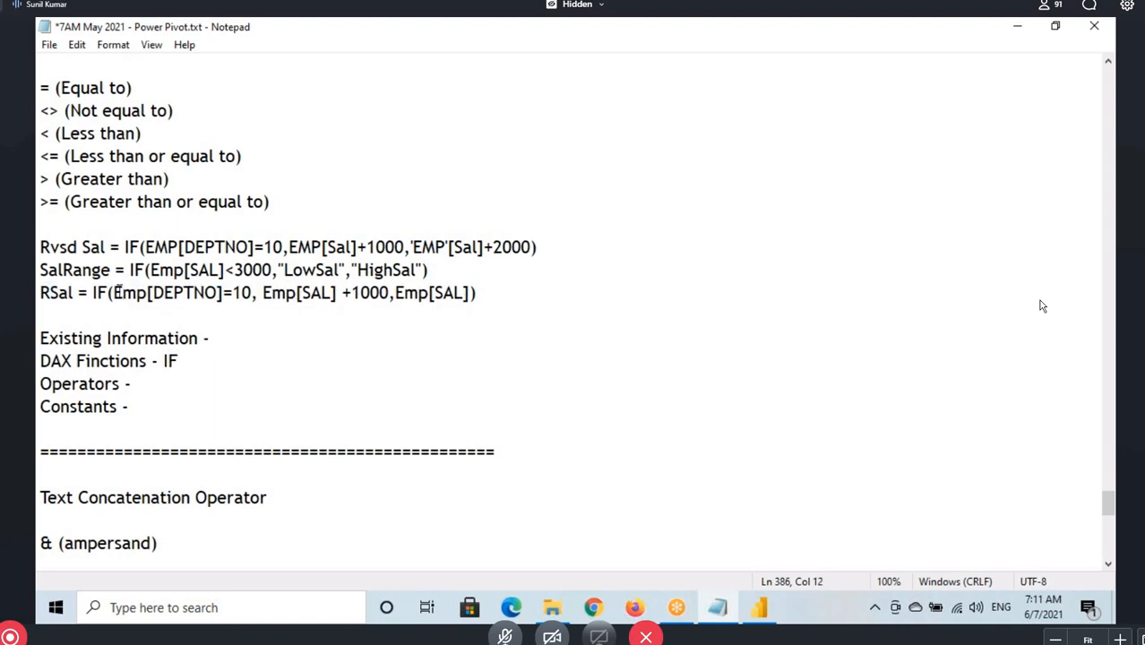
left_click_drag(113, 293, 342, 293)
left_click(251, 336)
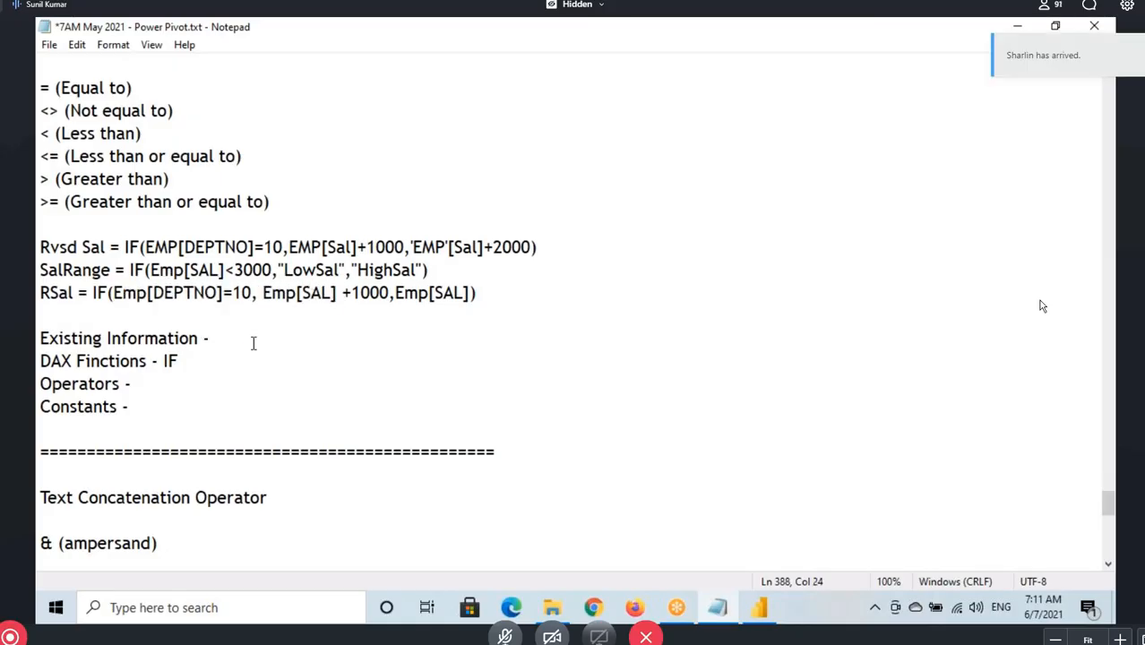
type("Deptno, SAL")
left_click(270, 337)
key("BackSpace")
key("BackSpace")
key("BackSpace")
key("BackSpace")
key("BackSpace")
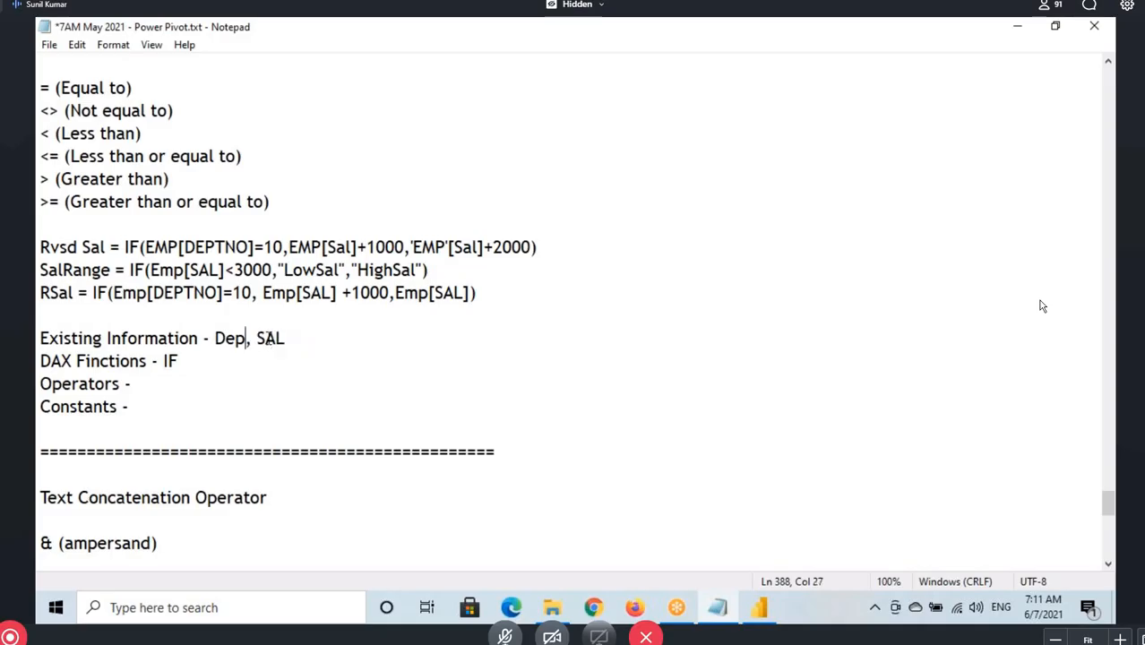
type("EPTNO")
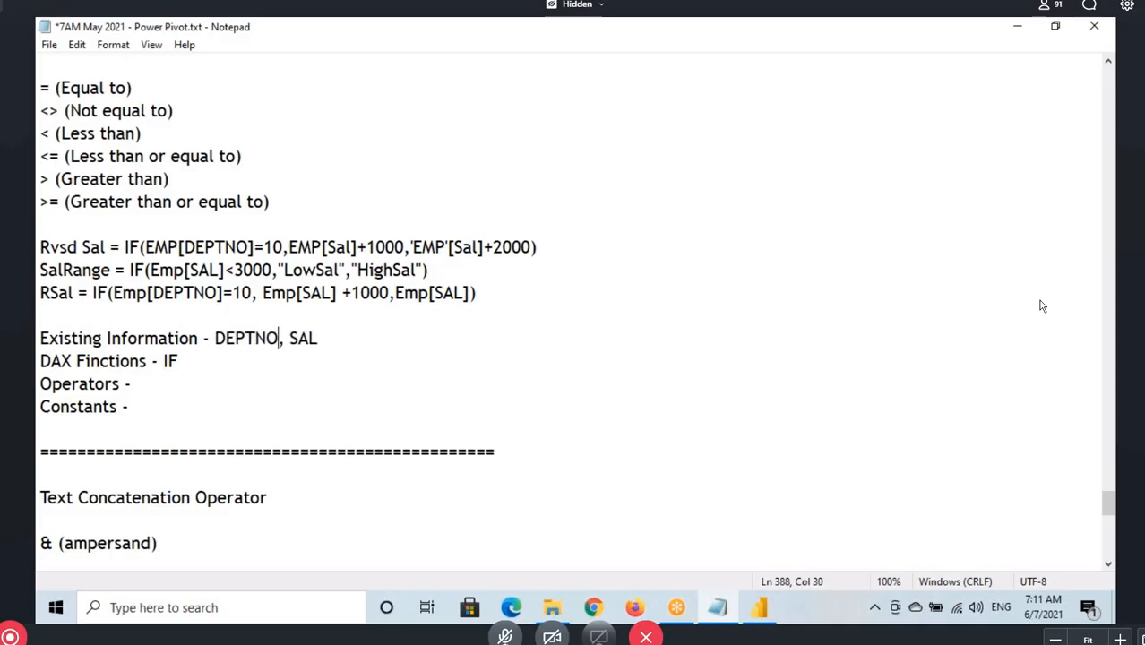
left_click_drag(234, 337, 339, 336)
left_click_drag(173, 293, 320, 293)
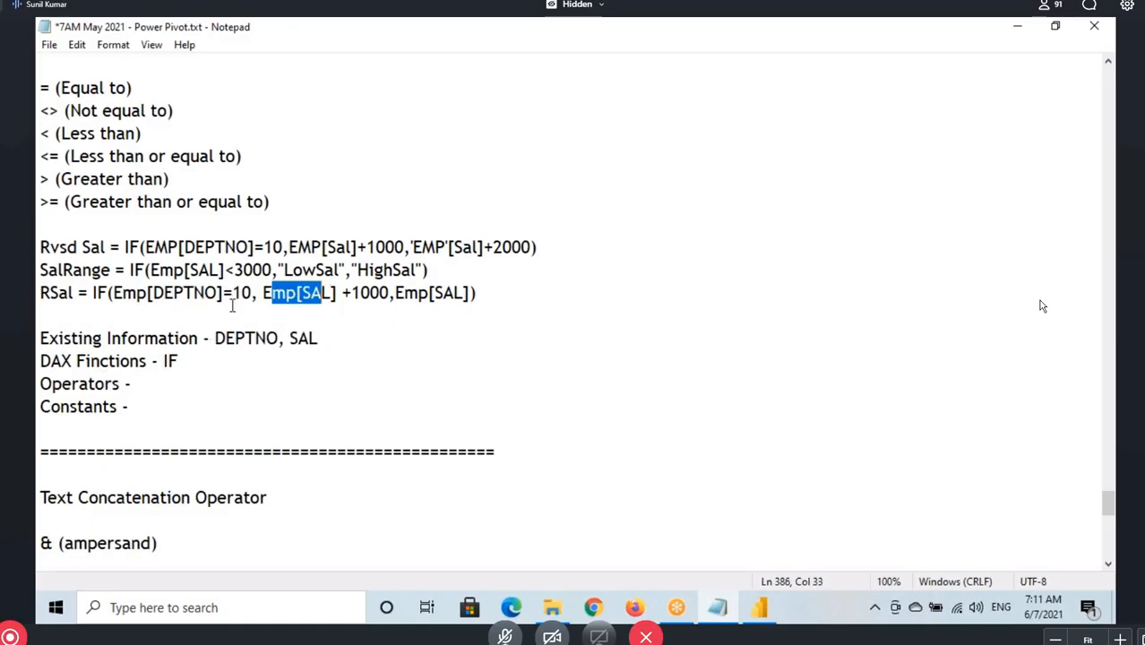
Circle the = and + operators in the RSal formula and enter (=, +) on the Operators line
key("ctrl+2")
left_click_drag(235, 286, 229, 299)
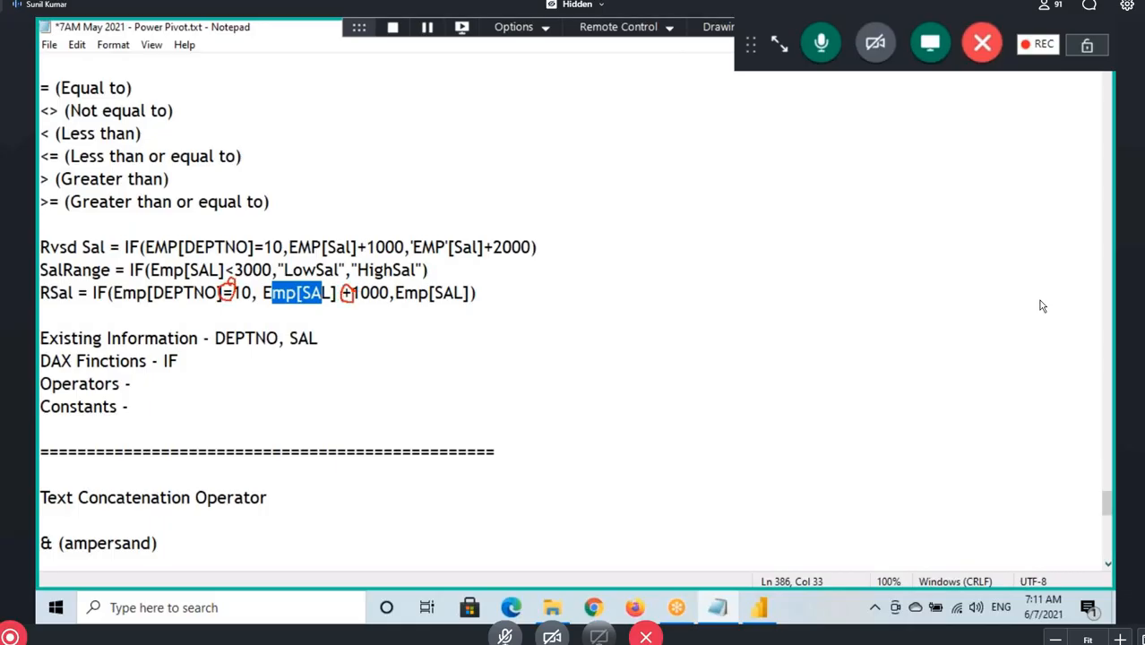
left_click_drag(215, 302, 251, 314)
key("ctrl+2")
left_click(167, 382)
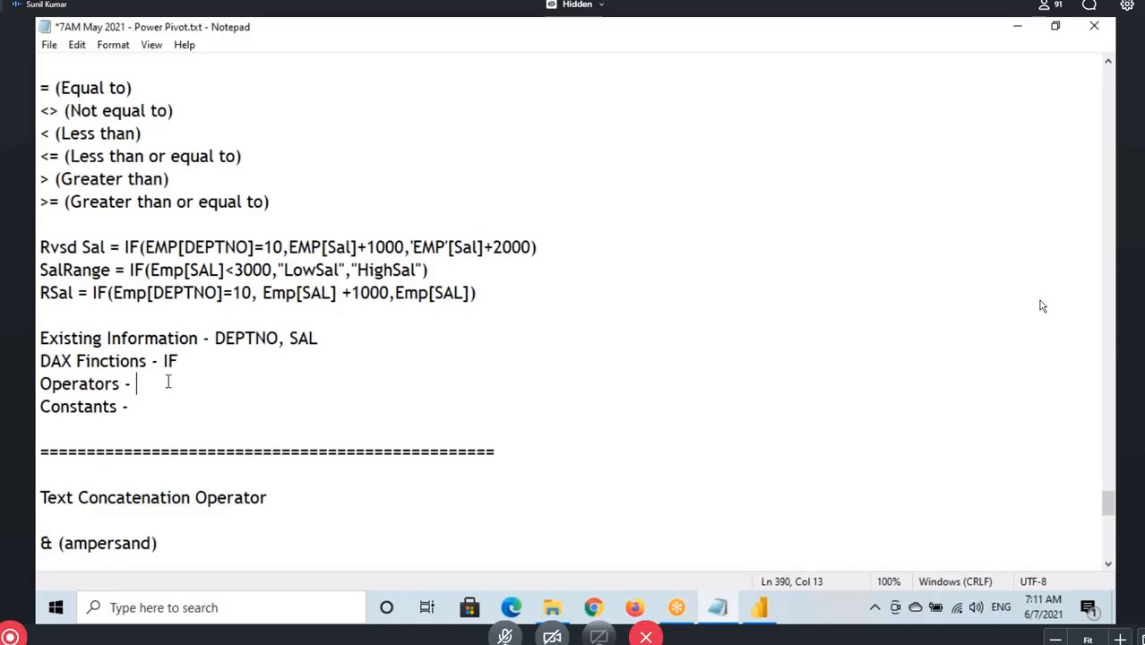
type("(=, ")
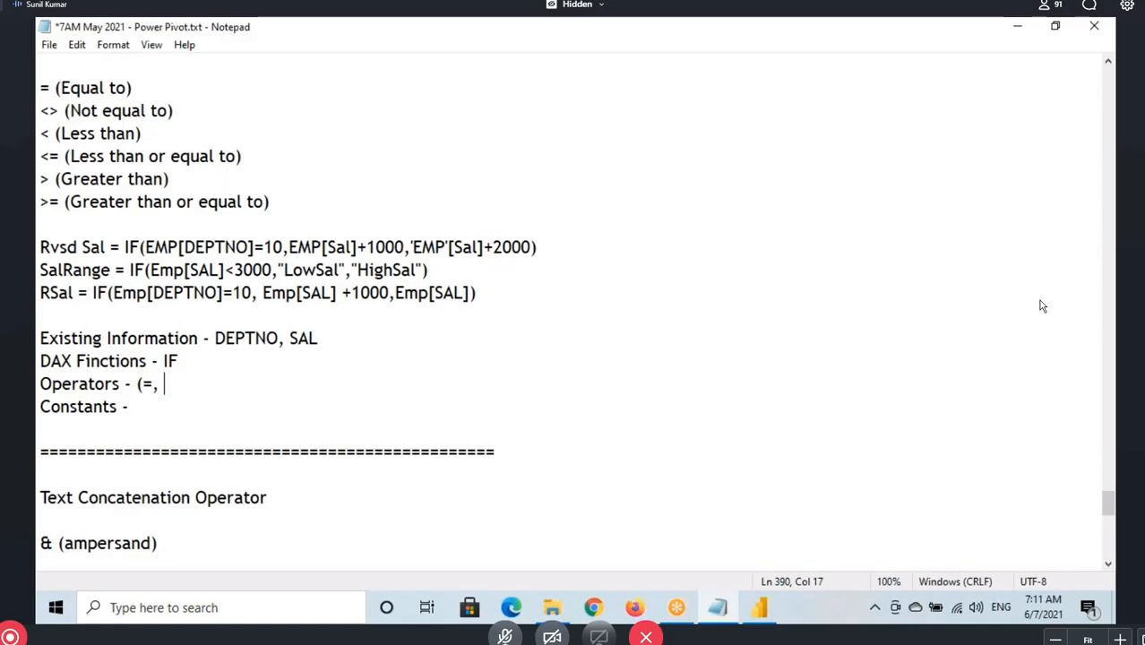
type(" +")
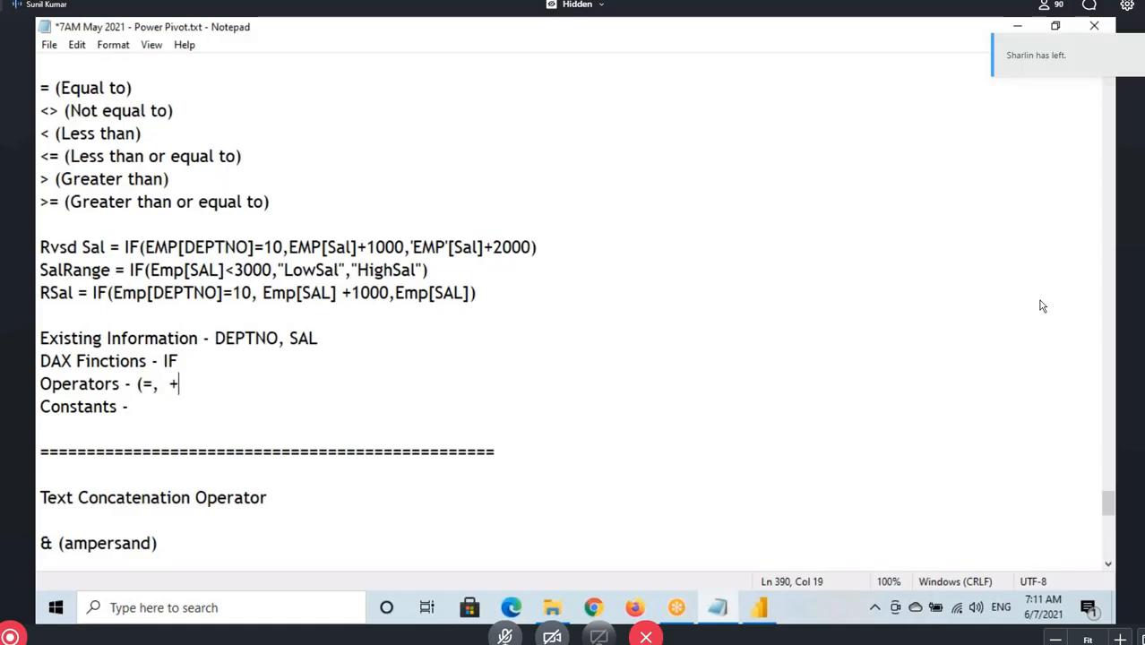
type(")")
left_click_drag(77, 383, 199, 378)
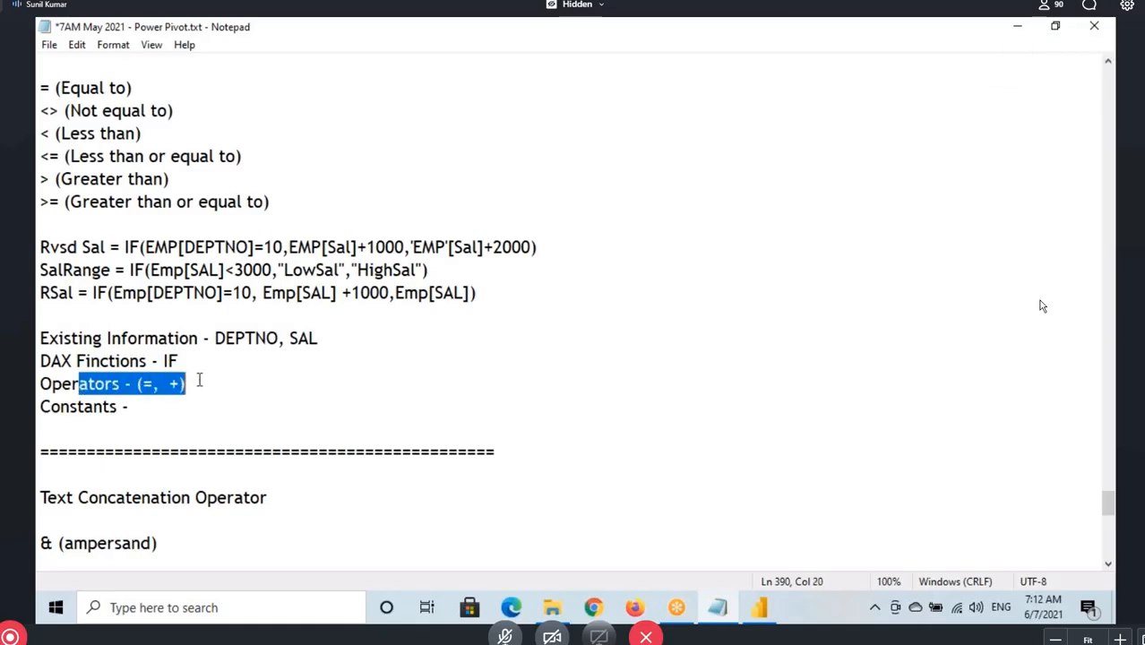
Mark the constants 10 and 1000 in the RSal formula with the drawing pen
left_click(217, 389)
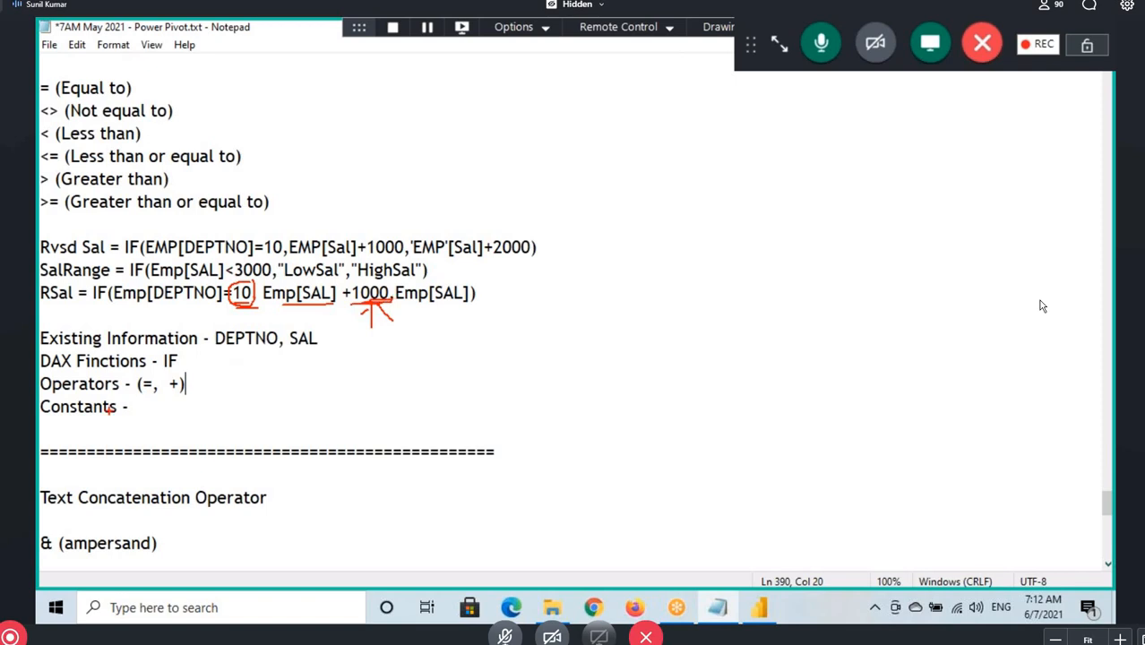
key("Escape")
left_click(138, 411)
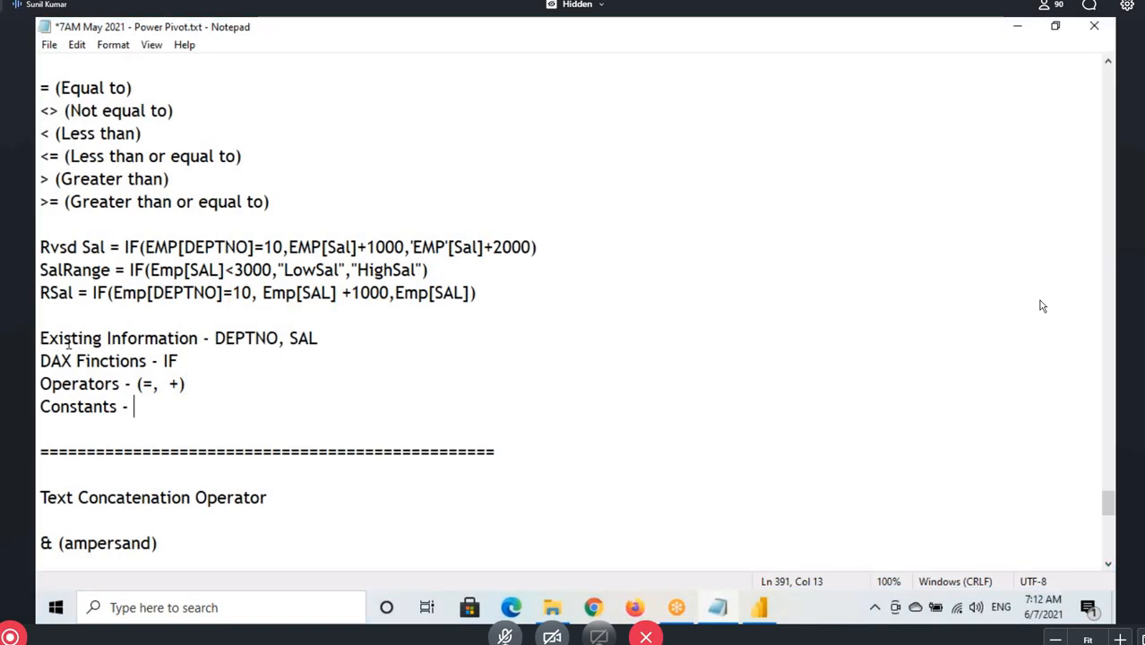
Highlight the DAX Finctions, Operators, Existing Information and Constants lines in turn to review the formula's components
left_click_drag(43, 363, 165, 362)
left_click_drag(51, 385, 113, 385)
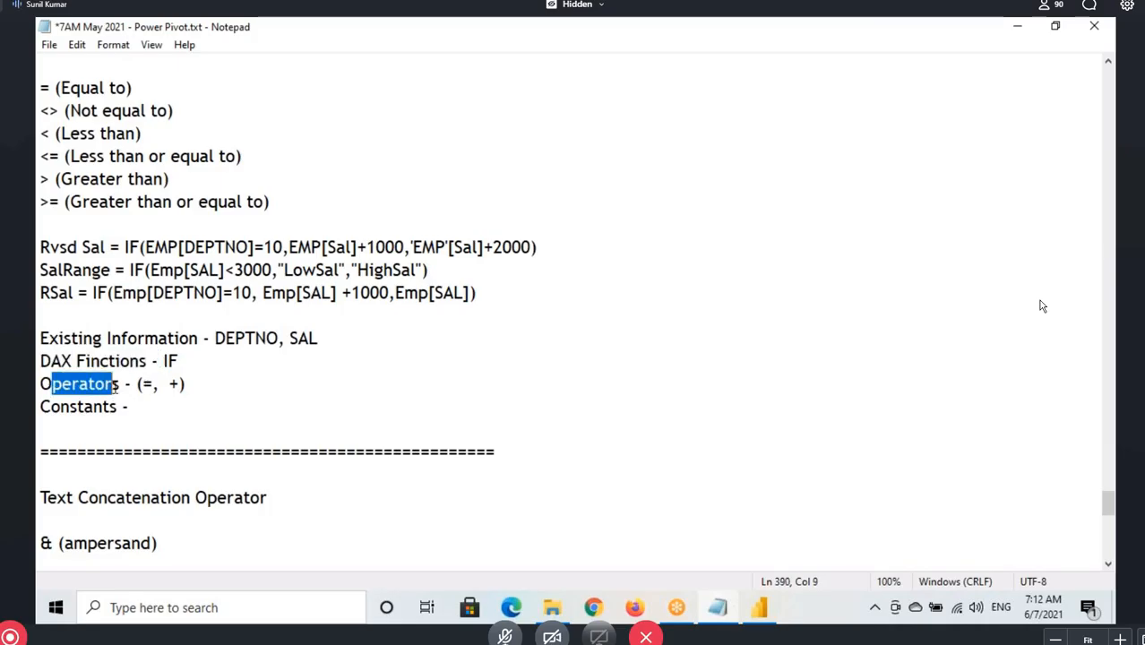
left_click_drag(79, 338, 321, 337)
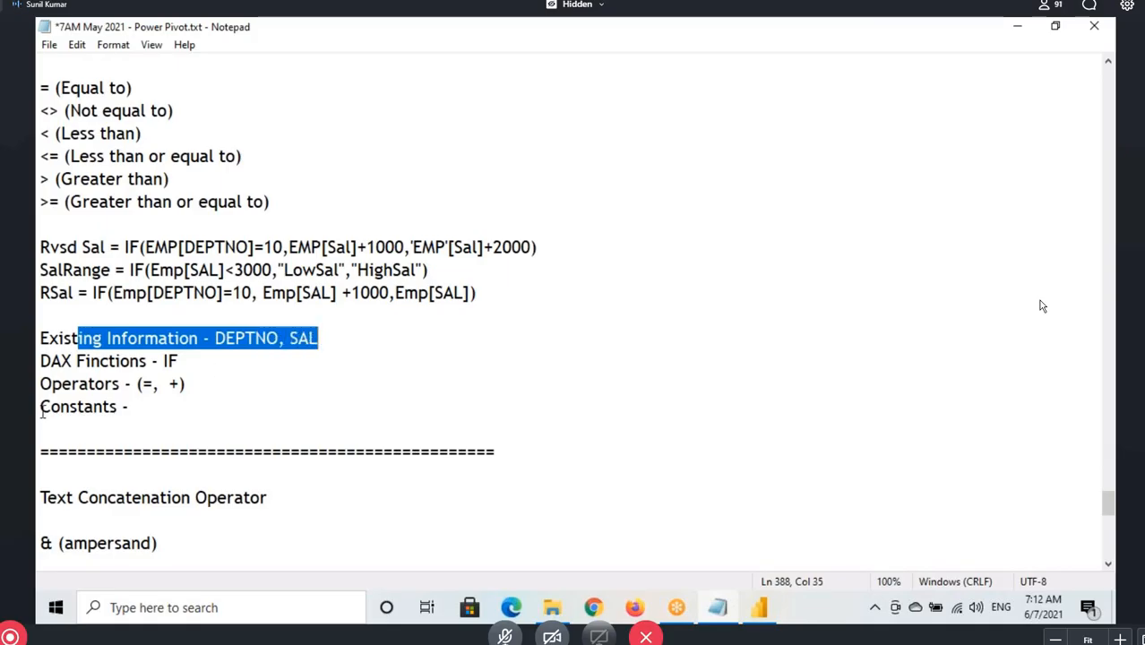
left_click_drag(42, 408, 136, 408)
Highlight the constants 10 and 1000 in the RSal formula and enter 1000, 10 on the Constants line
left_click_drag(232, 293, 253, 293)
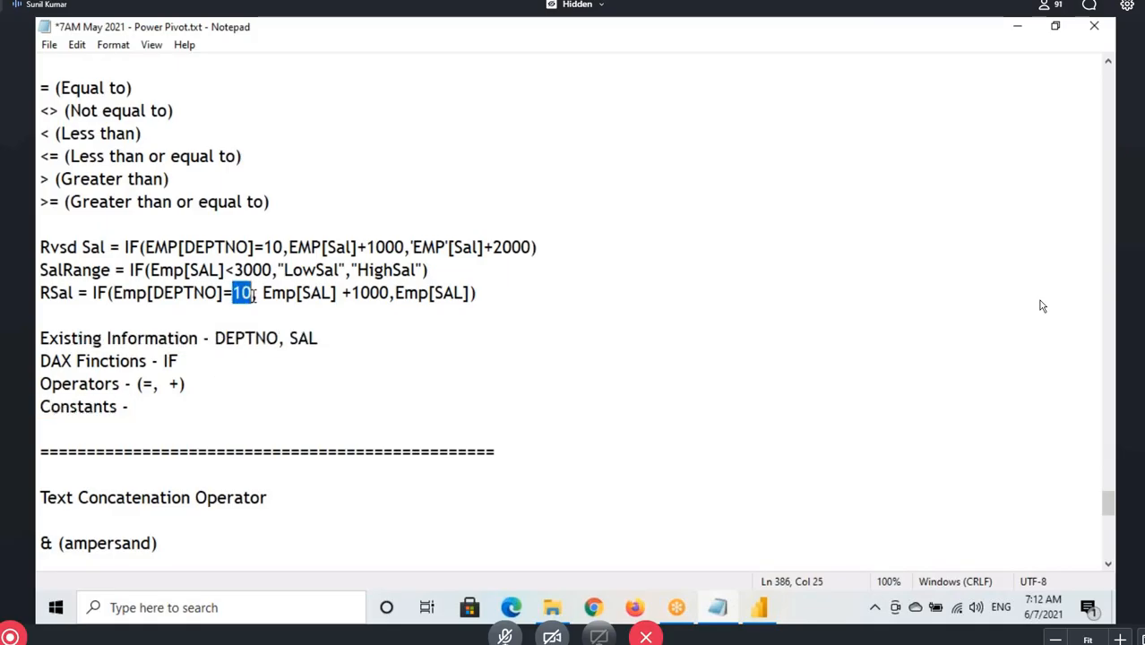
left_click_drag(352, 293, 389, 293)
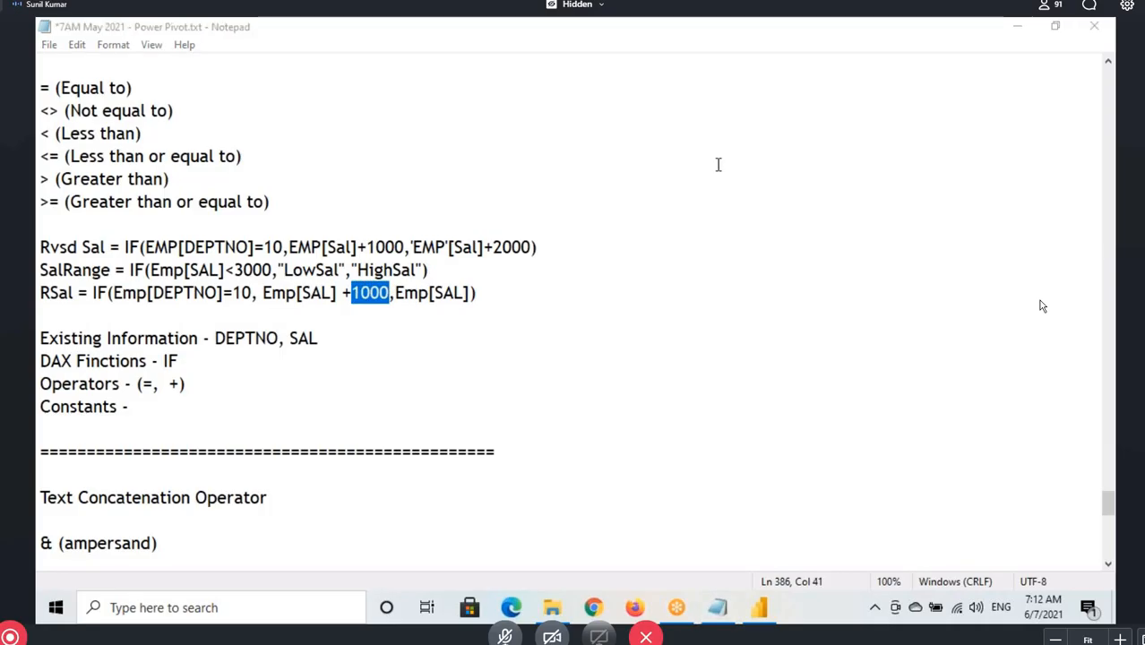
left_click_drag(349, 293, 388, 293)
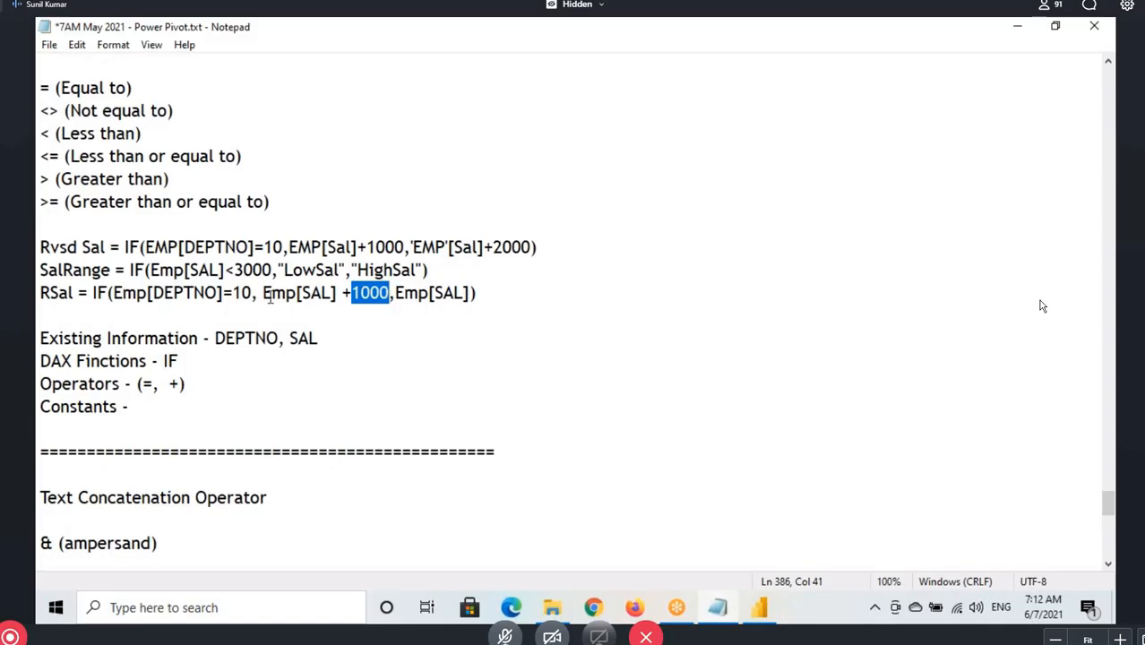
left_click_drag(264, 293, 389, 293)
left_click(134, 407)
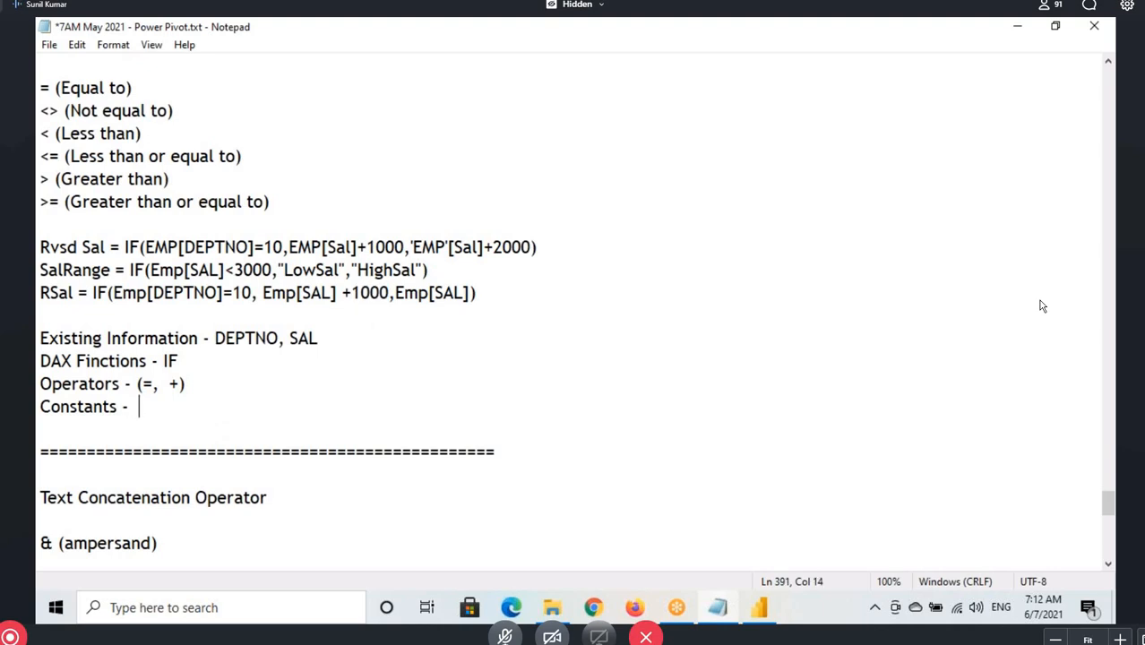
type("1000, ")
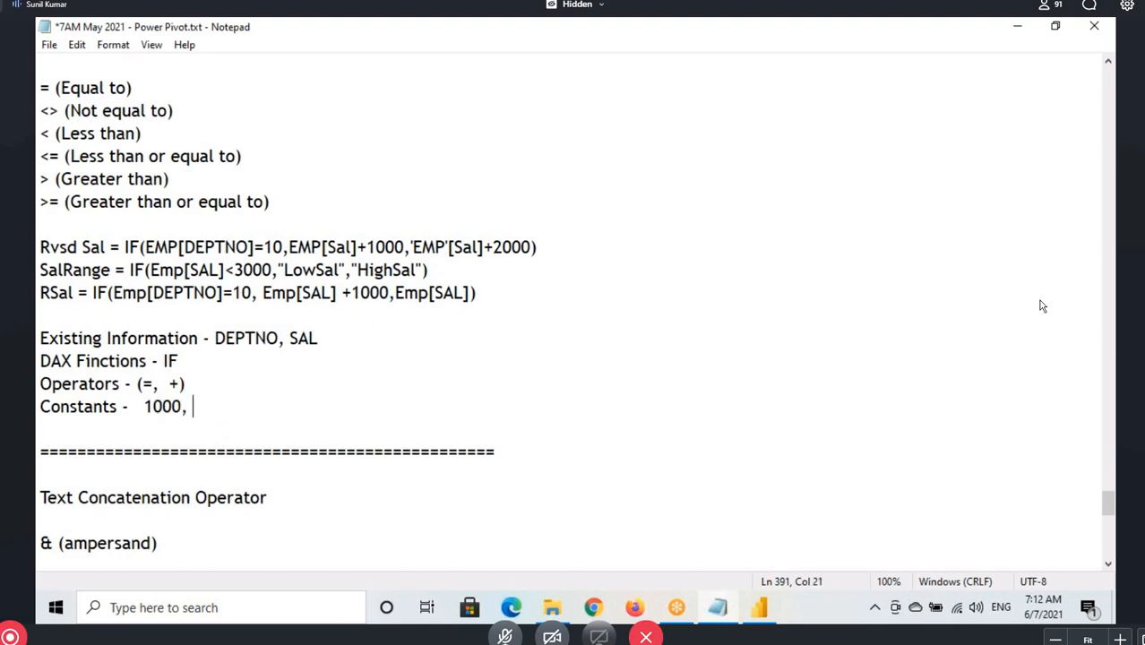
type("10")
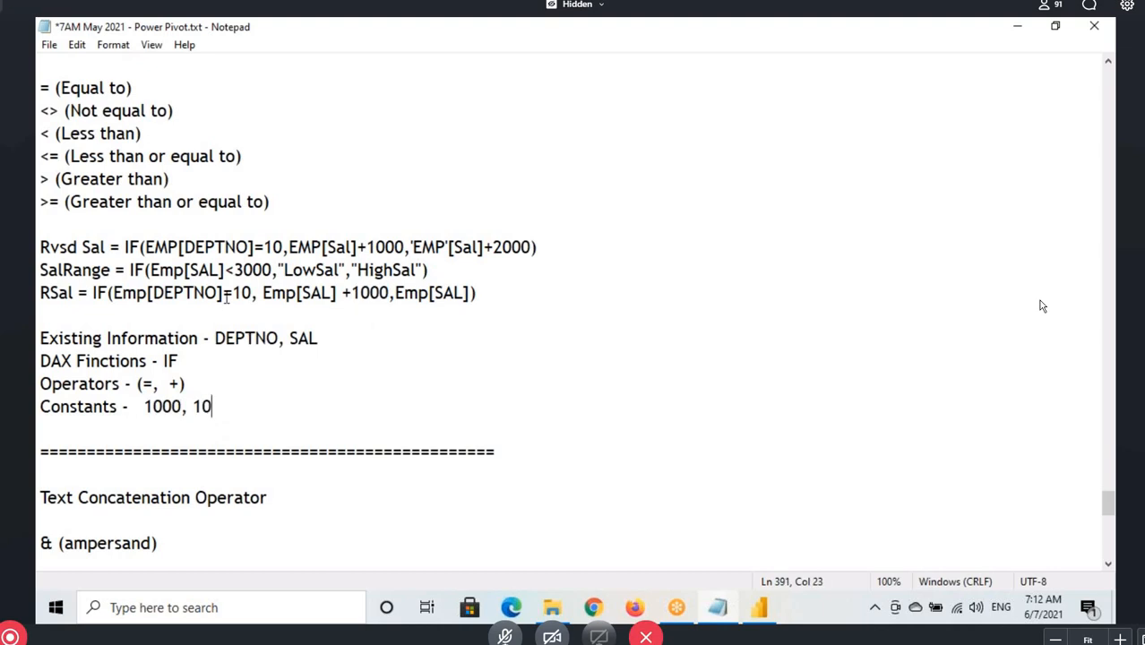
left_click_drag(232, 292, 252, 292)
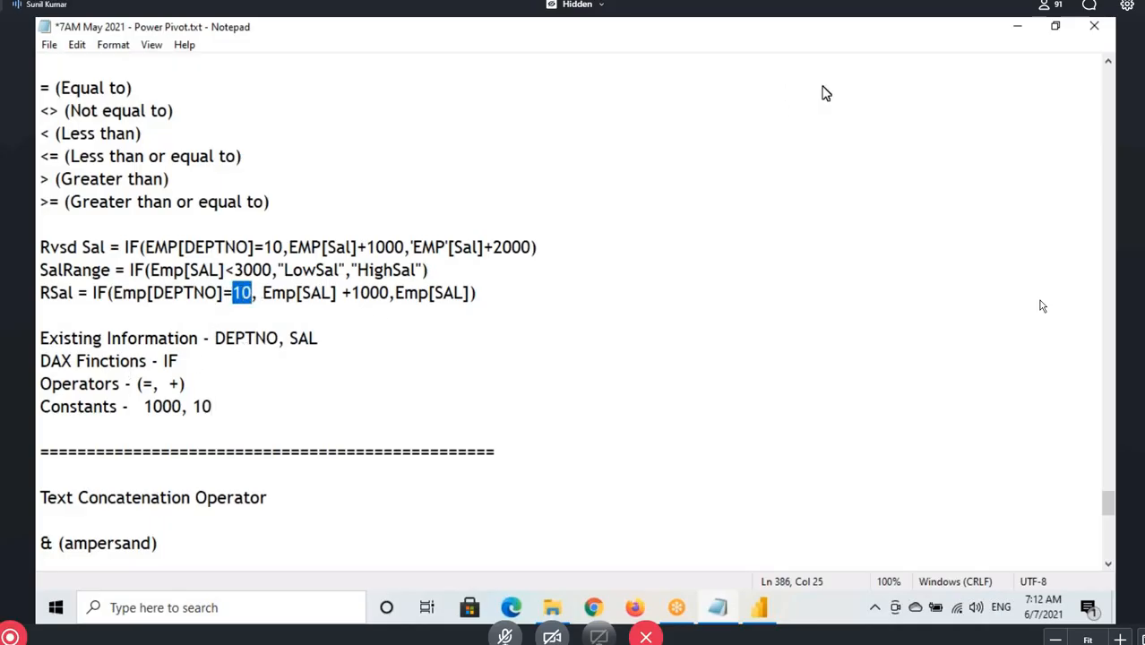
Highlight the four component lines, then box the RSal name and formula and tick the components with the drawing pen
left_click_drag(38, 338, 220, 409)
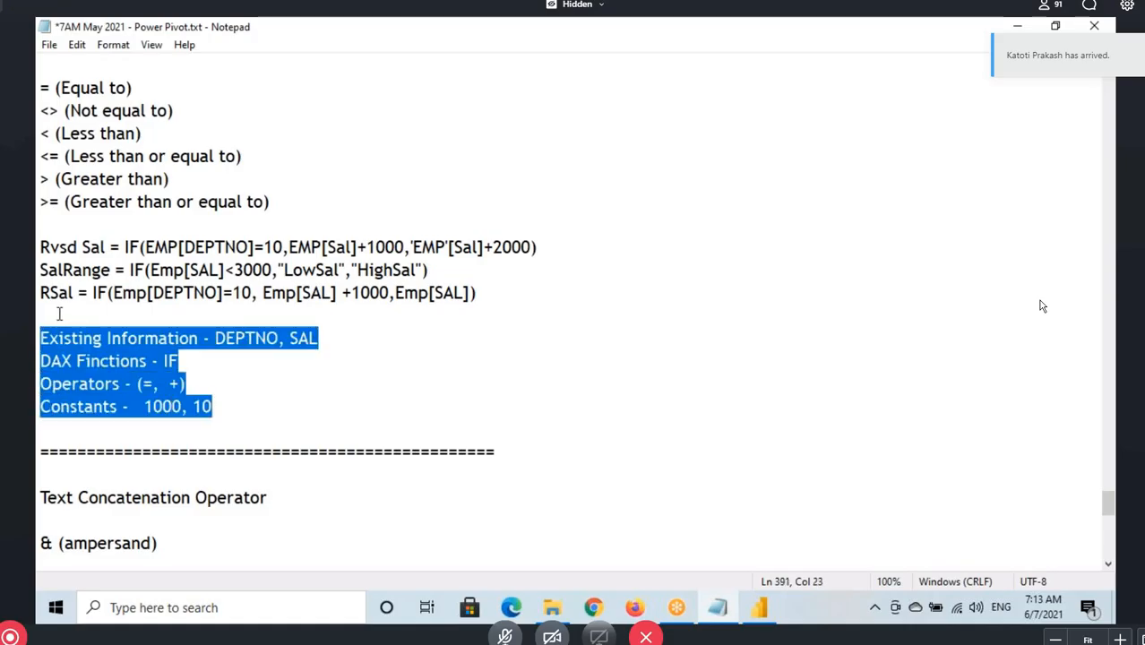
key("ctrl+2")
mouse_move(37, 277)
left_mouse_down()
mouse_move(76, 310)
mouse_move(185, 299)
mouse_move(500, 310)
left_mouse_up()
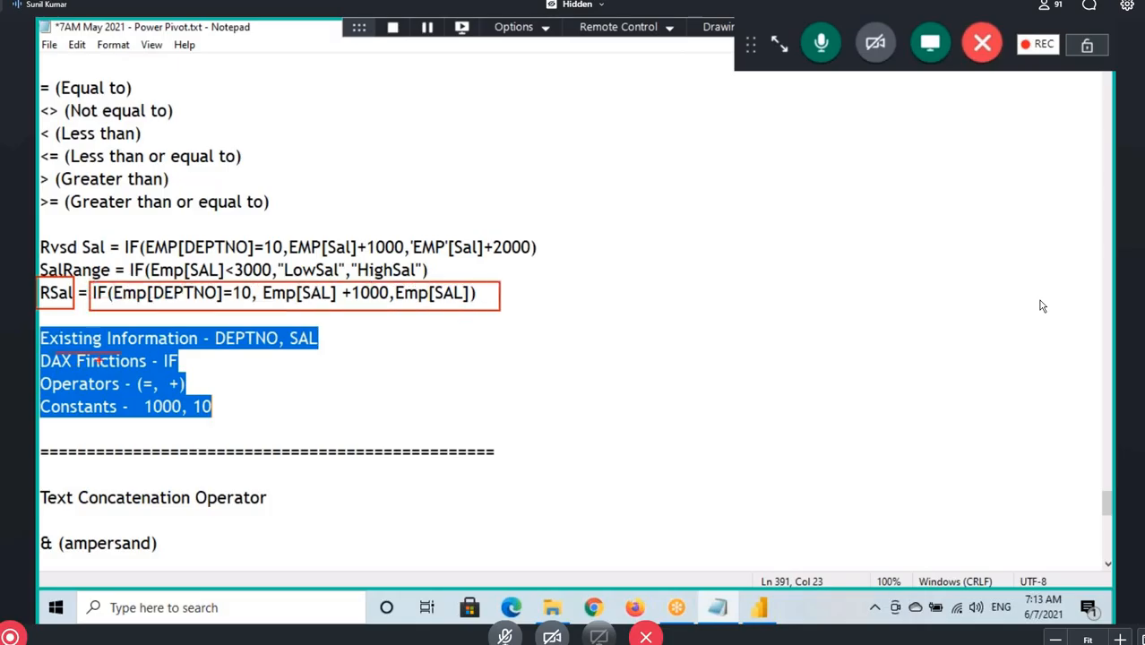
left_click_drag(345, 339, 406, 317)
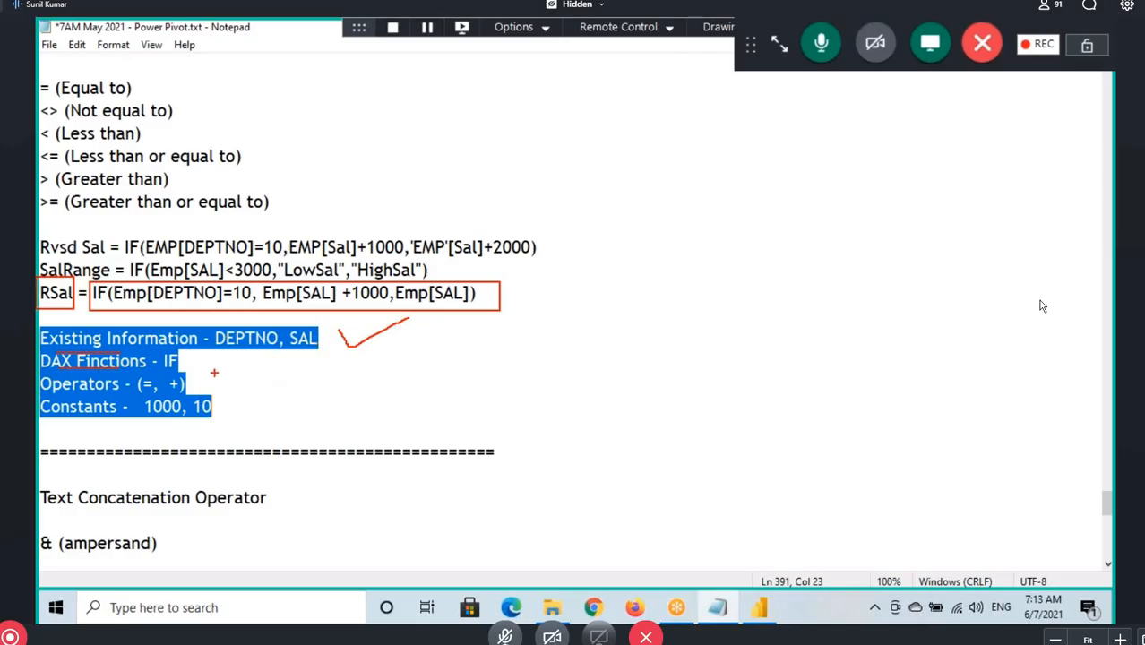
left_click_drag(217, 376, 267, 333)
mouse_move(228, 409)
left_mouse_down()
mouse_move(243, 430)
mouse_move(323, 379)
left_mouse_up()
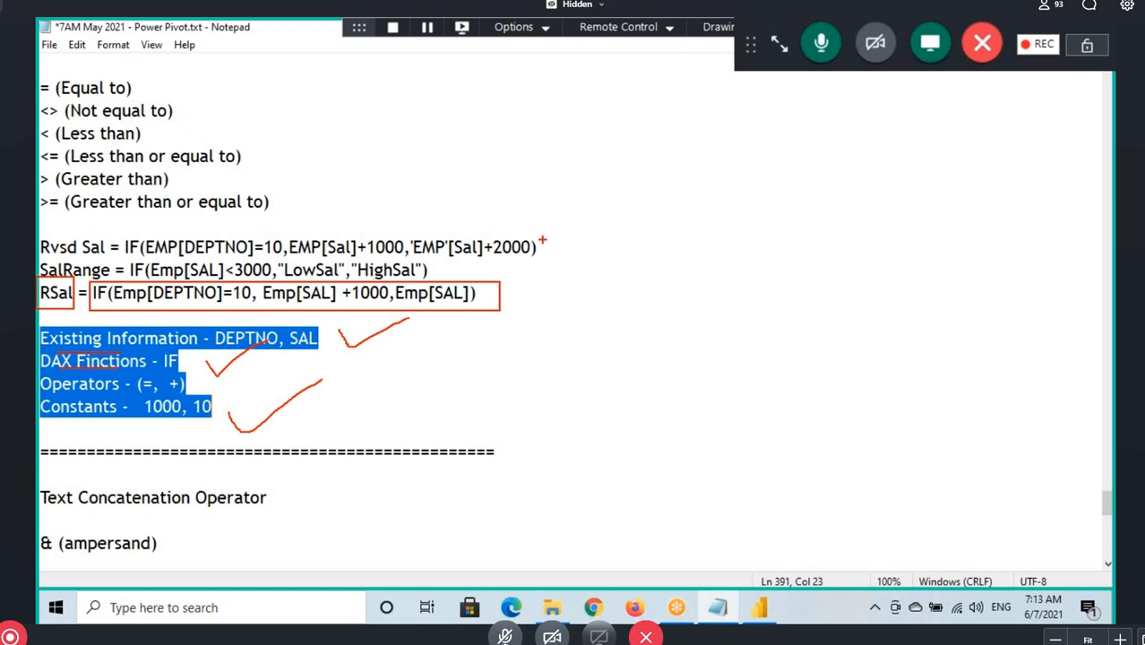
key("Escape")
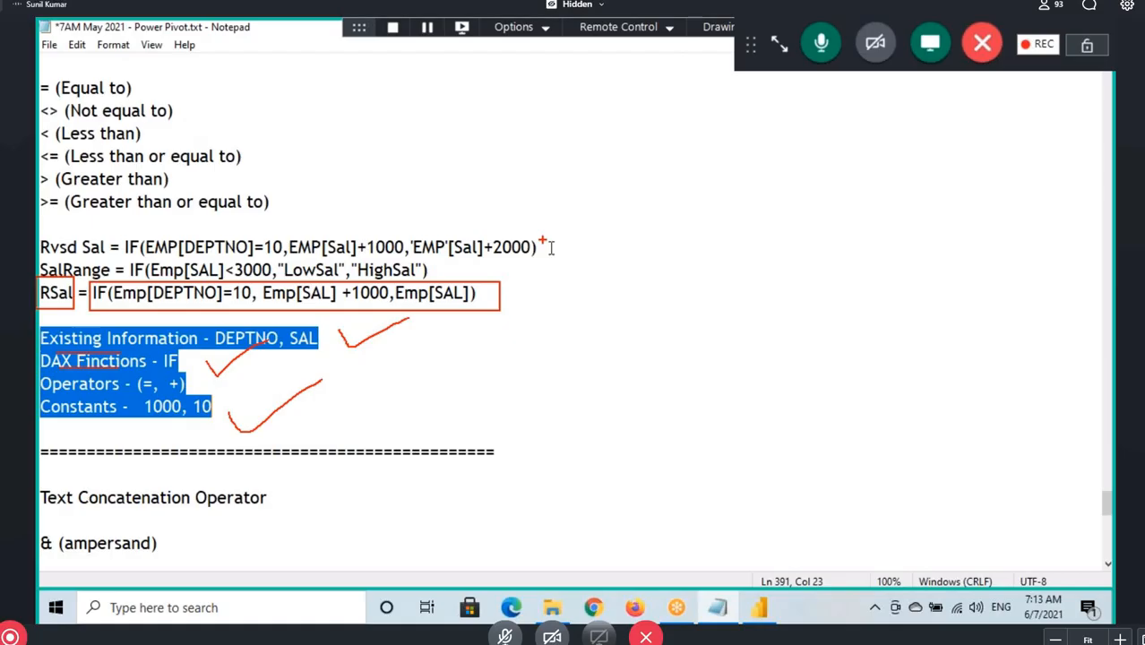
Switch to Power BI Desktop, select the SAL column and mark the empty space beside the RSal column with the drawing pen
double_click(766, 610)
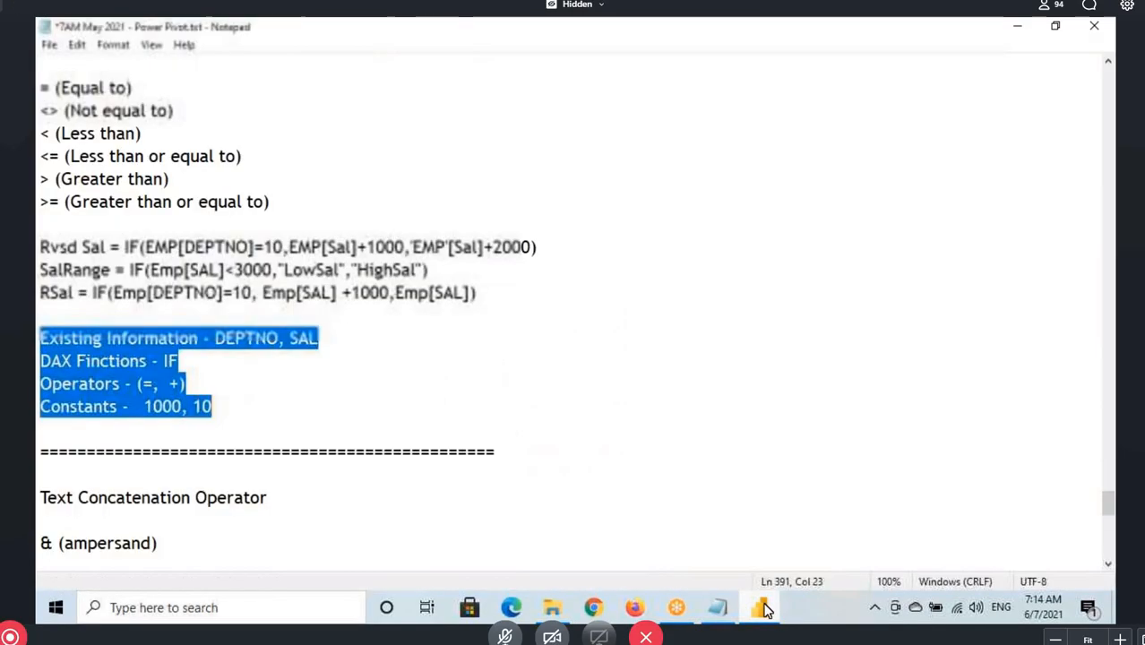
left_click(767, 611)
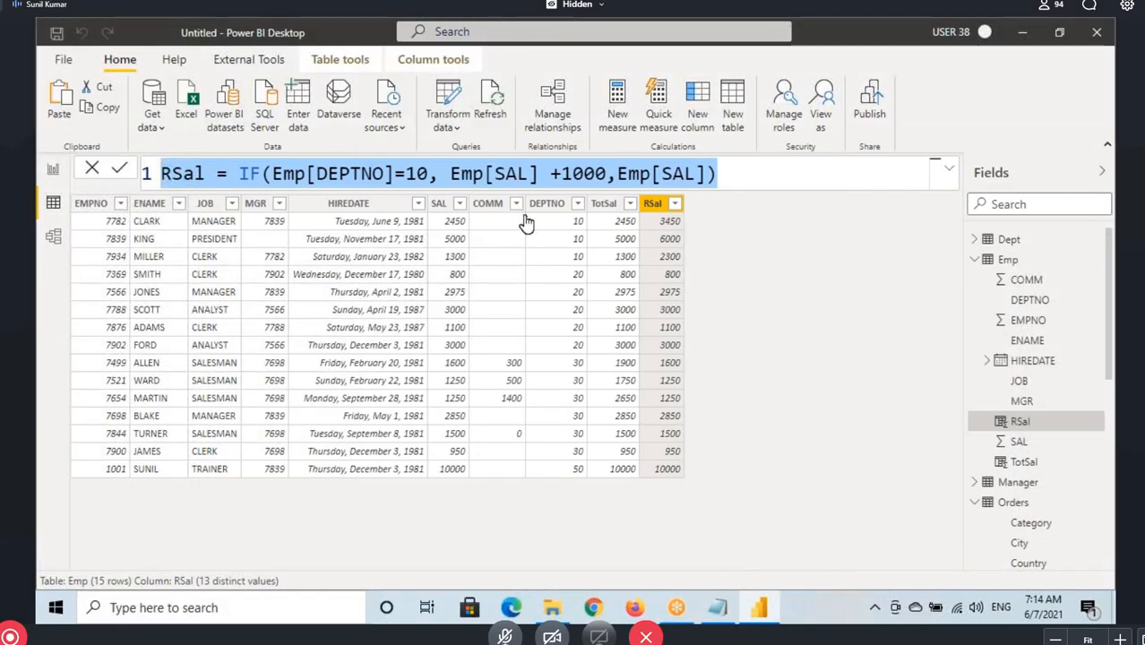
left_click(441, 219)
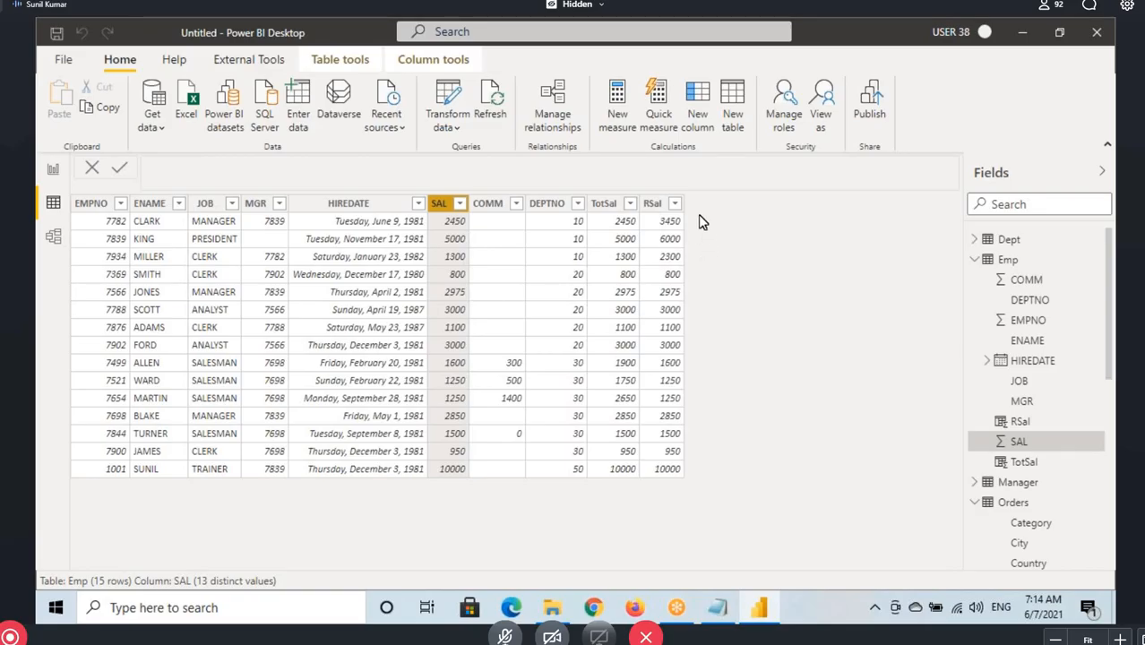
key("ctrl+2")
mouse_move(689, 158)
left_mouse_down()
mouse_move(710, 191)
mouse_move(722, 176)
left_mouse_up()
left_click_drag(701, 185, 747, 209)
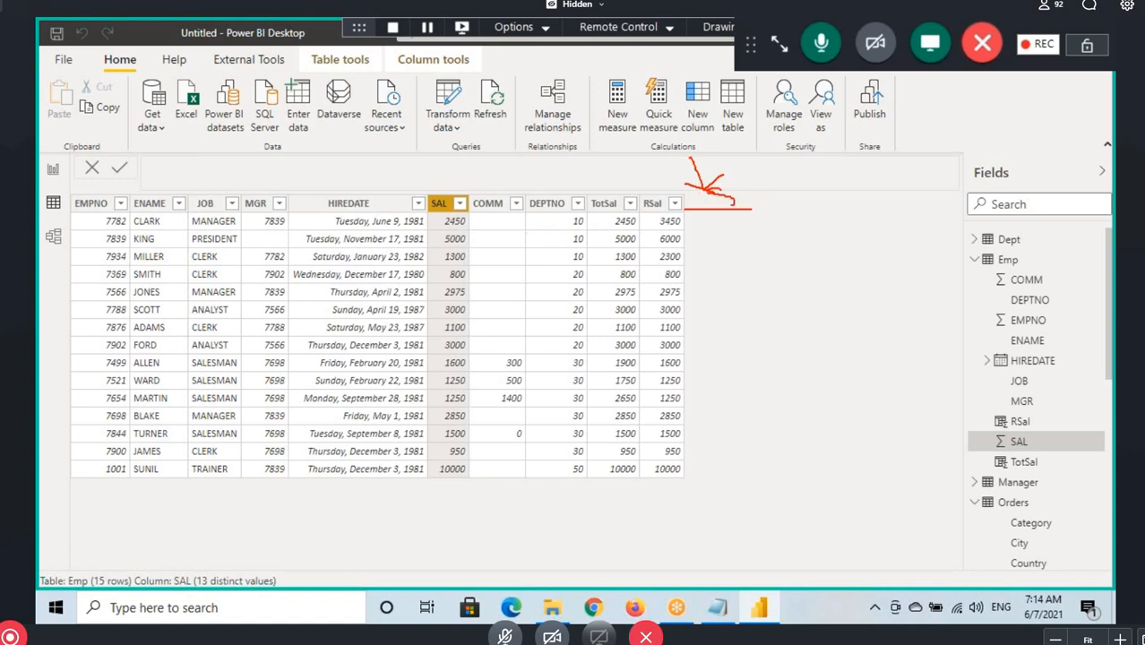
key("Escape")
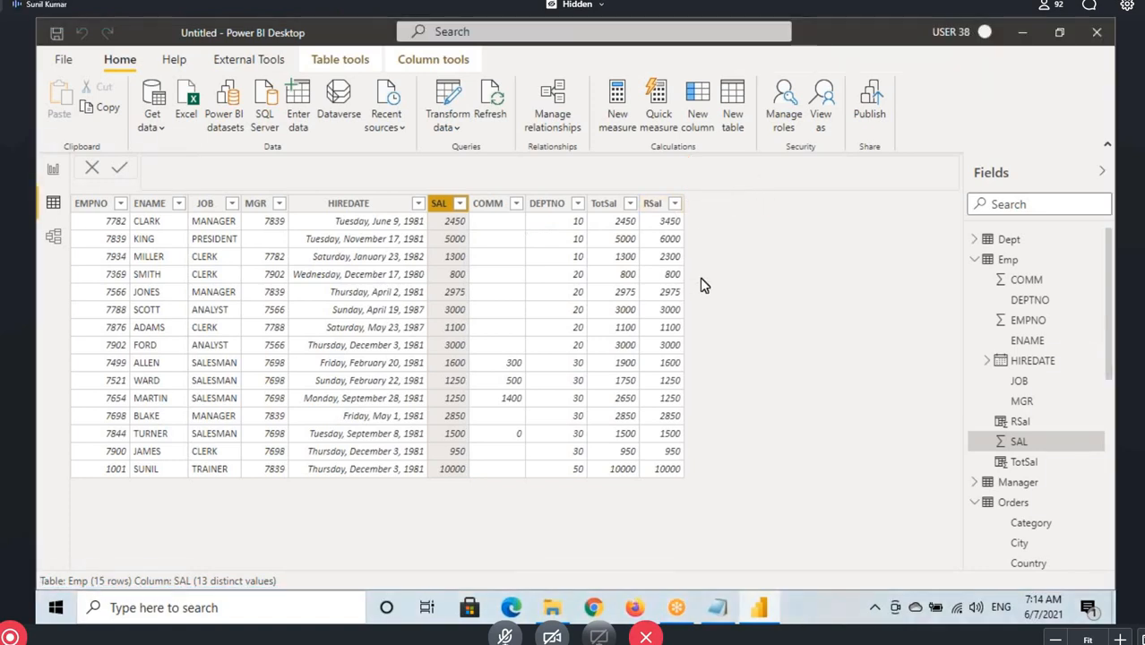
Box the first SAL value and mark where its salary range belongs beside the RSal column
key("ctrl+2")
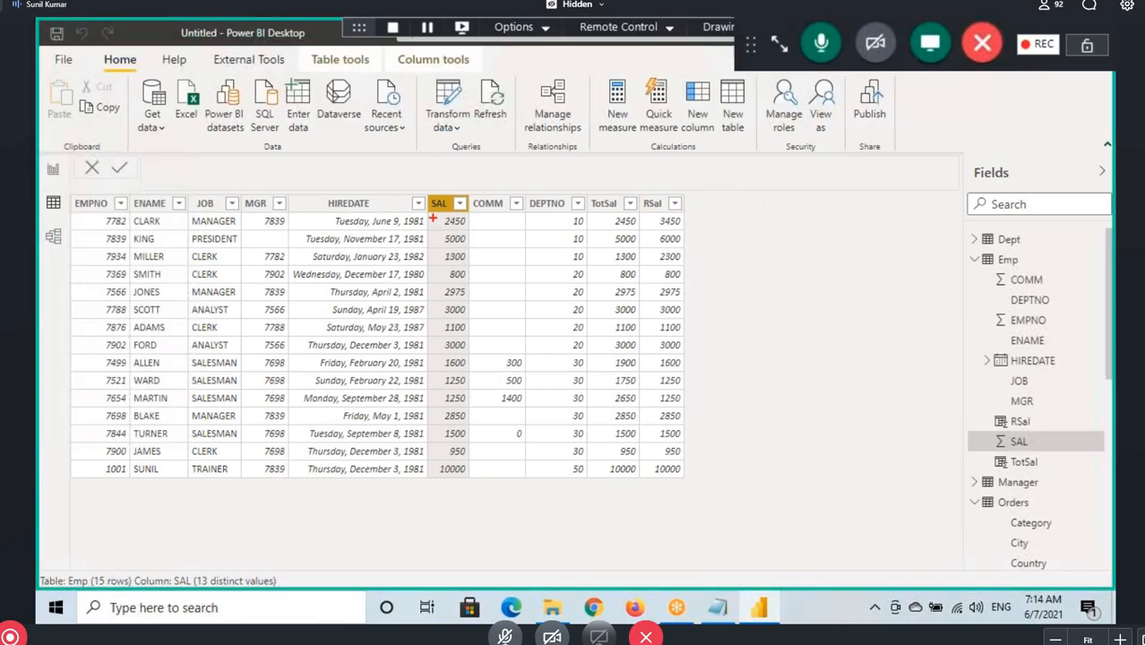
left_click_drag(430, 213, 469, 229)
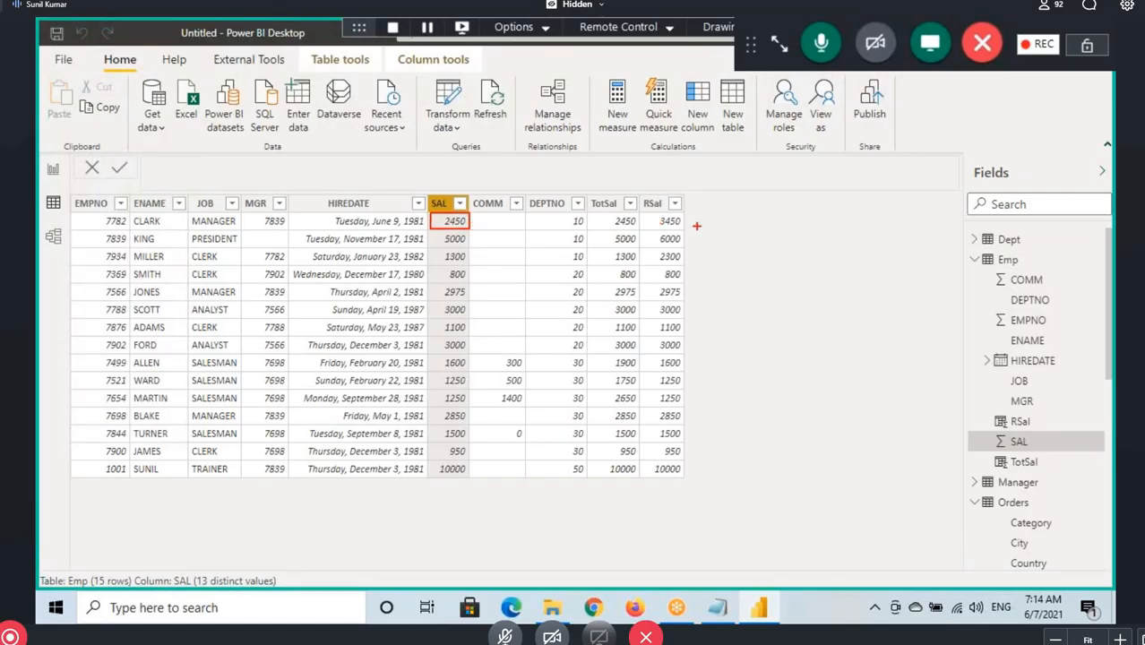
mouse_move(696, 211)
left_mouse_down()
mouse_move(695, 228)
mouse_move(713, 227)
mouse_move(749, 196)
left_mouse_up()
key("Escape")
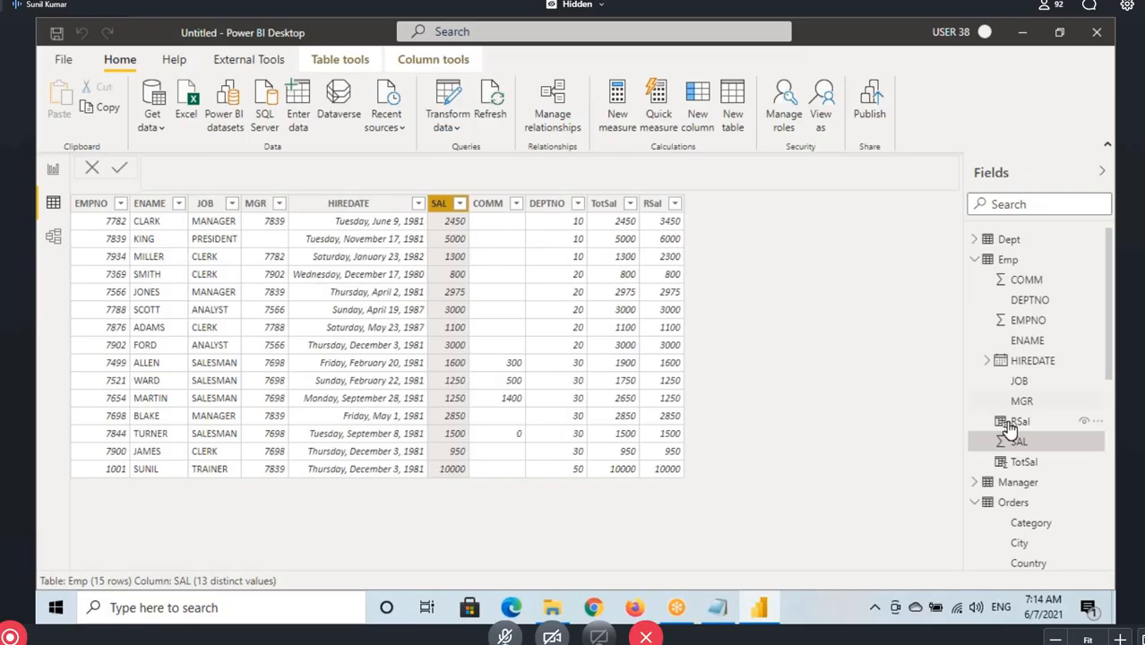
Add a calculated column named SalRange to the Emp table
left_click(1005, 259)
left_click(480, 94)
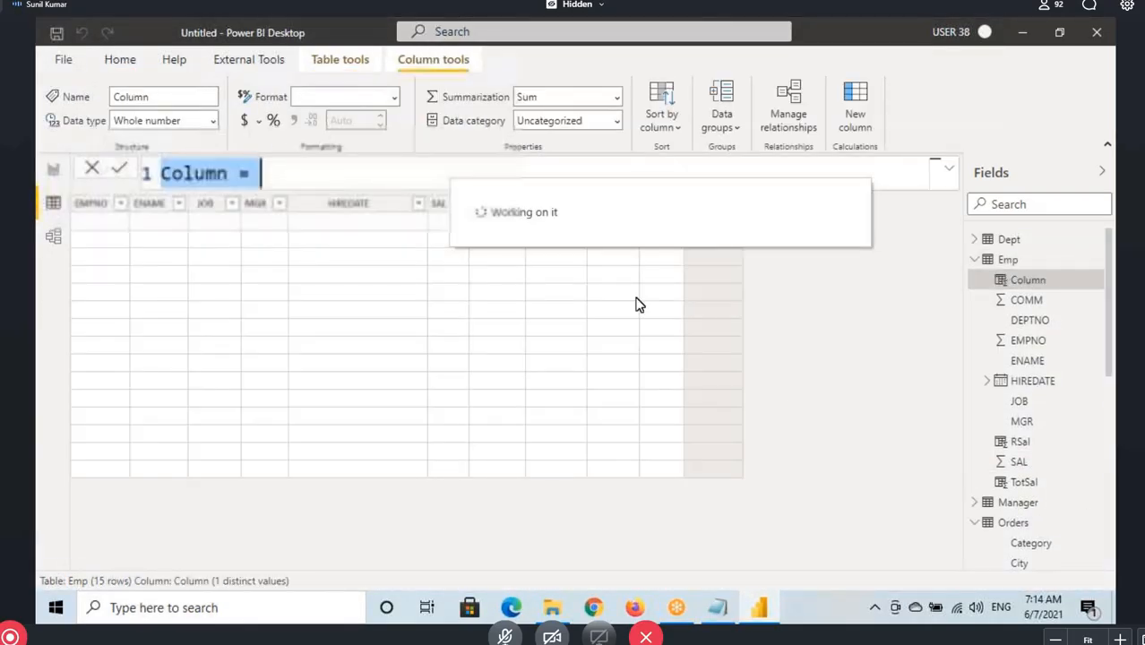
type("SalRan")
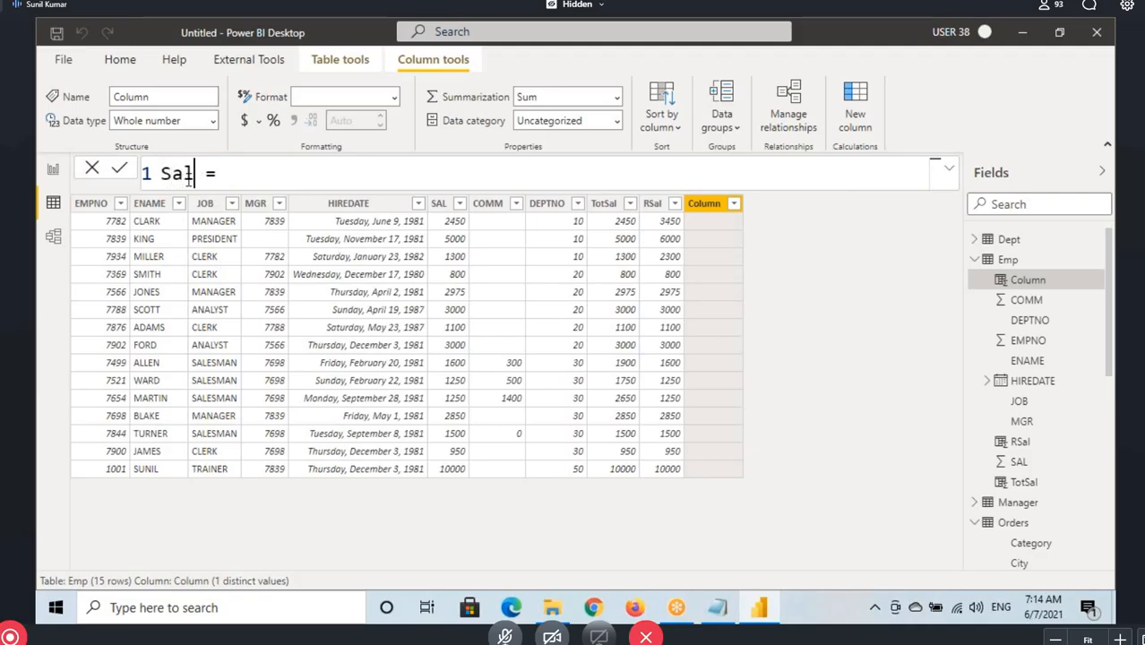
type("ge")
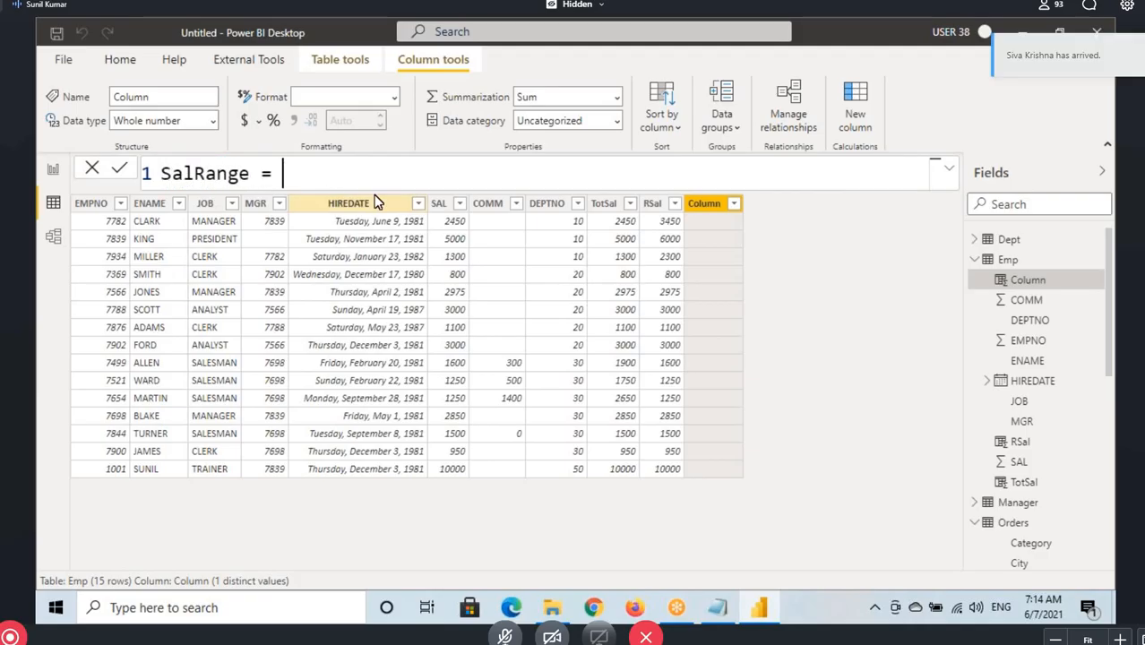
type(" = IF(")
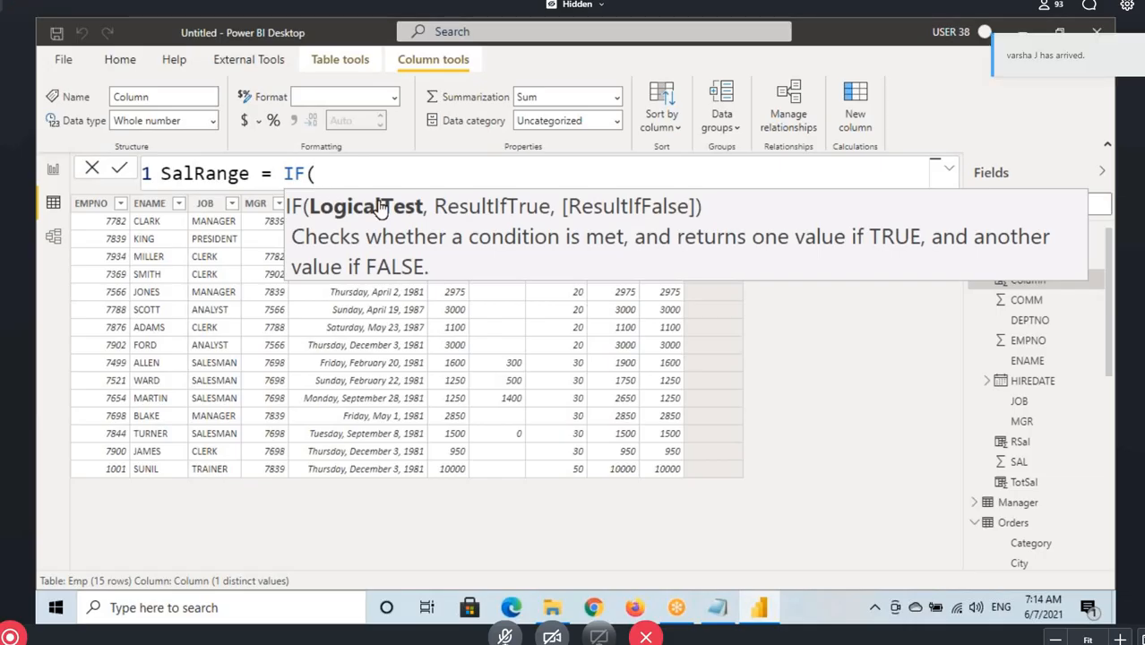
Start the SalRange formula with an IF function testing Emp[SAL]<3000 and open a quote for the true result
type("sal")
key("Tab")
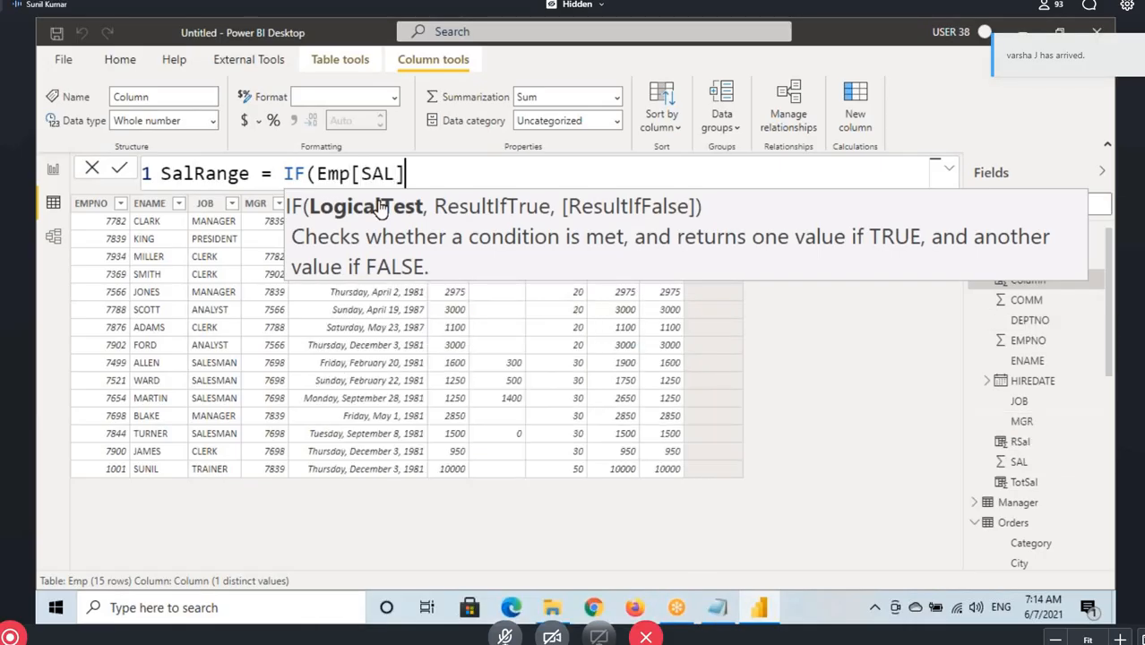
type("<3")
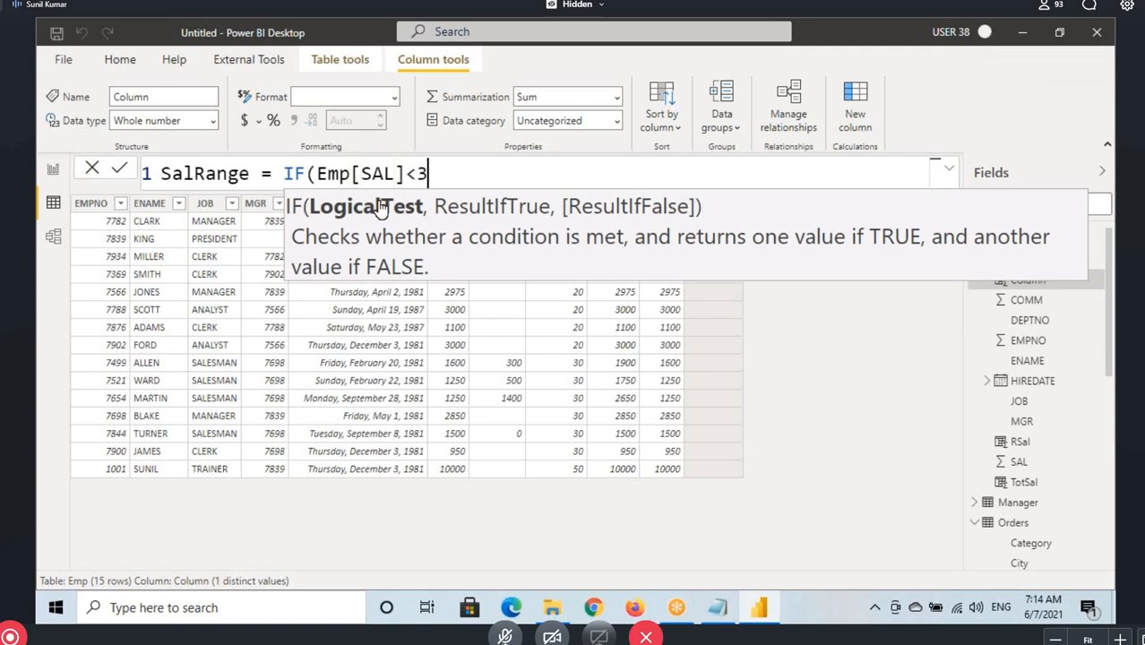
type("000,")
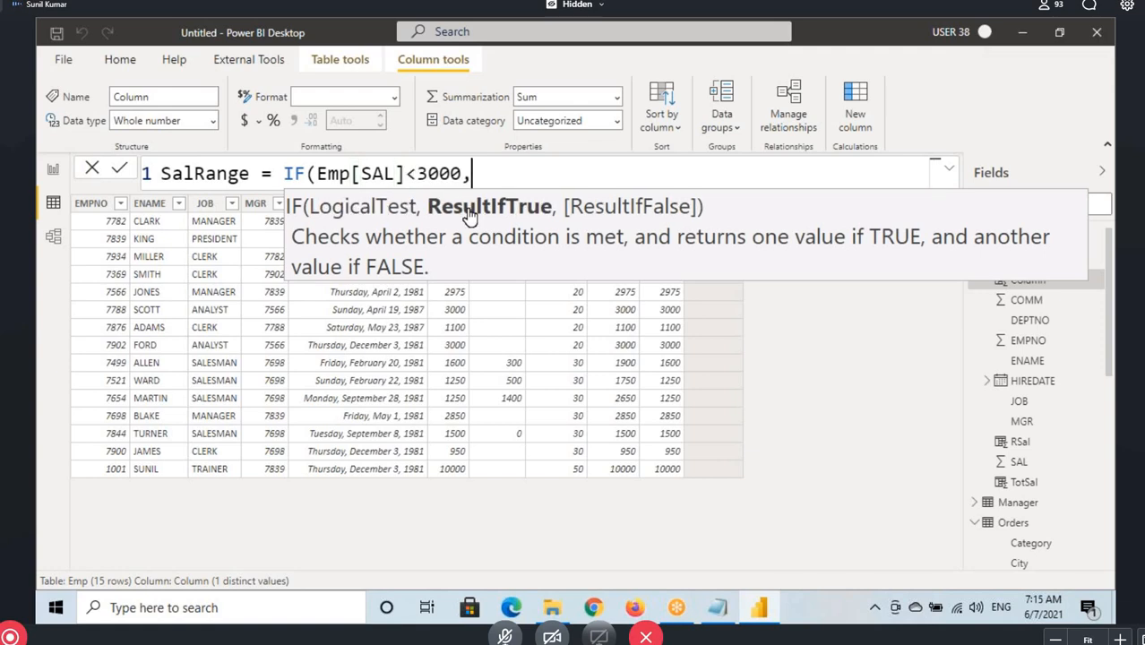
type("\"")
Underline the SAL condition and sketch the quoted true result in the SalRange formula with the drawing pen
mouse_move(482, 164)
left_mouse_down()
mouse_move(494, 180)
mouse_move(548, 183)
mouse_move(552, 174)
left_mouse_up()
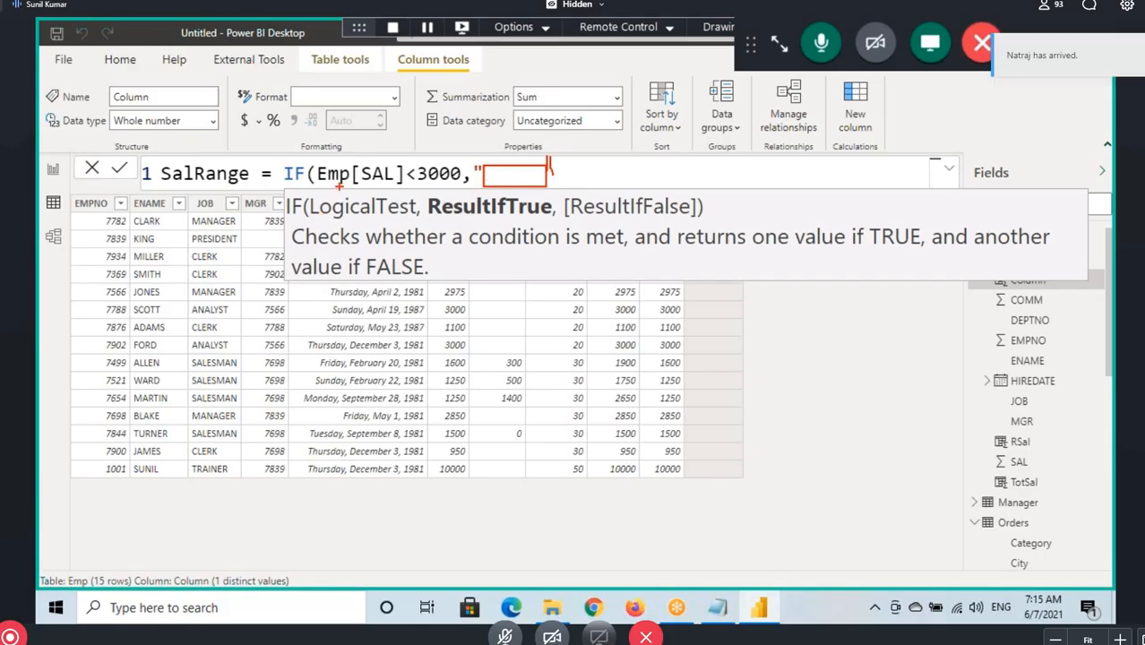
left_click_drag(340, 188, 422, 186)
left_click_drag(492, 176, 503, 179)
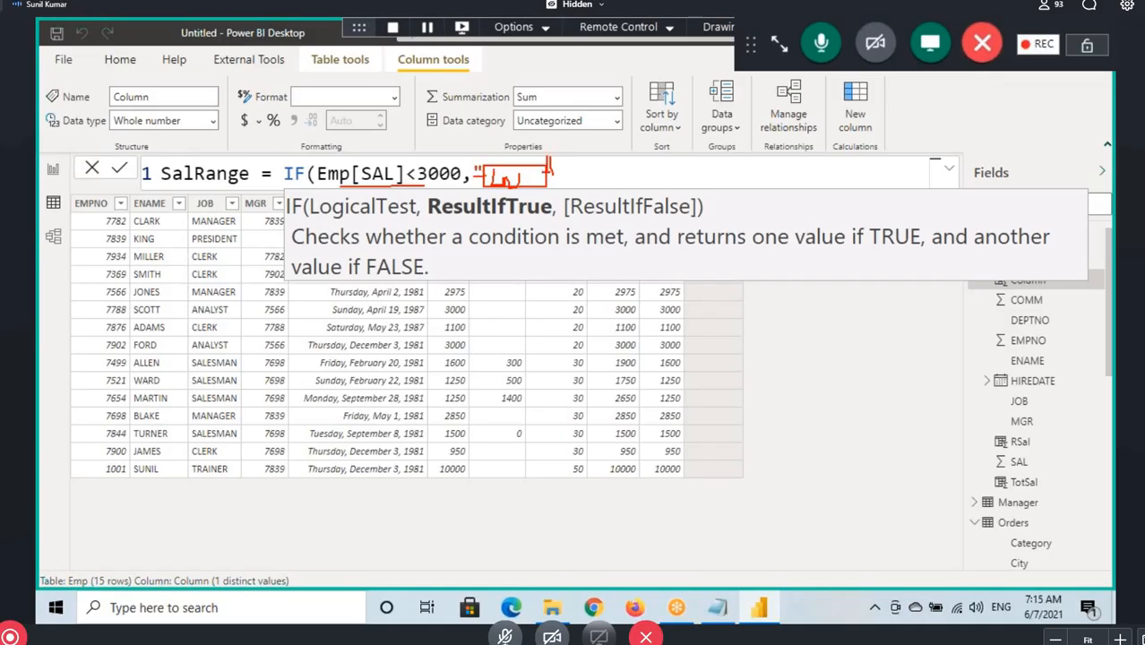
left_click_drag(549, 170, 565, 170)
key("Escape")
Enter "LowSal" as the IF function's true result in the SalRange formula
left_click(495, 189)
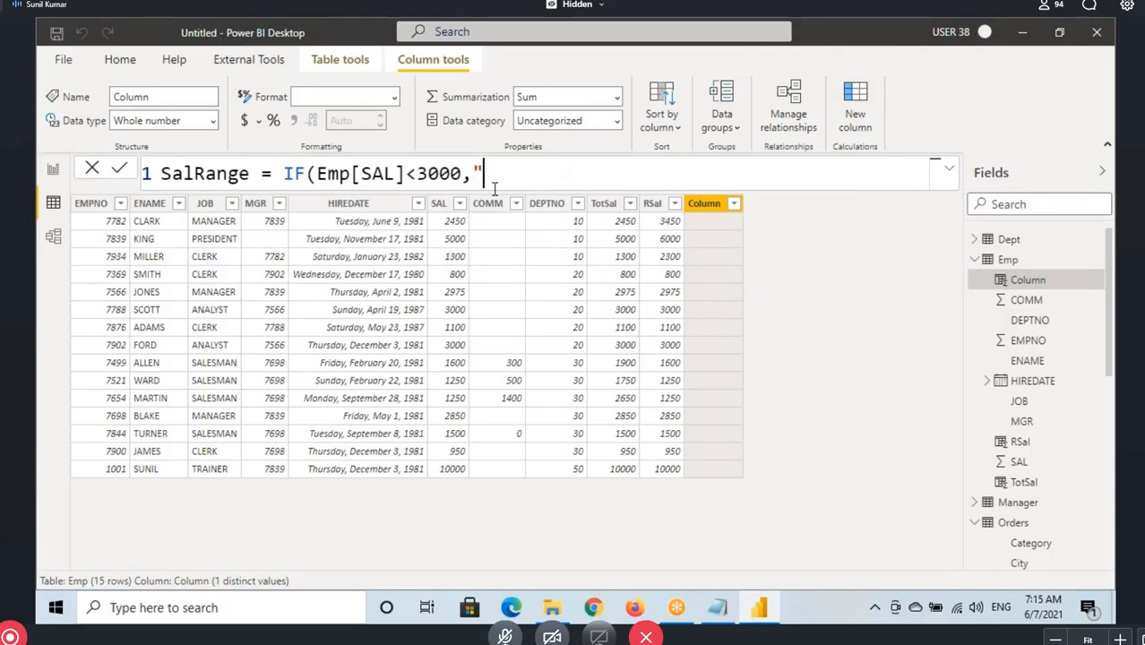
type(":")
key("BackSpace")
type("Lo")
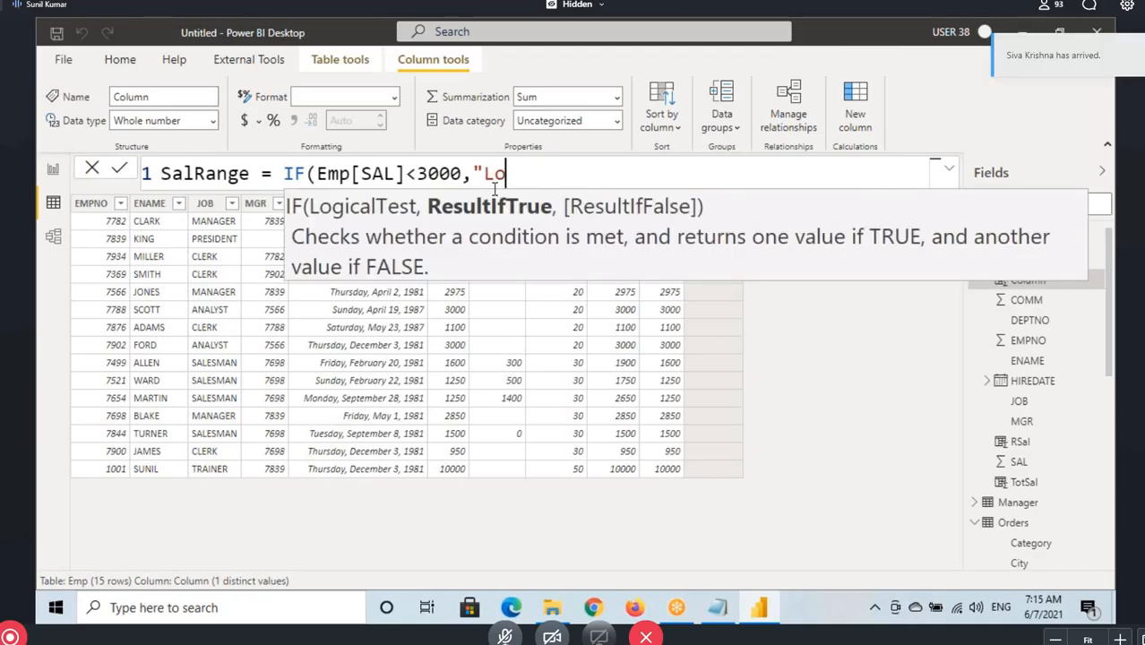
type("wSal\",")
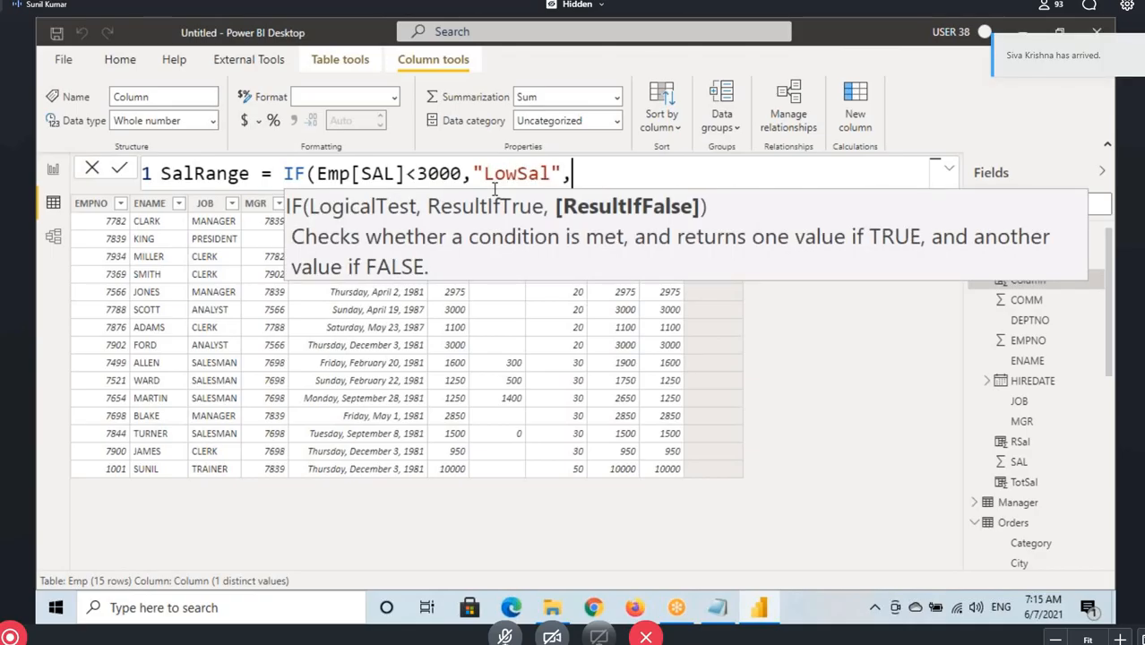
Enter "HighSal" as the false result, close the IF function and commit the SalRange formula
left_click(352, 174)
left_click(588, 172)
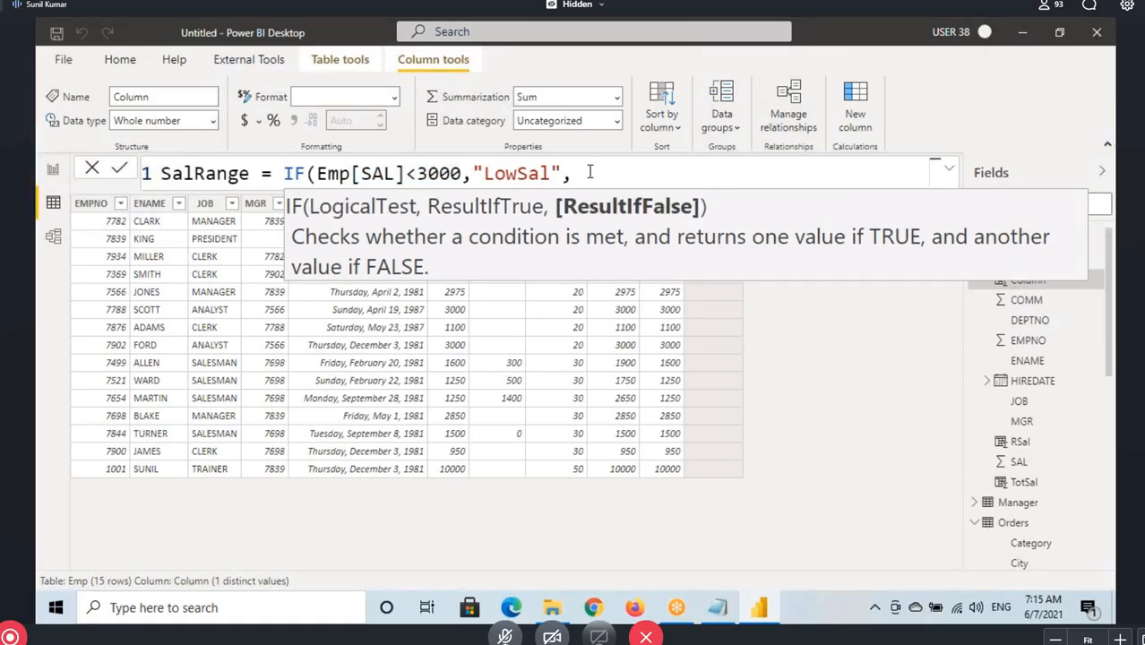
type("\"HiSal\"")
left_click(605, 173)
type("ghSal\")")
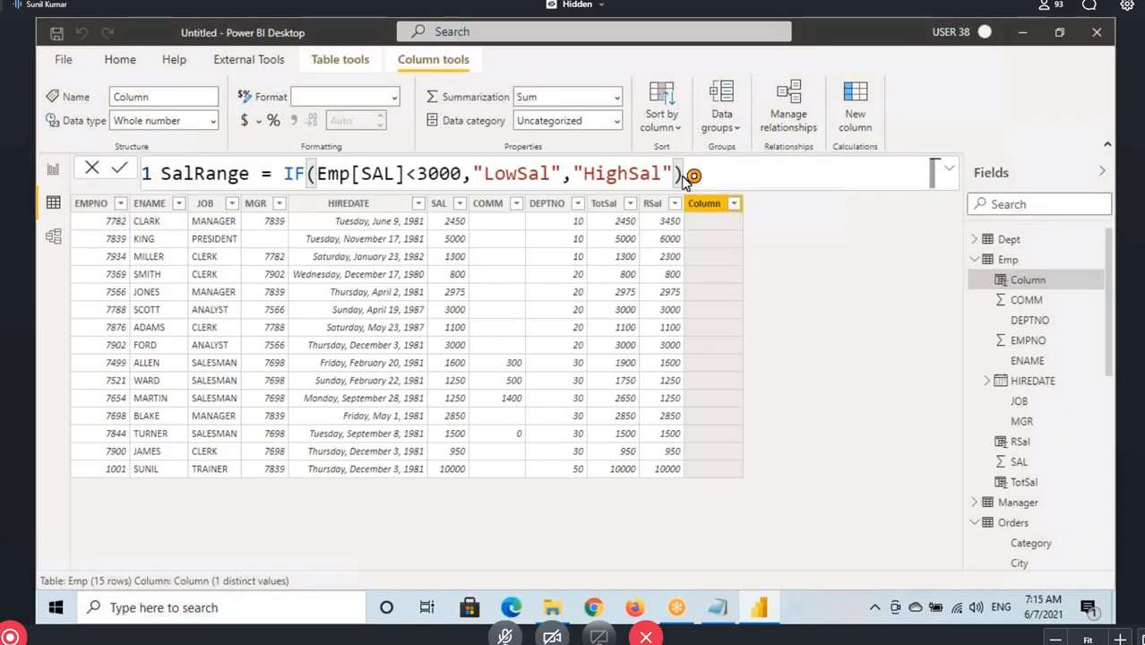
key("Return")
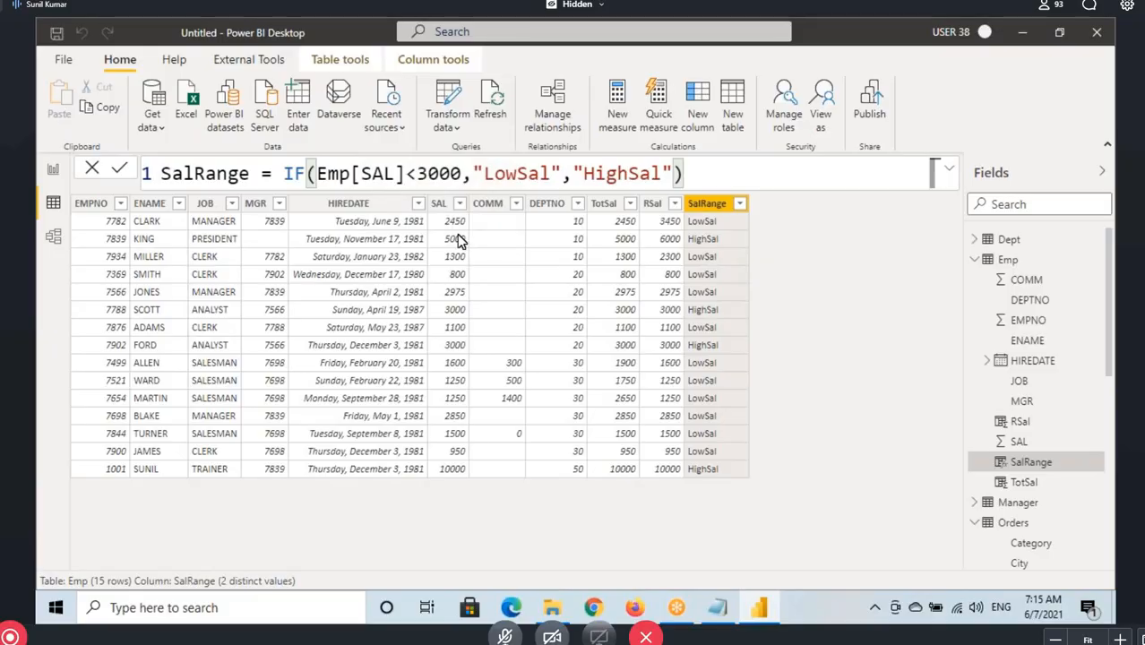
Underline SAL values 2450 and 5000 with their SalRange results and link the formula's condition to "HighSal" with the drawing pen, clearing the marks
left_click_drag(443, 227, 502, 228)
left_click_drag(411, 189, 453, 189)
left_click_drag(689, 230, 732, 231)
left_click_drag(443, 246, 481, 247)
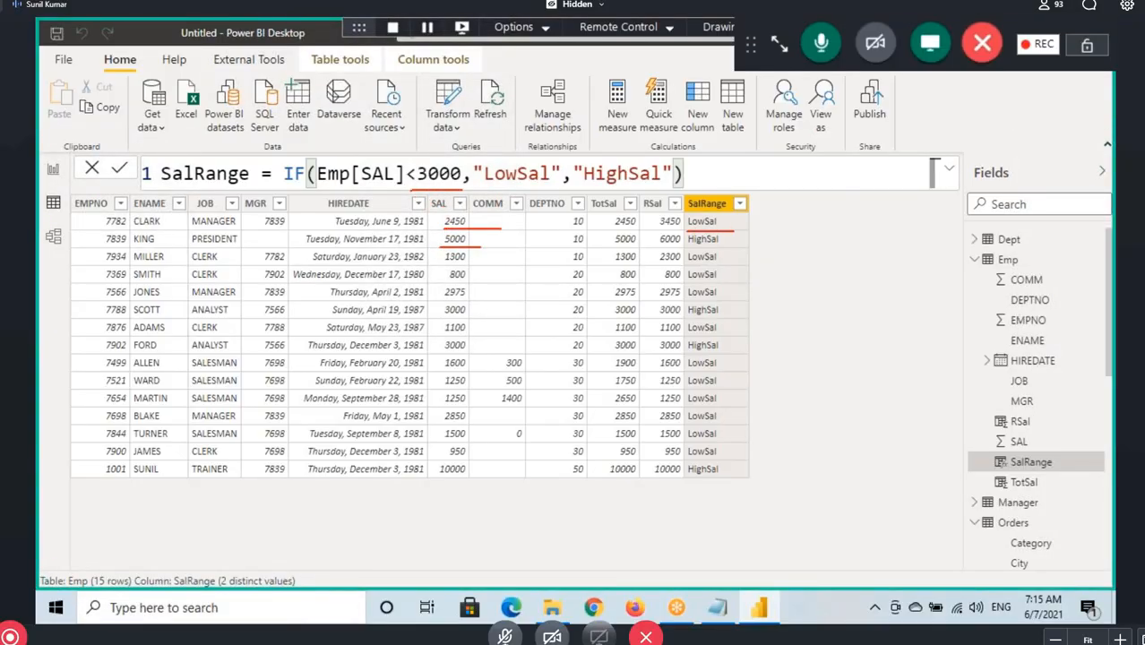
mouse_move(367, 186)
left_mouse_down()
mouse_move(426, 187)
mouse_move(471, 131)
mouse_move(614, 162)
mouse_move(606, 153)
left_mouse_up()
left_click_drag(688, 248, 732, 242)
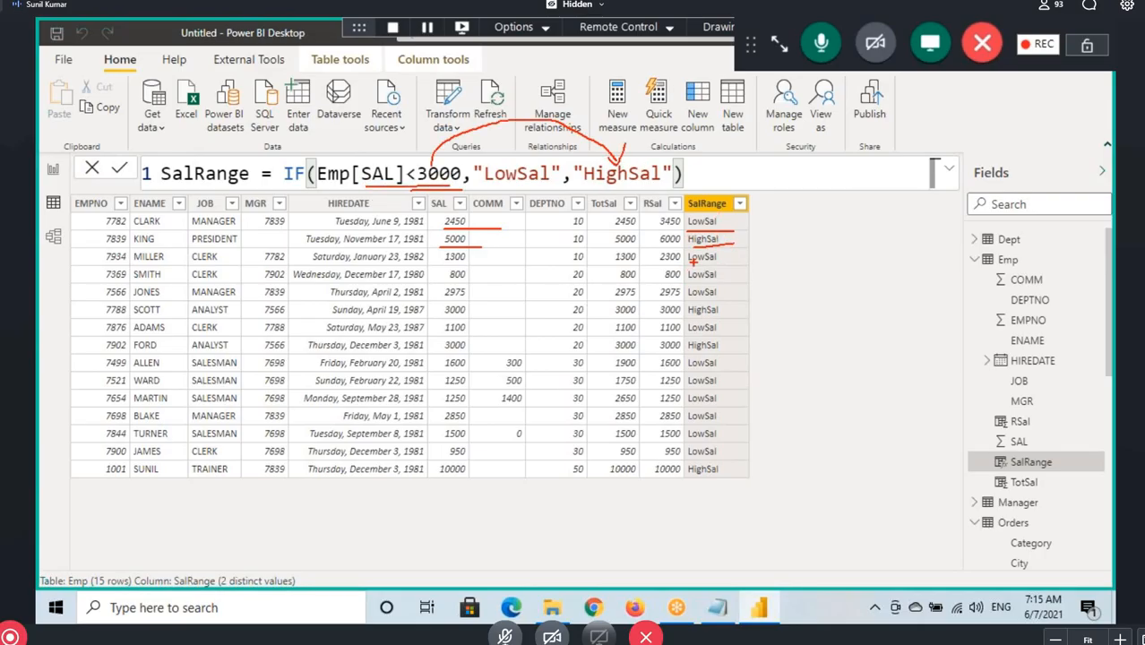
key("Escape")
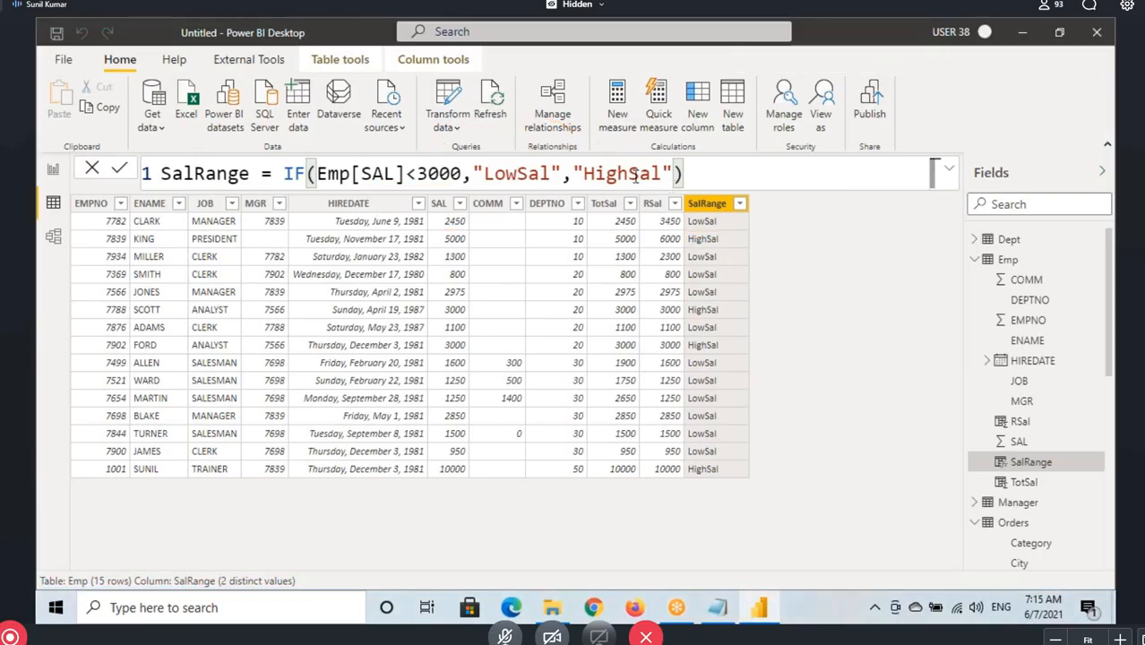
Highlight the less-than operator in the SalRange formula, and highlight the full list of comparison operators in the Notepad notes
left_click(636, 176)
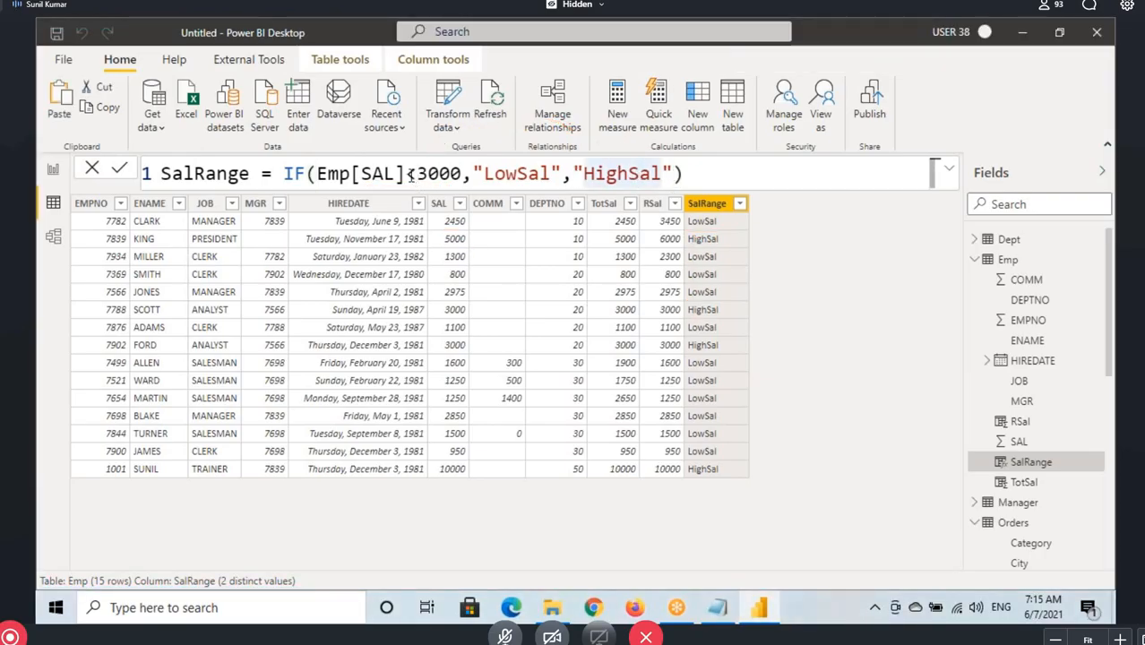
left_click_drag(408, 174, 415, 174)
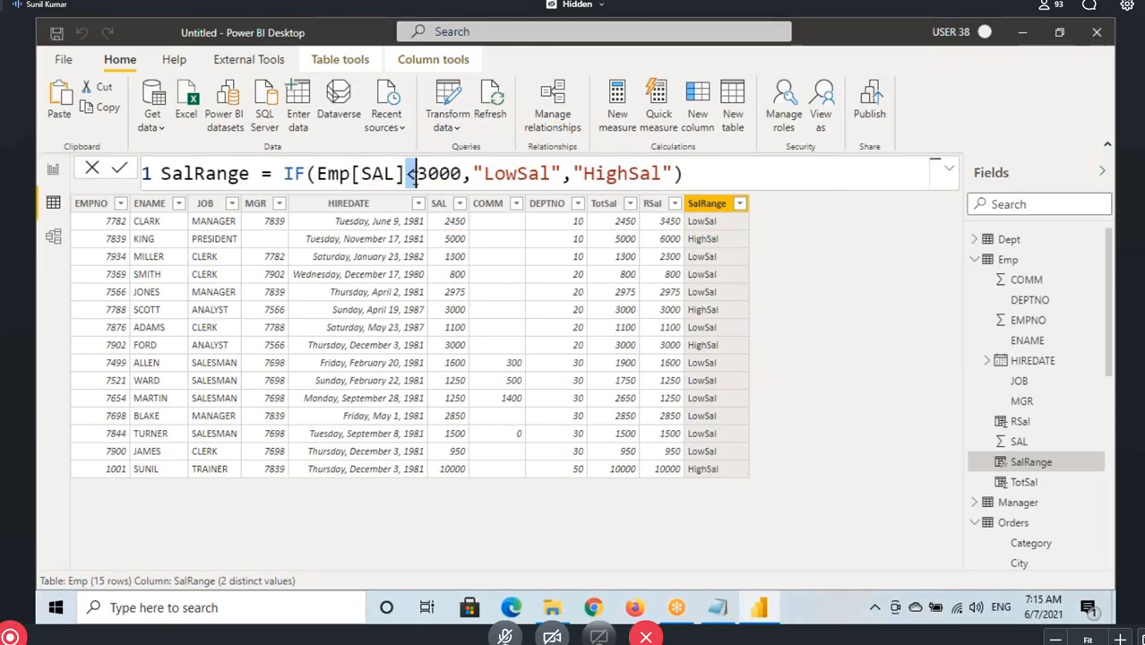
left_click(717, 608)
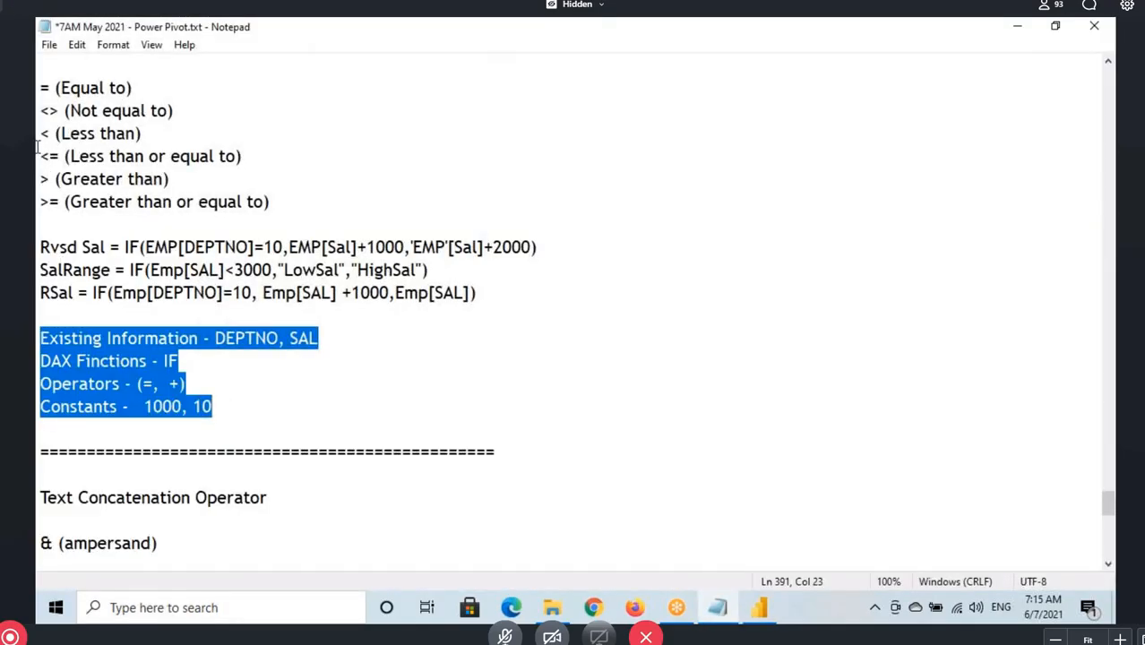
left_click_drag(40, 133, 52, 133)
left_click_drag(38, 87, 281, 199)
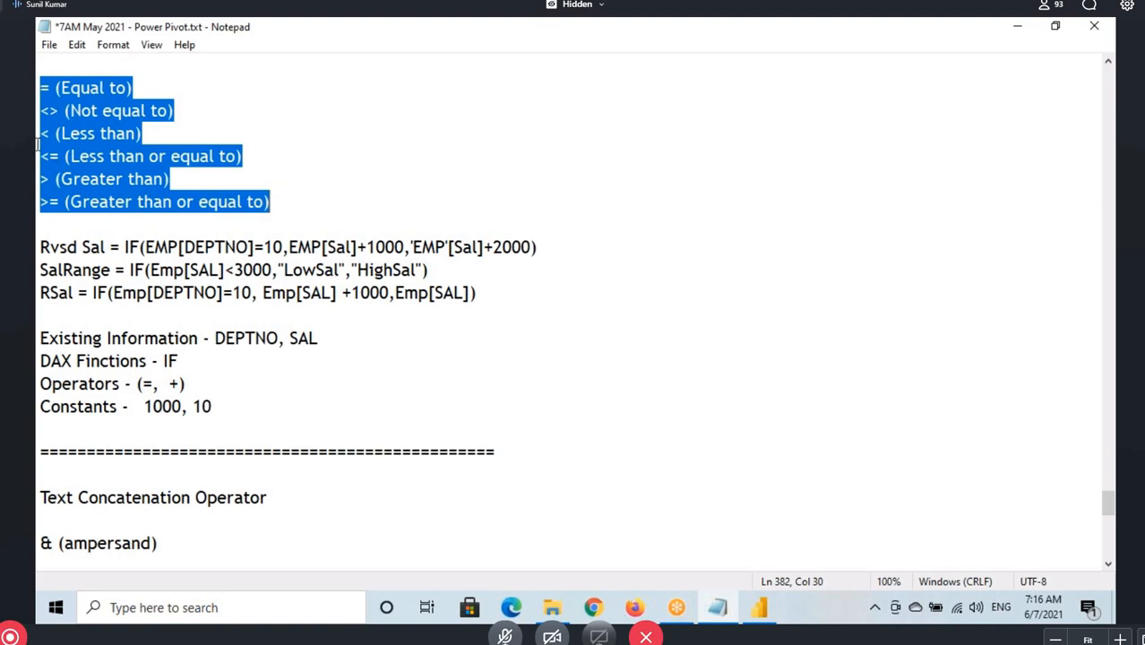
left_click_drag(38, 88, 304, 194)
scroll(184, 222, "down", 4)
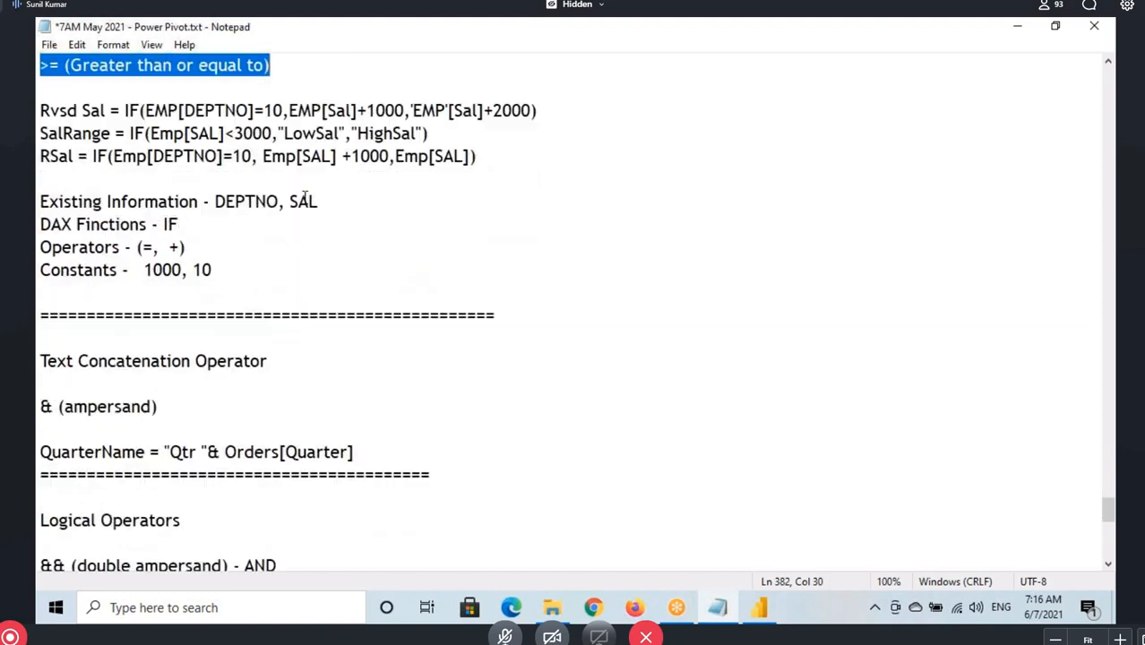
Highlight the Text Concatenation Operator heading and its & symbol in the notes
left_click_drag(38, 224, 263, 228)
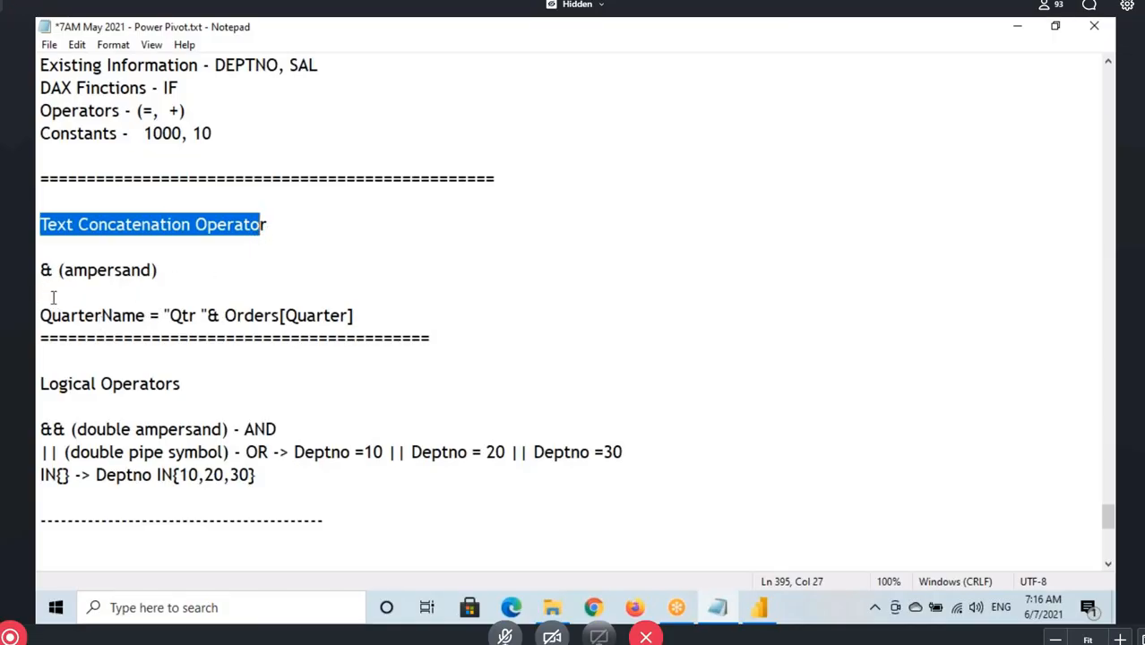
left_click_drag(39, 270, 52, 270)
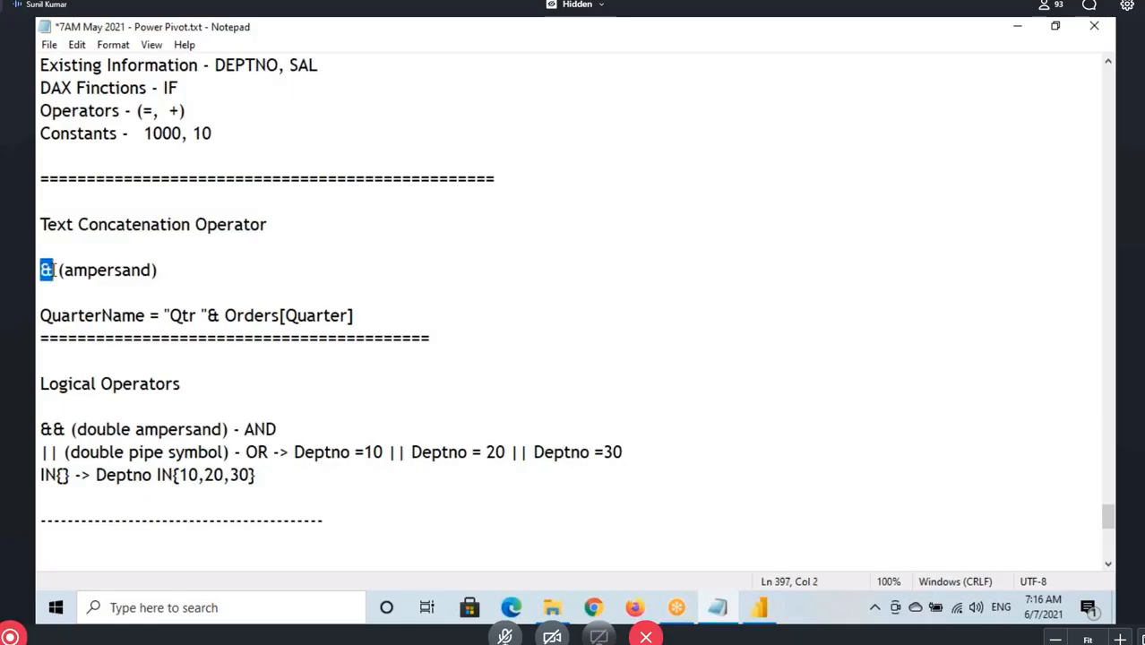
left_click_drag(116, 225, 290, 223)
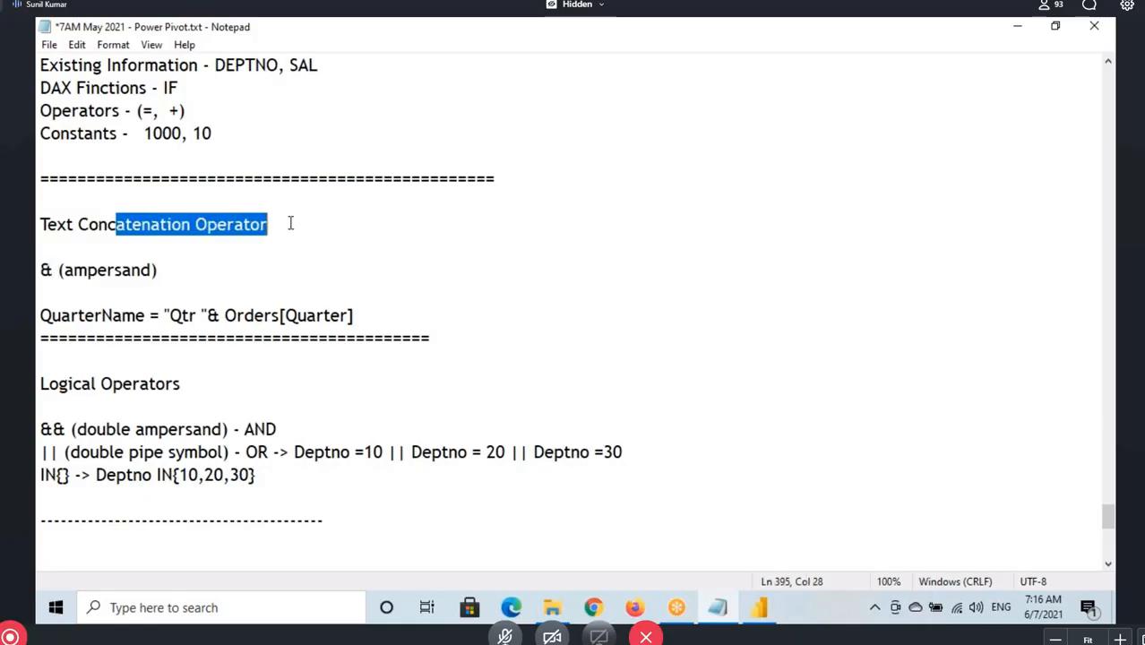
Switch back to Power BI Desktop, collapse the Emp fields and show the Orders table with its Order Date column selected
left_click(758, 607)
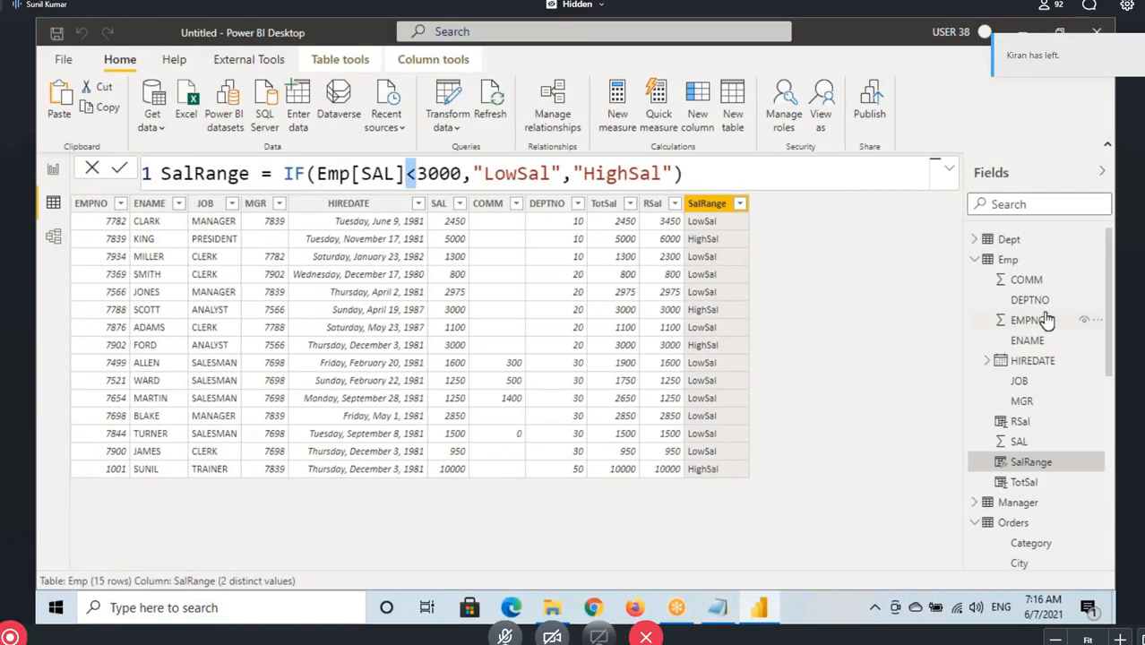
left_click(974, 260)
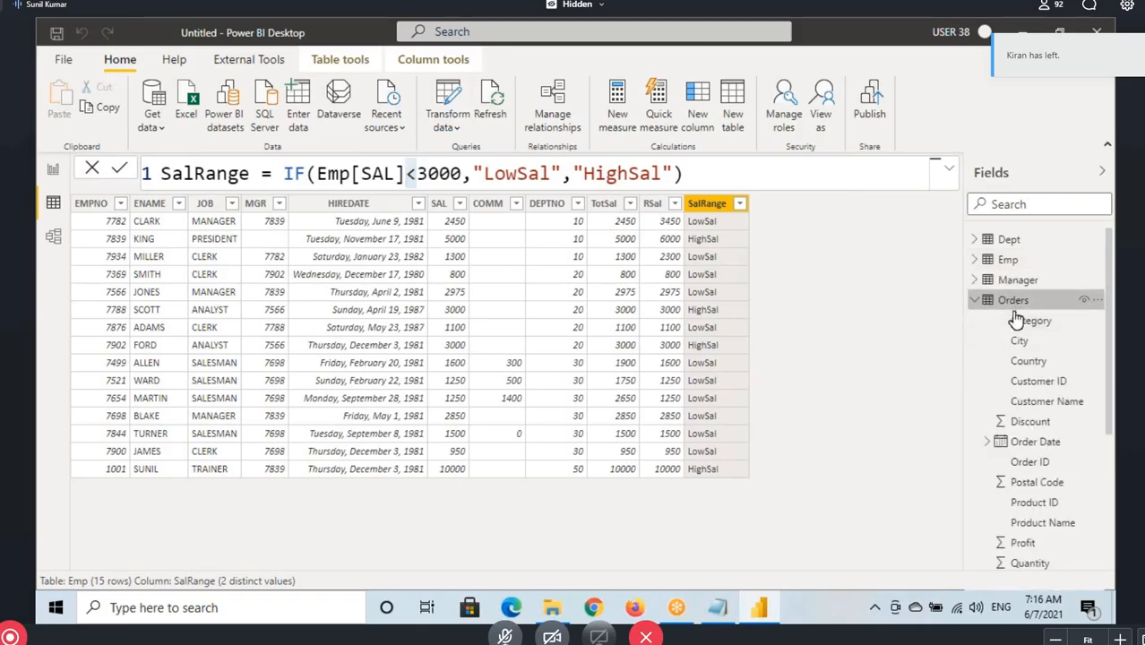
left_click(1015, 302)
left_click(277, 282)
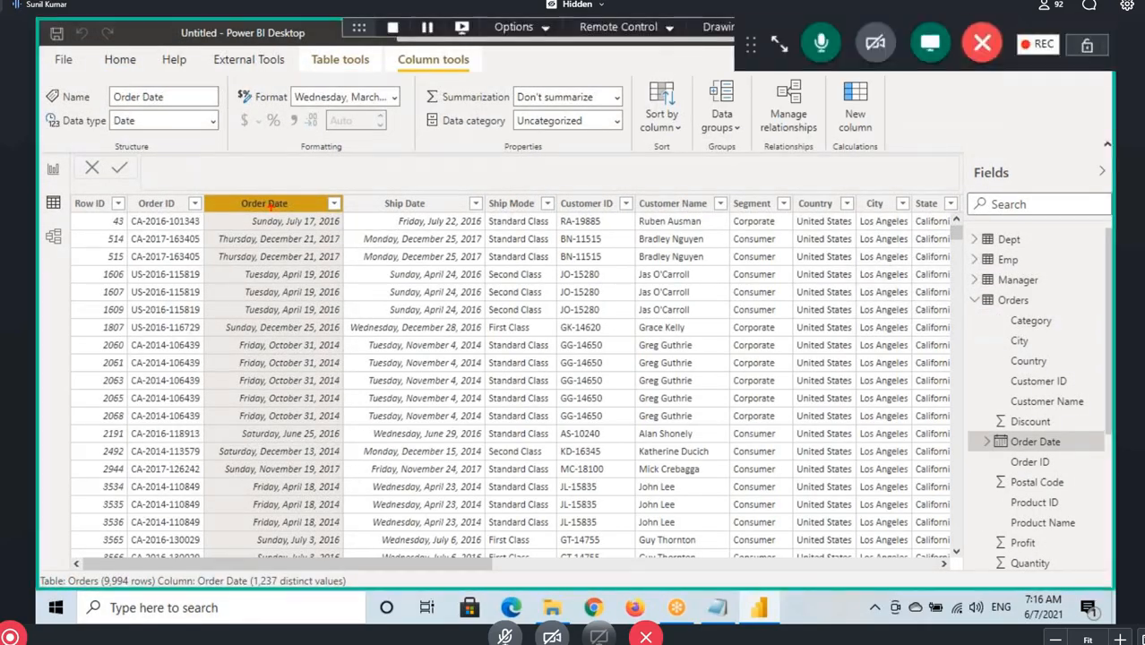
Sketch an arrow from the Order Date column to a handwritten quarter label, underline the column header and clear the drawing
mouse_move(270, 205)
left_mouse_down()
mouse_move(416, 186)
mouse_move(408, 191)
mouse_move(481, 199)
mouse_move(562, 170)
mouse_move(627, 166)
mouse_move(629, 148)
left_mouse_up()
left_click_drag(234, 213, 291, 213)
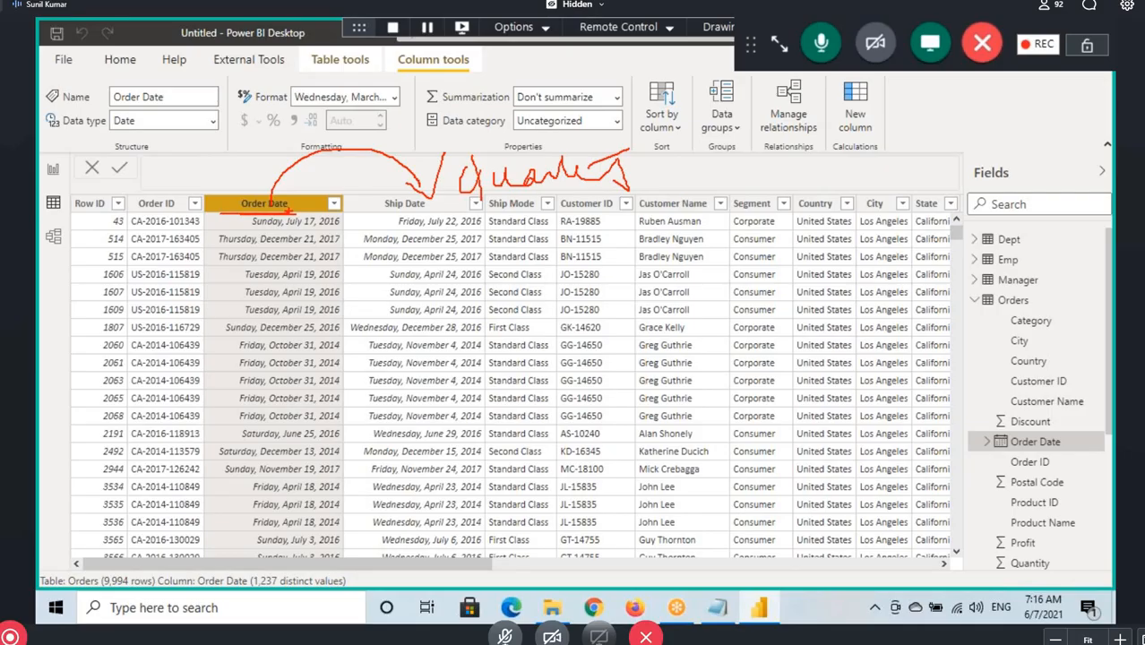
key("Escape")
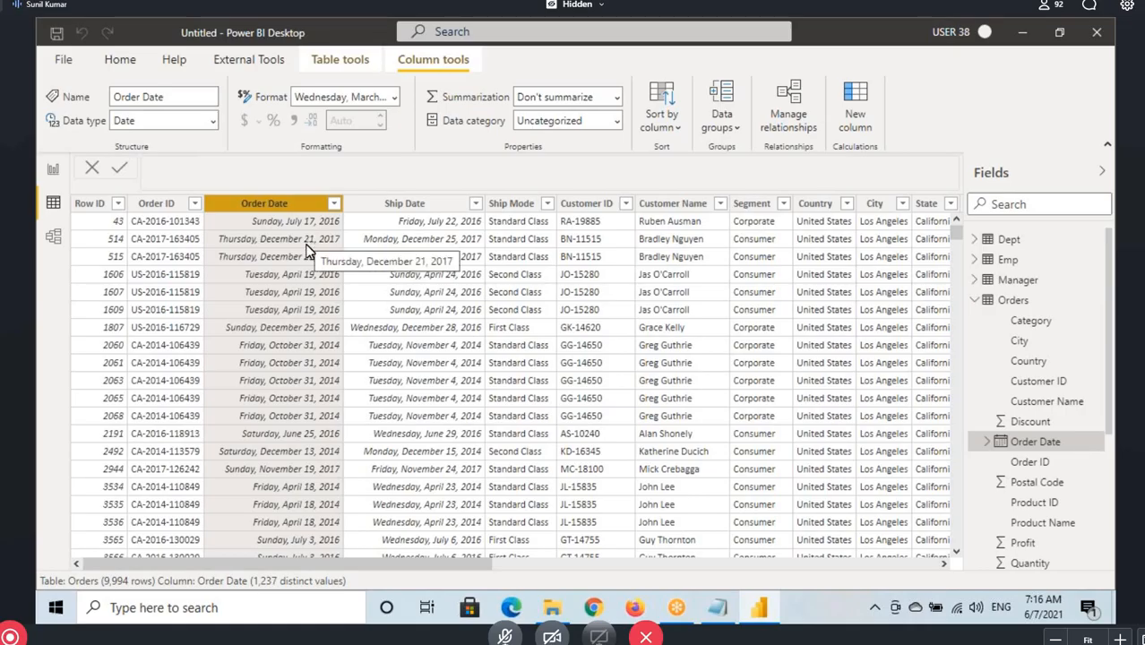
Add a new calculated column to the Orders table and name it Qtr
left_click(1010, 301)
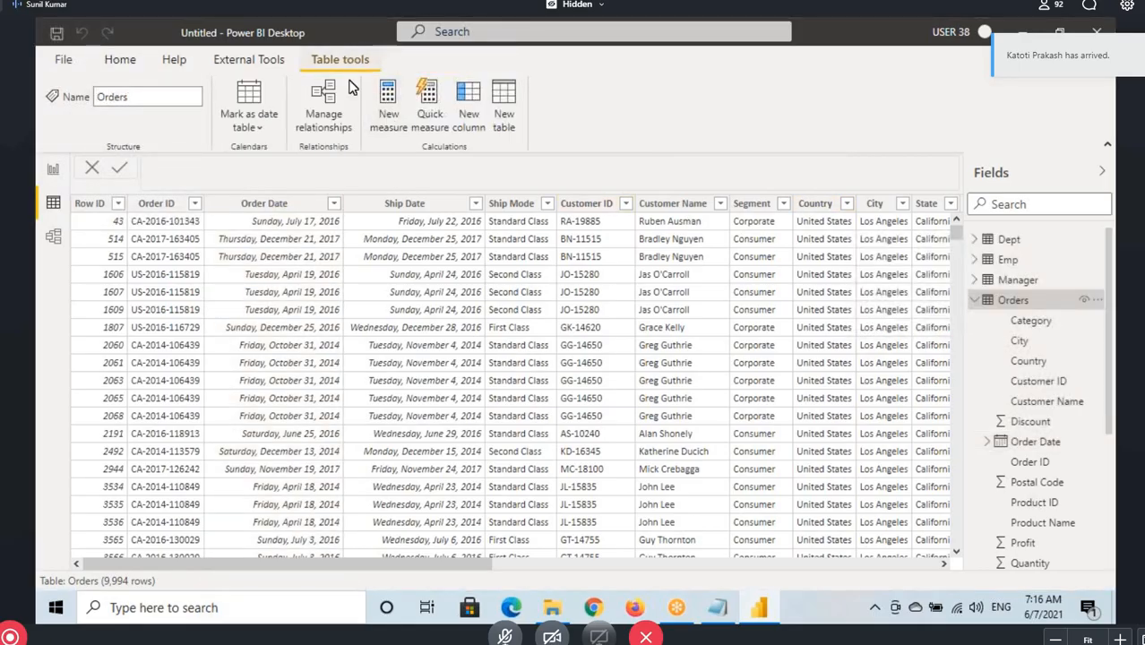
left_click(472, 103)
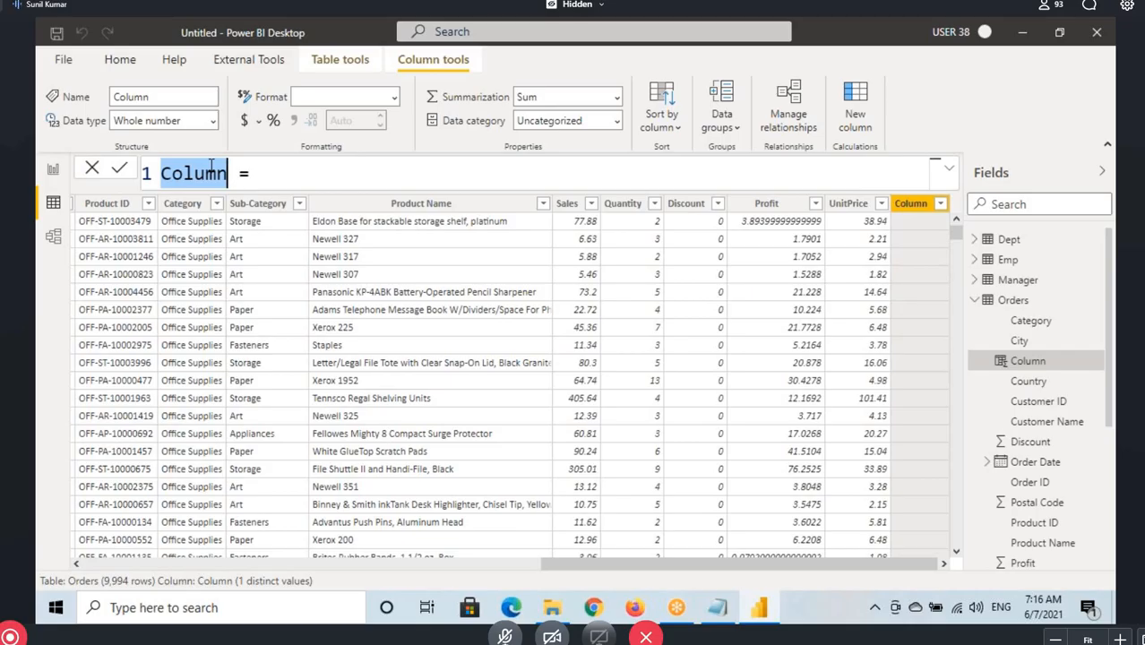
type("C")
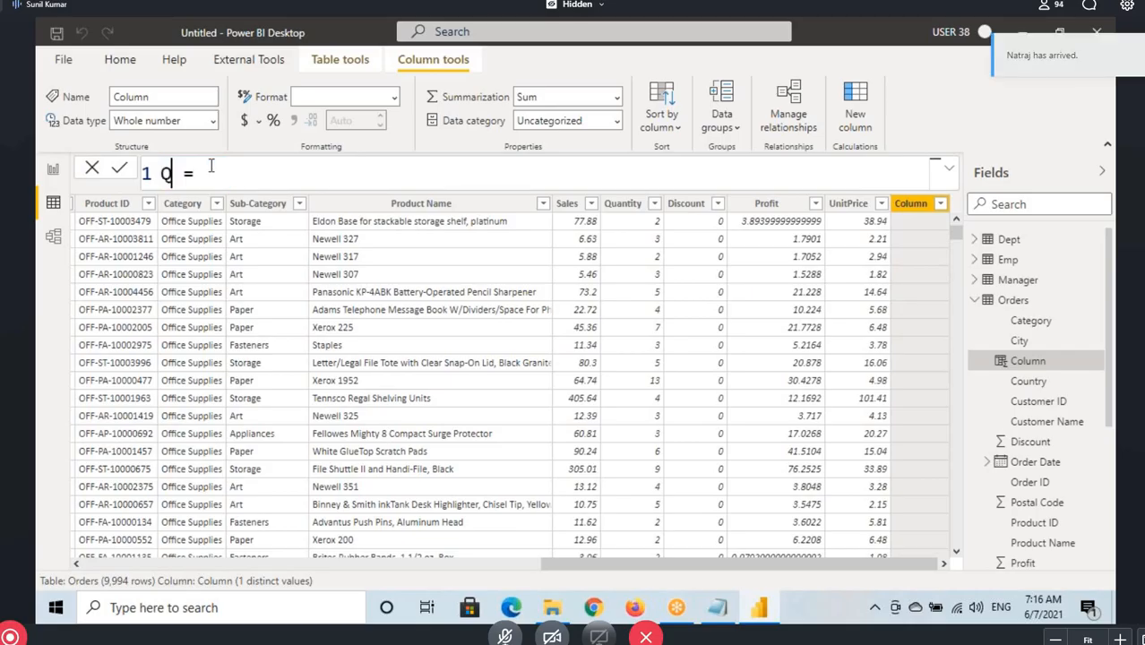
type("tr")
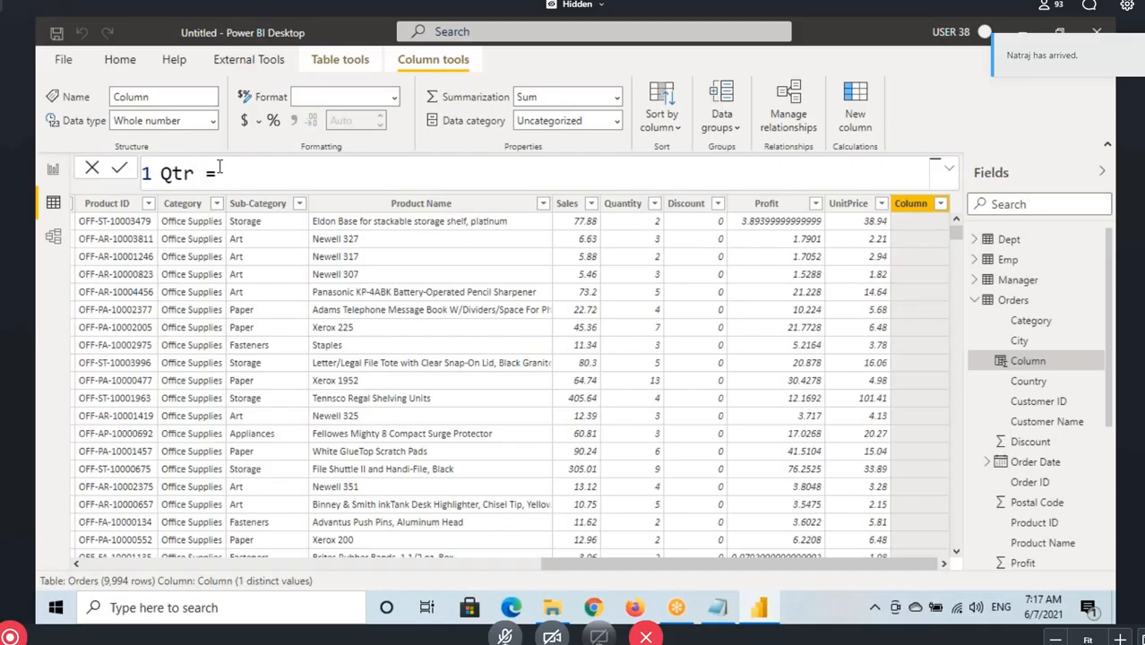
Point out the Qtr name and equals sign, box the empty expression area with a drawn rectangle and clear it
left_click(234, 176)
left_click_drag(160, 175, 195, 175)
left_click(205, 176)
left_click(256, 179)
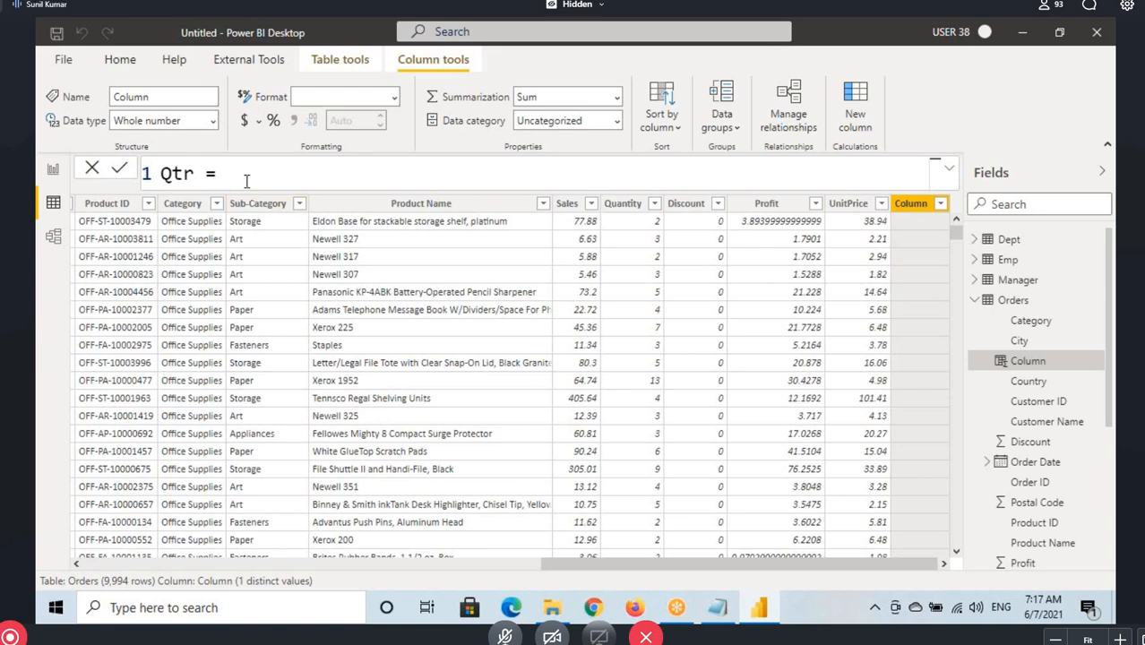
key("ctrl+2")
left_click_drag(225, 160, 330, 187)
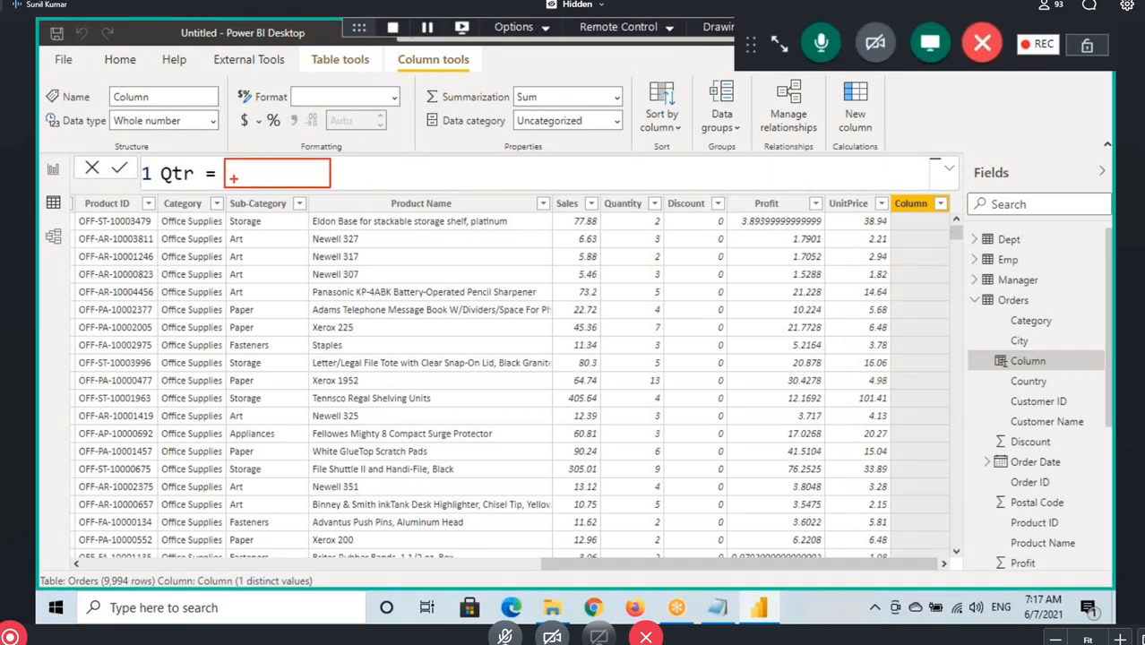
key("Escape")
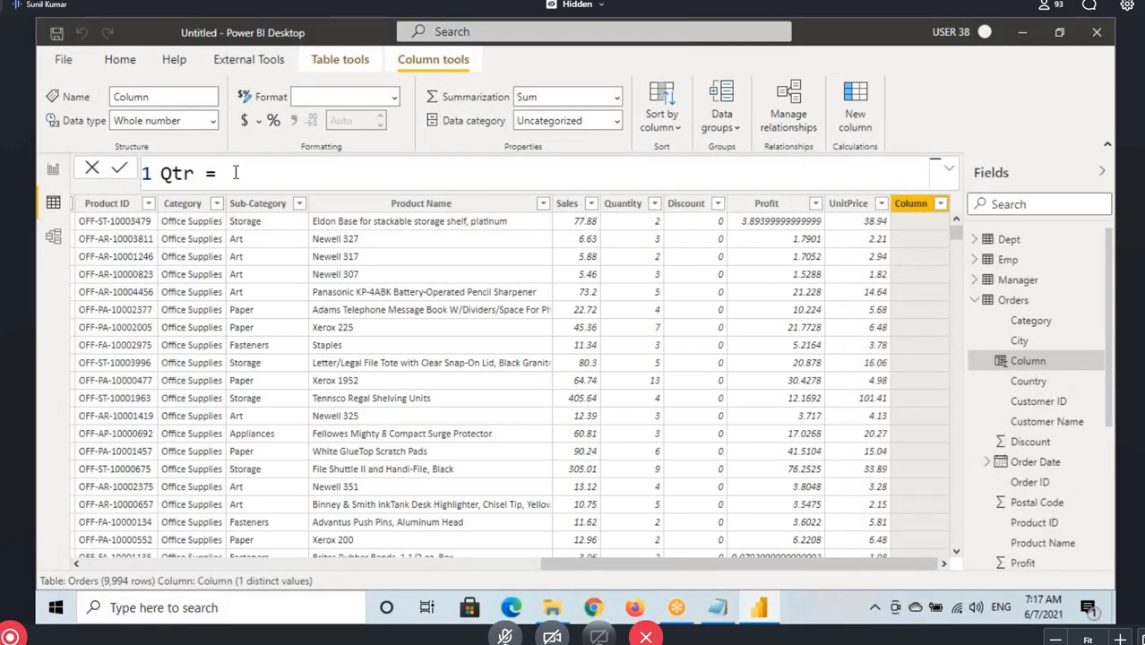
Enter QUARTER(Orders[Order Date]) as the Qtr column's expression
type("Quarter")
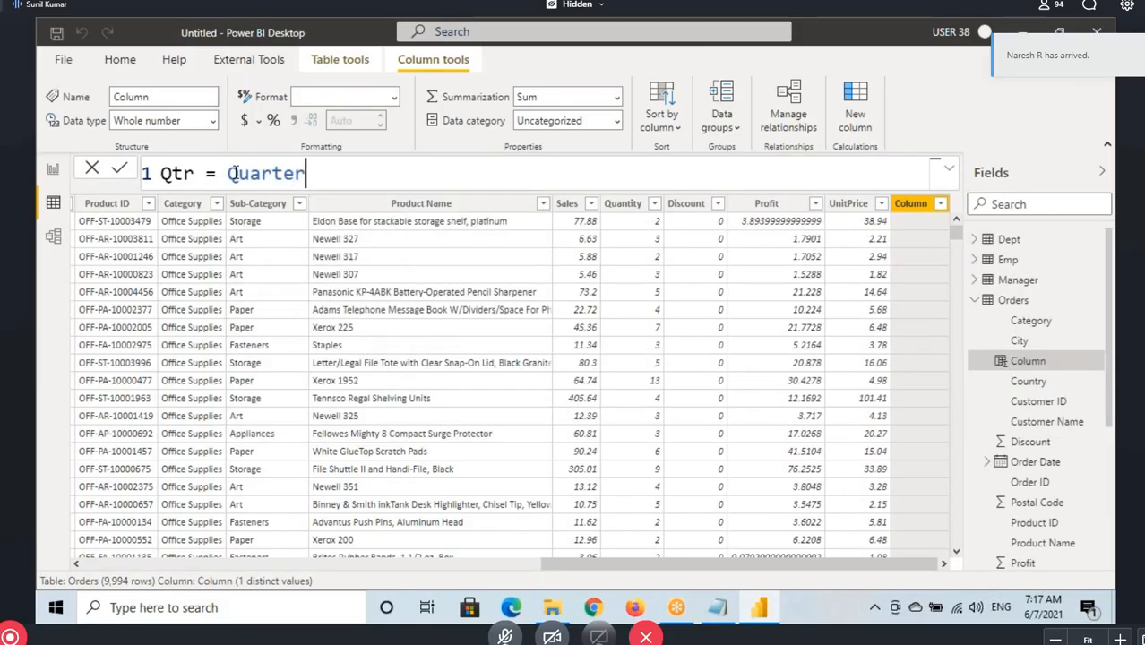
left_click(324, 454)
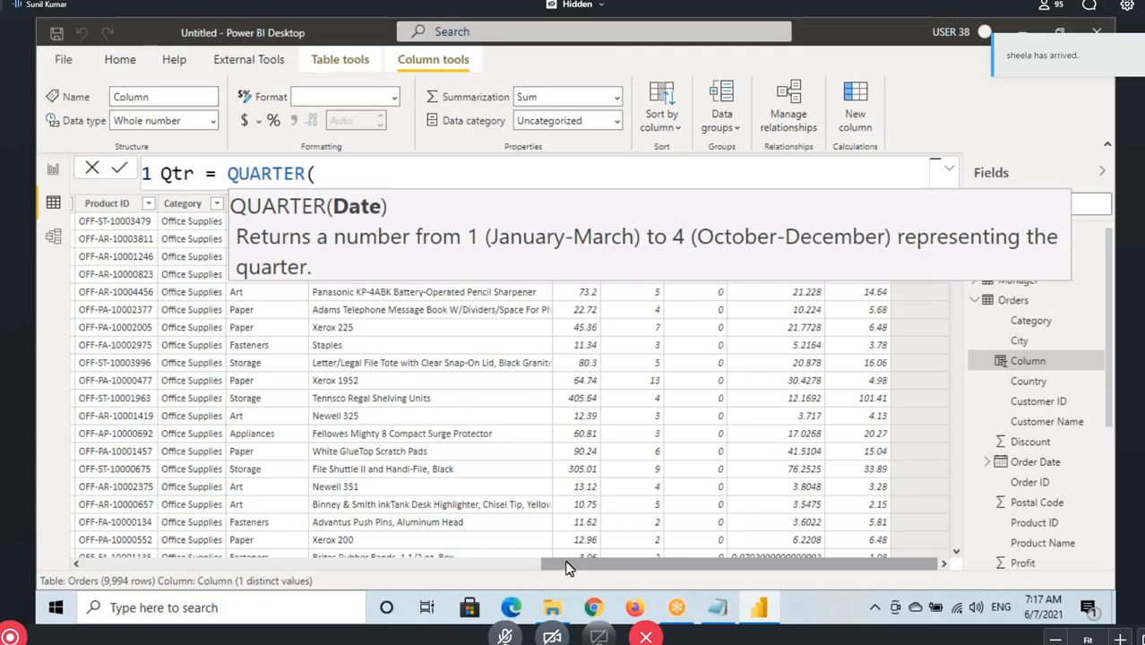
left_click_drag(569, 565, 51, 504)
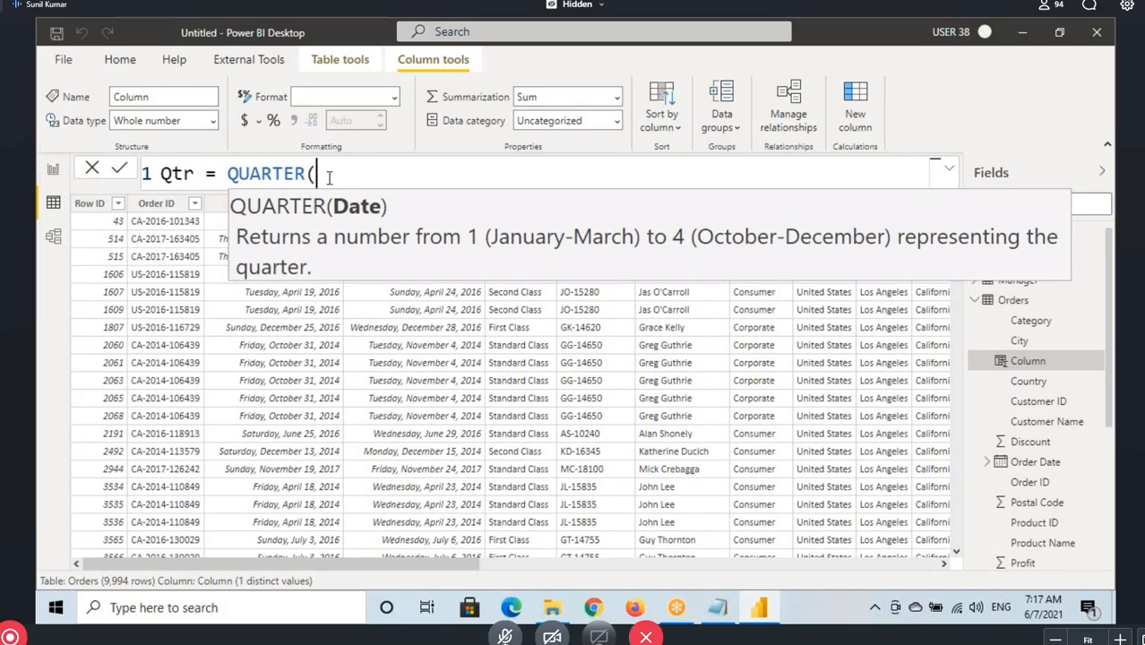
type("oredr")
key("BackSpace")
key("BackSpace")
key("BackSpace")
type("derd")
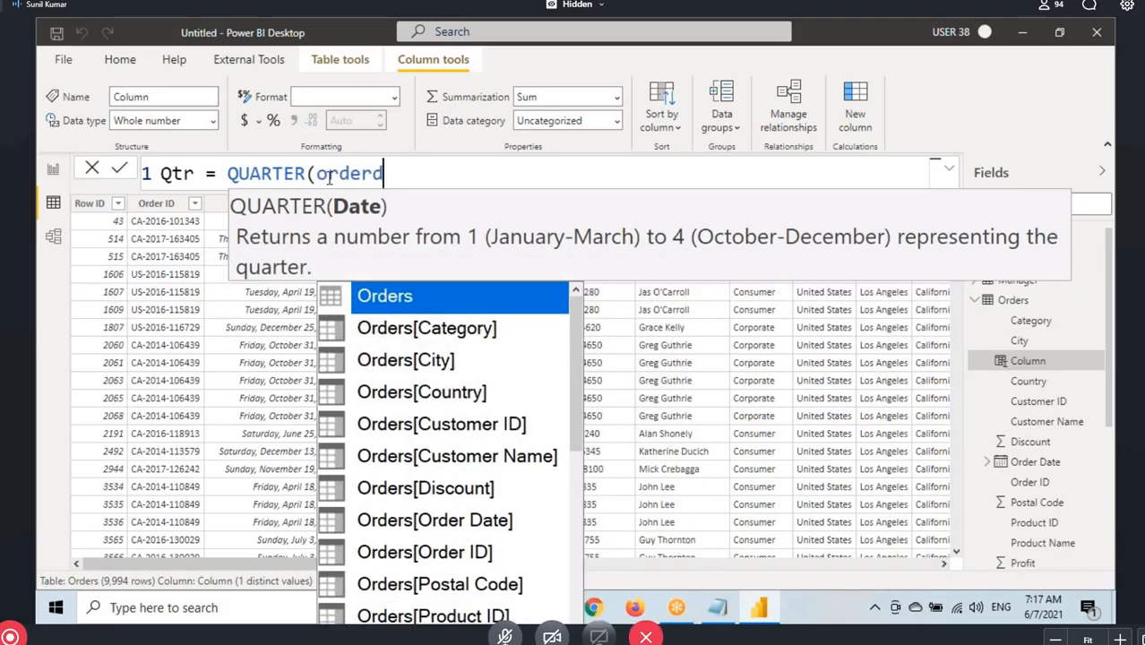
key("BackSpace")
left_click(481, 525)
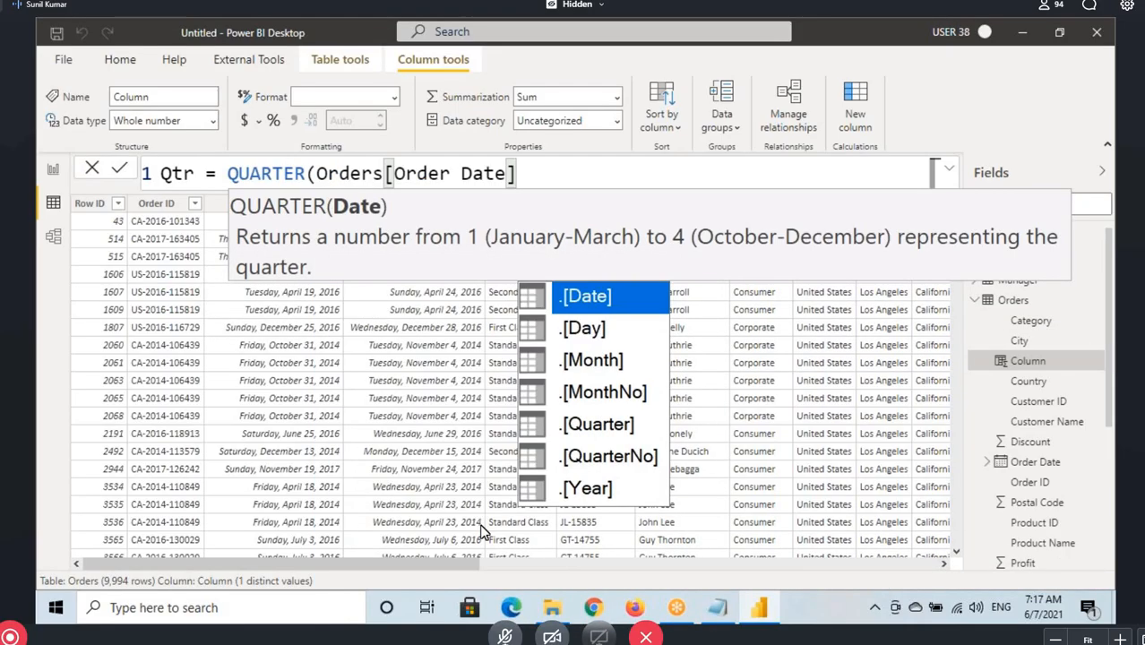
type(")")
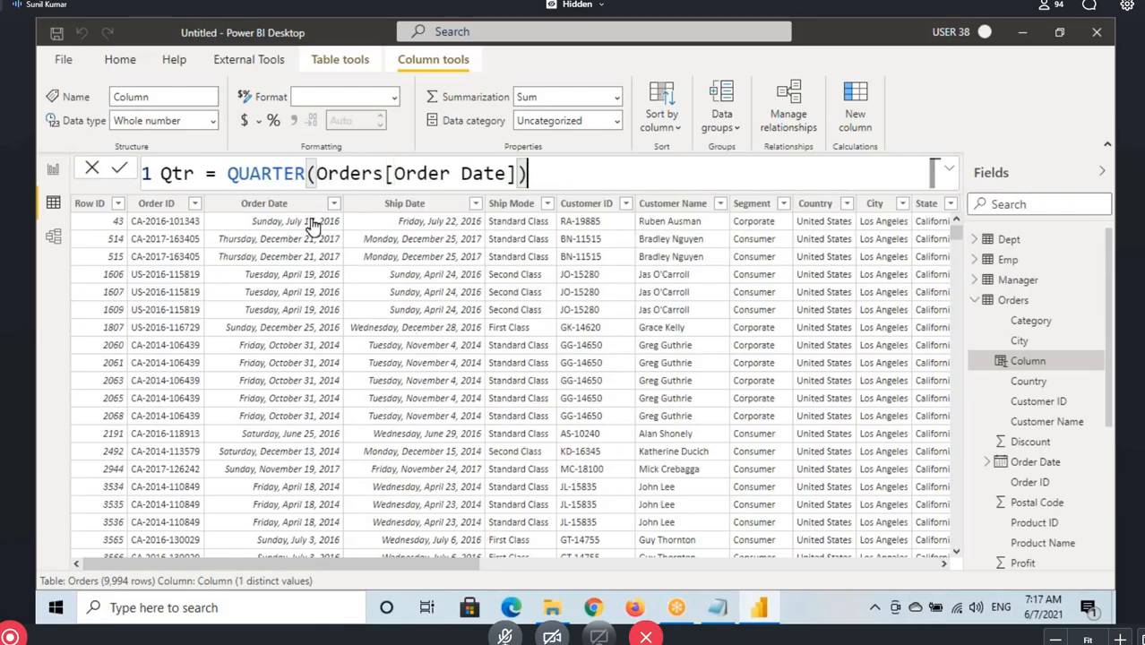
Review the QUARTER function's description and commit the Qtr formula
double_click(242, 173)
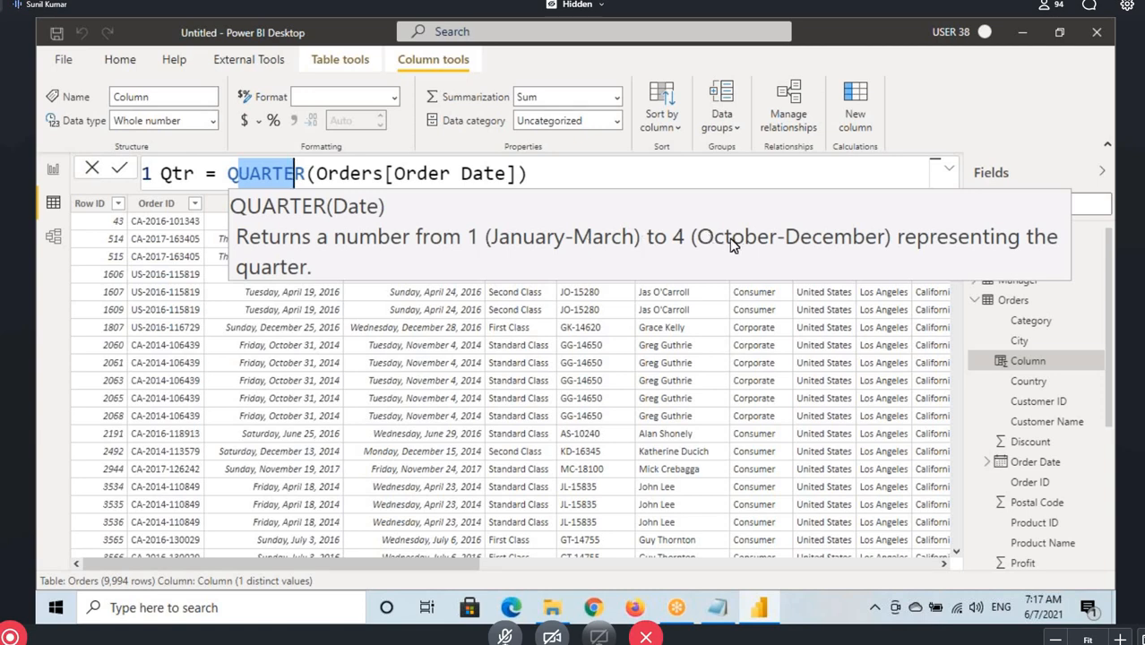
left_click(553, 178)
key("Return")
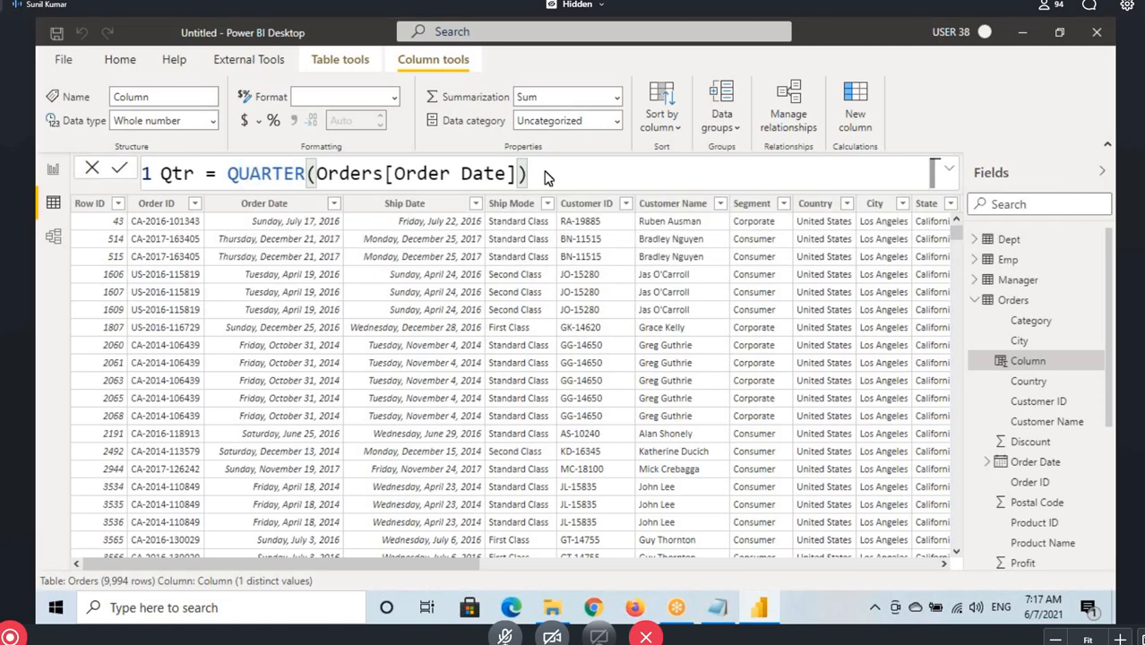
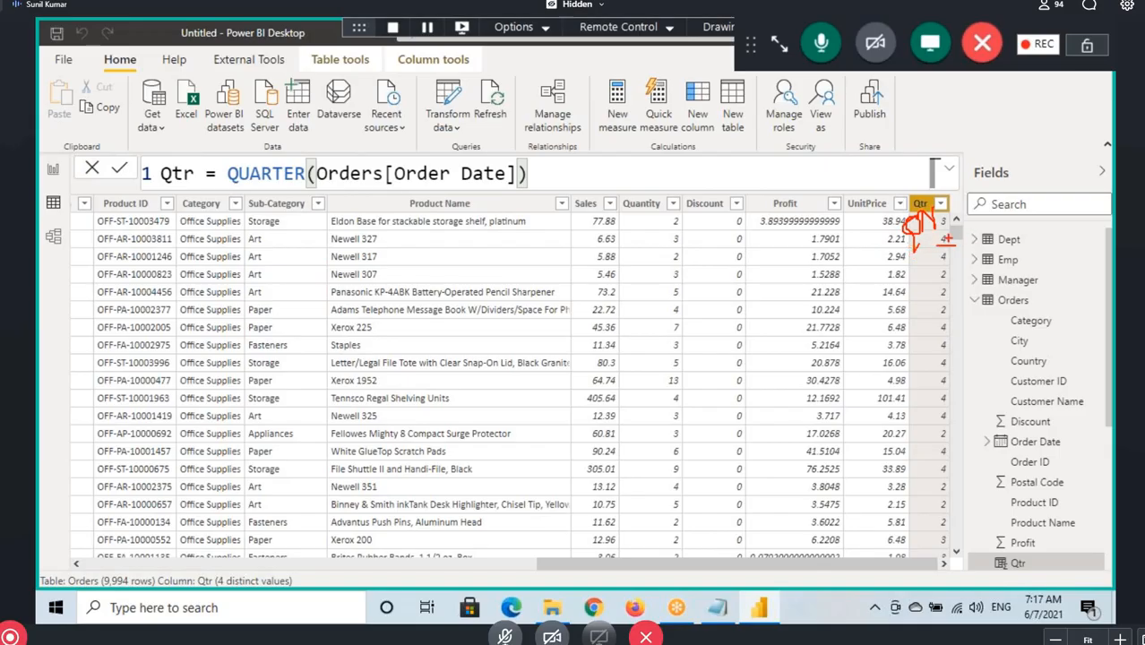
Clear the drawn marks, select the Qtr formula, and switch to Notepad to point out the Qtr text in the QuarterName example
key("Escape")
left_click_drag(542, 170, 161, 169)
key("alt+Tab")
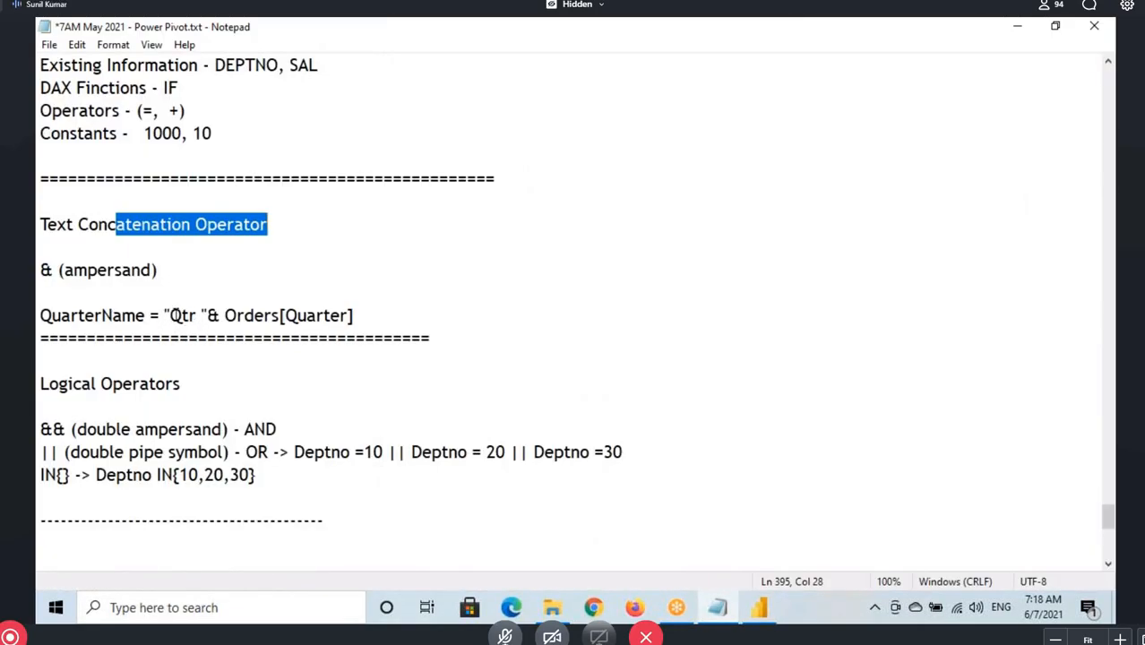
left_click_drag(170, 315, 199, 315)
left_click(189, 317)
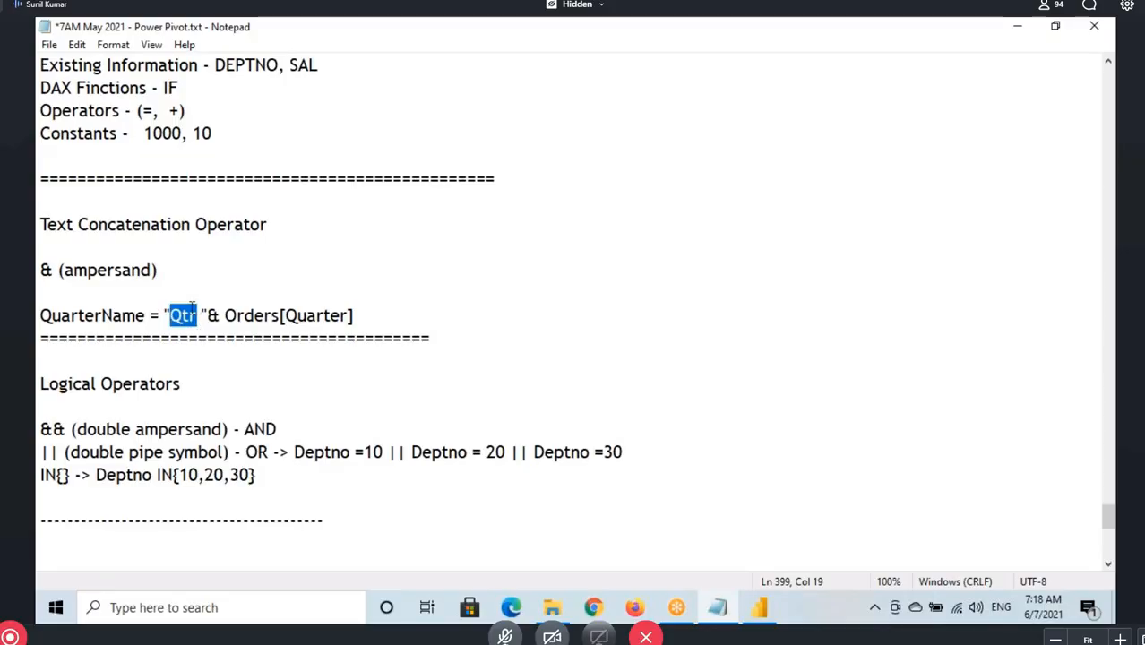
Switch to Power BI Desktop and change the Qtr column's name to QtrName in its formula
left_click(767, 608)
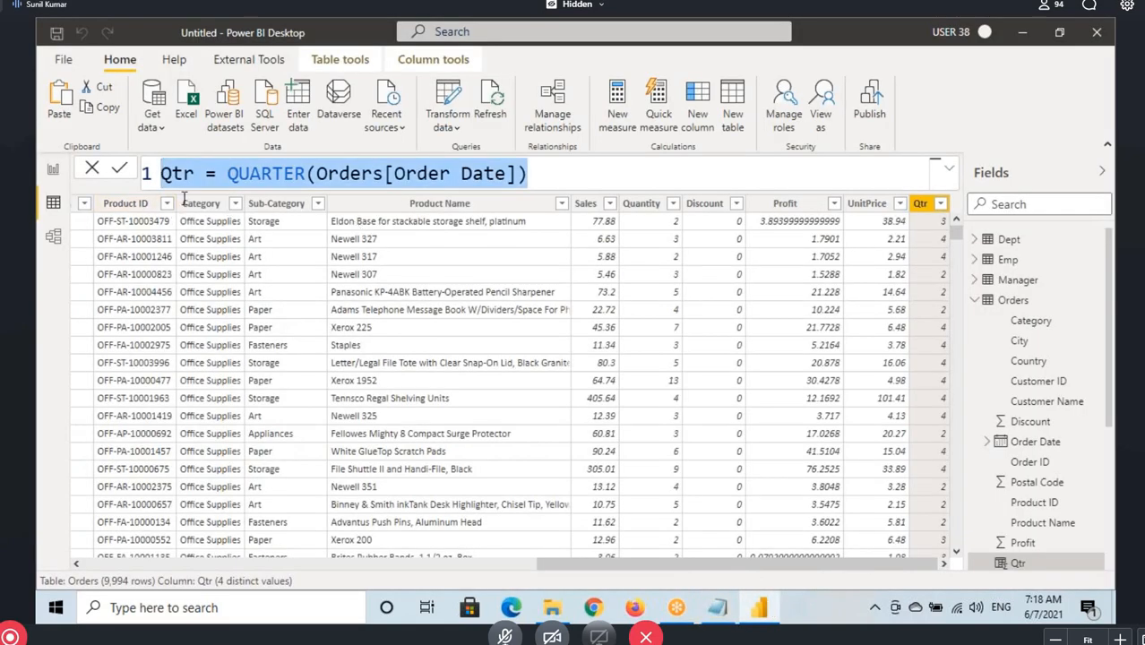
left_click(194, 177)
type("Name")
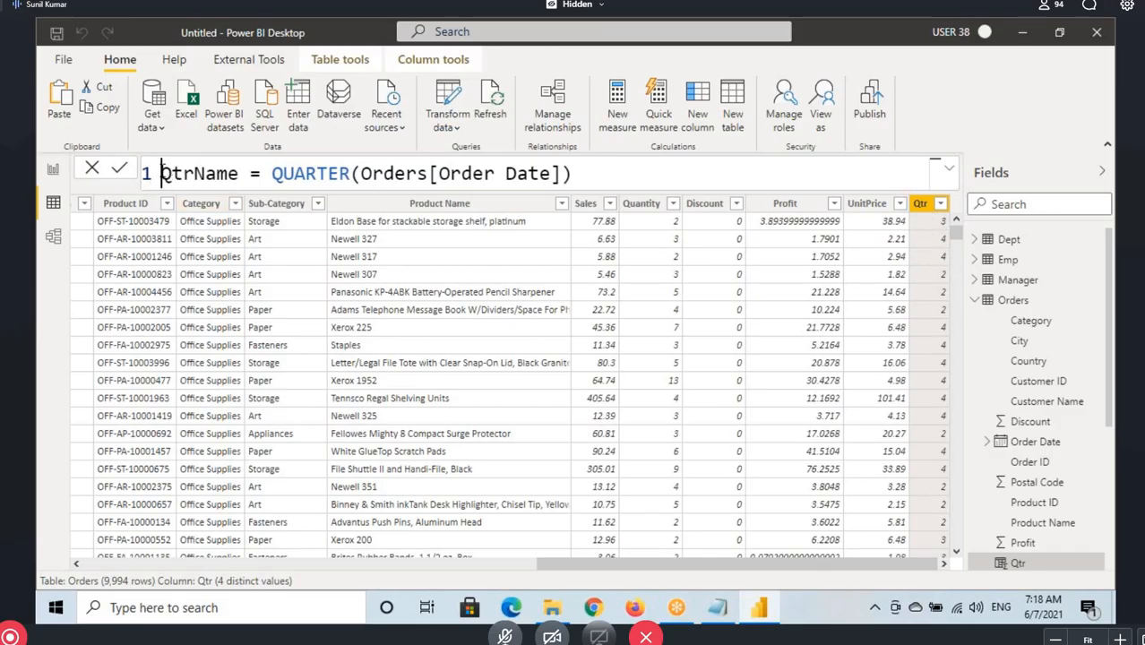
Point out Qtr in the column name and the QUARTER function, underlining Qtr with the annotation pen
left_click_drag(160, 173, 193, 173)
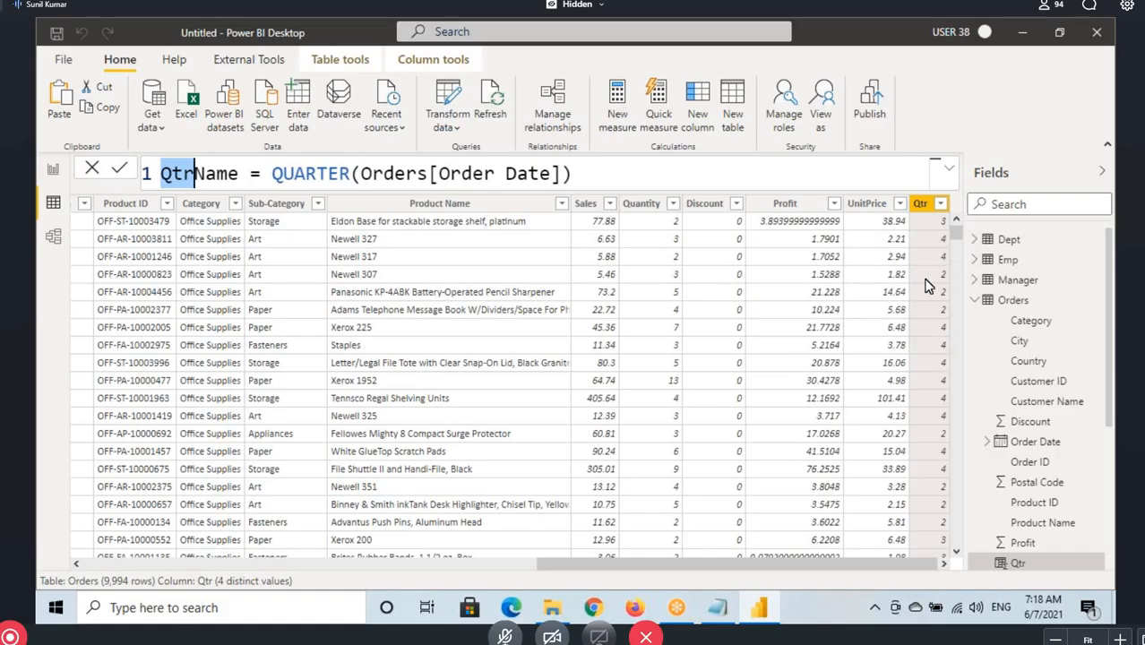
double_click(276, 172)
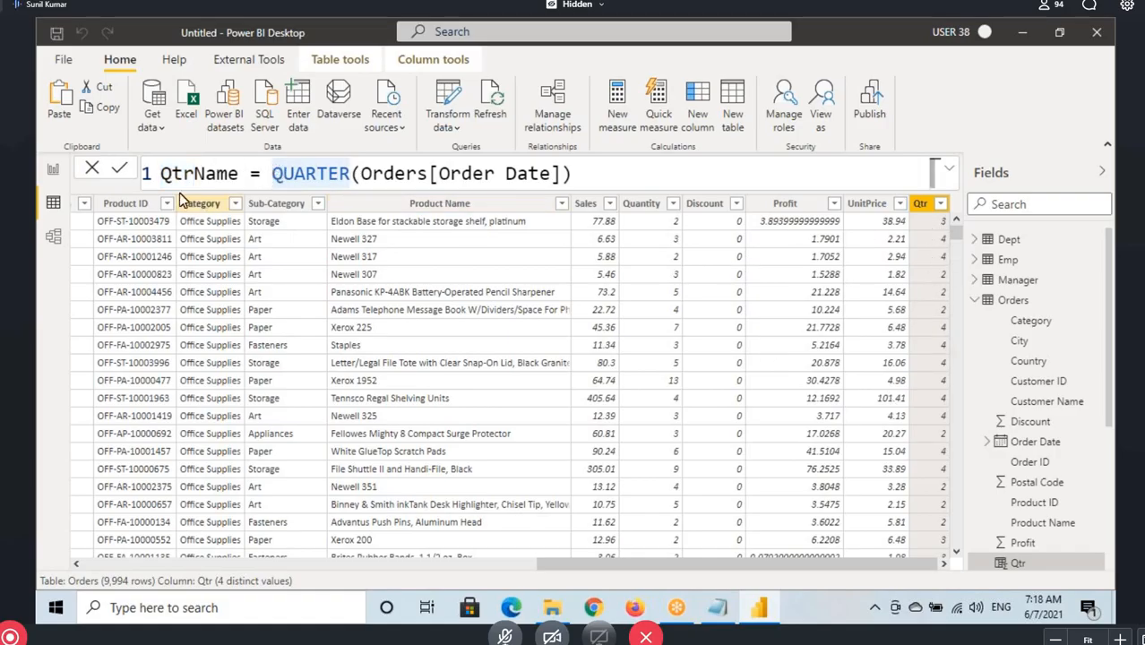
key("ctrl+2")
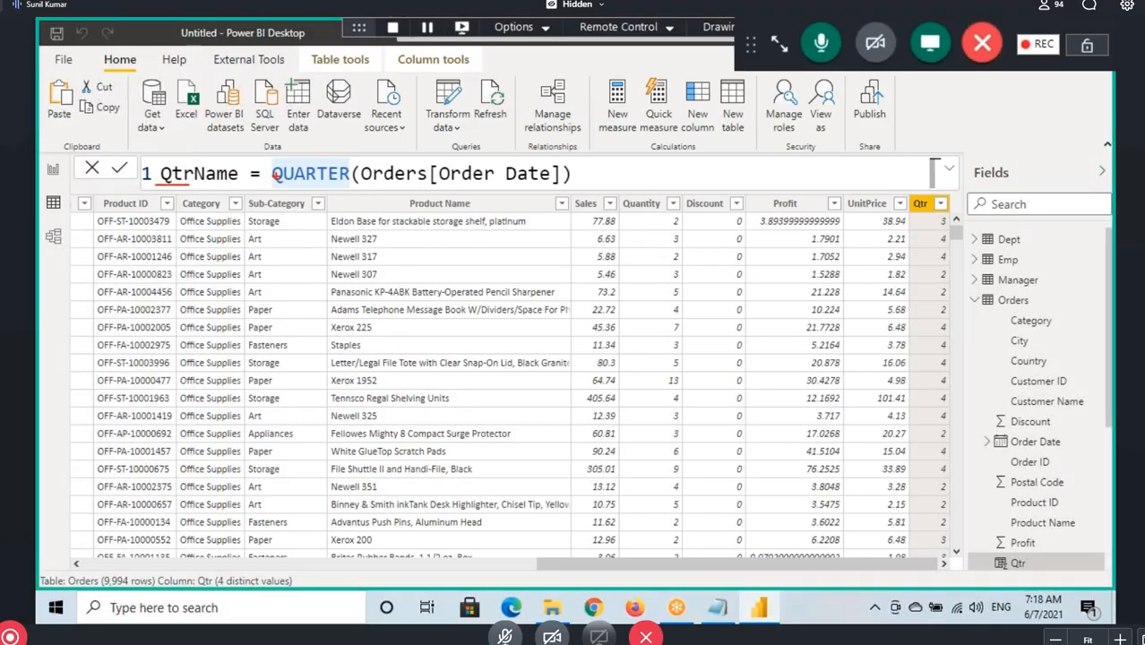
Insert the text constant "Qtr " with its trailing space before QUARTER in the QtrName formula
left_click(264, 173)
type("=\"")
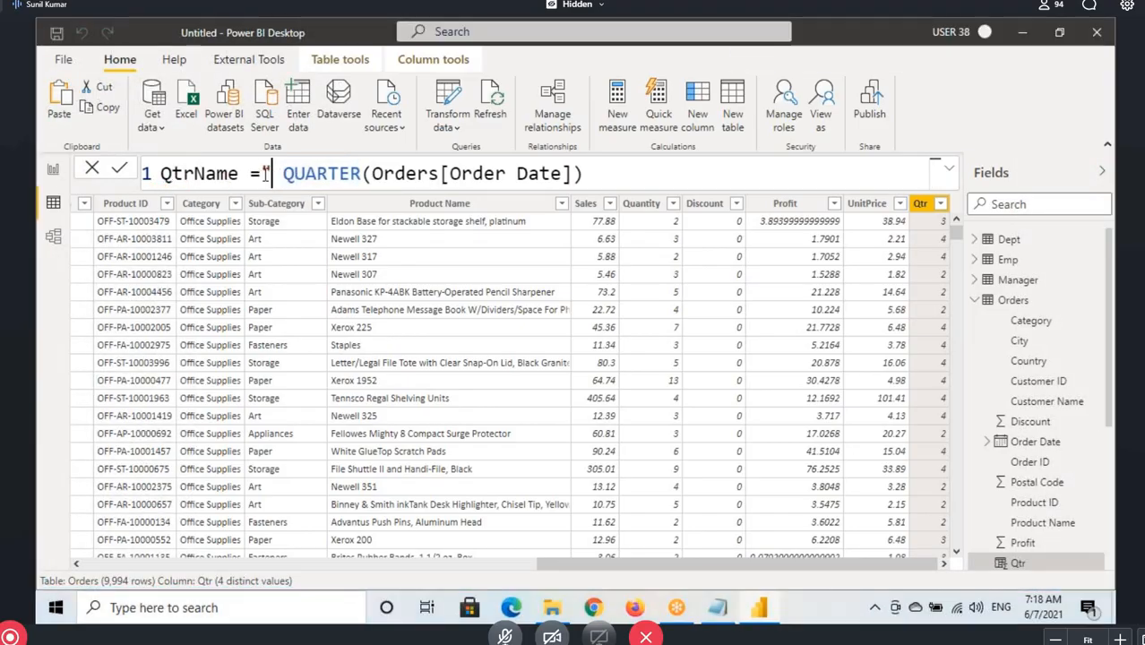
type("Qtr")
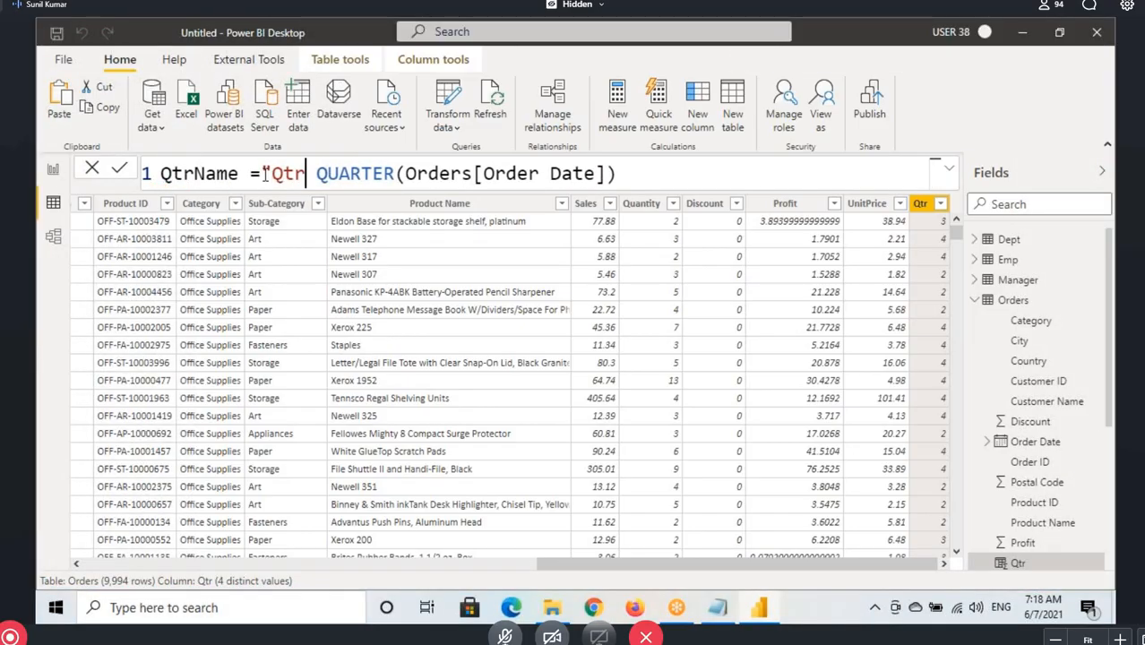
type(" \"")
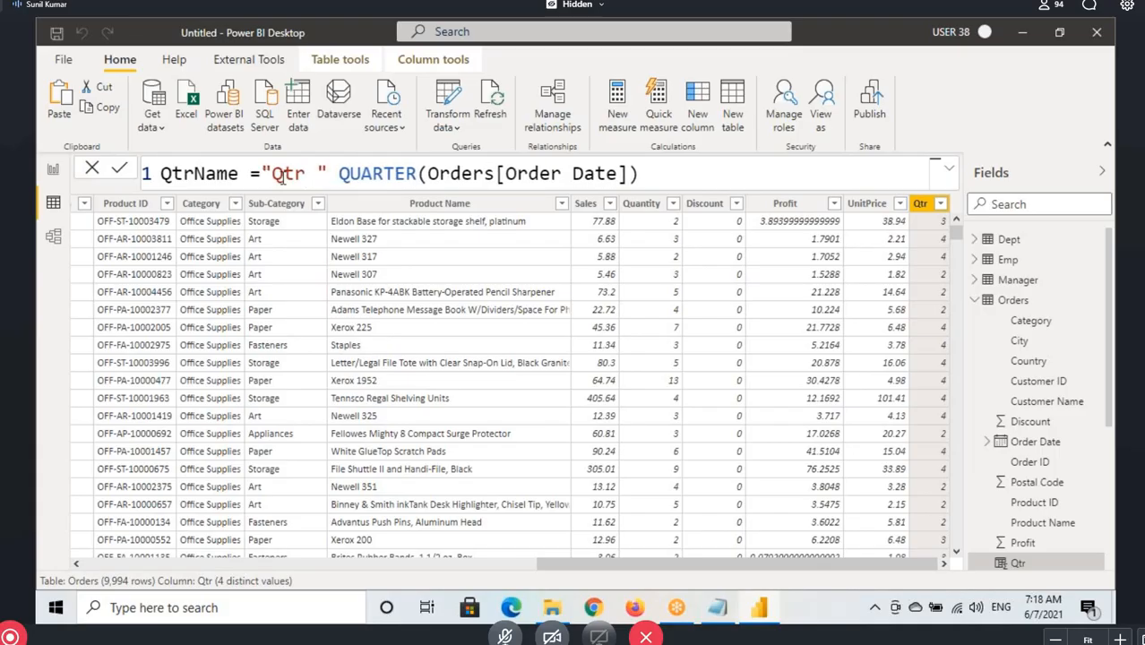
Box the "Qtr " text and the QUARTER expression with drawn rectangles, and clear the drawings
left_click_drag(273, 175, 328, 174)
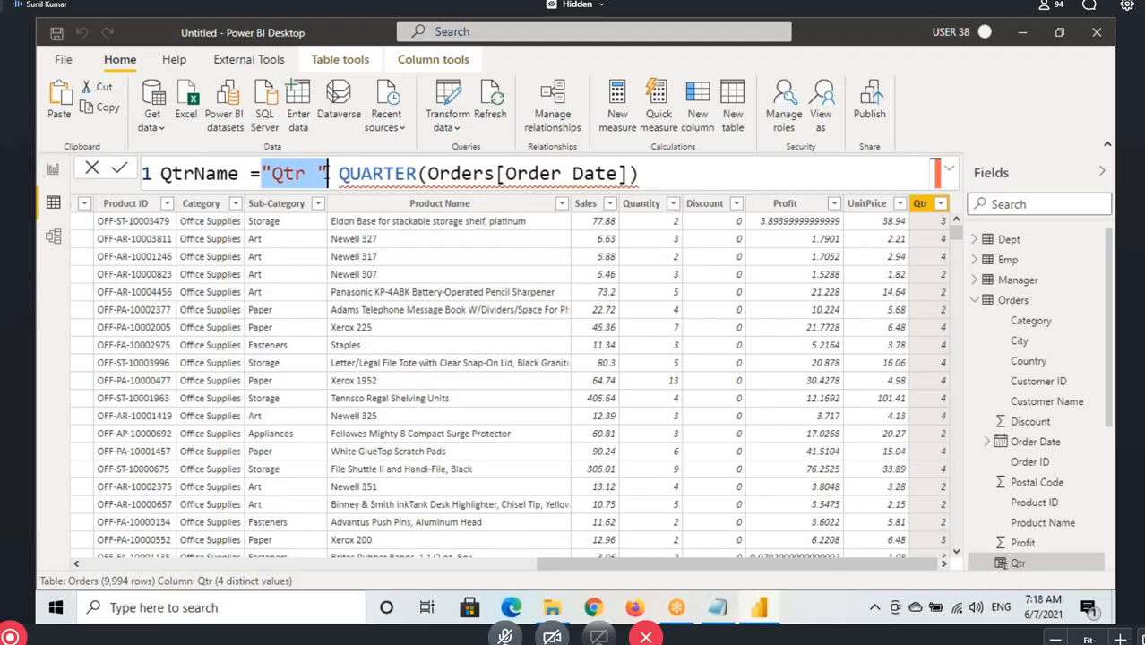
left_click(334, 174)
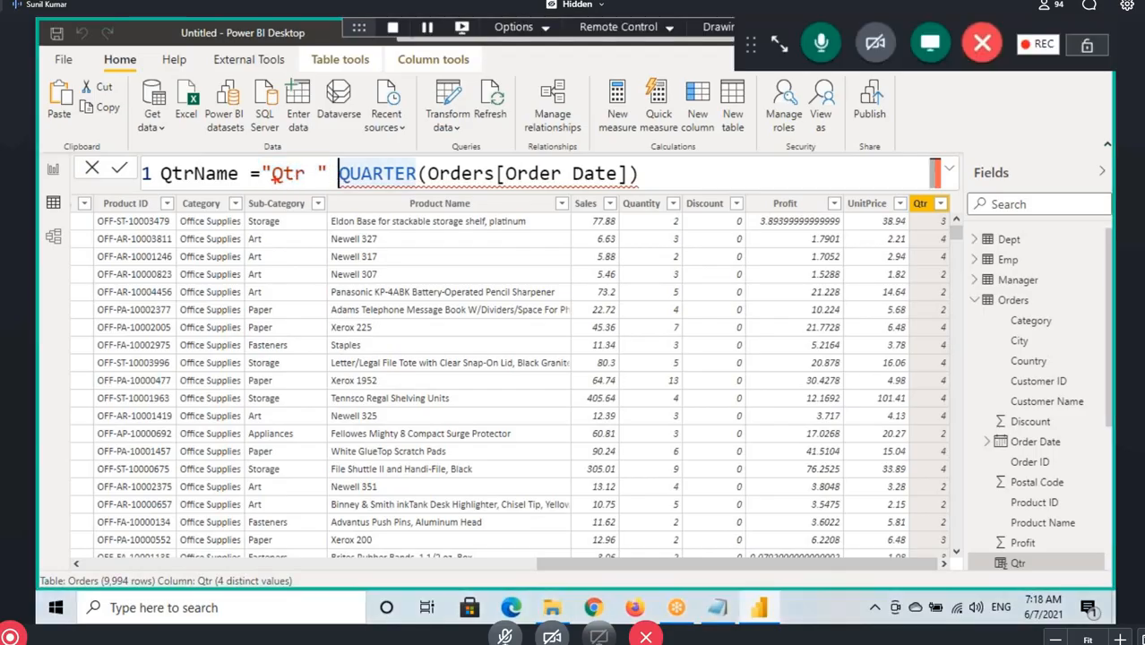
mouse_move(260, 159)
left_mouse_down()
mouse_move(328, 192)
mouse_move(656, 186)
left_mouse_up()
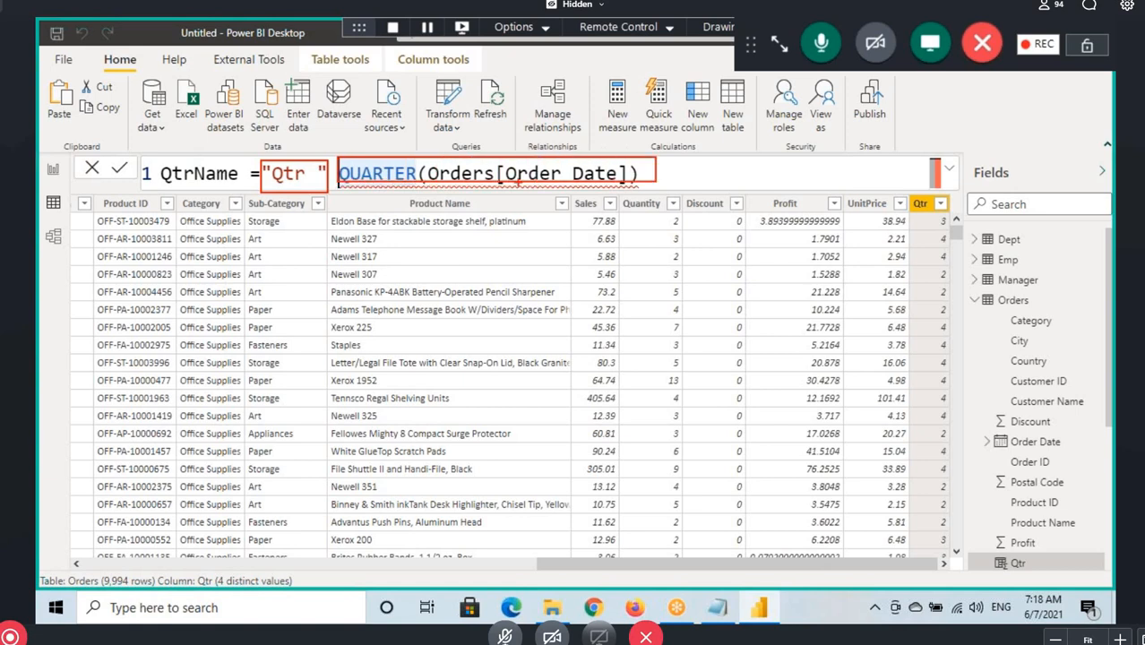
key("Escape")
Join the "Qtr " text and QUARTER(Orders[Order Date]) with the & operator and commit the QtrName formula
left_click(332, 175)
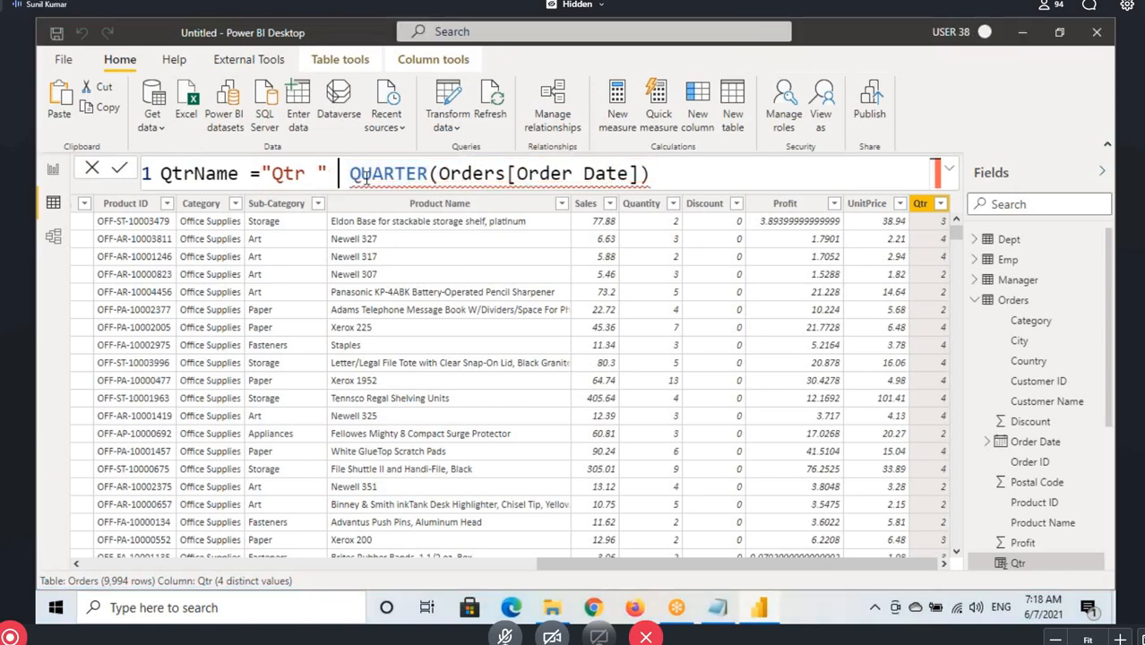
type("&")
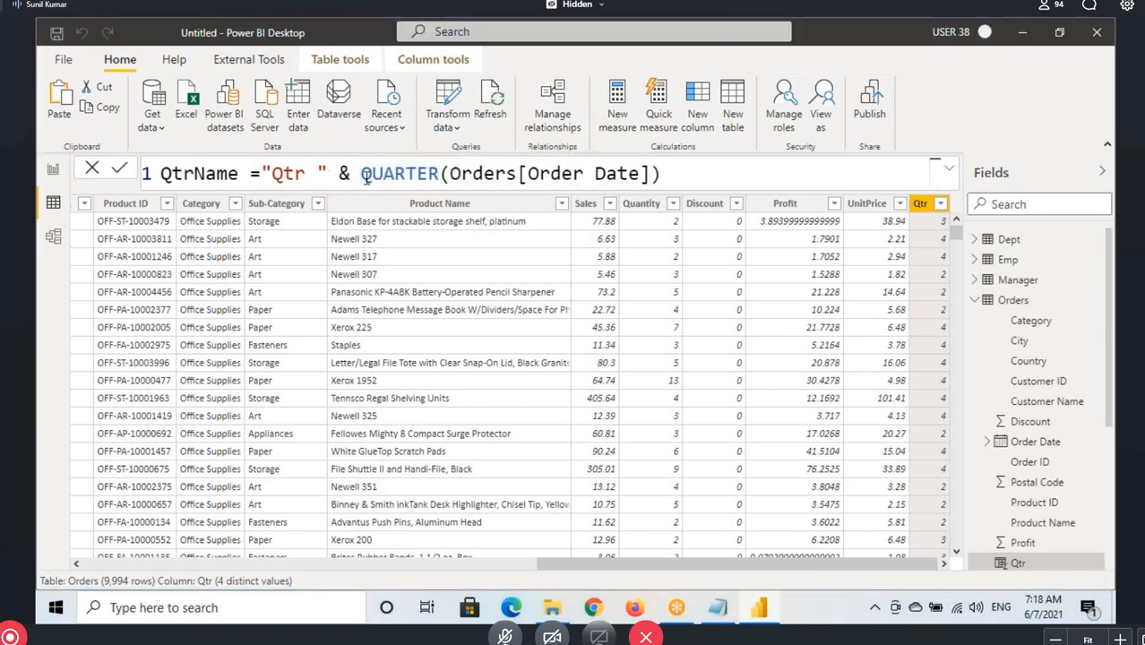
left_click(675, 174)
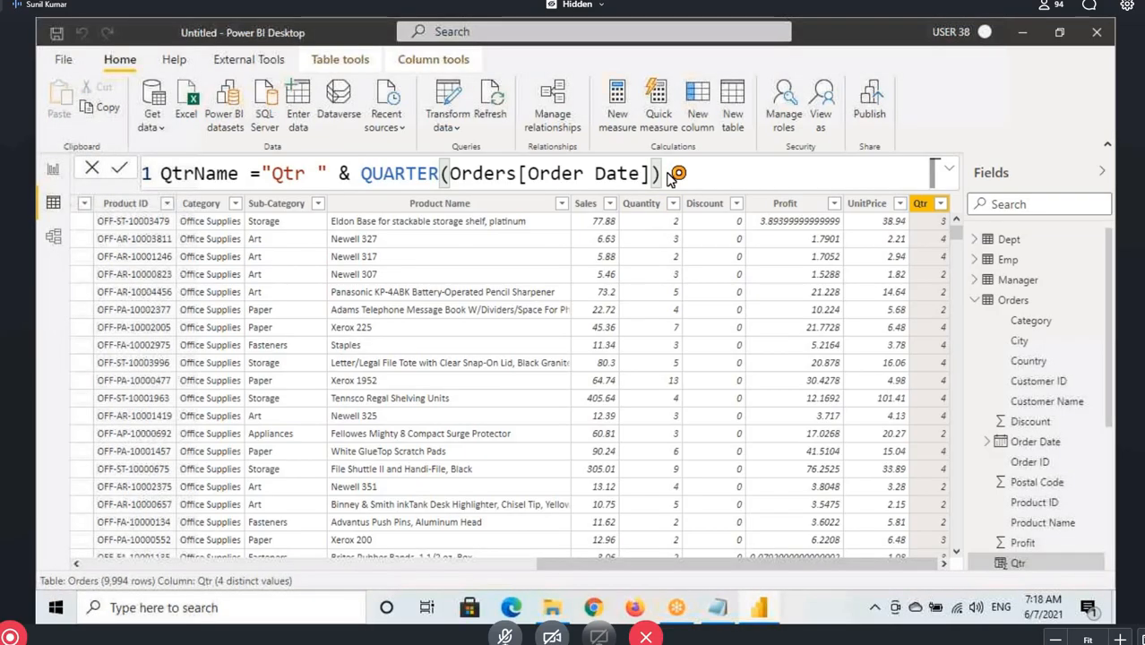
key("Return")
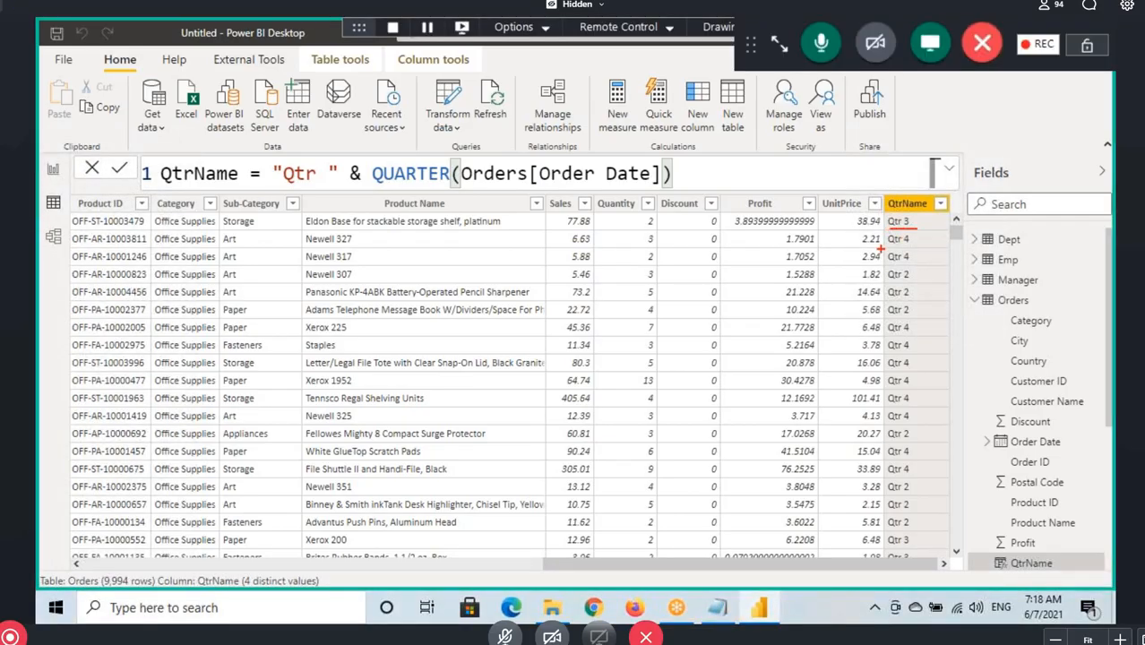
Mark the first QtrName values, the QUARTER expression, the ampersand and the "Qtr " text with drawings, and clear them
left_click_drag(926, 252, 876, 250)
left_click_drag(370, 160, 681, 199)
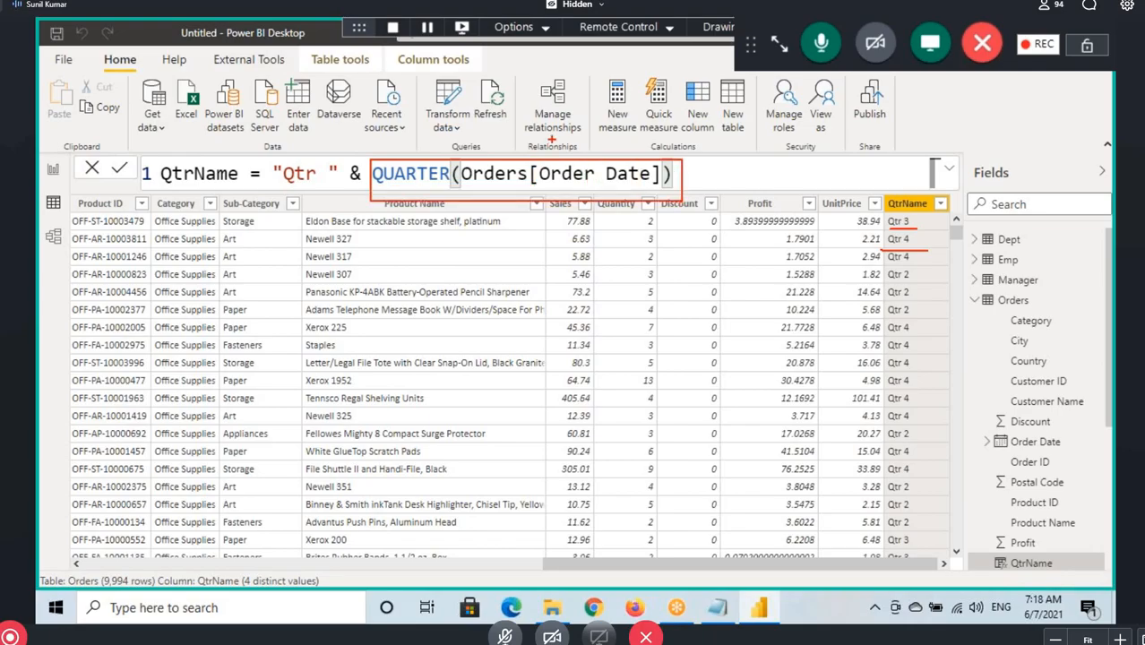
left_click_drag(358, 189, 358, 222)
left_click_drag(268, 150, 345, 192)
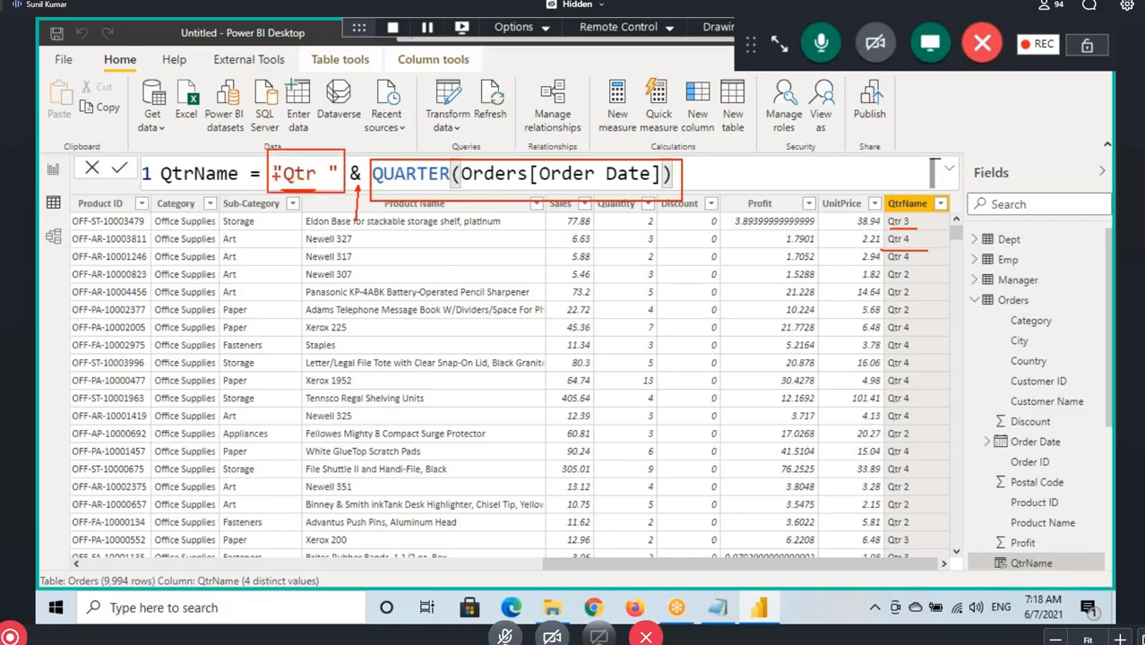
key("Escape")
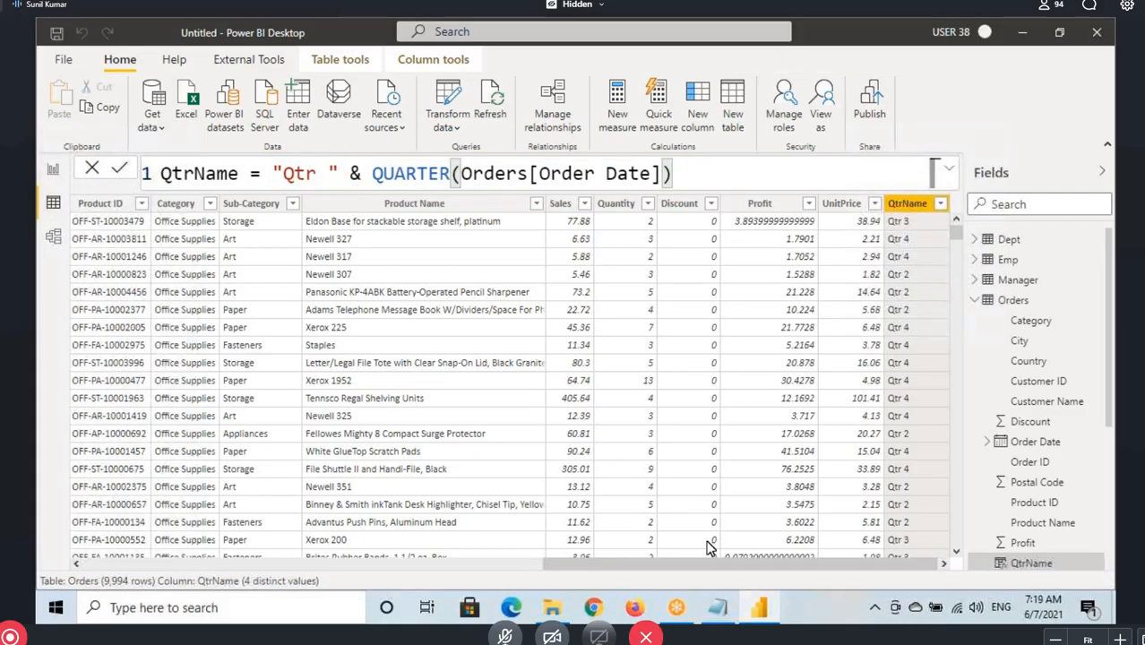
Switch to Notepad and review the Text Concatenation Operator and Logical Operators headings in the notes
left_click(722, 609)
left_click(220, 315)
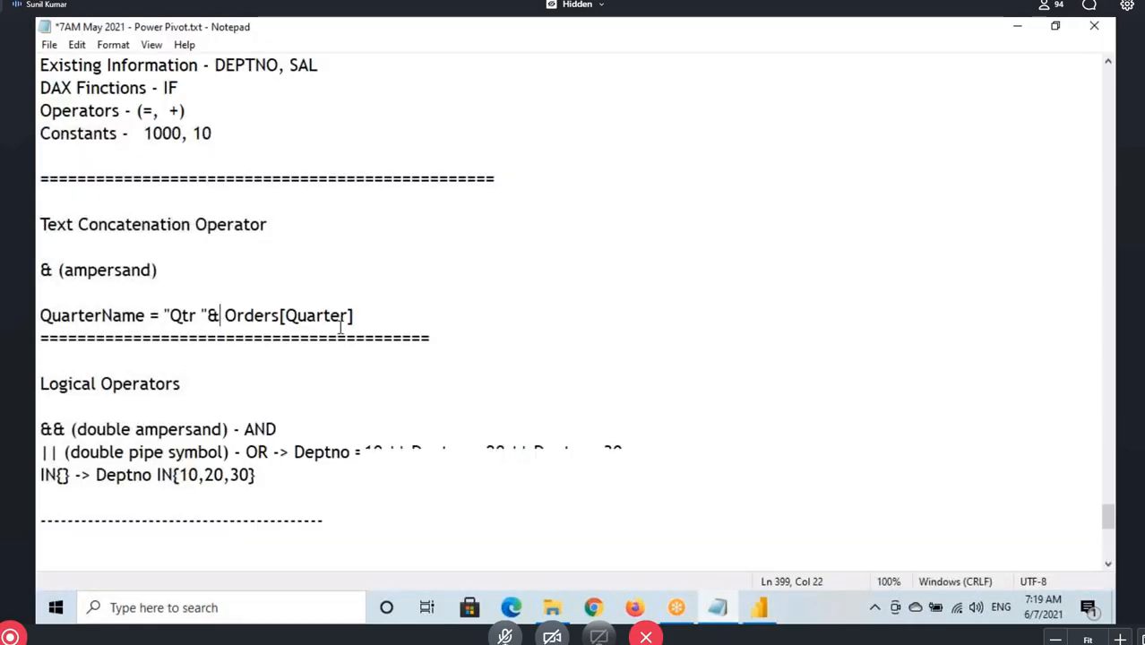
scroll(340, 327, "down", 2)
left_click_drag(40, 247, 193, 247)
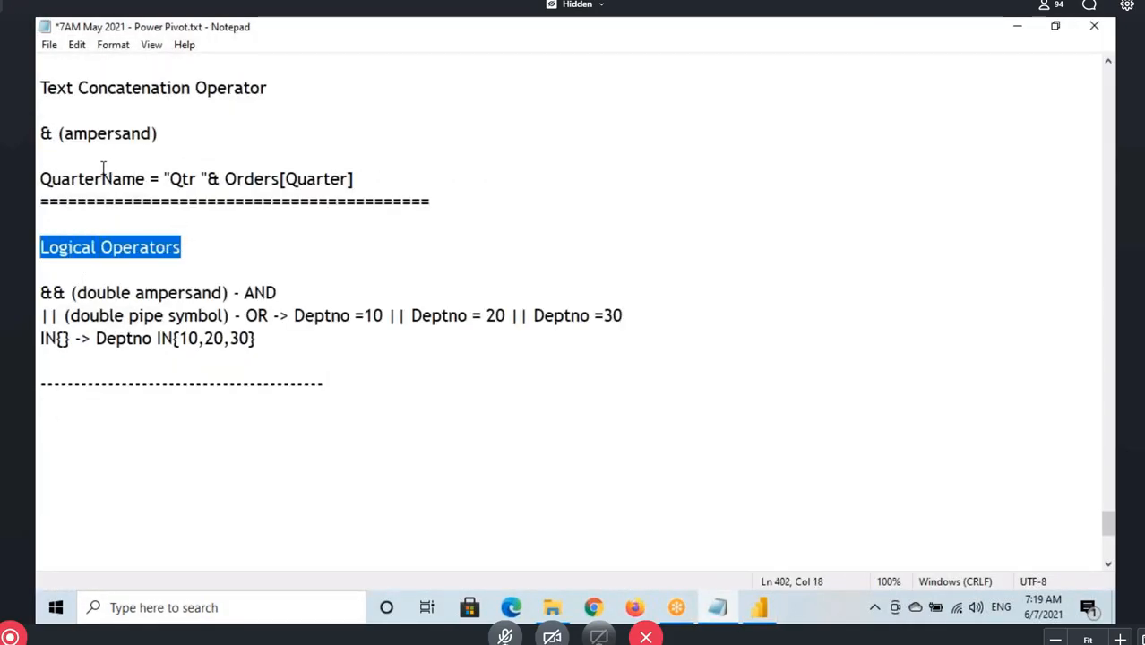
scroll(97, 166, "up", 1)
left_click_drag(56, 155, 268, 156)
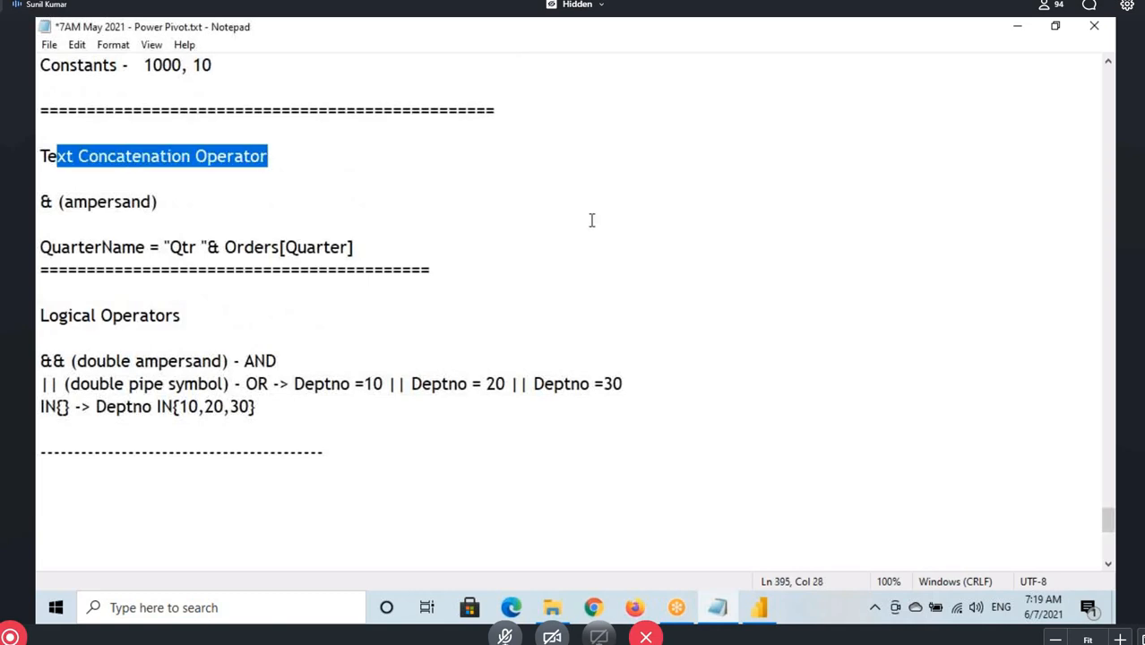
left_click_drag(40, 315, 181, 315)
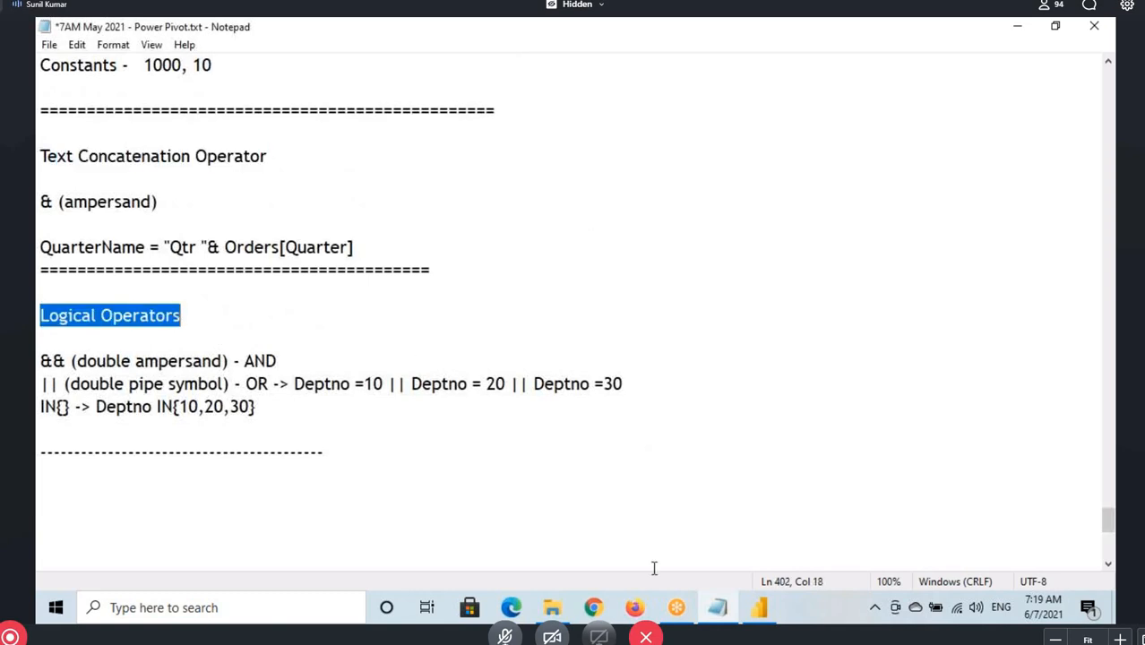
Switch to Power BI Desktop, show the Emp table, and mark the department 10, 20 and remaining salaries with boxes and a handwritten 1000
left_click(757, 607)
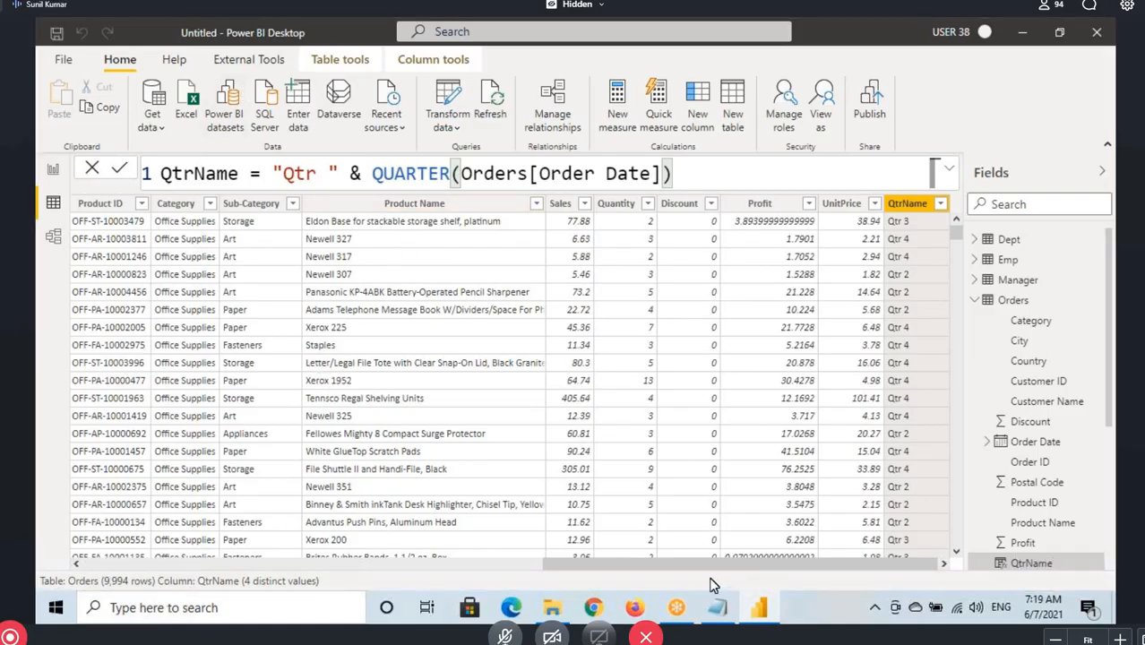
left_click(1007, 260)
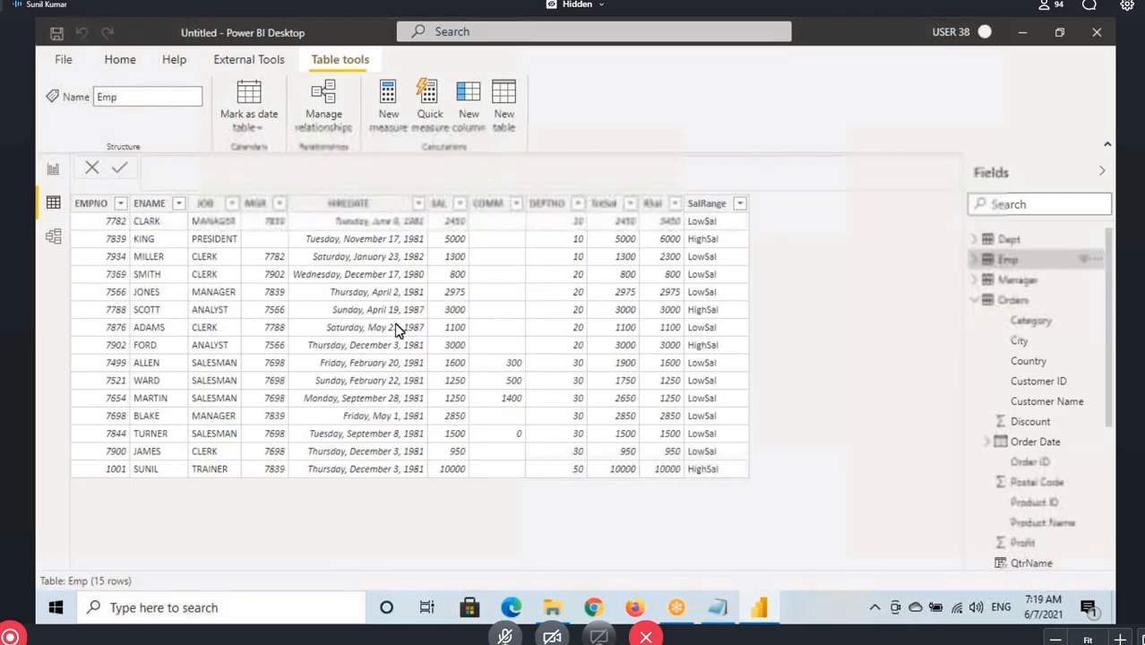
left_click(442, 204)
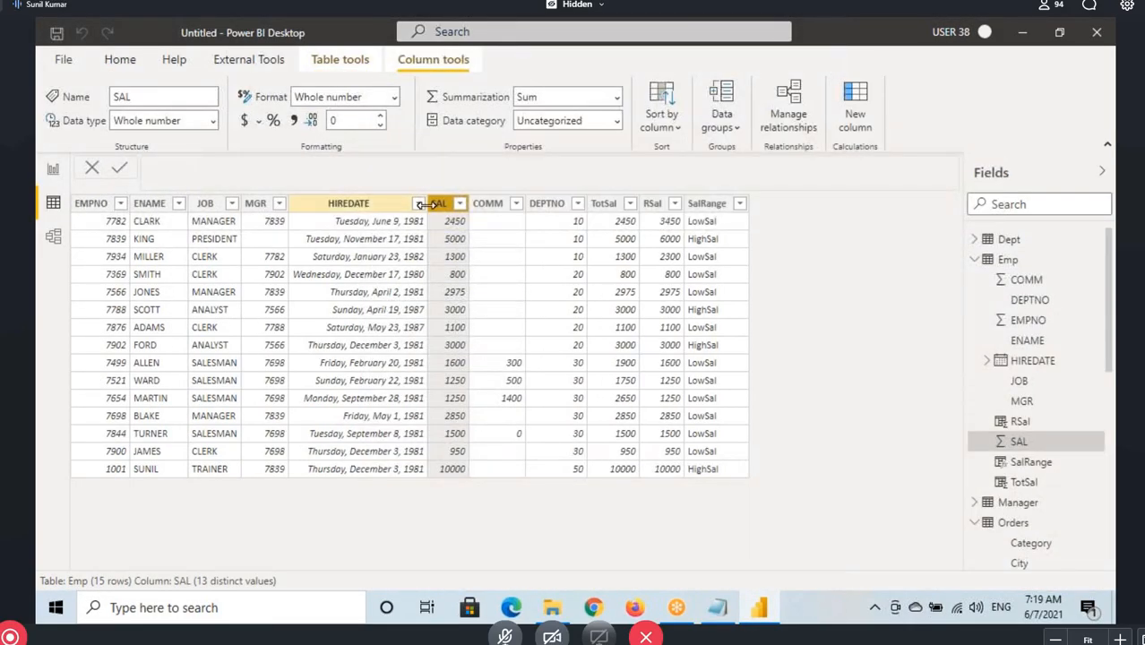
mouse_move(429, 216)
left_mouse_down()
mouse_move(478, 266)
mouse_move(459, 323)
mouse_move(469, 352)
mouse_move(589, 354)
left_mouse_up()
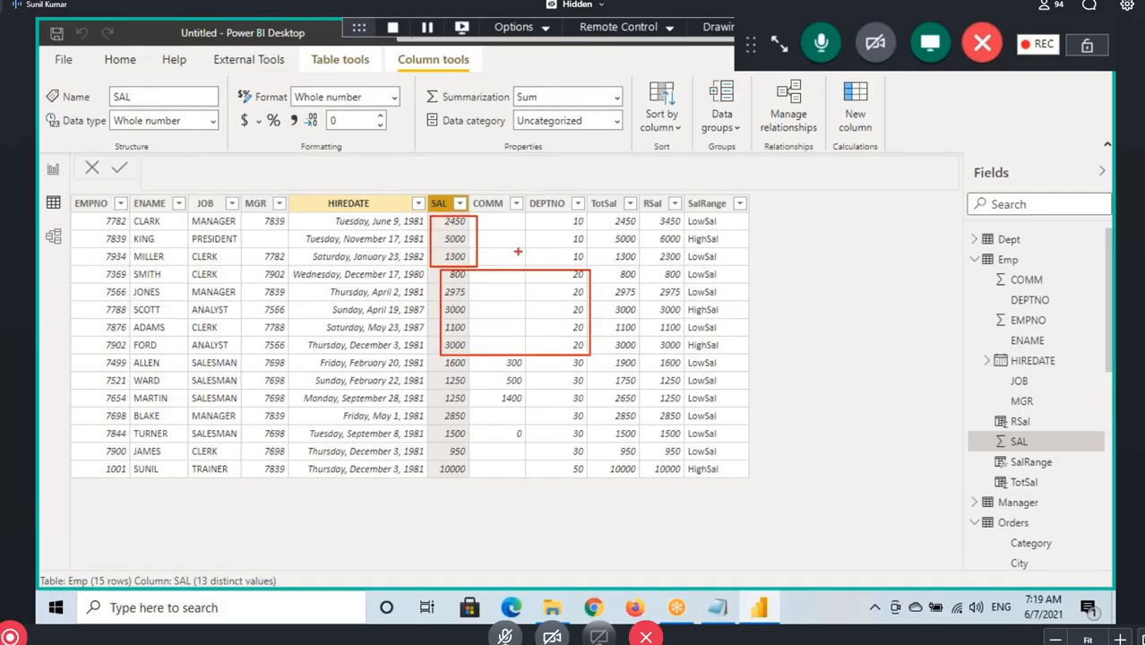
mouse_move(487, 239)
left_mouse_down()
mouse_move(627, 269)
mouse_move(634, 253)
left_mouse_up()
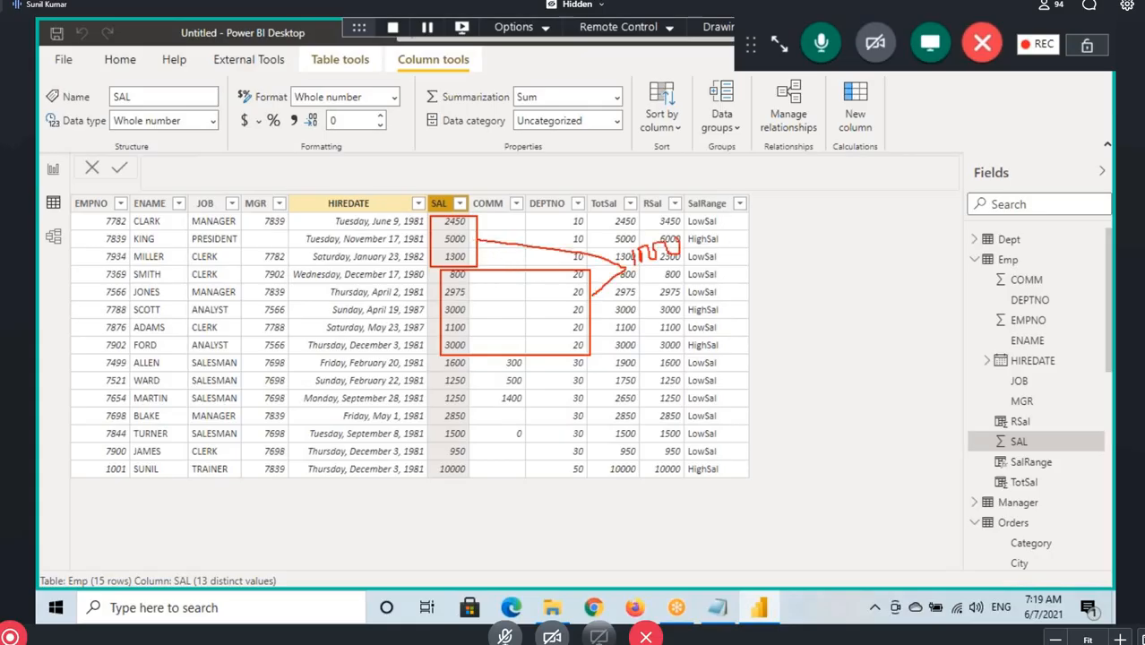
left_click_drag(439, 356, 477, 471)
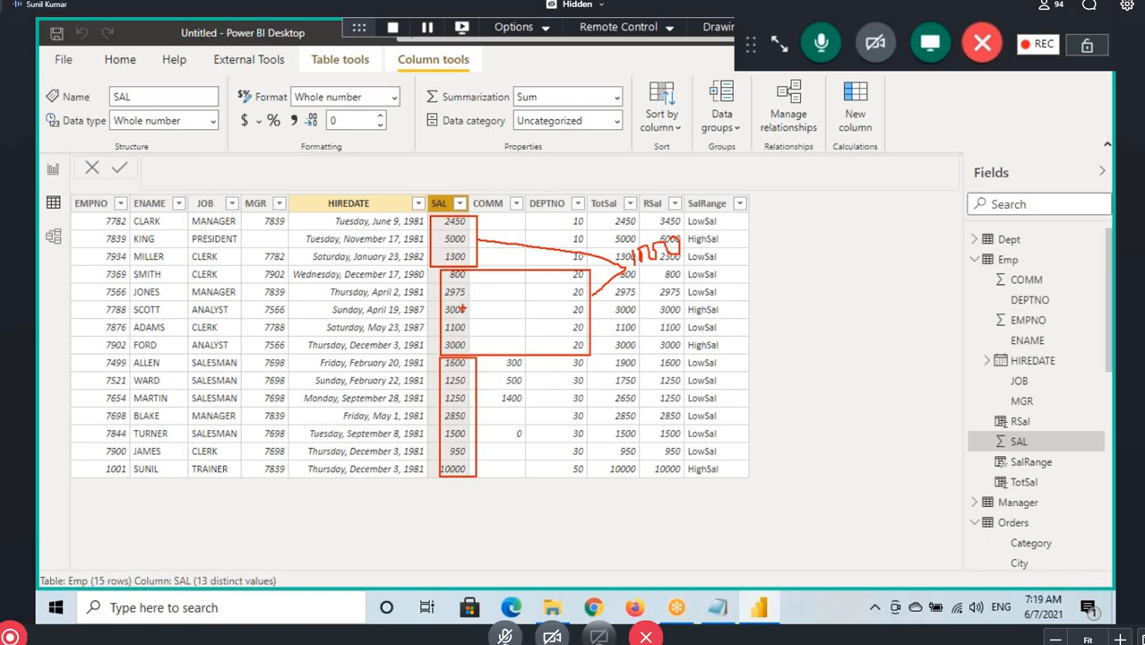
Add a new calculated column to the Emp table and name it RSal10&20
left_click(1002, 259)
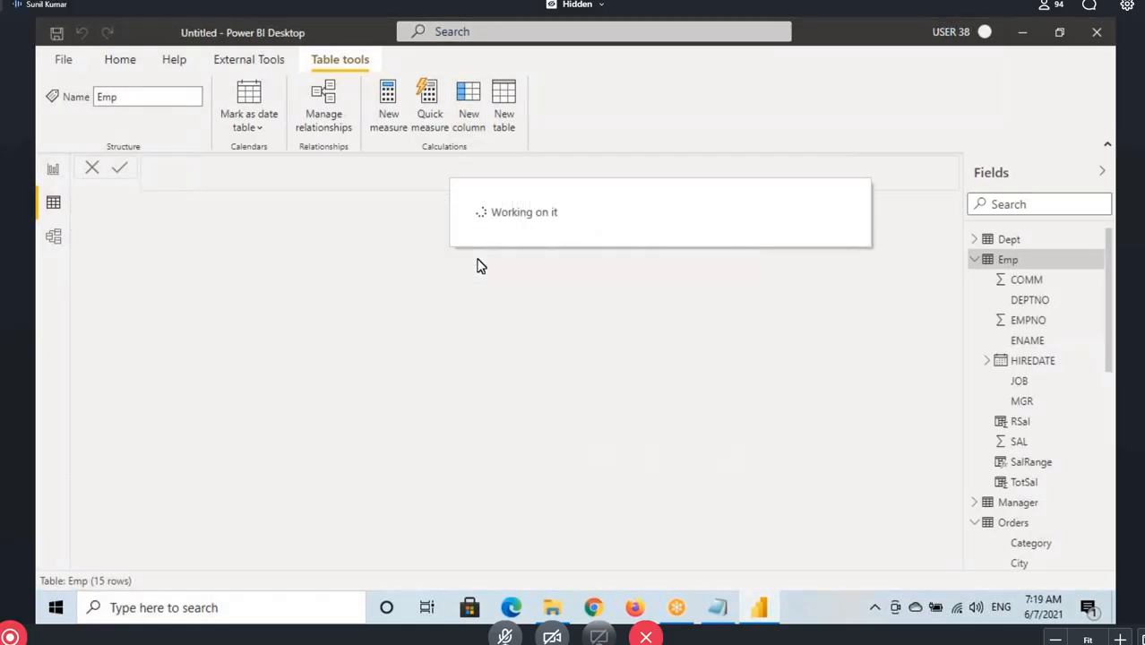
left_click(210, 177)
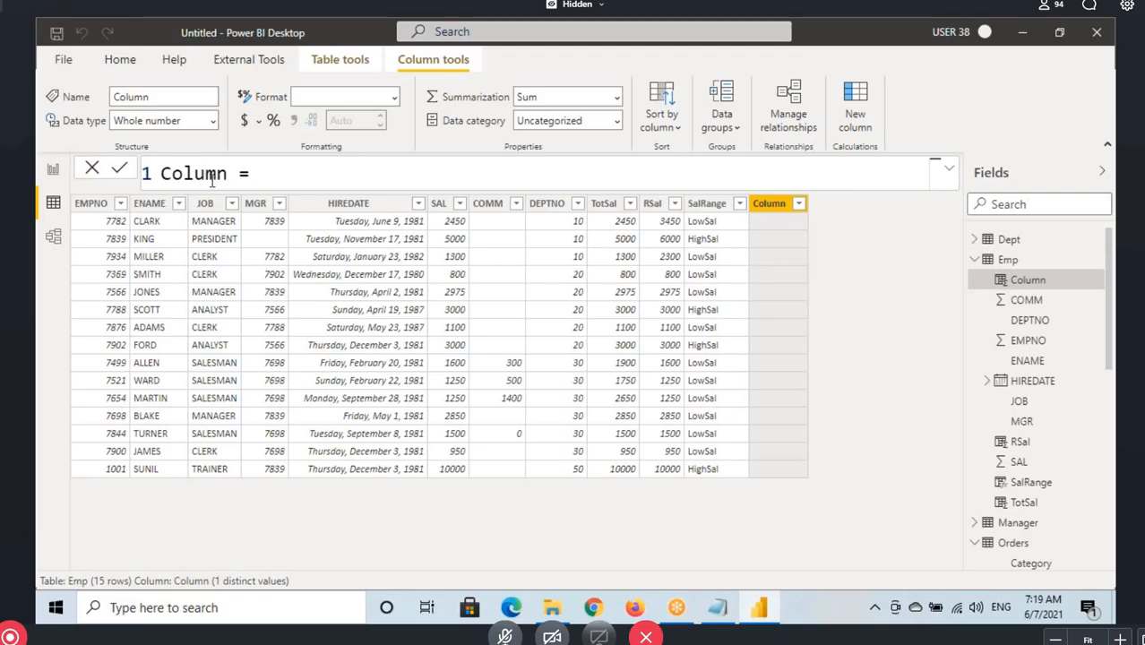
double_click(205, 172)
type("RSal")
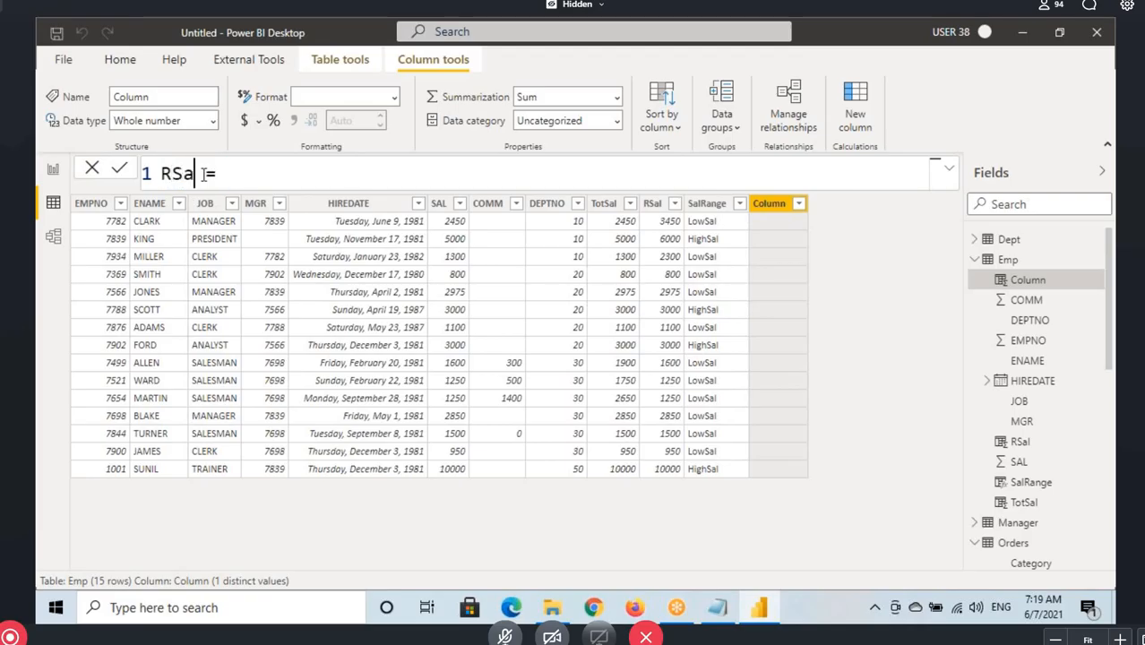
type("10")
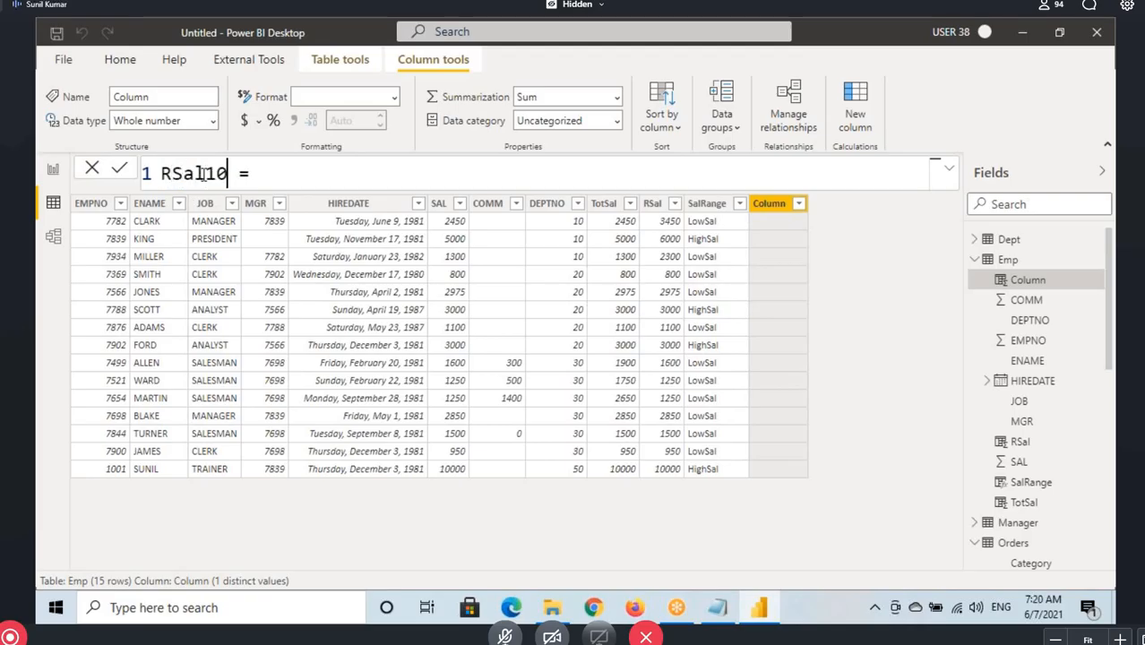
type("&")
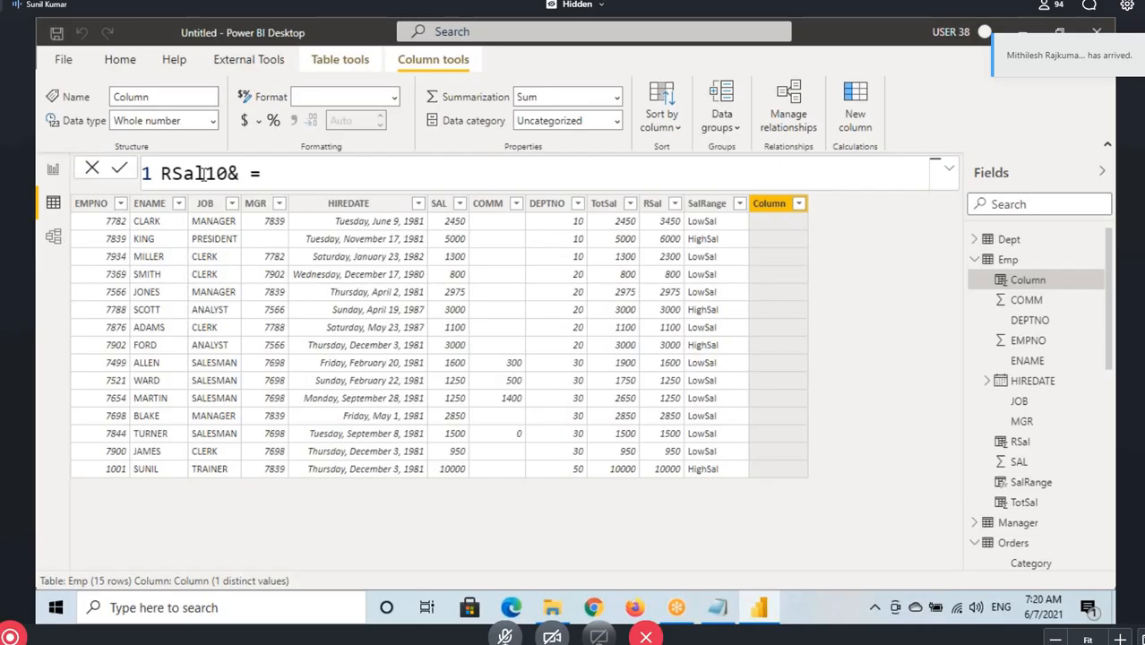
type("20")
left_click_drag(173, 175, 265, 174)
left_click(263, 173)
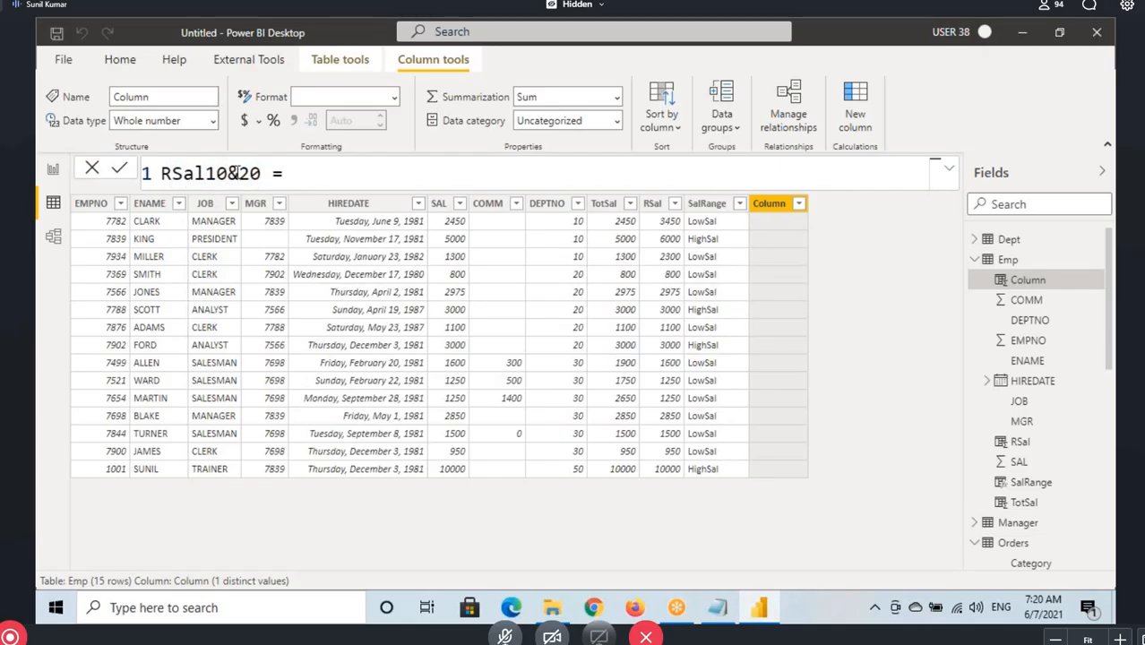
left_click(237, 175)
left_click(269, 177)
left_click_drag(162, 175, 261, 176)
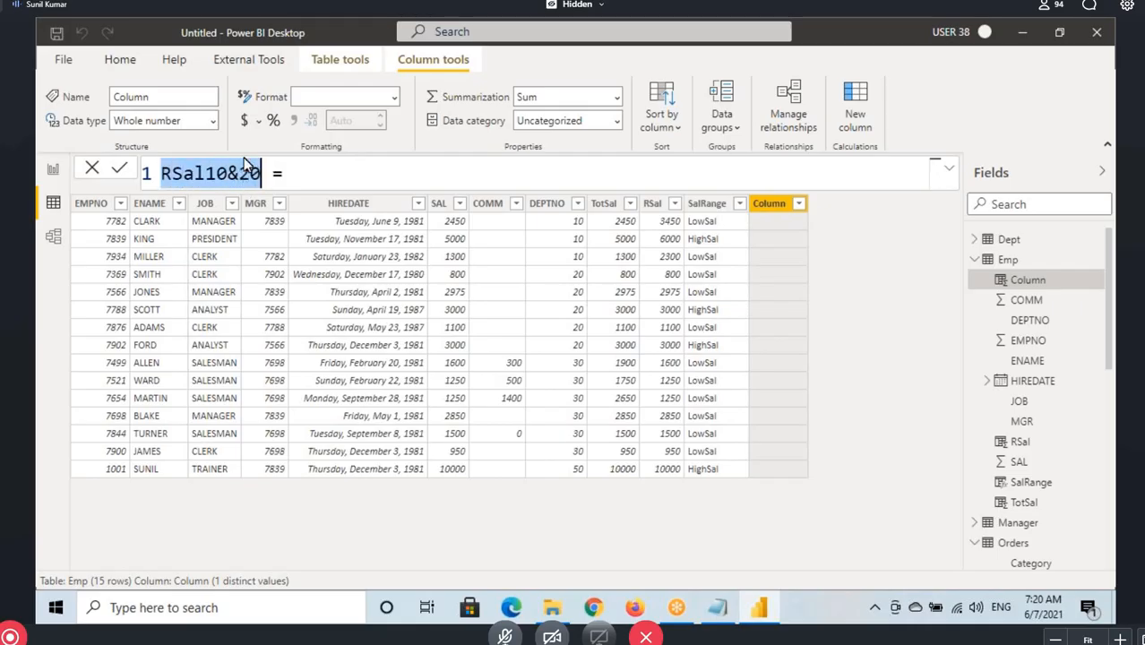
Start the RSal10&20 formula with an IF function that tests Emp[DEPTNO]=10
left_click(312, 177)
type("IF(")
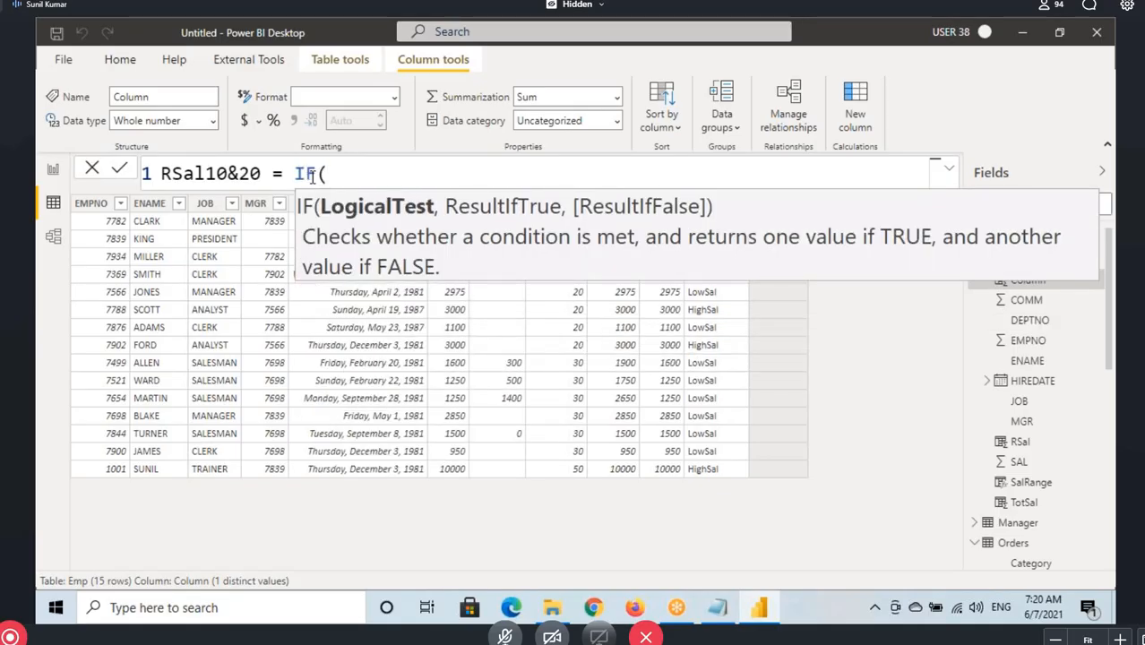
type("deptno")
key("Tab")
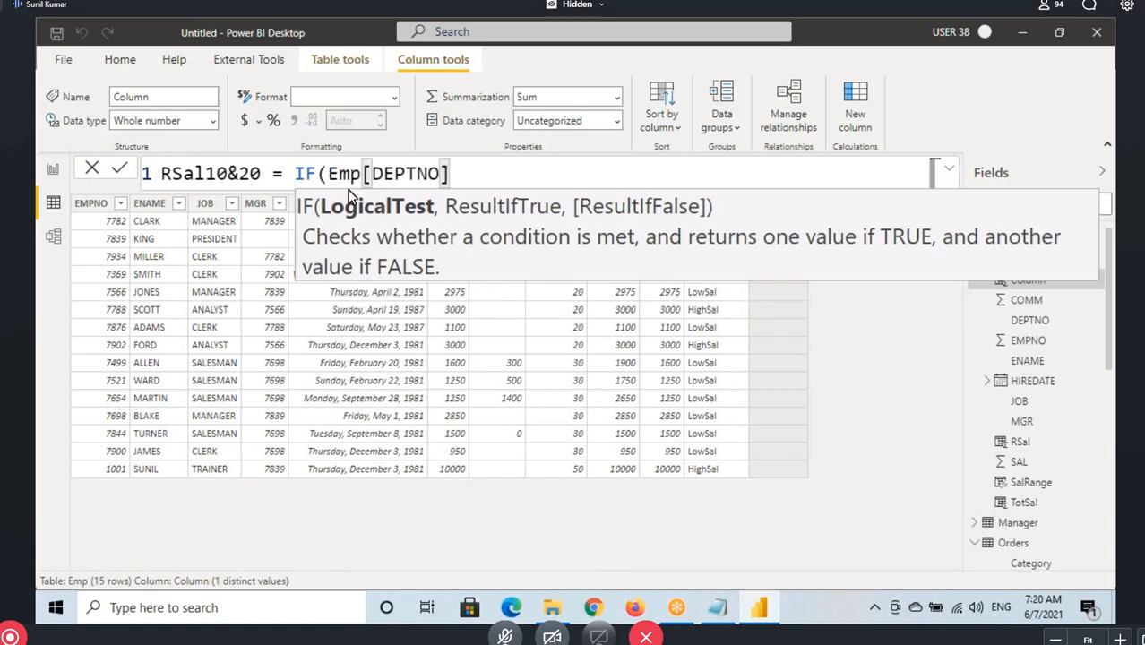
type("=10")
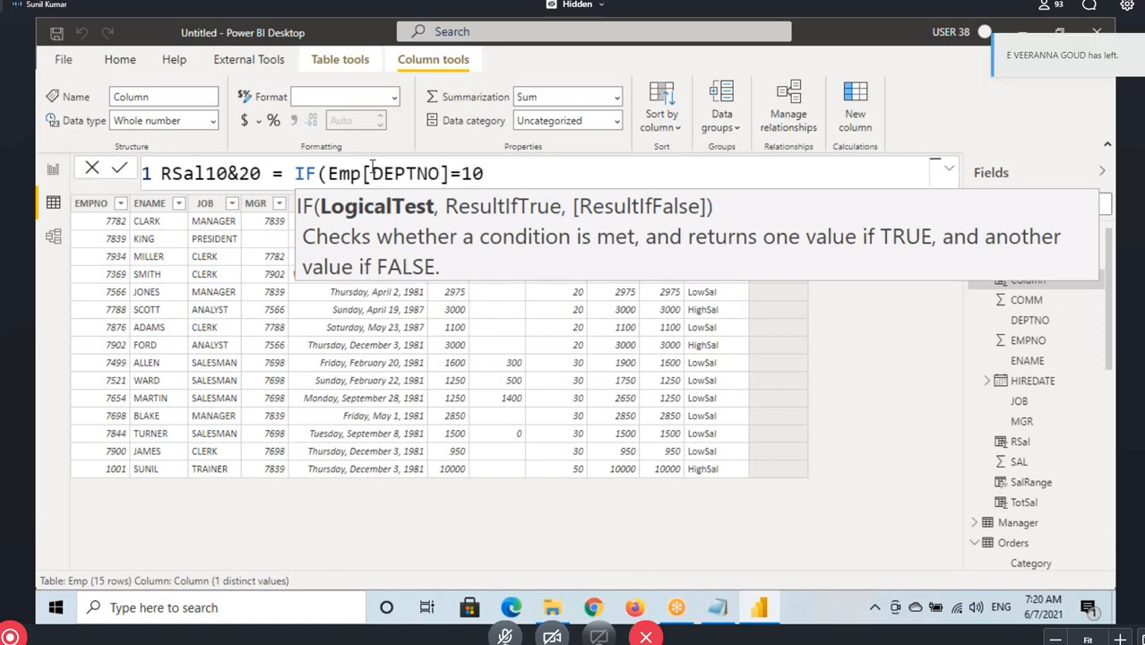
left_click_drag(350, 175, 485, 174)
left_click(496, 172)
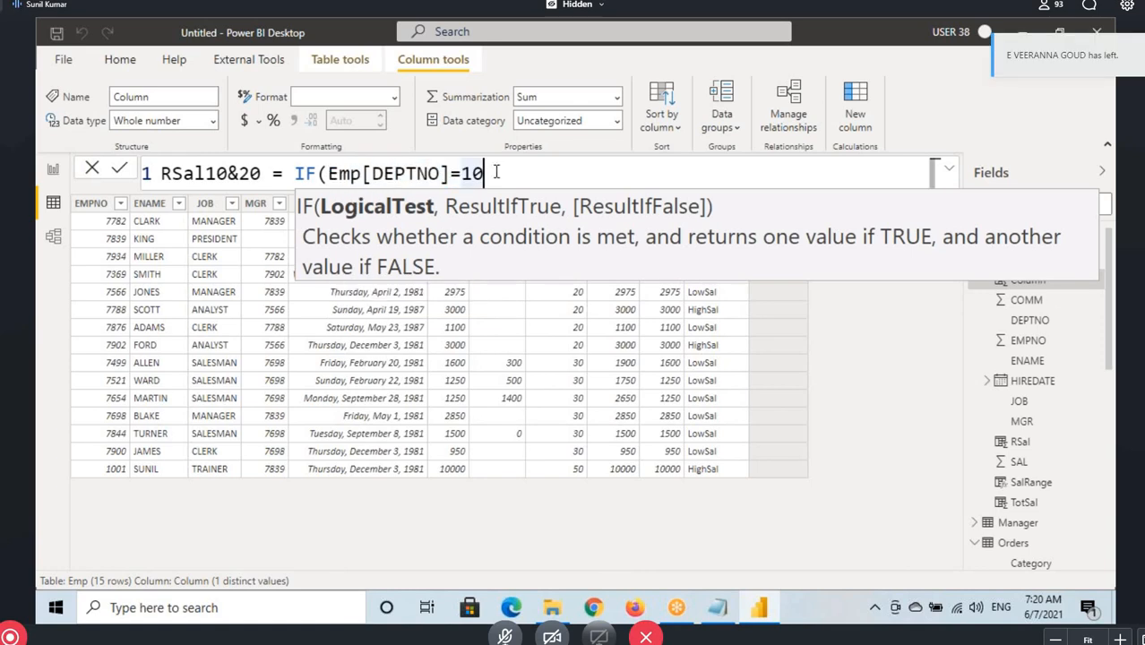
Complete the IF with Emp[SAL]+1000 as the true result and Emp[SAL] as the false result, and commit the formula
type(",sa")
key("Tab")
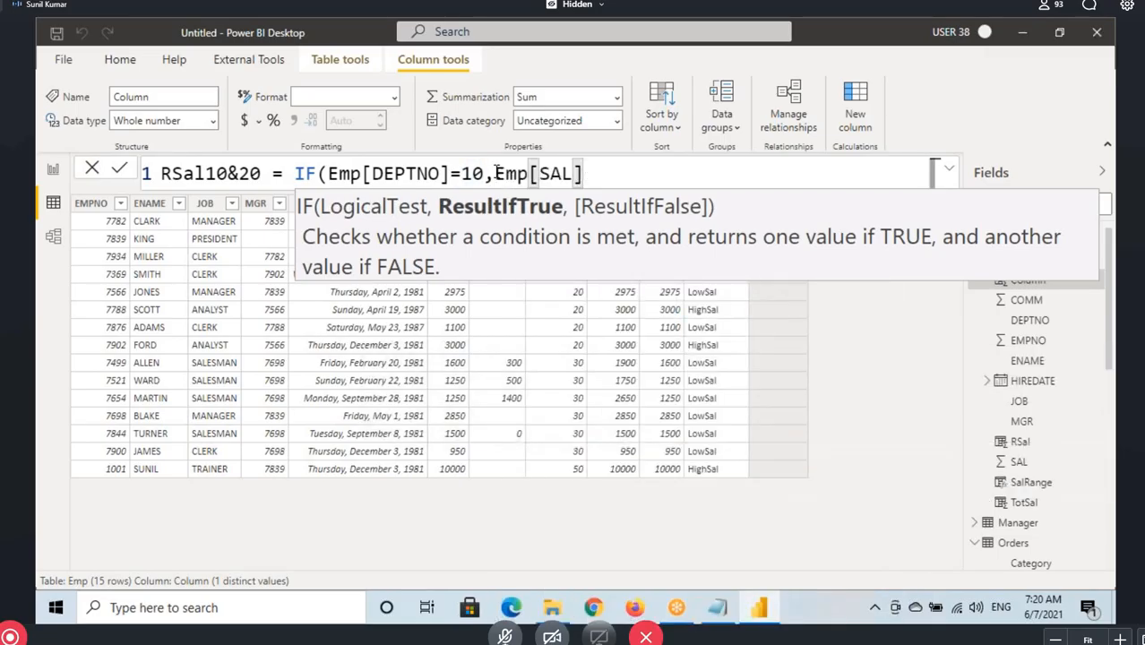
type("+1000")
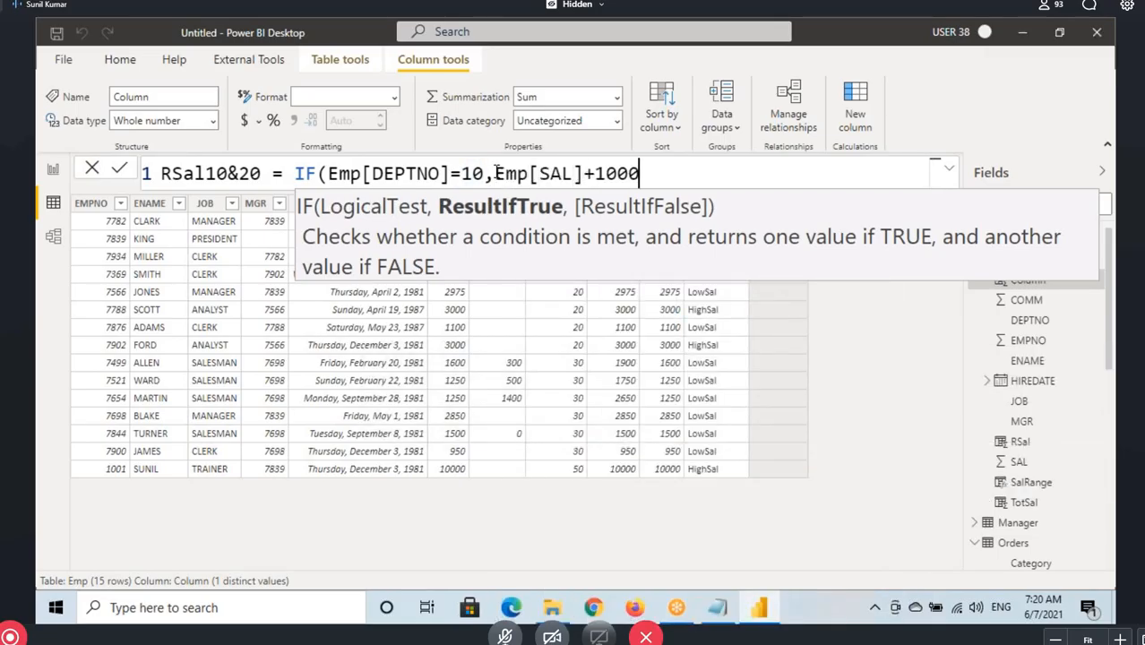
type(",sa")
key("Tab")
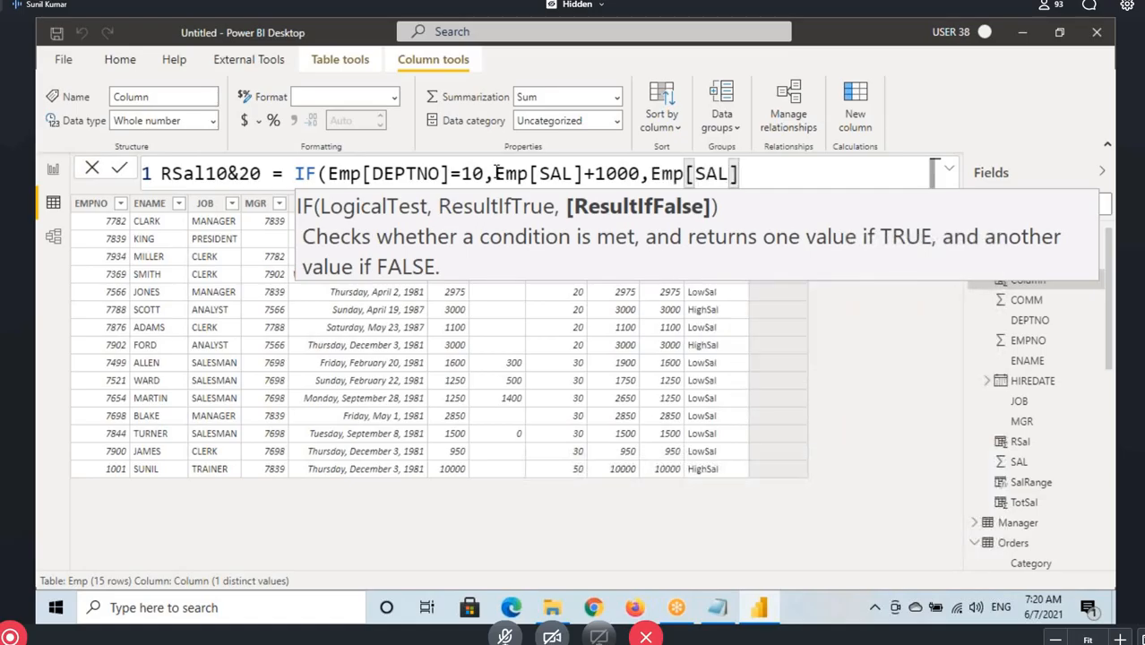
type(")")
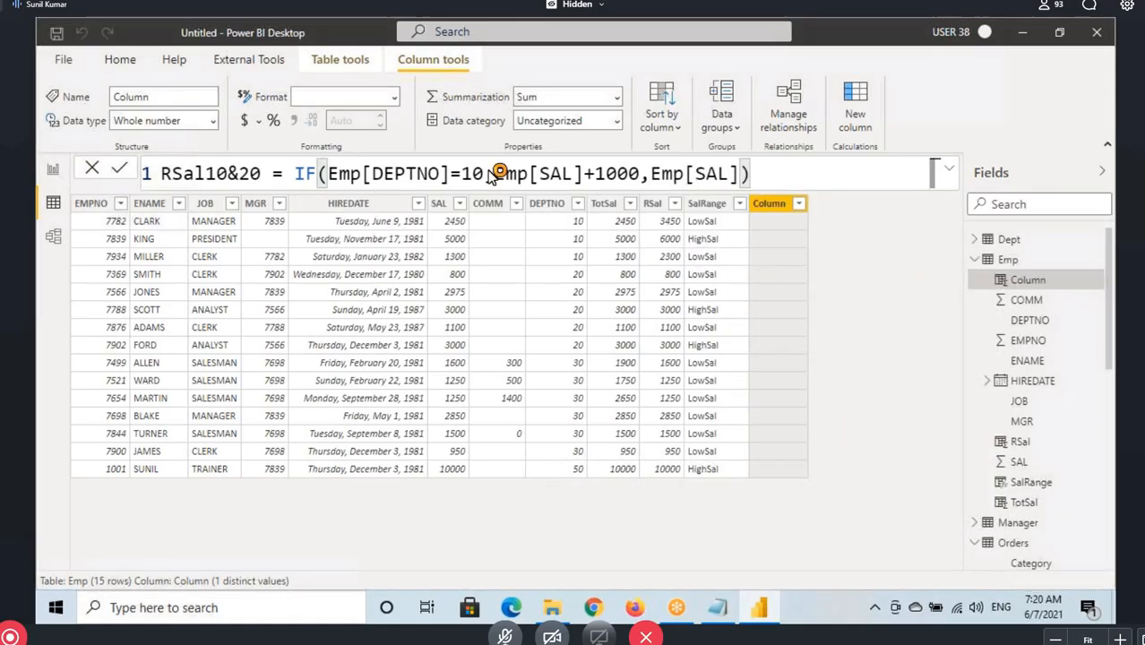
key("Return")
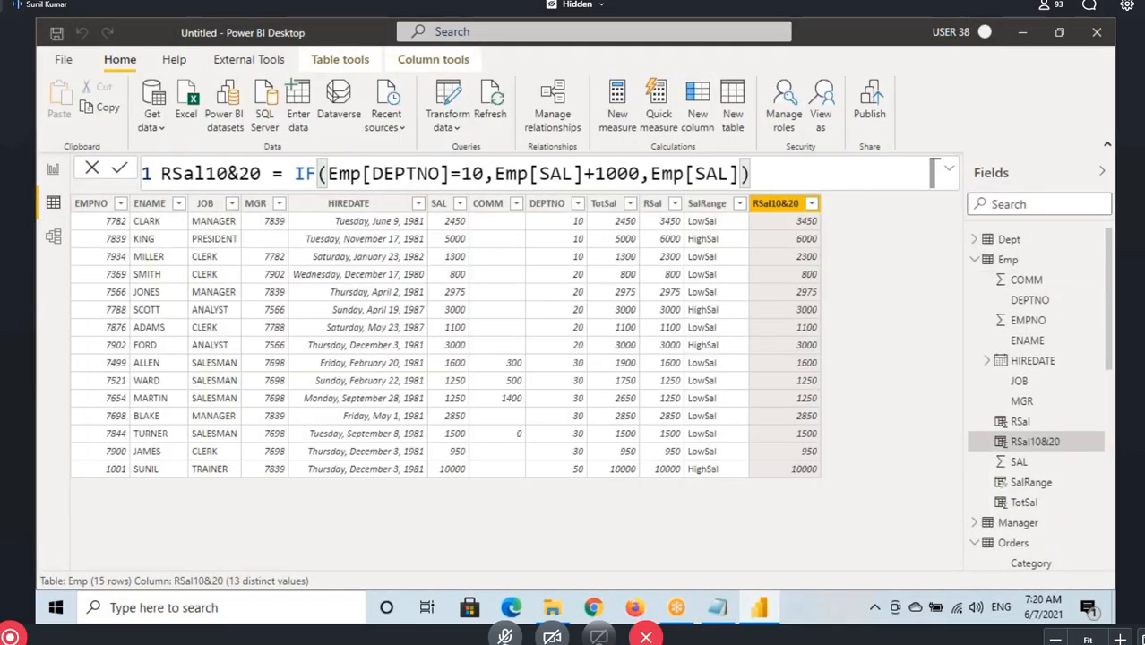
Box the Emp[DEPTNO]=10 condition and mark the 10 and 20 in the column name with drawings
left_click_drag(326, 165, 483, 185)
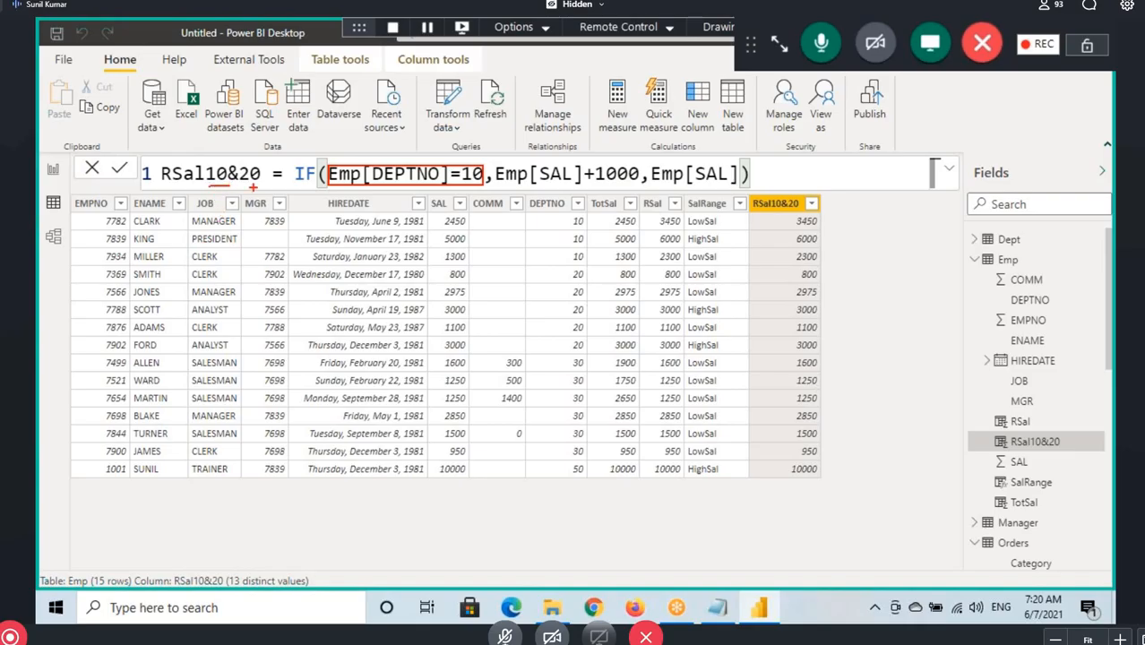
left_click_drag(251, 184, 258, 226)
Switch to Notepad and copy the || (OR) operator from the Logical Operators notes
left_click(719, 608)
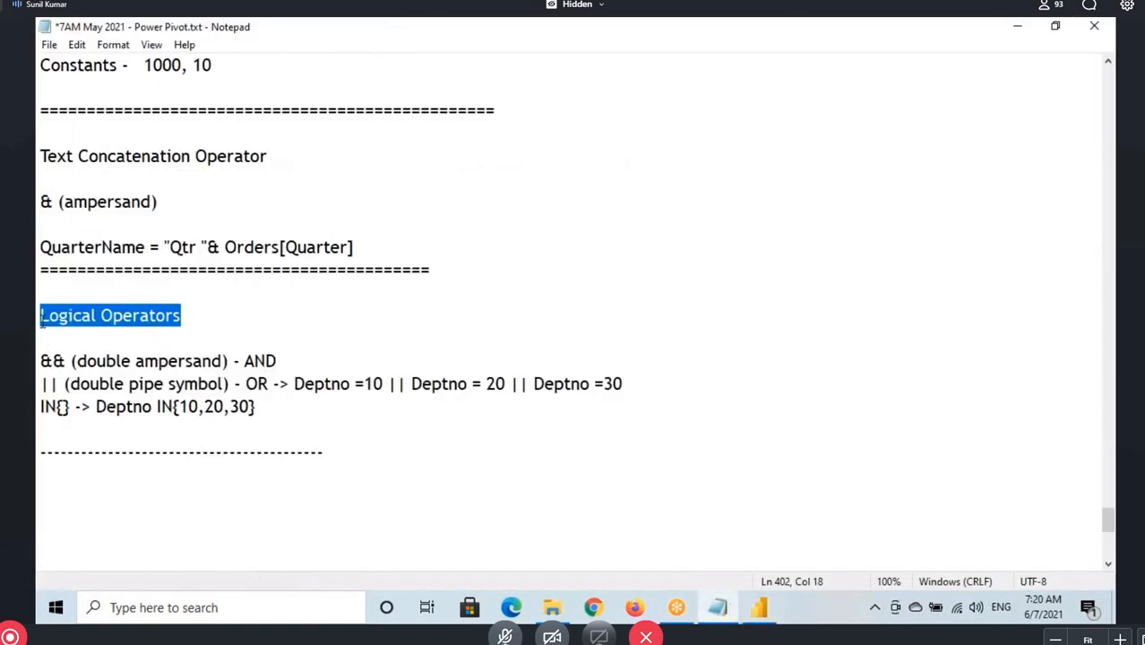
left_click_drag(42, 316, 170, 323)
left_click_drag(42, 383, 59, 384)
key("ctrl+c")
left_click(43, 383)
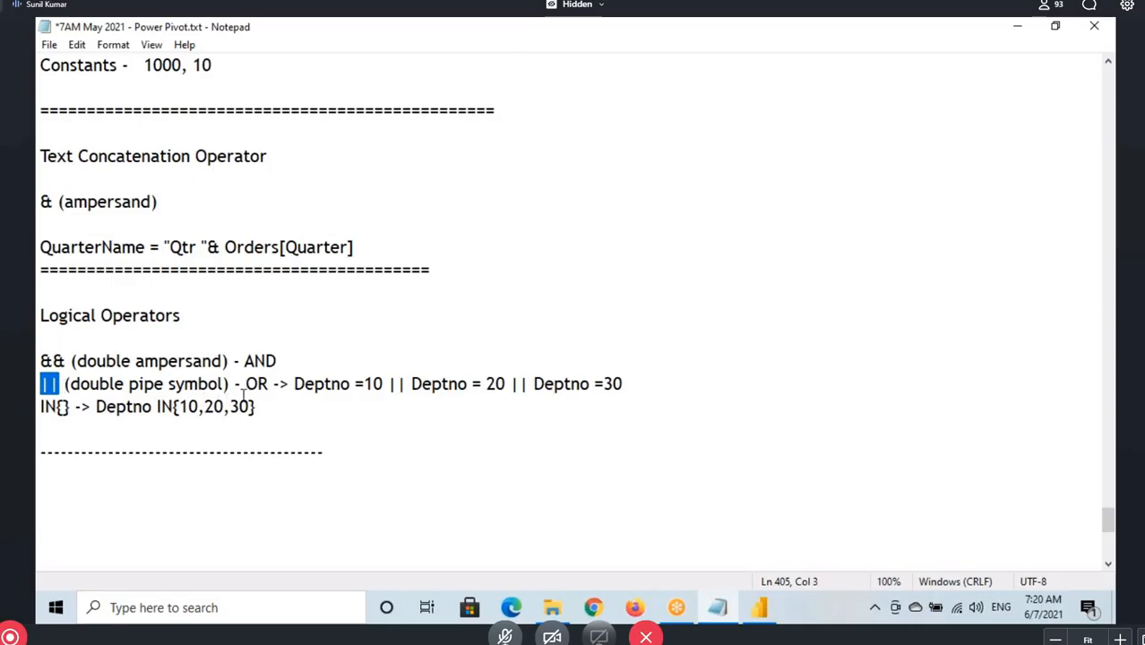
left_click_drag(245, 384, 281, 383)
left_click_drag(42, 385, 70, 385)
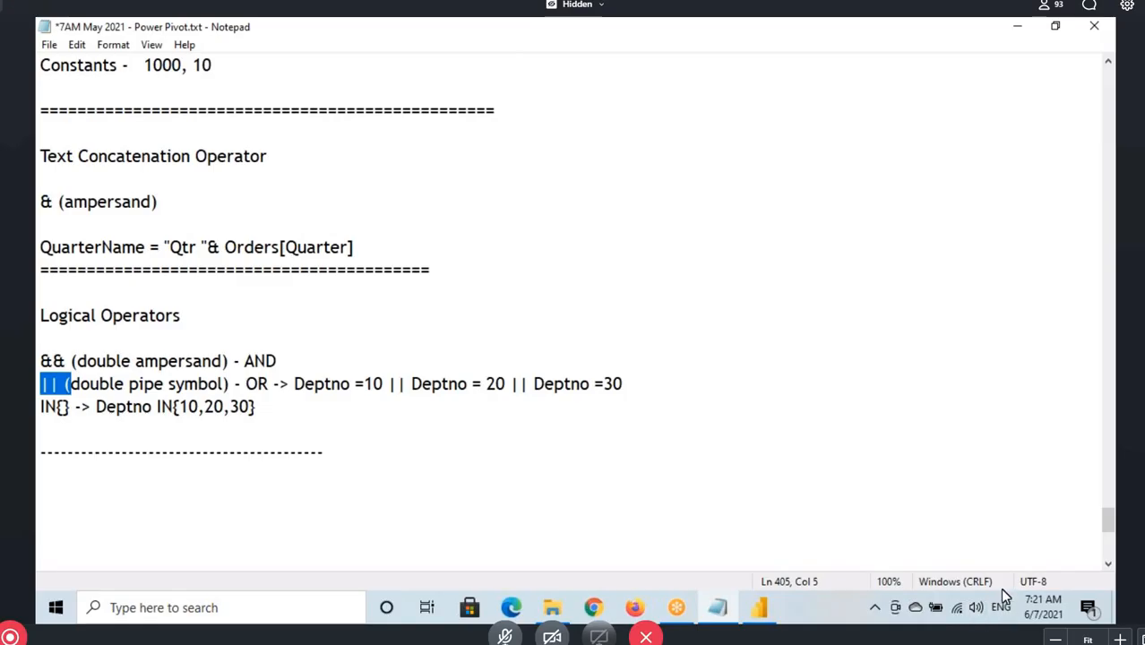
Switch to Power BI Desktop and extend the RSal10&20 IF condition with || Emp[DEPTNO]=20
left_click(759, 607)
left_click(481, 174)
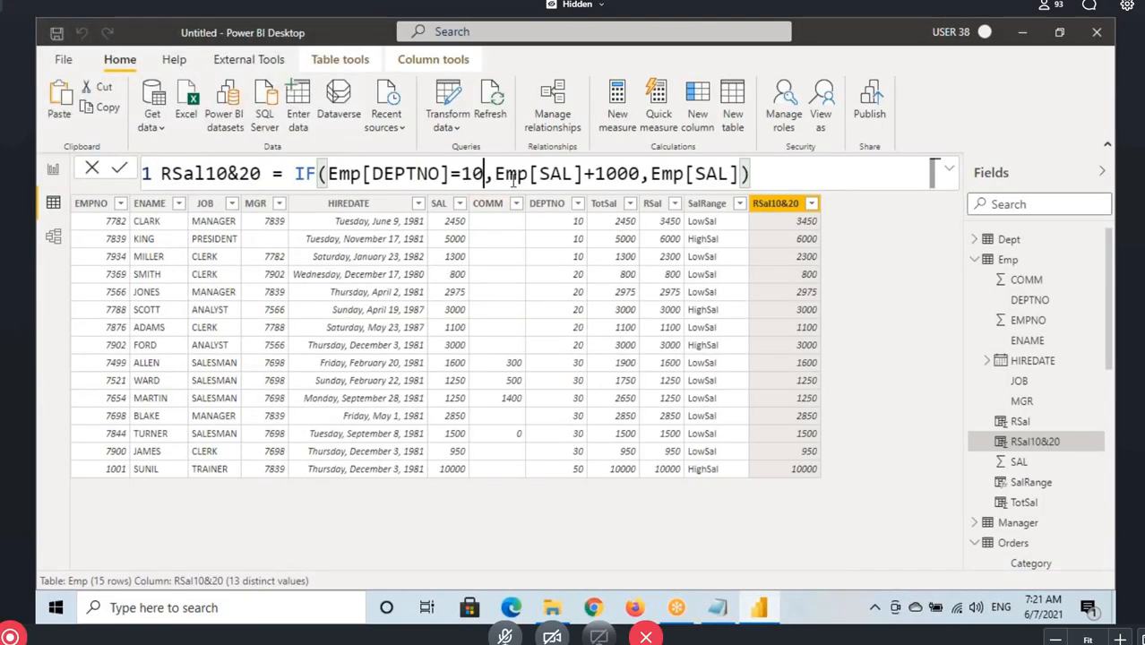
key("ctrl+v")
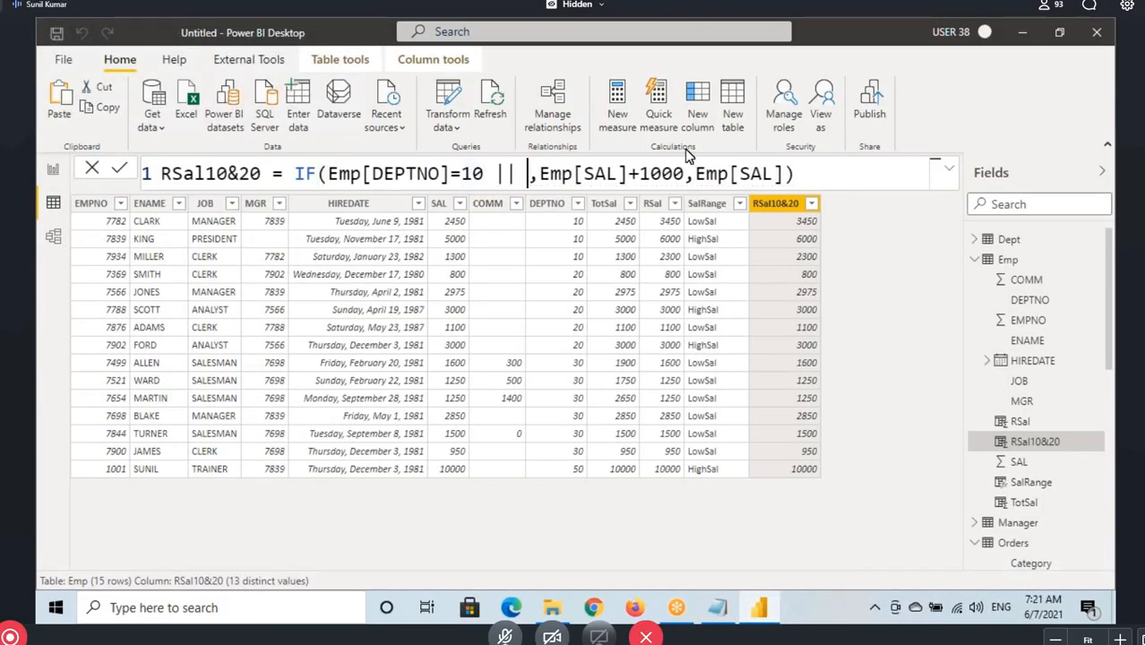
left_click_drag(337, 174, 485, 173)
left_click(516, 174)
type("DEptno")
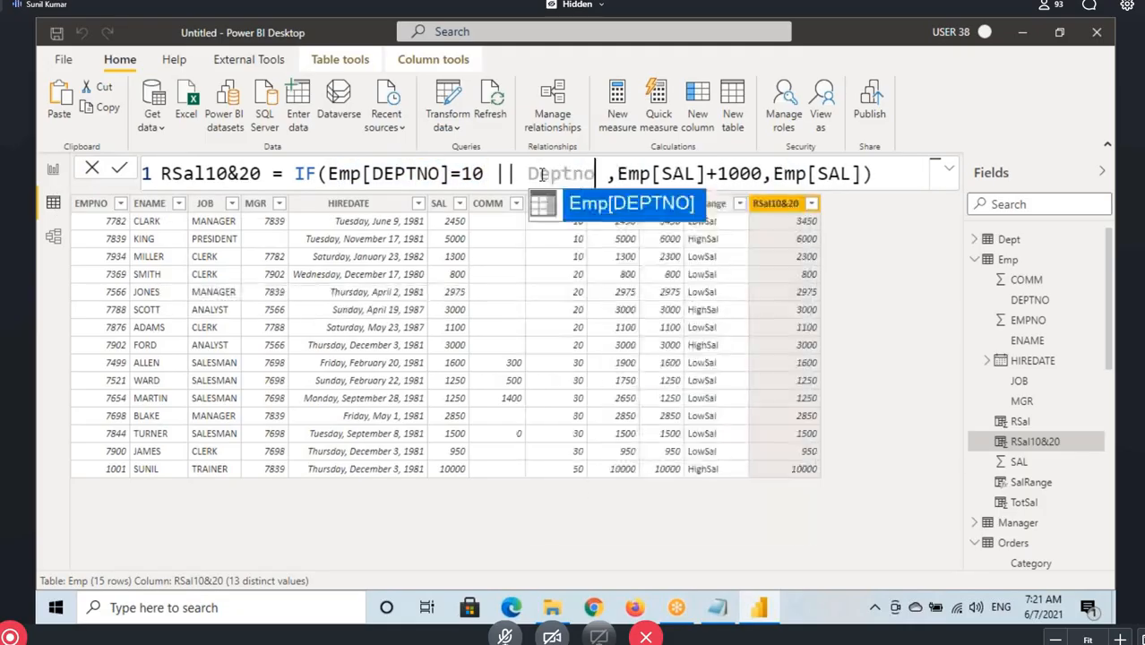
key("Tab")
type("=20")
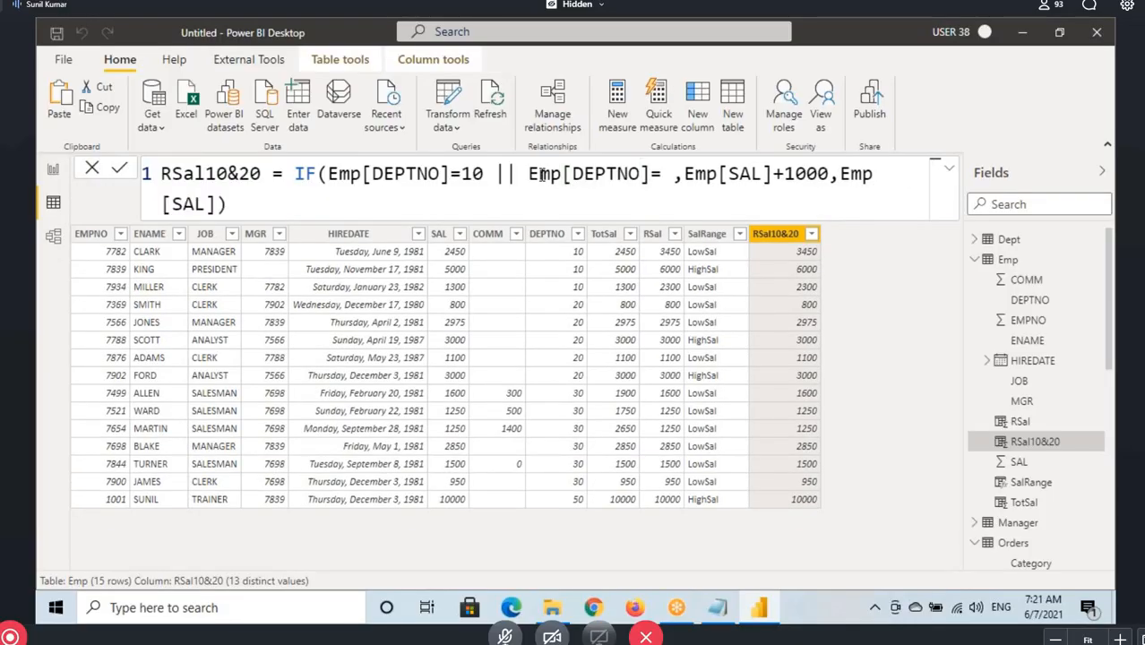
key("ctrl+End")
type(")")
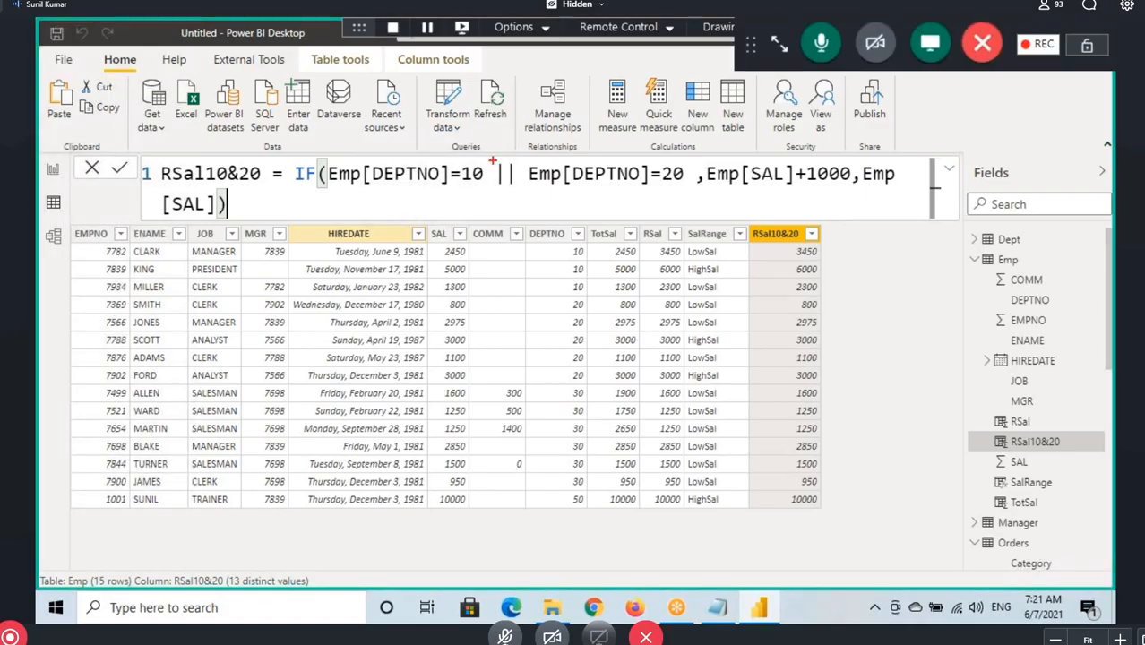
Box the || operator and mark both DEPTNO conditions around it with underlines and arrows
left_click_drag(491, 162, 521, 191)
mouse_move(405, 186)
left_mouse_down()
mouse_move(446, 186)
mouse_move(455, 215)
mouse_move(465, 201)
left_mouse_up()
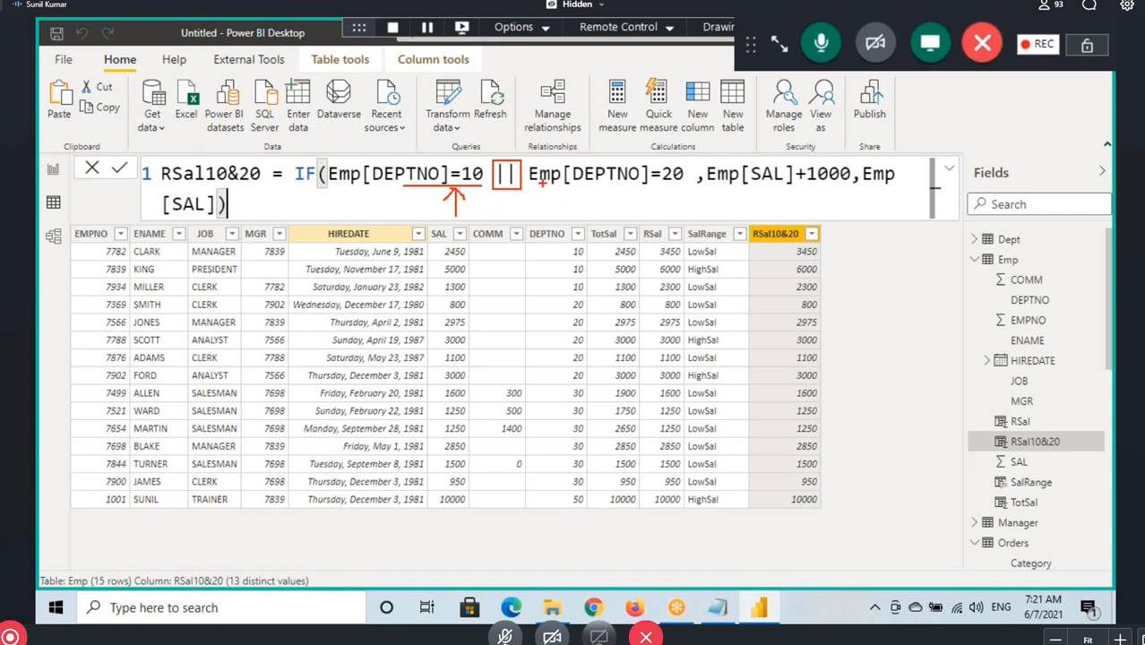
mouse_move(550, 187)
left_mouse_down()
mouse_move(661, 188)
mouse_move(635, 211)
left_mouse_up()
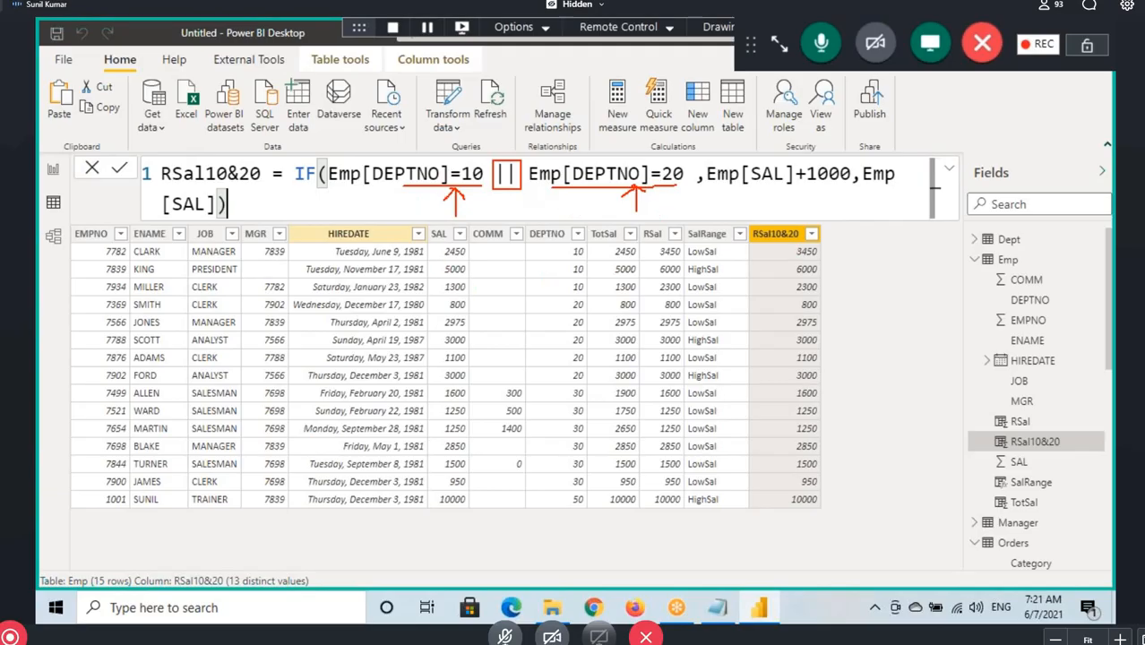
Mark the department 10 salaries, the department 20 rows and the IF condition with drawings, and clear them
left_click_drag(437, 250, 478, 296)
left_click_drag(773, 252, 833, 291)
mouse_move(441, 299)
left_mouse_down()
mouse_move(733, 364)
mouse_move(821, 371)
mouse_move(830, 383)
left_mouse_up()
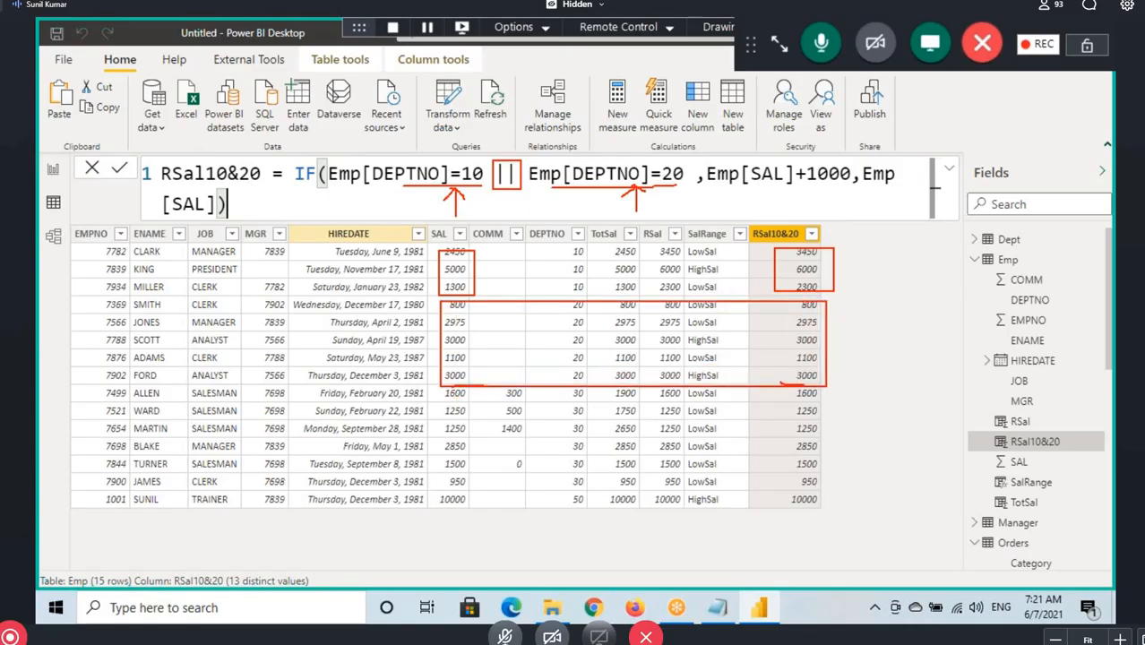
left_click_drag(824, 383, 839, 385)
left_click_drag(277, 116, 325, 163)
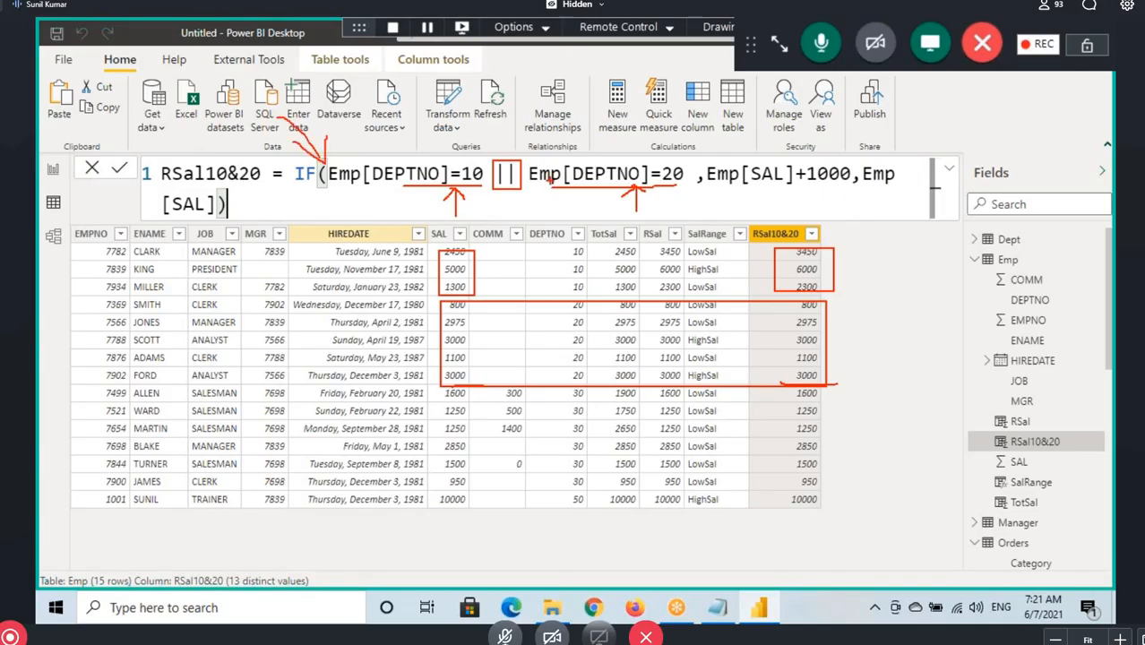
left_click_drag(591, 186, 640, 183)
key("Escape")
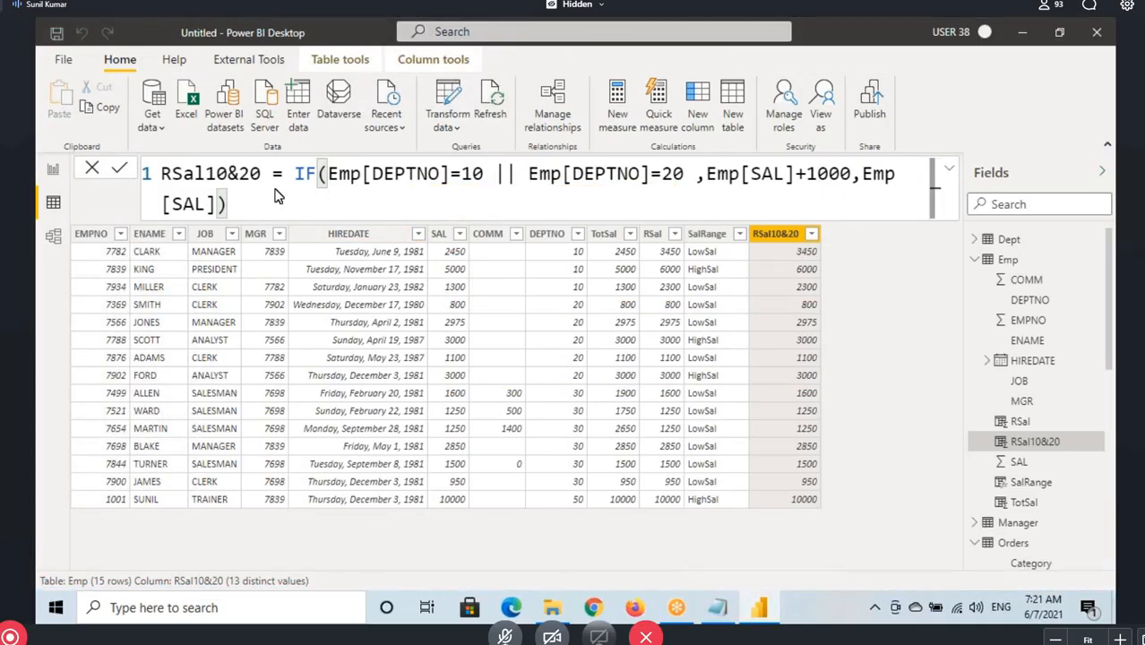
Commit the extended RSal10&20 formula and box the department 10 and 20 rows from SAL to RSal10&20
key("Return")
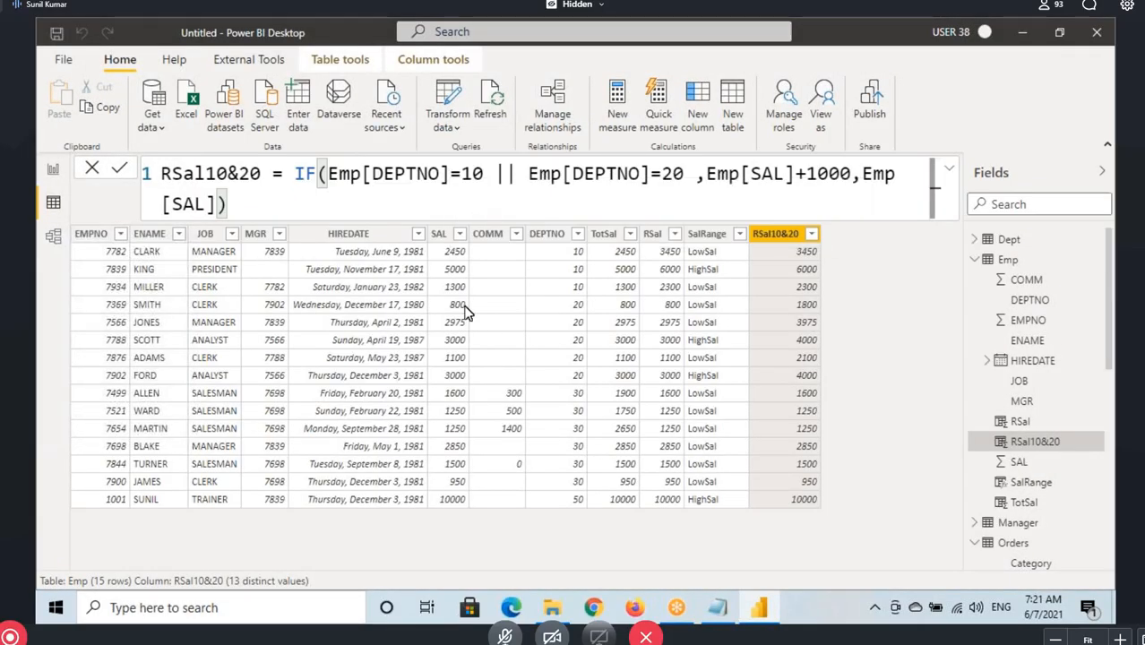
key("ctrl+2")
mouse_move(426, 241)
left_mouse_down()
mouse_move(674, 312)
mouse_move(828, 297)
left_mouse_up()
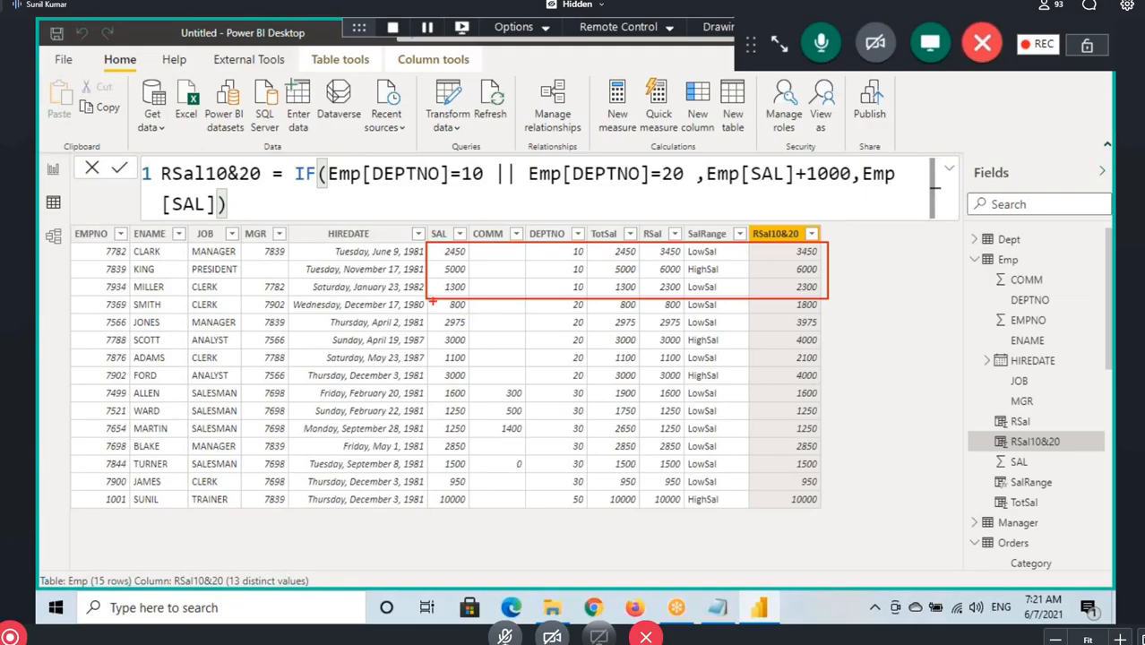
mouse_move(432, 301)
left_mouse_down()
mouse_move(498, 358)
mouse_move(830, 383)
left_mouse_up()
left_click_drag(433, 382, 473, 381)
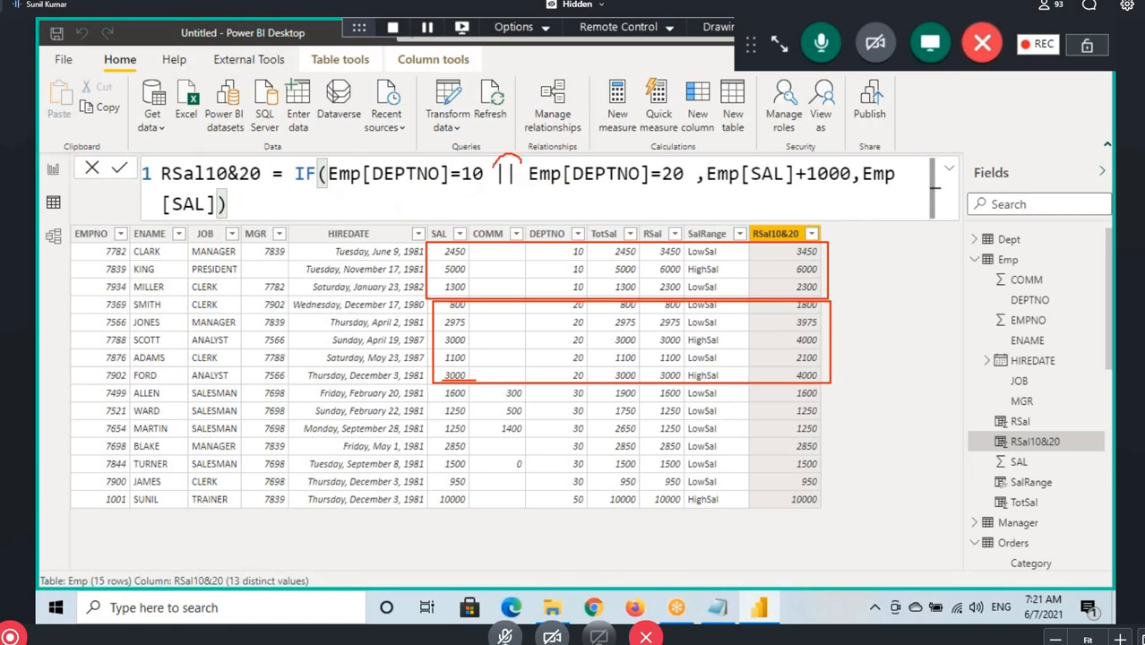
Circle the || operator and underline both DEPTNO conditions and the Emp[SAL]+1000 expression
mouse_move(514, 157)
left_mouse_down()
mouse_move(510, 217)
mouse_move(537, 213)
left_mouse_up()
left_click_drag(390, 186, 450, 184)
left_click_drag(562, 185, 617, 182)
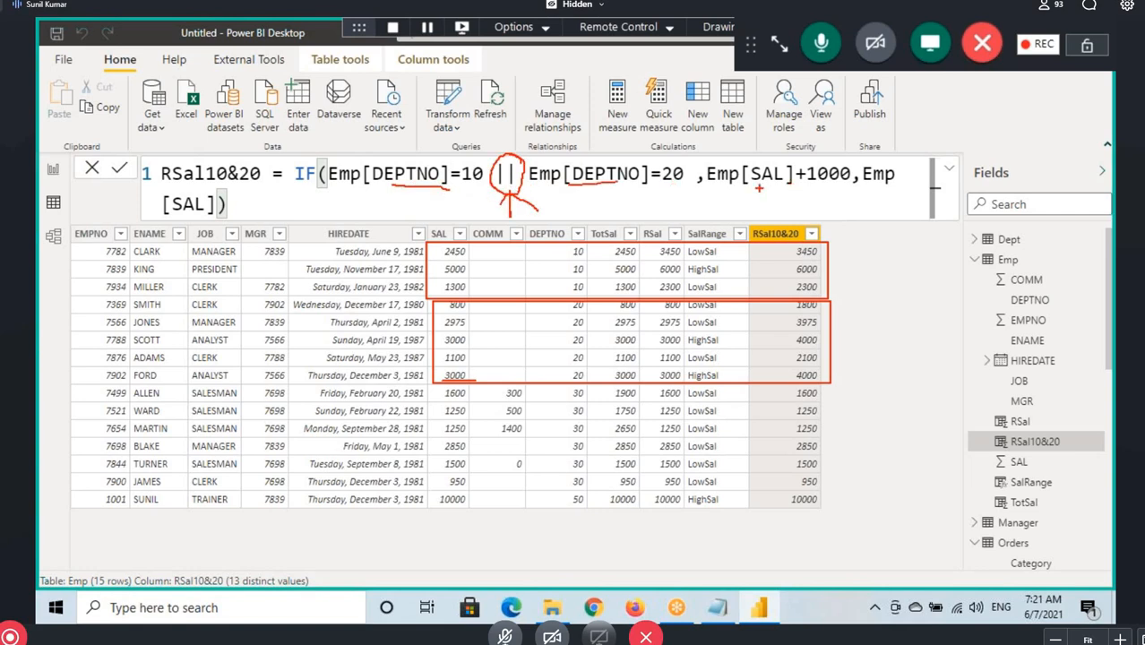
mouse_move(757, 190)
left_mouse_down()
mouse_move(831, 188)
mouse_move(817, 193)
left_mouse_up()
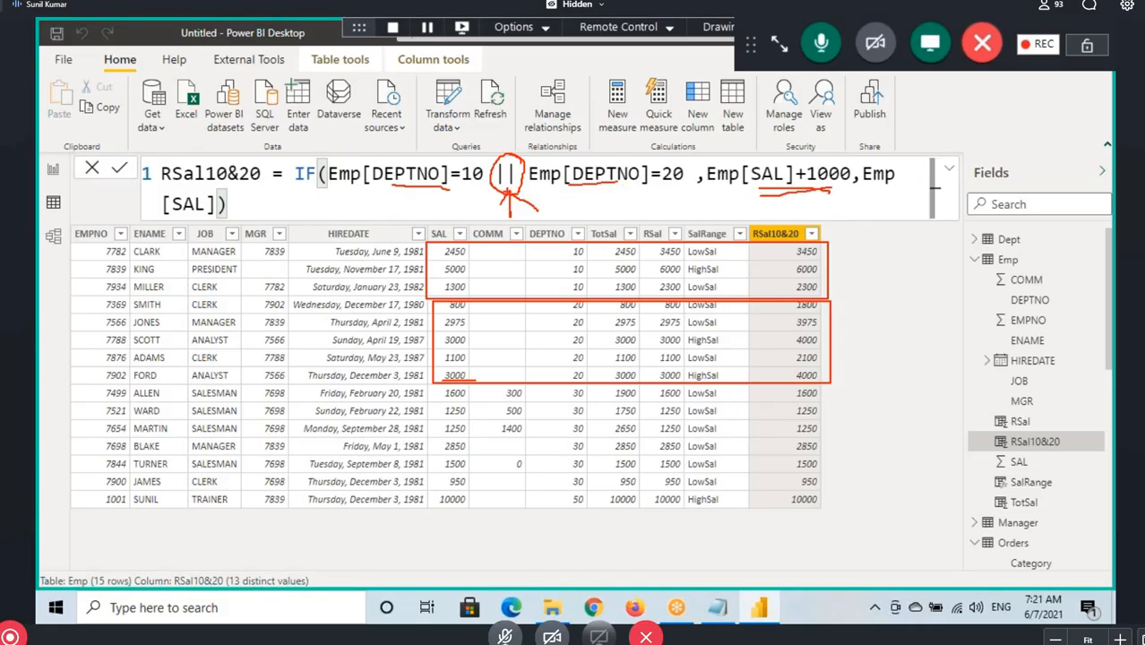
Finish the arrow under the || operator, clear the drawings and highlight the && operator in the Notepad notes
left_click_drag(509, 193, 493, 210)
key("Escape")
left_click(552, 182)
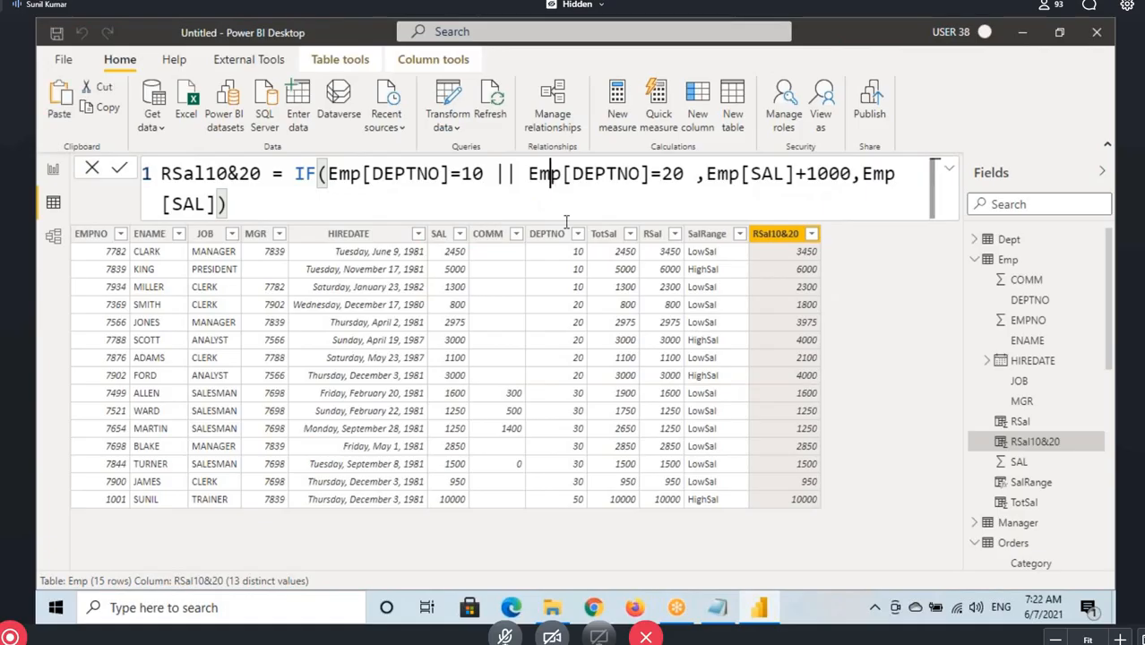
left_click(718, 607)
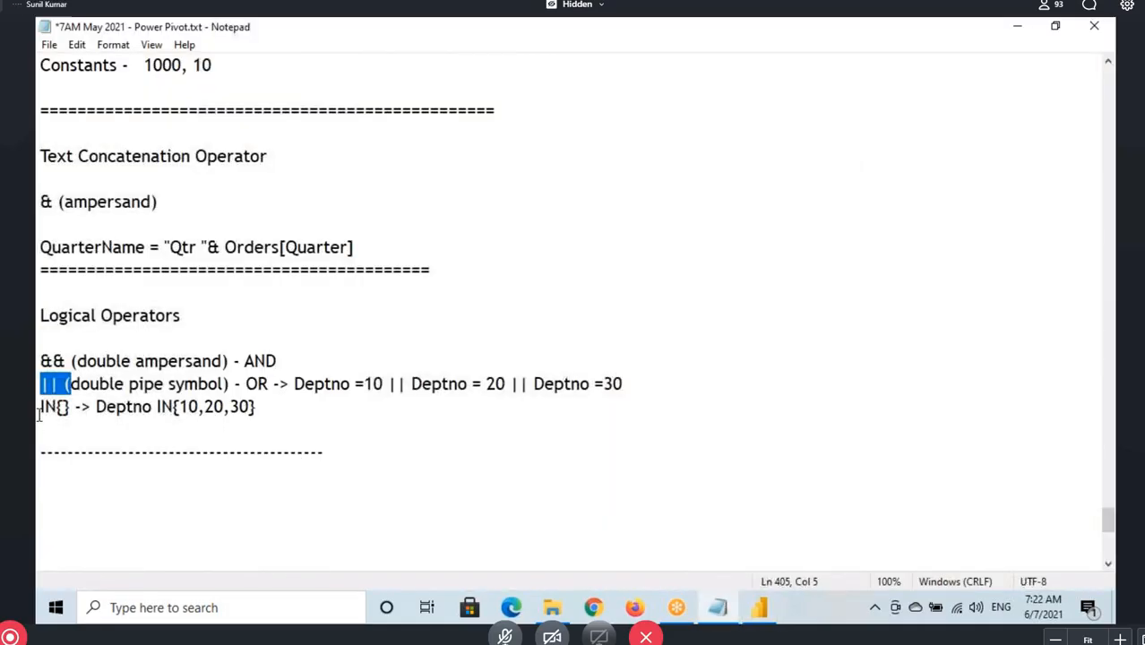
left_click_drag(40, 361, 67, 359)
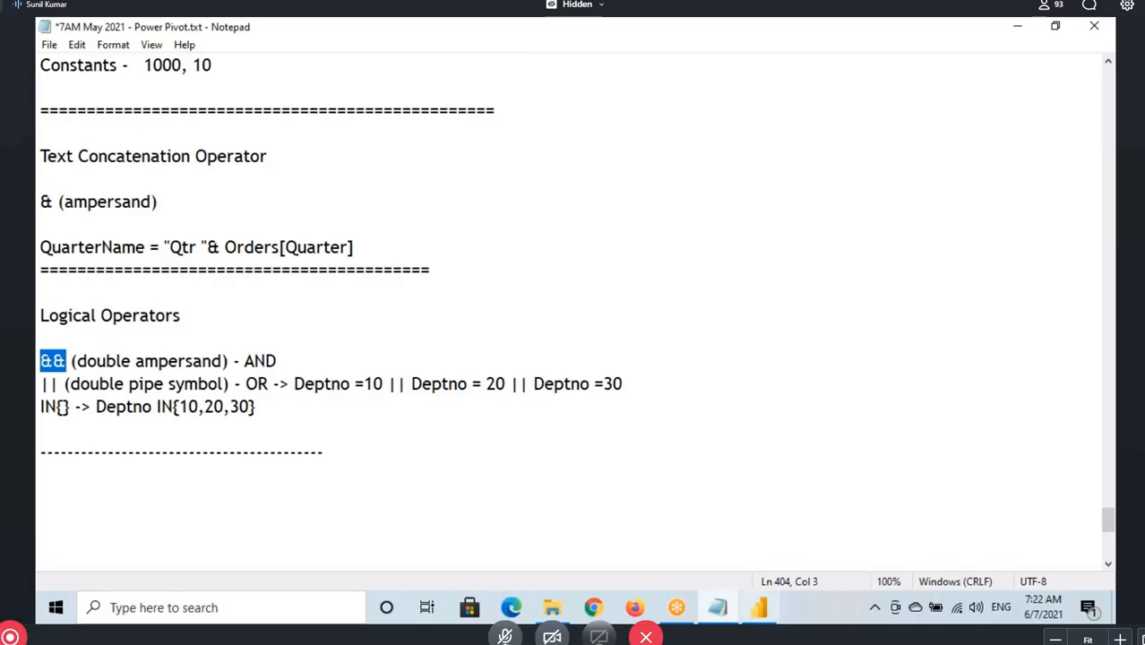
Switch to Power BI Desktop and rename the RSal10&20 column to RSal1020 in its formula, committing the change
left_click(759, 607)
left_click(238, 174)
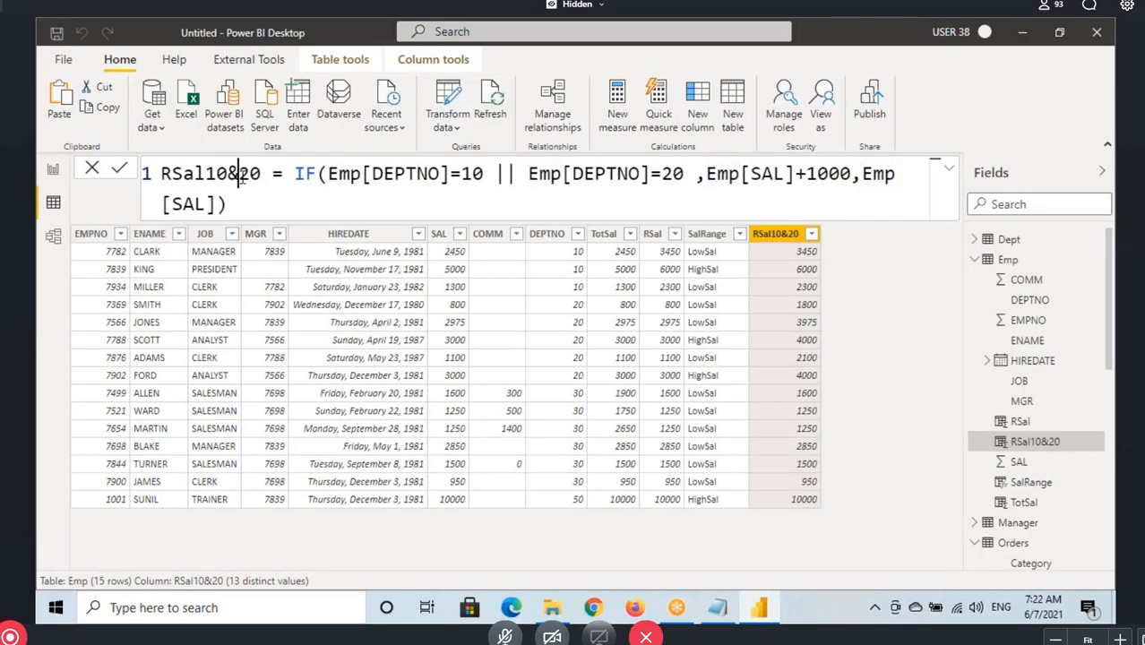
key("BackSpace")
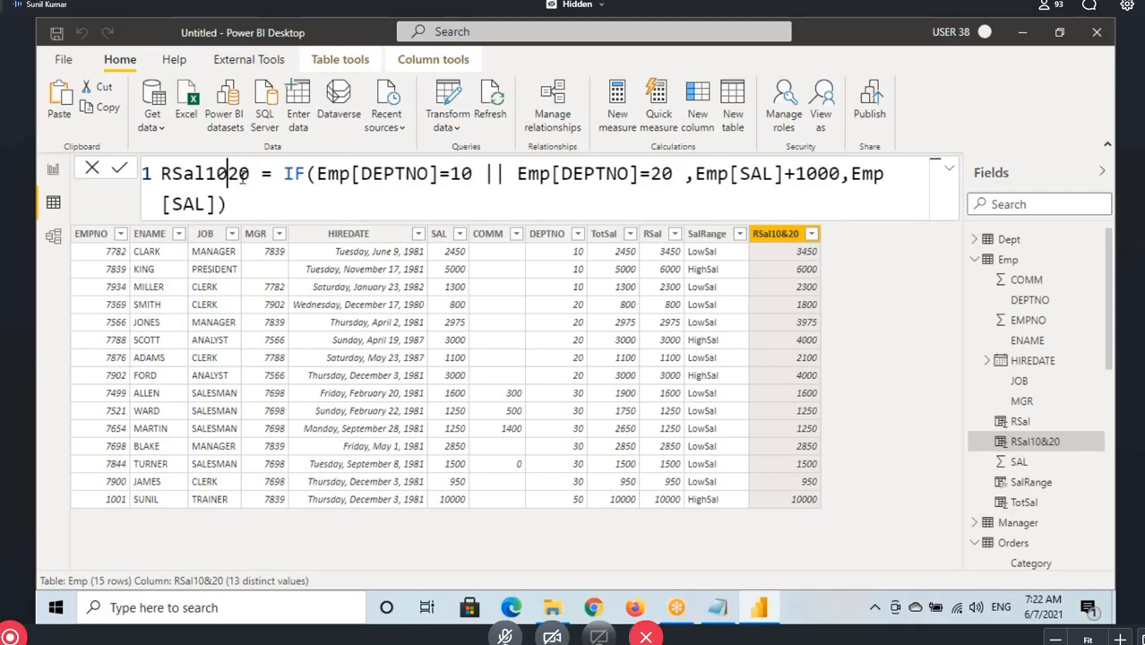
left_click_drag(166, 175, 251, 175)
left_click(242, 205)
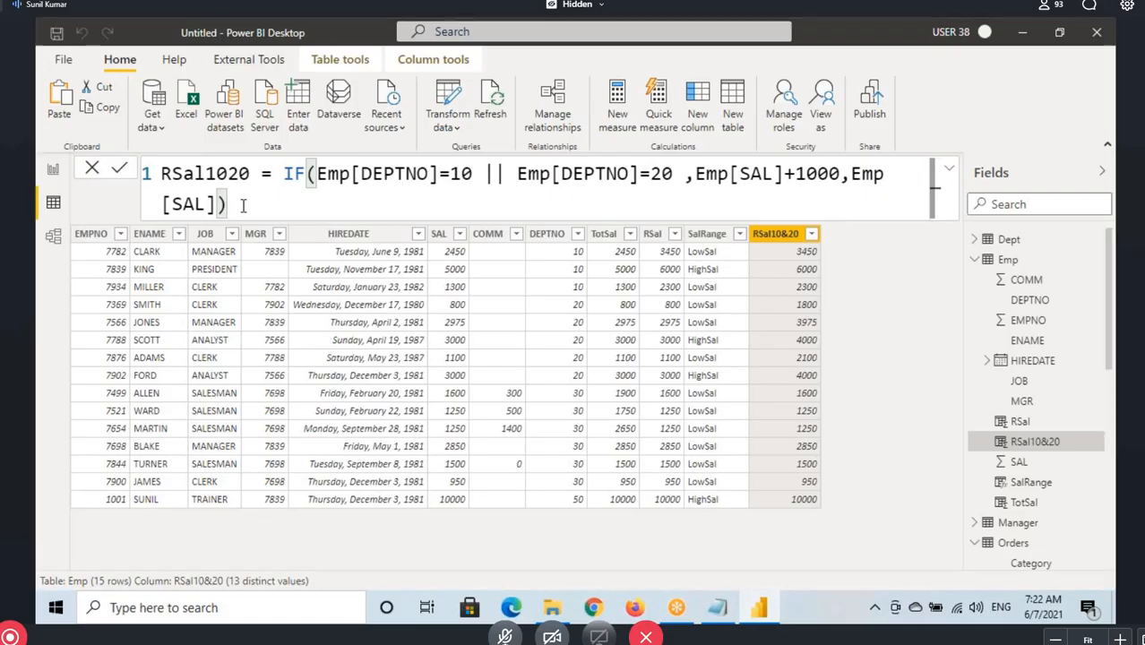
key("Return")
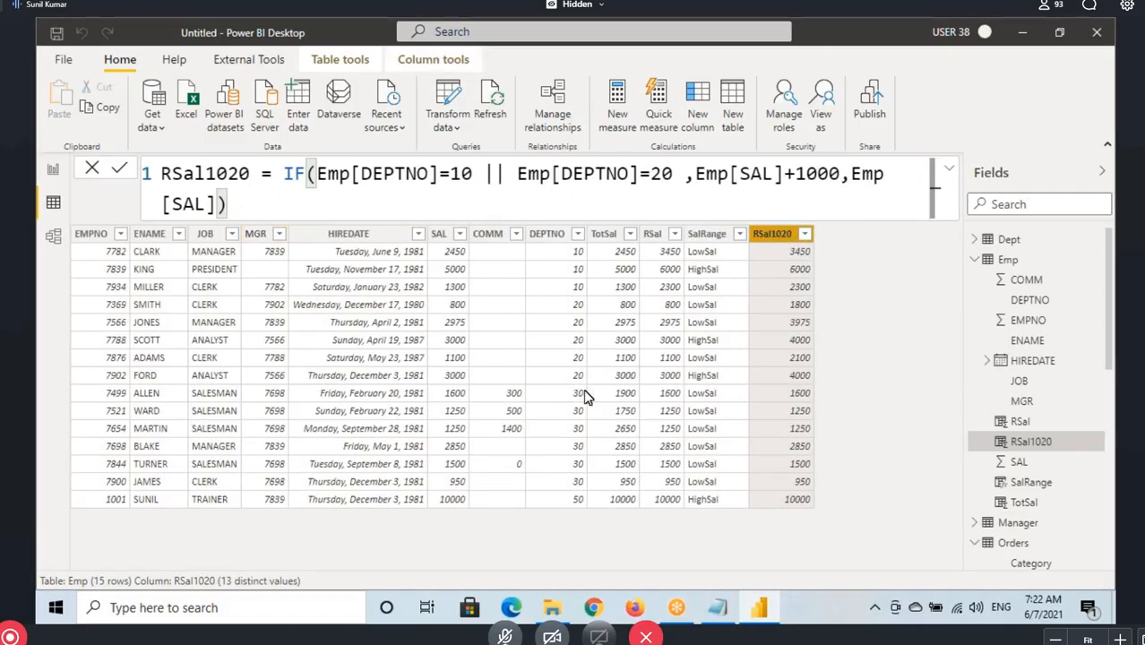
Box the department 30 rows and their SALESMAN jobs, cross out MANAGER and CLERK, and clear the drawings
key("ctrl+2")
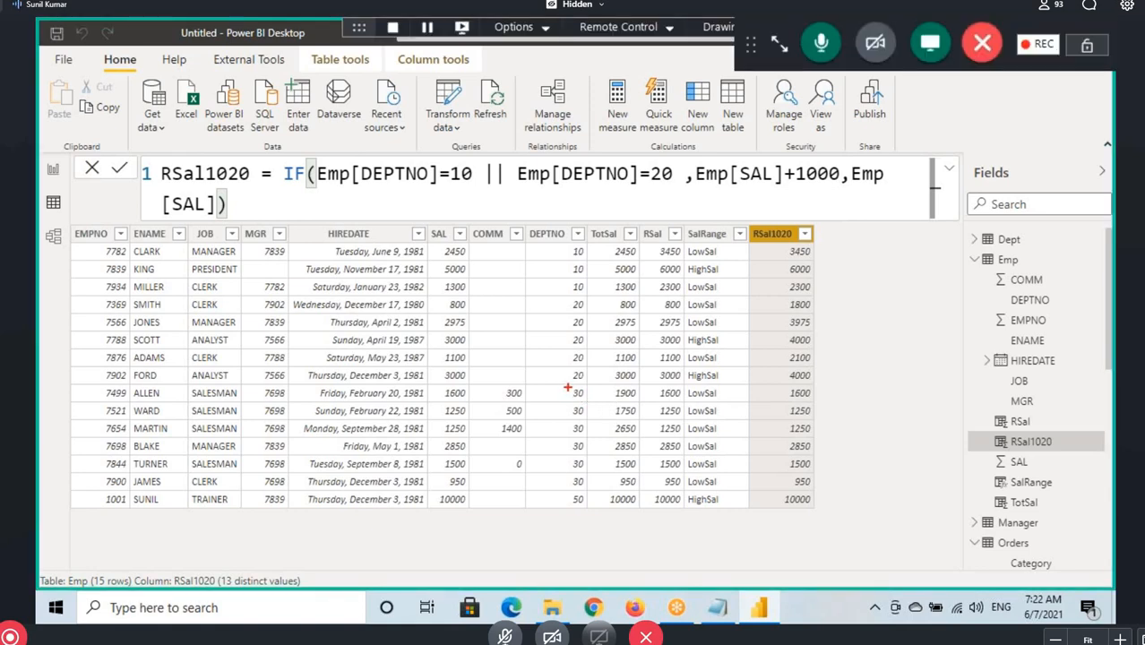
left_click_drag(567, 387, 590, 489)
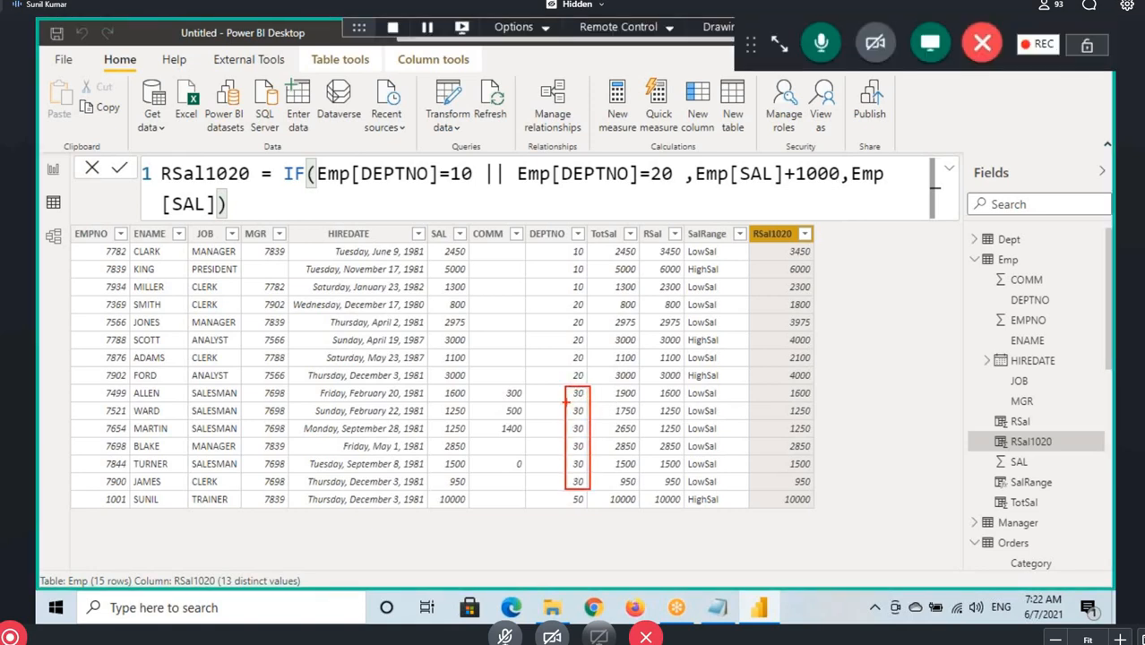
left_click_drag(548, 366, 565, 389)
mouse_move(178, 384)
left_mouse_down()
mouse_move(349, 480)
mouse_move(588, 491)
left_mouse_up()
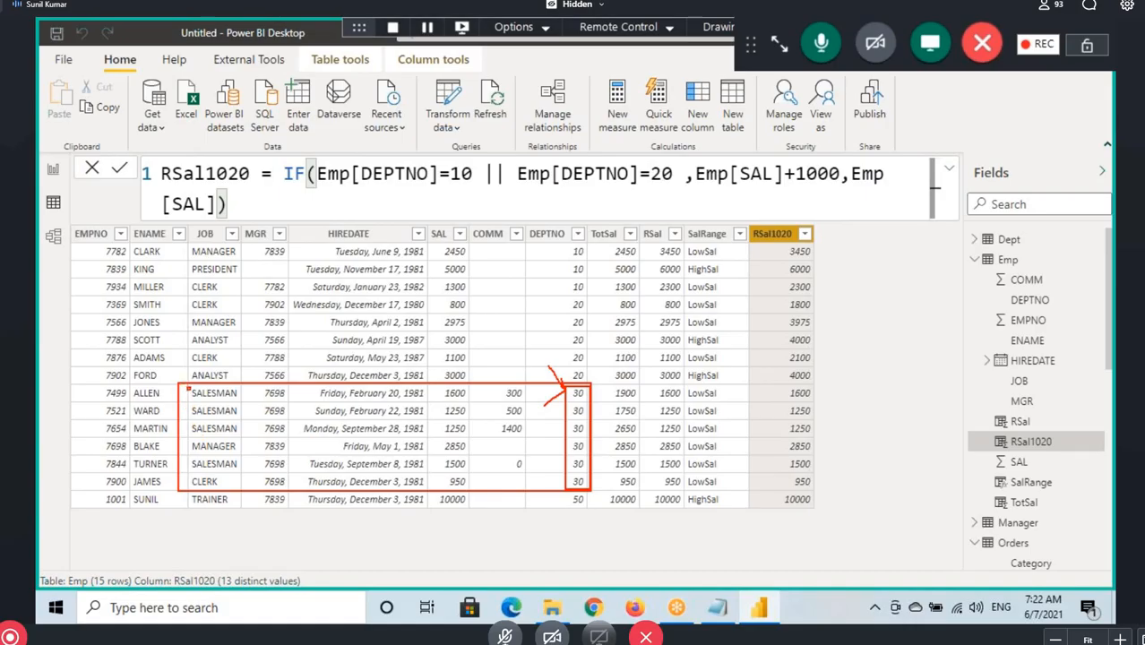
left_click_drag(187, 385, 252, 439)
left_click_drag(185, 437, 253, 448)
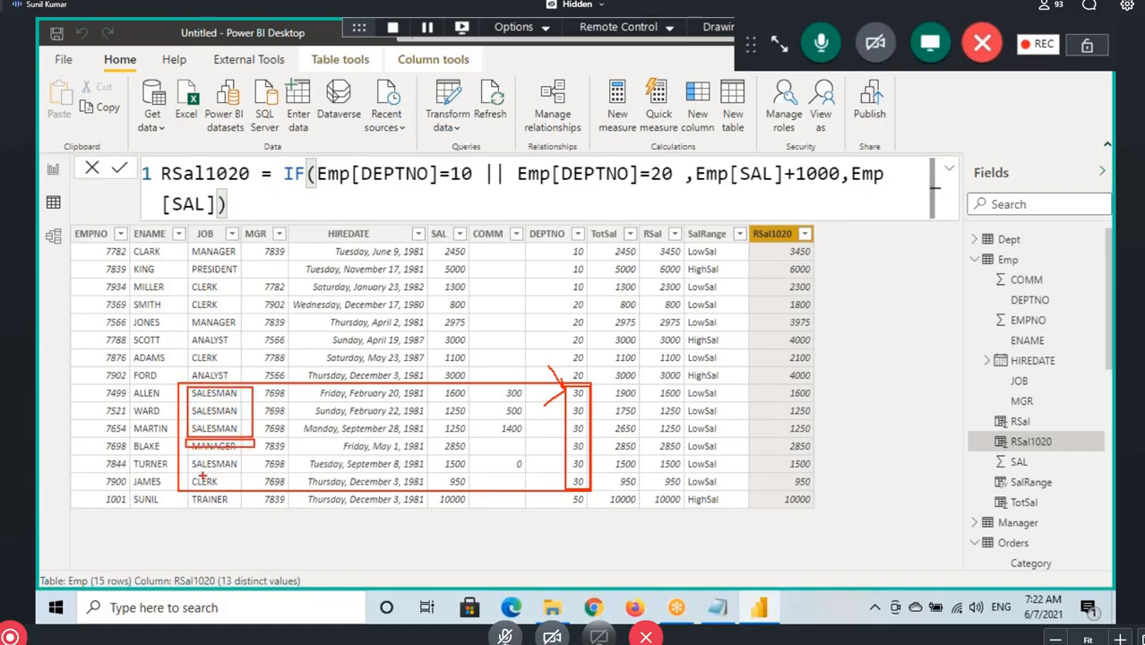
mouse_move(183, 474)
left_mouse_down()
mouse_move(237, 484)
mouse_move(233, 493)
left_mouse_up()
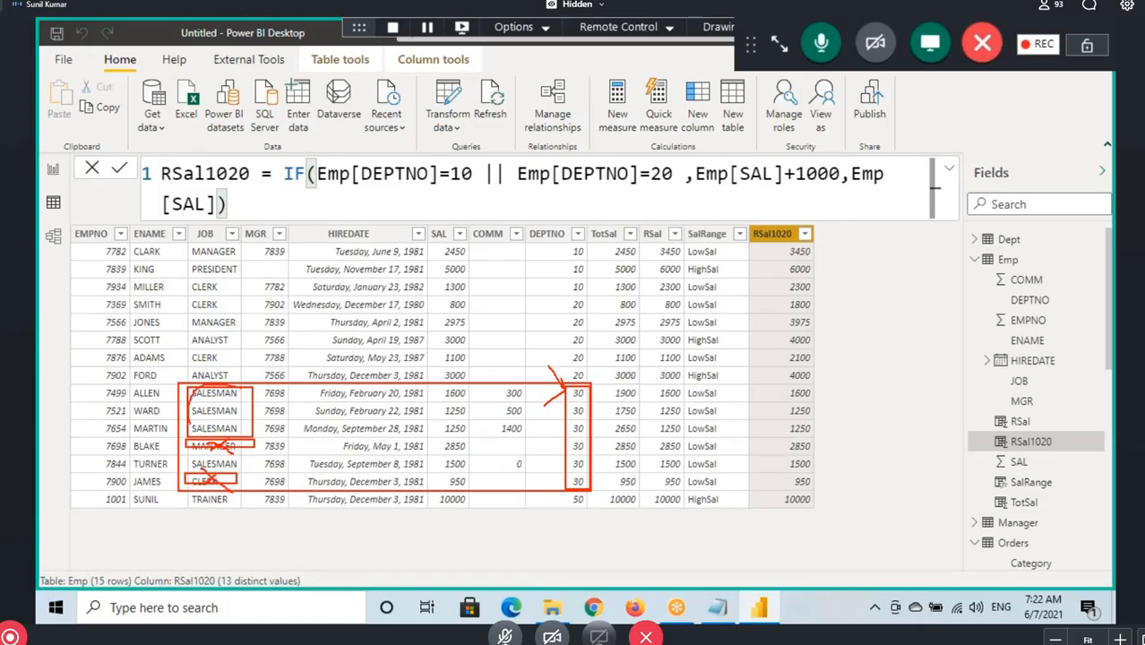
mouse_move(212, 387)
left_mouse_down()
mouse_move(252, 434)
mouse_move(215, 385)
left_mouse_up()
key("Escape")
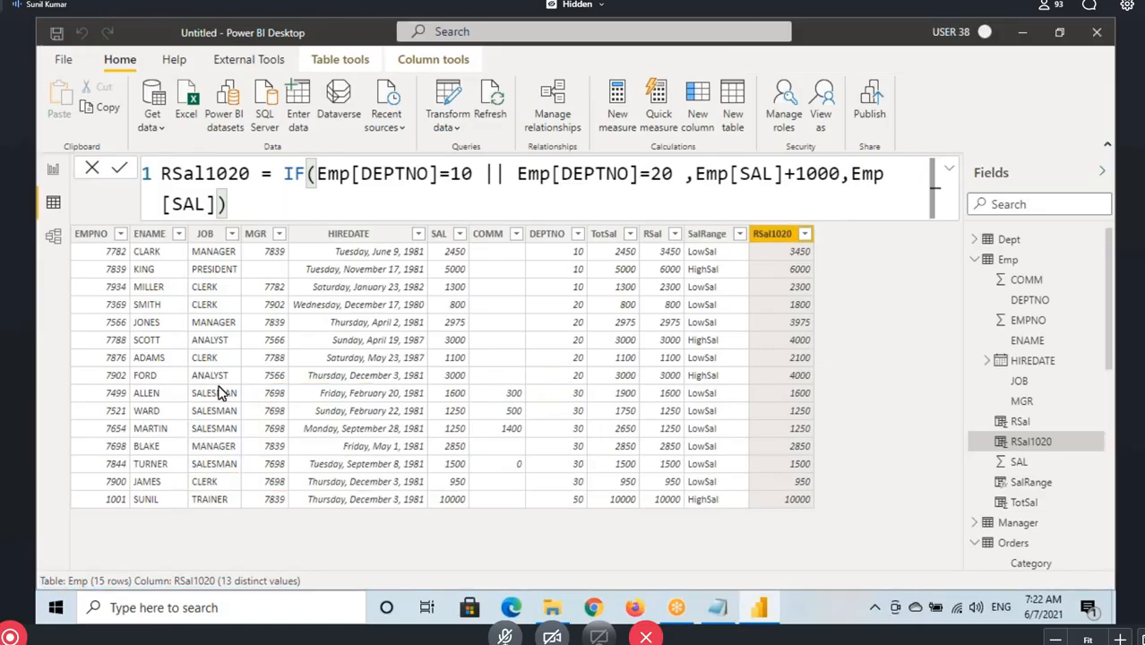
Switch to the Notepad notes and highlight the first ampersand of the && operator
left_click(725, 614)
left_click(725, 614)
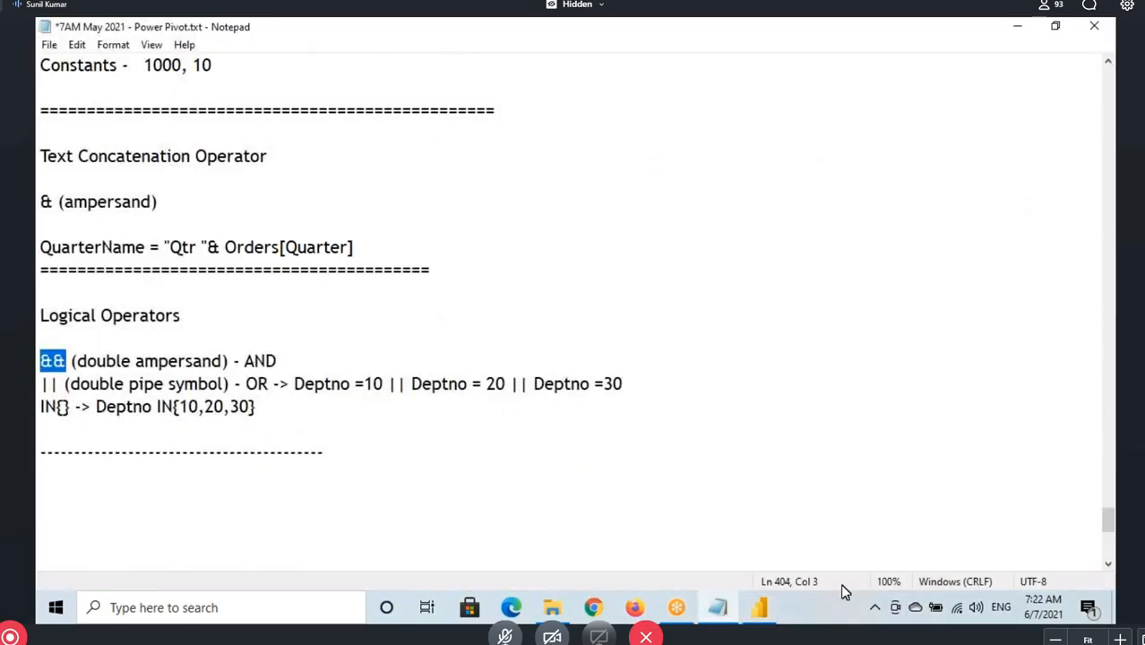
mouse_move(37, 362)
left_mouse_down()
mouse_move(68, 361)
mouse_move(40, 362)
mouse_move(53, 362)
left_mouse_up()
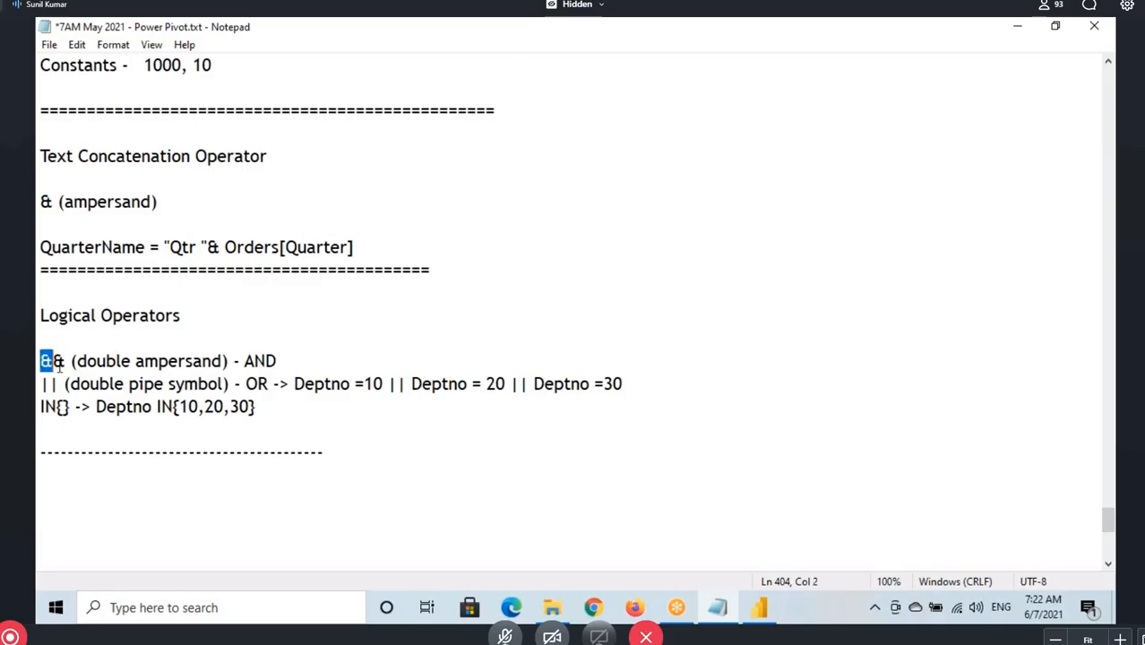
Copy the whole RSal1020 formula from Power BI Desktop into the Notepad notes below the IN{} line
left_click(776, 610)
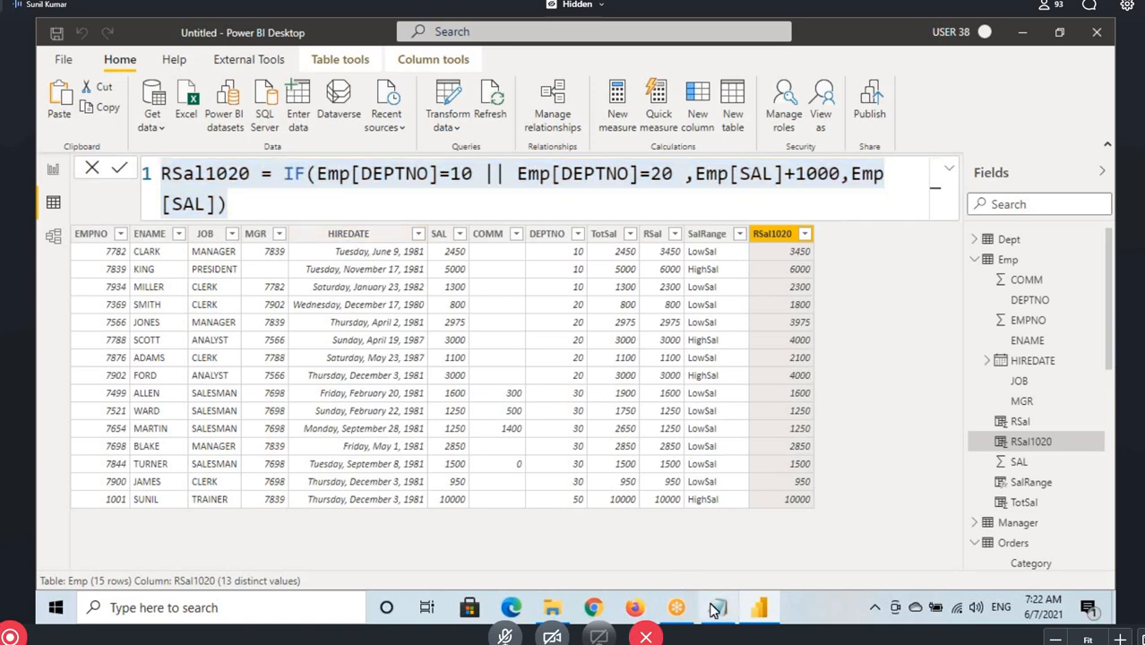
key("ctrl+a")
key("ctrl+c")
key("alt+Tab")
left_click(302, 405)
key("Return")
key("Return")
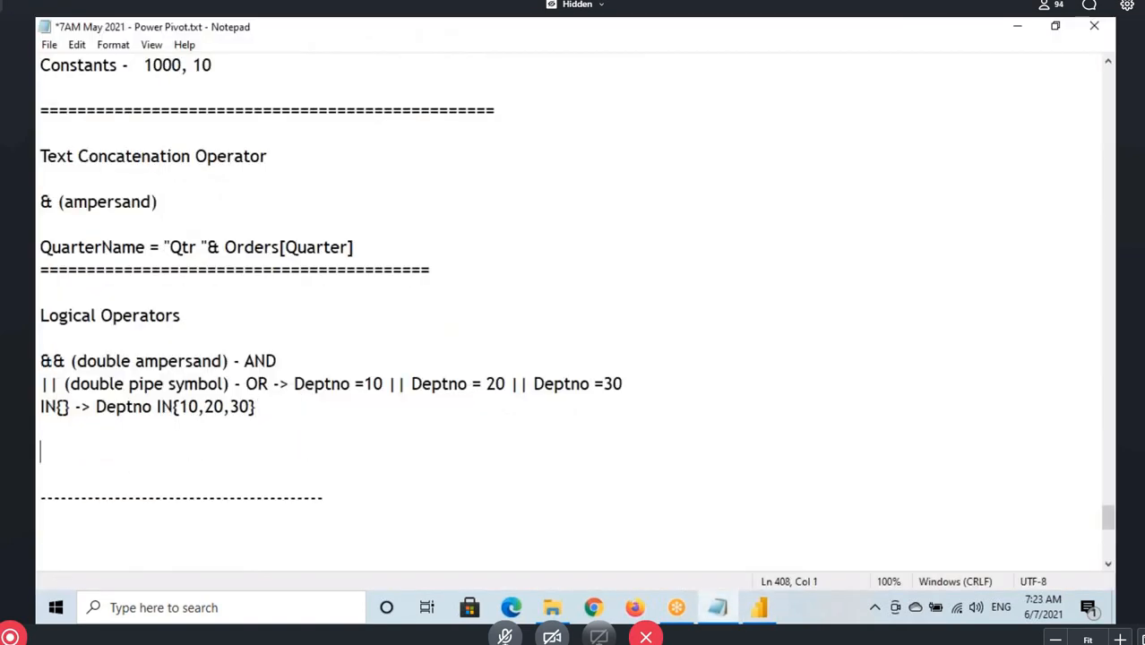
key("ctrl+v")
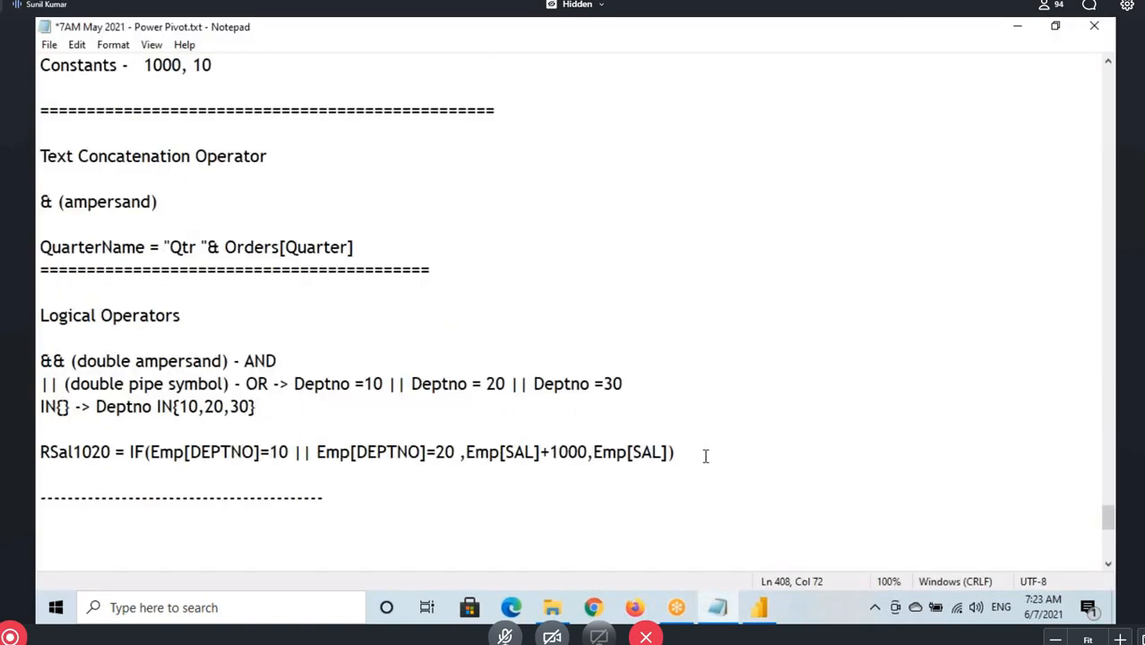
key("Return")
Switch to Power BI Desktop, box the department 30 values and their SALESMAN jobs, and clear the drawings
left_click(761, 610)
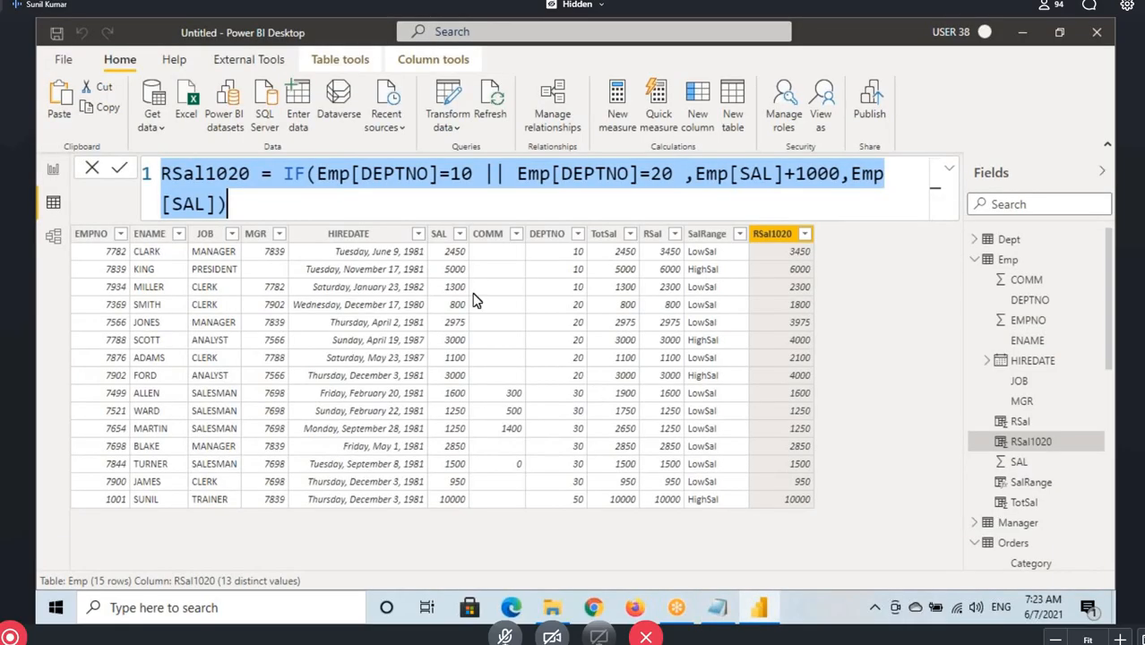
left_click(772, 231)
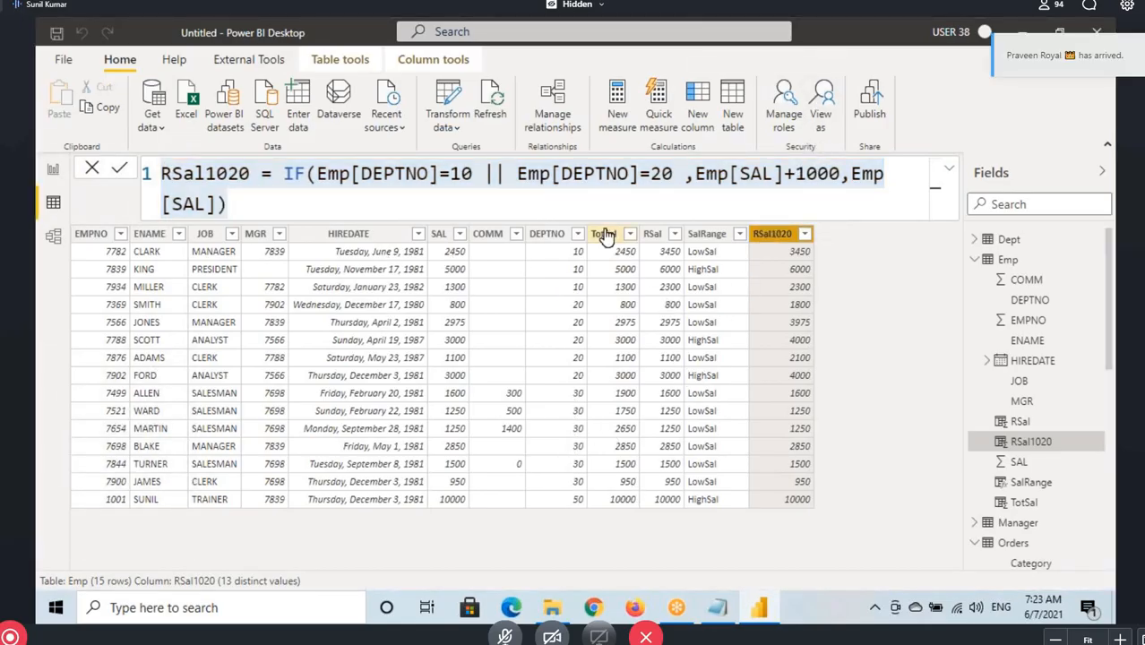
key("ctrl+2")
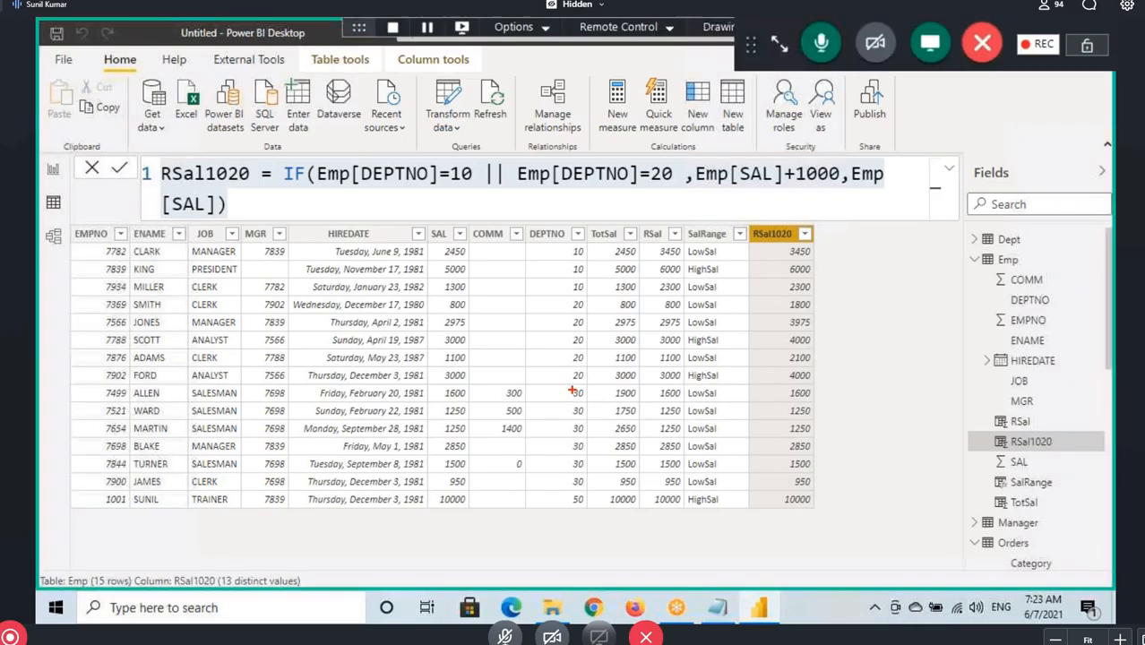
left_click_drag(565, 388, 595, 488)
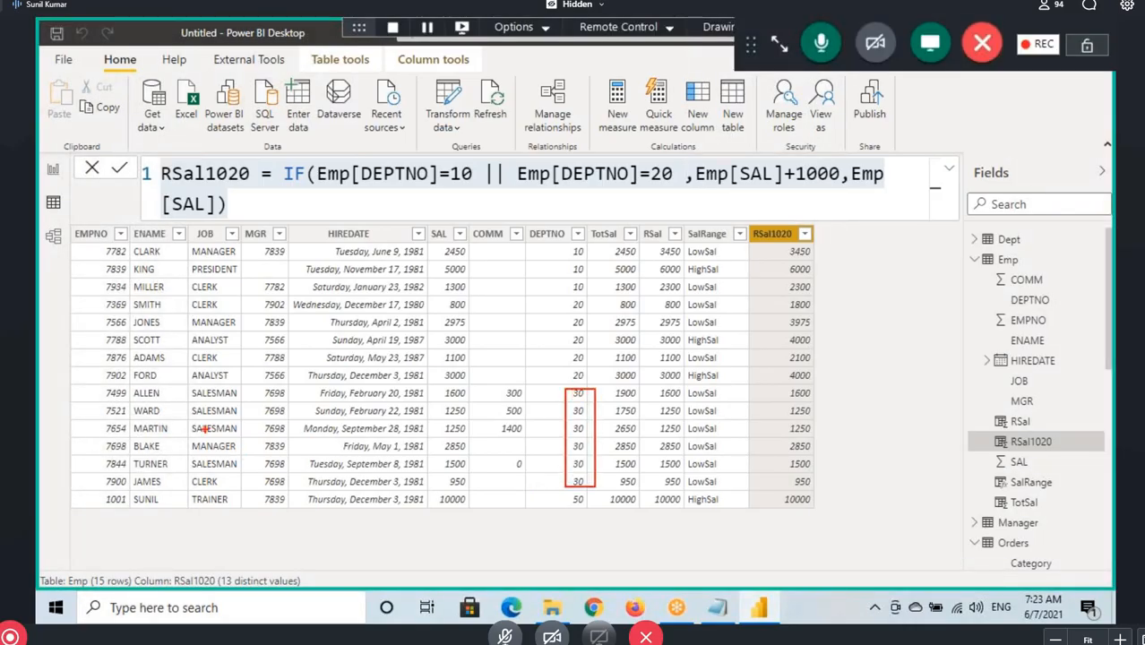
left_click_drag(188, 390, 253, 438)
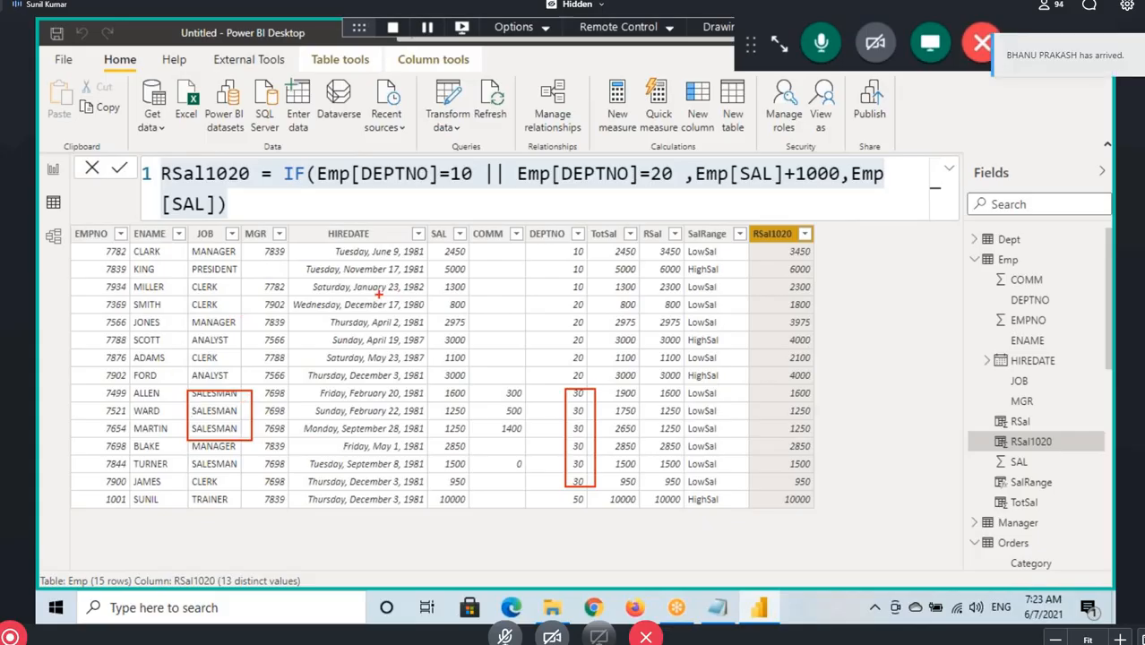
key("Escape")
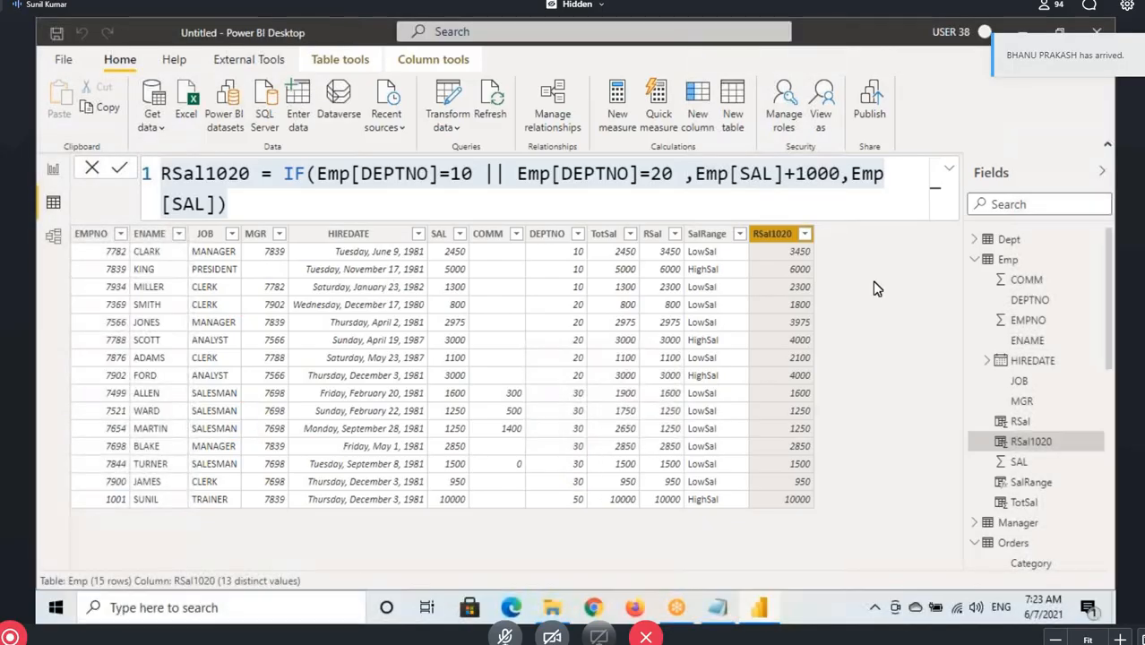
Add a new calculated column named RSal30Salesman to the Emp table
left_click(1014, 260)
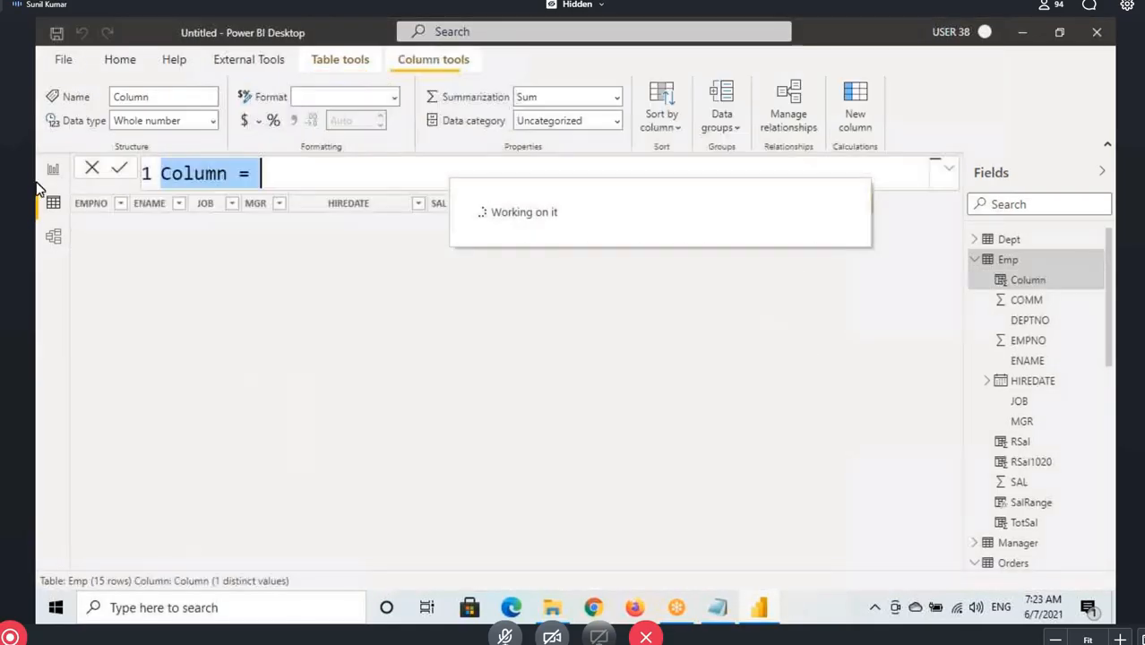
double_click(204, 173)
type("RSal")
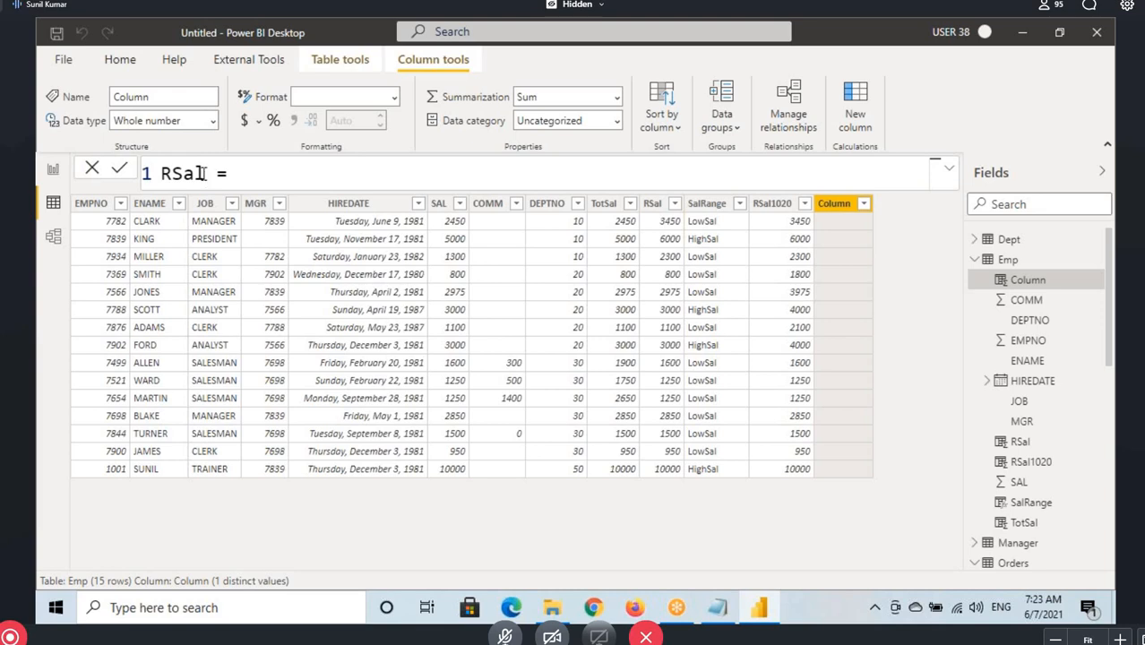
type("30Salesman")
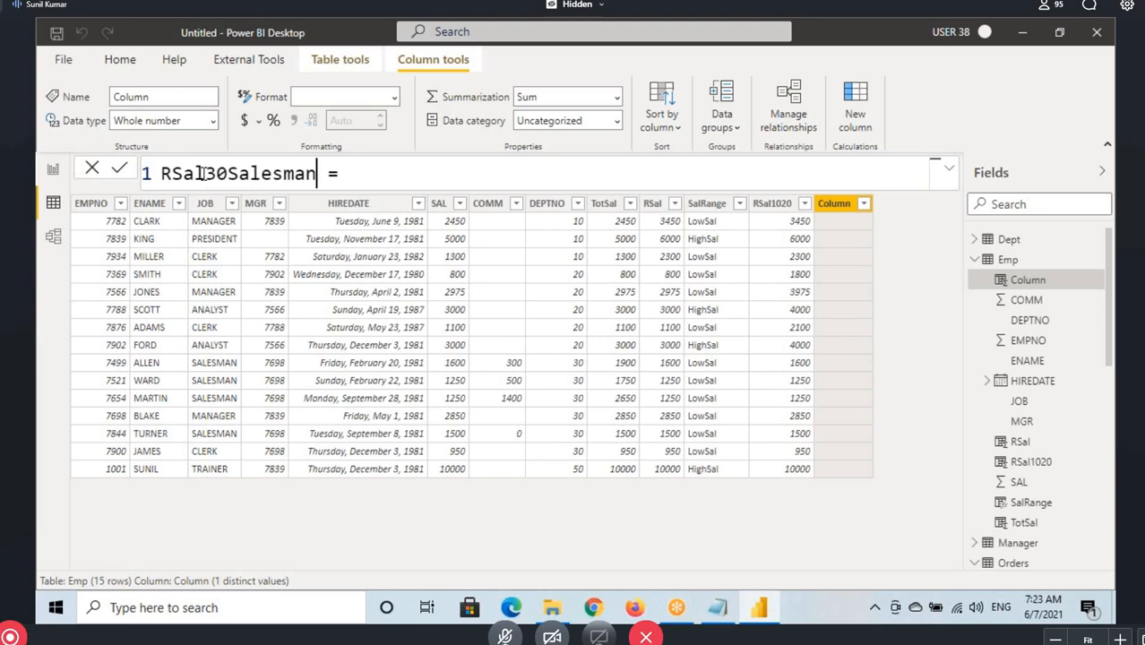
left_click_drag(227, 173, 317, 173)
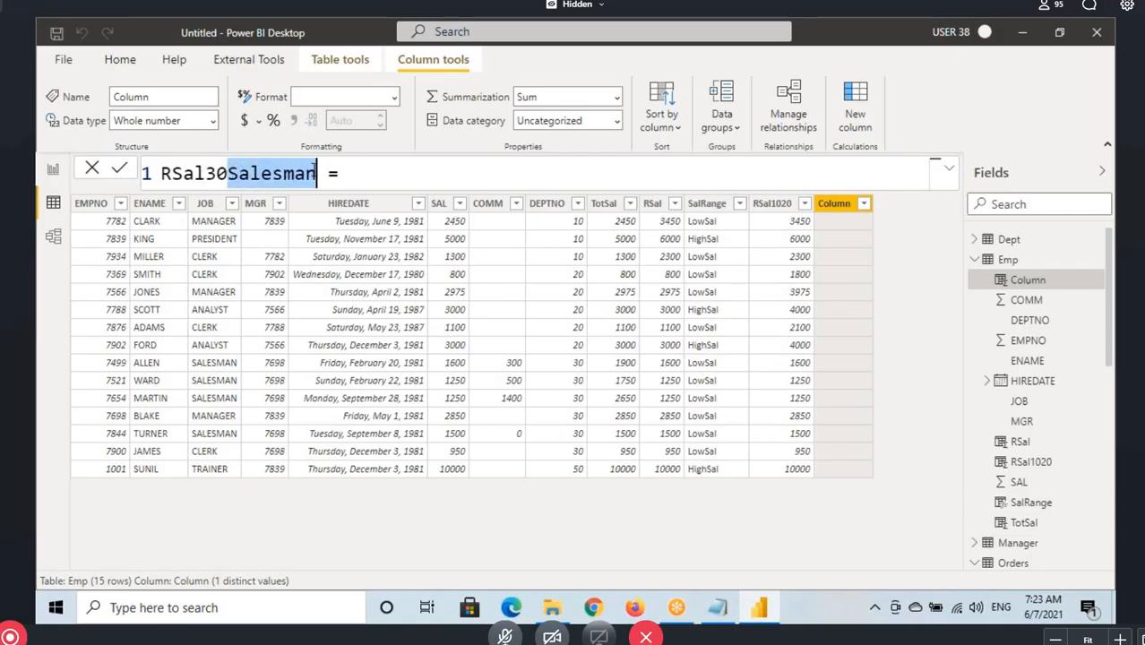
left_click(365, 171)
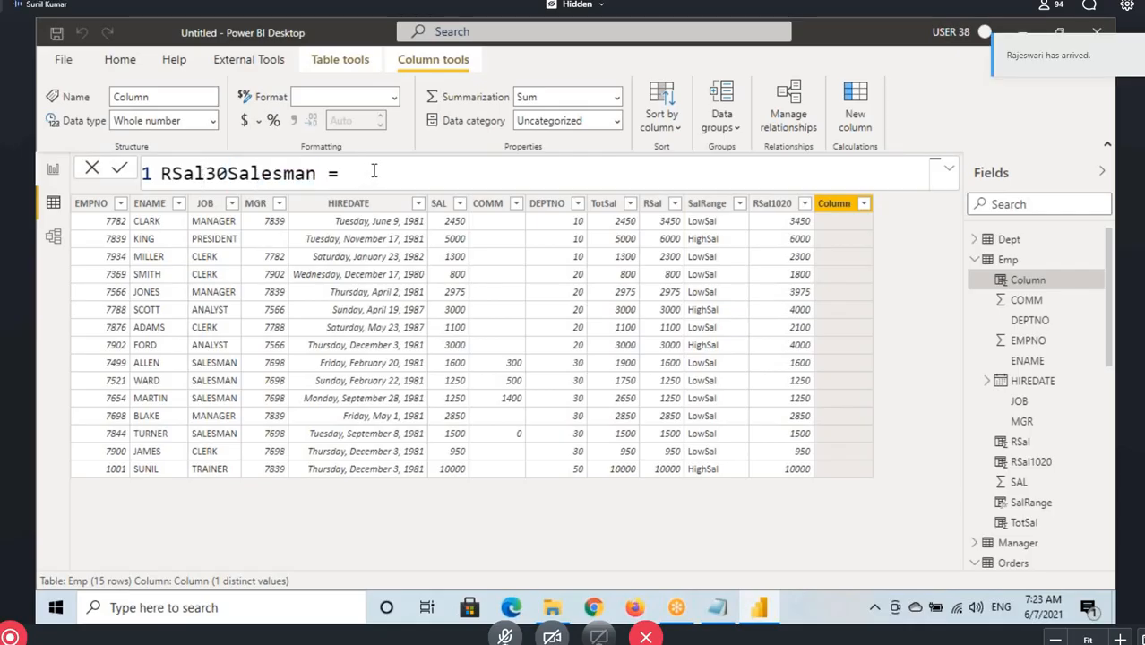
Define RSal30Salesman as IF(Emp[DEPTNO]=30,Emp[SAL]+1000,Emp[SAL]) and apply the formula
type("IF(")
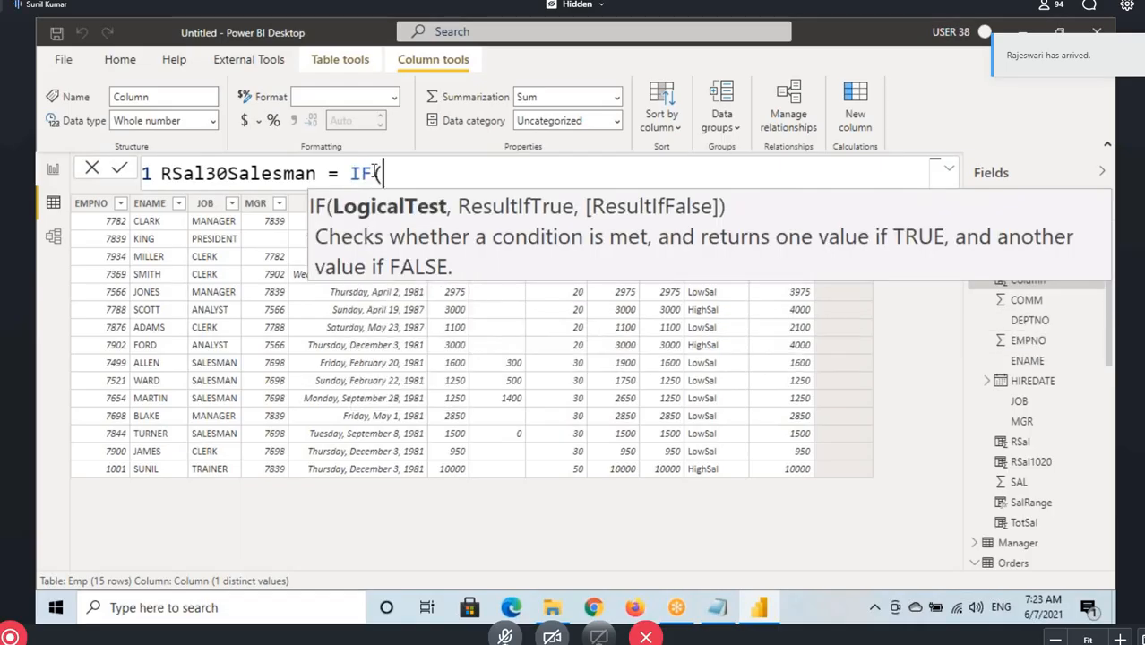
type("deptno")
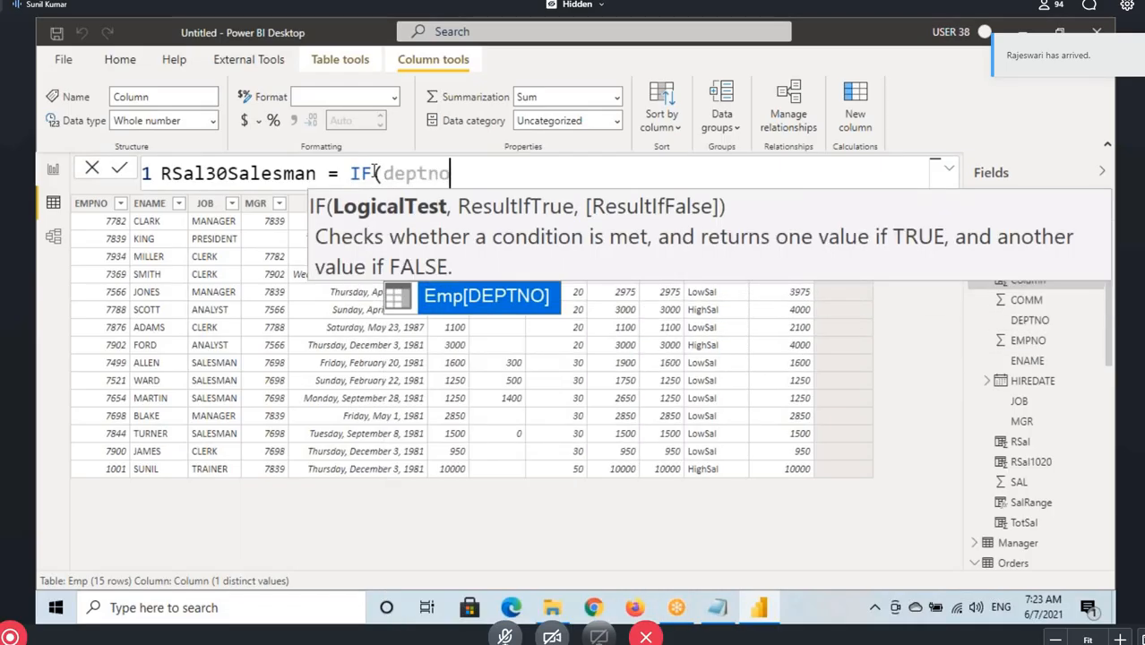
key("Tab")
type("=30")
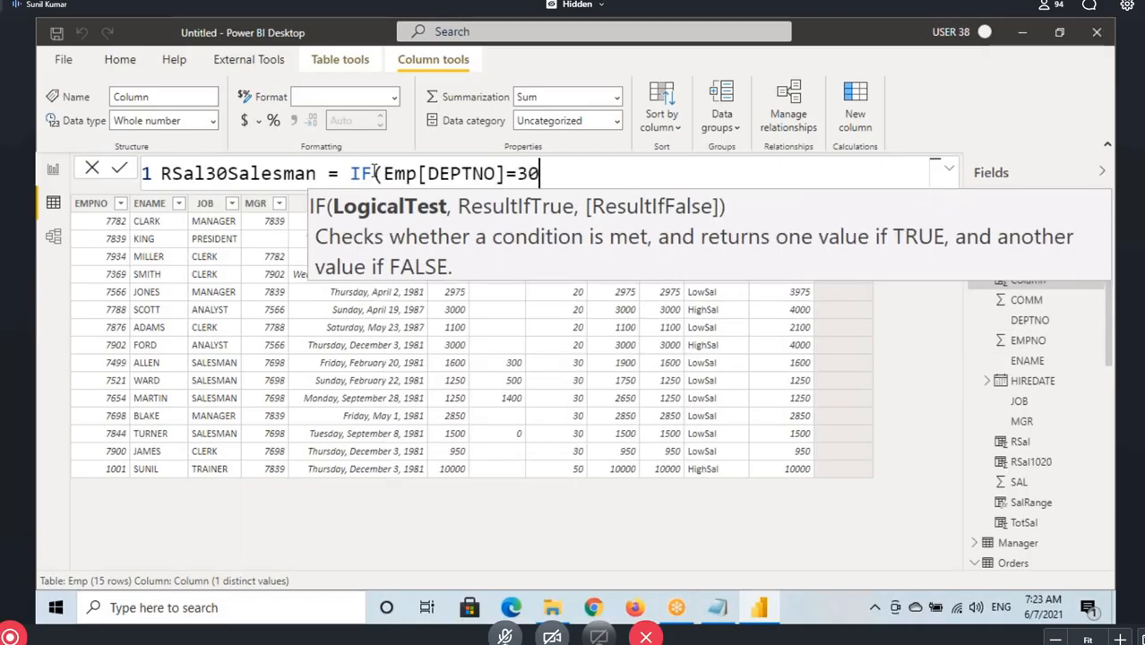
type(",sal")
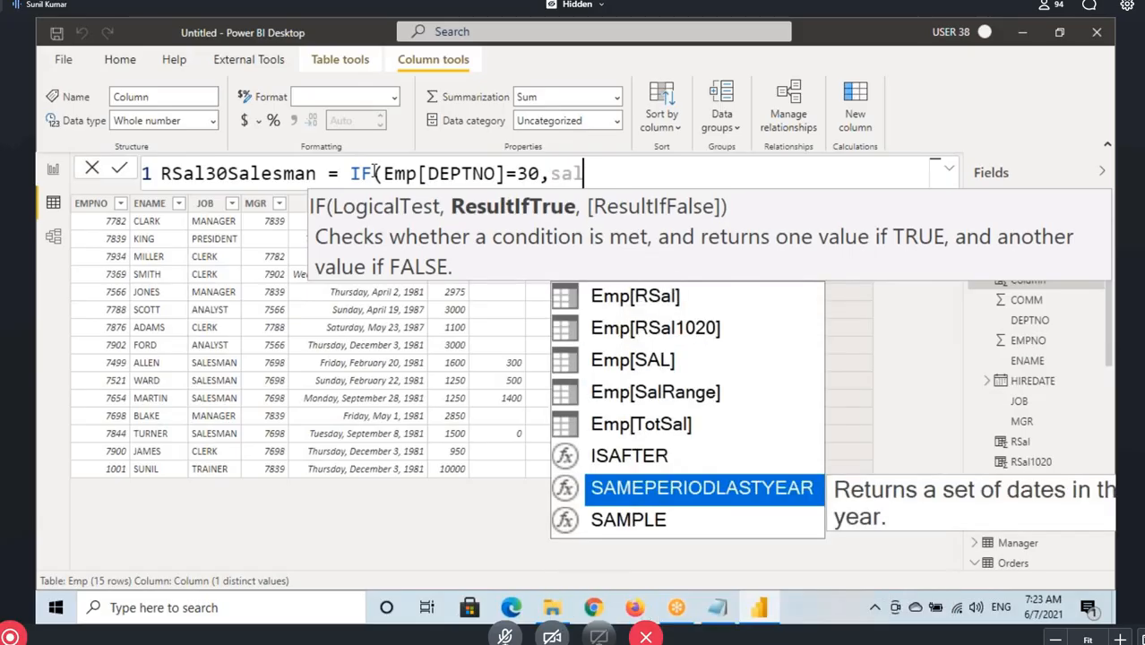
key("Tab")
type("+100")
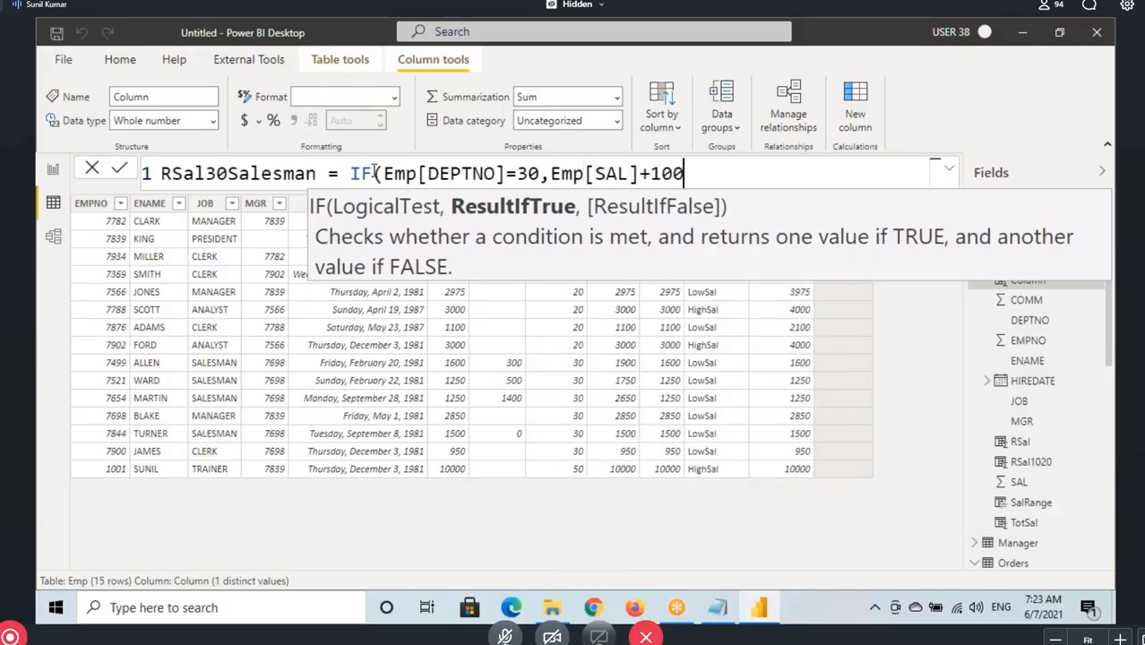
type("0,sal")
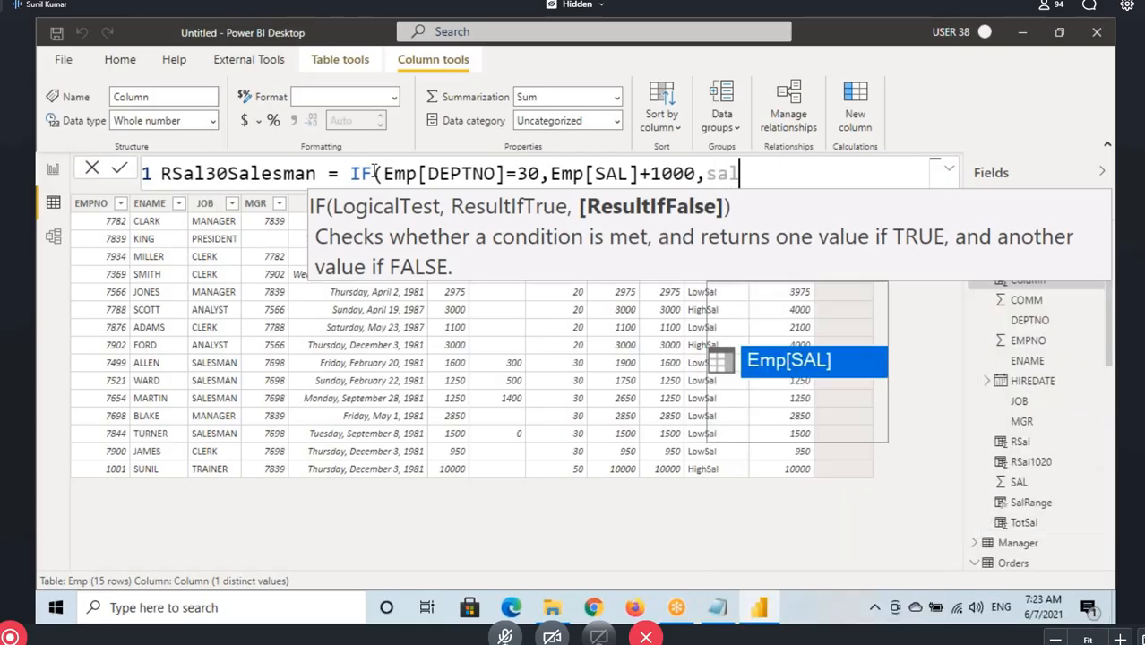
key("Tab")
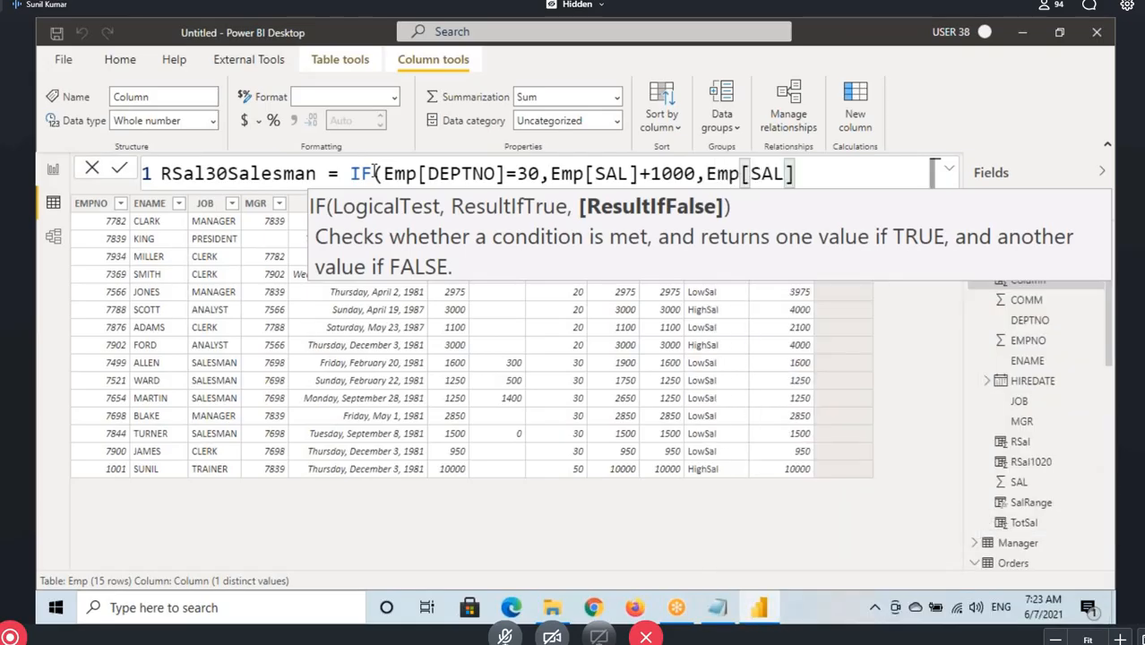
type(")")
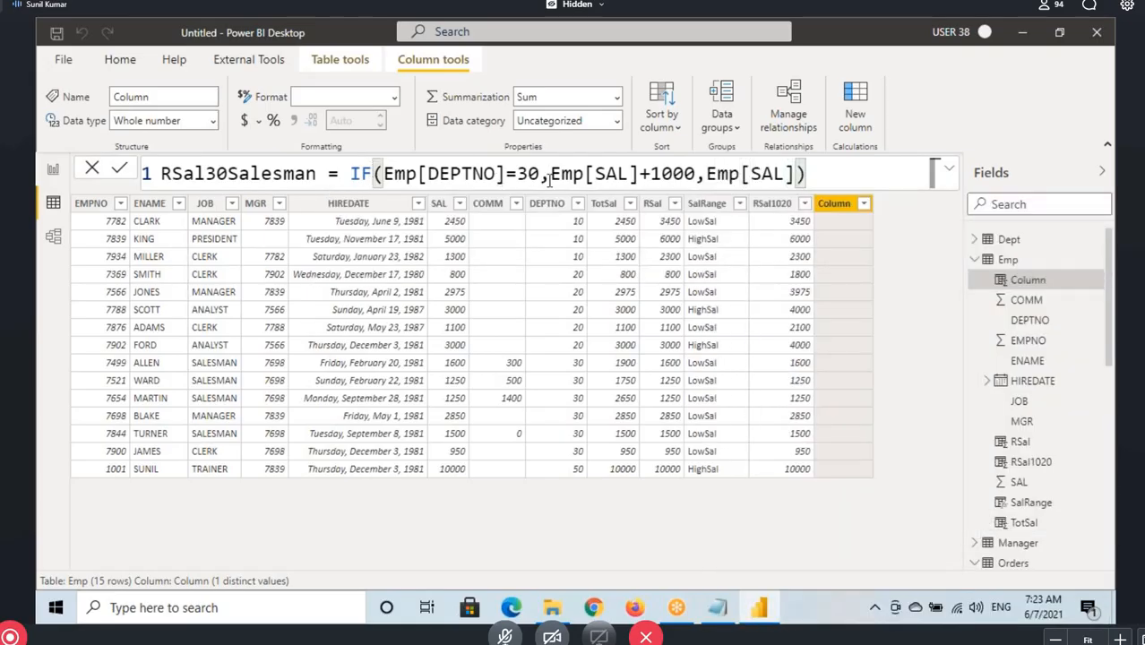
key("Return")
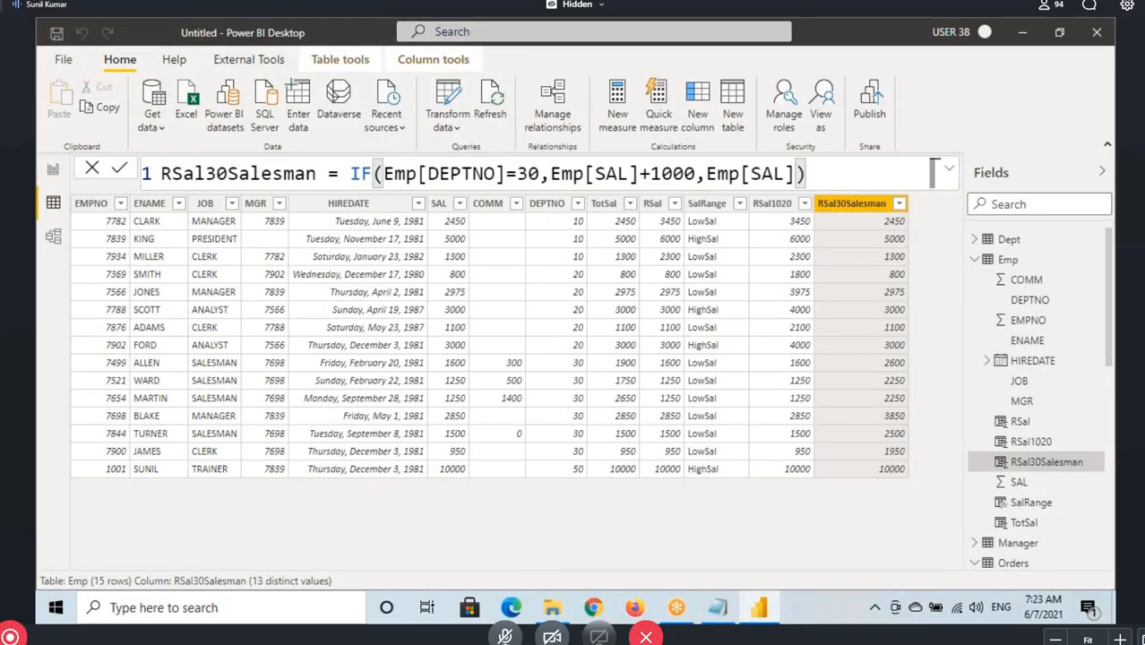
Box the department 30 rows and underline the SAL and RSal30Salesman values of their first two salesmen
mouse_move(79, 359)
left_mouse_down()
mouse_move(480, 455)
mouse_move(920, 462)
left_mouse_up()
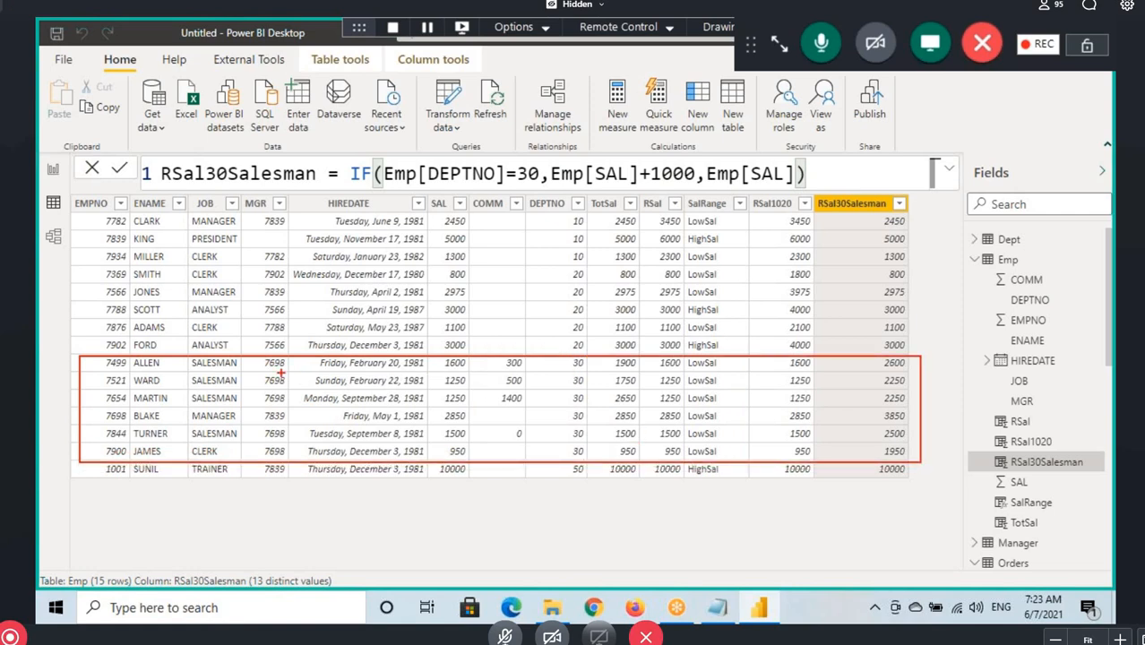
left_click_drag(446, 369, 485, 369)
left_click_drag(884, 370, 923, 370)
left_click_drag(443, 387, 482, 387)
left_click_drag(885, 389, 923, 389)
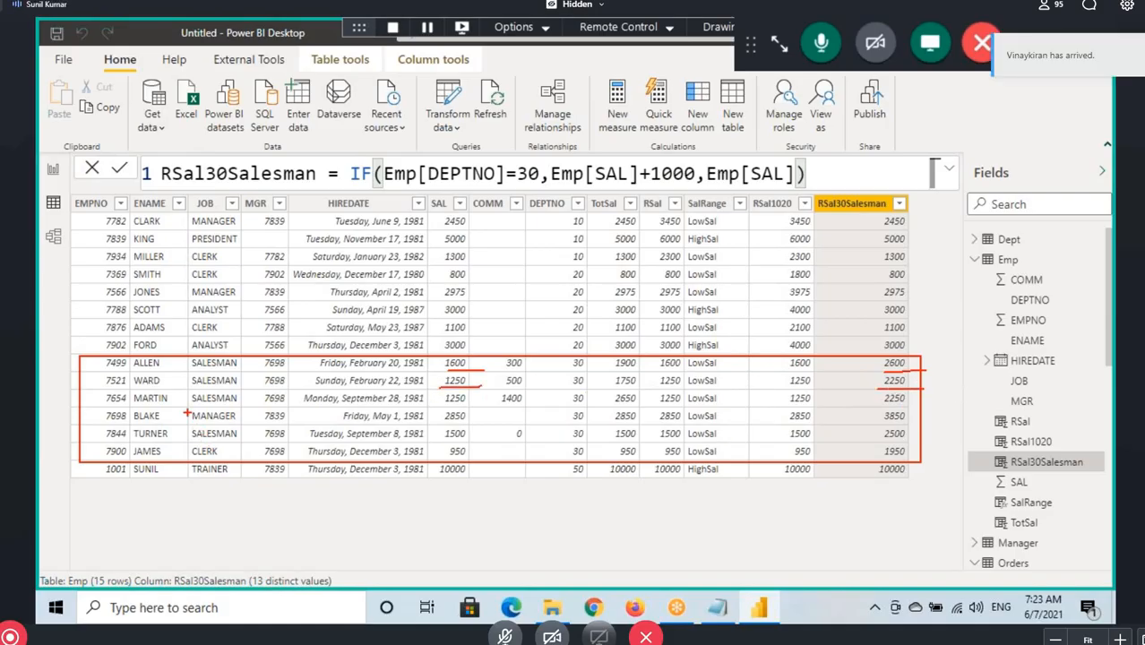
Box the department 30 manager's job, underline the manager's SAL and RSal30Salesman values, and underline the clerk's job and SAL
left_click_drag(187, 411, 243, 427)
left_click_drag(442, 423, 477, 422)
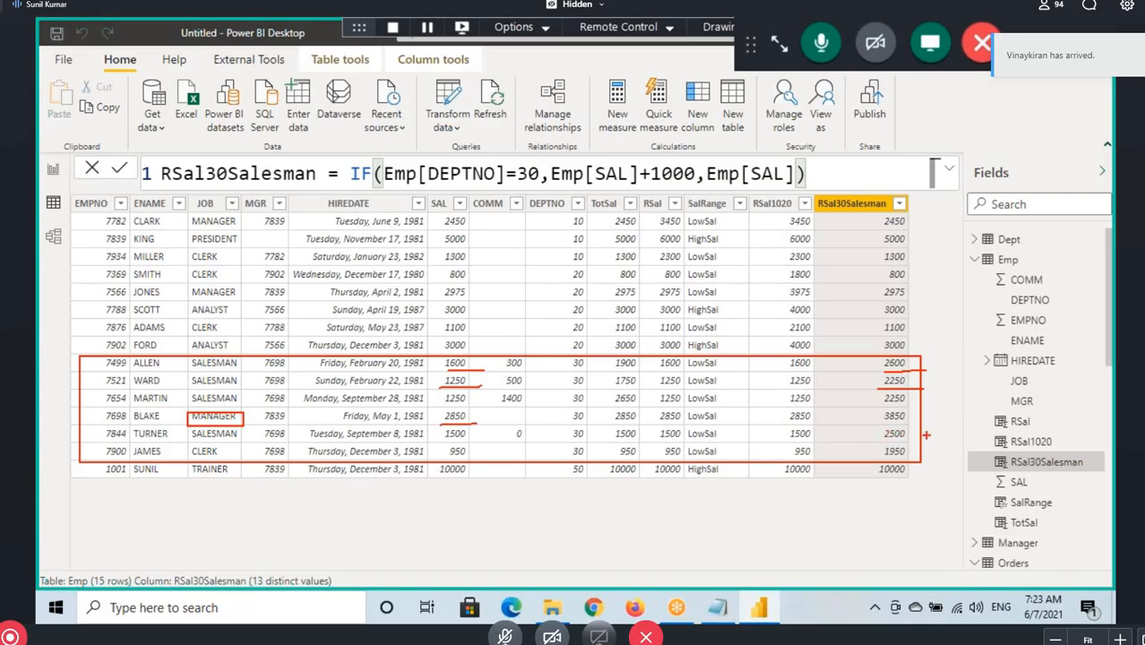
left_click_drag(883, 421, 918, 419)
left_click_drag(192, 459, 243, 457)
left_click_drag(435, 458, 475, 453)
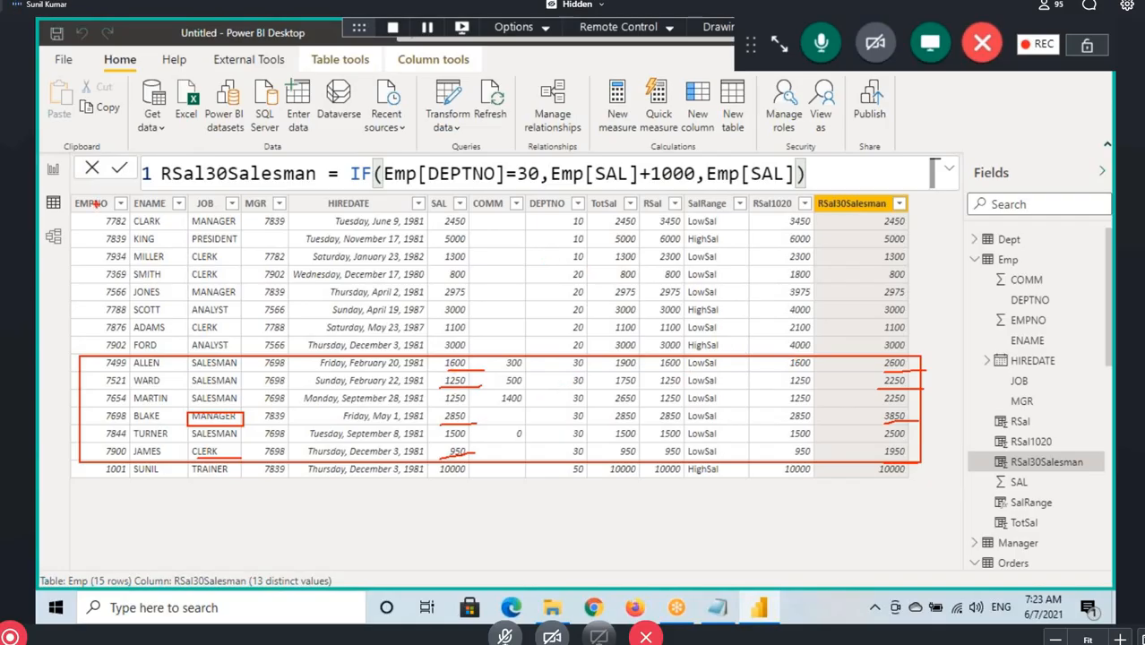
Underline Salesman in the column name, strike out MANAGER and CLERK, circle the first 30 and SALESMAN, and clear the drawings
left_click_drag(237, 184, 292, 184)
left_click_drag(189, 413, 252, 416)
left_click_drag(195, 451, 235, 448)
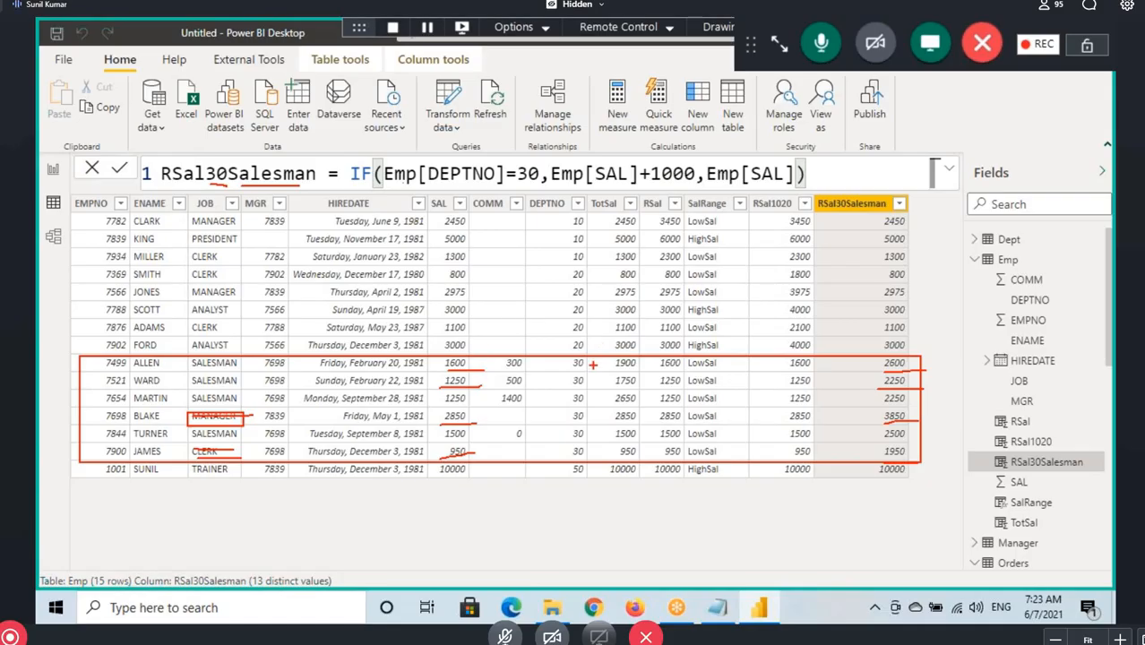
mouse_move(566, 362)
left_mouse_down()
mouse_move(592, 369)
mouse_move(573, 355)
left_mouse_up()
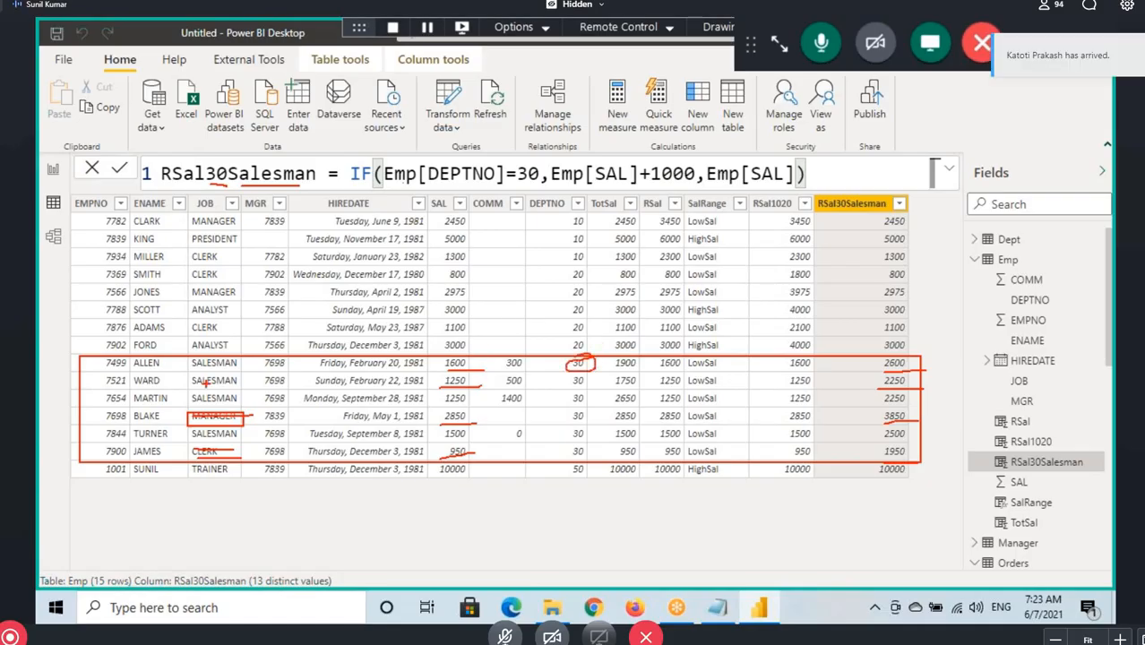
mouse_move(242, 354)
left_mouse_down()
mouse_move(183, 351)
mouse_move(240, 360)
left_mouse_up()
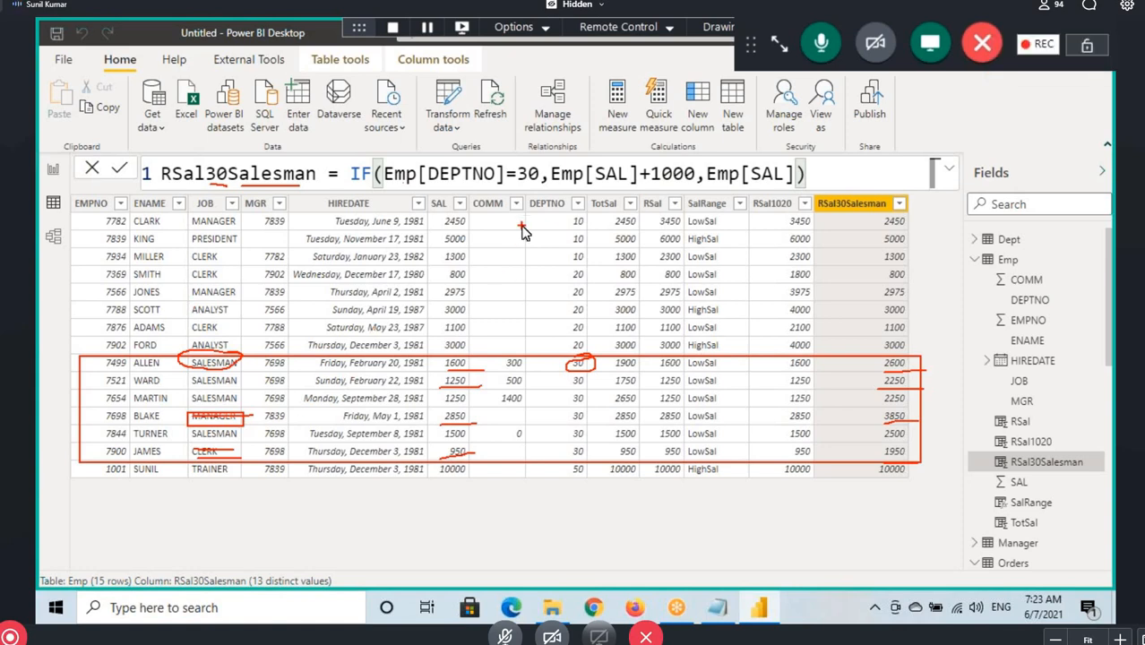
key("Escape")
Insert the && operator after Emp[DEPTNO]=30 in the RSal30Salesman formula and highlight it
left_click(540, 174)
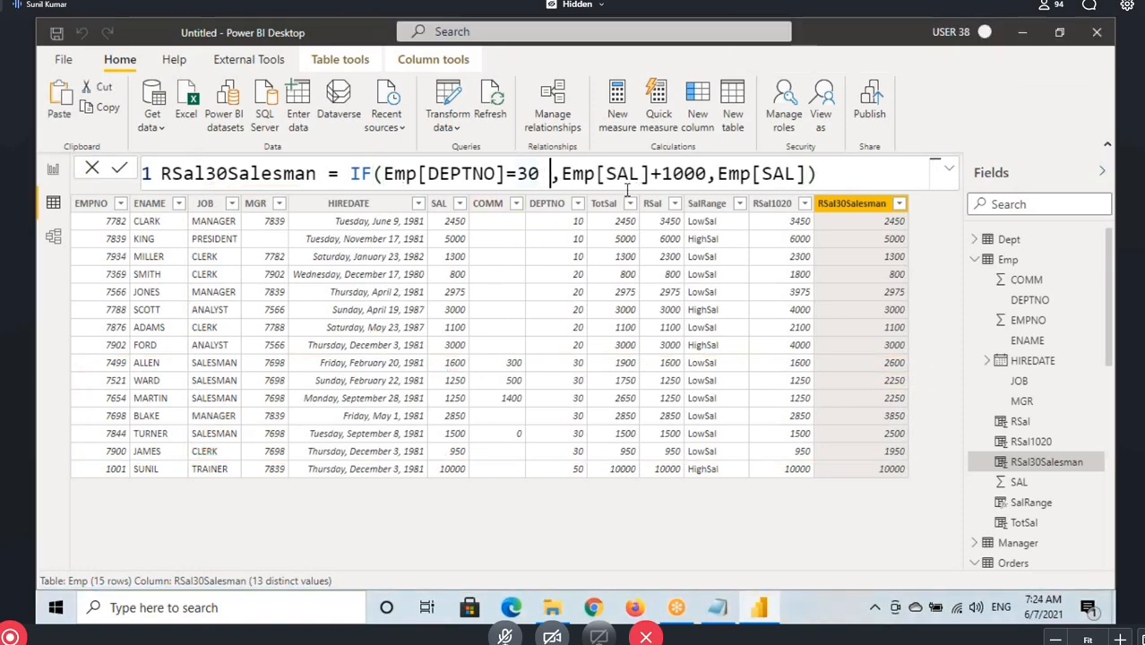
type("&&")
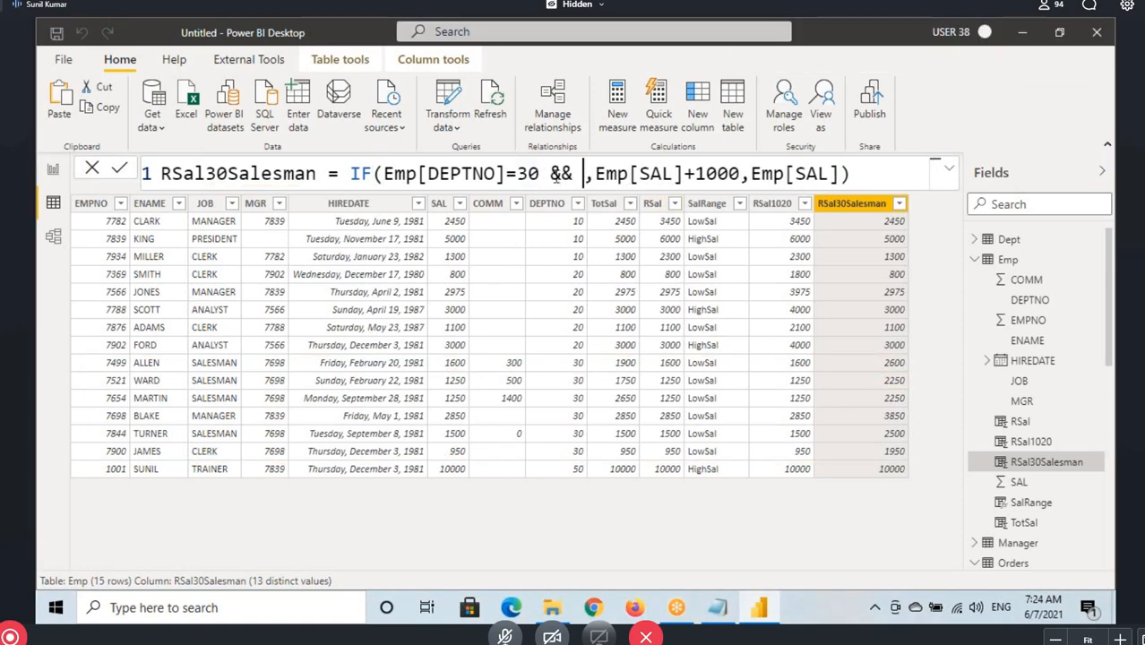
left_click_drag(550, 173, 574, 173)
left_click(574, 174)
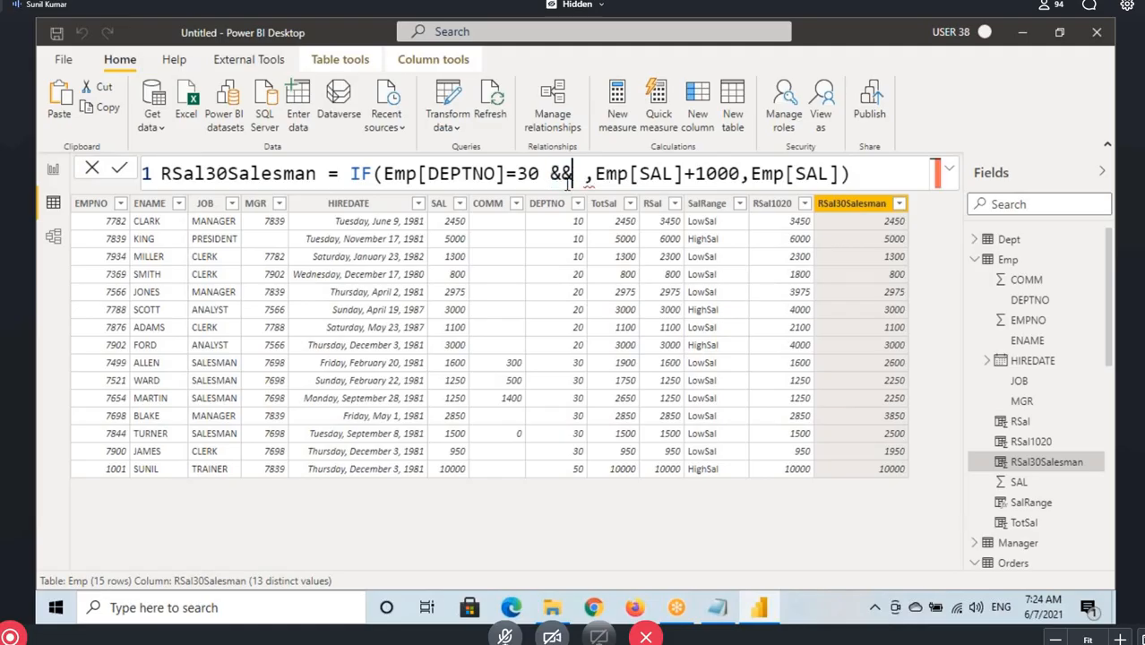
left_click_drag(550, 176, 573, 175)
left_click(587, 177)
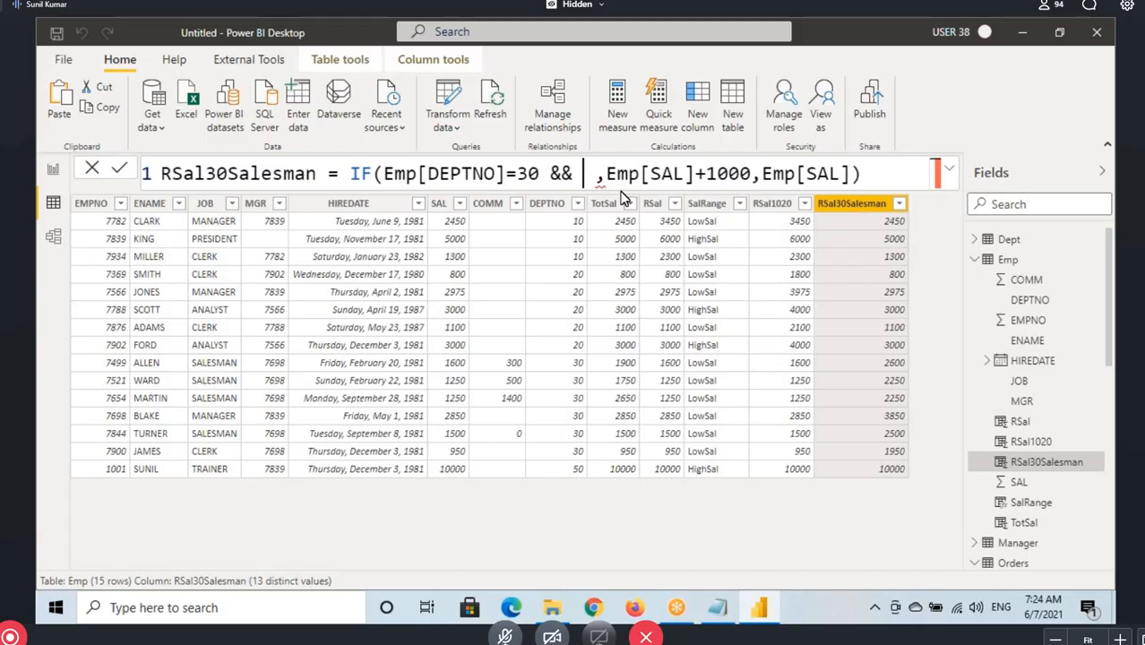
Add Emp[JOB]="SALESMAN" as the second condition after && and apply the RSal30Salesman formula
type("job")
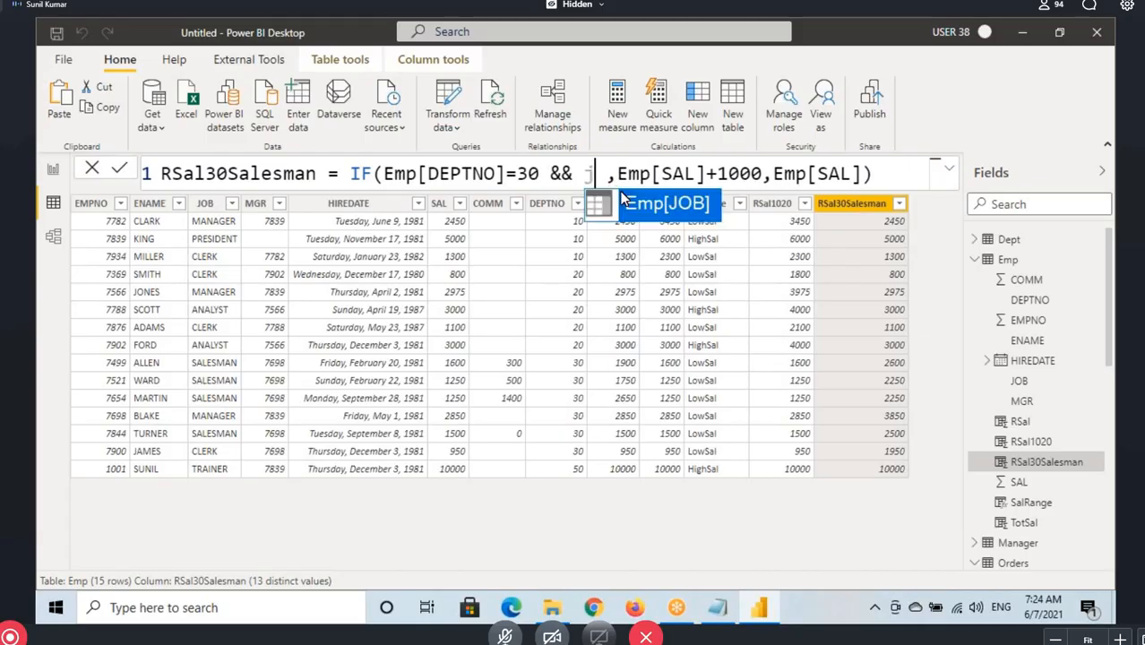
left_click(625, 199)
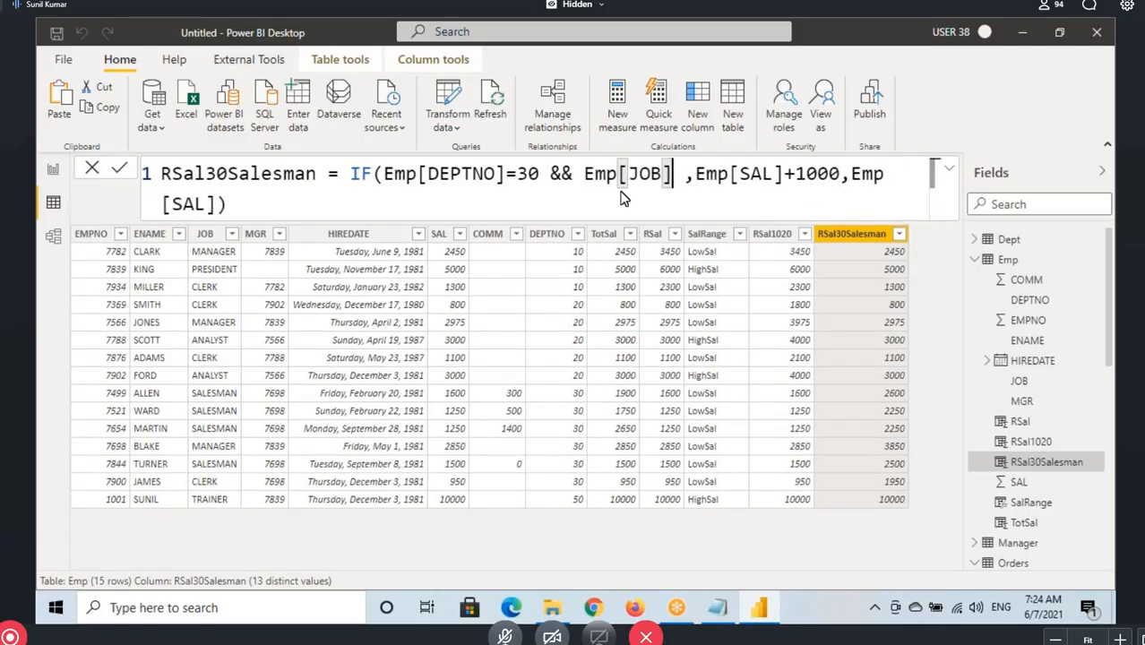
type("=\"SALES")
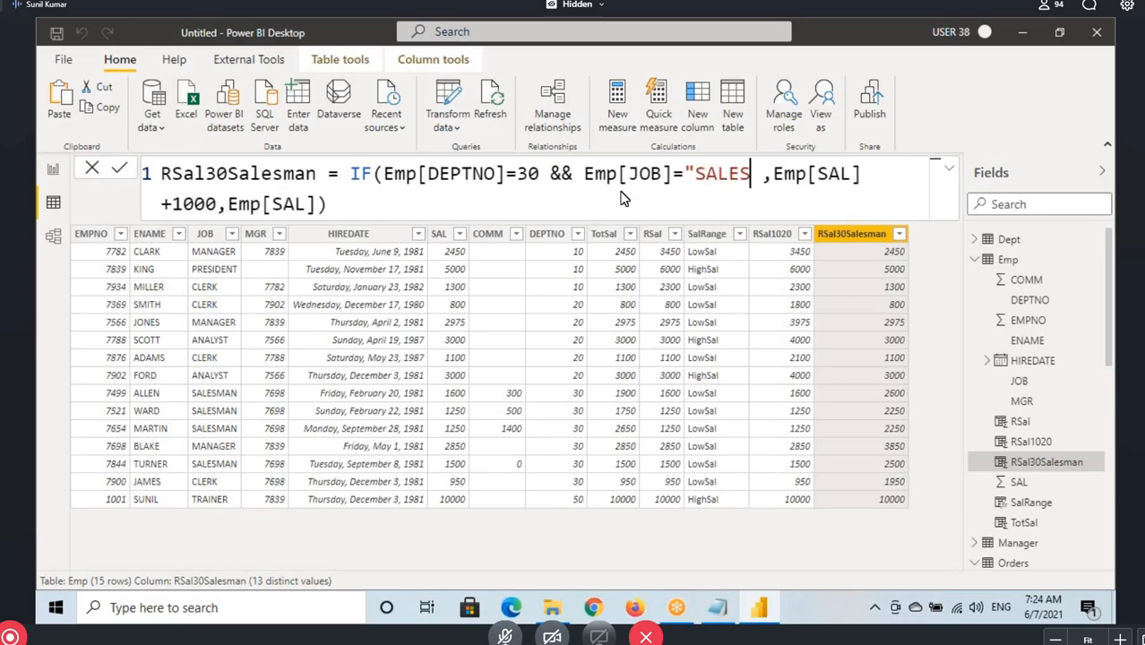
type("MAN\"")
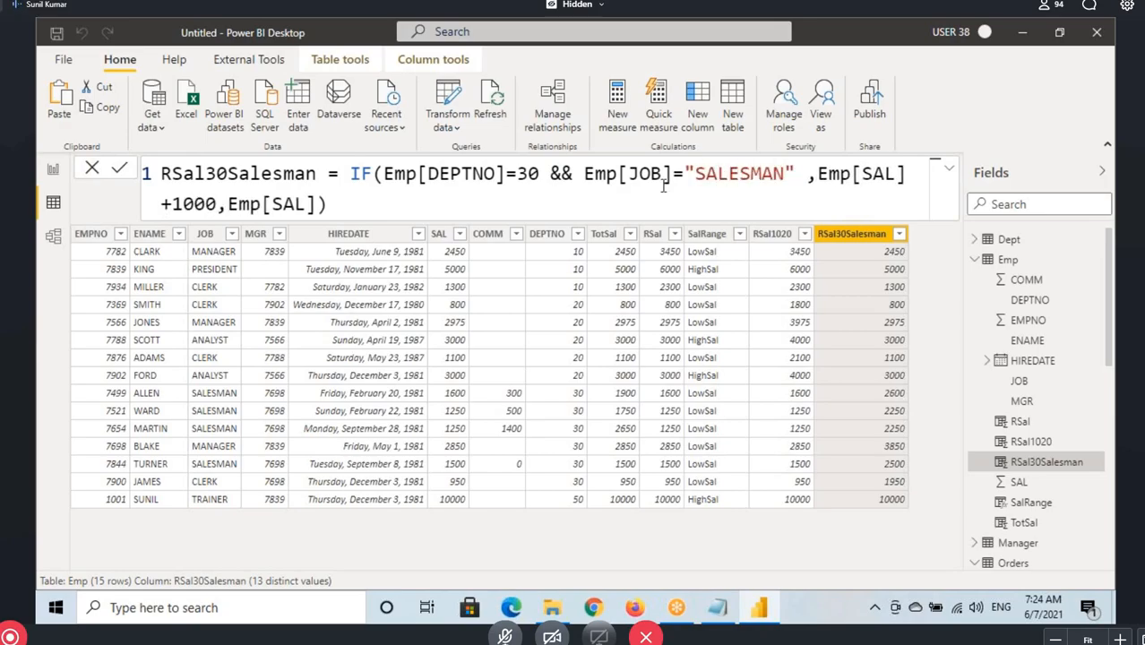
left_click_drag(686, 176, 787, 175)
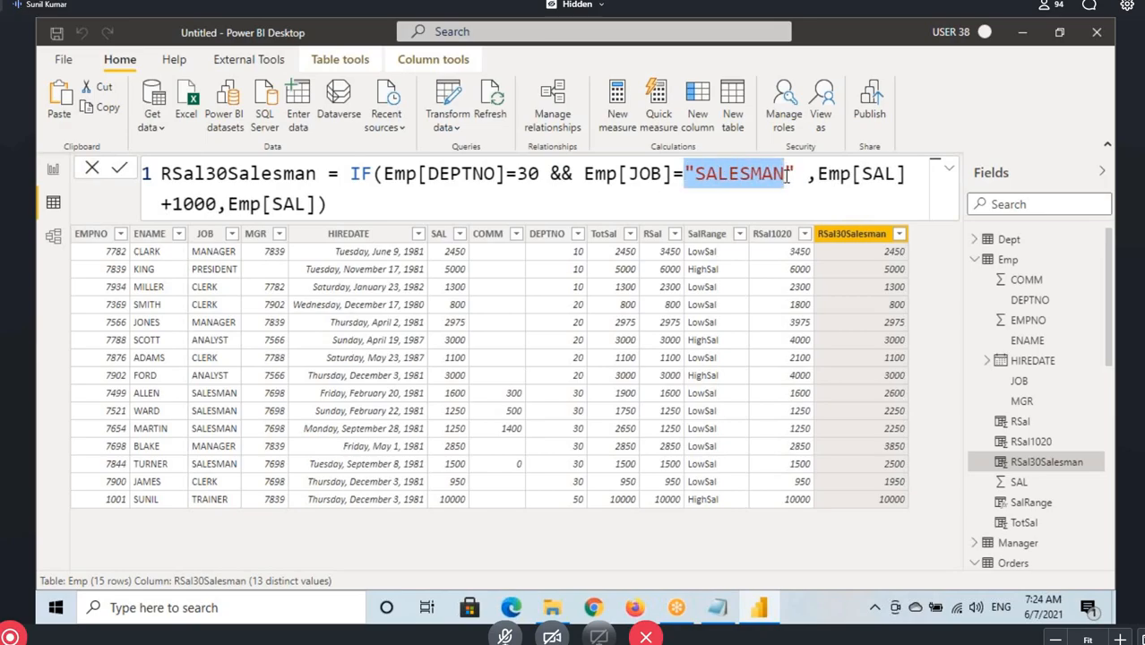
left_click(695, 174)
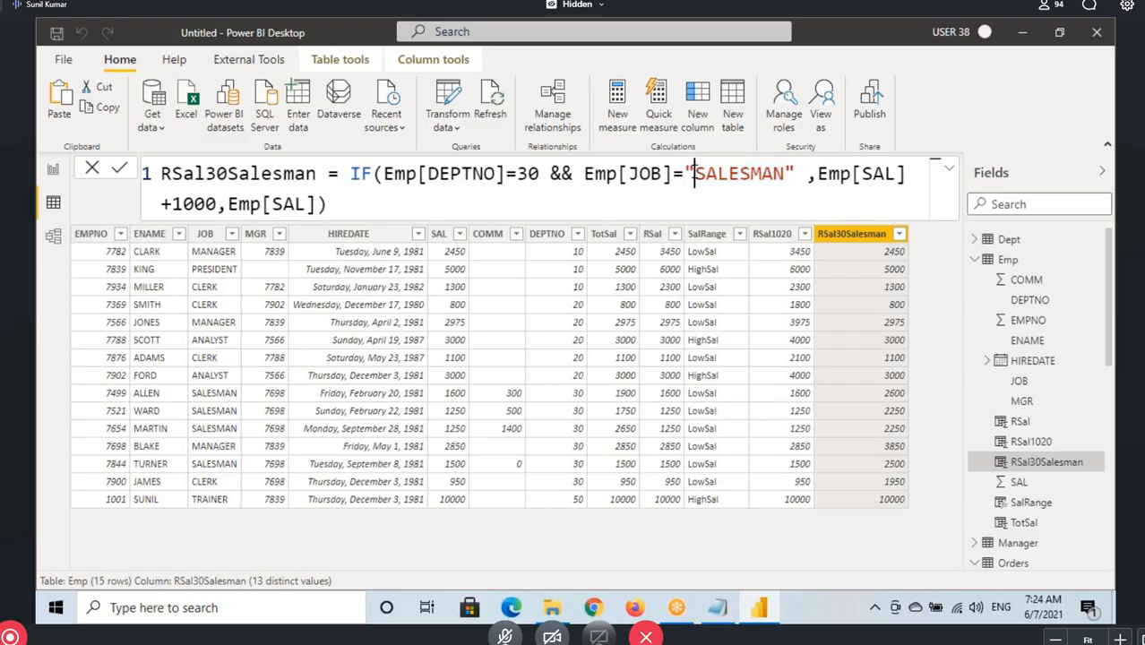
left_click(343, 204)
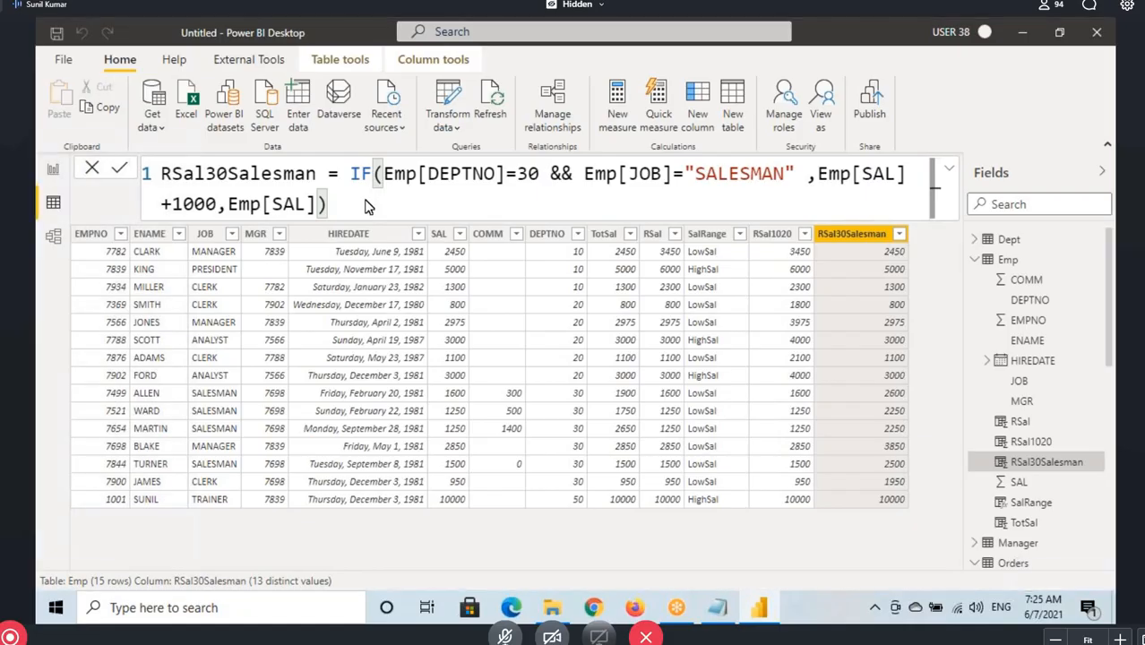
key("Return")
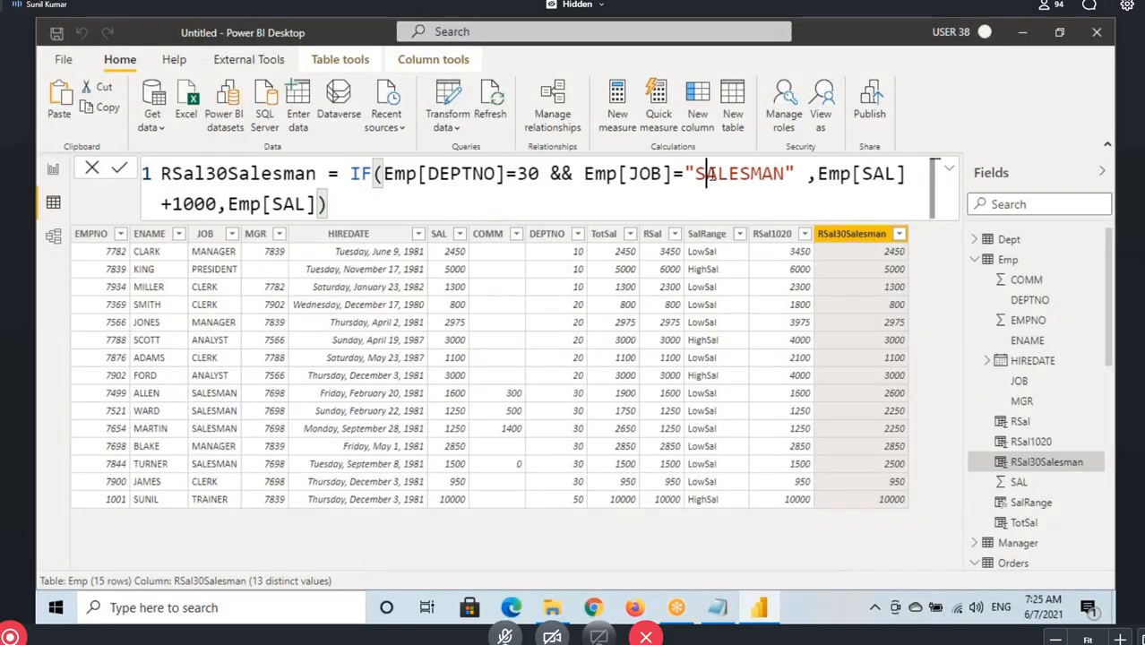
Box the department 30 rows and underline the first salesman's DEPTNO, JOB, SAL and RSal30Salesman values
left_click(706, 174)
left_click(518, 177)
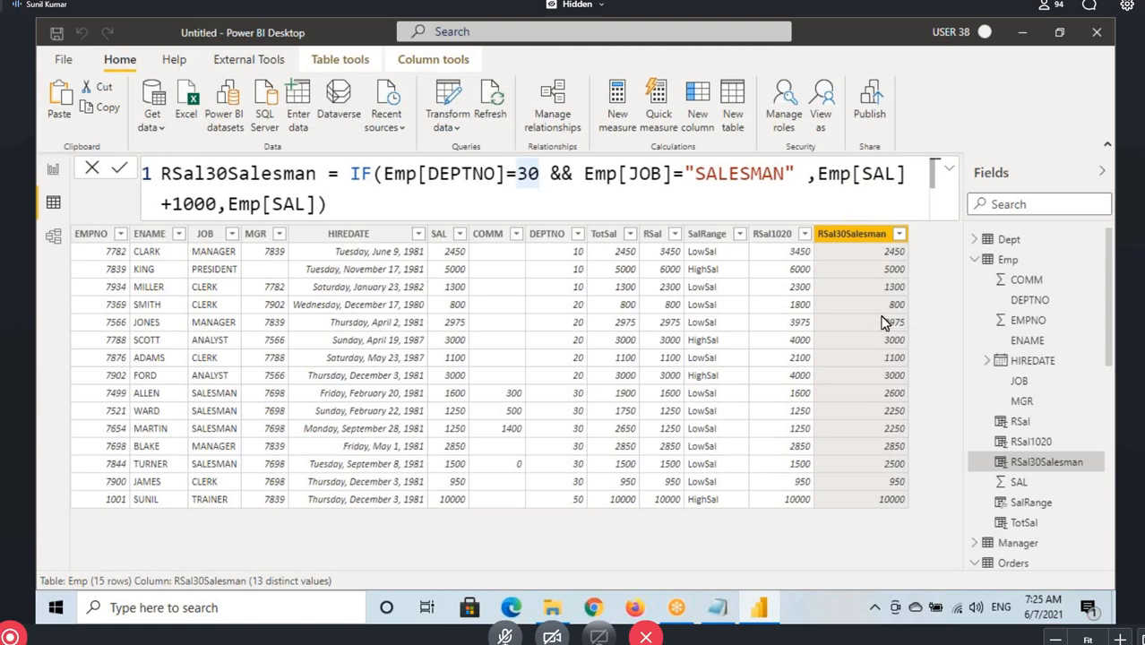
key("ctrl+2")
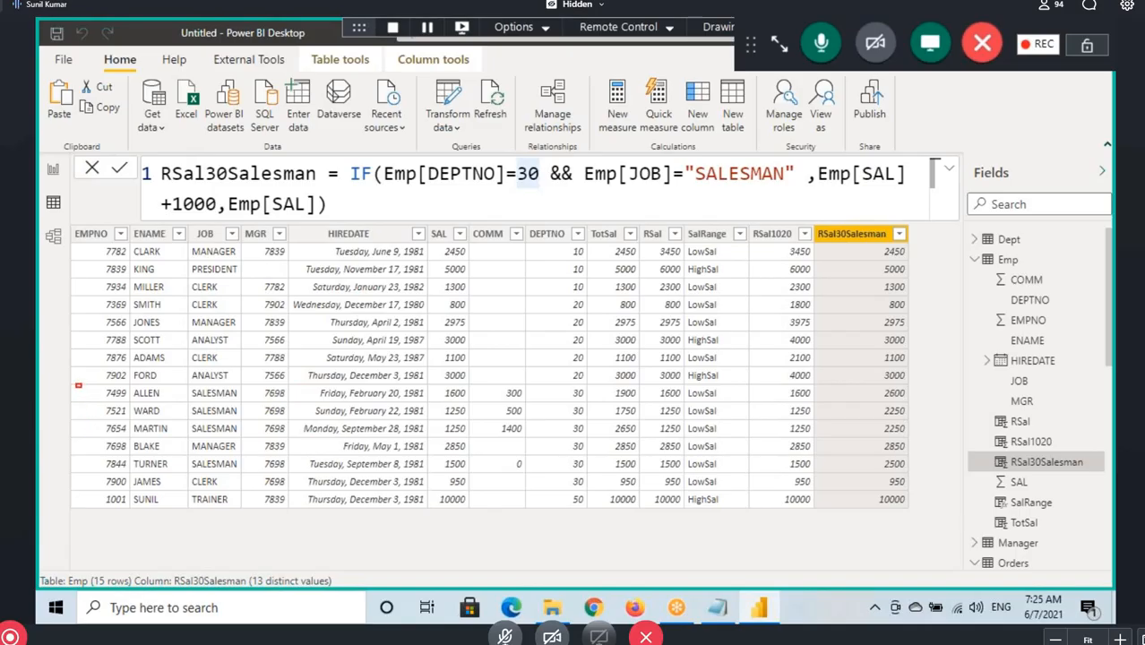
mouse_move(76, 385)
left_mouse_down()
mouse_move(508, 475)
mouse_move(916, 489)
left_mouse_up()
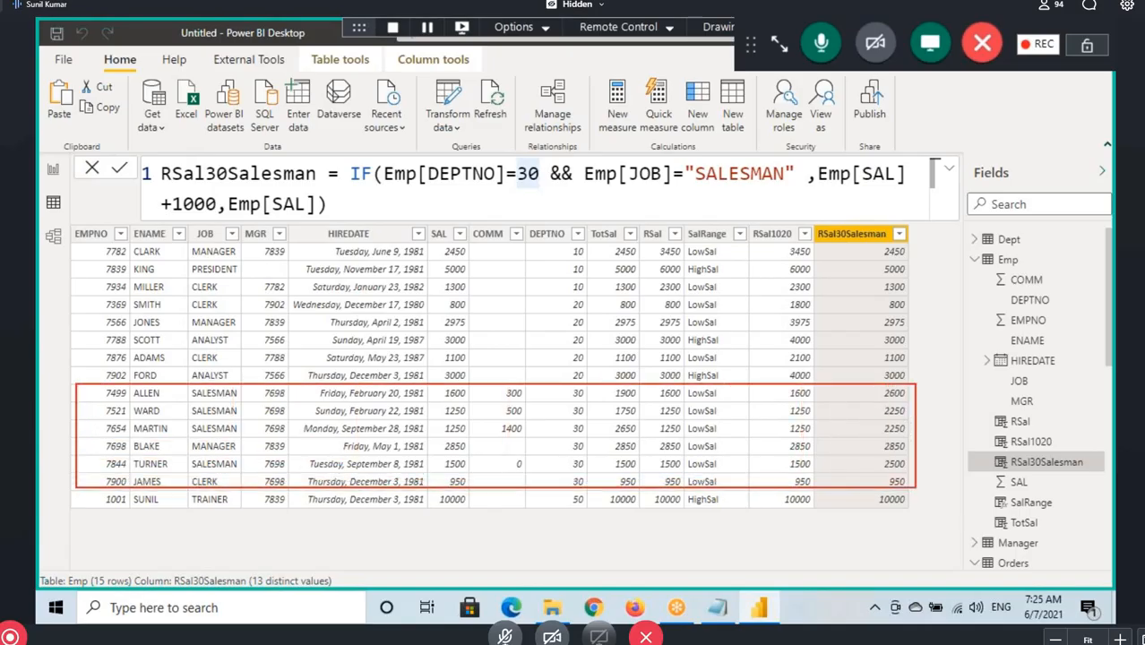
left_click_drag(560, 399, 598, 399)
left_click_drag(204, 403, 248, 403)
left_click_drag(446, 403, 496, 403)
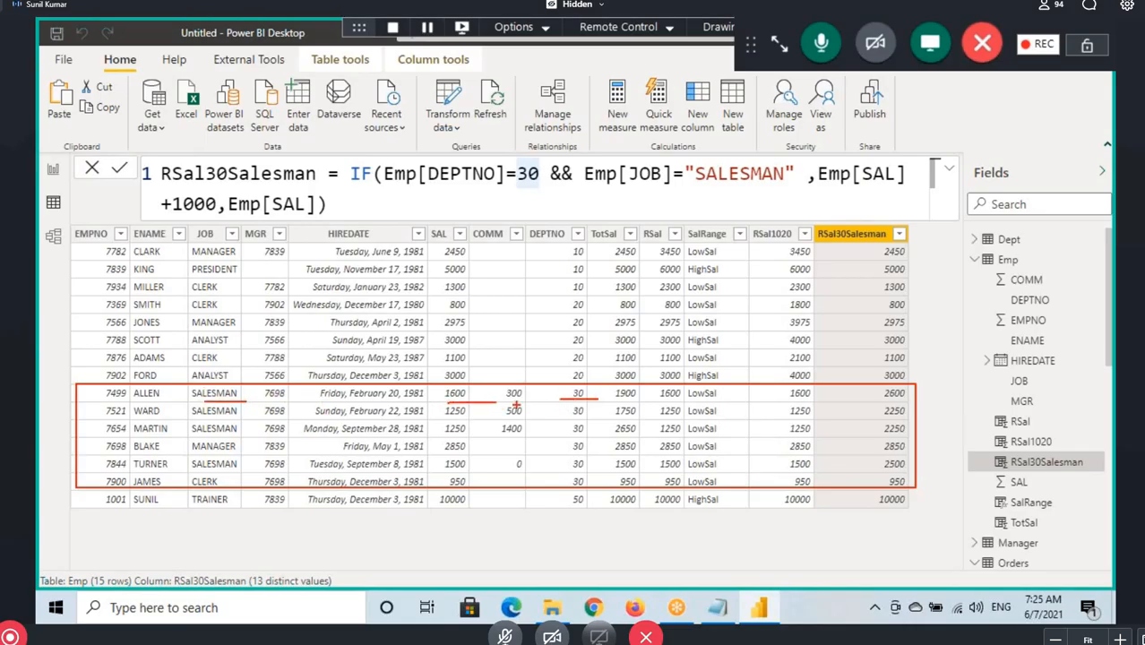
left_click_drag(880, 403, 912, 402)
Underline the department 30 manager's name, job and SAL, then circle and tick the manager's RSal30Salesman value
left_click_drag(128, 454, 186, 454)
left_click_drag(443, 455, 476, 453)
left_click_drag(911, 442, 955, 430)
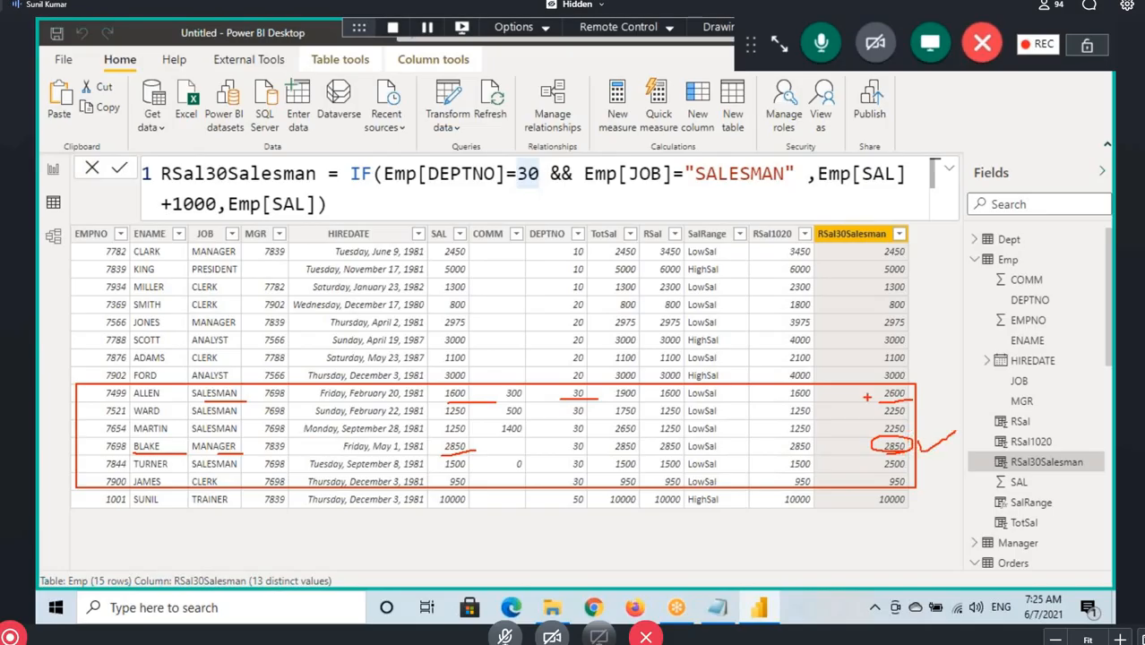
Underline the first table row's DEPTNO, SAL and RSal30Salesman values, and both conditions joined by && in the formula
left_click_drag(572, 257, 592, 256)
left_click_drag(444, 262, 473, 263)
left_click_drag(871, 259, 917, 257)
left_click_drag(439, 188, 536, 180)
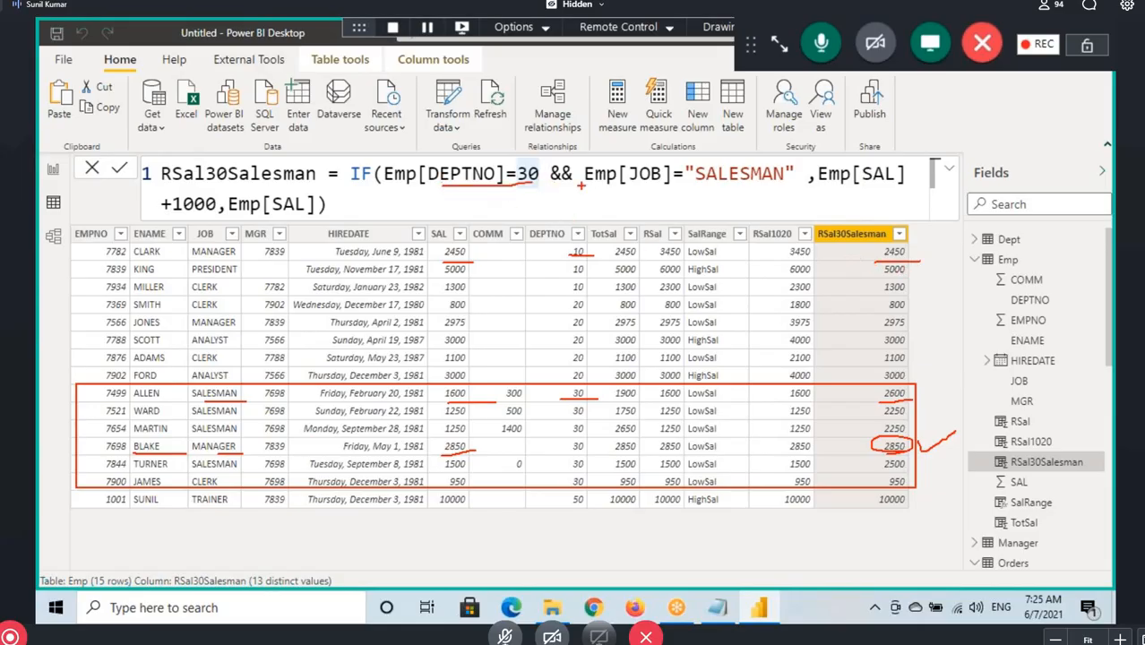
left_click_drag(622, 189, 776, 189)
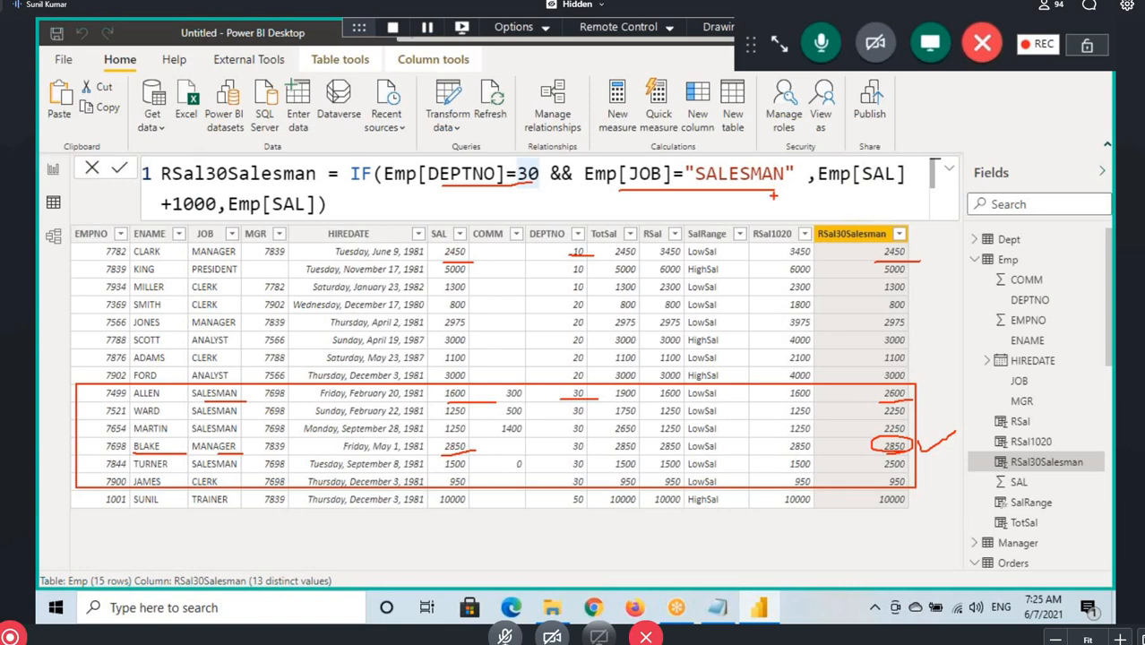
Clear the drawn annotations, switch to Notepad, and highlight the logical operator notes through the RSal1020 formula
key("Escape")
left_click(335, 199)
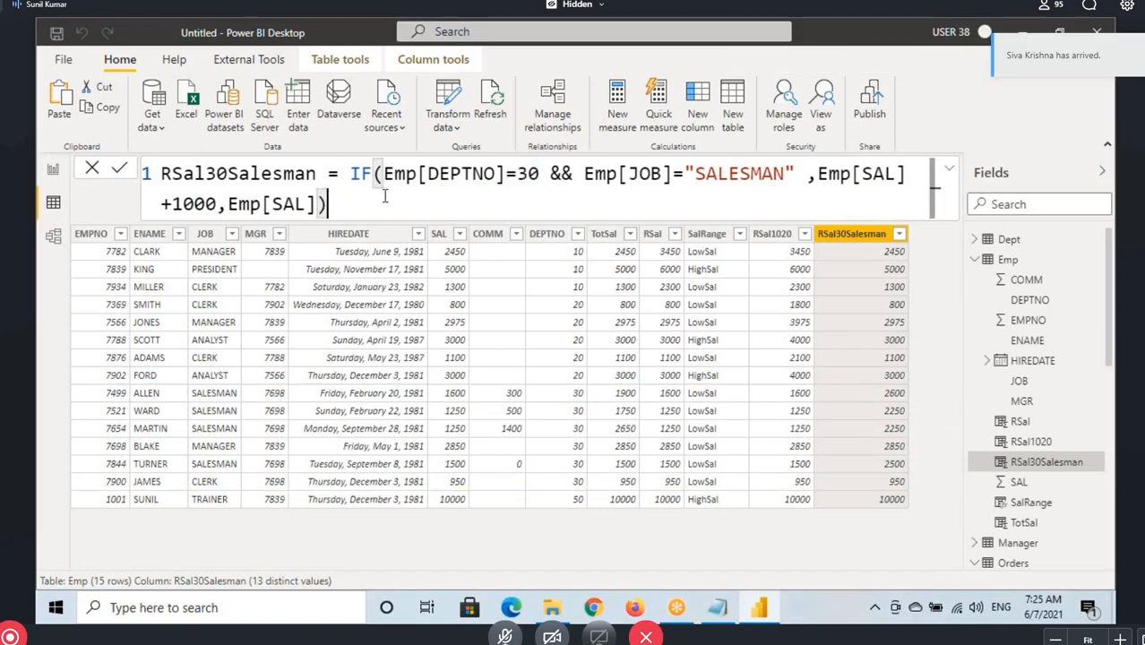
left_click(718, 608)
left_click_drag(40, 354, 670, 477)
scroll(213, 388, "up", 2)
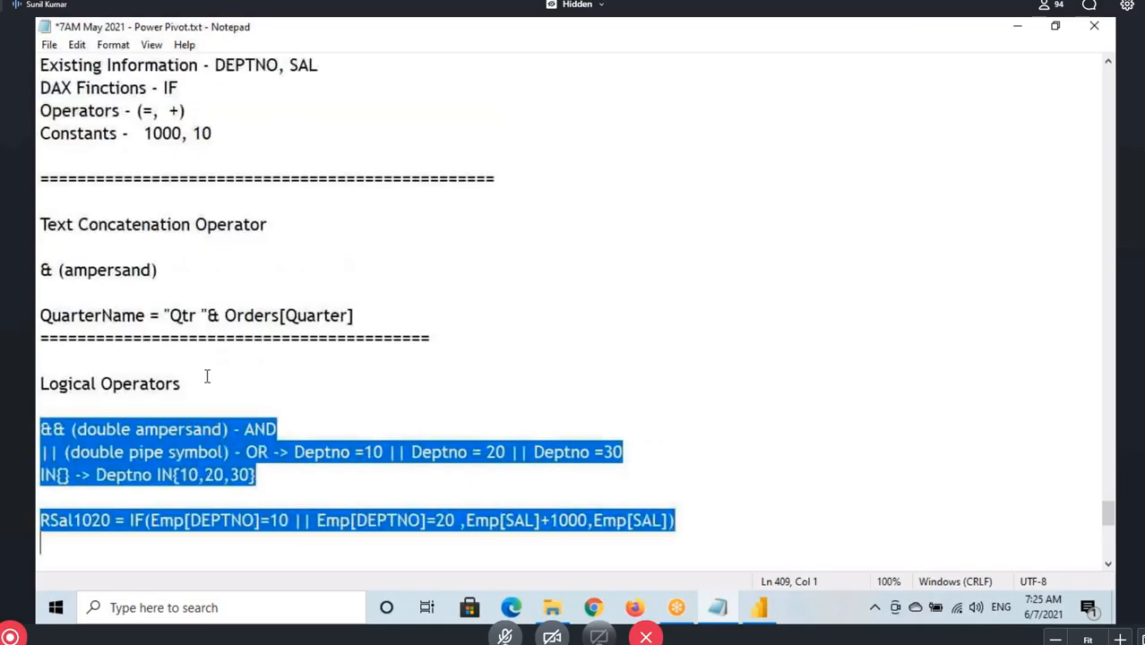
scroll(206, 302, "down", 4)
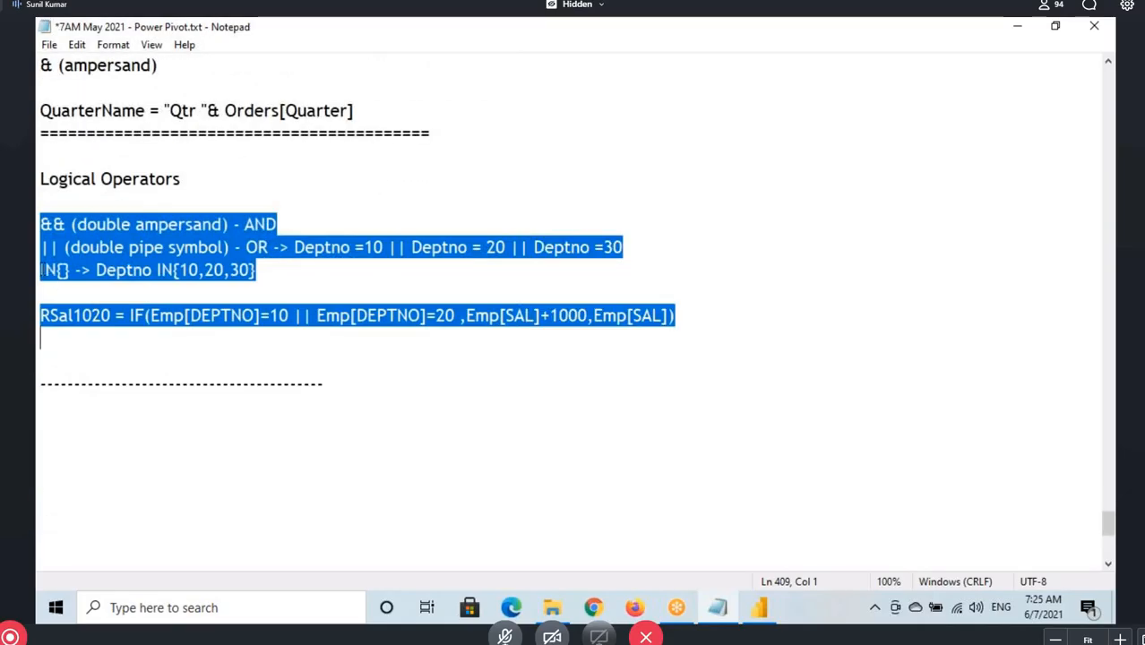
Highlight the IN{} operator and its Deptno example, followed by the Deptno conditions on the OR line
left_click_drag(40, 269, 75, 274)
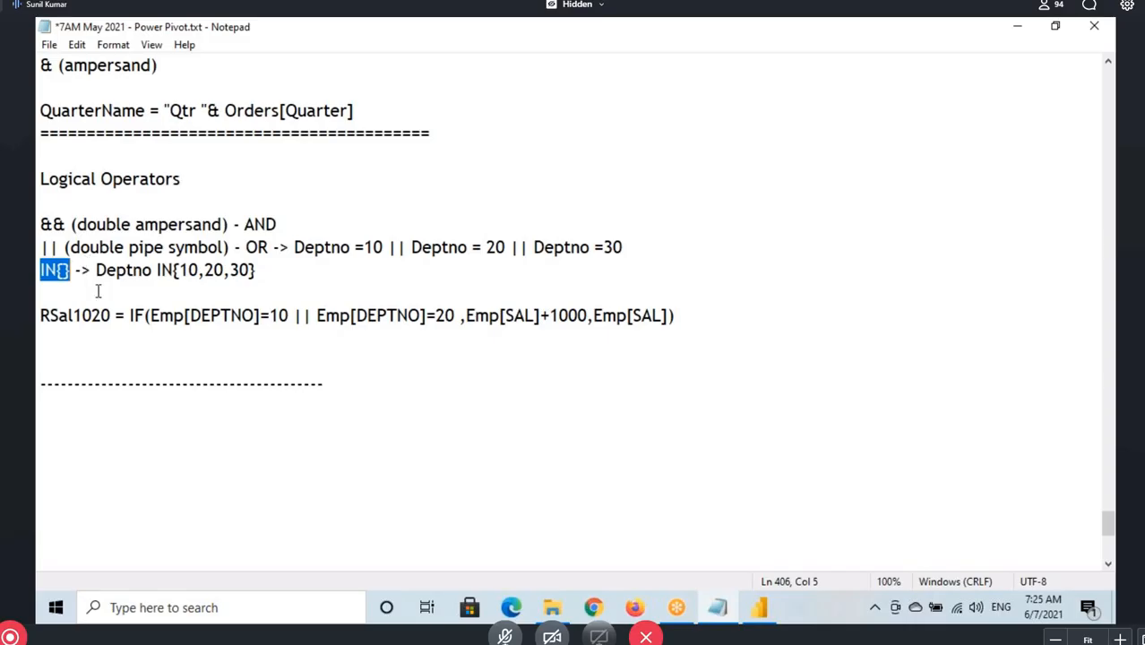
left_click_drag(161, 271, 199, 276)
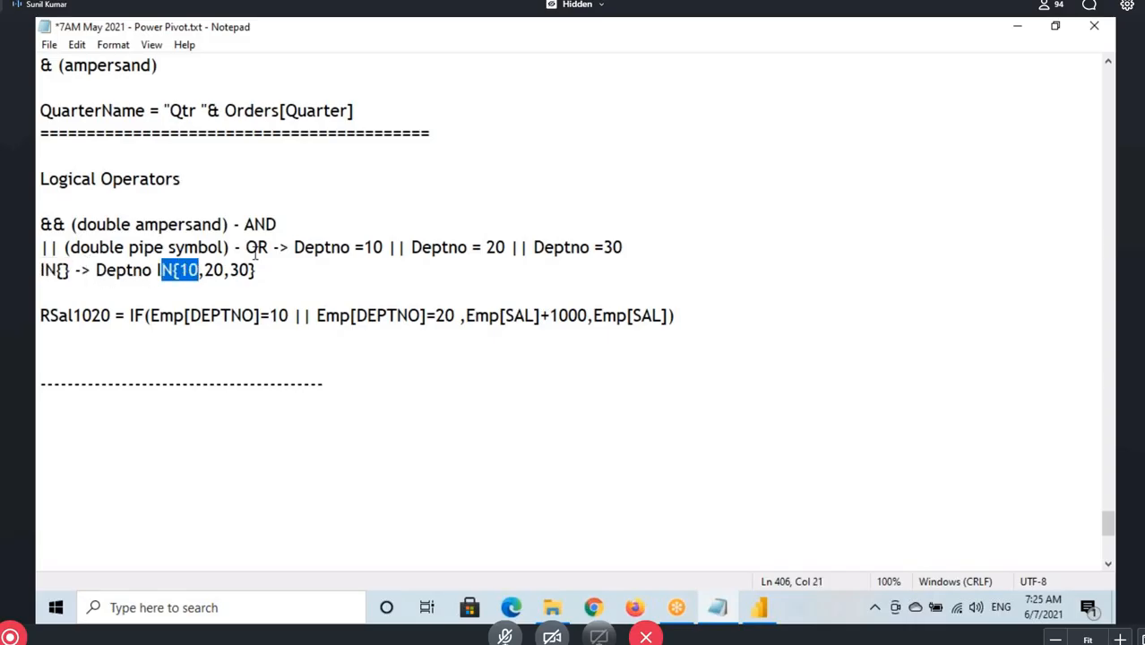
left_click_drag(311, 250, 361, 252)
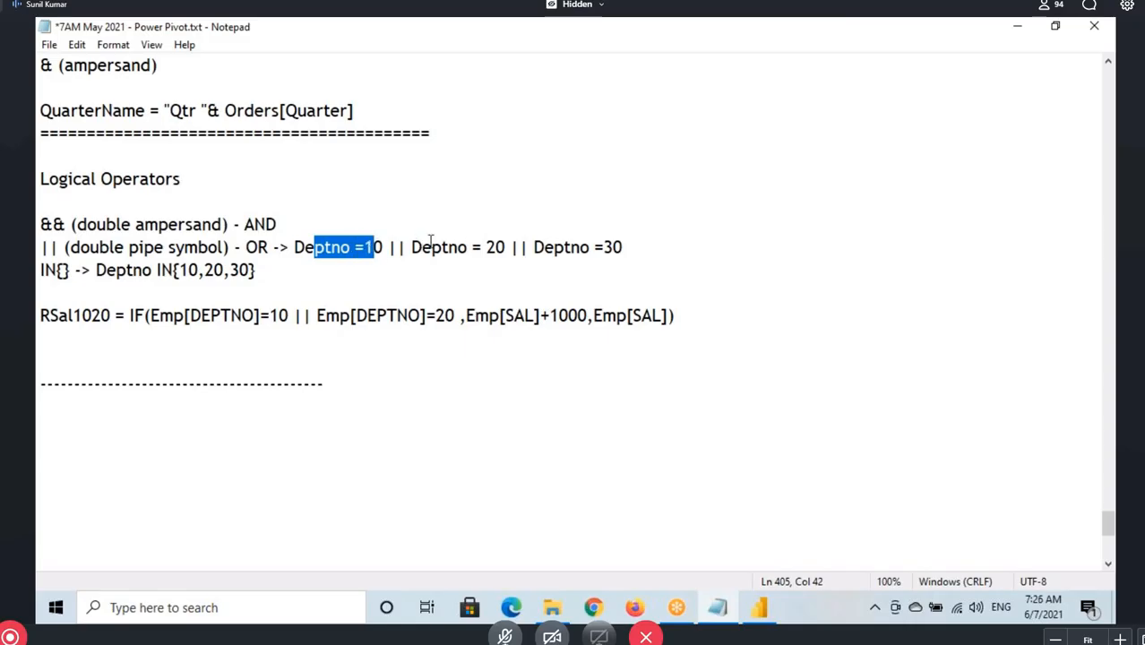
left_click_drag(432, 249, 639, 256)
left_click(556, 249)
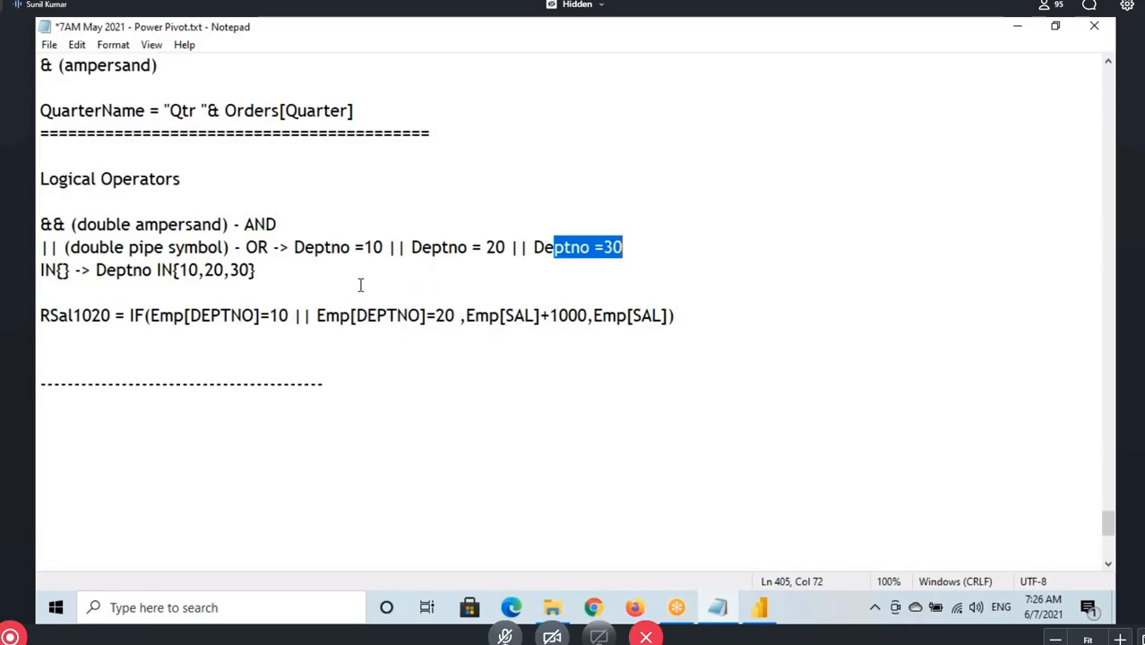
Underline the Deptno =10, 20 and 30 conditions on the OR line and circle the || operators between them
left_click_drag(319, 258, 499, 266)
left_click_drag(521, 233, 528, 238)
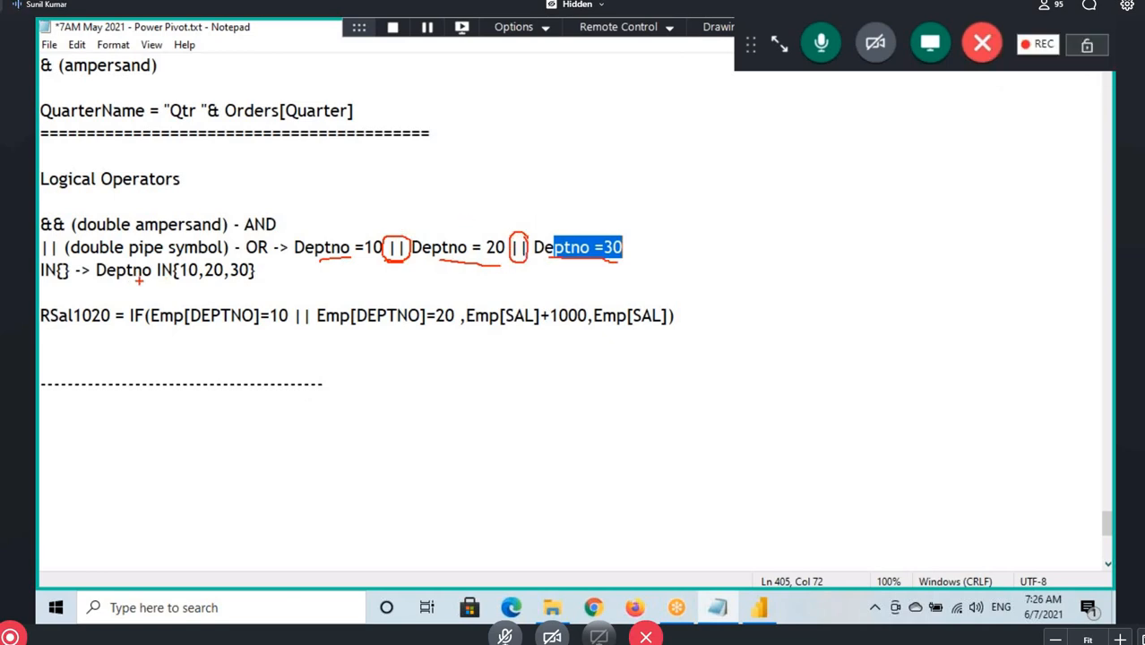
left_click_drag(306, 258, 391, 259)
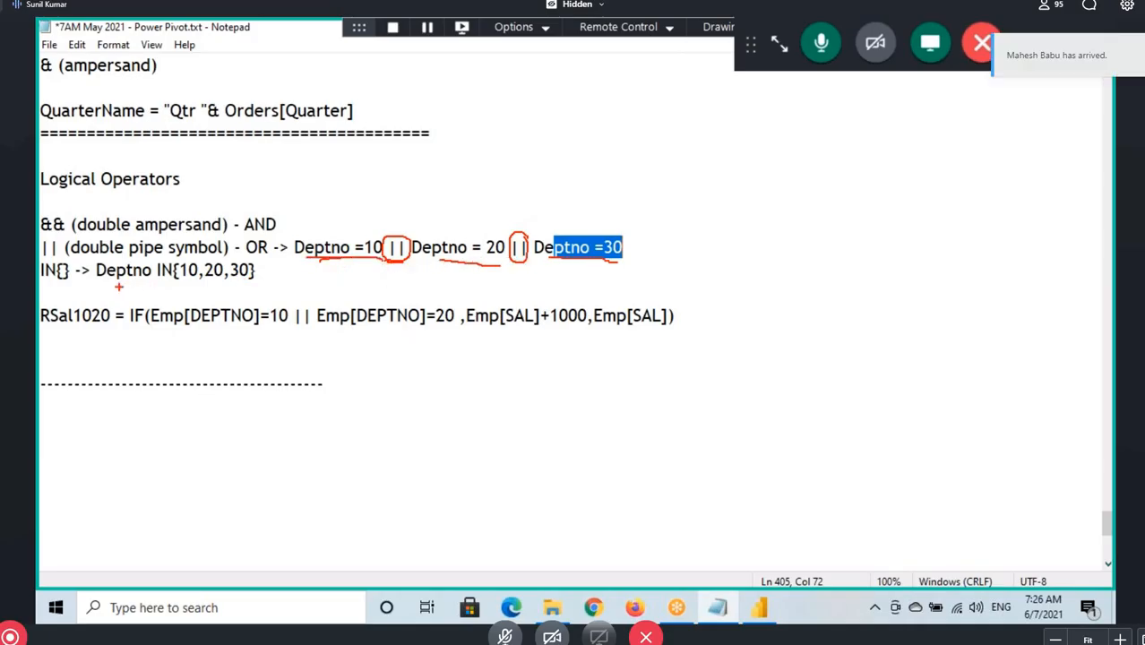
Underline the Deptno IN example, draw an arrow to the OR conditions, point to the first ||, circle IN, and clear the marks
left_click_drag(93, 281, 170, 279)
left_click_drag(165, 283, 333, 268)
left_click_drag(154, 277, 213, 278)
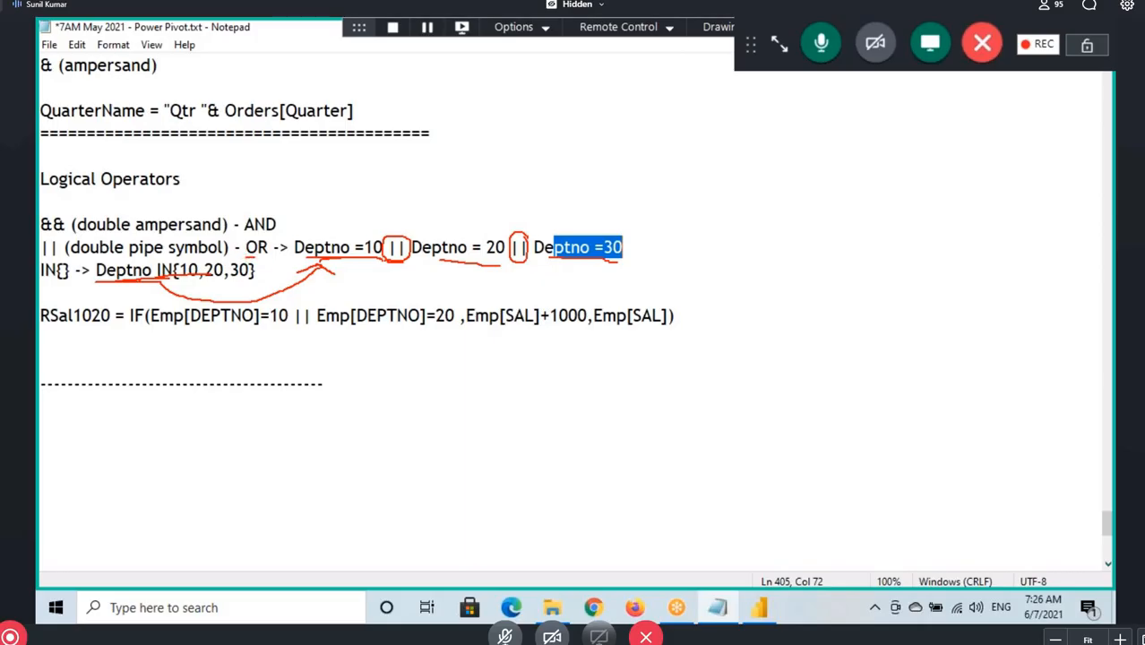
left_click_drag(398, 235, 454, 191)
left_click_drag(402, 234, 452, 188)
left_click_drag(156, 273, 170, 260)
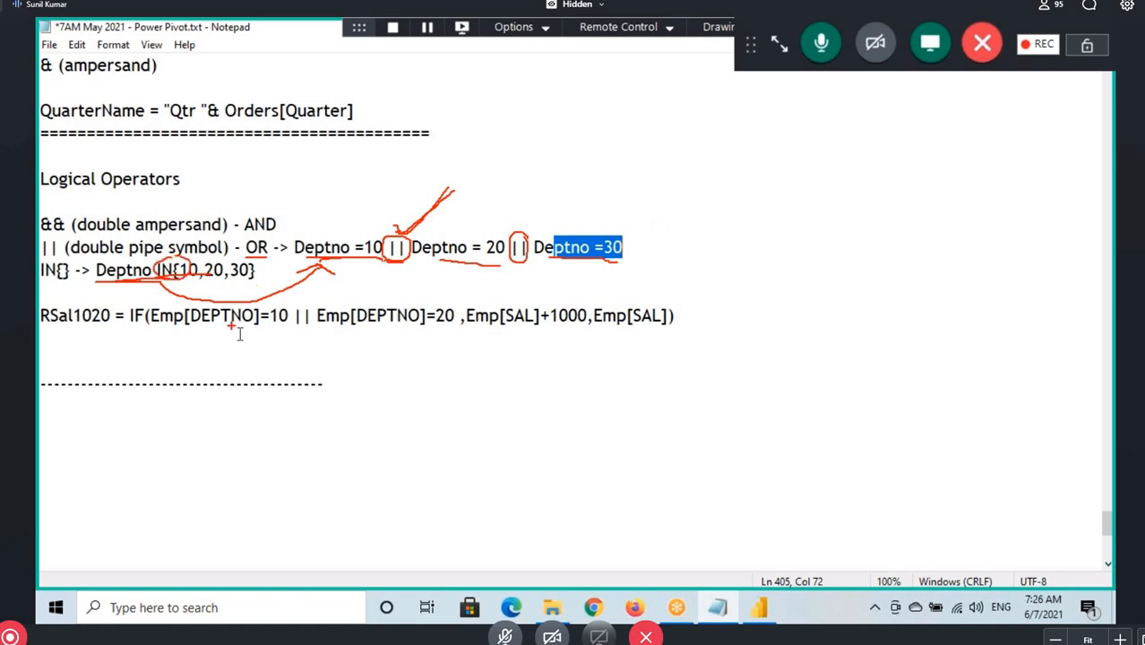
key("Escape")
Box Deptno IN{10,20,30}, draw arrows to its values and the OR conditions, underline the || parts, and clear the marks
key("ctrl+2")
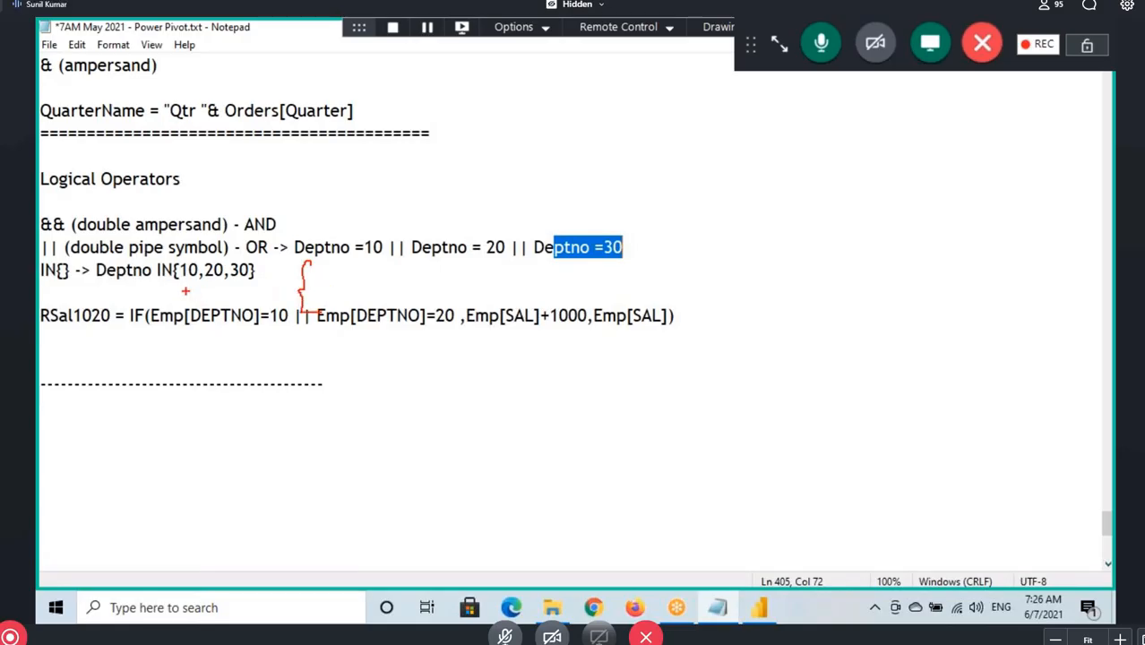
left_click_drag(115, 282, 262, 282)
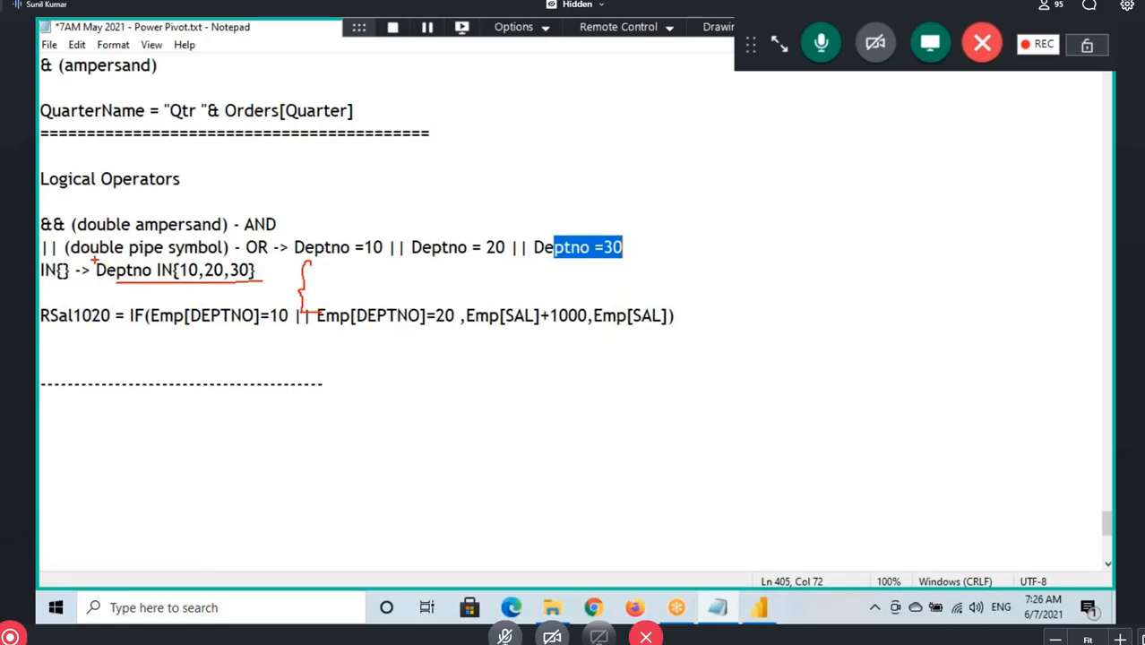
mouse_move(93, 259)
left_mouse_down()
mouse_move(149, 283)
mouse_move(258, 283)
mouse_move(331, 257)
left_mouse_up()
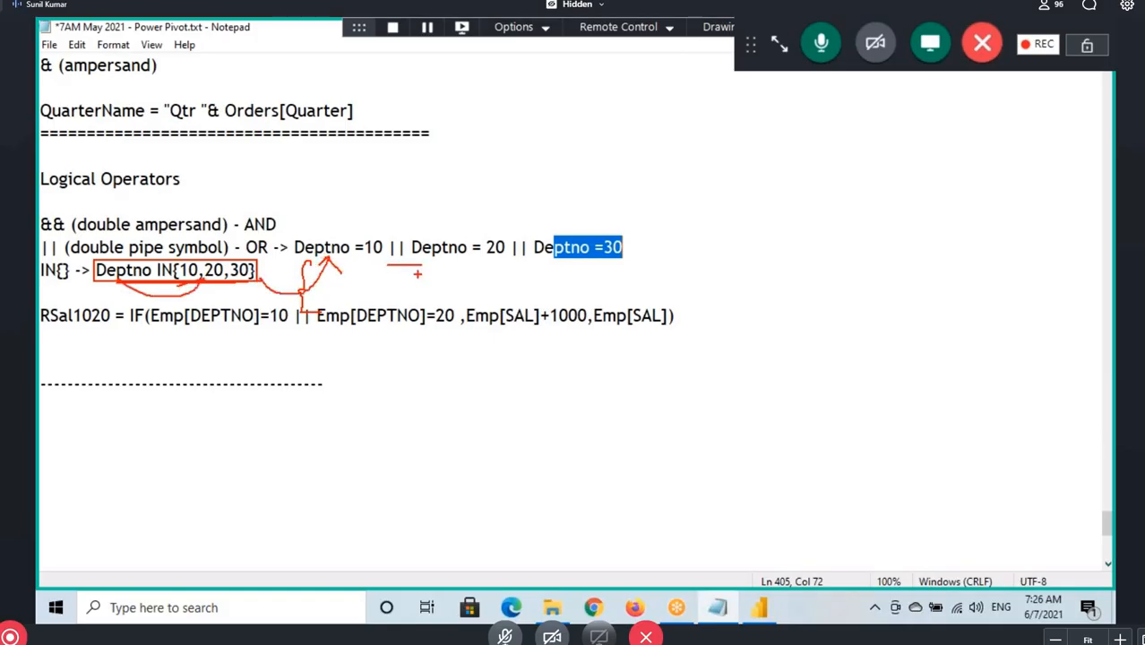
left_click_drag(419, 266, 514, 259)
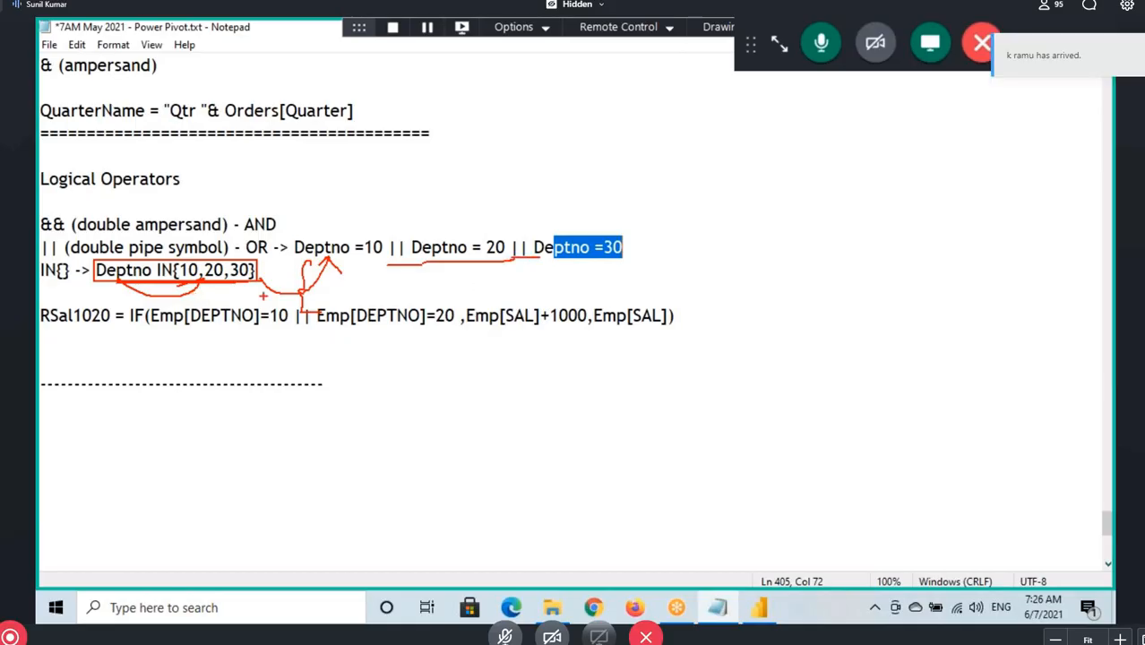
left_click_drag(135, 306, 258, 292)
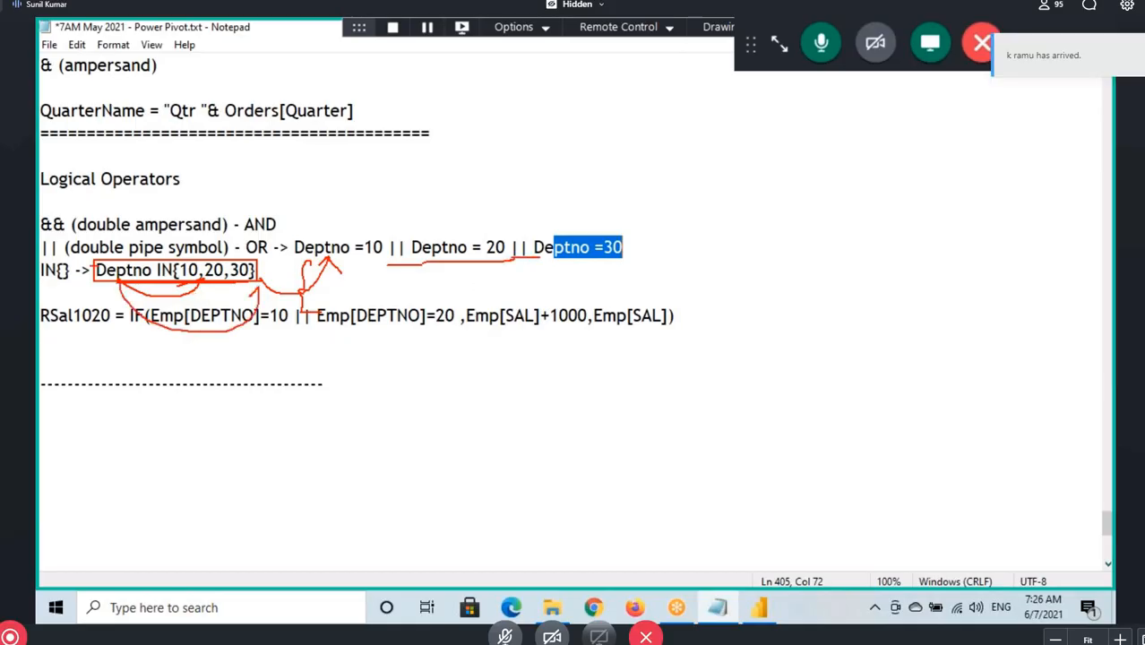
key("Escape")
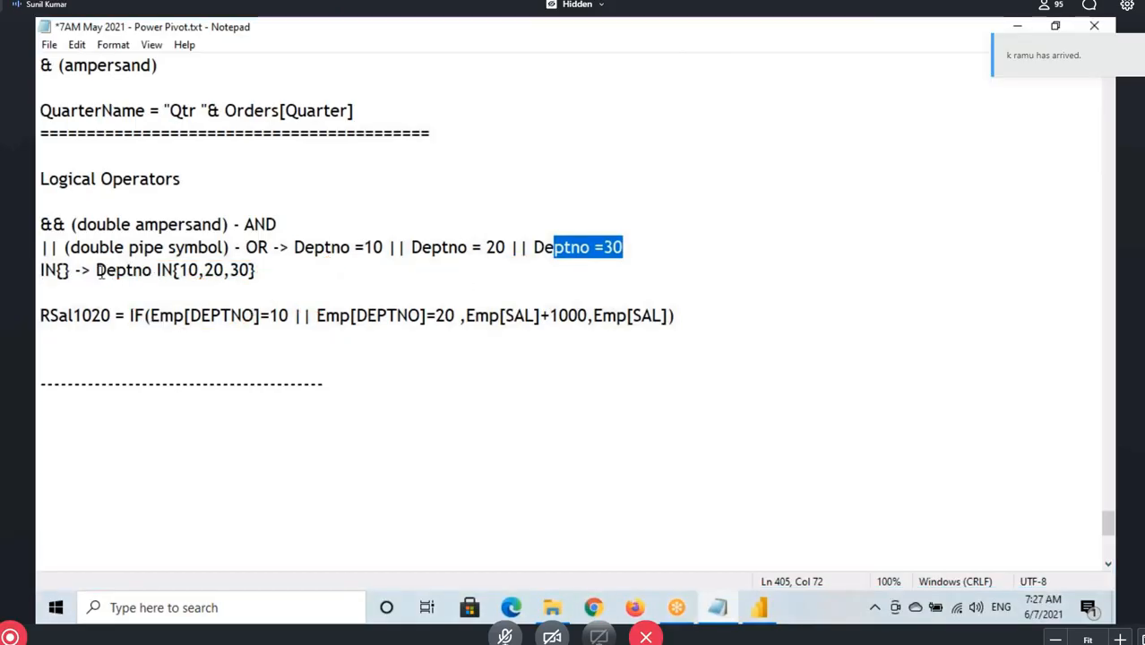
Copy Deptno IN{10,20,30} onto a new line below the IN{} note
left_click_drag(93, 270, 259, 270)
key("ctrl+c")
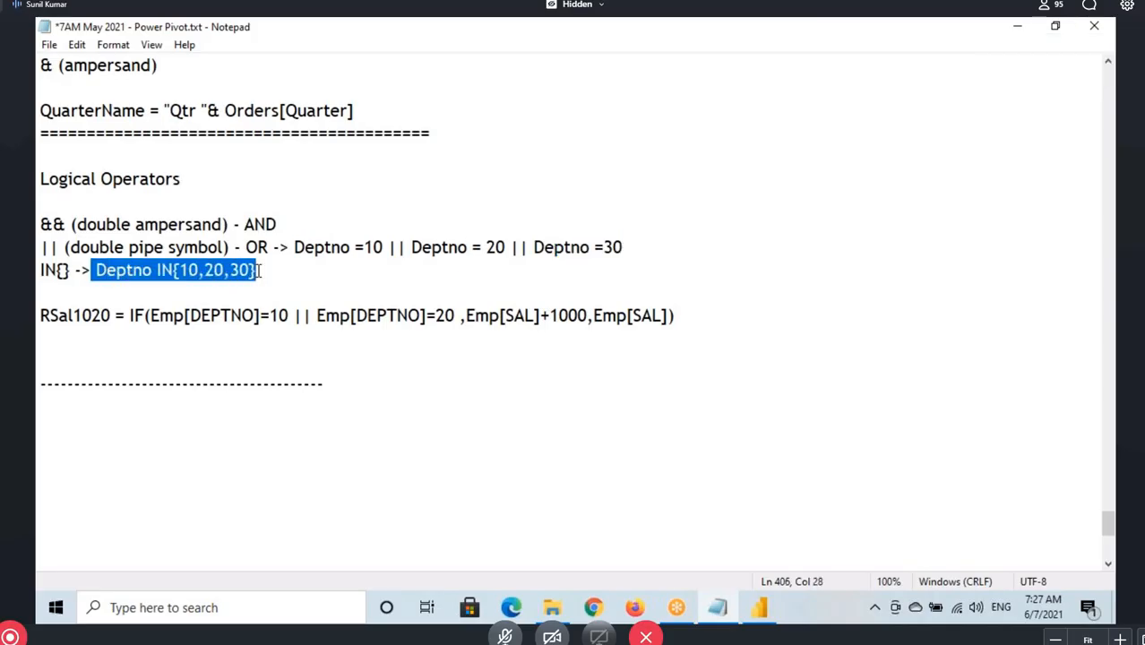
left_click(270, 274)
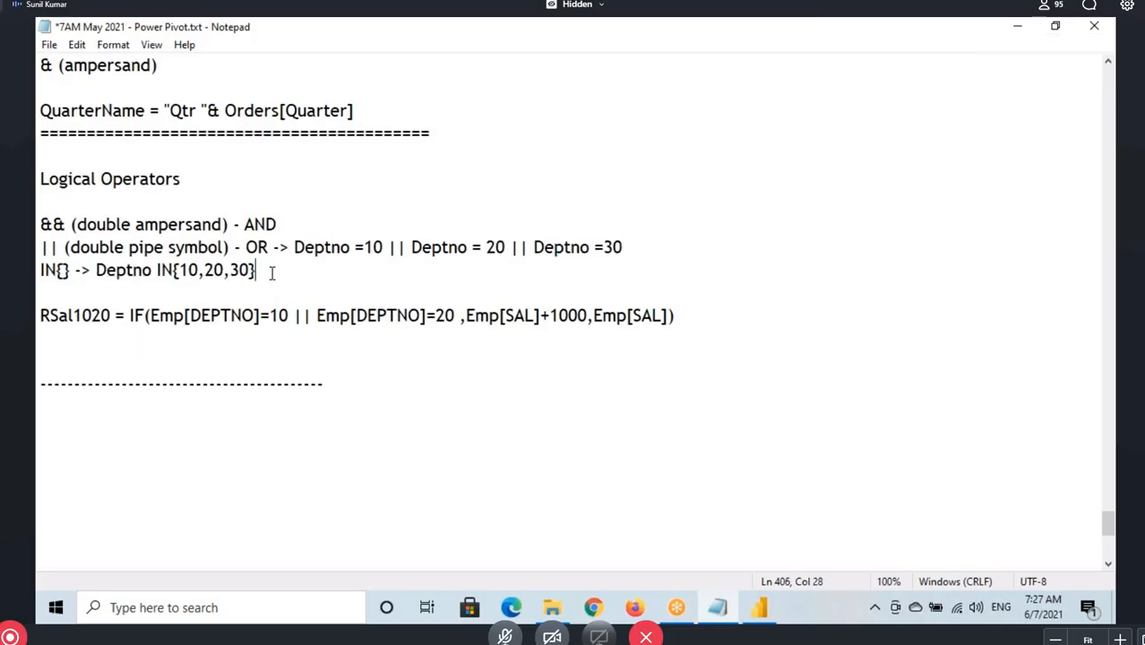
key("Return")
key("Return")
key("ctrl+v")
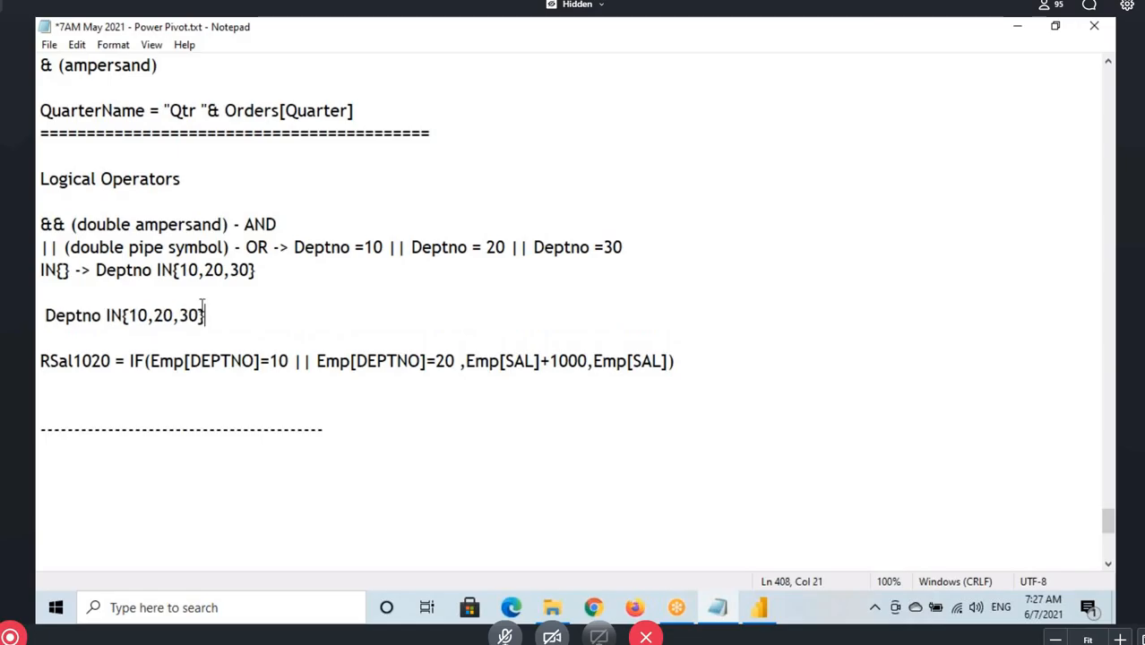
left_click_drag(41, 316, 179, 316)
left_click(324, 314)
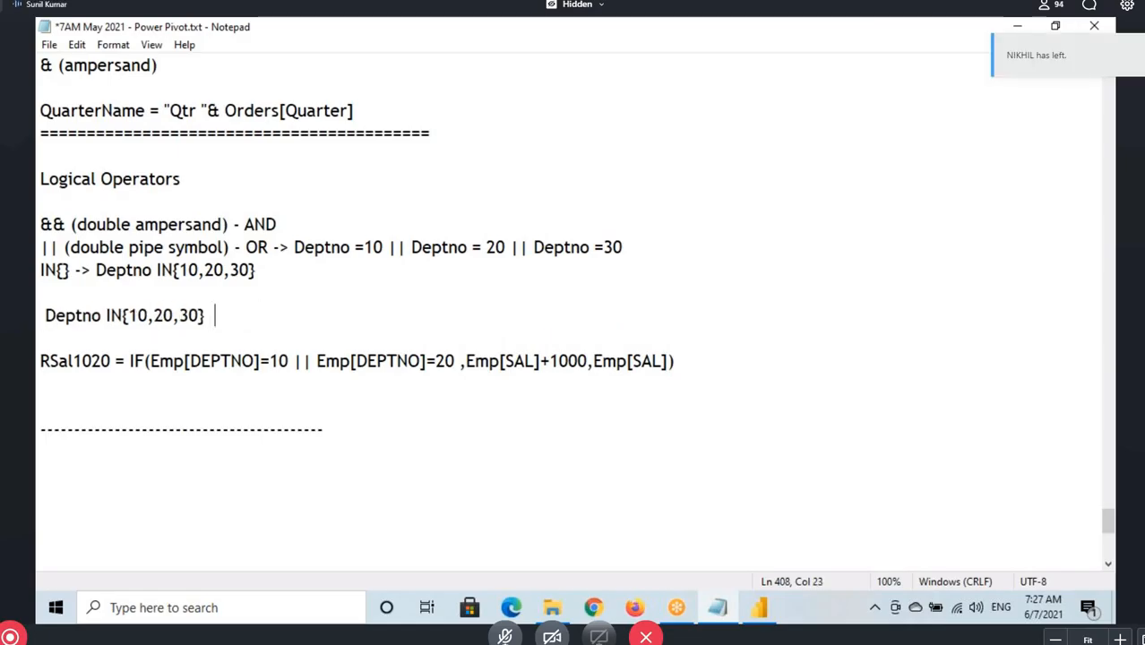
Complete the new line as Deptno IN{10,20,30} = (Deptno =10 || Deptno = 20 || Deptno =30), reusing the OR line's conditions
left_click_drag(301, 243, 623, 248)
key("ctrl+c")
left_click(326, 313)
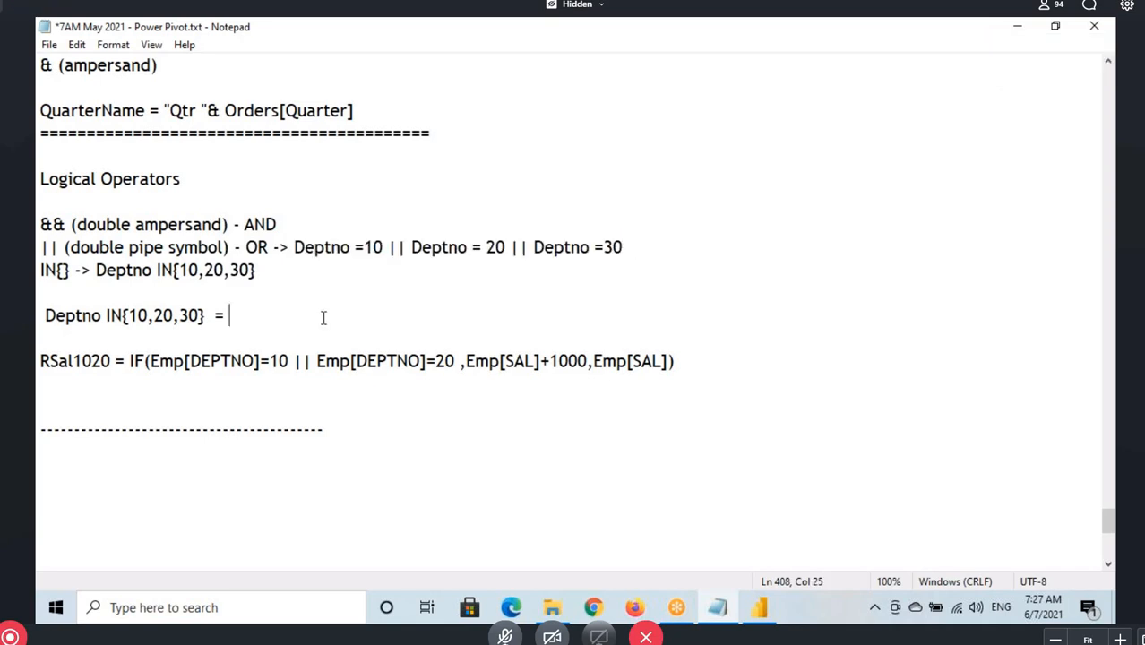
key("ctrl+v")
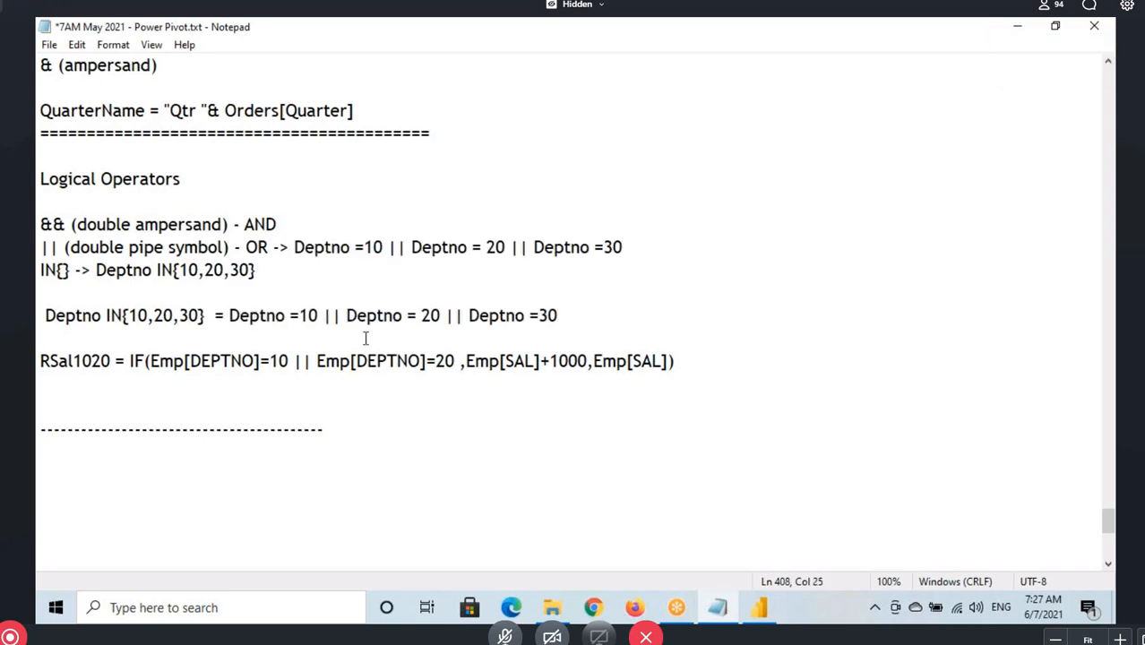
type("(")
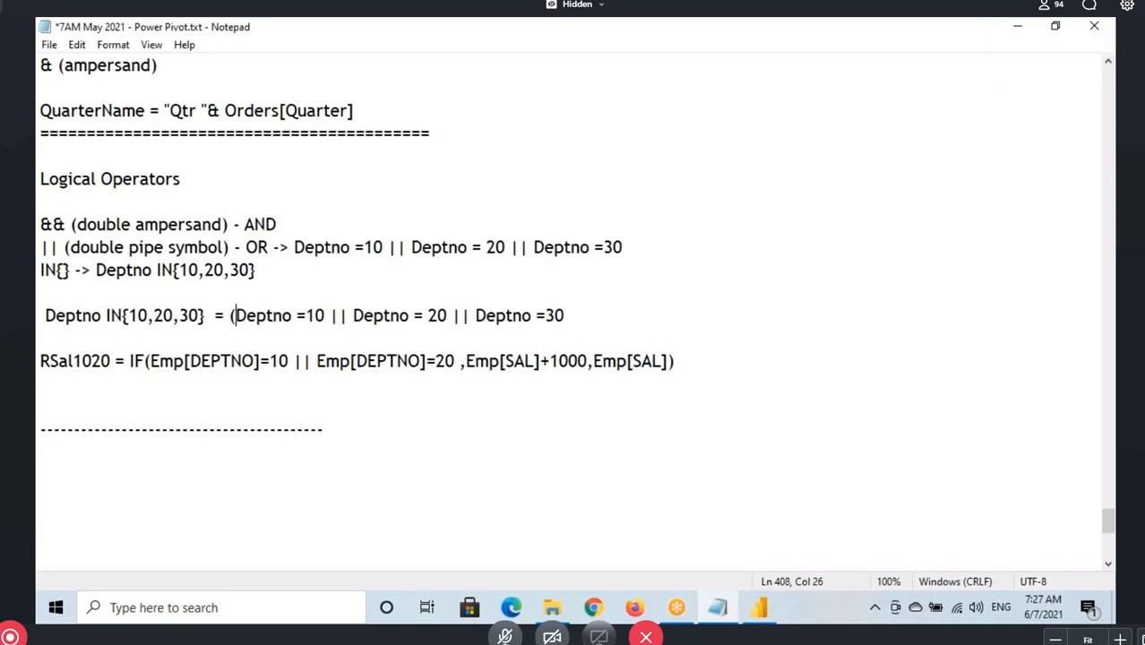
left_click(571, 312)
Highlight the OR conditions, the IN value list and the IN{} operator to compare the two equivalent forms
left_click_drag(258, 318, 546, 316)
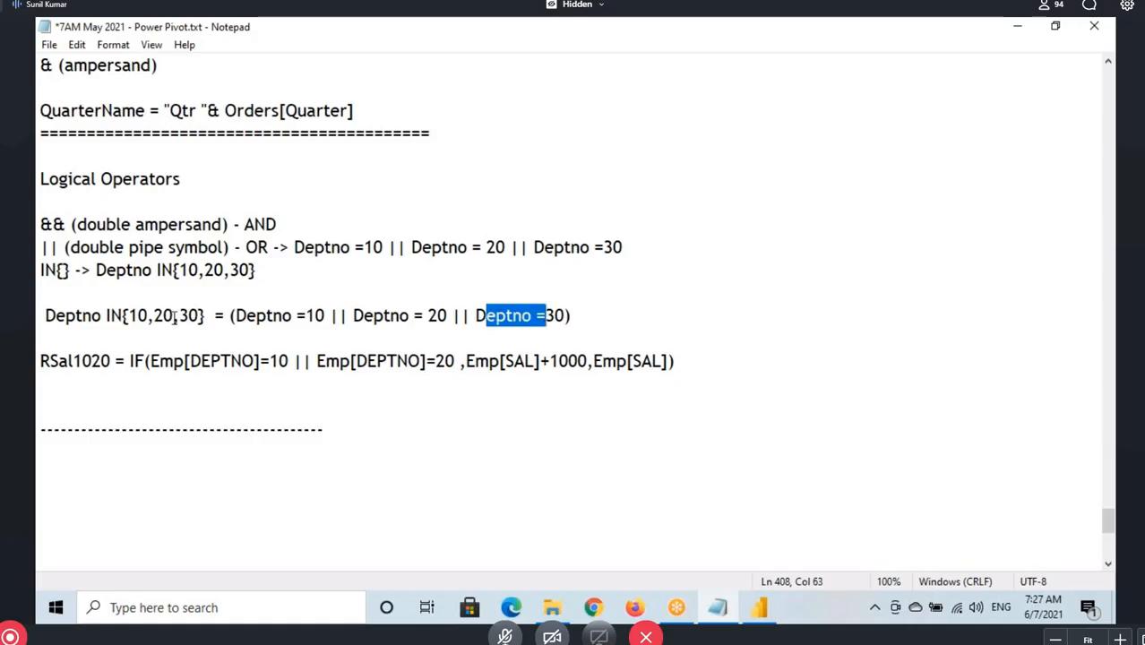
left_click(55, 315)
left_click(105, 315)
left_click_drag(126, 315, 219, 312)
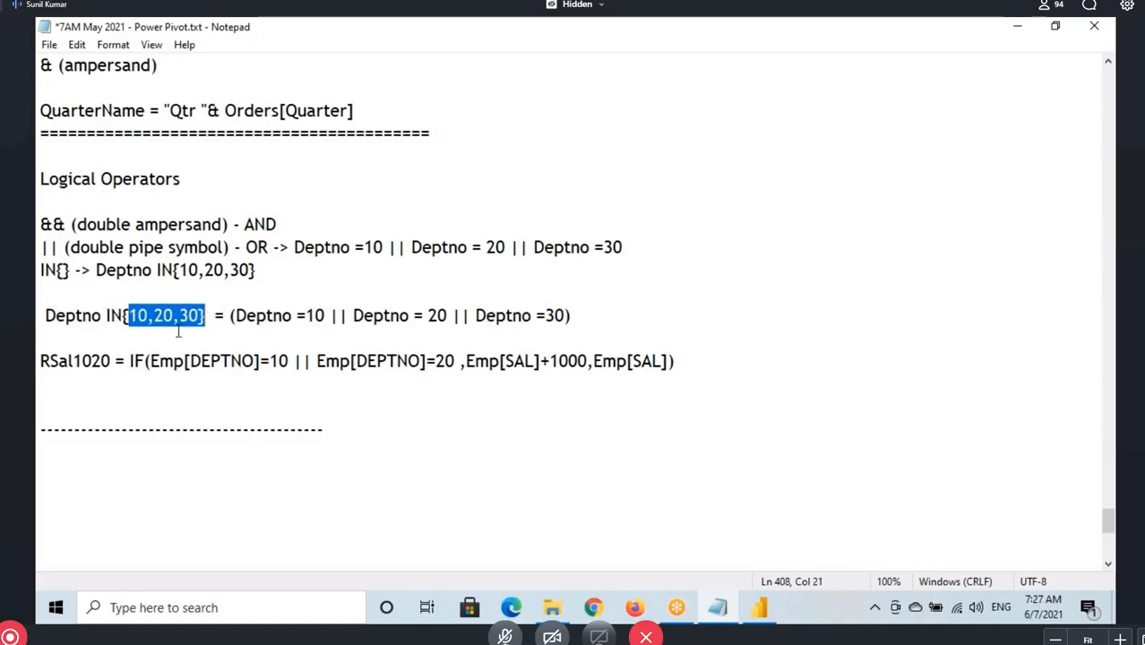
left_click_drag(39, 272, 91, 272)
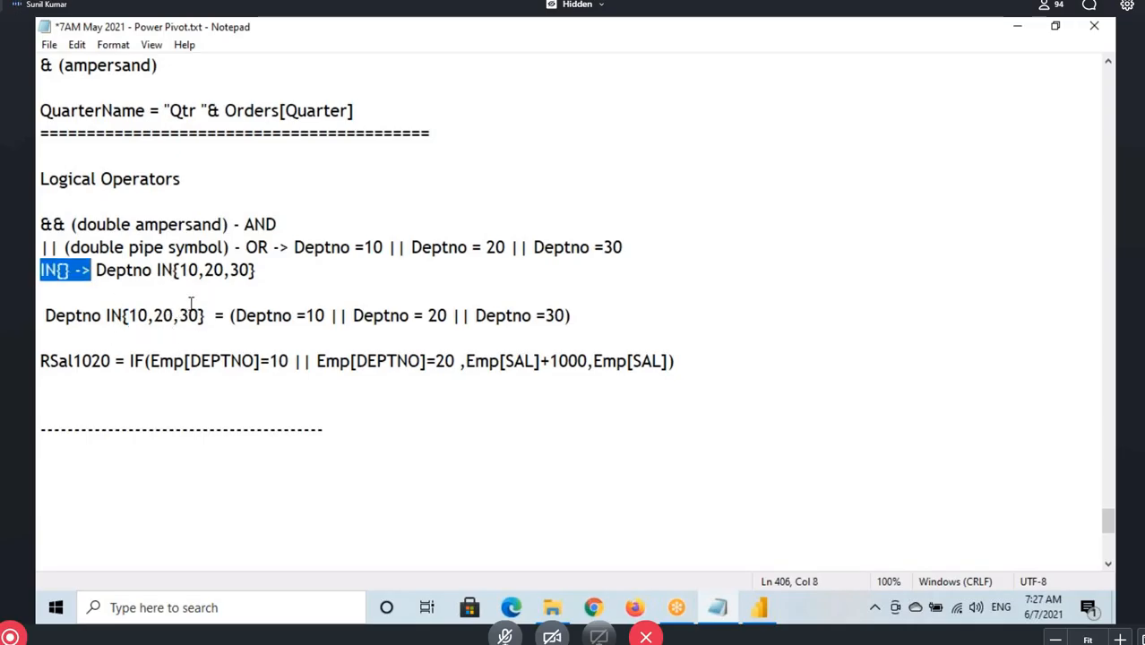
Copy the RSal30Salesman formula from Power BI Desktop and paste it below the RSal1020 formula in Notepad
left_click(759, 607)
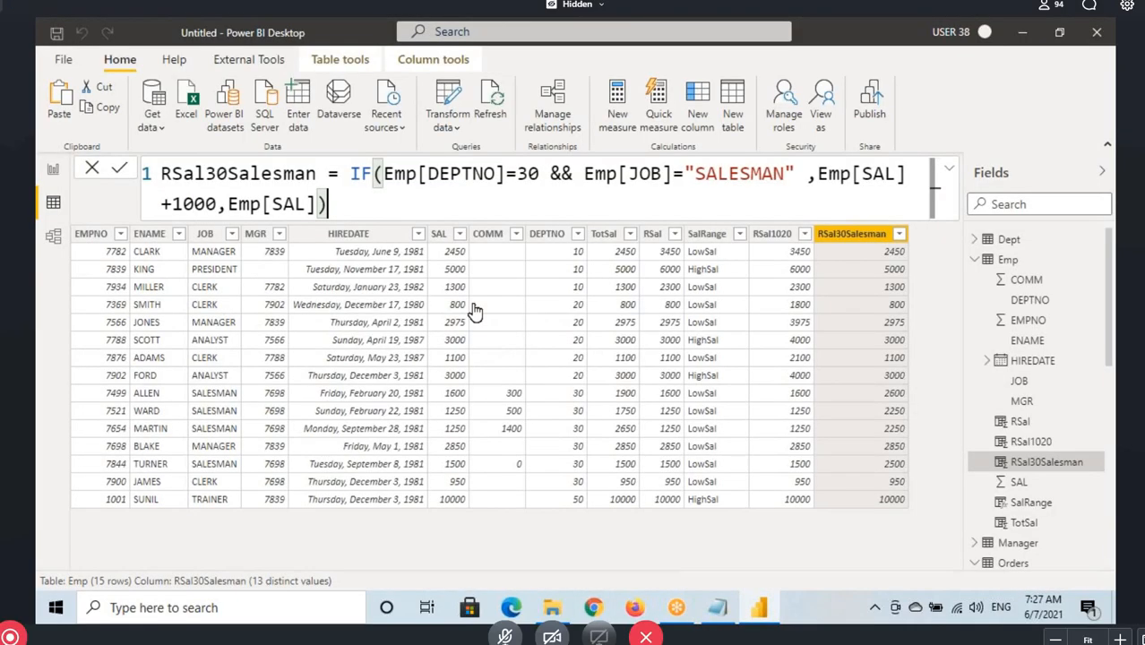
key("ctrl+a")
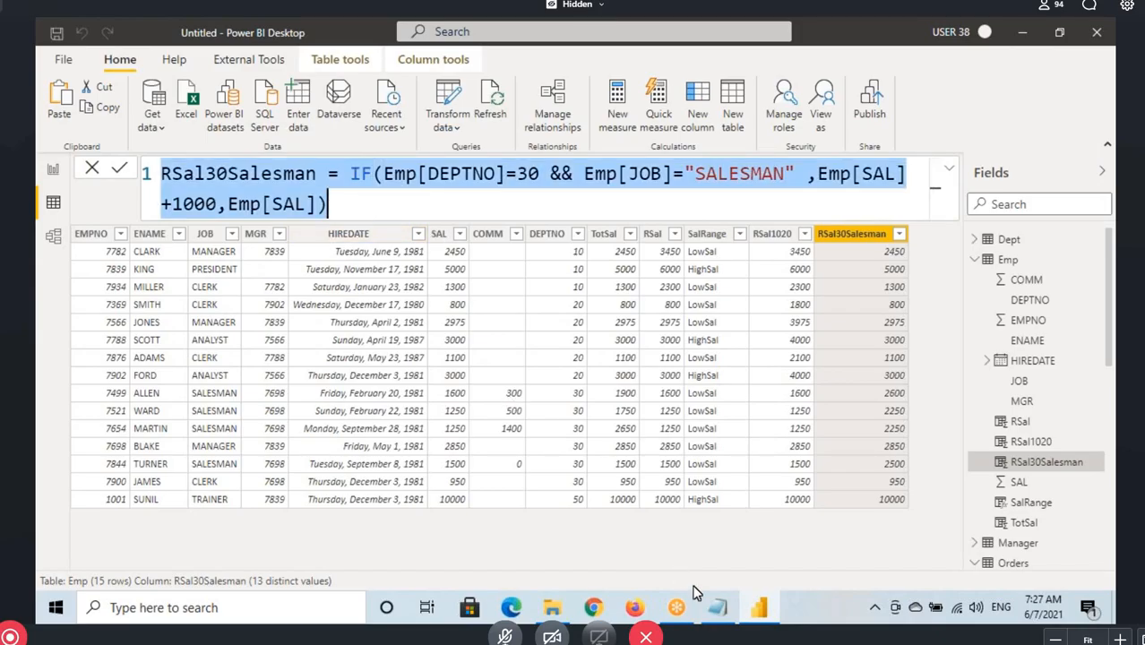
left_click(717, 607)
left_click(173, 383)
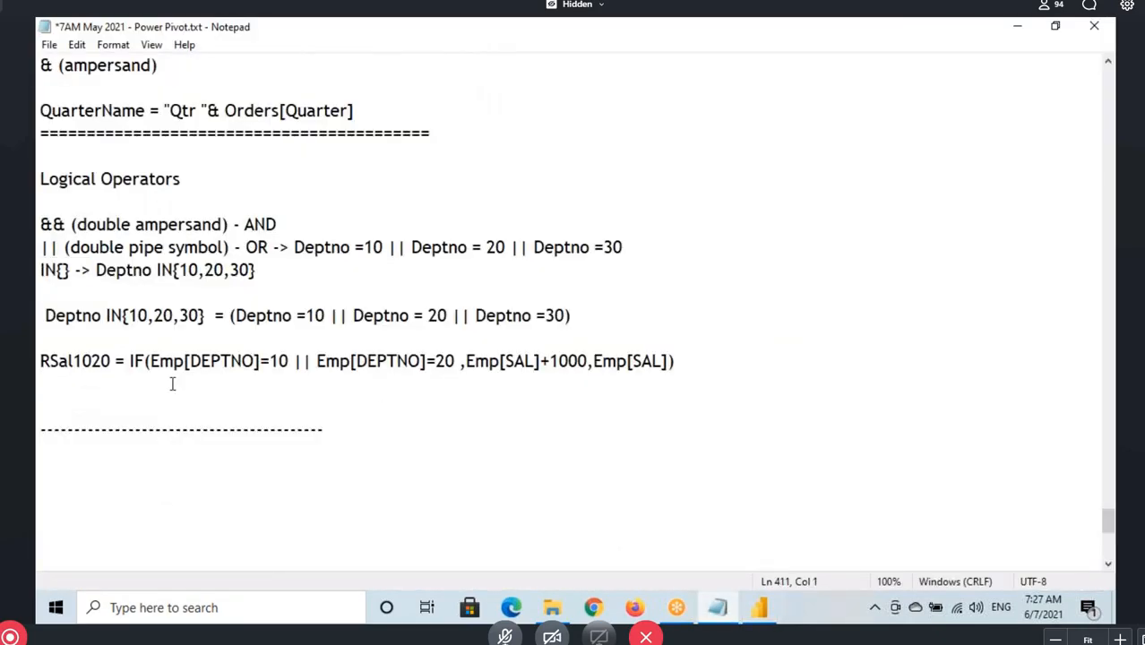
key("ctrl+v")
Highlight the Logical Operators section and review the notes back up to Types of Operators
left_click_drag(792, 383, 39, 173)
scroll(185, 232, "up", 3)
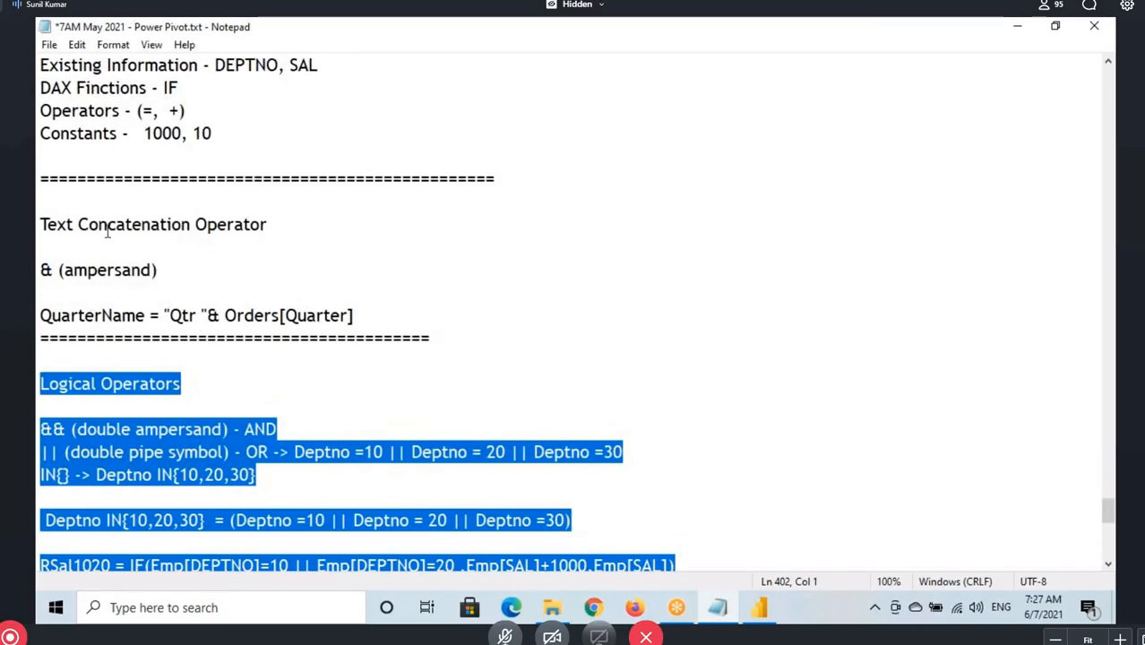
scroll(107, 278, "up", 10)
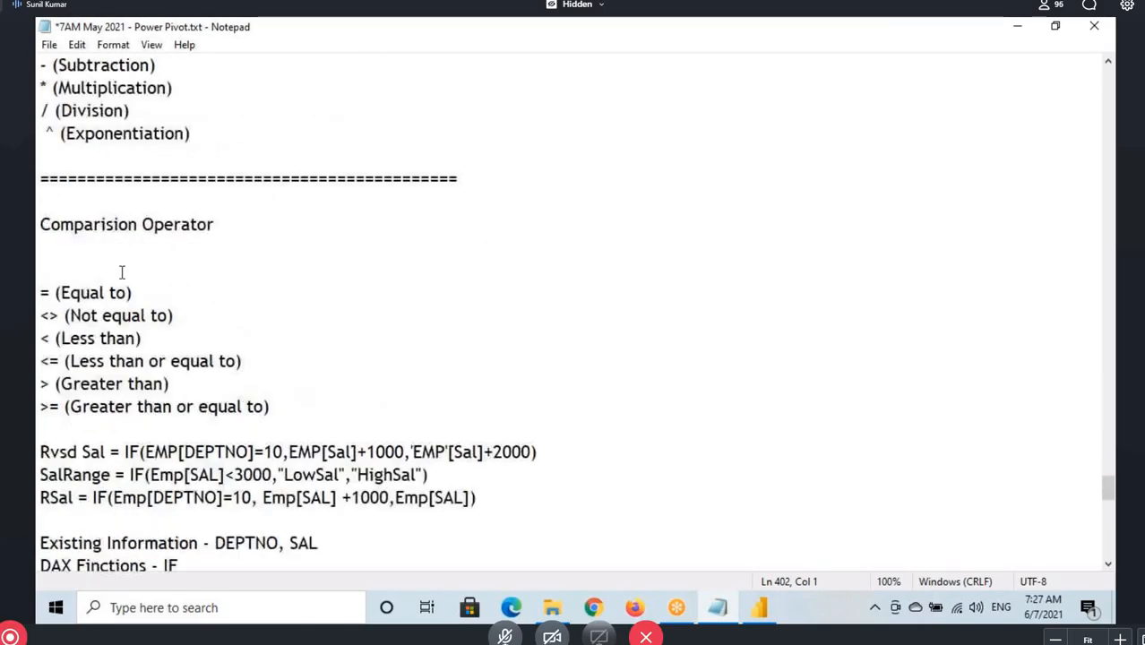
Switch to Power BI Desktop and review the RSal30Salesman and RSal1020 column formulas, highlighting each in full
left_click(759, 608)
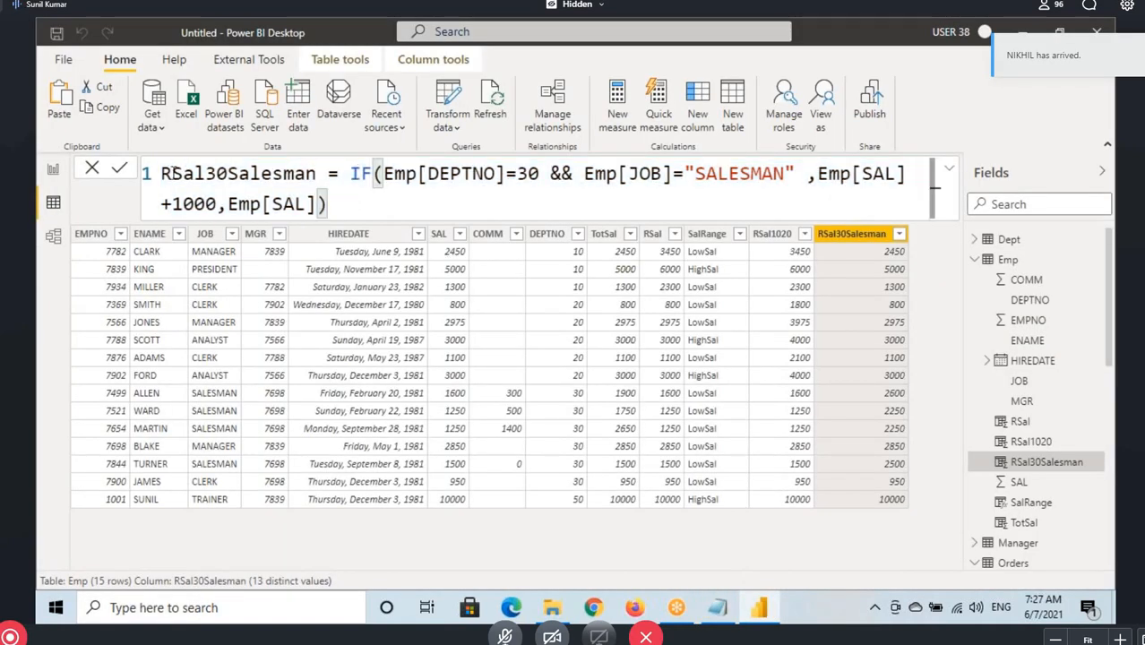
key("ctrl+a")
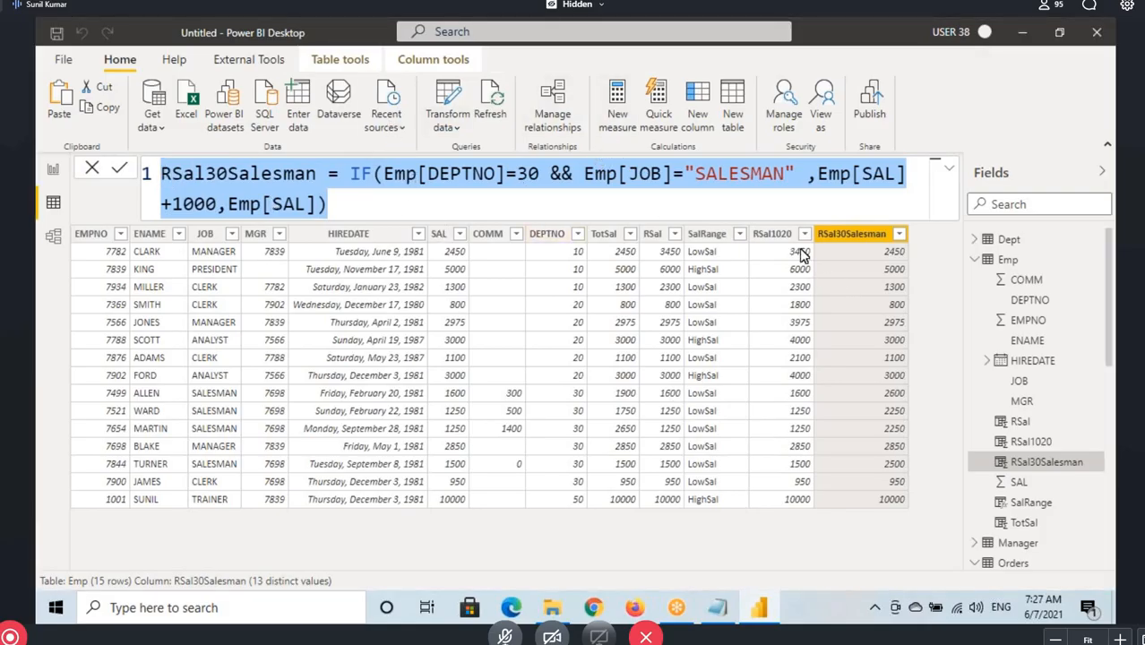
left_click(772, 234)
left_click(262, 198)
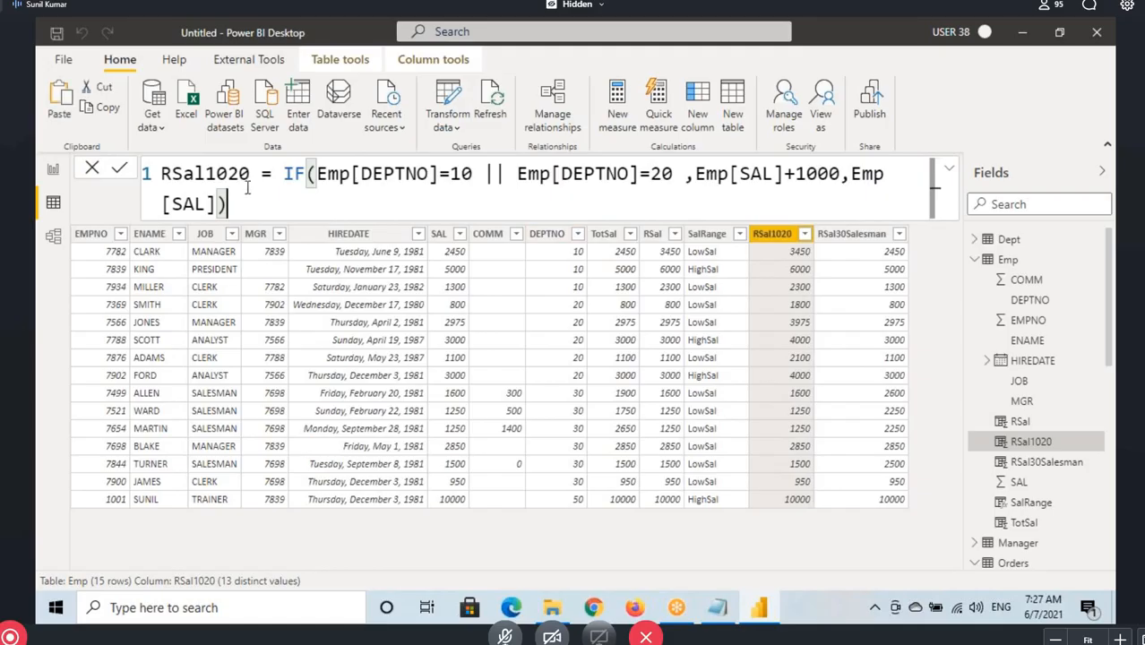
key("ctrl+a")
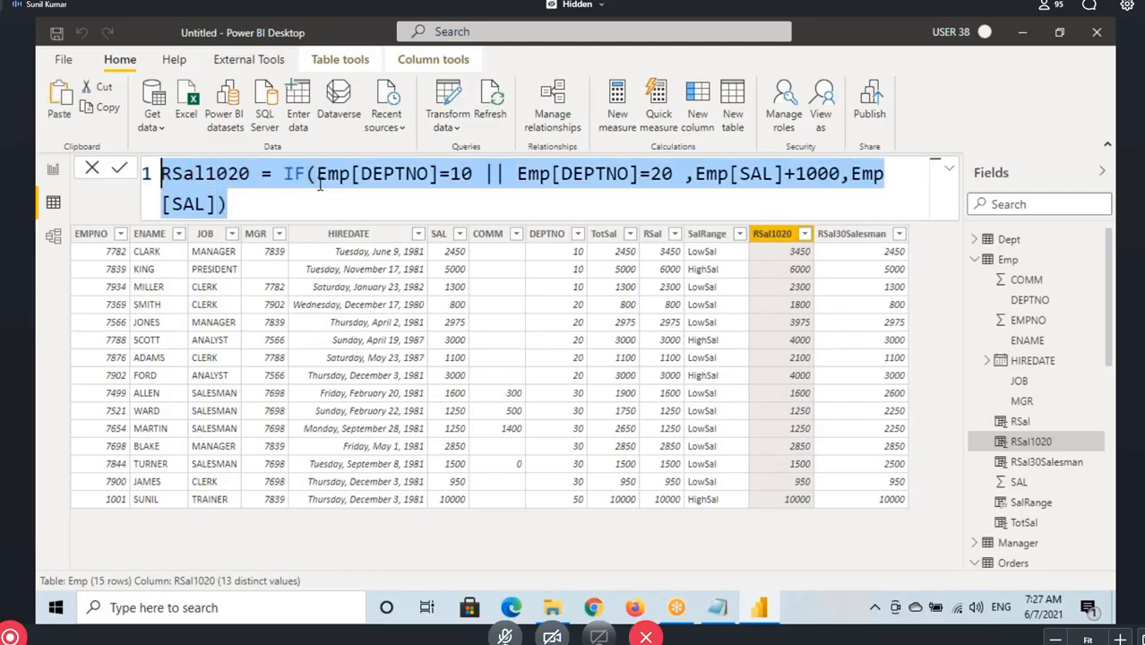
left_click(373, 175)
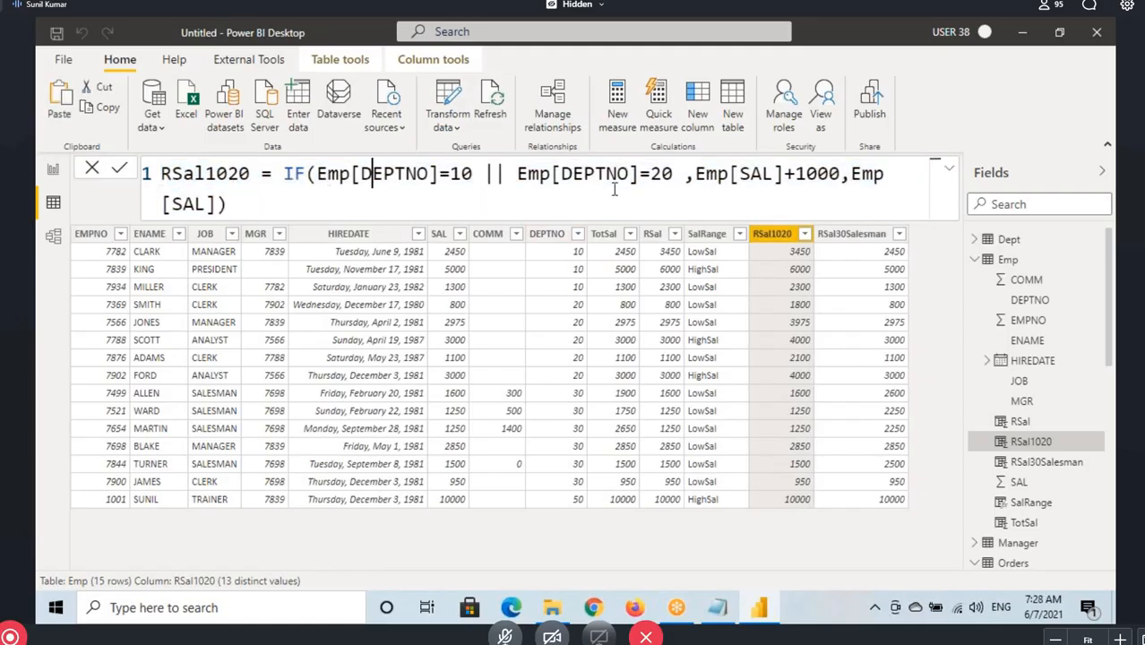
Open Google in Microsoft Edge and search for "dax formatter"
left_click(514, 608)
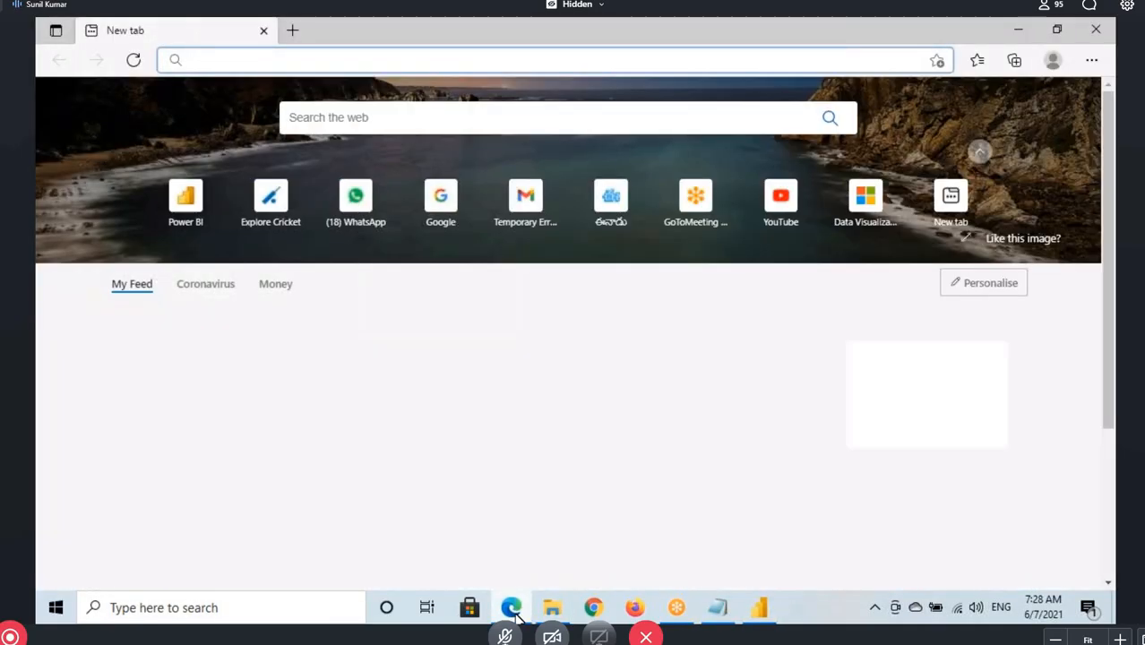
mouse_move(514, 614)
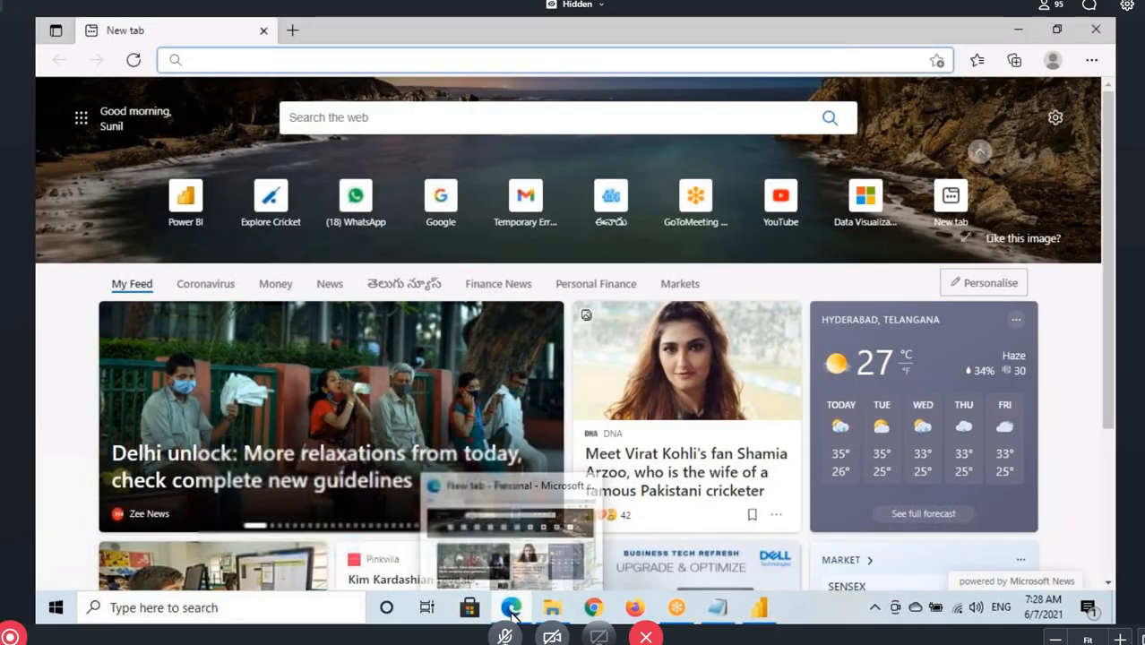
left_click(256, 62)
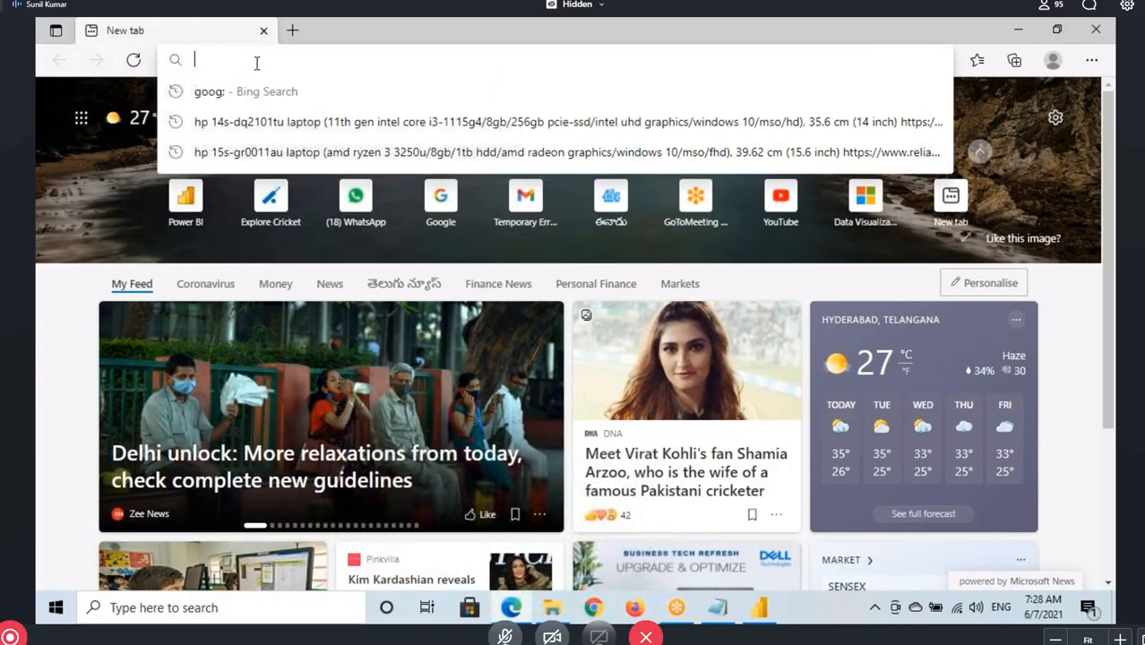
type("googl")
key("Return")
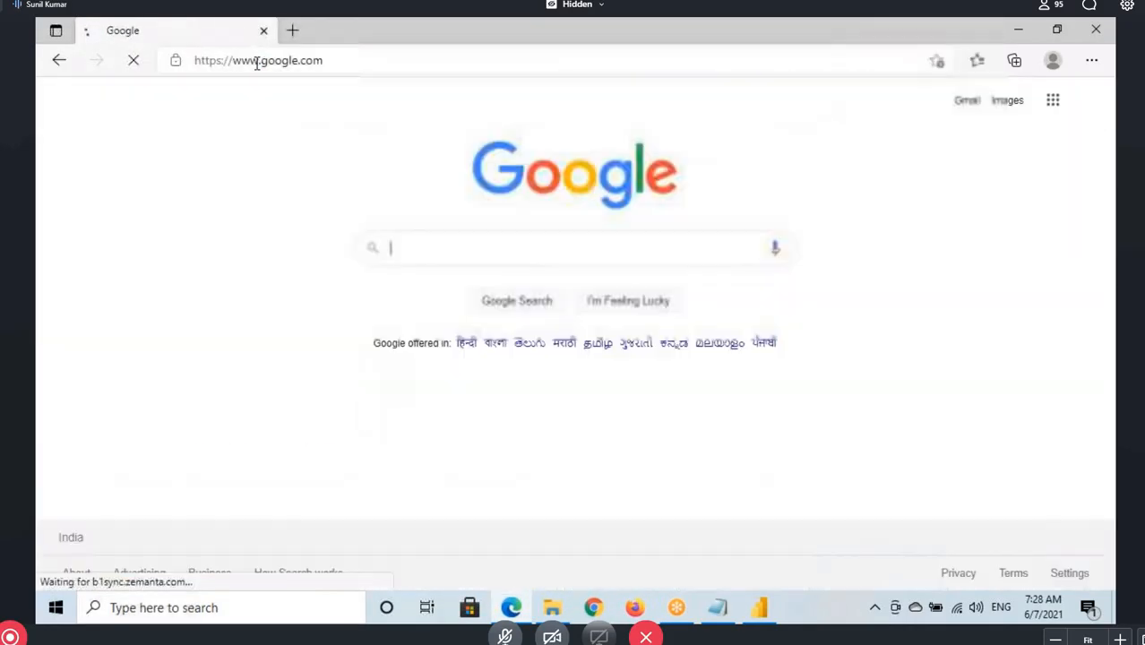
type("dax f")
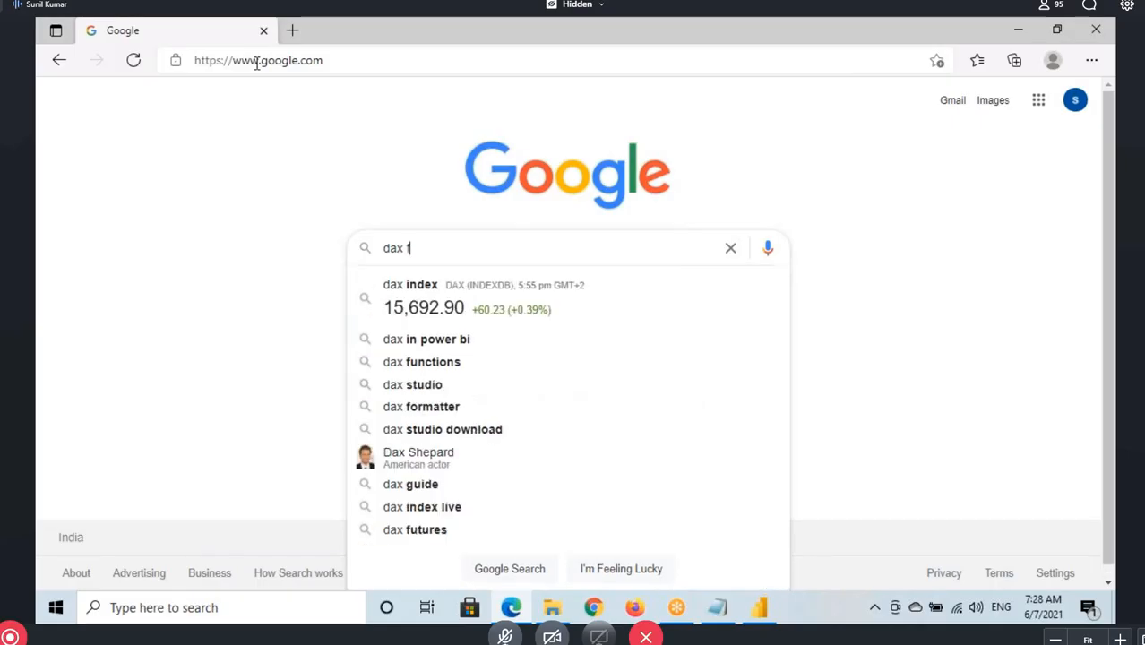
type("orma")
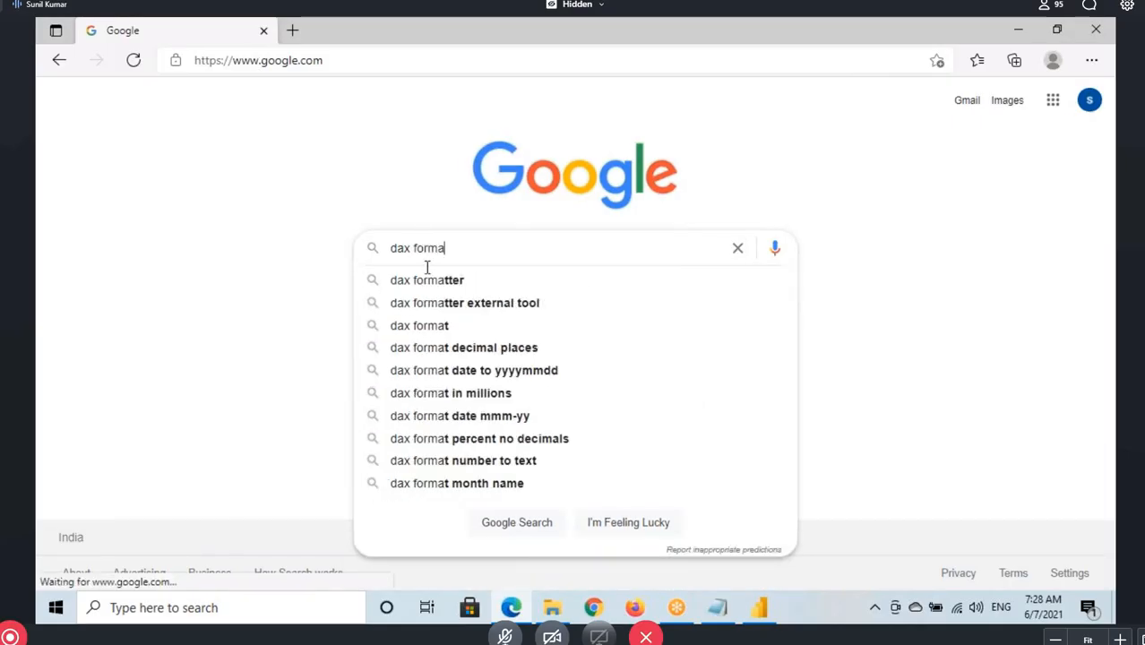
left_click(431, 282)
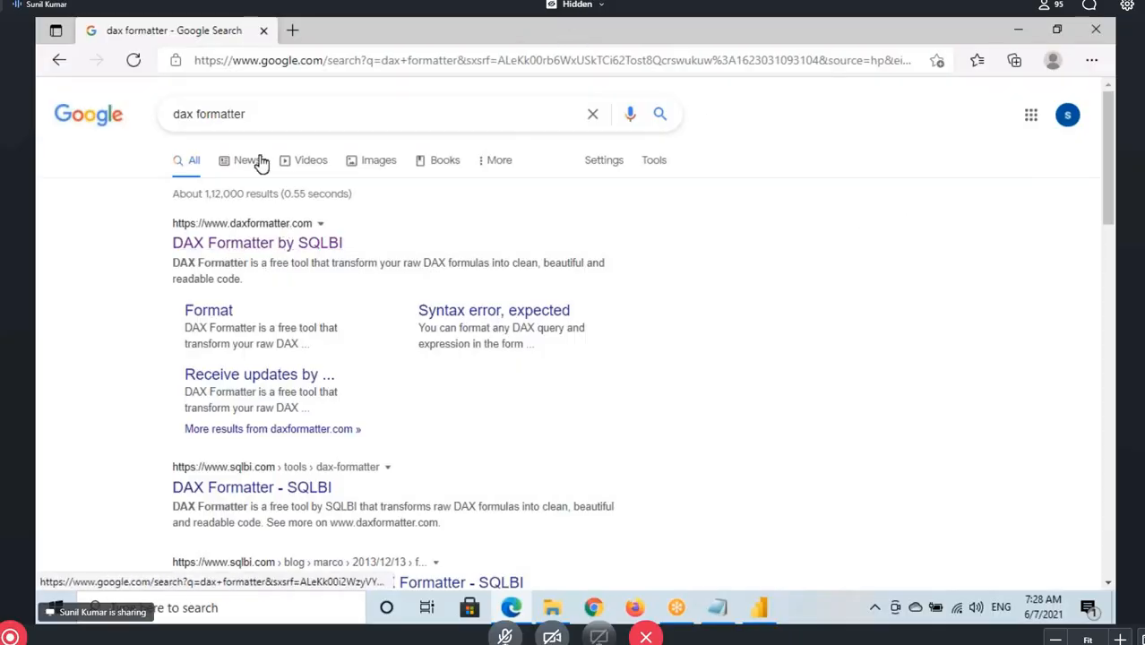
Open the DAX Formatter by SQLBI result in a separate browser tab, keeping the Google search results open
left_click(253, 242)
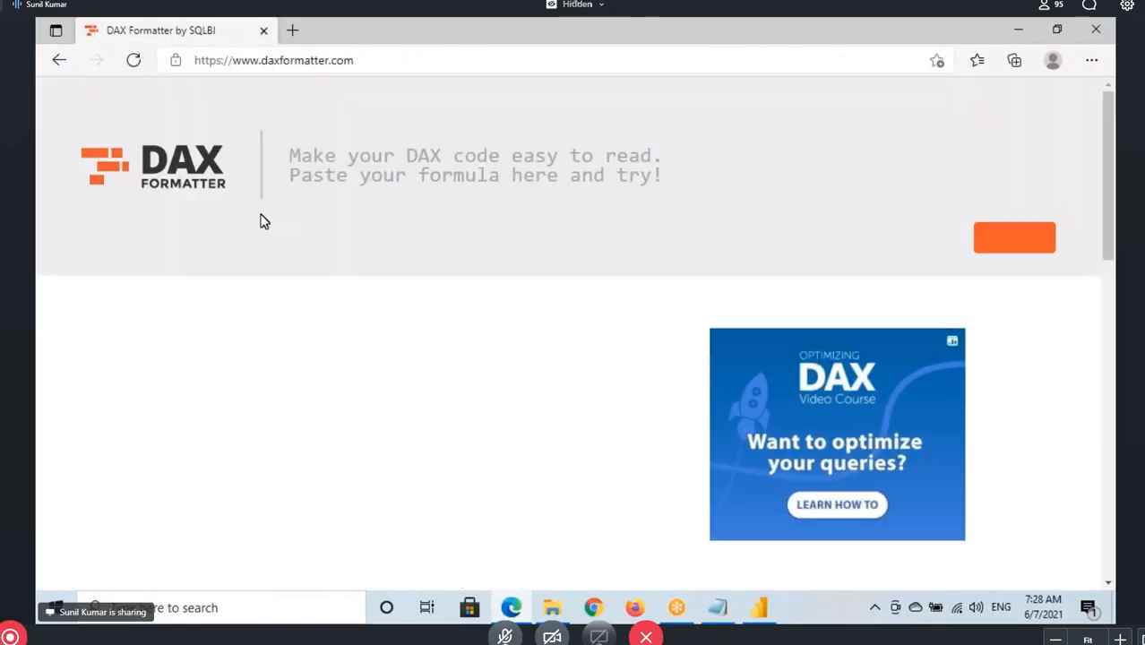
left_click(313, 159)
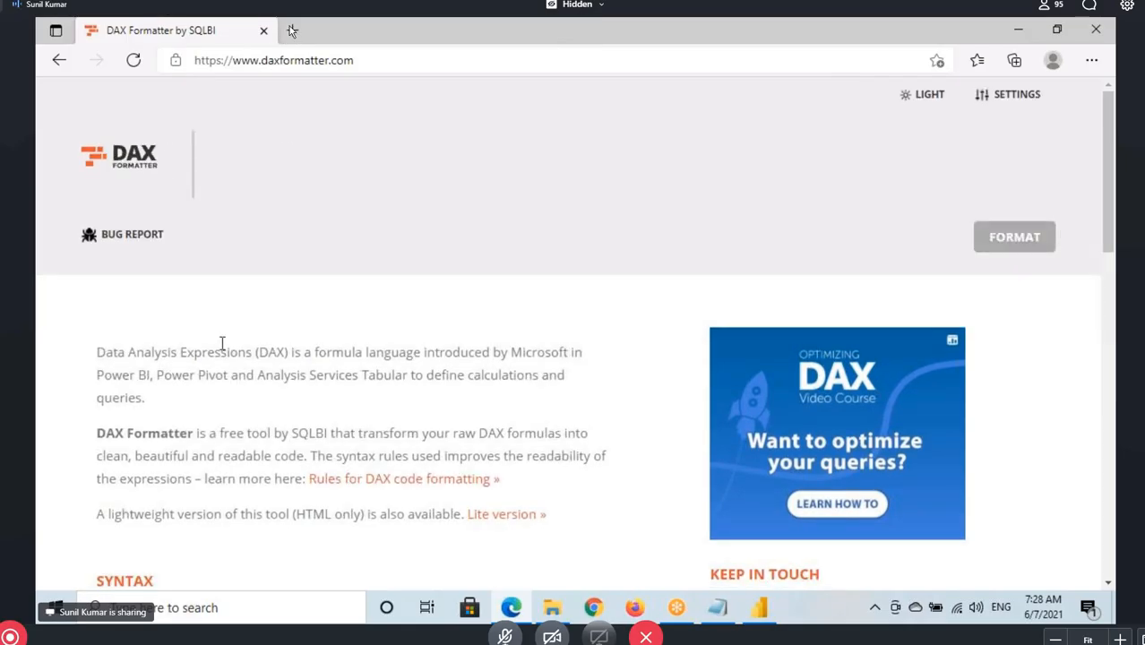
left_click(58, 60)
right_click(267, 248)
left_click(295, 260)
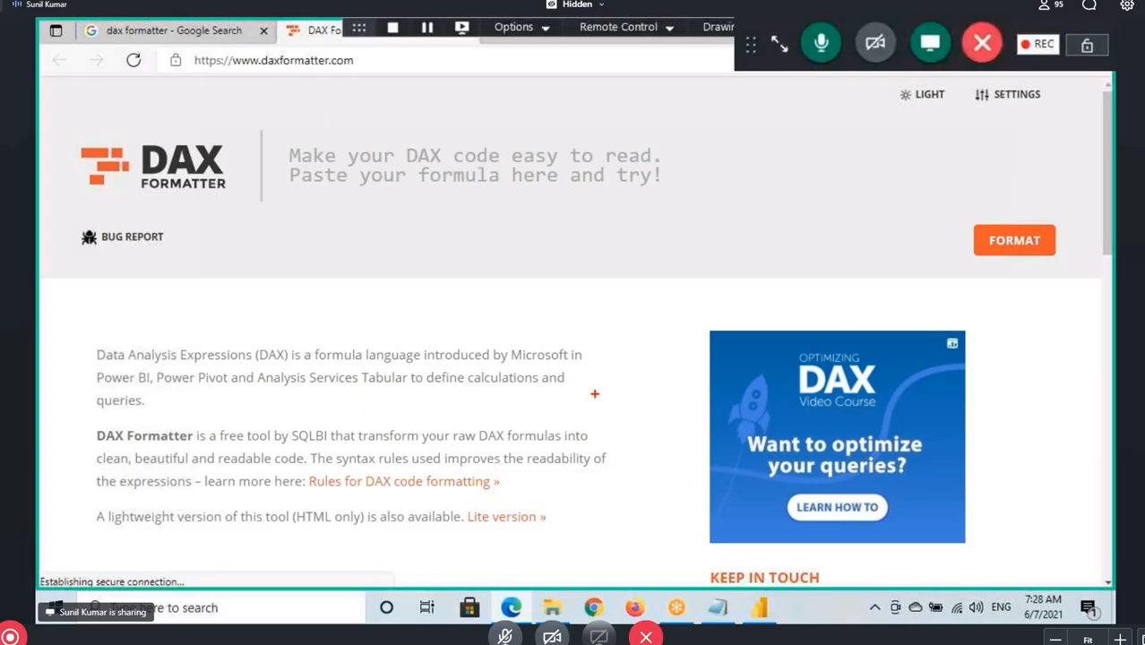
Outline the DAX Formatter input area with a rectangle and underline its prompt text, then clear the annotations
left_click(279, 134)
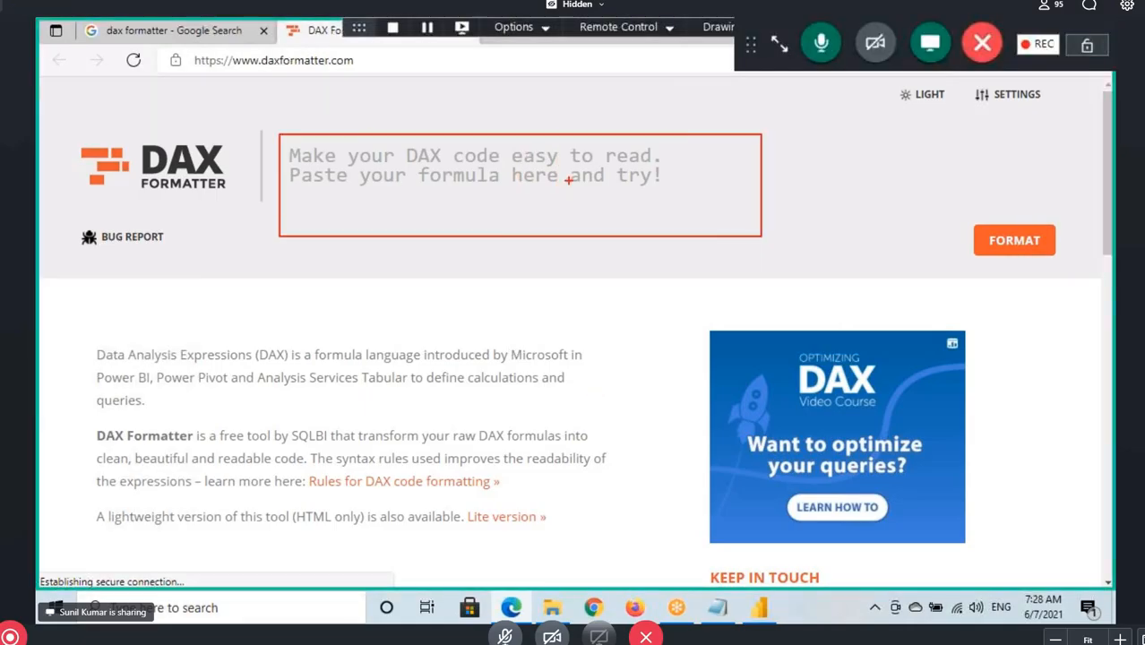
left_click_drag(527, 163, 659, 168)
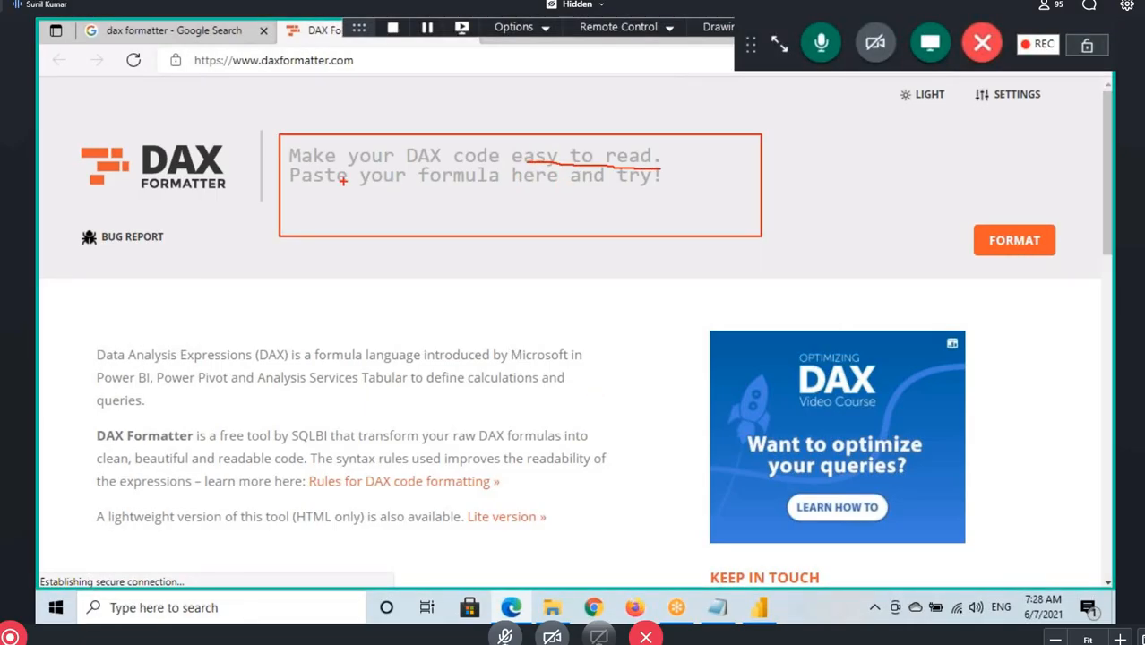
left_click_drag(324, 185, 639, 185)
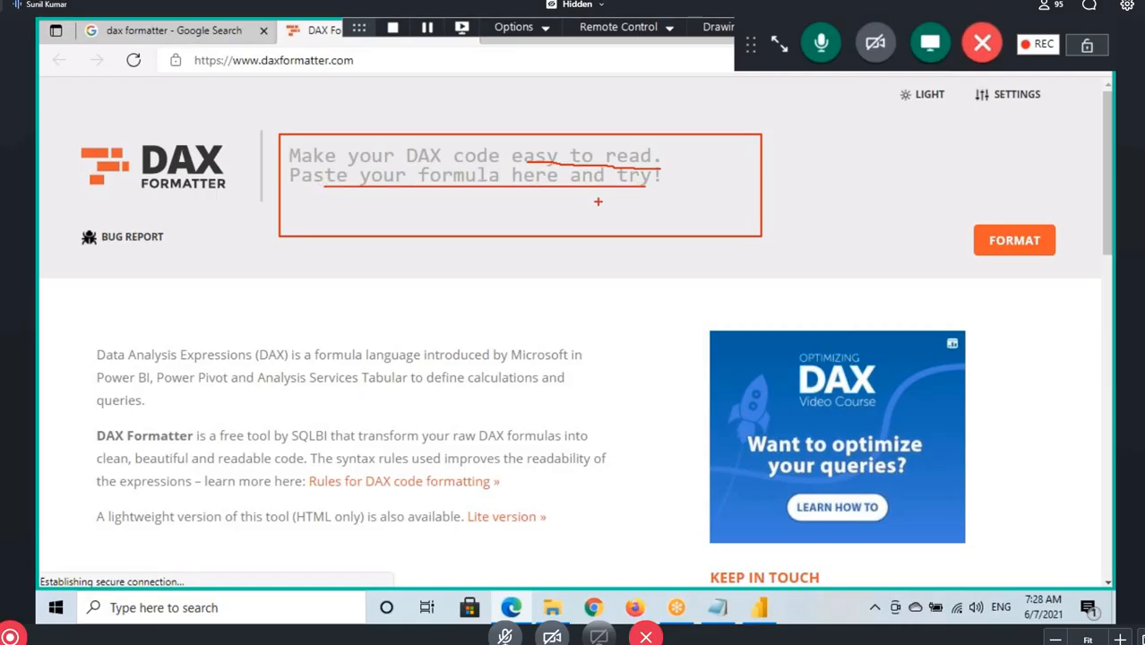
key("Escape")
Return to Power BI Desktop and highlight the RSal1020 formula to examine its single-line layout
left_click(760, 609)
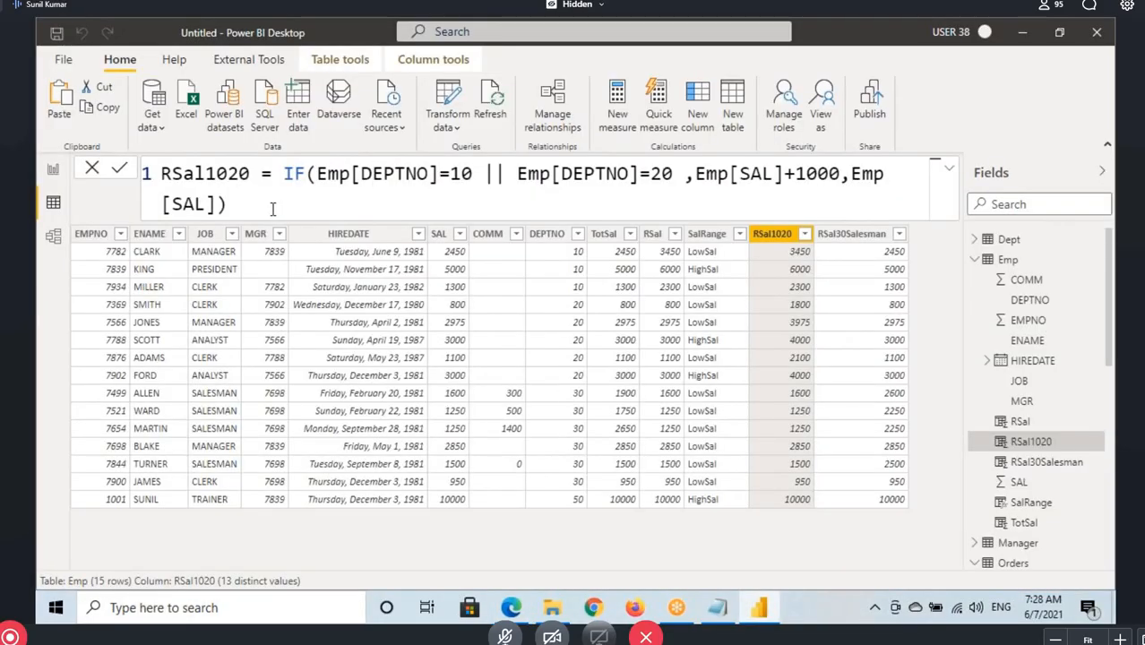
left_click_drag(272, 209, 178, 179)
left_click(378, 187)
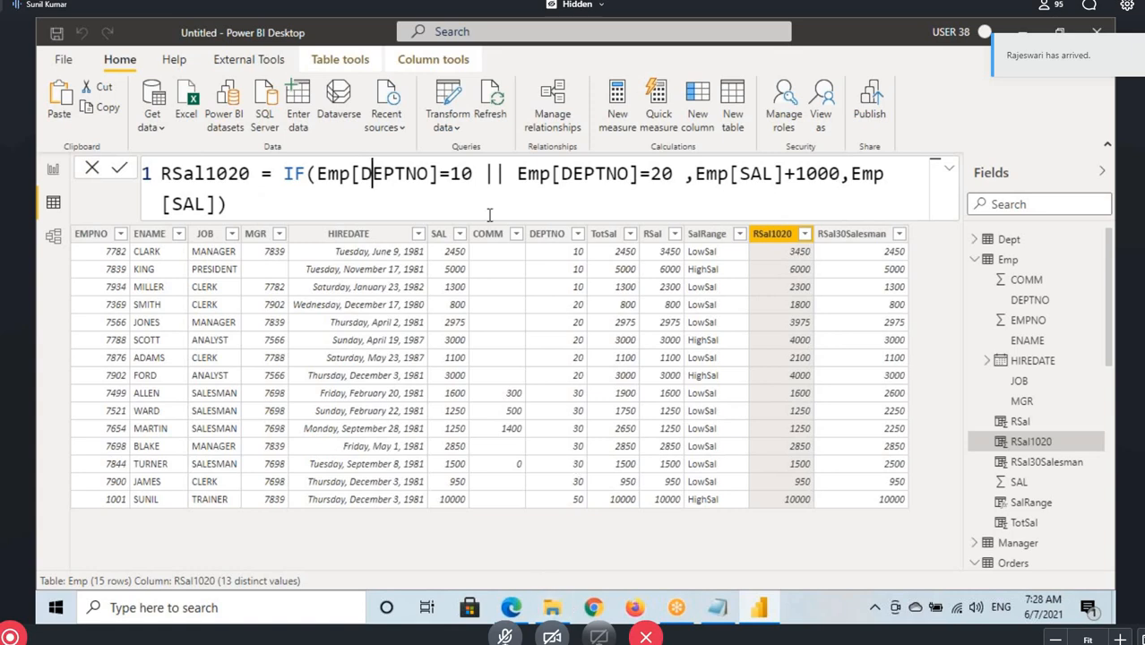
left_click(576, 184)
left_click(328, 211)
key("ctrl+a")
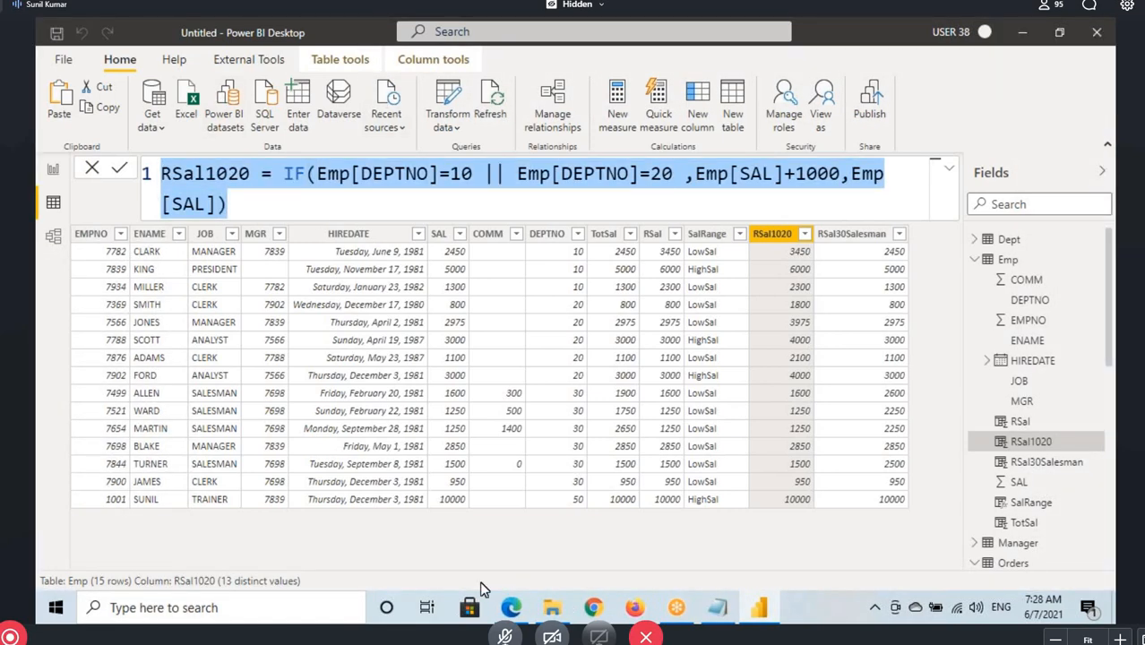
left_click(510, 608)
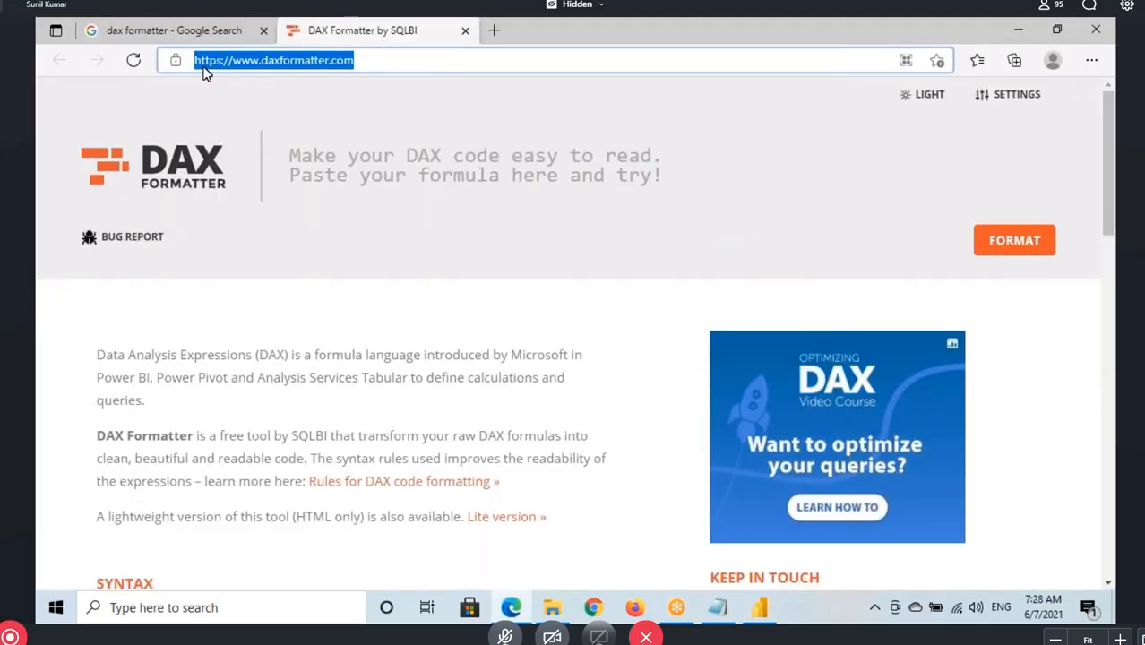
left_click(115, 32)
left_click_drag(179, 115, 254, 115)
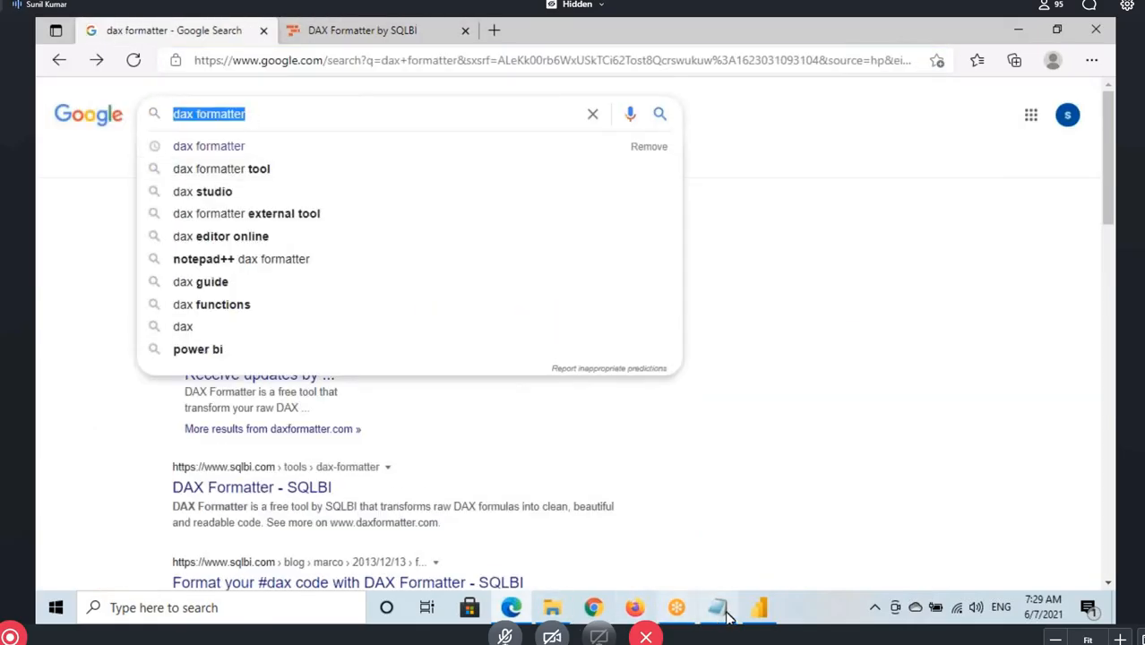
key("alt+Tab")
scroll(236, 457, "down", 15)
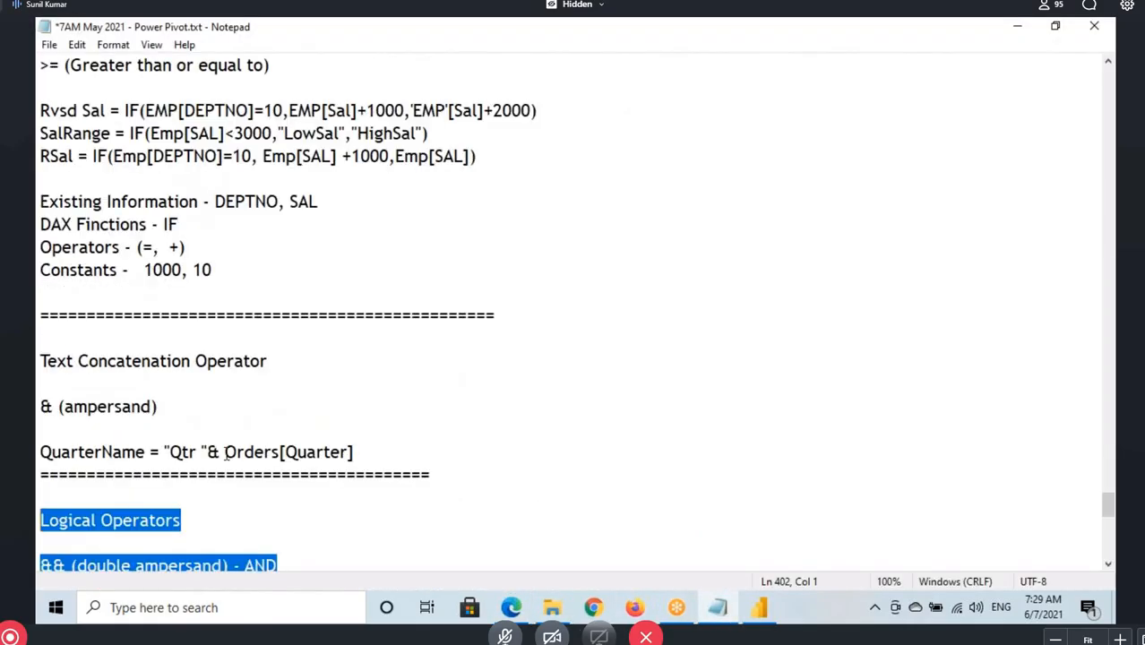
left_click(99, 266)
type("https://www.daxformatter.com/")
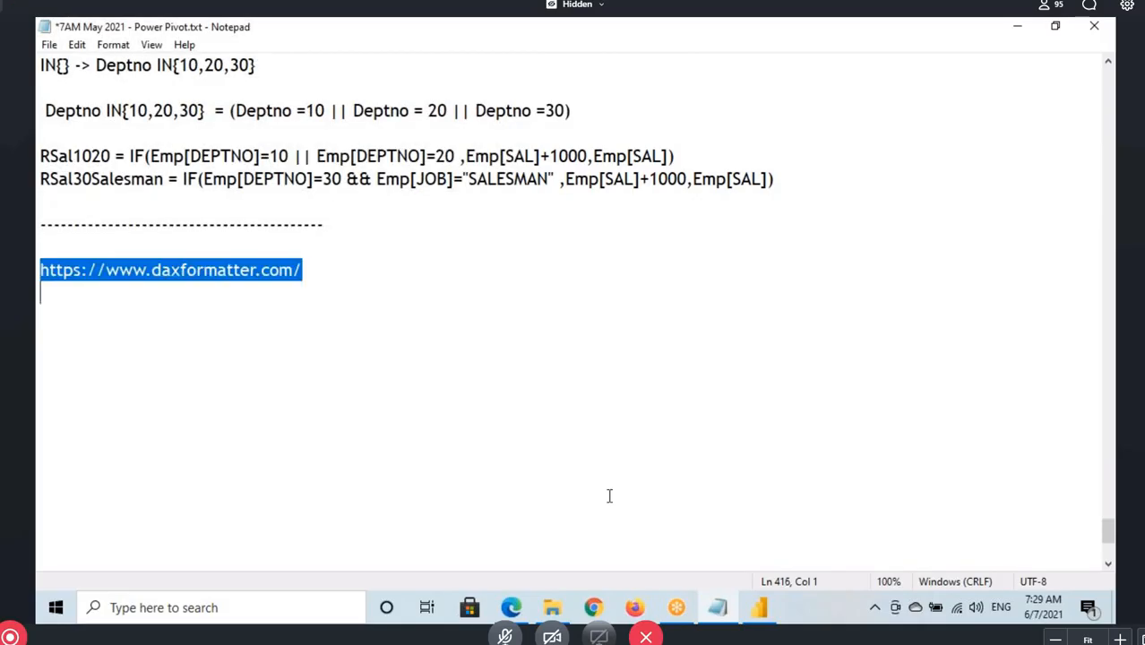
Copy the RSal1020 formula from Power BI Desktop into the DAX Formatter page in Edge and format it
left_click(510, 608)
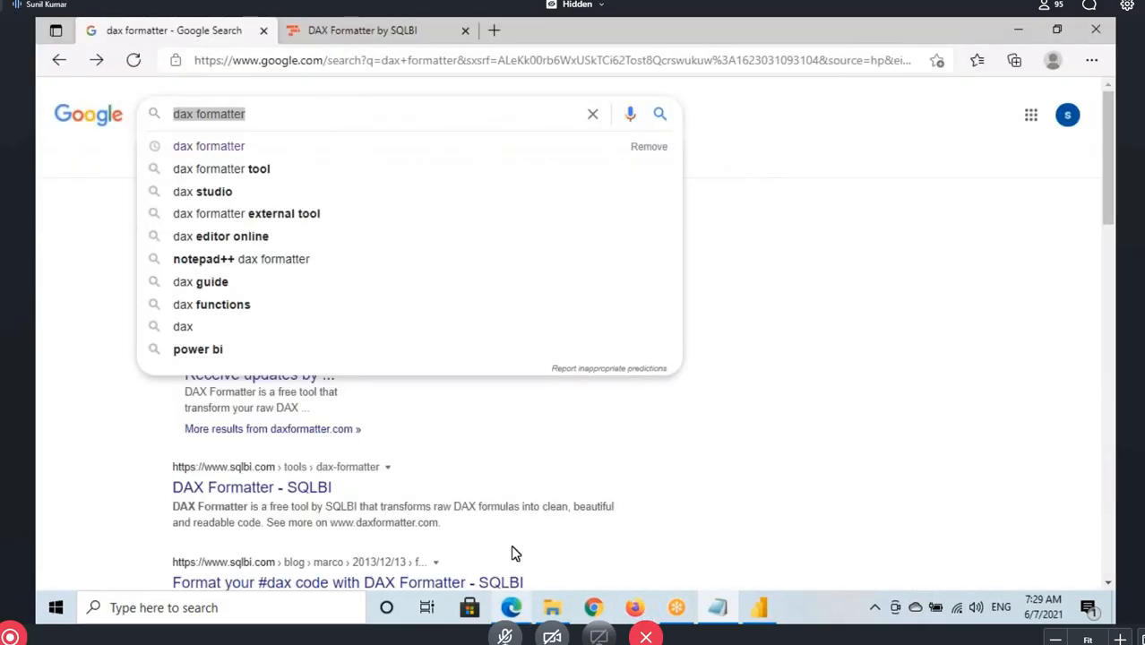
left_click(359, 30)
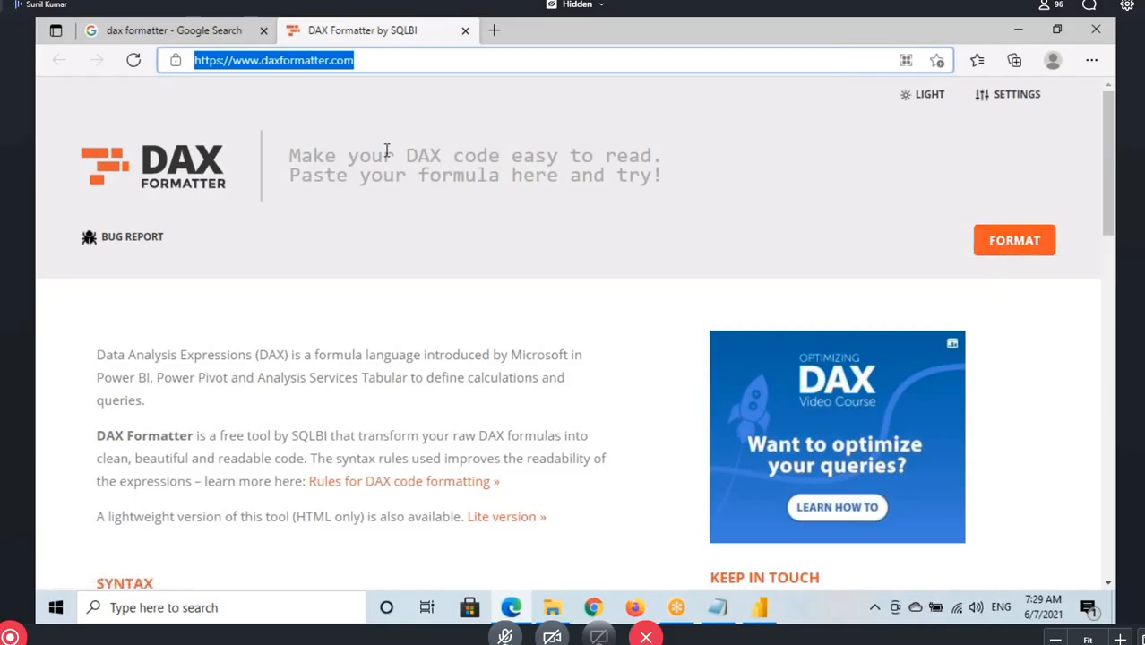
left_click(759, 607)
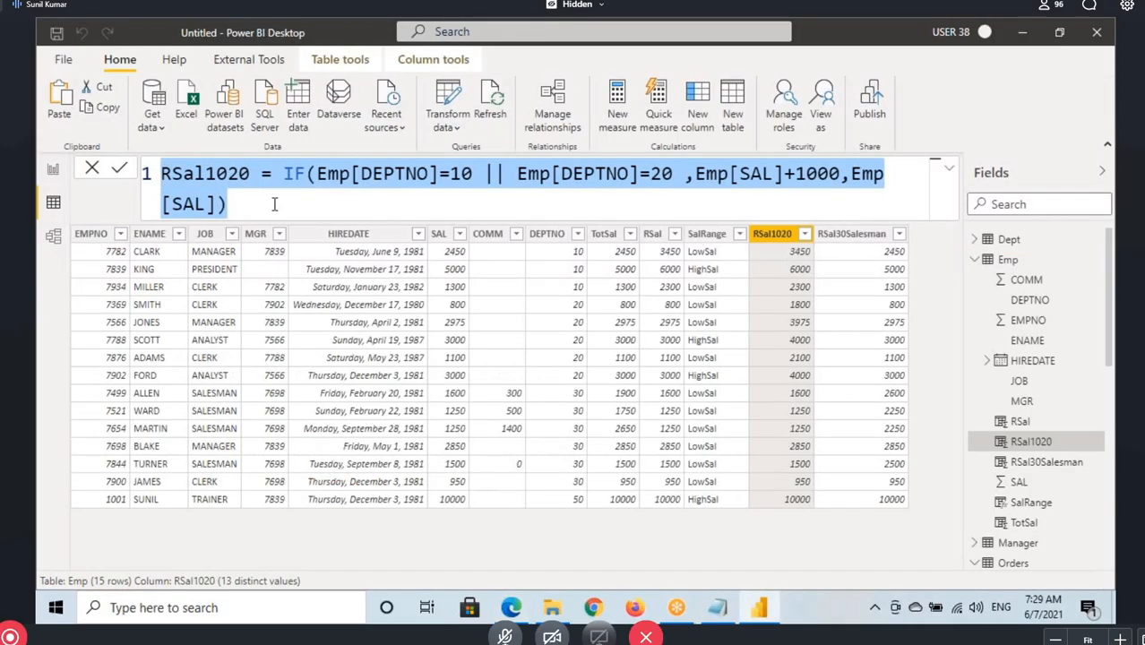
left_click(273, 204)
key("ctrl+a")
key("ctrl+c")
left_click(511, 607)
left_click(381, 164)
key("ctrl+v")
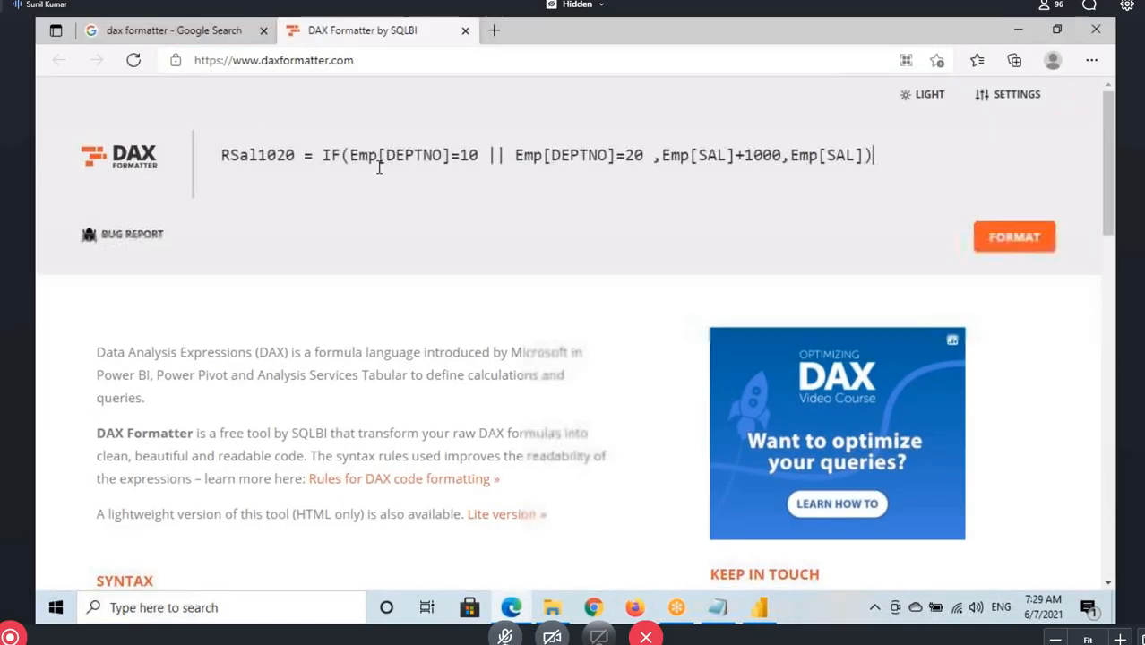
left_click(1030, 238)
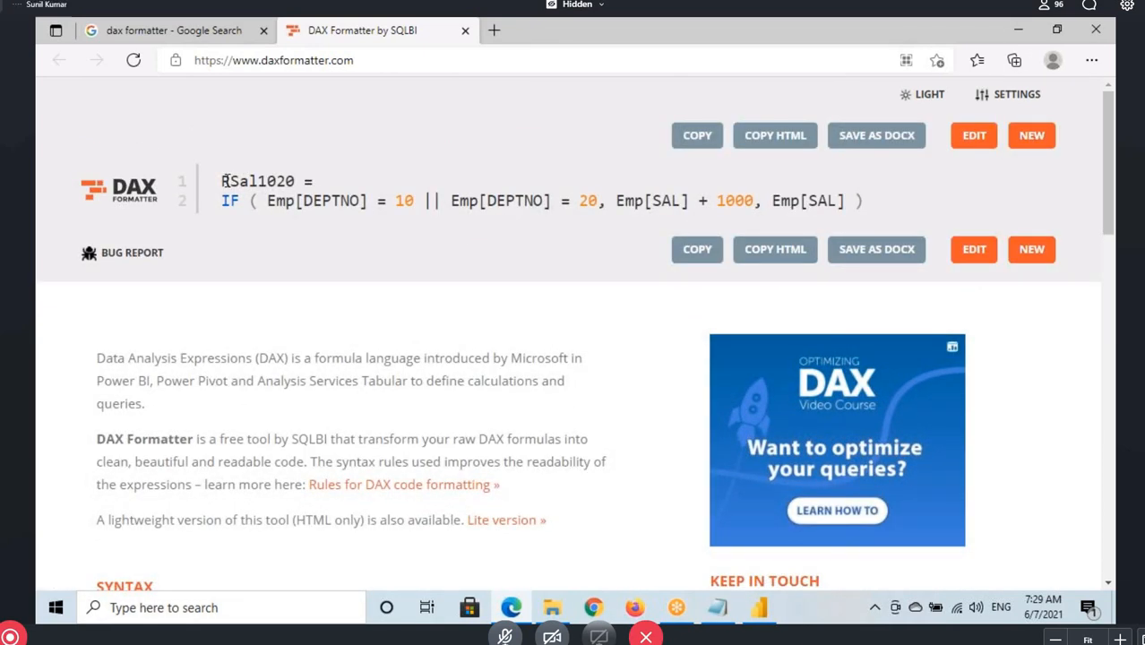
Highlight the column name, the IF function and the salary arguments in the formatted formula to examine its layout
left_click_drag(223, 181, 299, 186)
left_click(226, 203)
left_click_drag(619, 203, 847, 202)
left_click(876, 211)
Copy the formatted code and replace the RSal1020 formula in Power BI Desktop with it
left_click(698, 250)
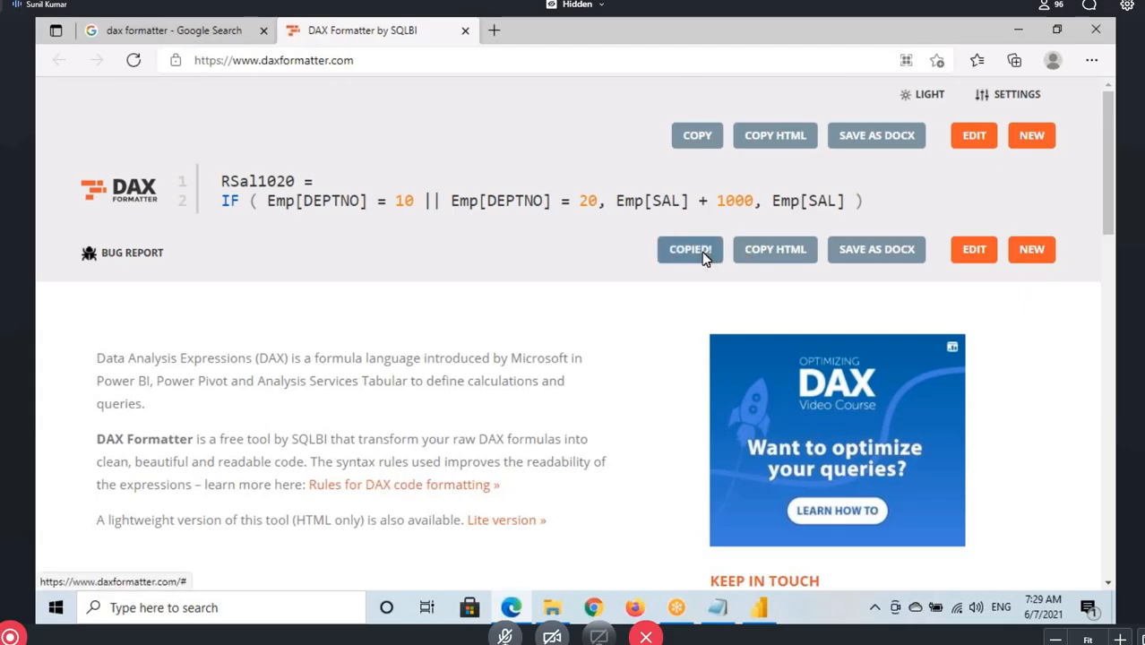
left_click(759, 609)
left_click(237, 202)
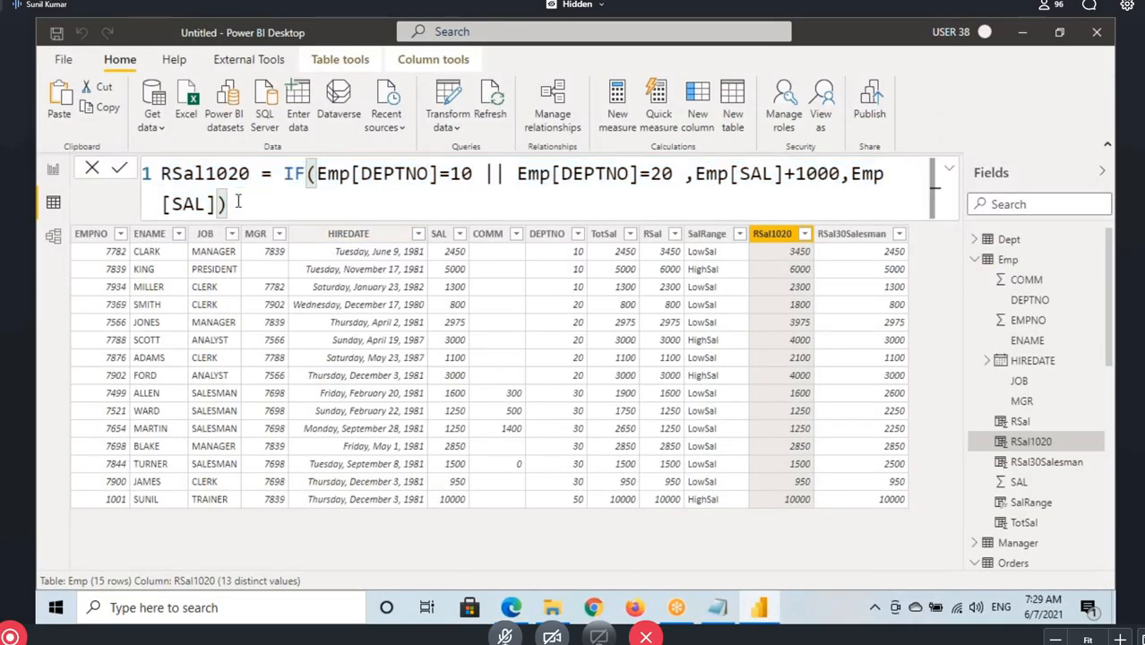
key("ctrl+a")
key("ctrl+v")
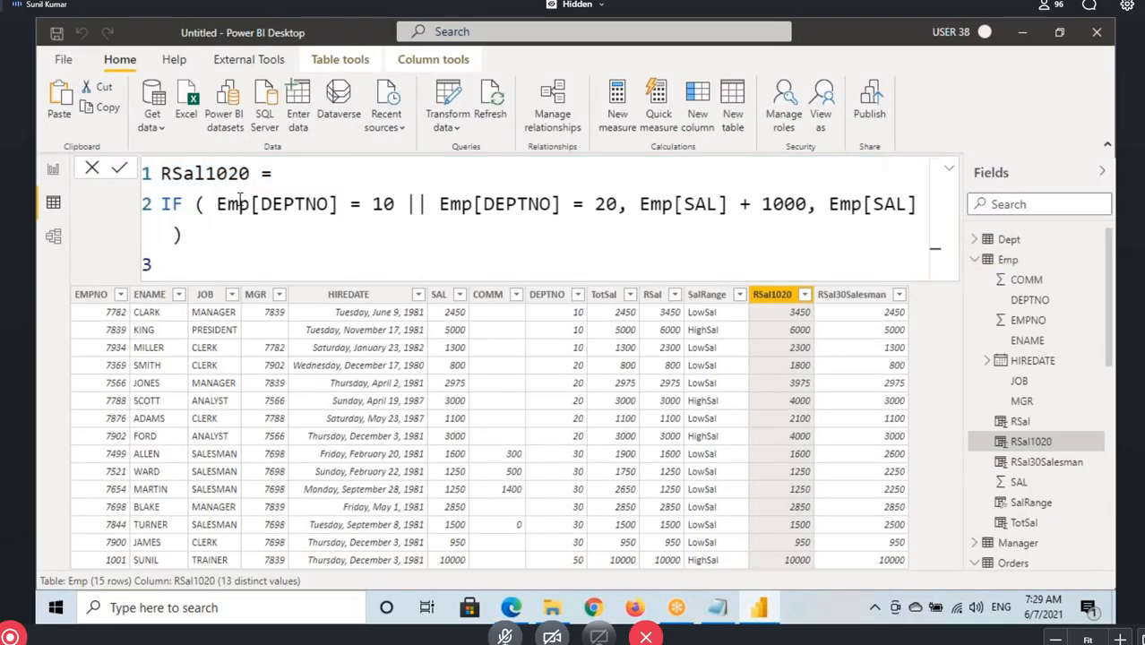
Examine the closing parenthesis, the column name line and the IF line of the replaced RSal1020 formula
left_click(190, 237)
left_click(177, 176)
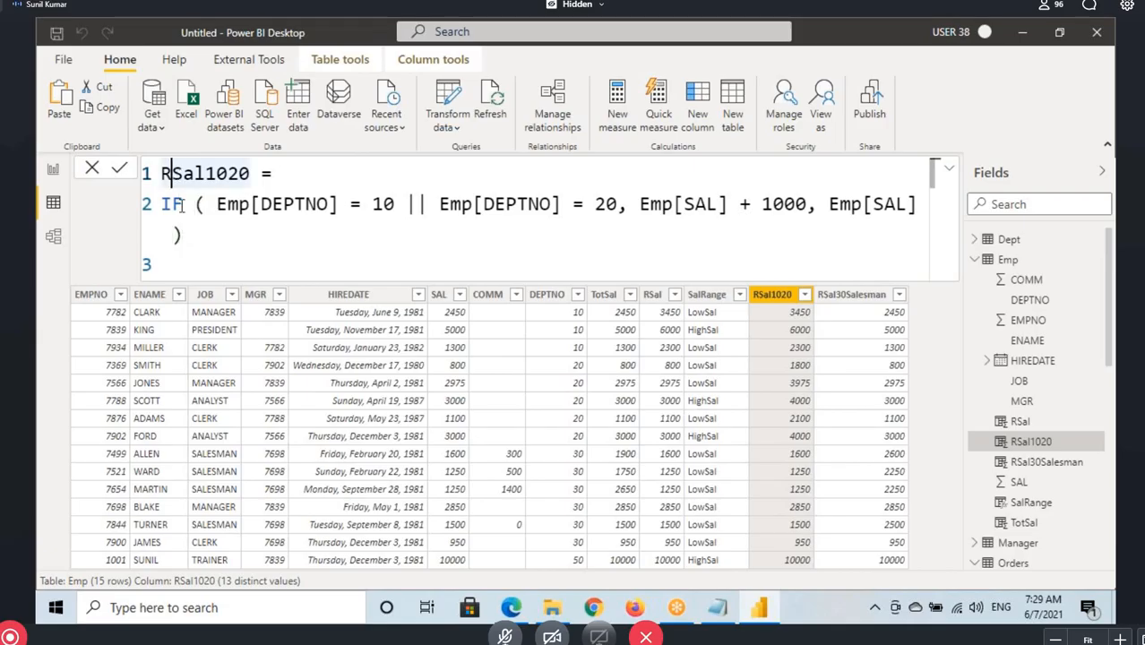
left_click(183, 204)
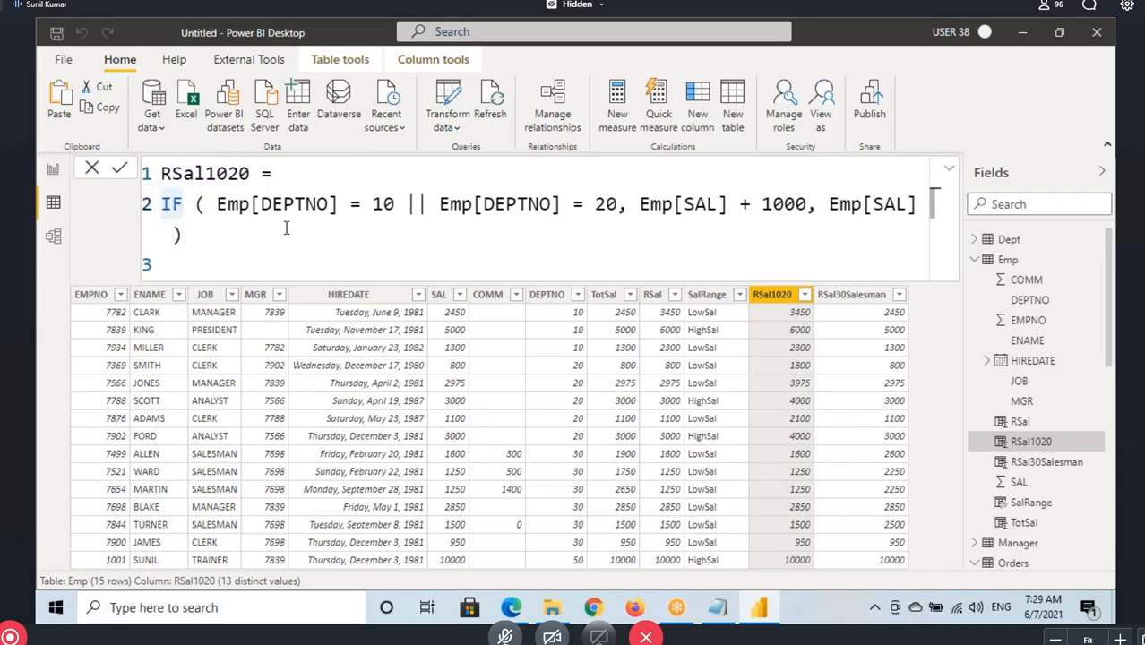
Remove the empty last line of the RSal1020 formula, then select its column name line and IF line for review
scroll(287, 227, "down", 1)
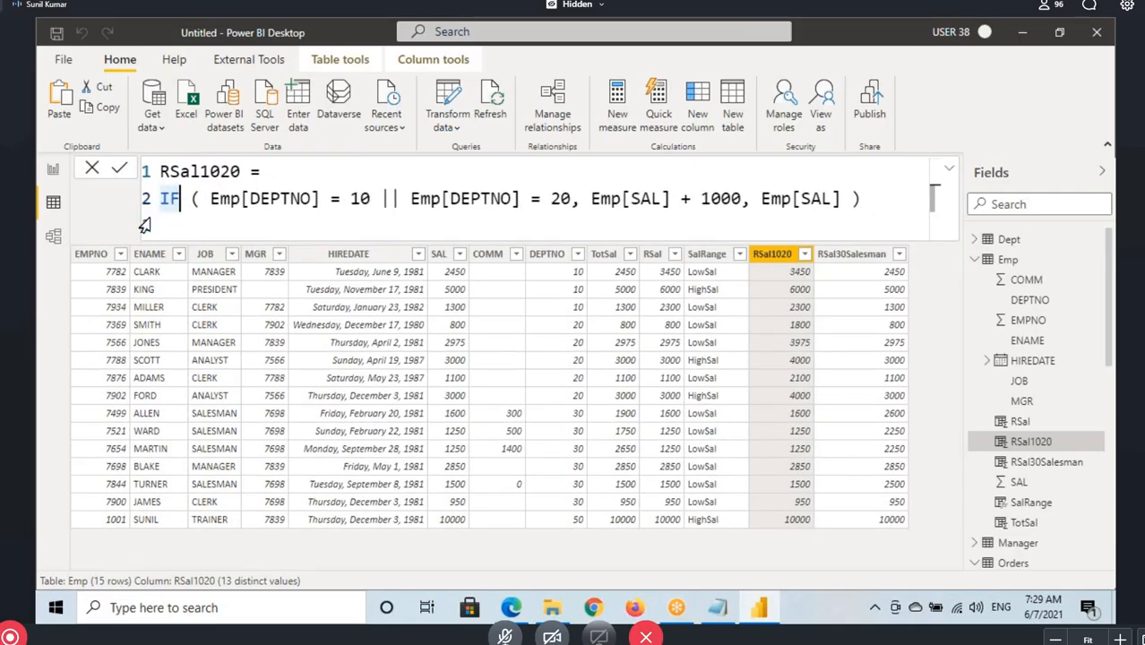
left_click(869, 199)
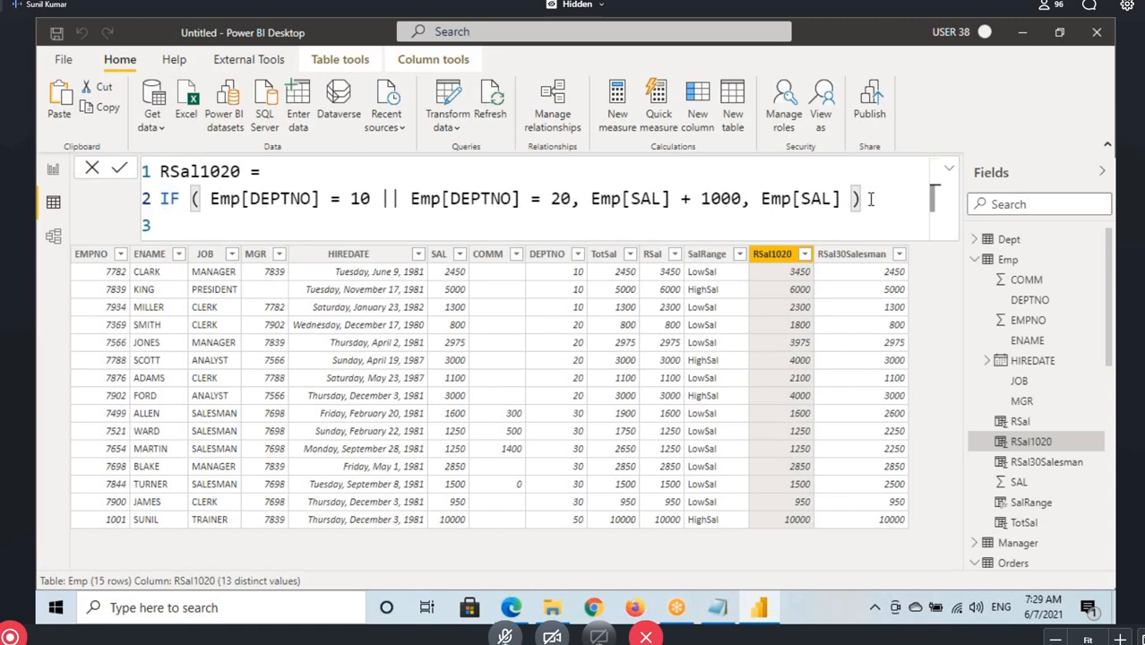
key("Delete")
left_click(141, 175)
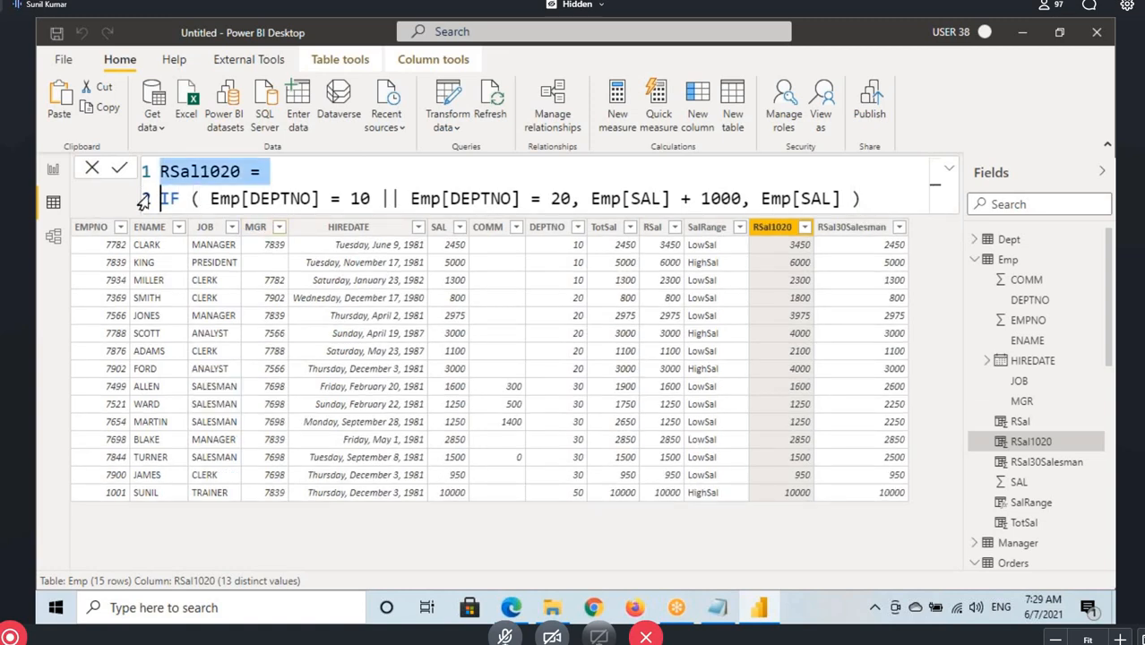
left_click(143, 199)
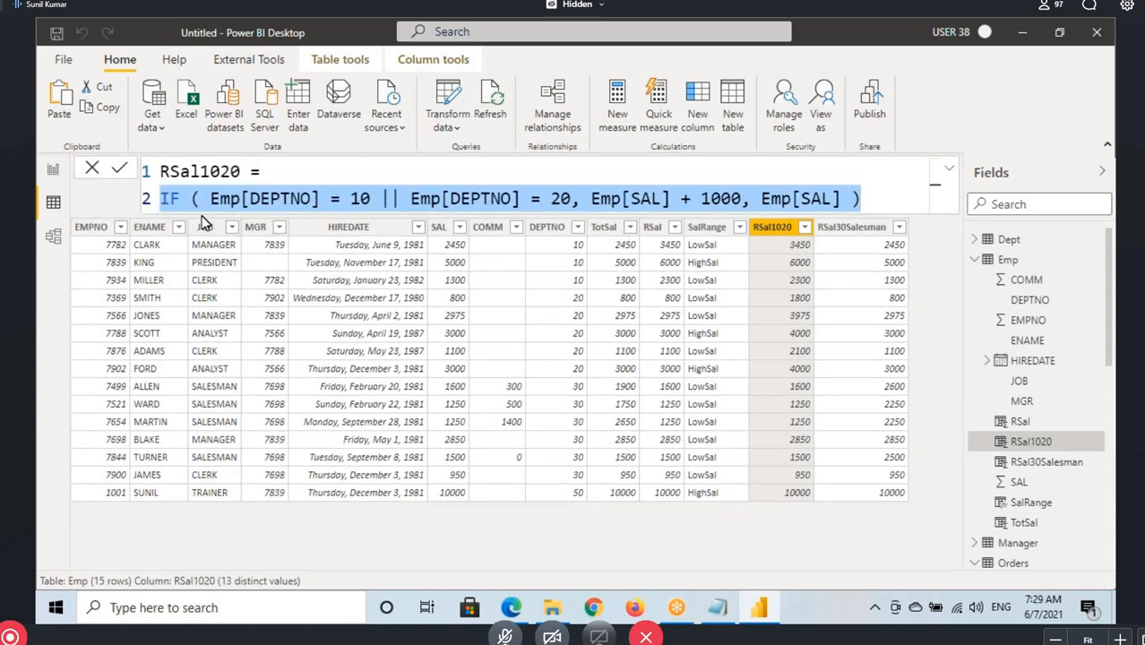
left_click(873, 204)
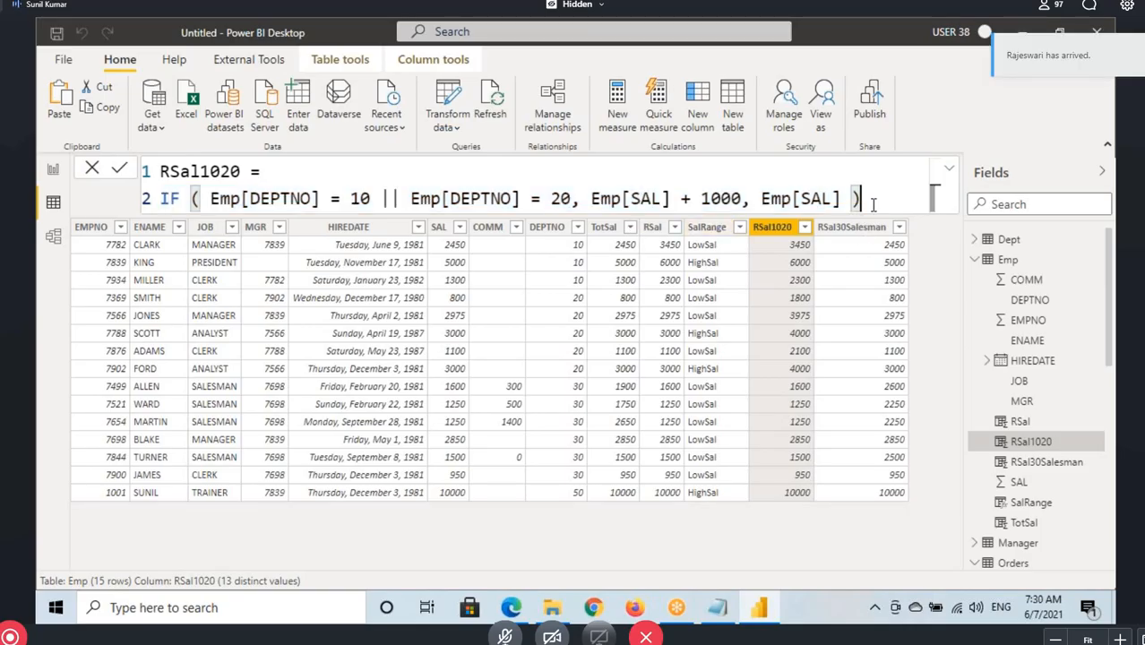
Add three blank lines below the IF line of the RSal1020 formula and remove them again
key("Return")
key("shift+Return")
key("shift+Return")
key("shift+Return")
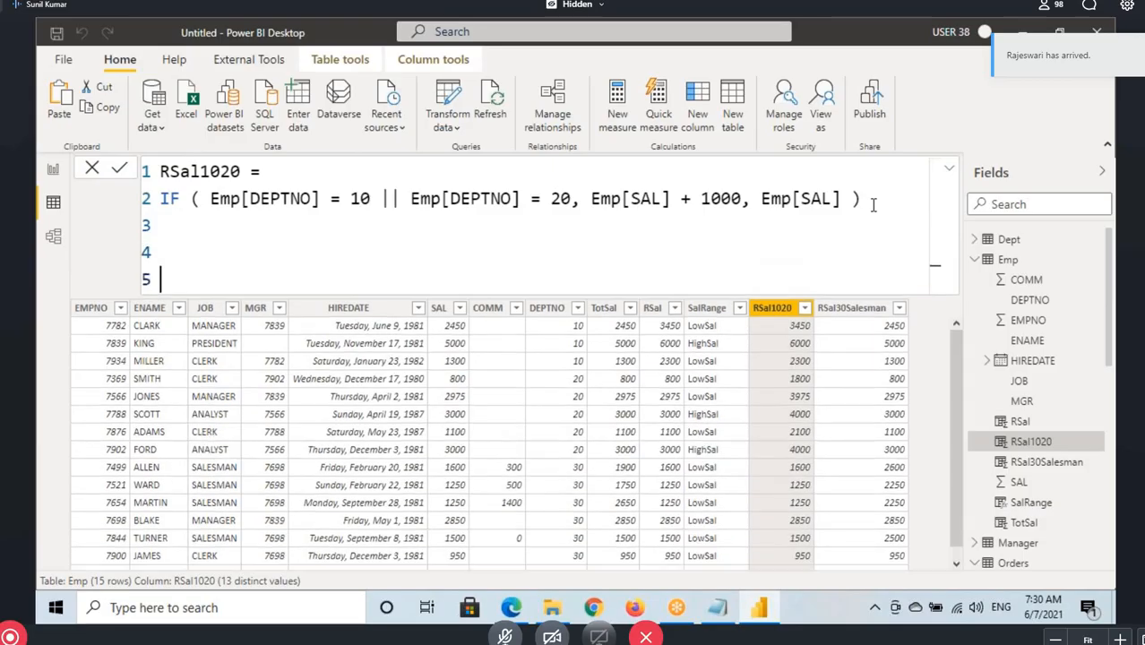
key("BackSpace")
key("BackSpace")
key("BackSpace")
key("BackSpace")
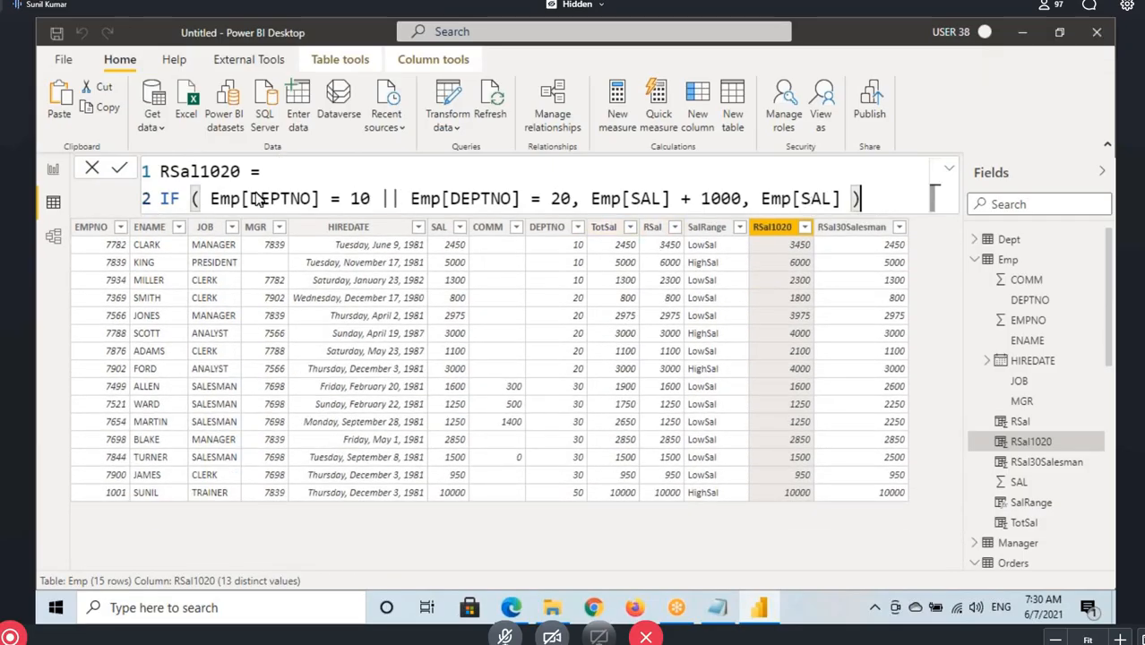
Open the RSal30Salesman column's formula in Power BI Desktop and copy all of it
left_click(717, 607)
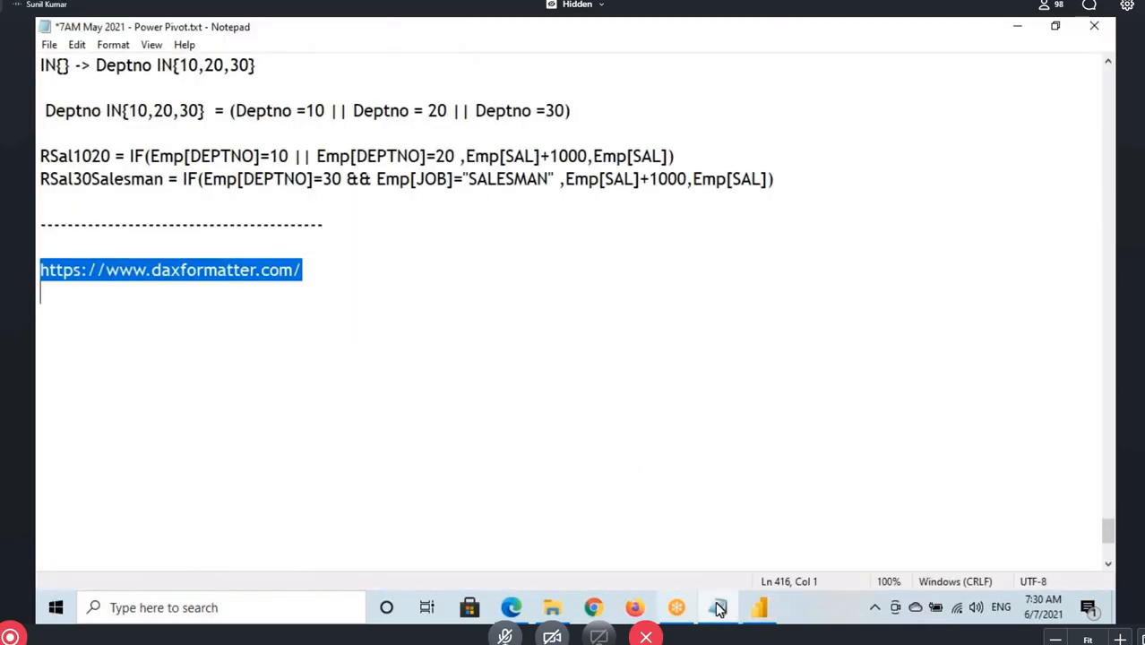
left_click(759, 608)
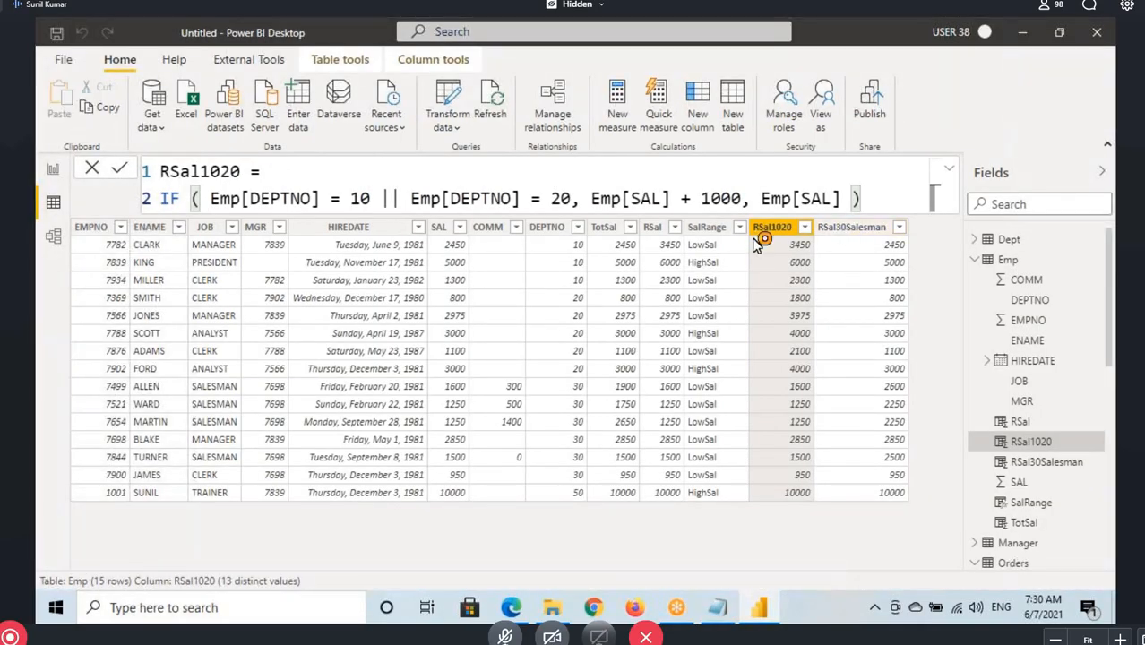
left_click(844, 237)
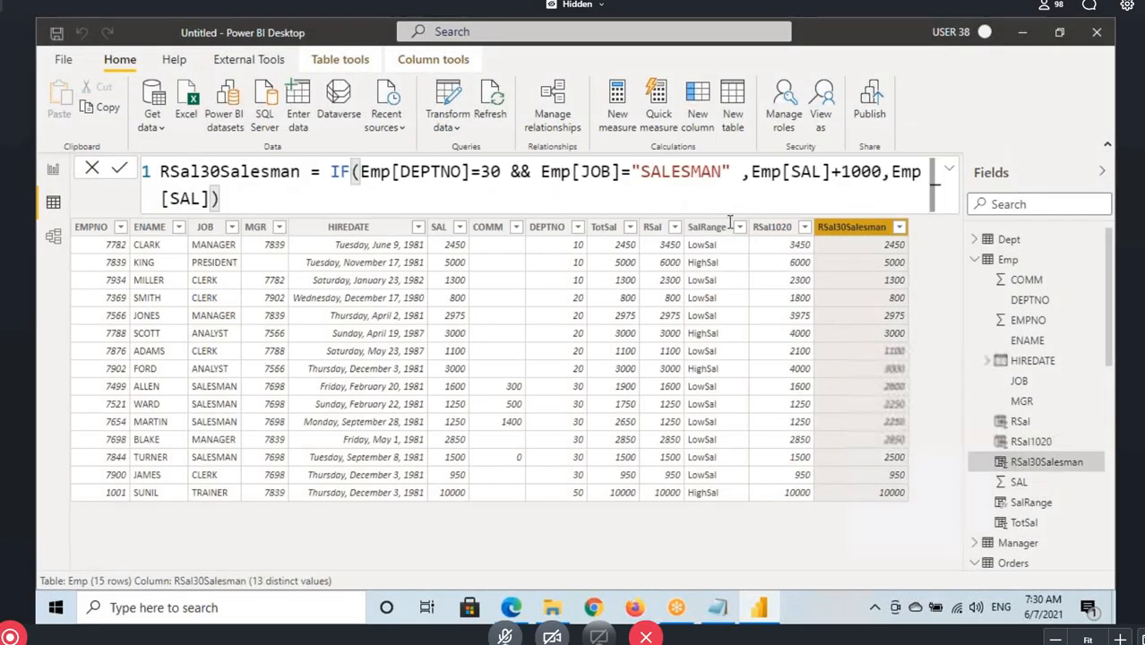
left_click(276, 204)
key("ctrl+a")
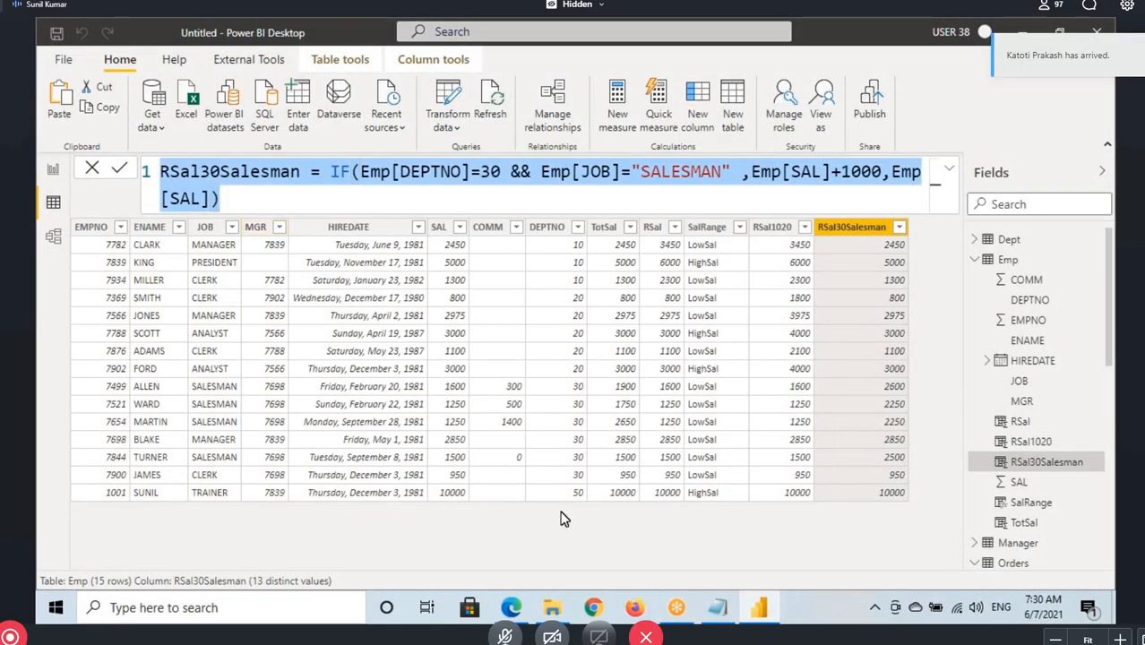
Replace the RSal1020 code on the DAX Formatter page in Edge with the copied RSal30Salesman formula and format it
left_click(511, 607)
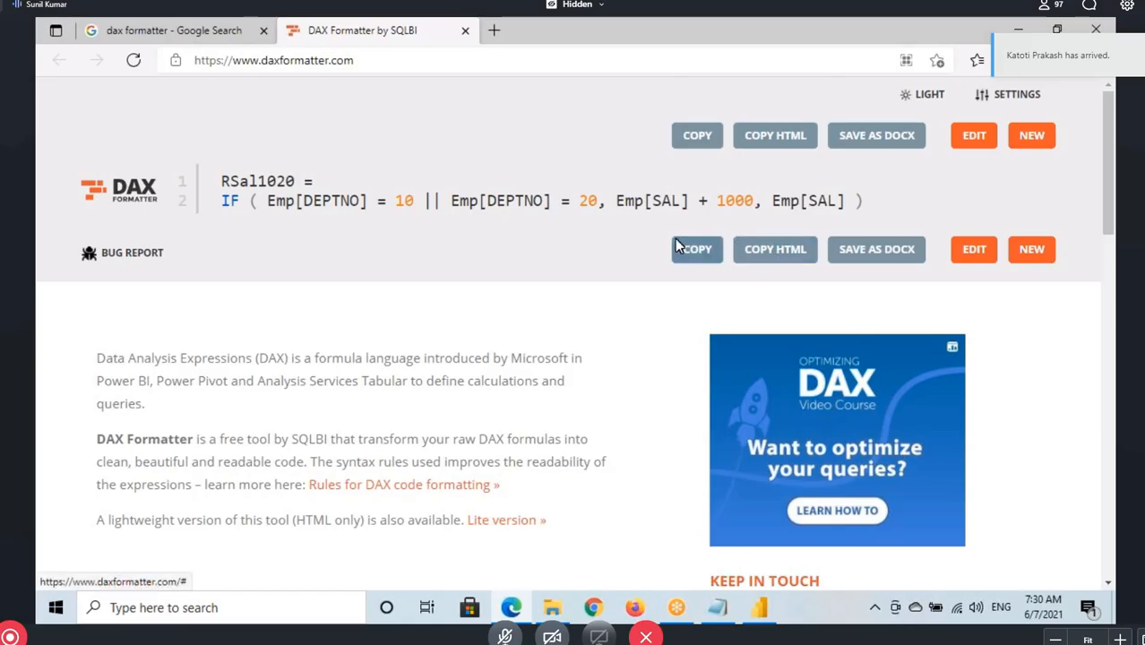
left_click(970, 136)
left_click_drag(874, 179, 212, 146)
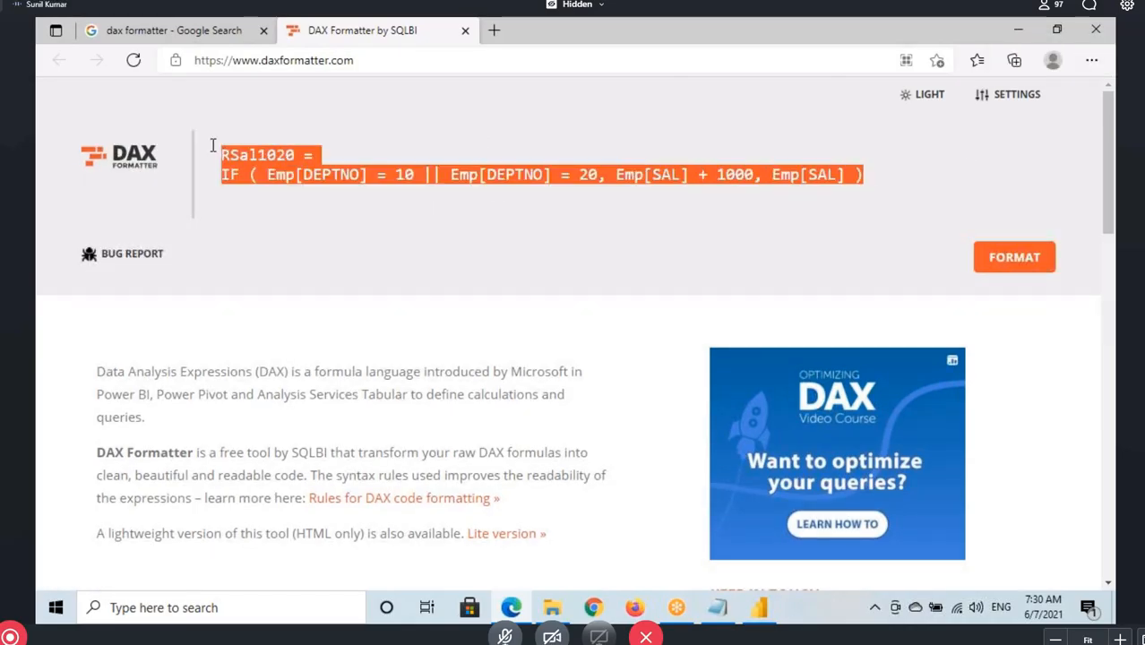
key("BackSpace")
key("ctrl+v")
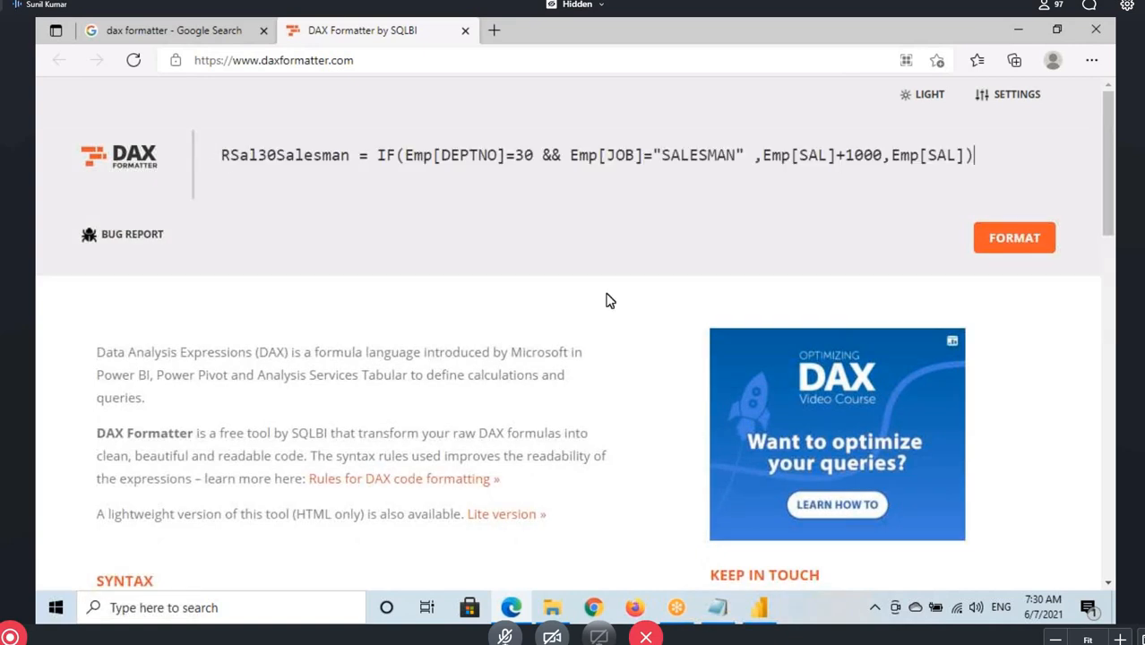
left_click(1013, 235)
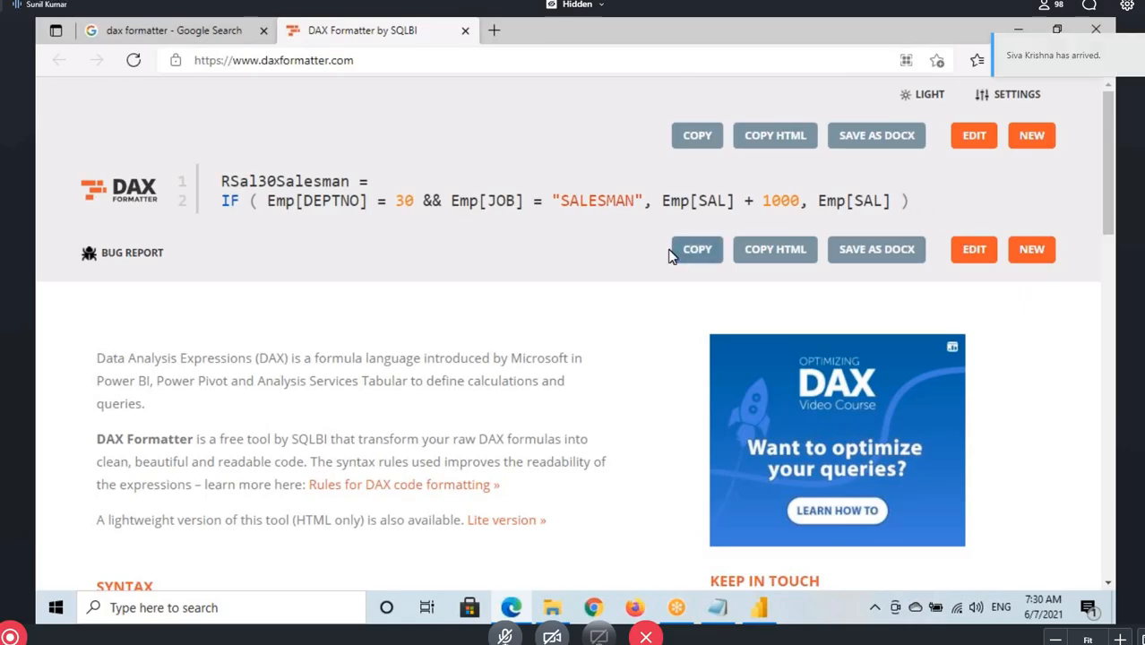
Copy the formatted code and replace the RSal30Salesman formula in Power BI Desktop with it
left_click_drag(267, 181, 386, 203)
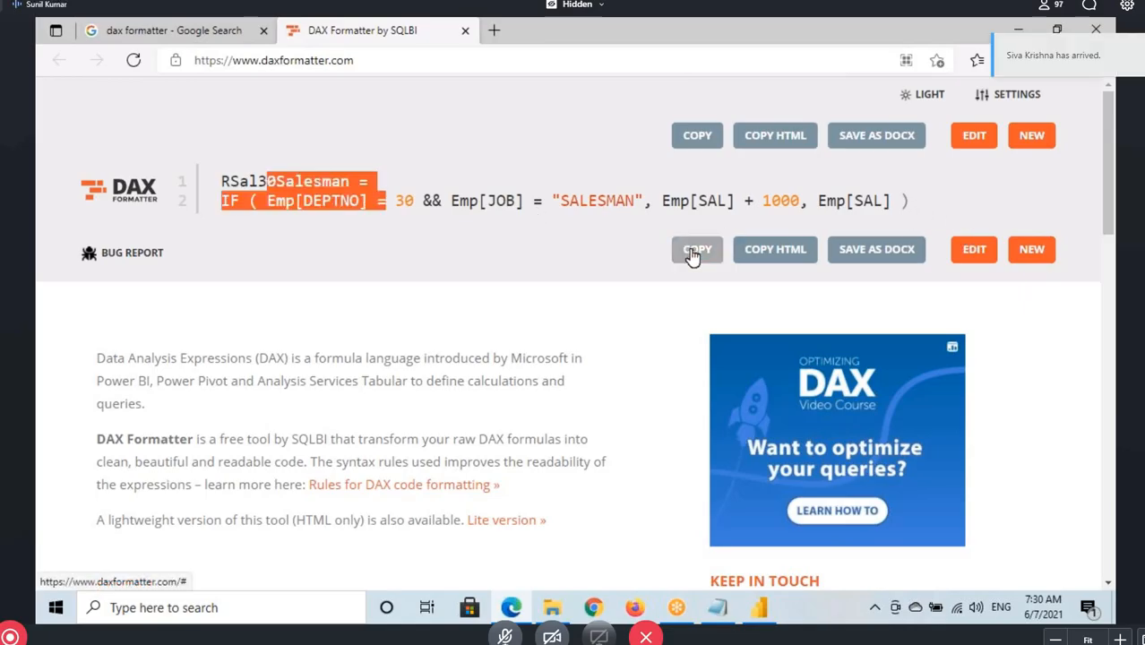
left_click(702, 250)
left_click(760, 609)
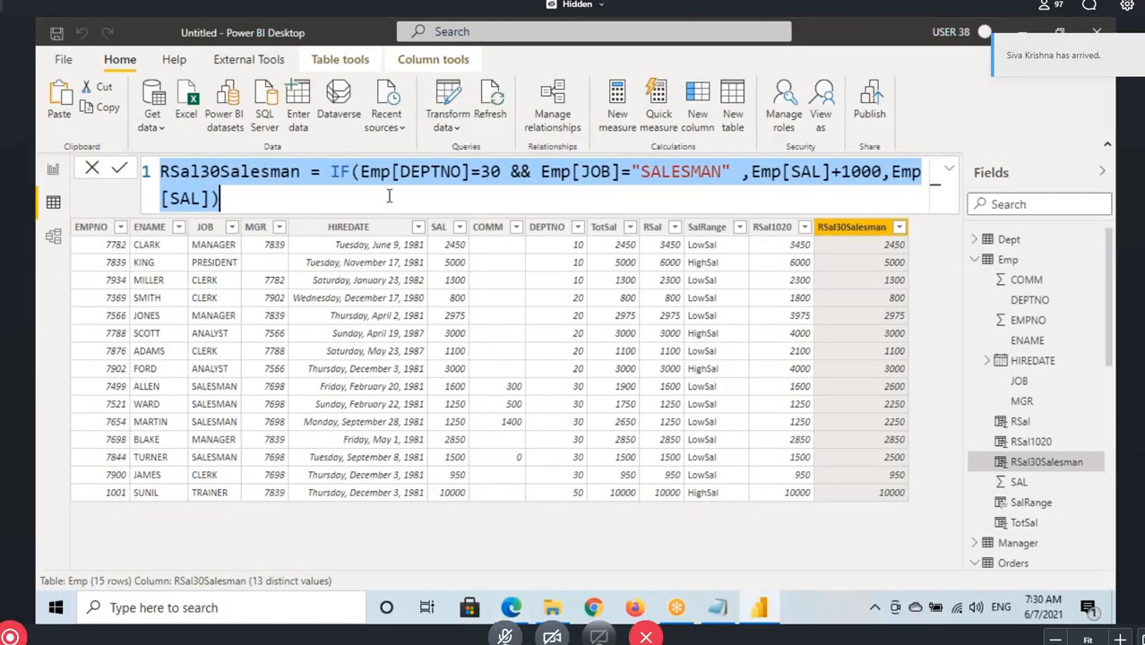
left_click(220, 198)
left_click_drag(220, 198, 158, 176)
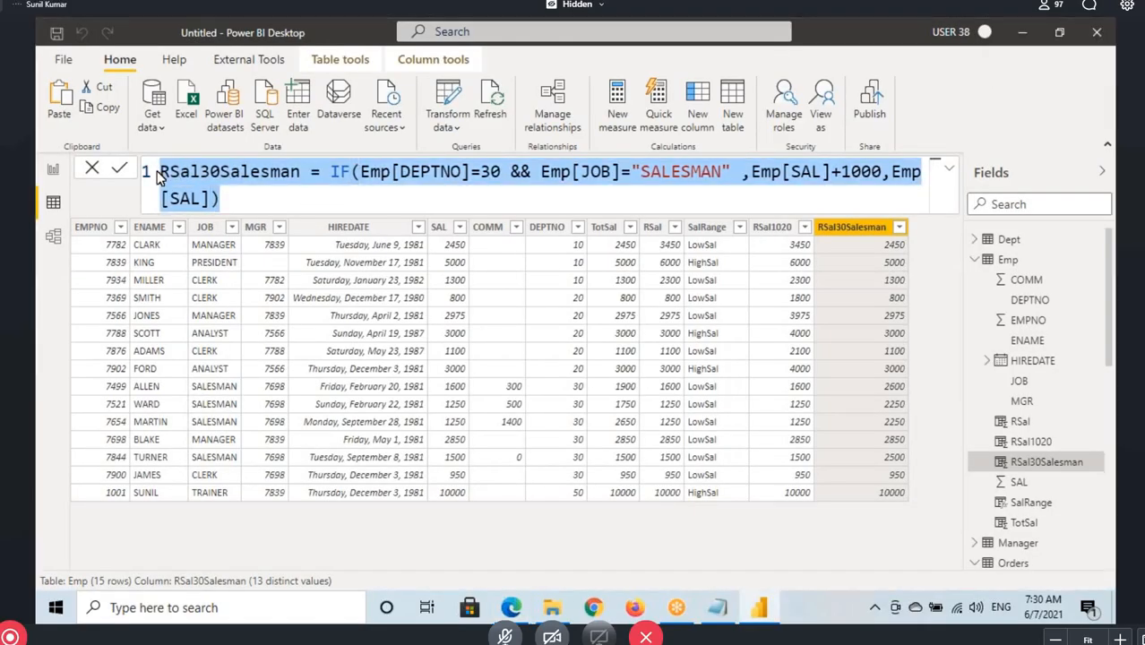
key("ctrl+v")
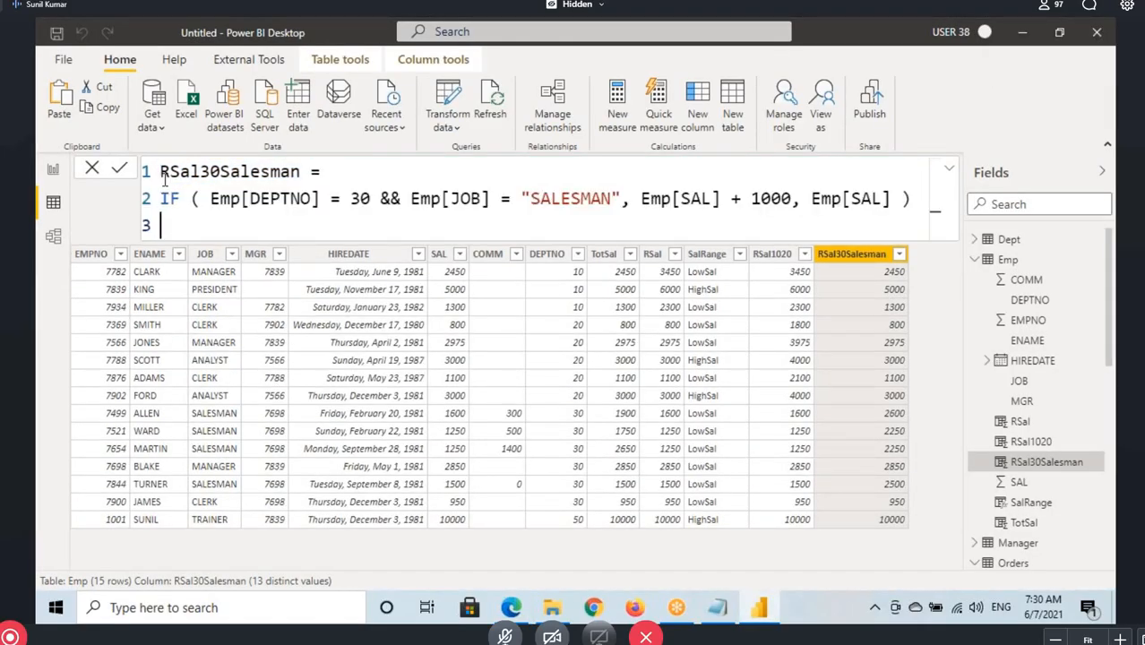
Remove the empty last line of the RSal30Salesman formula and commit the formula
key("BackSpace")
left_click(339, 198)
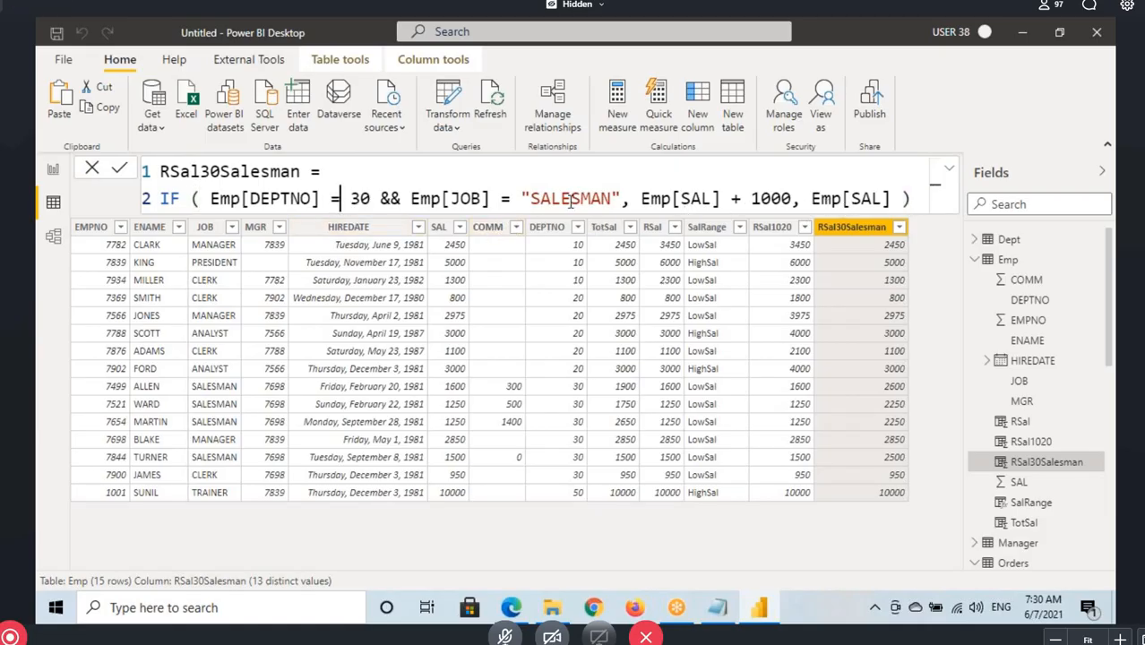
left_click(908, 198)
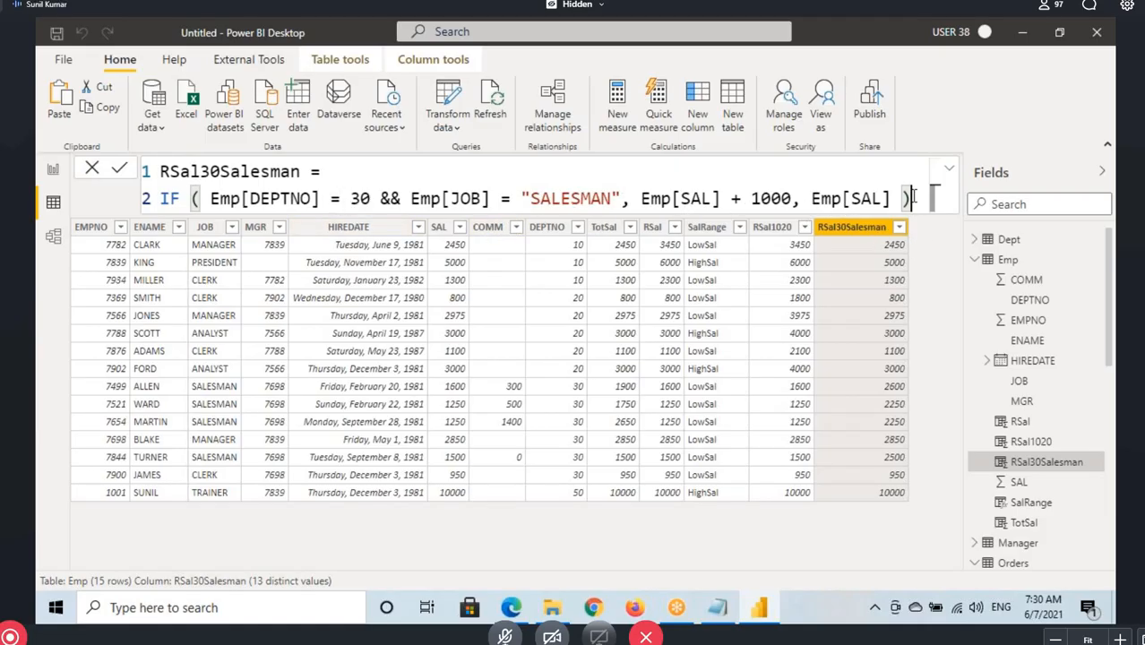
key("Return")
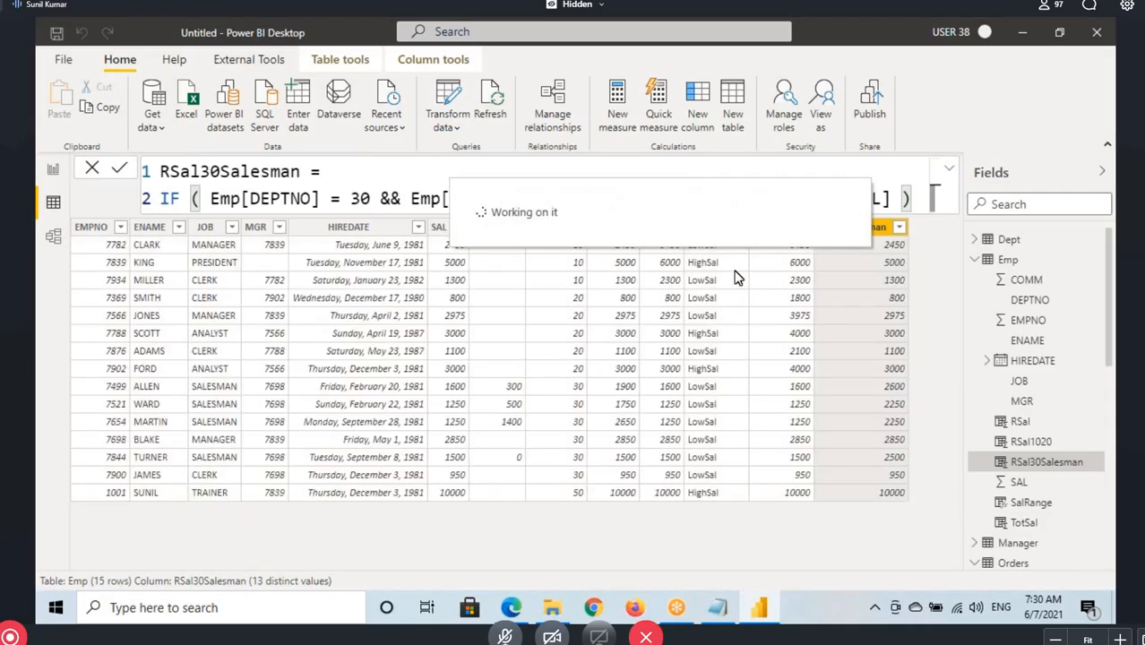
Review the daxformatter.com link and the DAX Operators and DAX Functions headings in the Notepad notes
left_click(715, 609)
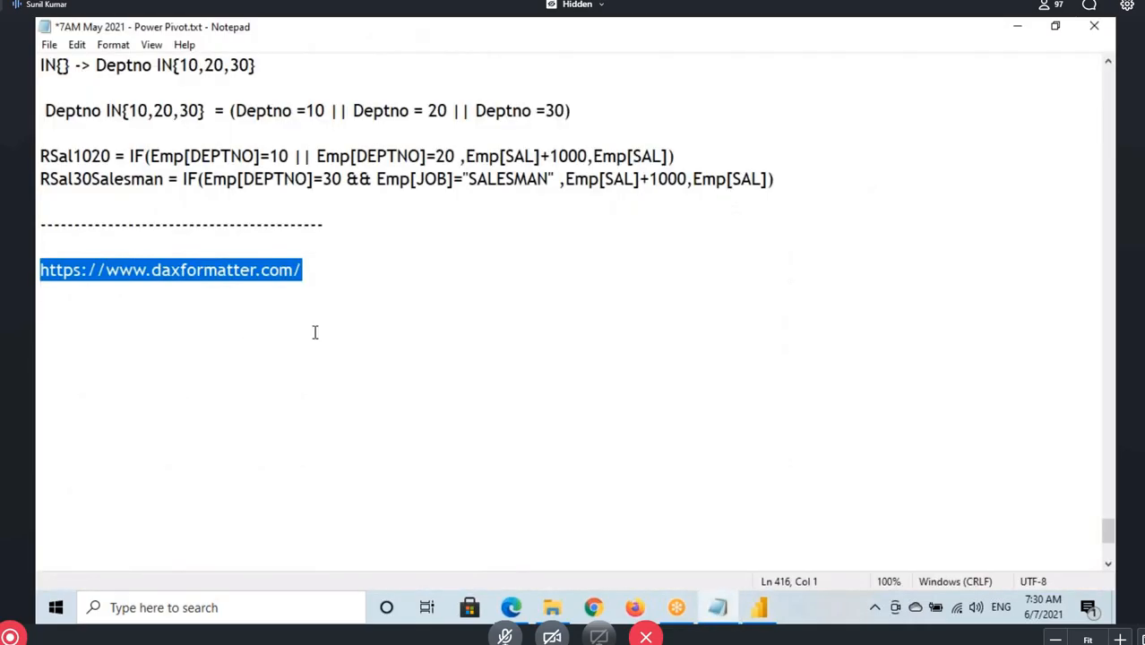
left_click(215, 269)
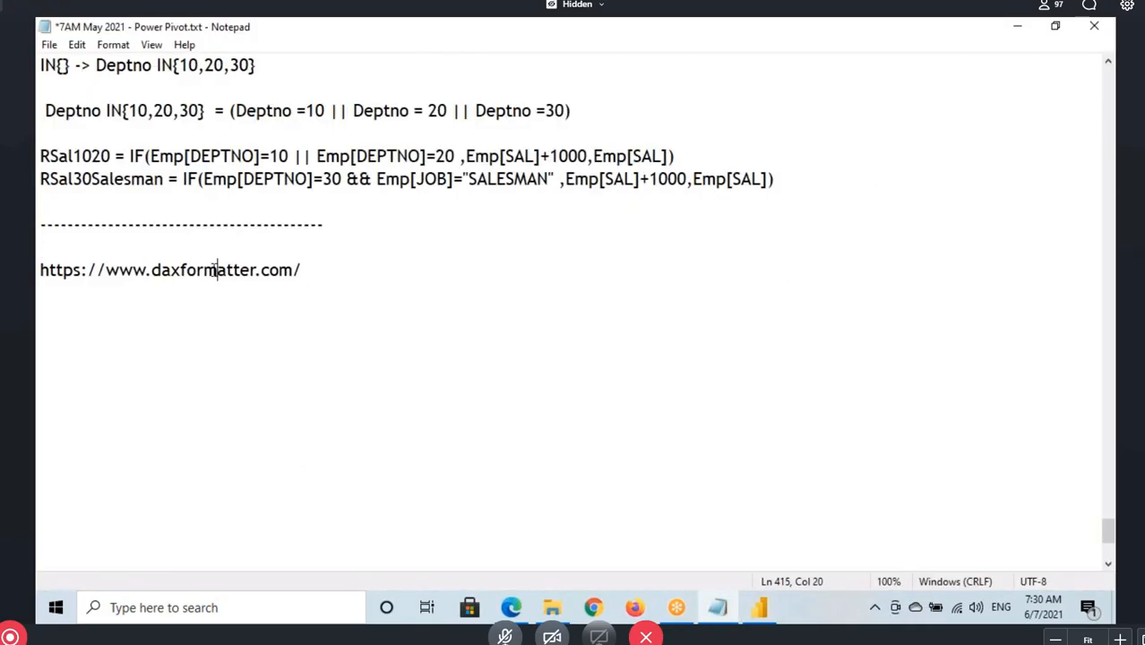
left_click(761, 609)
left_click(717, 610)
scroll(196, 323, "up", 6)
scroll(191, 303, "up", 15)
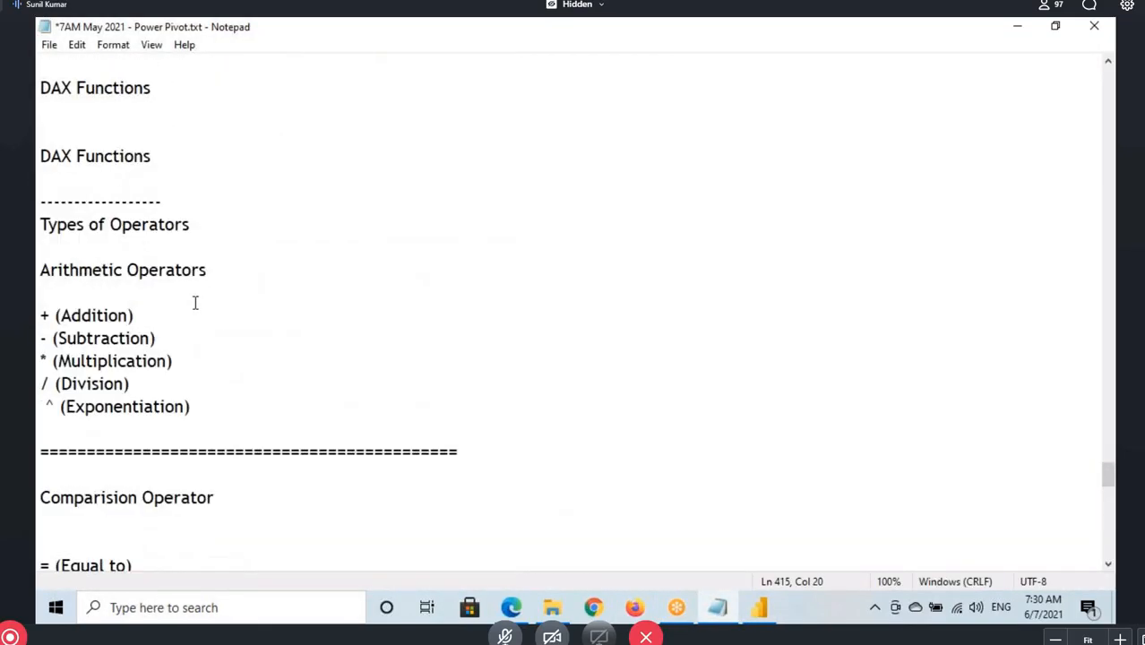
left_click(37, 248)
left_click_drag(37, 247, 162, 249)
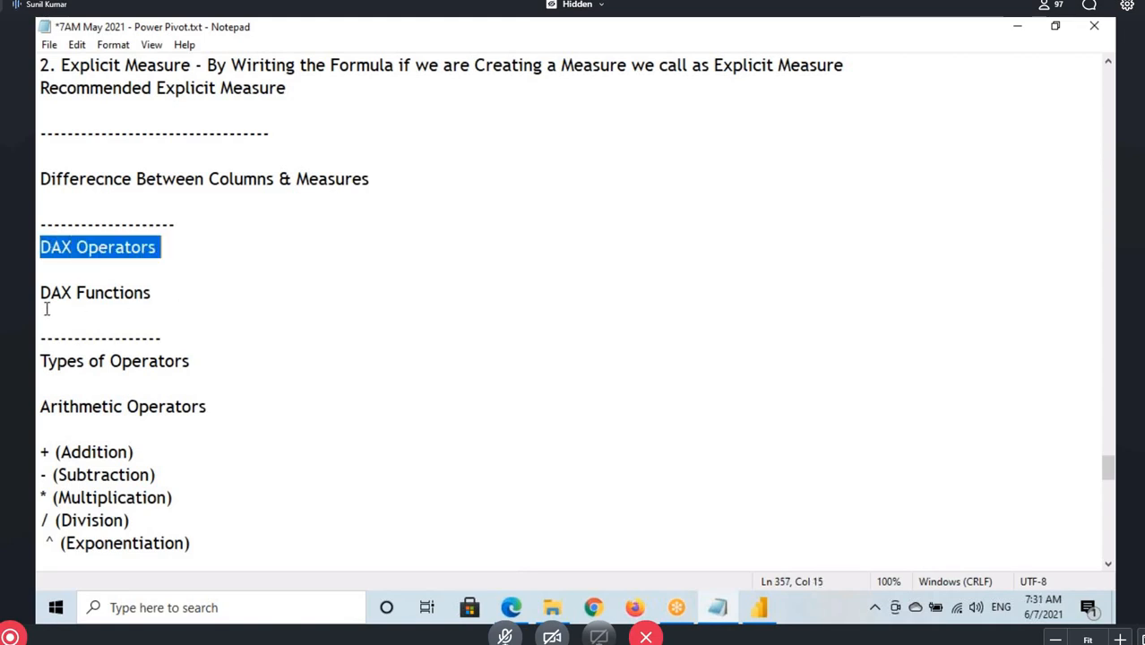
left_click_drag(38, 294, 166, 302)
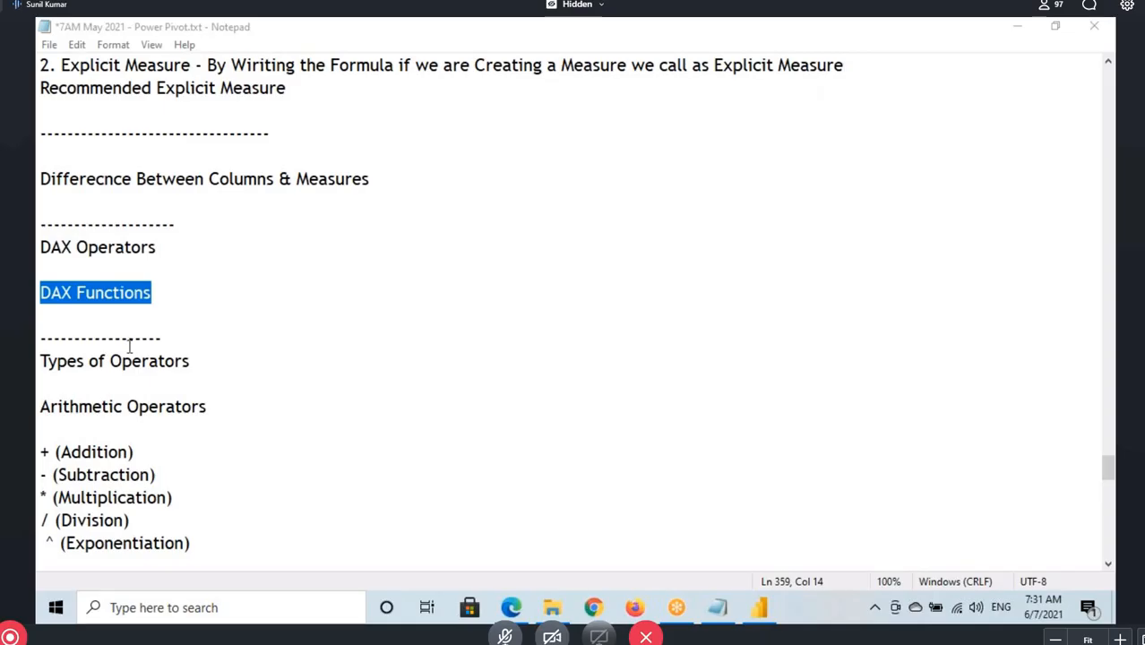
Add a dashed separator line below the daxformatter.com link at the end of the notes
scroll(232, 304, "down", 20)
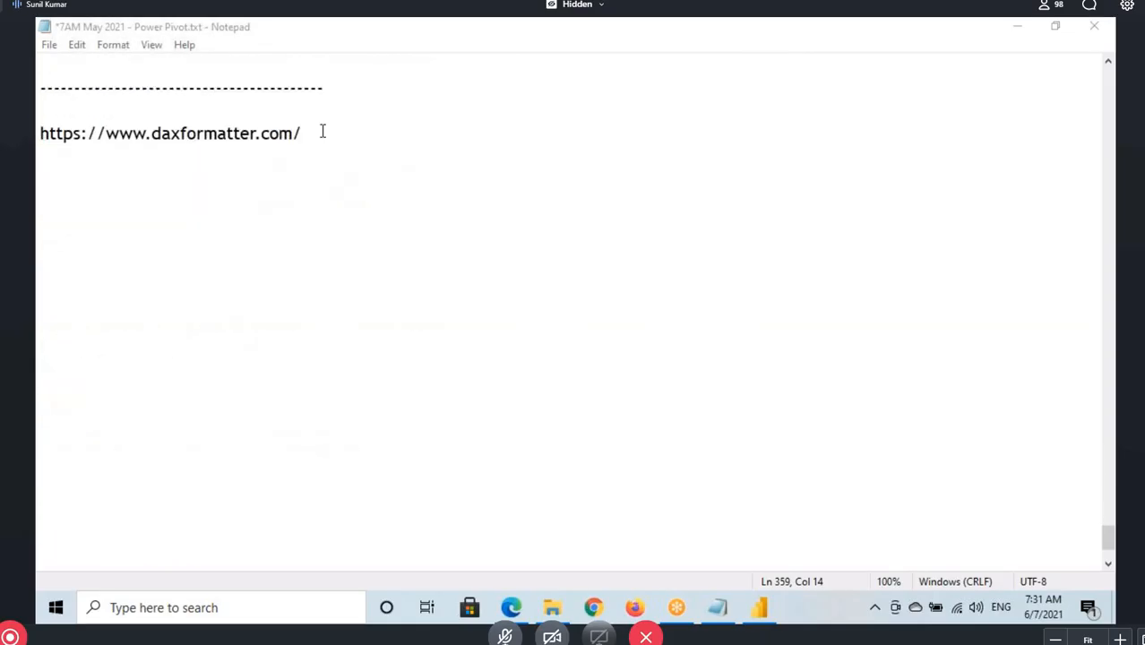
left_click(322, 131)
type("---------------")
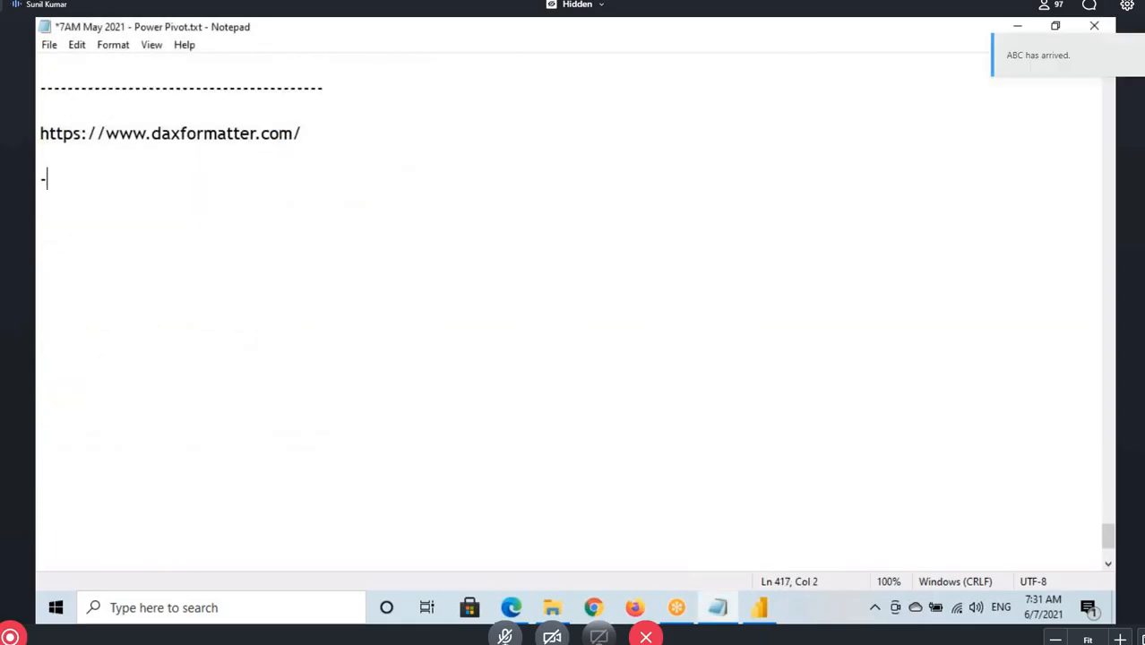
key("Return")
key("Return")
Paste the formatted RSal30Salesman formula below the new separator, then undo and restore the recent additions
key("ctrl+v")
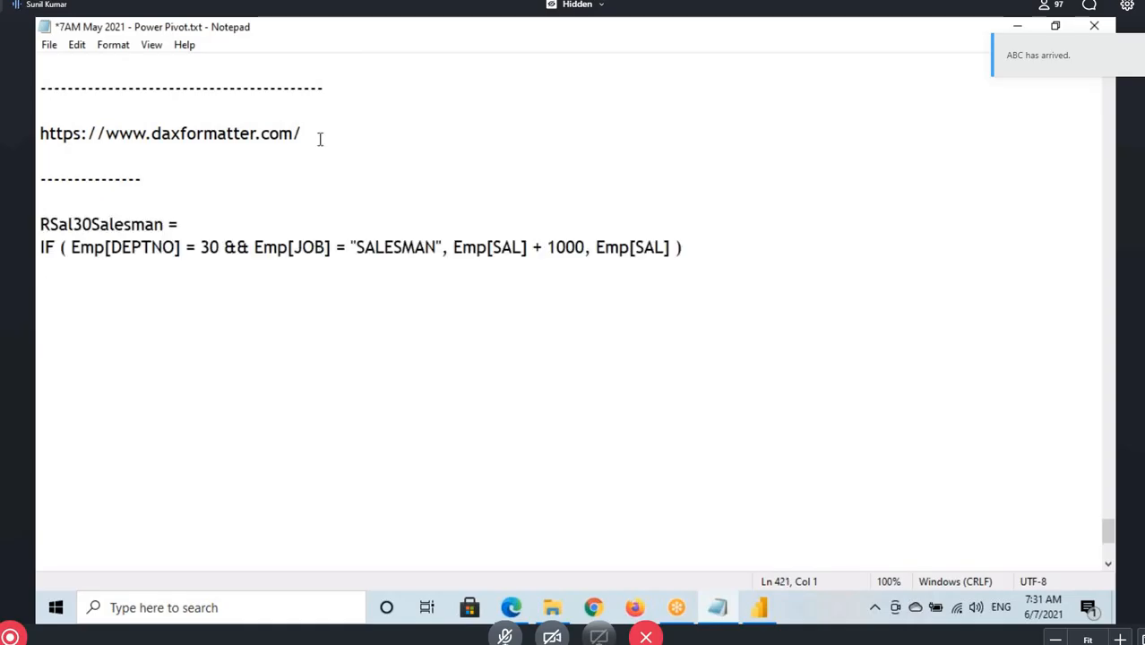
key("ctrl+z")
scroll(245, 219, "up", 4)
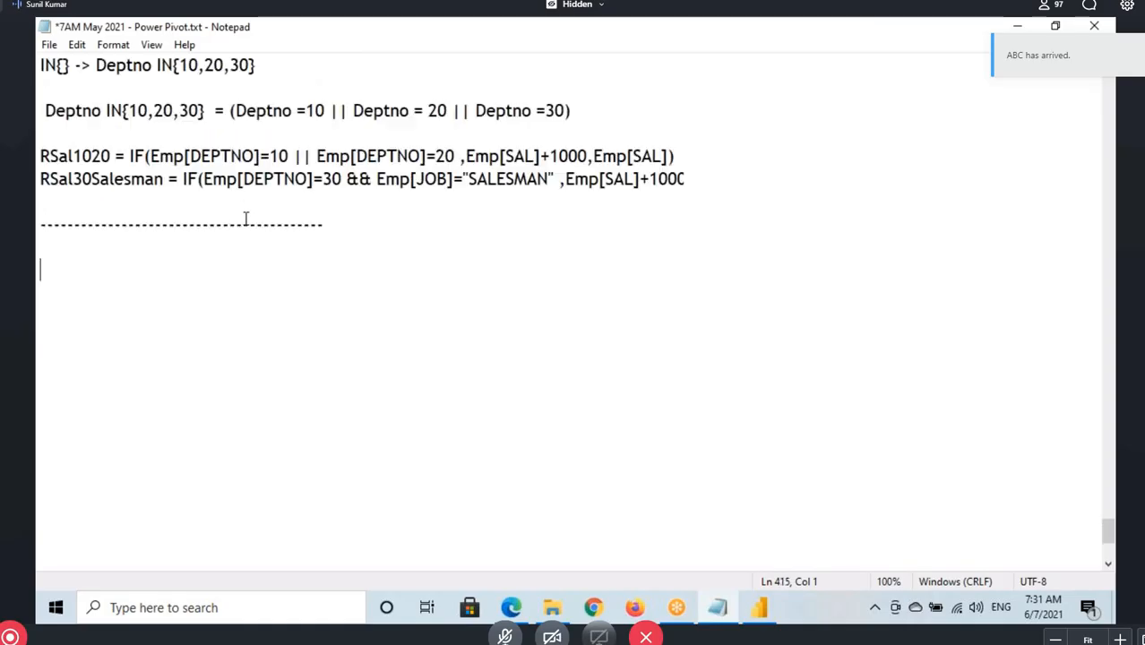
key("ctrl+z")
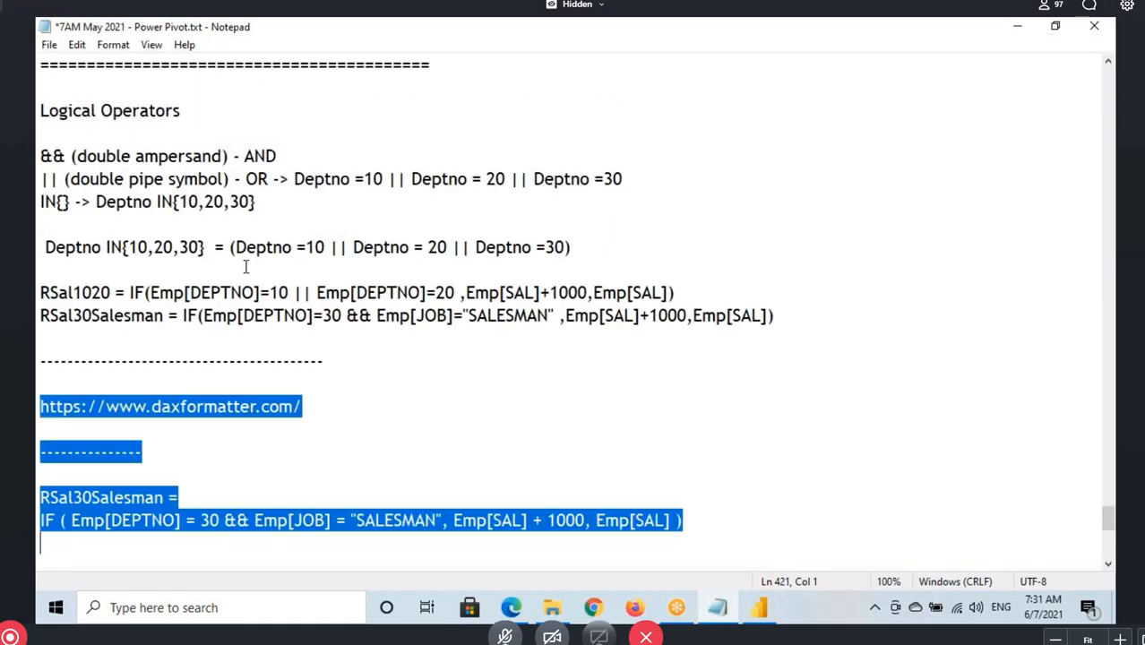
left_click(190, 443)
Replace the pasted RSal30Salesman formula below the separator with the heading "DAX Functions"
left_click_drag(696, 525, 36, 497)
type("DAX ")
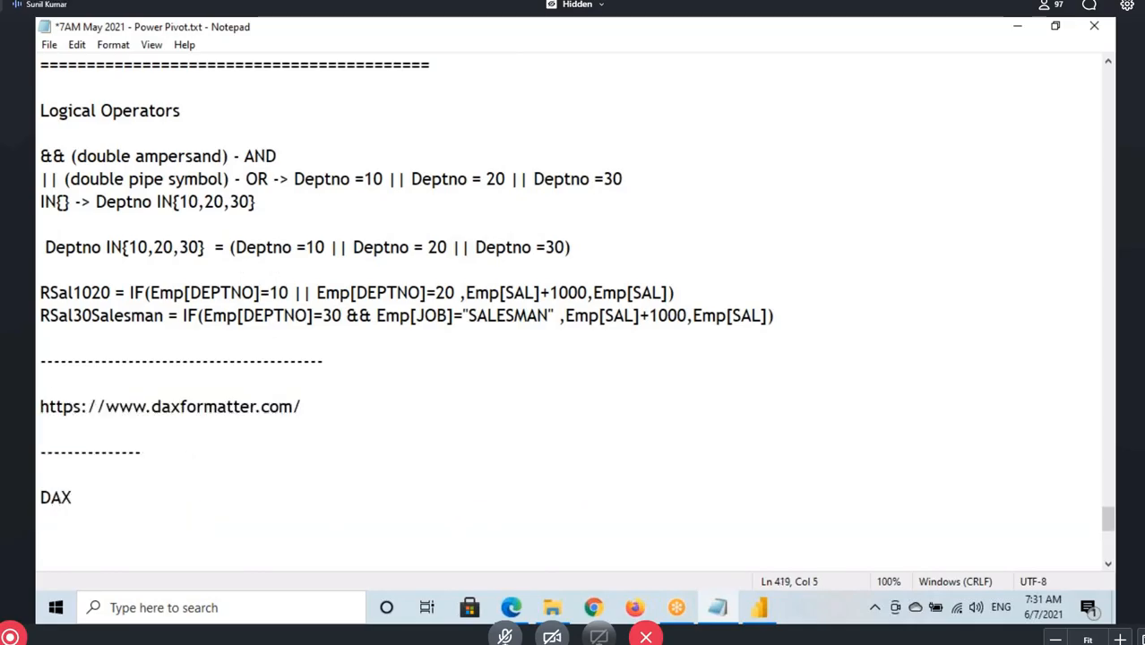
type("Functions")
Open Categories of DAX Functions.txt from the DAX folder and enlarge its window to full screen
left_click(552, 607)
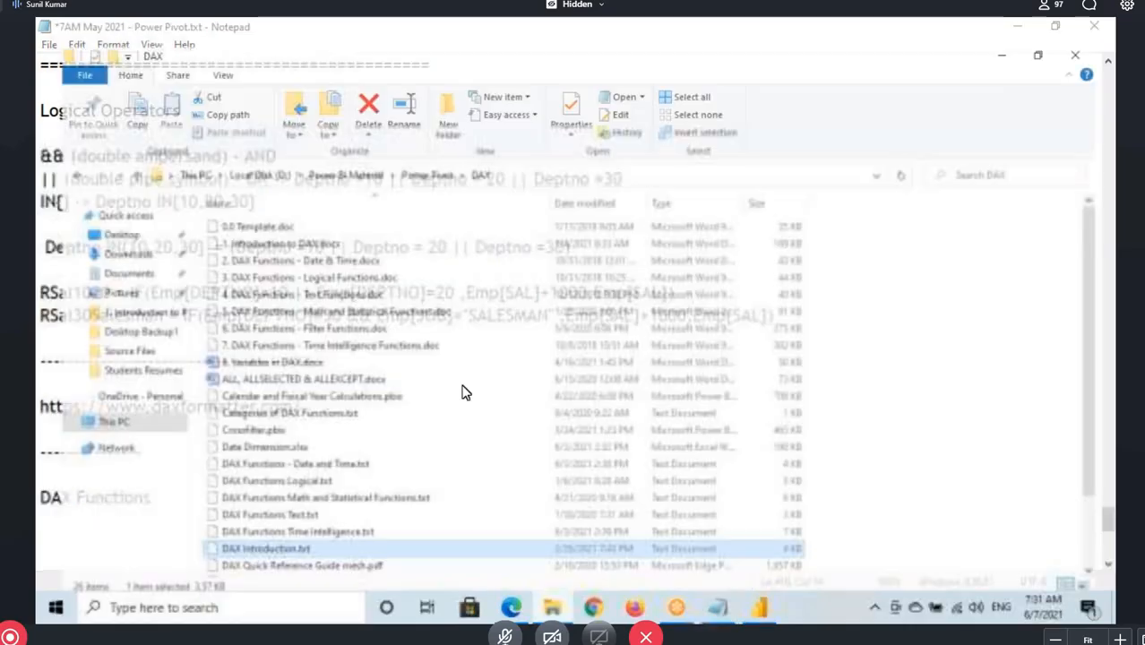
left_click(283, 400)
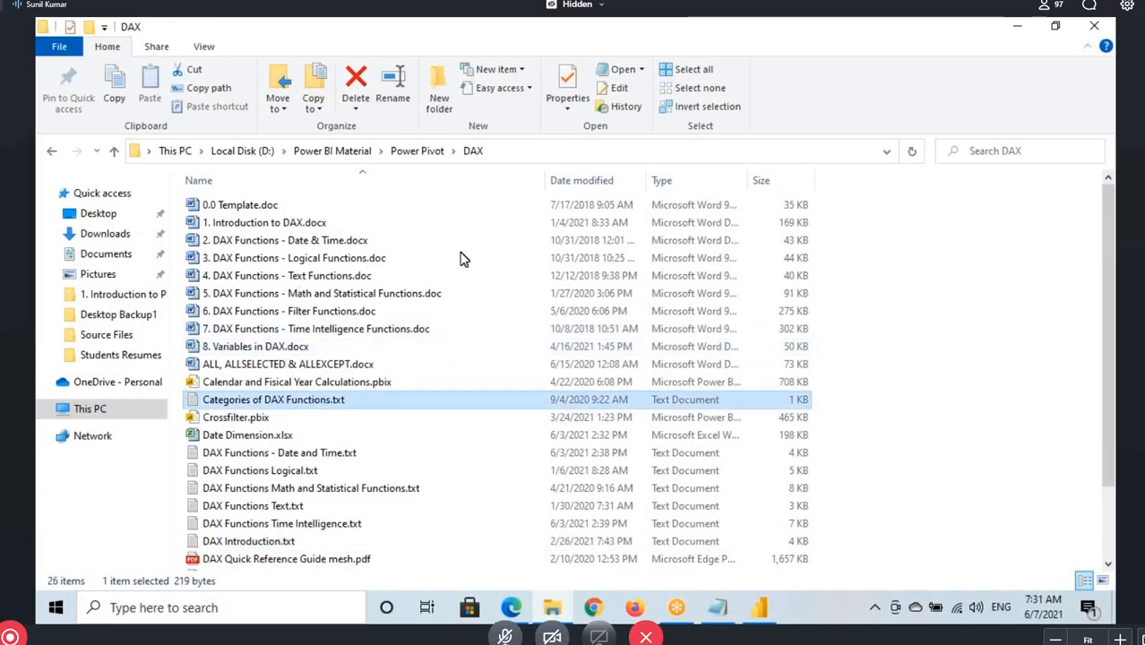
key("Return")
left_click(668, 126)
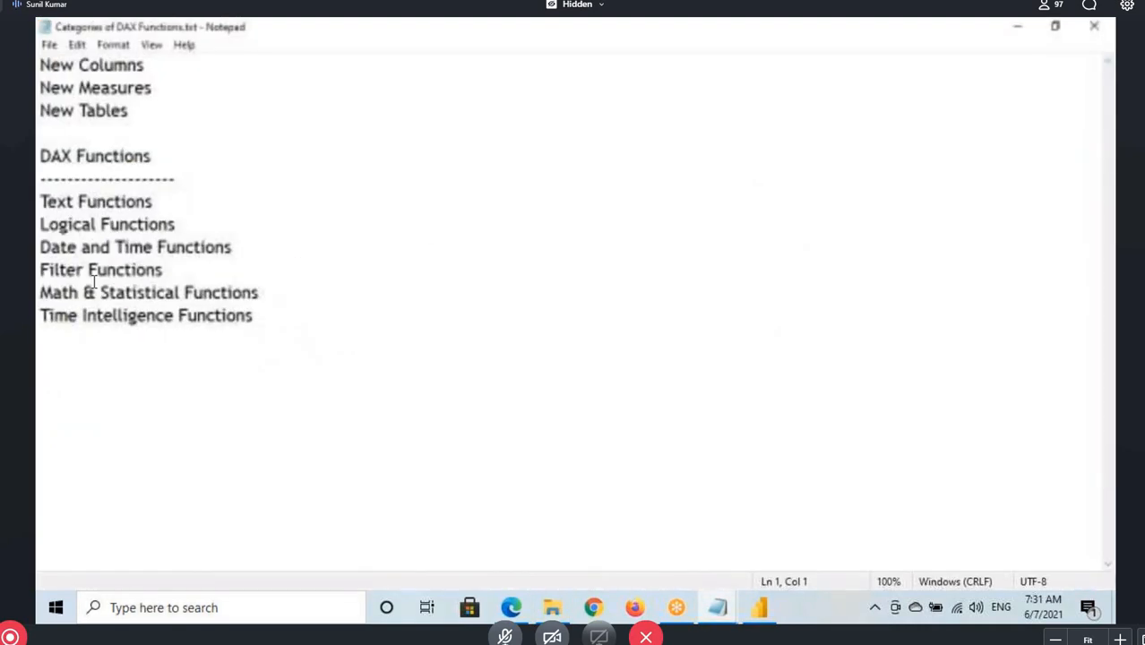
Copy the DAX Functions category list and paste it below the DAX Functions heading in 7AM May 2021 - Power Pivot.txt
left_click(38, 157)
mouse_move(38, 157)
left_mouse_down()
mouse_move(288, 322)
mouse_move(37, 157)
left_mouse_up()
key("ctrl+c")
left_click(265, 315)
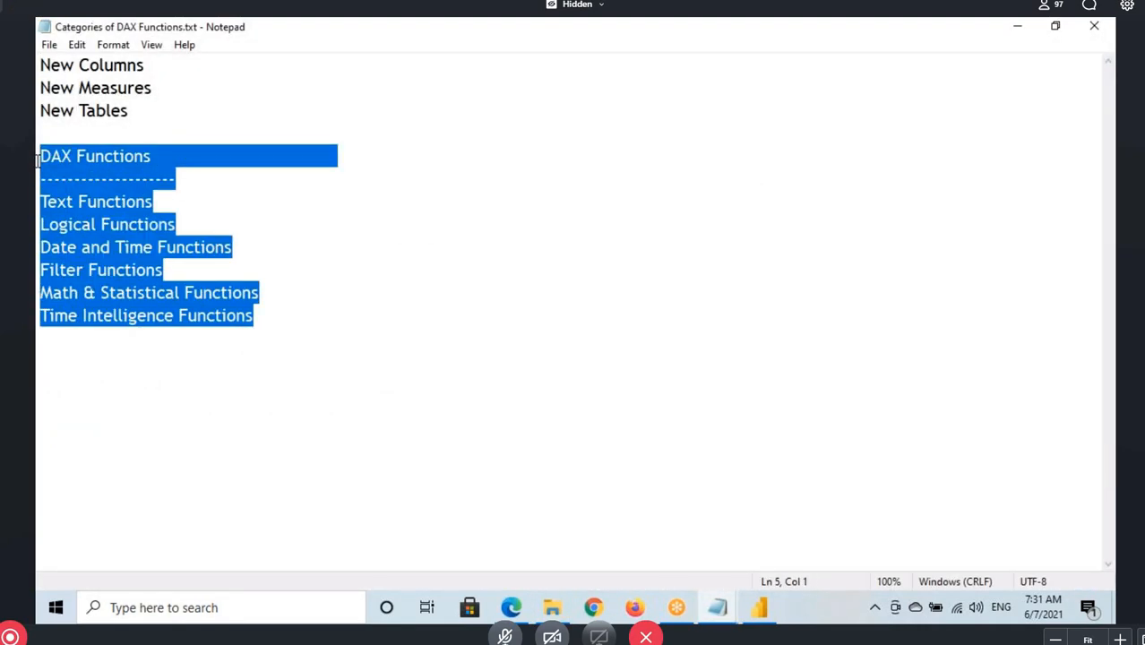
left_click(715, 615)
left_click(775, 542)
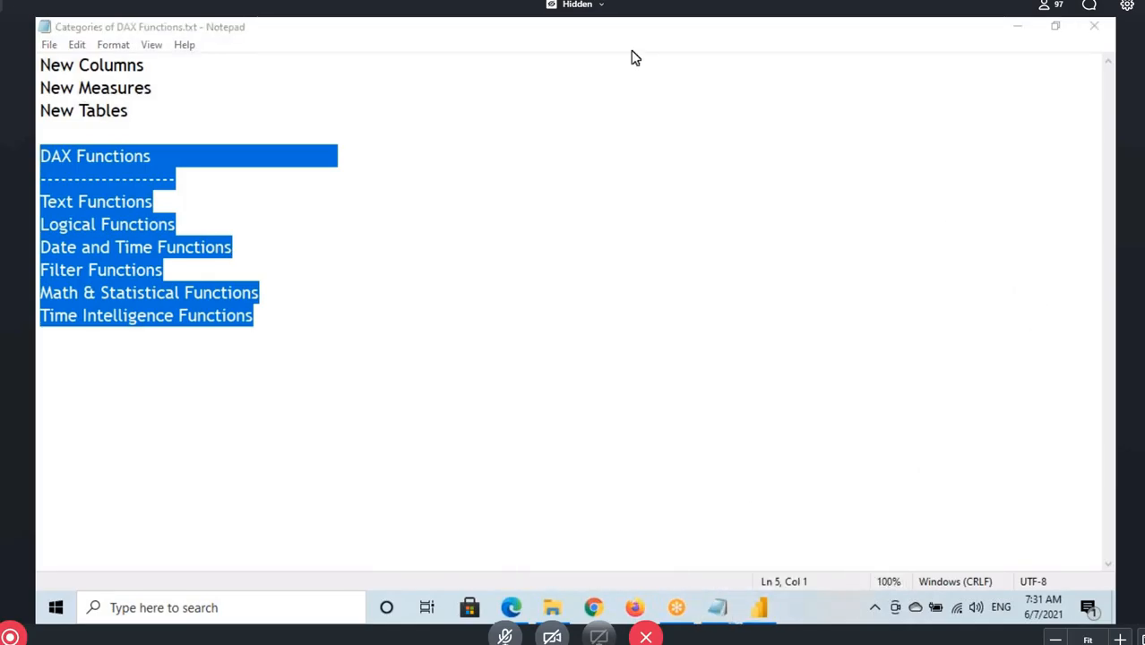
left_click(1094, 26)
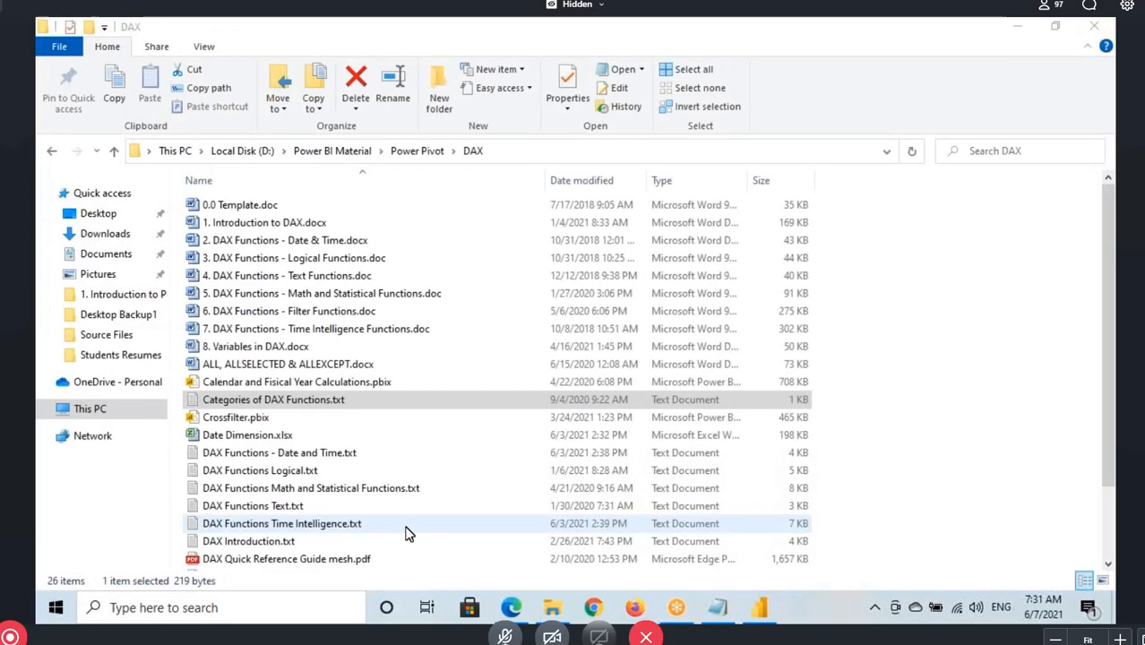
left_click(719, 610)
scroll(190, 422, "down", 3)
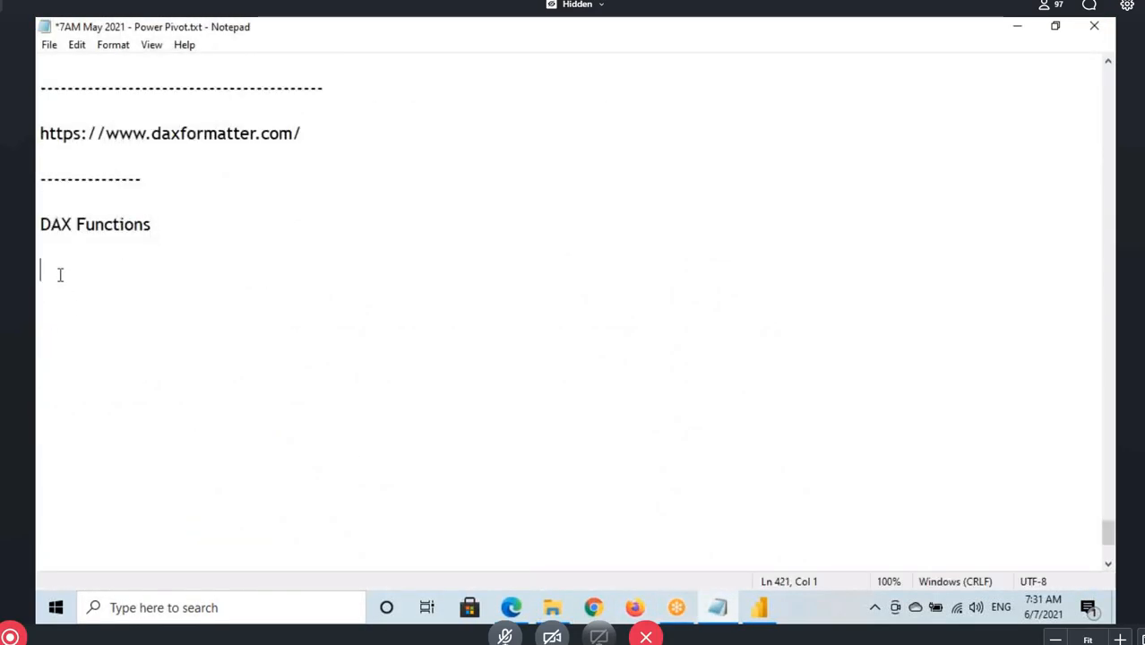
key("ctrl+v")
Review each DAX function category in the pasted list, from Text Functions through Time Intelligence Functions
left_click_drag(57, 315, 164, 341)
left_click_drag(68, 362, 212, 369)
left_click_drag(60, 385, 155, 386)
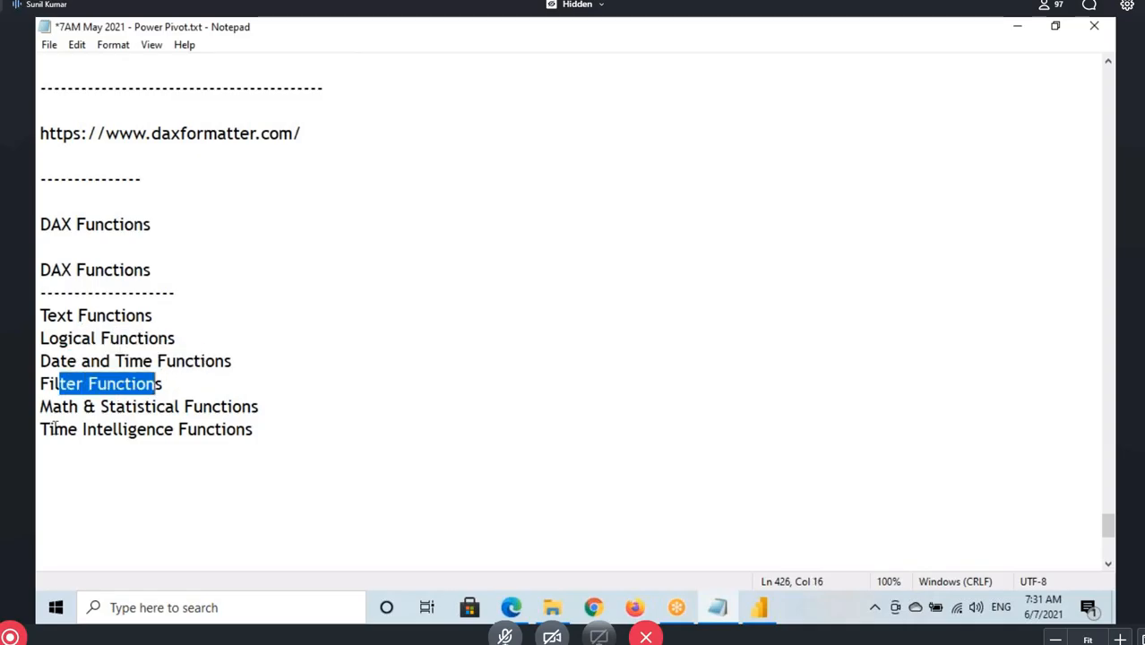
left_click_drag(40, 407, 242, 414)
left_click_drag(49, 429, 284, 434)
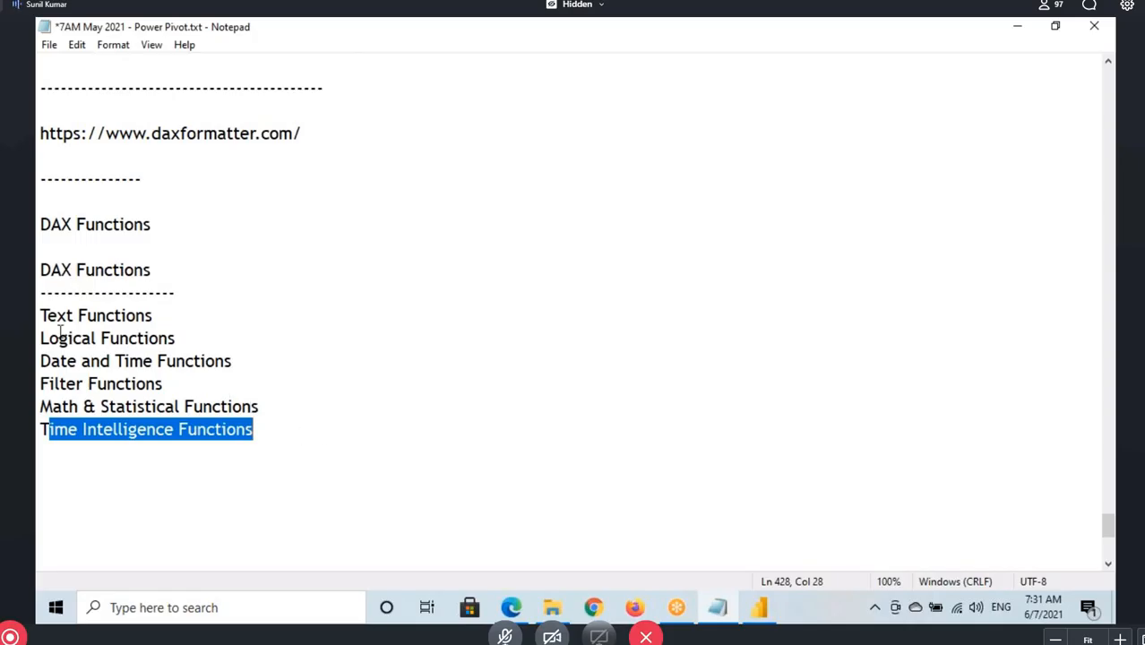
left_click_drag(40, 314, 161, 308)
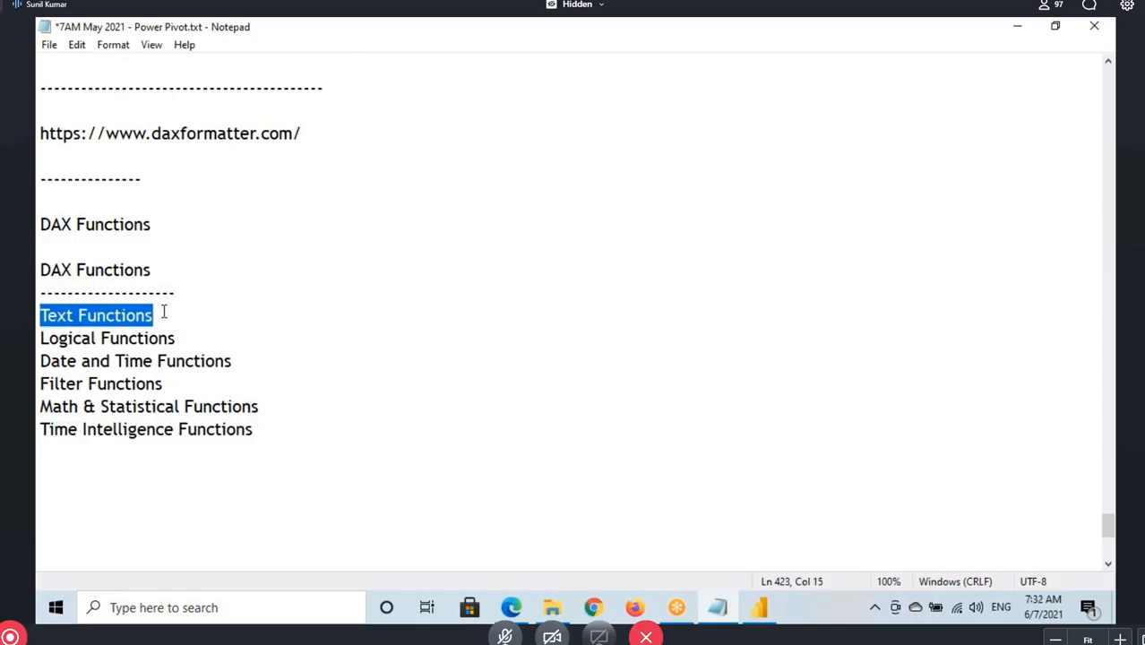
left_click_drag(41, 338, 226, 351)
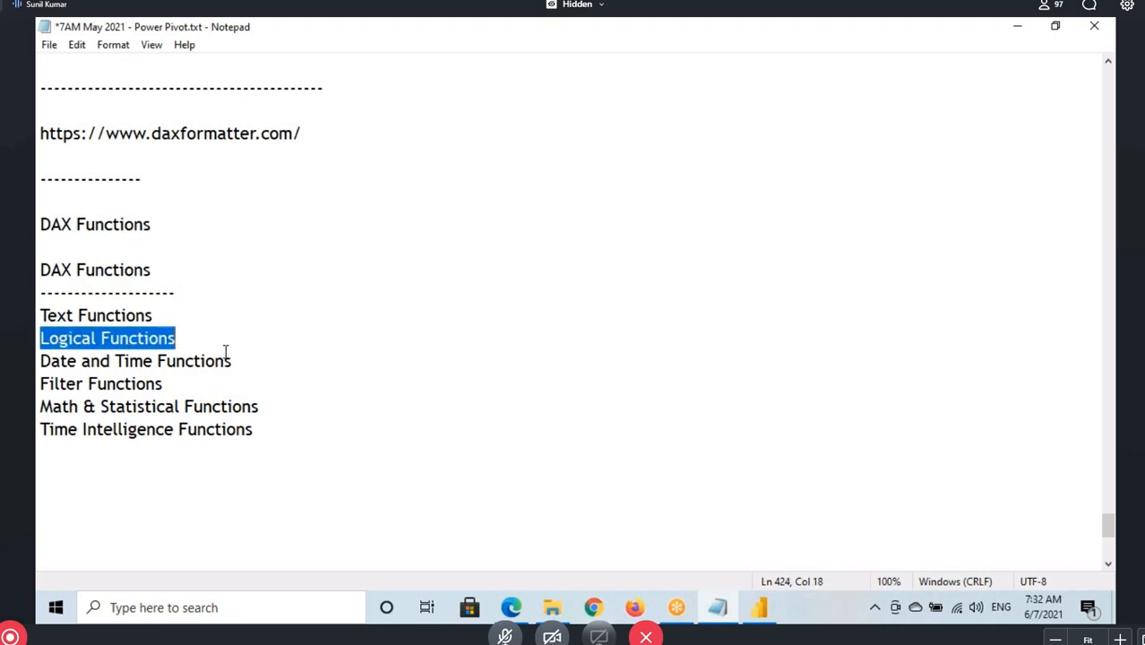
left_click_drag(39, 362, 248, 361)
left_click(40, 383)
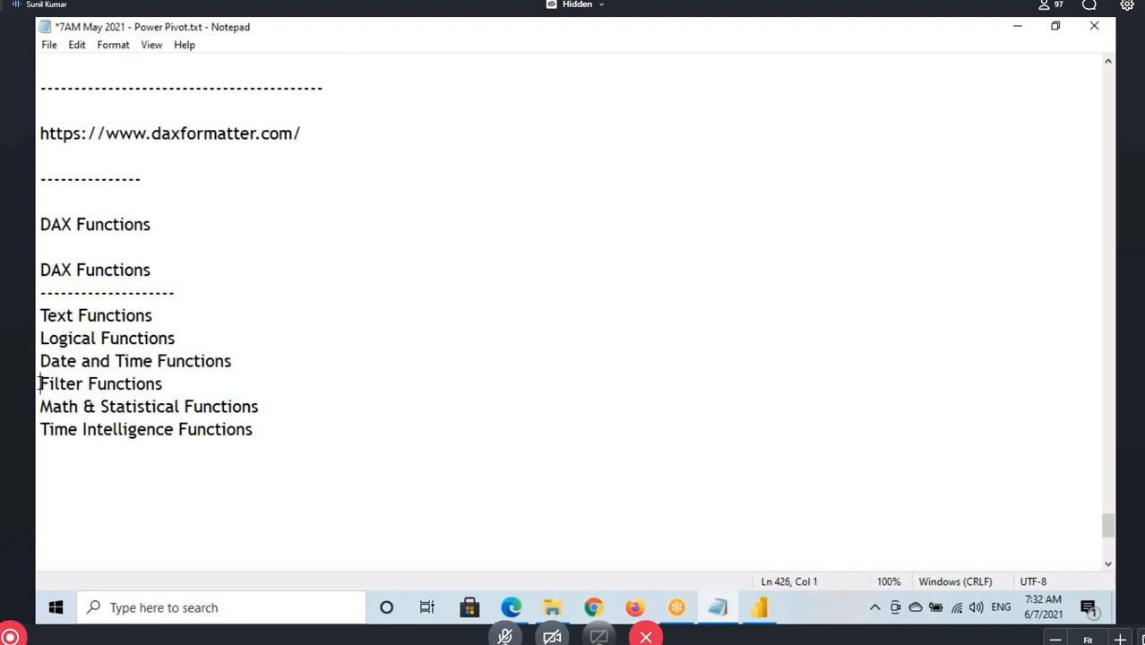
left_click_drag(40, 383, 170, 383)
left_click_drag(39, 407, 260, 412)
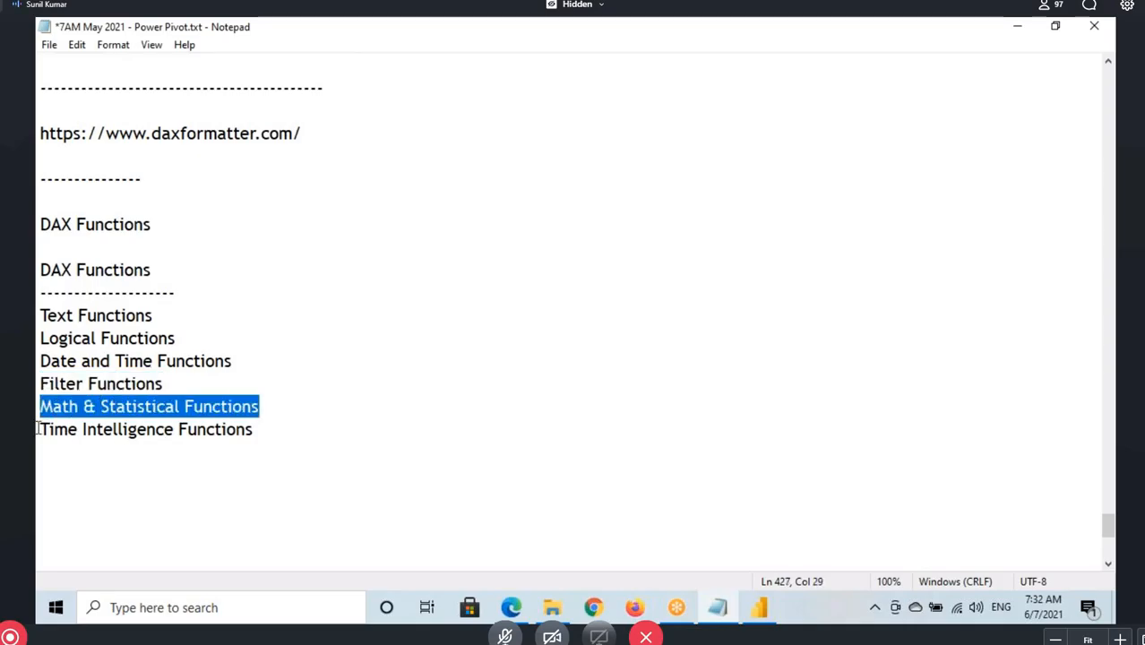
left_click_drag(38, 429, 271, 431)
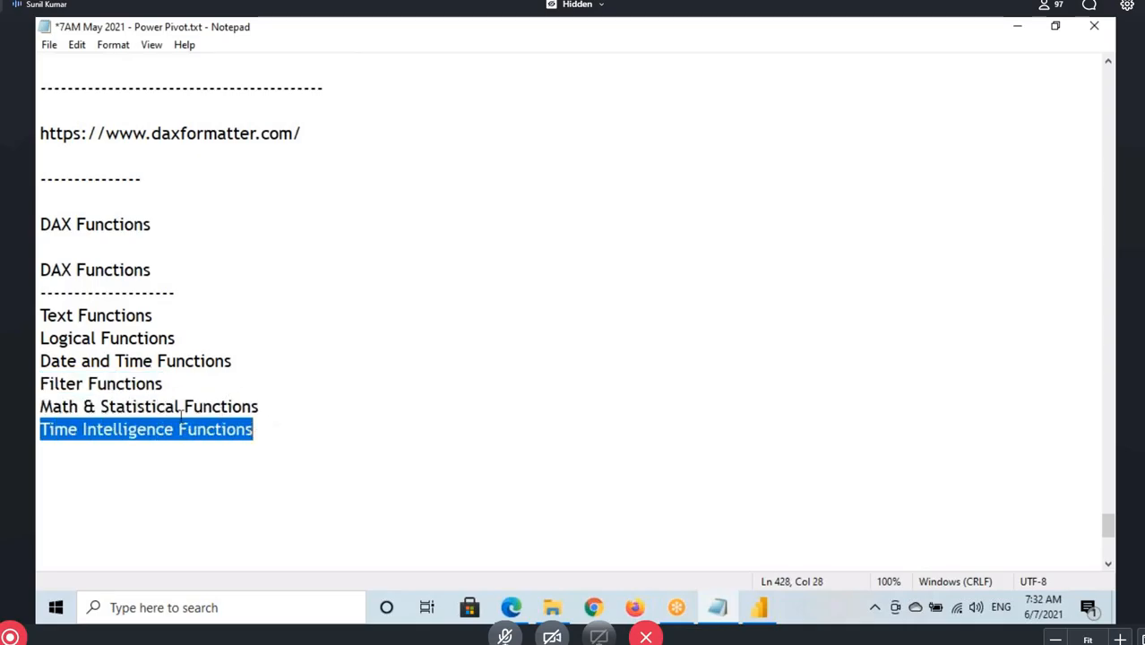
left_click_drag(37, 314, 254, 430)
left_click(174, 230)
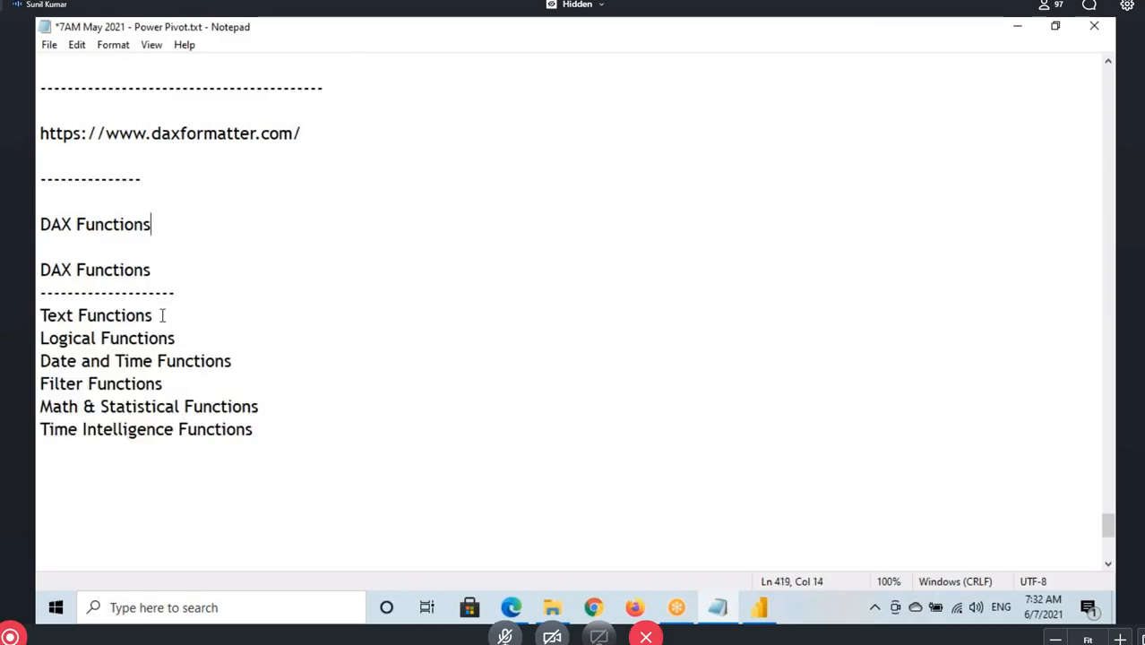
left_click_drag(38, 315, 177, 313)
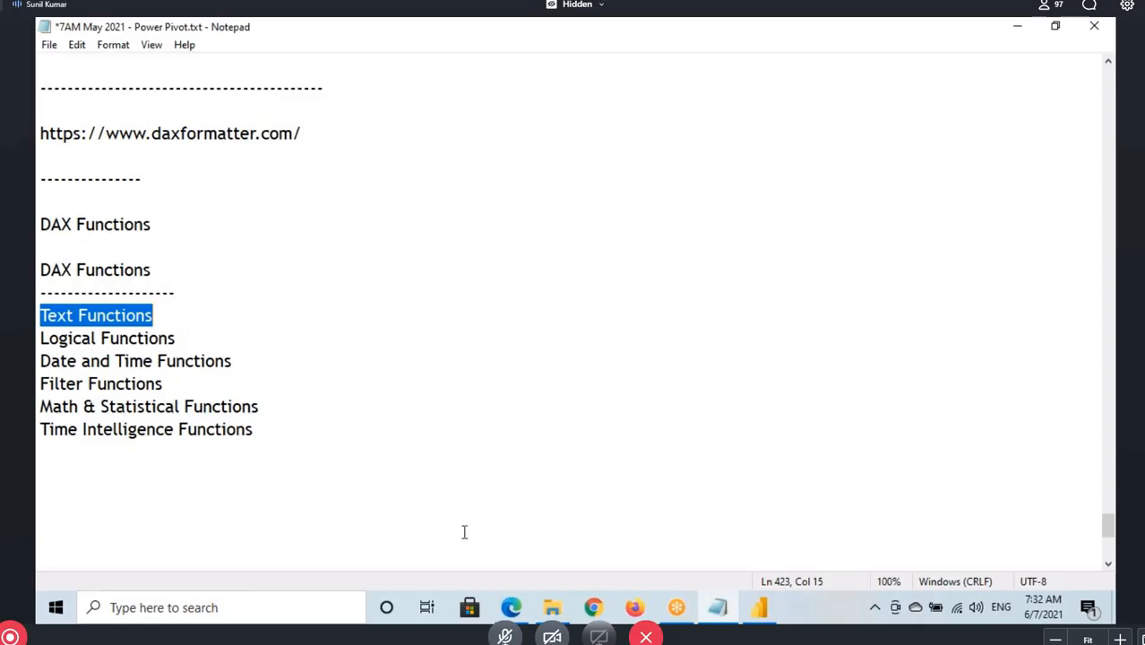
Open DAX Functions Text.txt from the DAX folder, copy its entire contents and close the file
left_click(551, 608)
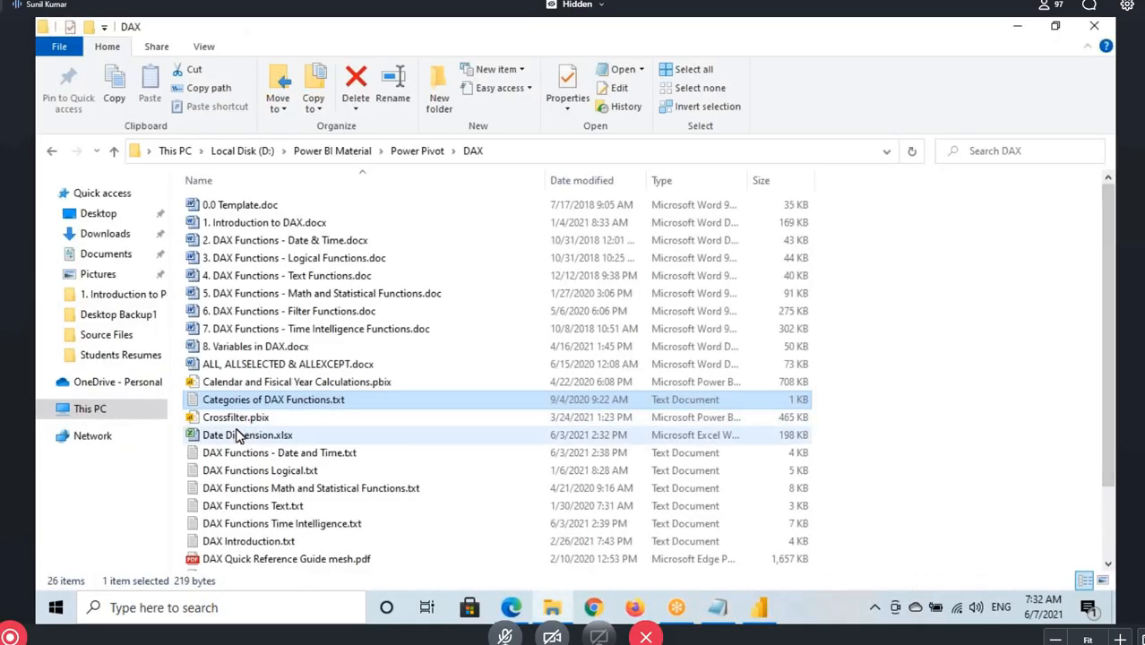
scroll(260, 437, "down", 2)
double_click(289, 421)
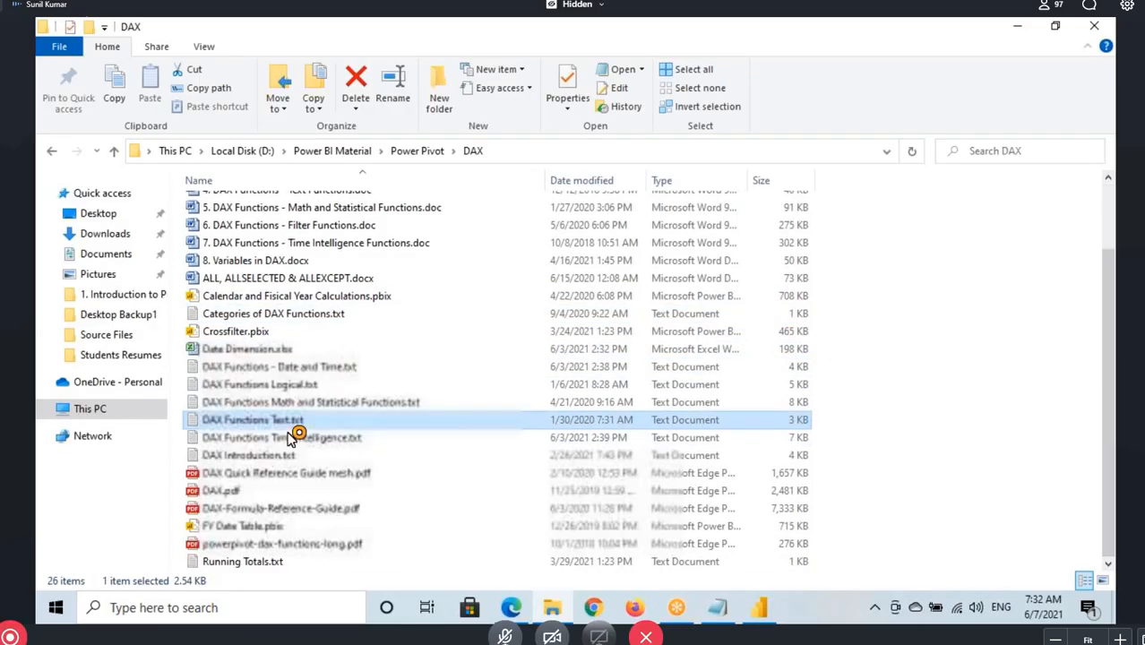
left_click(264, 173)
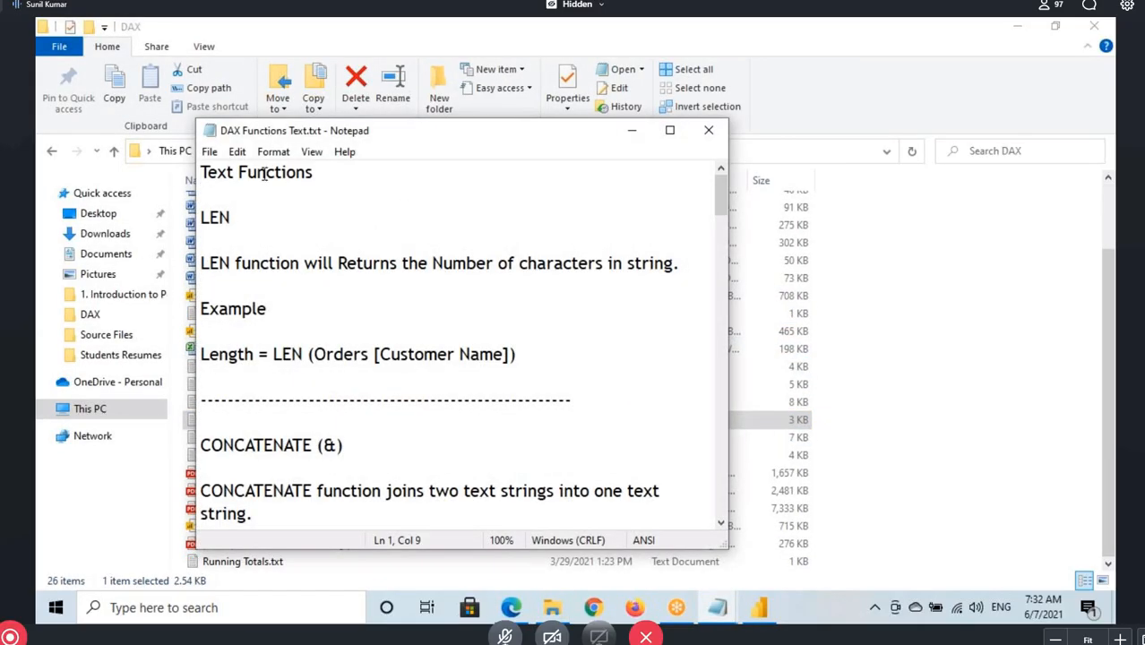
key("ctrl+End")
scroll(344, 250, "up", 3)
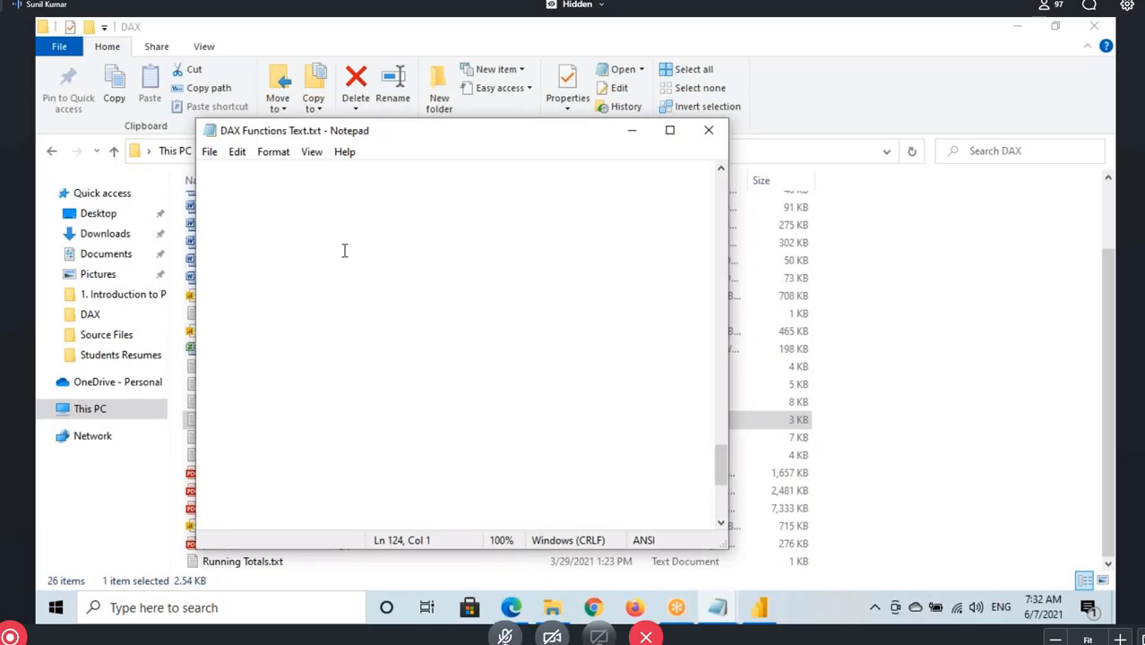
scroll(344, 251, "up", 10)
left_click(713, 134)
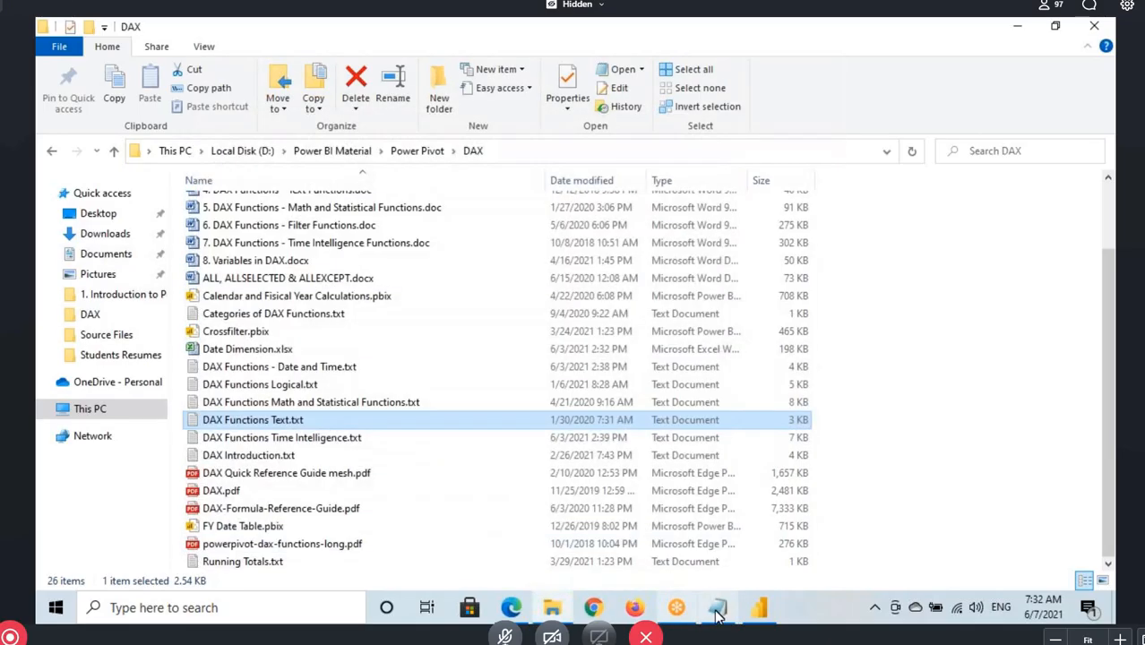
Add a dashed separator at the end of the Power Pivot notes and paste the Text Functions notes below it
left_click(716, 611)
scroll(199, 381, "down", 5)
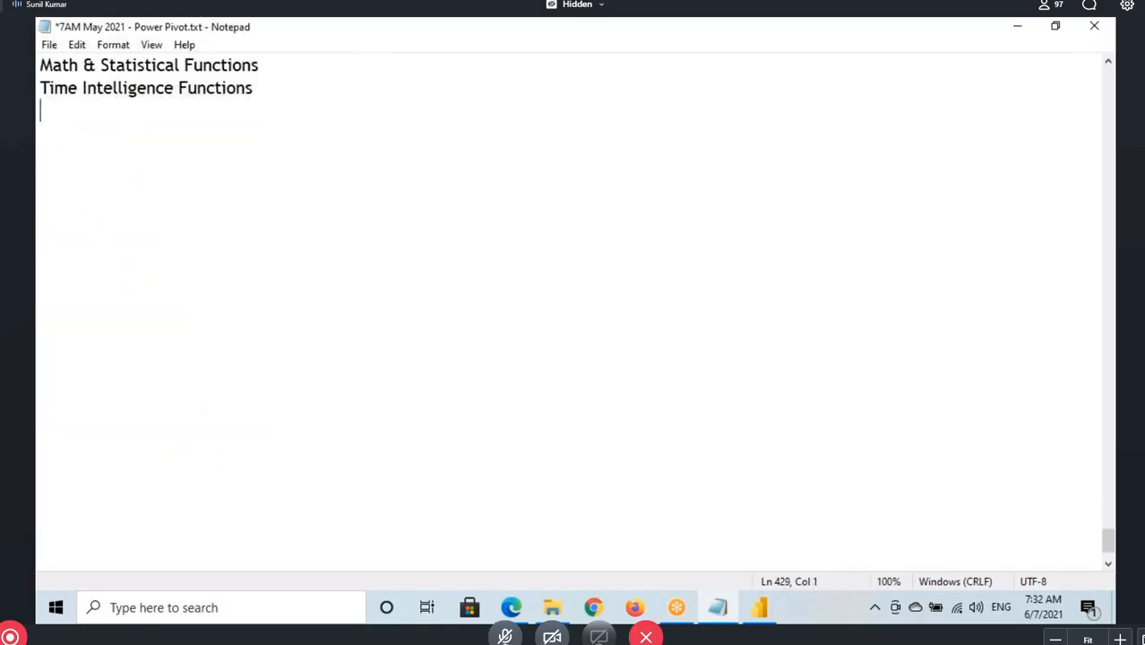
type("--------------")
key("Return")
key("ctrl+v")
Examine the pasted Text Functions notes, the Logical Functions category and the LEN function heading
scroll(51, 213, "up", 16)
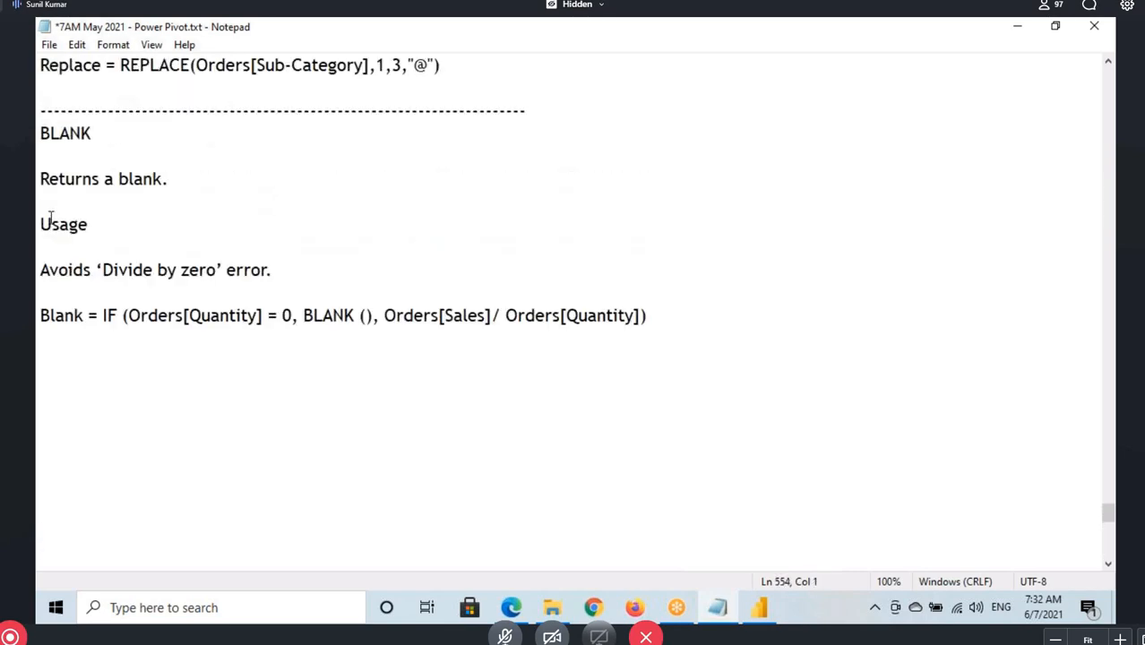
scroll(75, 188, "up", 12)
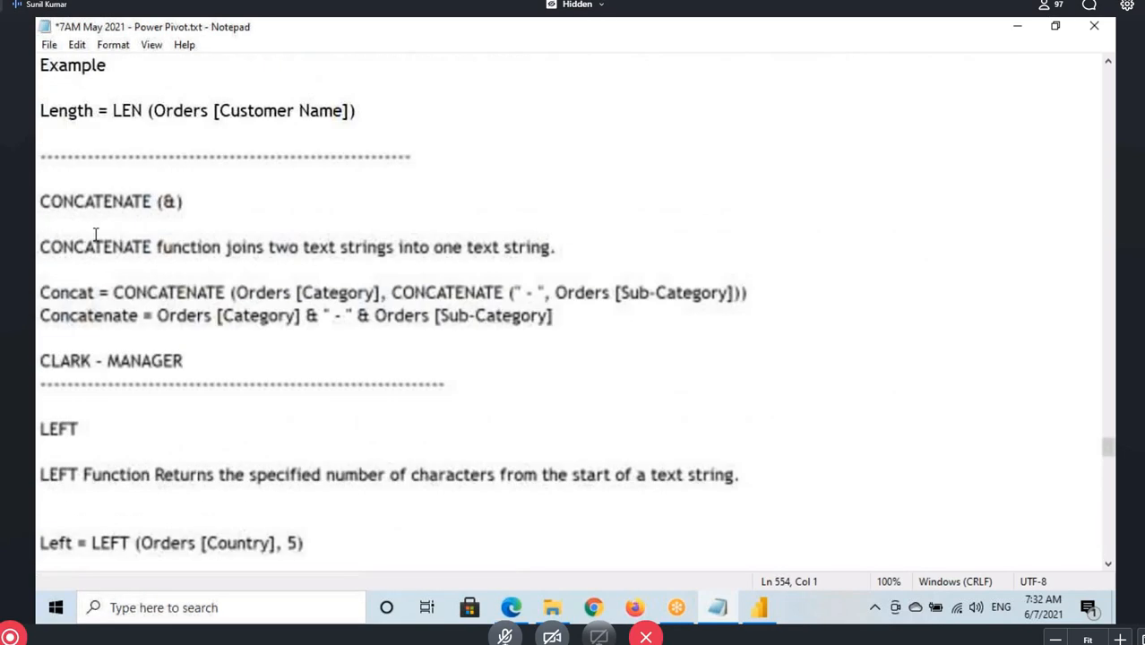
left_click_drag(38, 204, 184, 212)
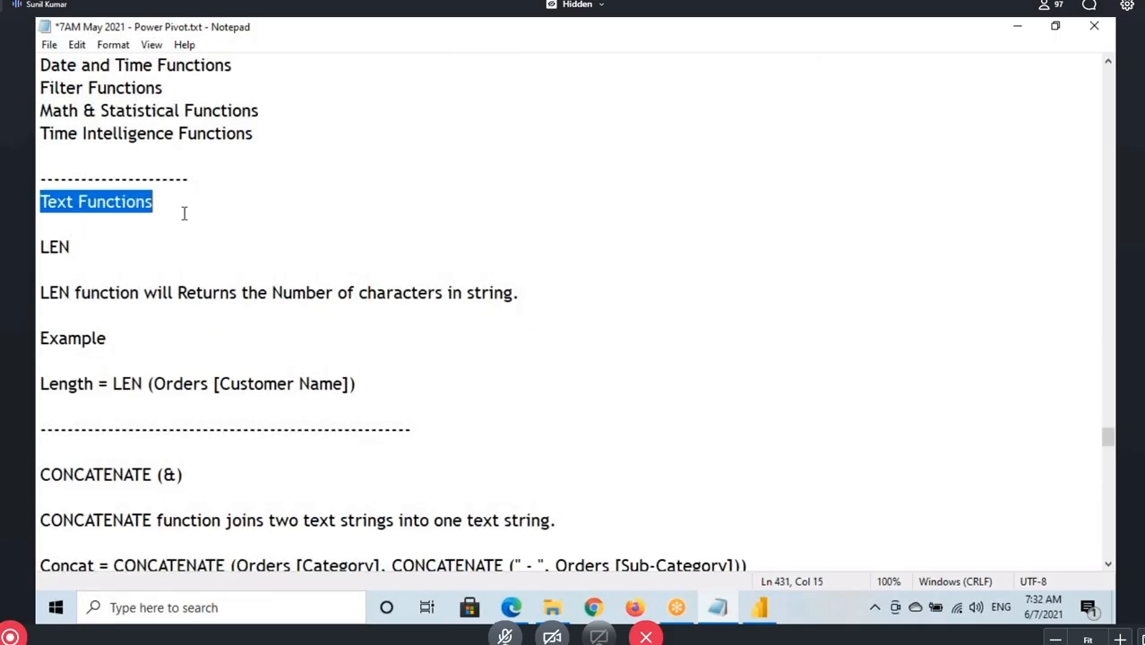
scroll(179, 295, "up", 3)
left_click(51, 249)
left_click_drag(51, 248, 185, 249)
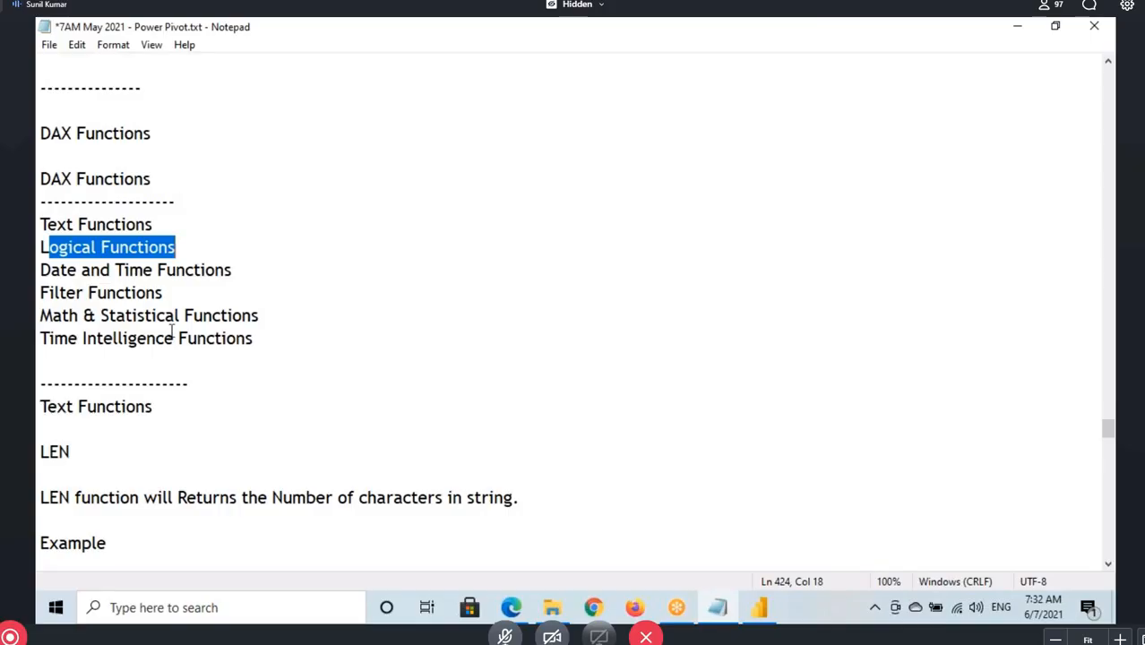
scroll(71, 341, "down", 2)
left_click_drag(39, 316, 94, 317)
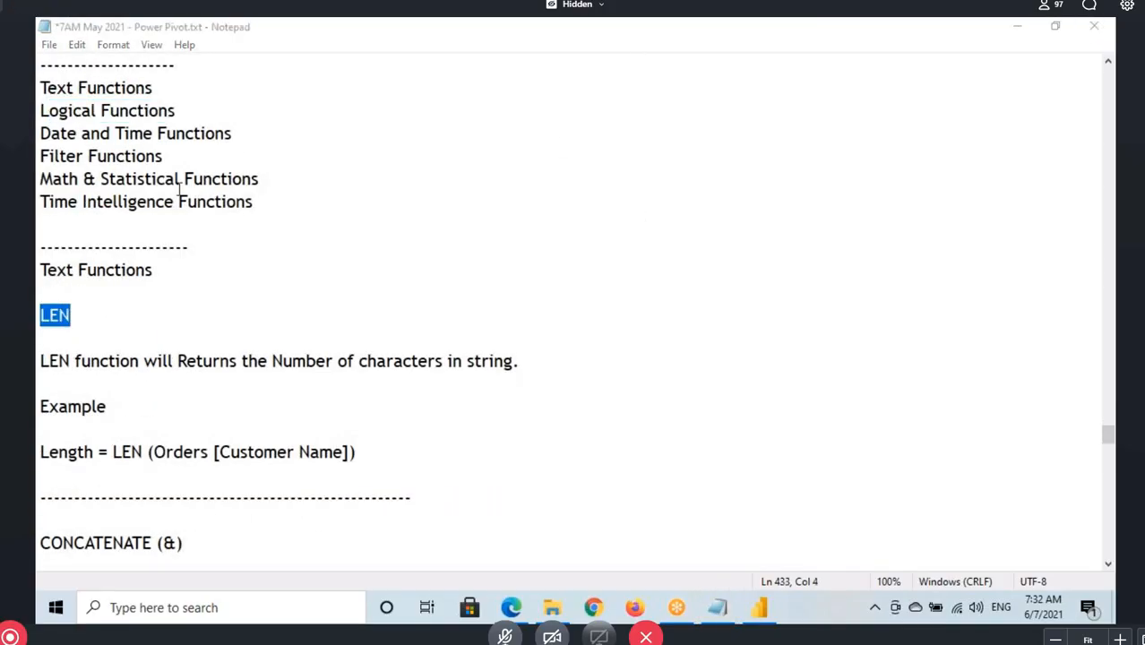
left_click(59, 315)
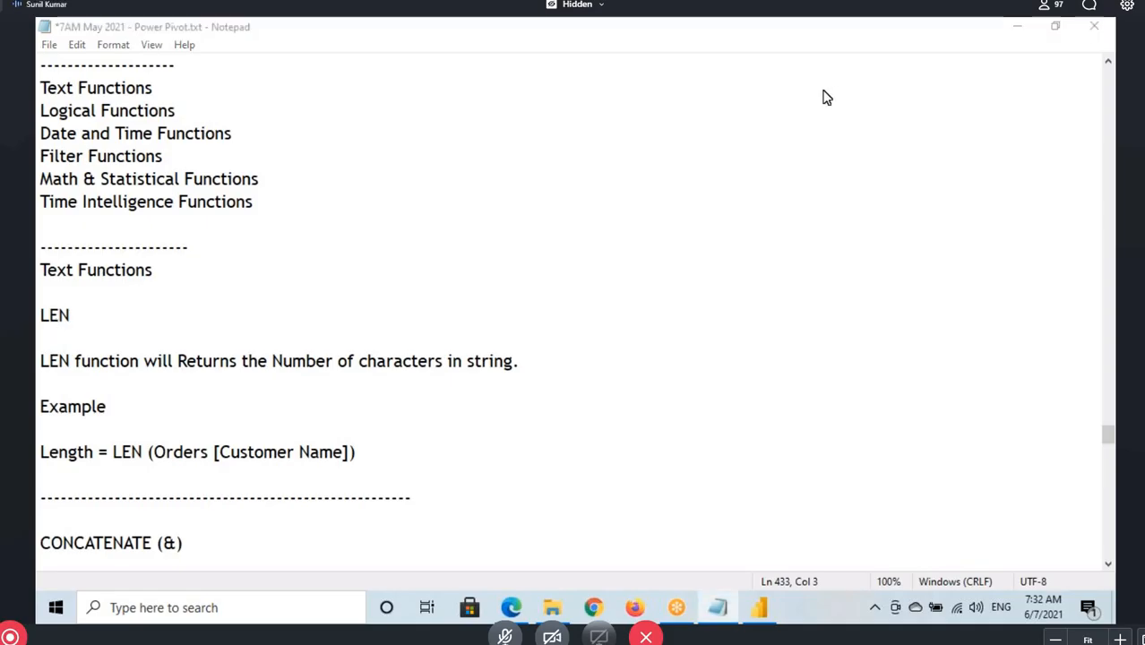
Switch to Power BI Desktop and examine the ENAME column of the Emp table, marking the first employee's name
key("alt+Tab")
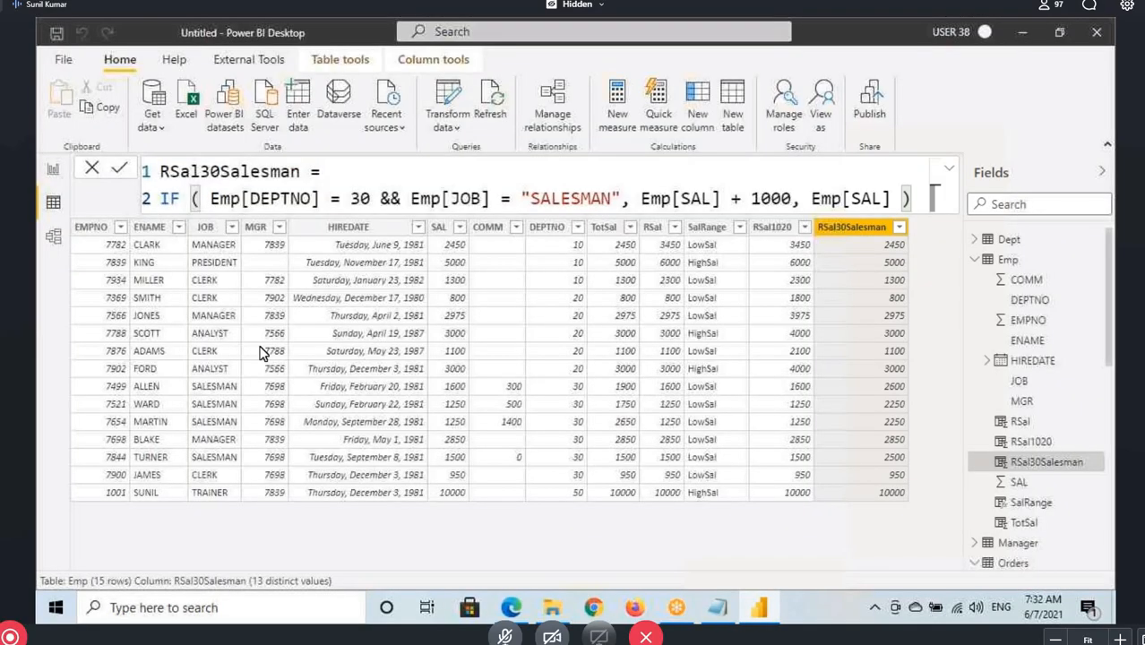
left_click(145, 231)
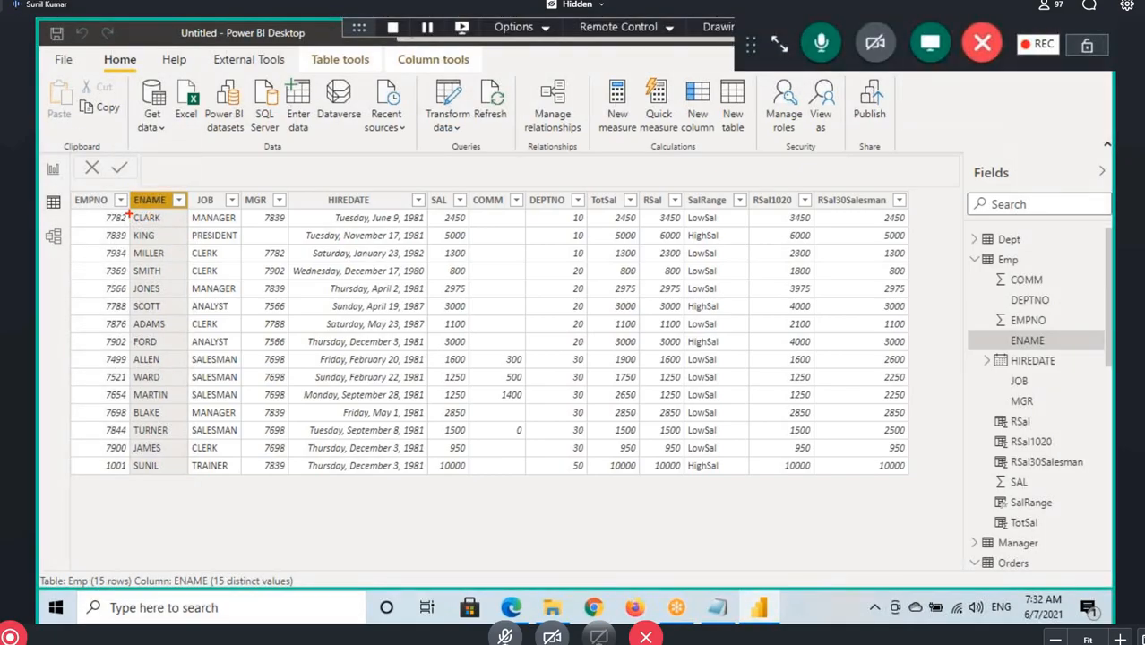
mouse_move(129, 213)
left_mouse_down()
mouse_move(162, 222)
mouse_move(217, 206)
left_mouse_up()
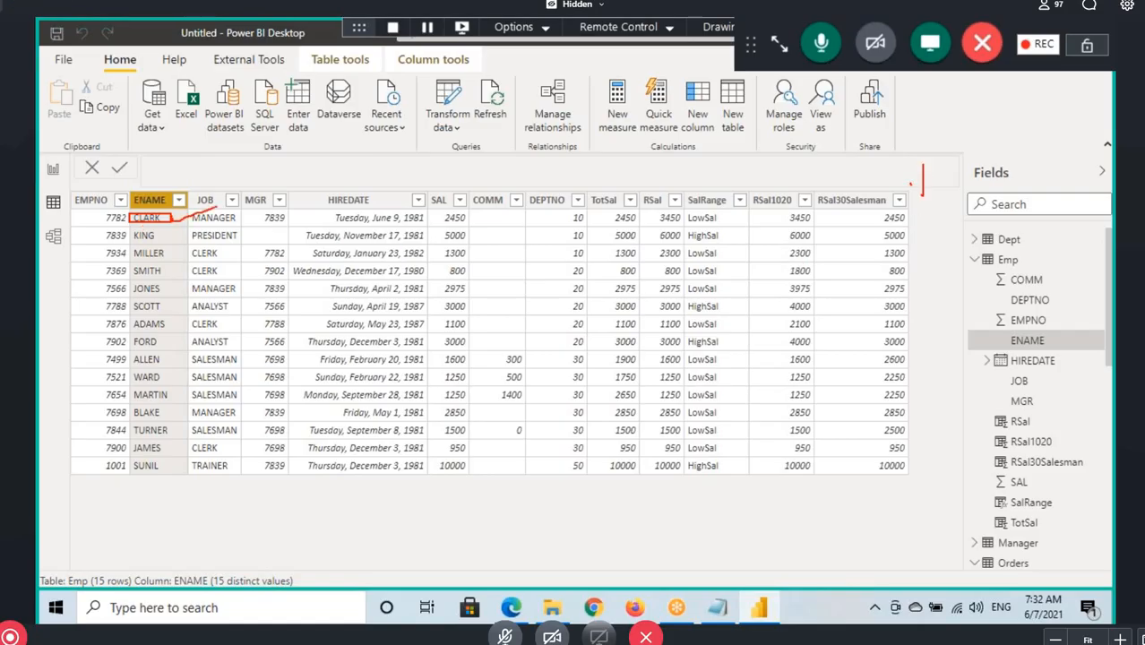
left_click_drag(945, 177, 924, 202)
key("Escape")
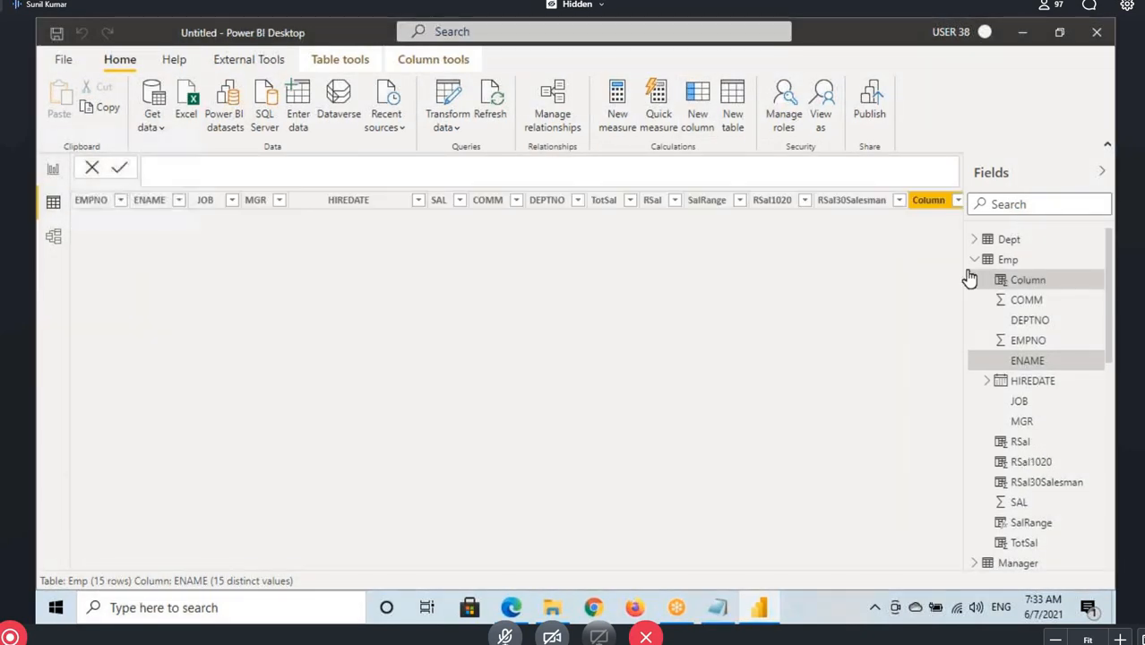
Add a calculated column named LenEname to the Emp table and start its formula with the LEN function
double_click(205, 173)
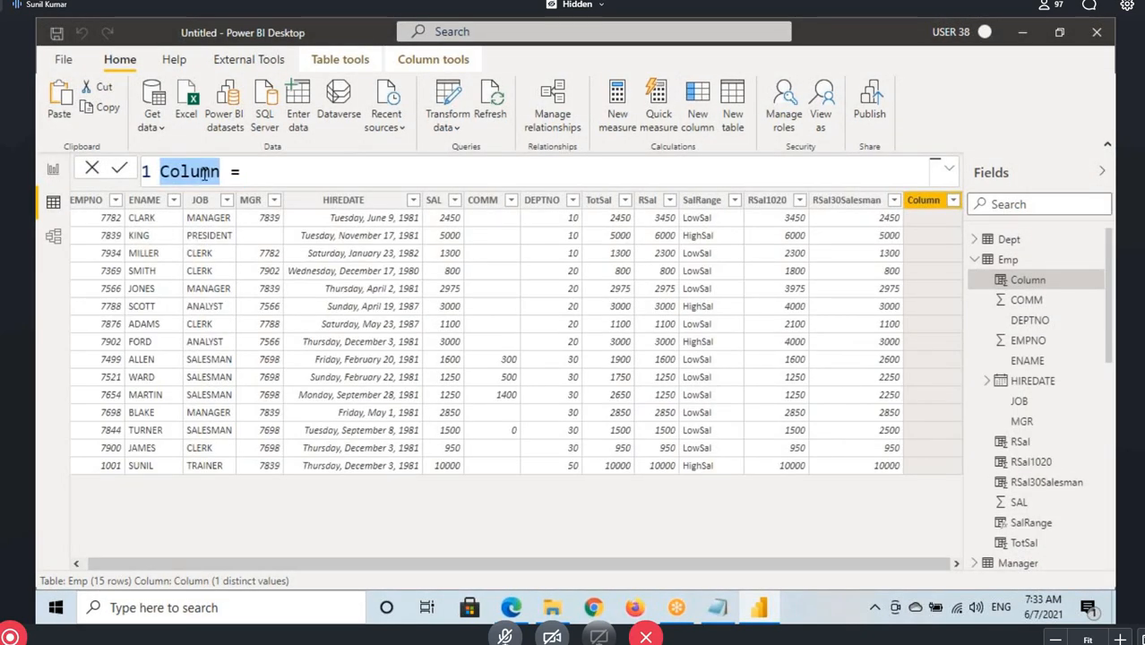
type("LenEname")
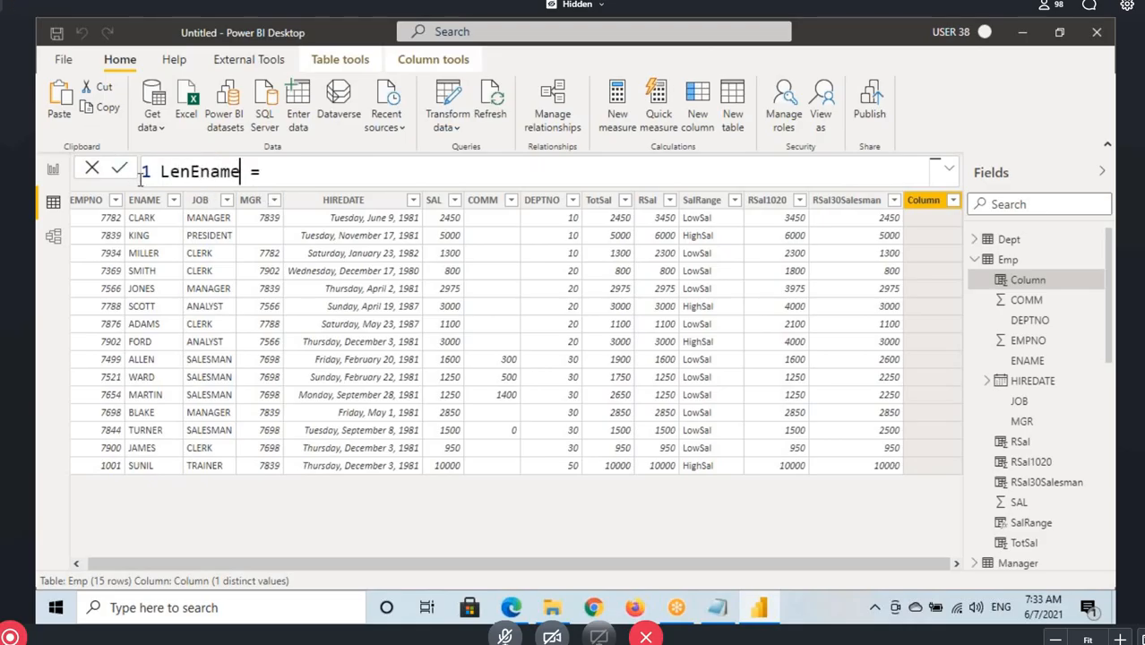
left_click(300, 174)
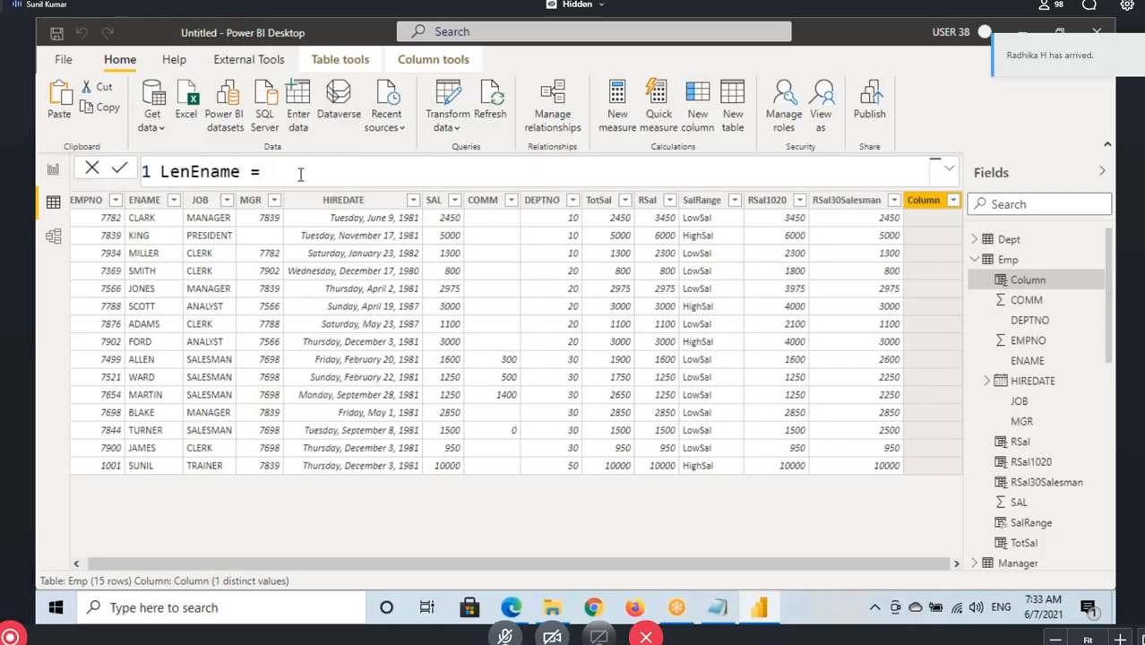
type("len")
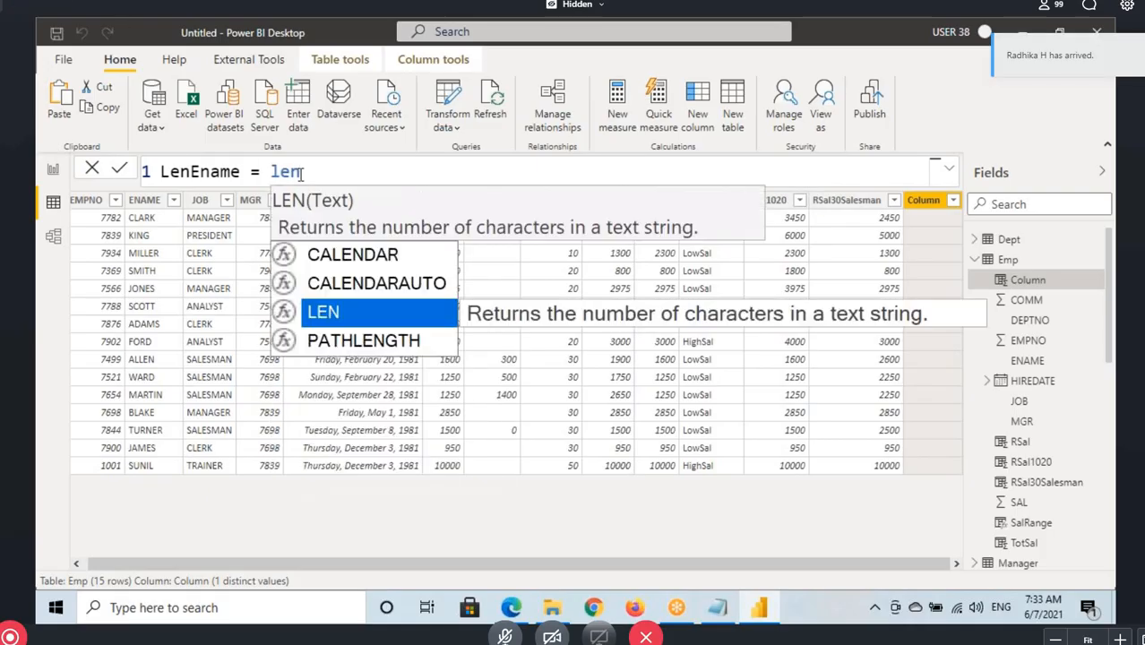
key("Tab")
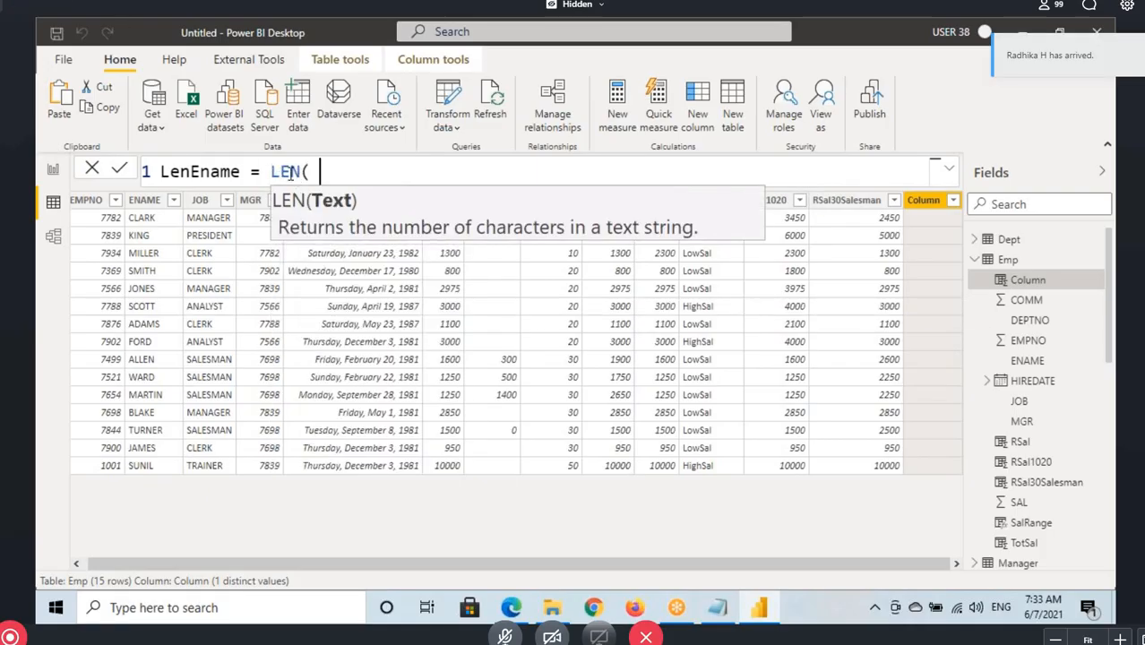
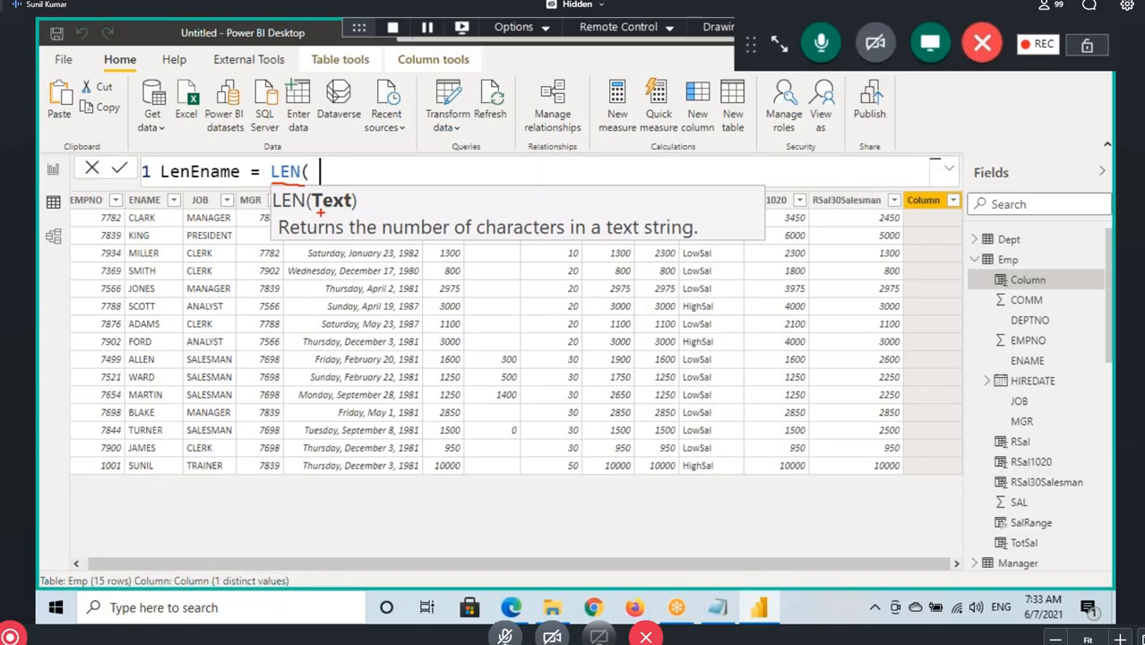
Mark the LEN function's Text argument, its description and the first employee's name in the ENAME column with pen annotations
mouse_move(332, 150)
left_mouse_down()
mouse_move(332, 187)
mouse_move(324, 175)
left_mouse_up()
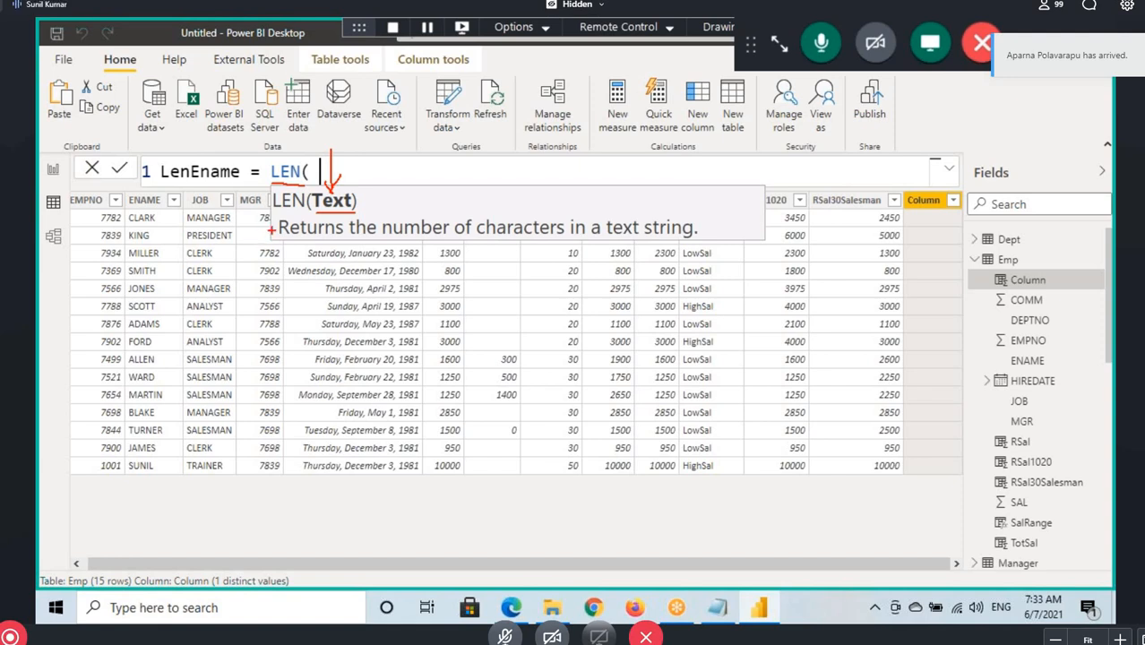
left_click_drag(271, 218, 715, 239)
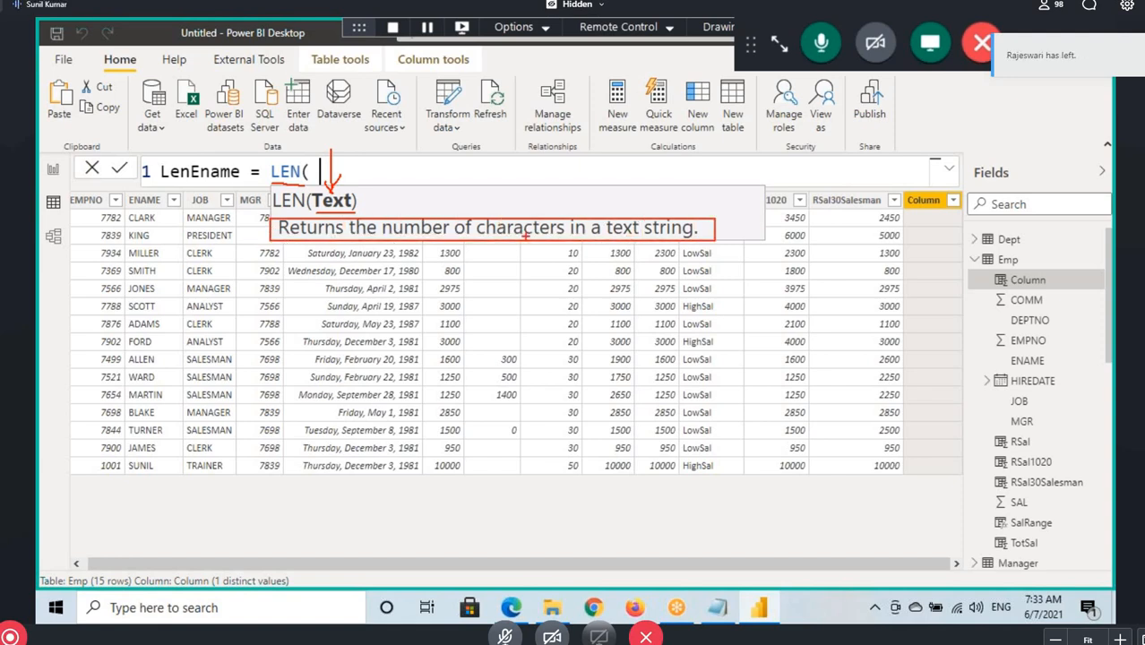
left_click_drag(281, 165, 264, 114)
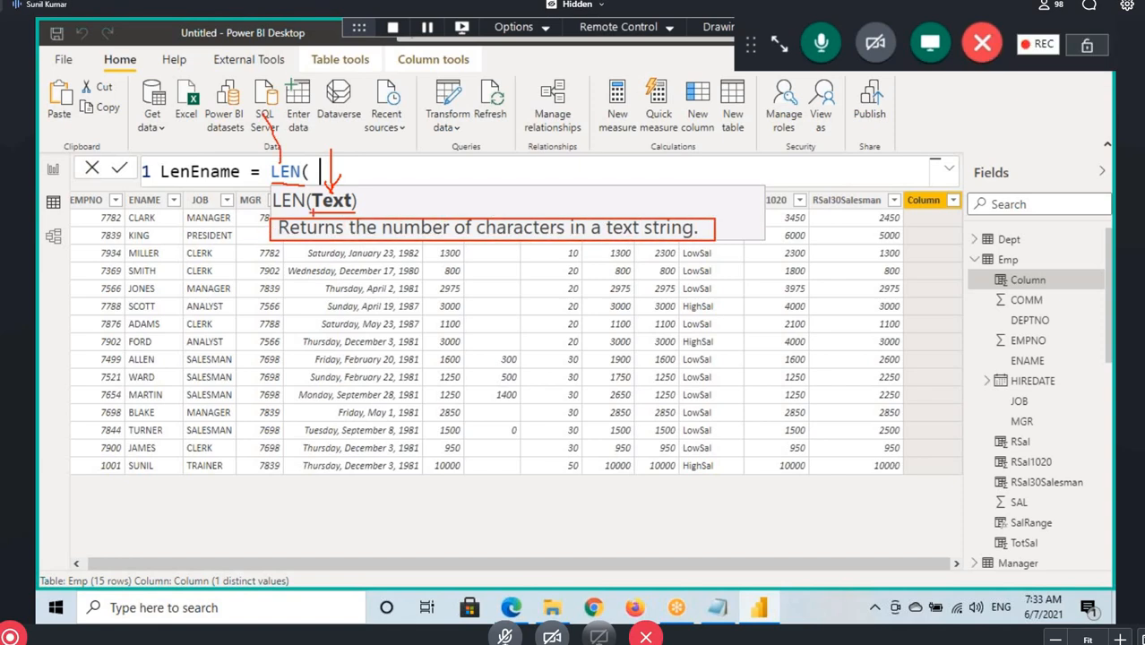
left_click_drag(360, 197, 321, 211)
mouse_move(173, 224)
left_mouse_down()
mouse_move(330, 205)
mouse_move(288, 232)
left_mouse_up()
left_click_drag(130, 211, 161, 210)
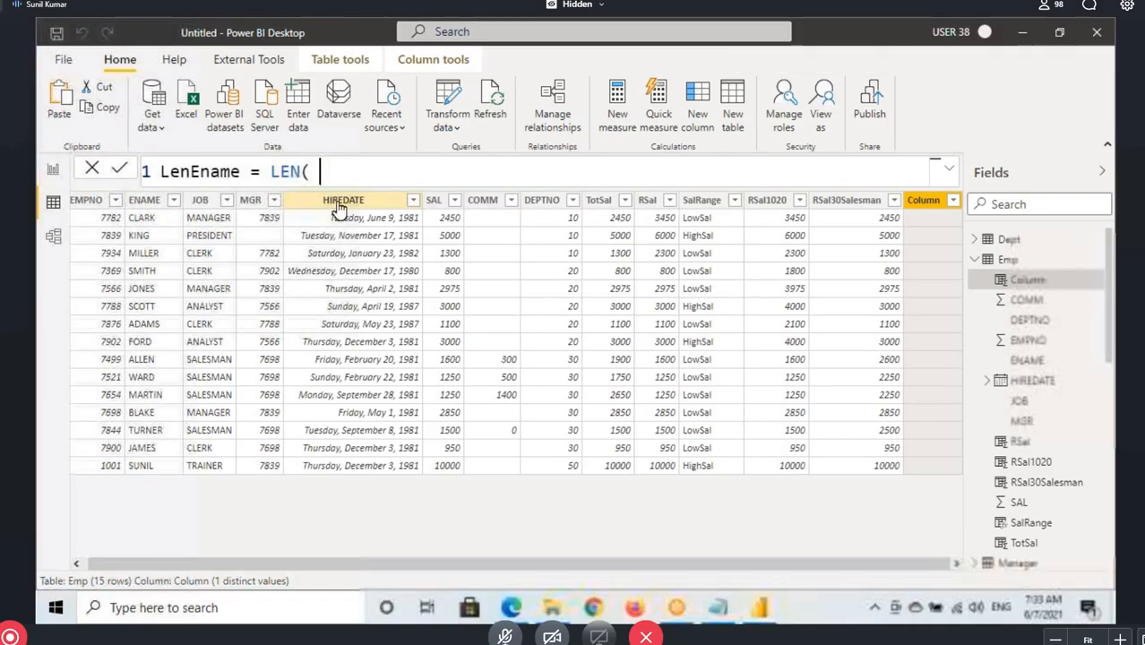
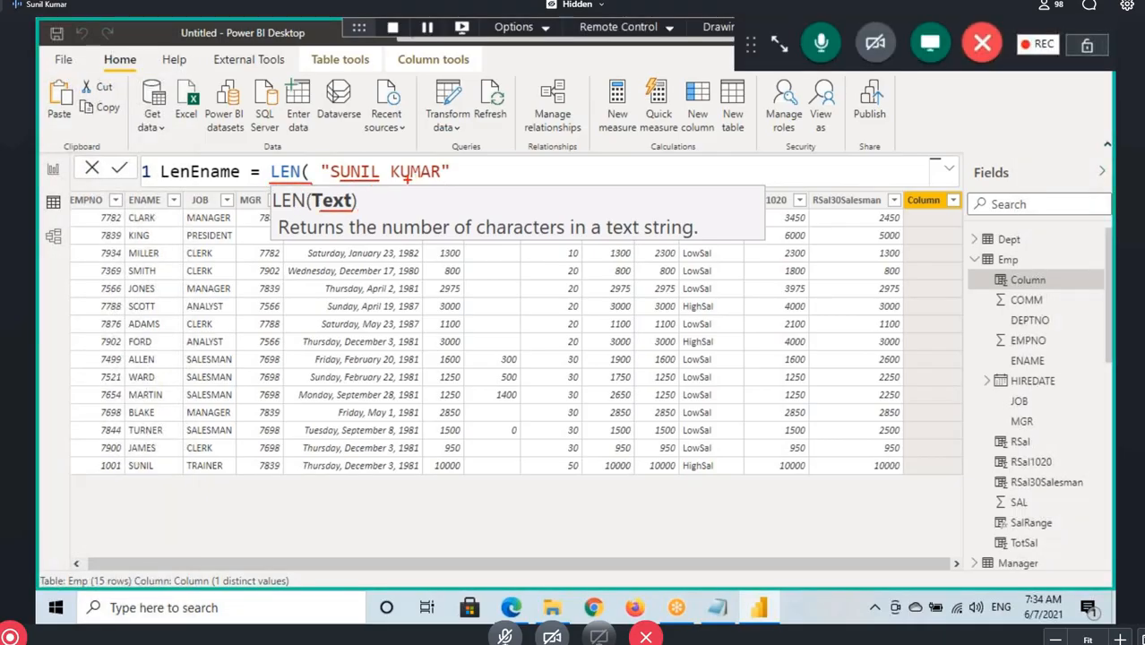
Complete the LenEname formula by giving LEN a person's full name as a quoted text string, and commit it
left_click_drag(453, 149, 458, 183)
left_click_drag(314, 240, 688, 240)
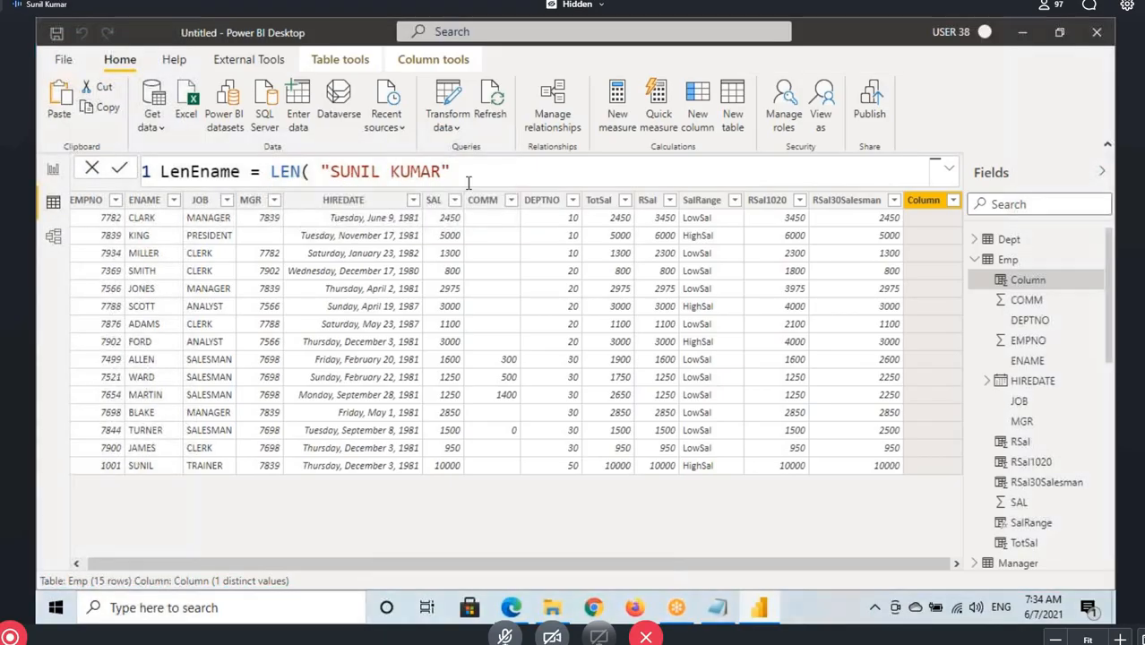
type(")")
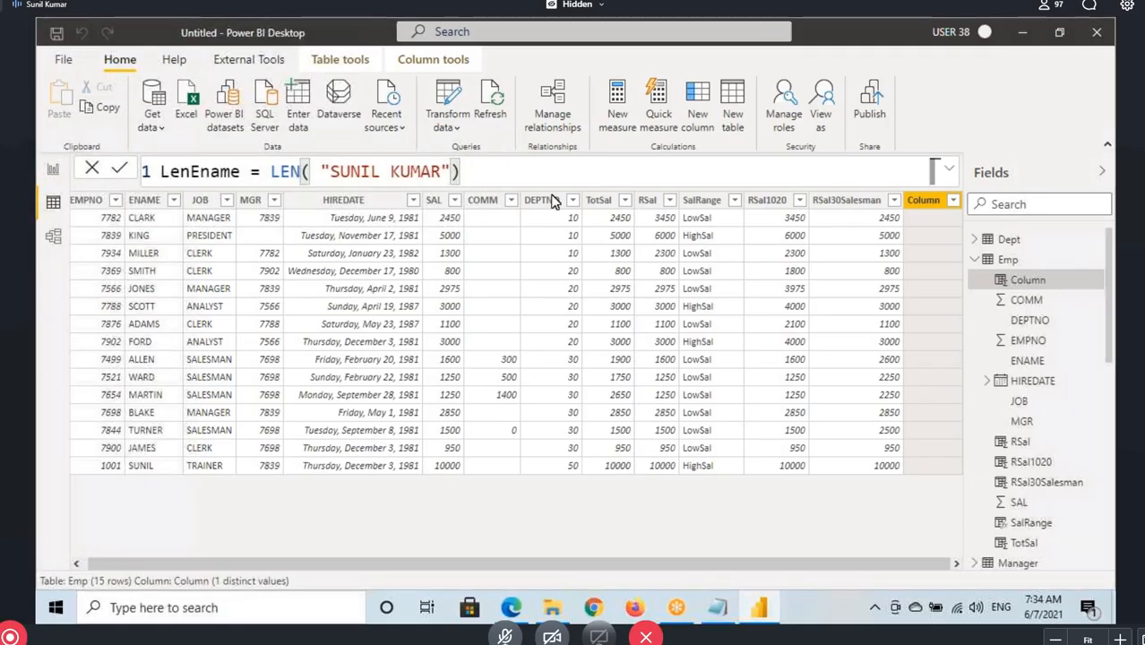
key("Return")
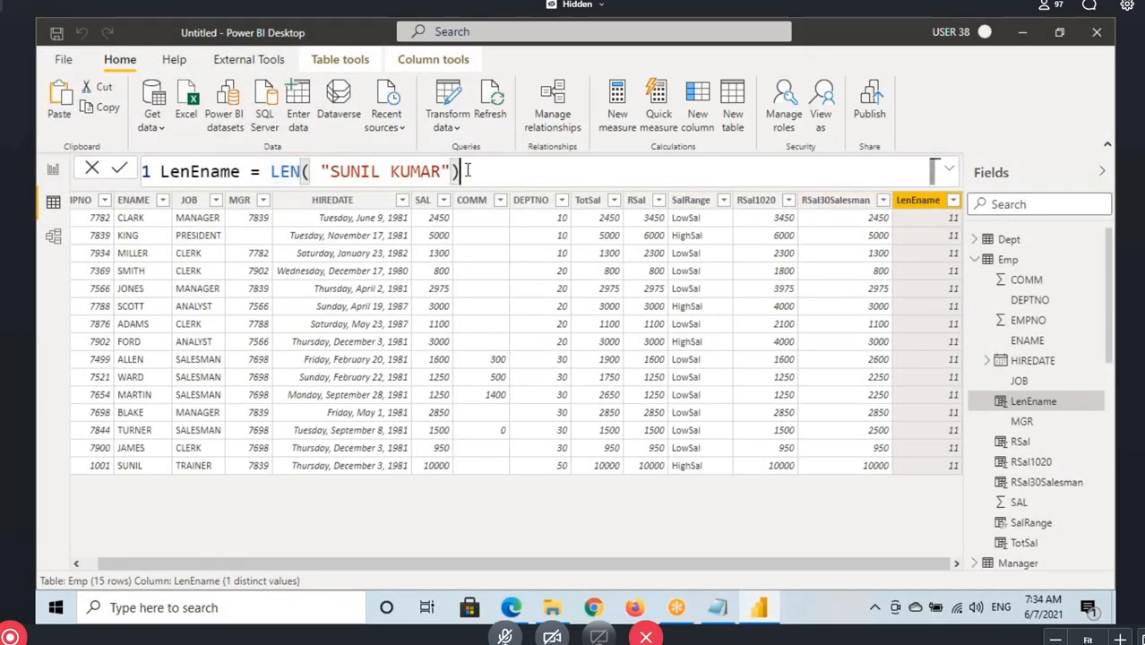
Replace the literal text in the LenEname formula with the employee name column, giving LEN(Emp[ENAME]), and commit it
left_click_drag(459, 171, 311, 171)
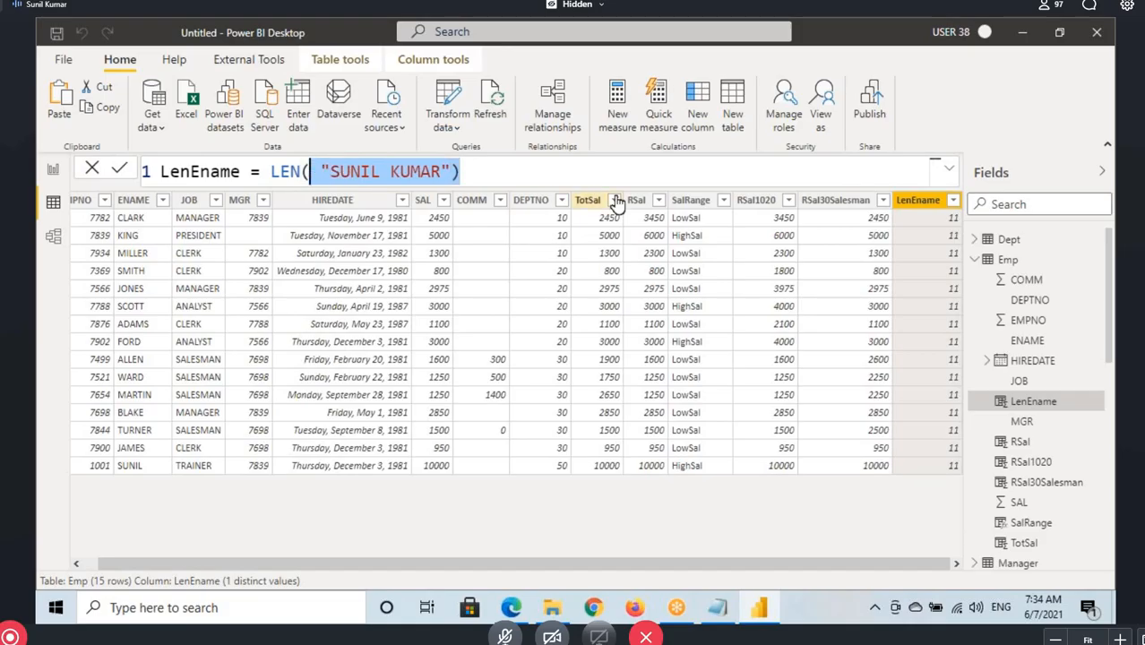
key("BackSpace")
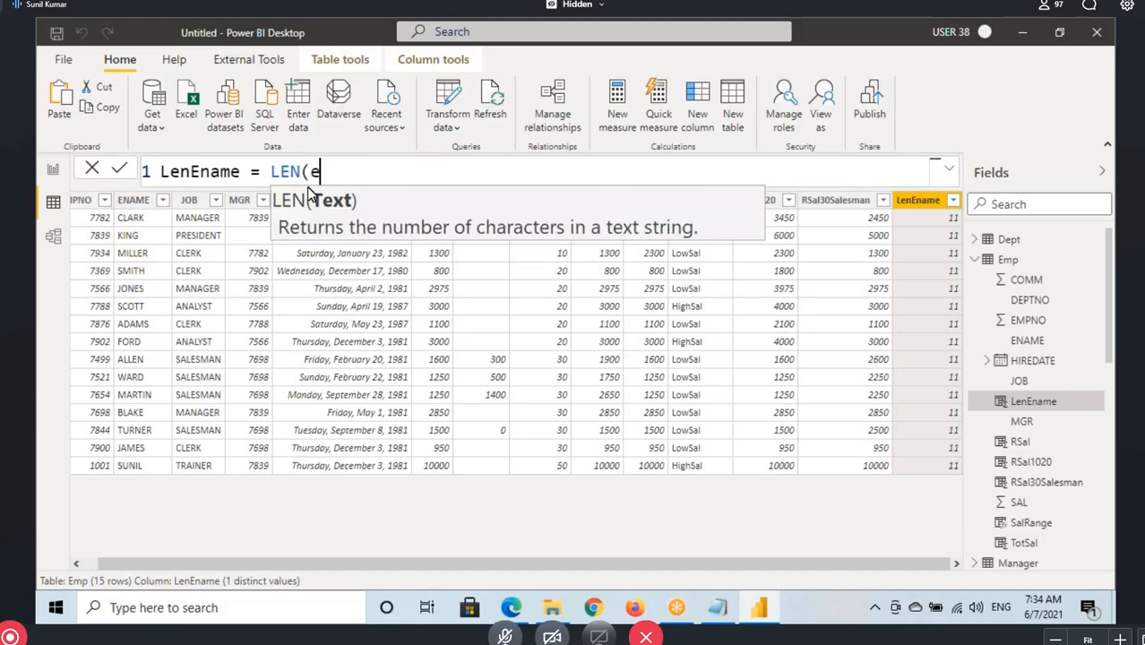
type("ename")
key("Tab")
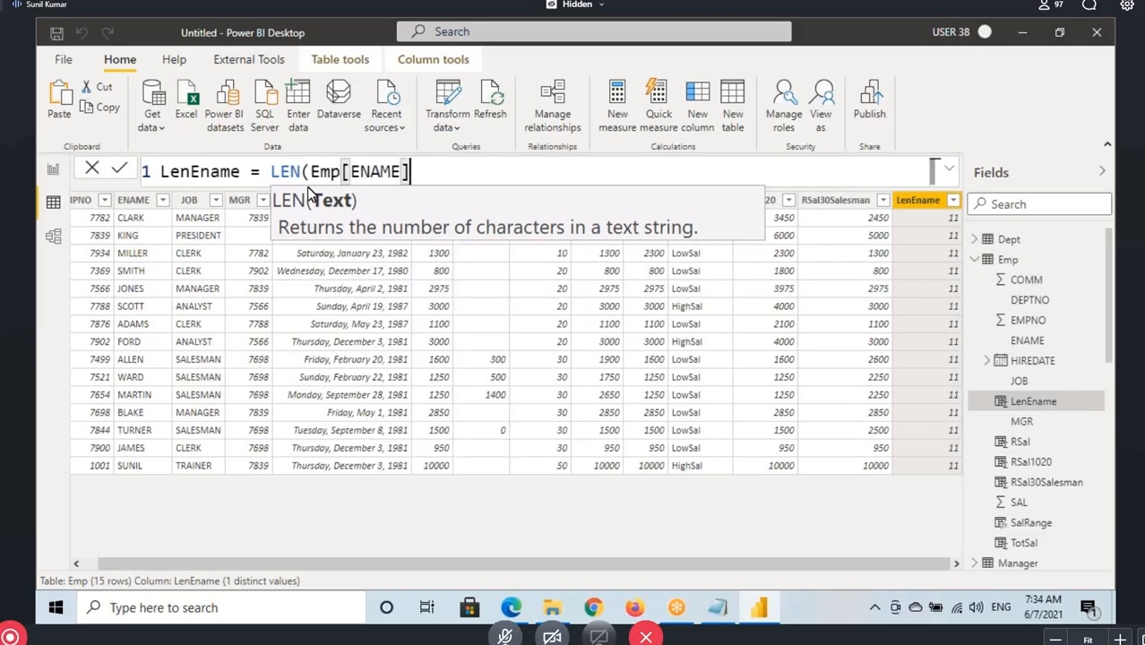
type(")")
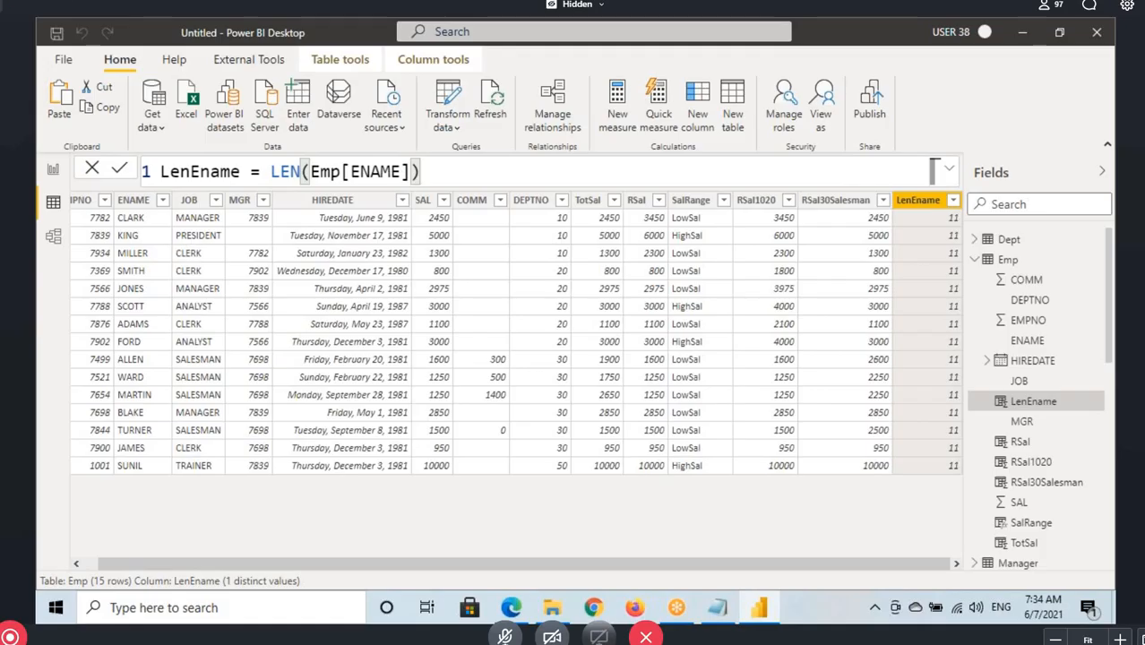
left_click_drag(117, 227, 157, 227)
mouse_move(928, 222)
left_mouse_down()
mouse_move(957, 217)
mouse_move(974, 471)
left_mouse_up()
key("Escape")
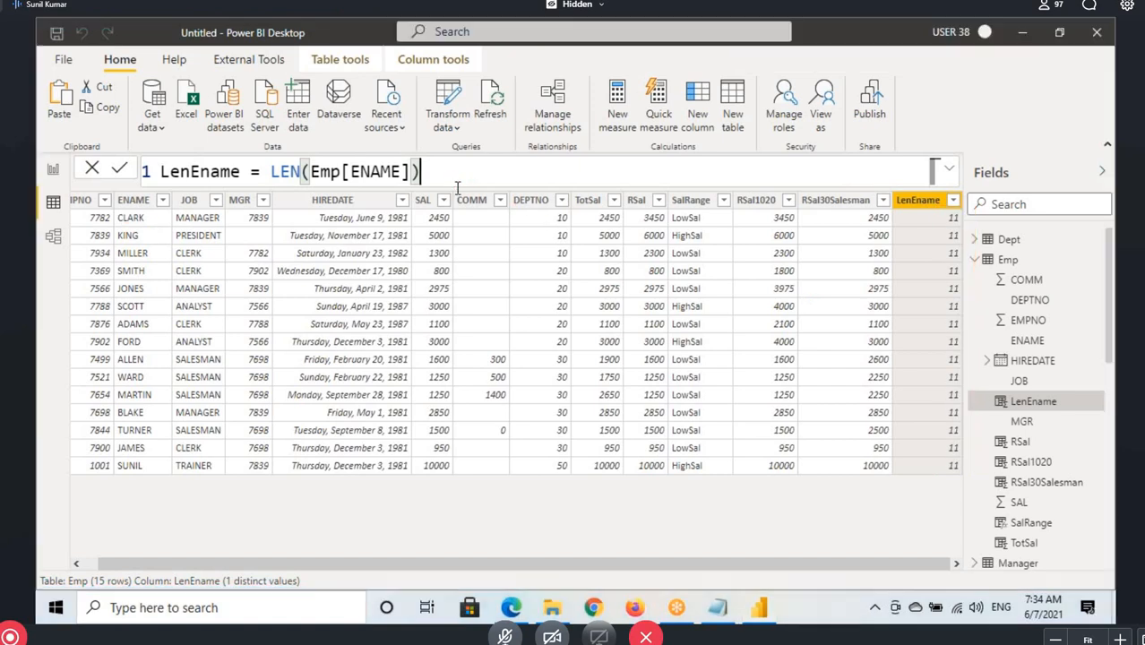
key("Return")
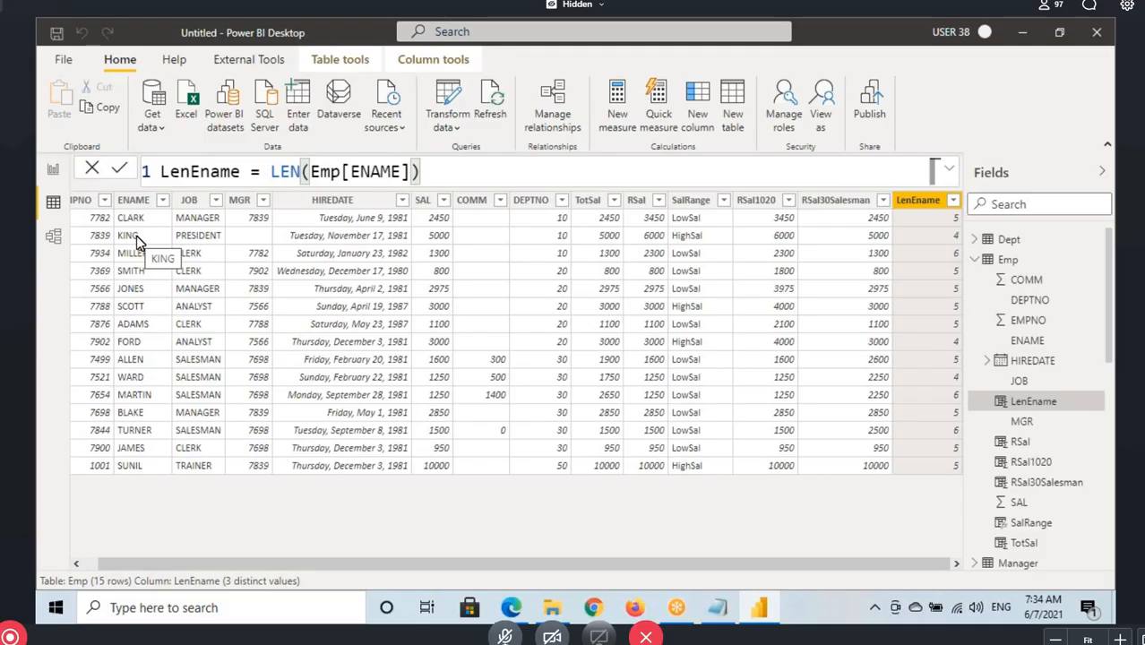
Highlight LEN in the formula, switch to the Notepad notes and examine the CONCATENATE (&) heading
left_click(430, 170)
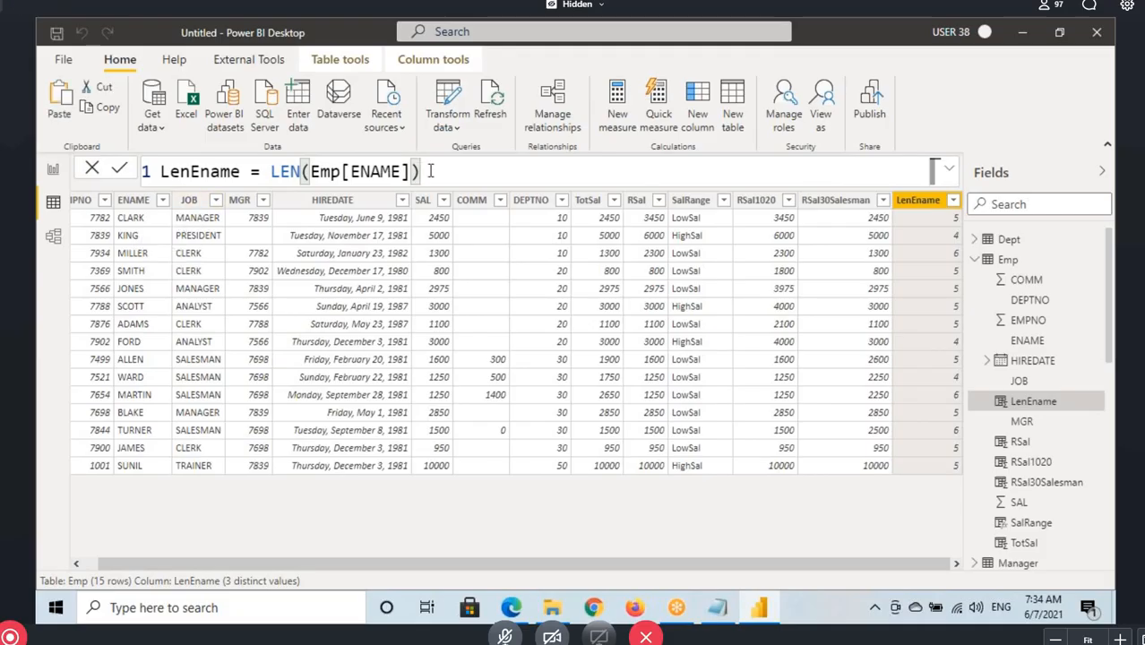
left_click_drag(272, 171, 290, 171)
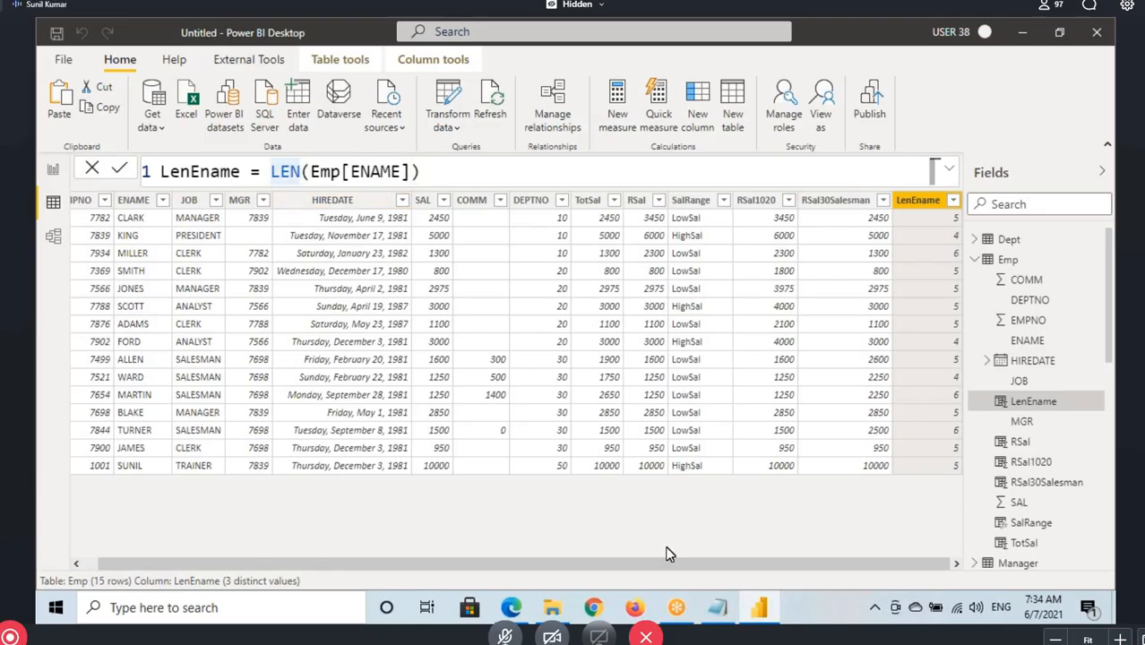
left_click(717, 608)
scroll(123, 339, "down", 4)
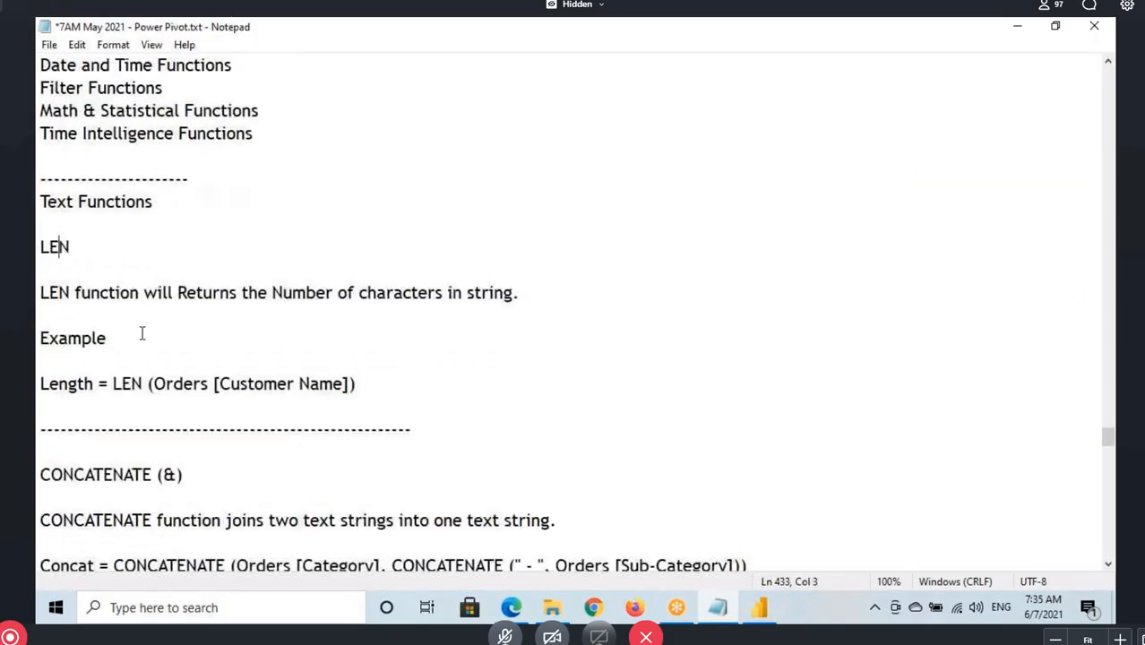
left_click_drag(51, 269, 180, 271)
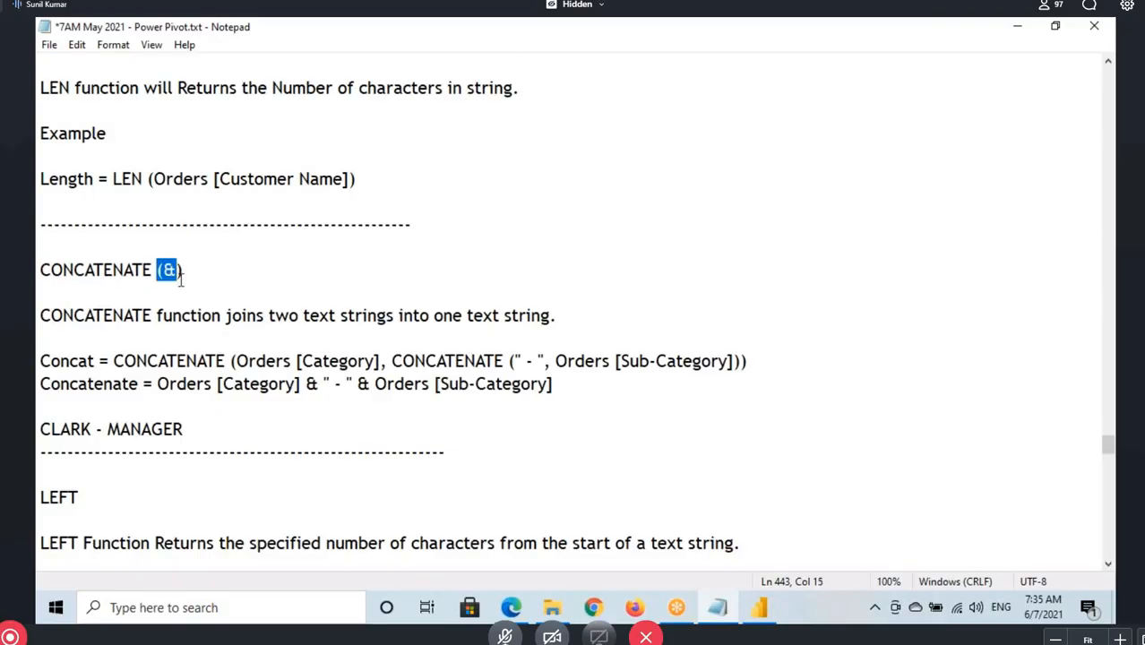
left_click_drag(39, 270, 152, 271)
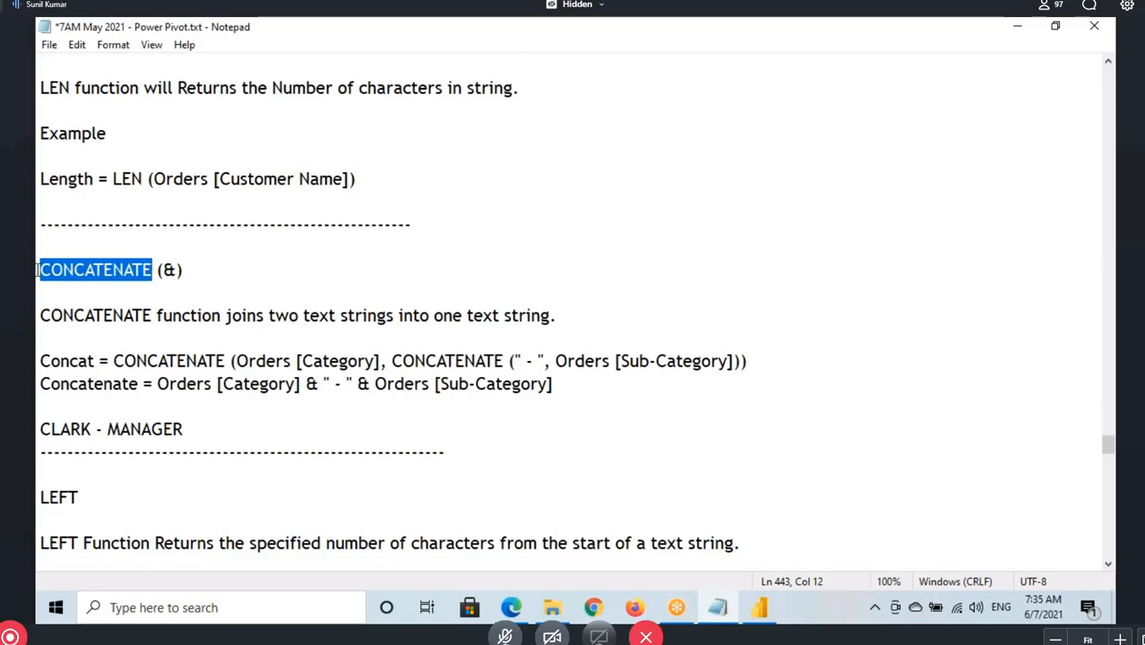
left_click_drag(40, 270, 153, 267)
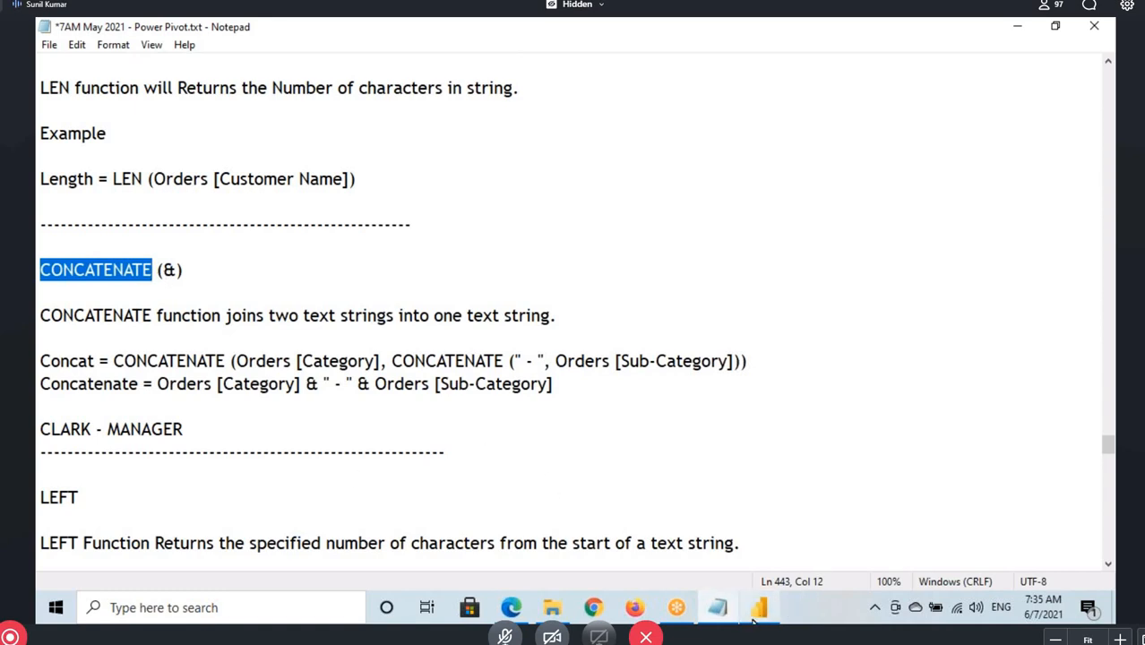
Switch to Power BI Desktop and examine the ENAME and JOB columns, sketching the combined name-job layout with pen annotations
mouse_move(754, 621)
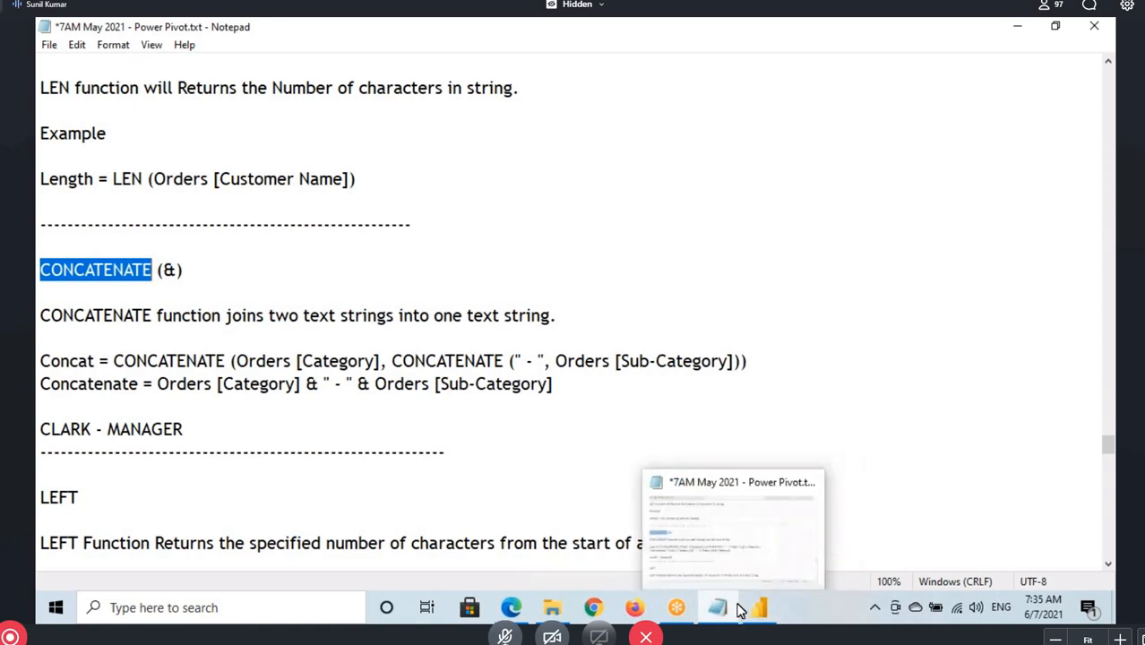
left_click(764, 613)
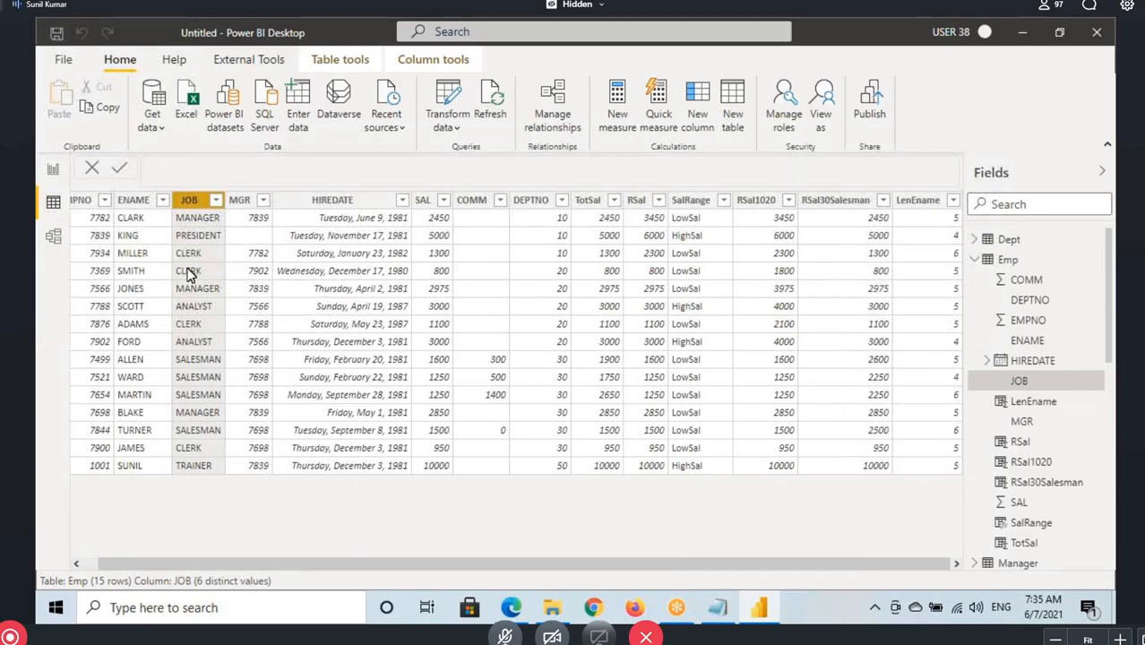
left_click(128, 202)
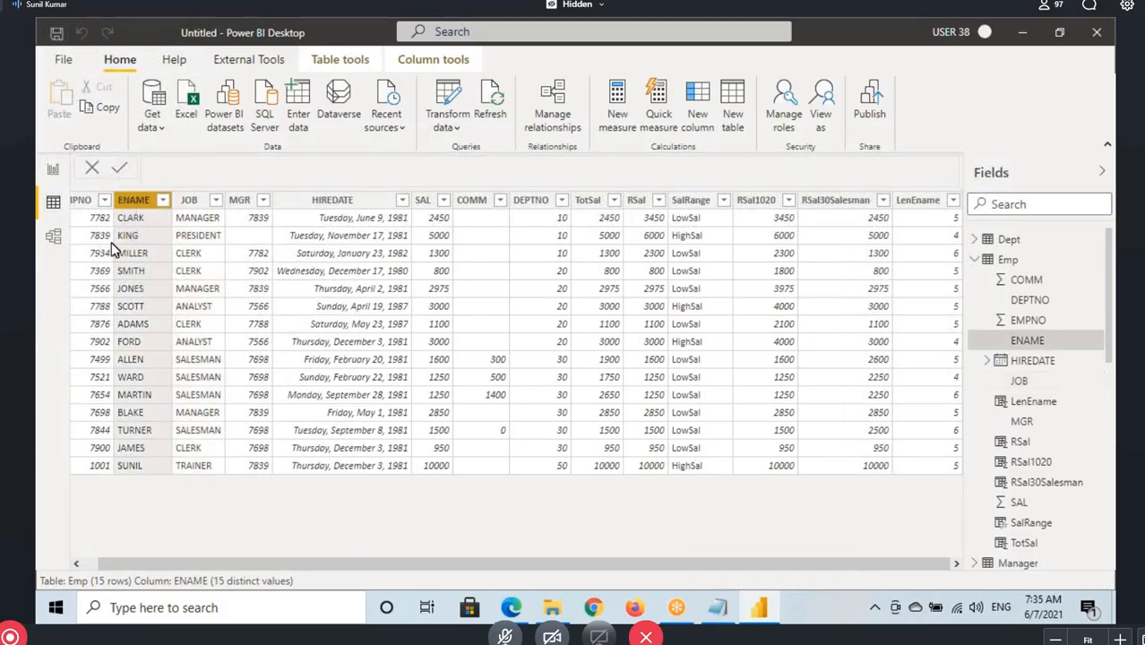
key("ctrl+2")
mouse_move(224, 159)
left_mouse_down()
mouse_move(248, 187)
mouse_move(269, 166)
left_mouse_up()
left_click_drag(292, 167, 332, 167)
left_click_drag(361, 164, 338, 192)
mouse_move(340, 161)
left_mouse_down()
mouse_move(371, 159)
mouse_move(375, 185)
mouse_move(414, 177)
left_mouse_up()
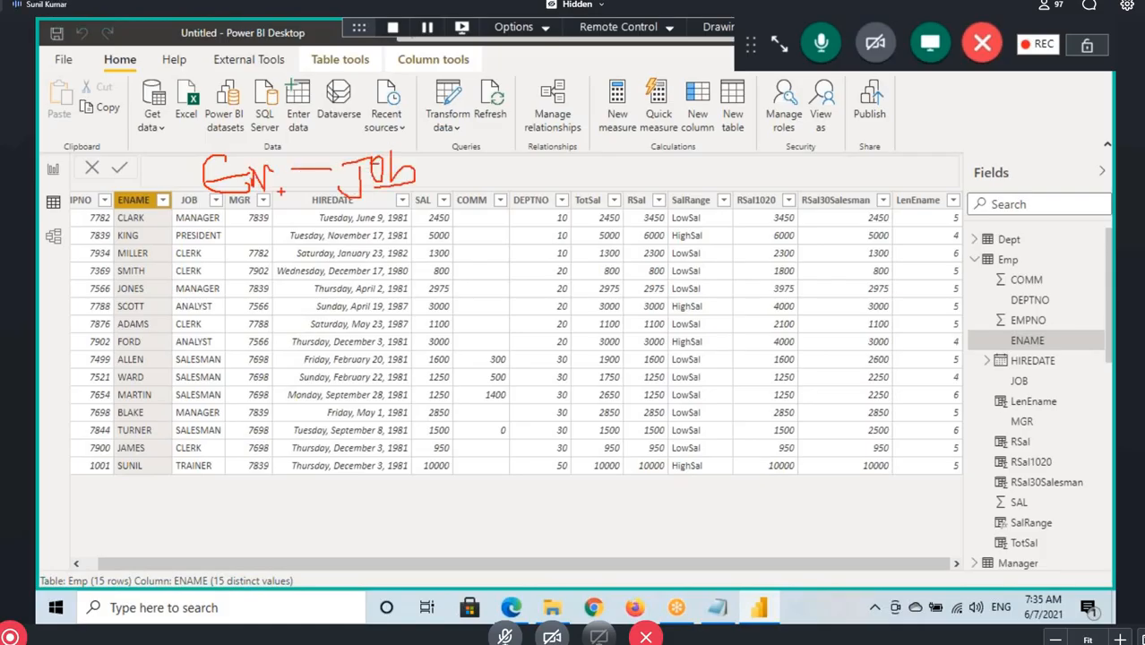
mouse_move(238, 200)
left_mouse_down()
mouse_move(286, 208)
mouse_move(330, 174)
left_mouse_up()
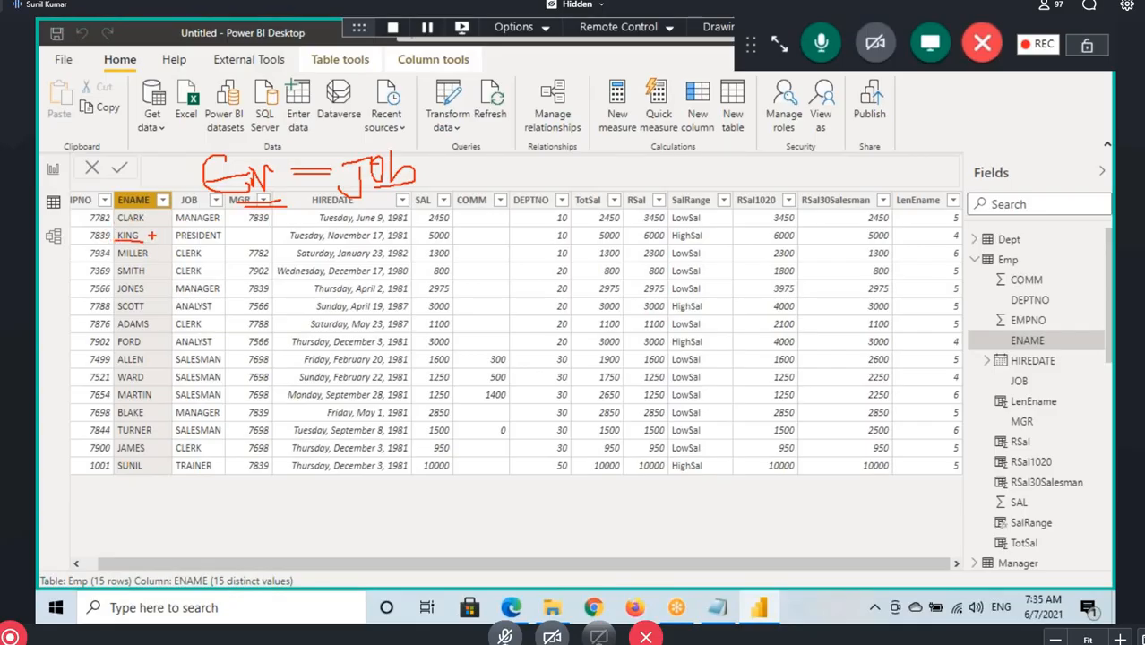
left_click_drag(175, 242, 219, 240)
key("Escape")
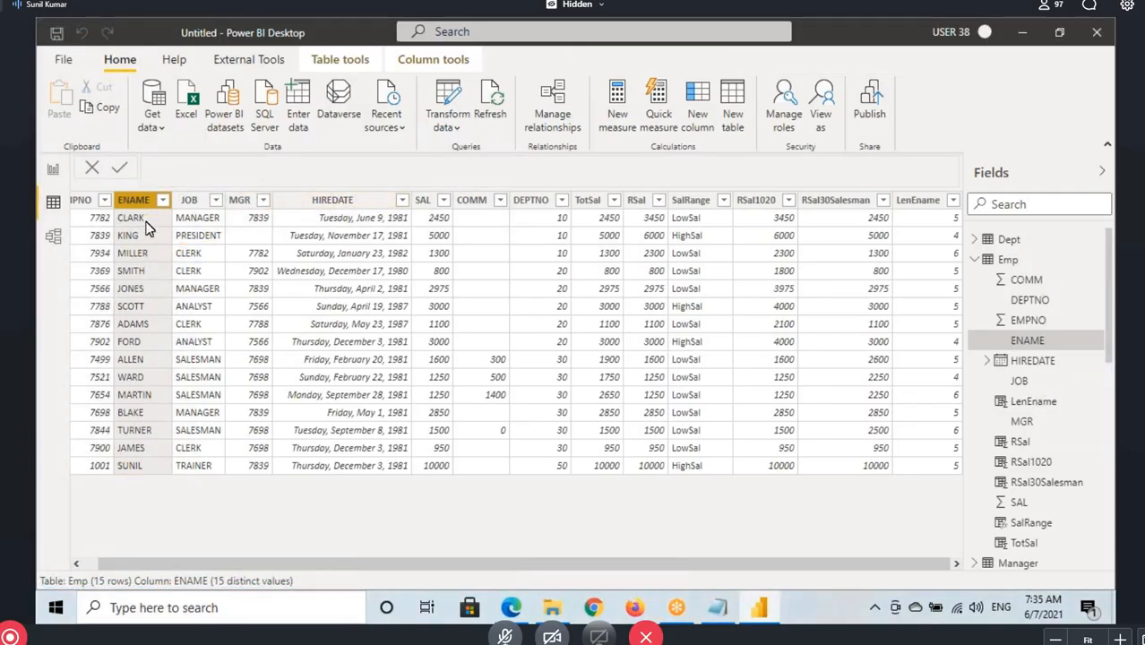
Add a calculated column to the Emp table and name it EName - Job
left_click(1008, 261)
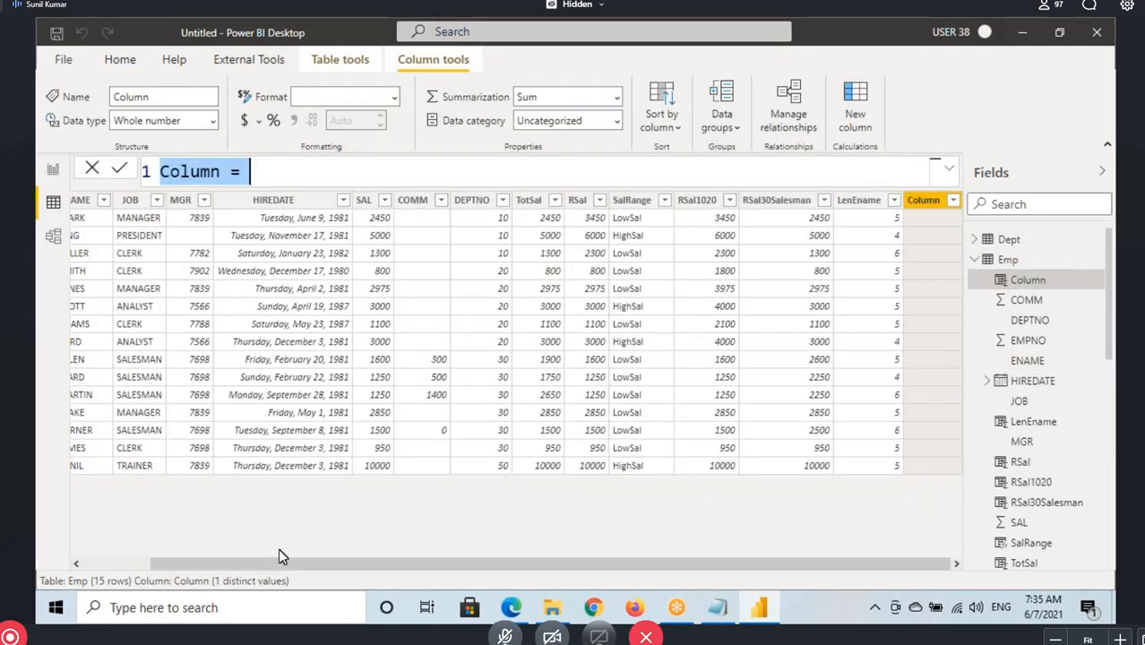
left_click_drag(279, 560, 161, 560)
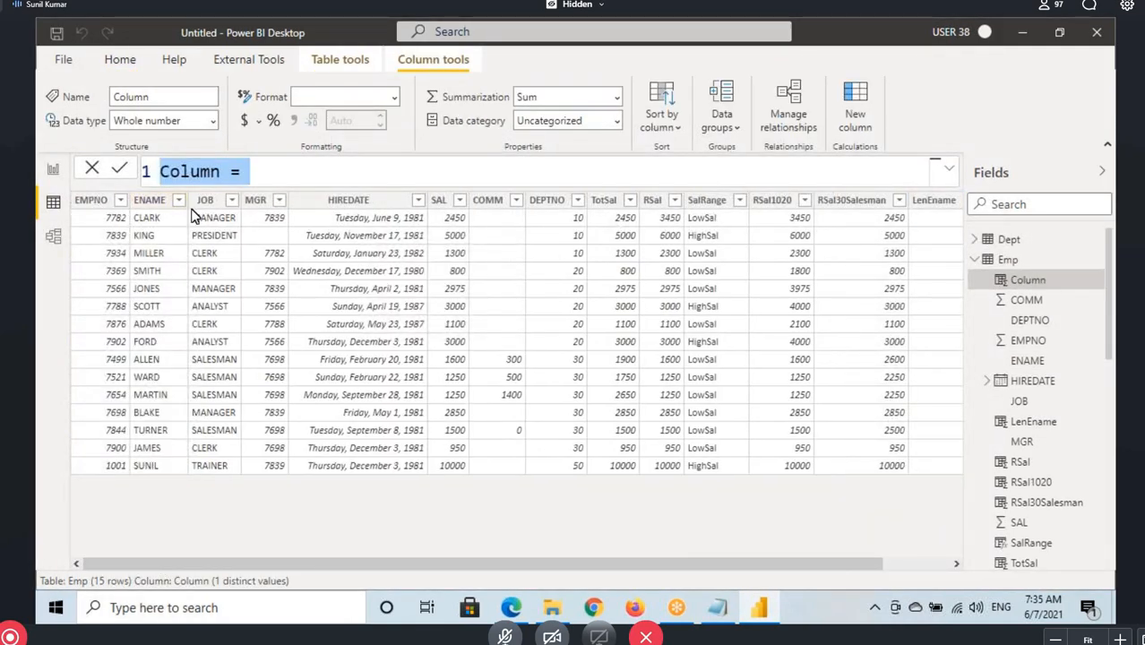
double_click(203, 173)
type("EName")
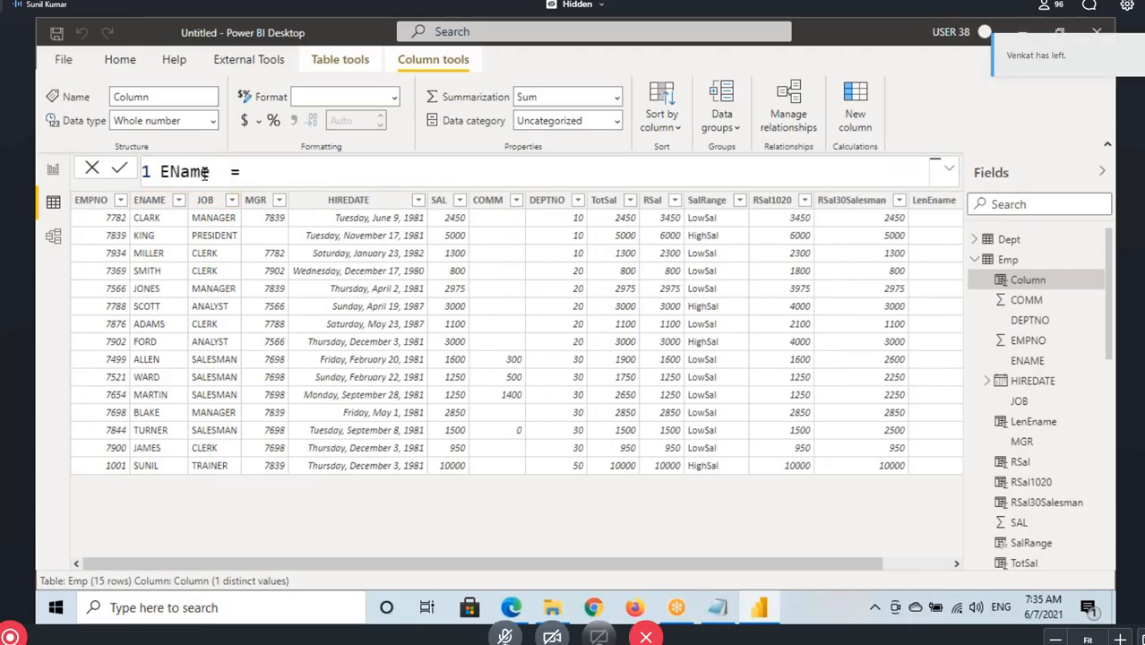
type(" - Job")
left_click(342, 176)
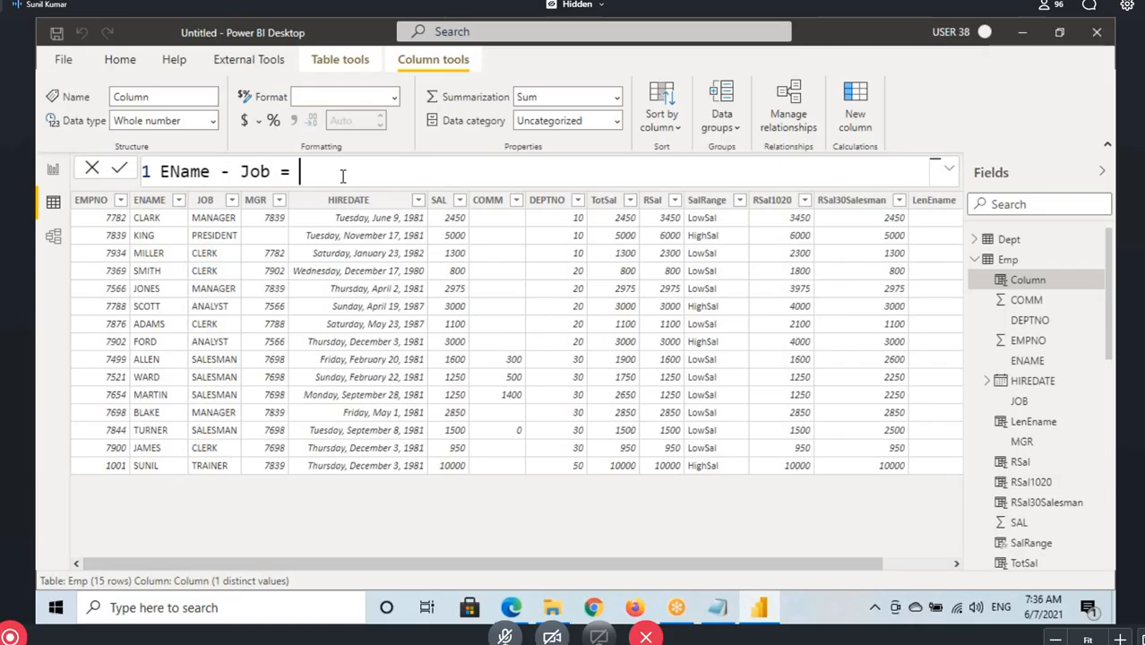
Define the EName - Job column as Emp[ENAME]&Emp[JOB] and commit the formula
type("enam")
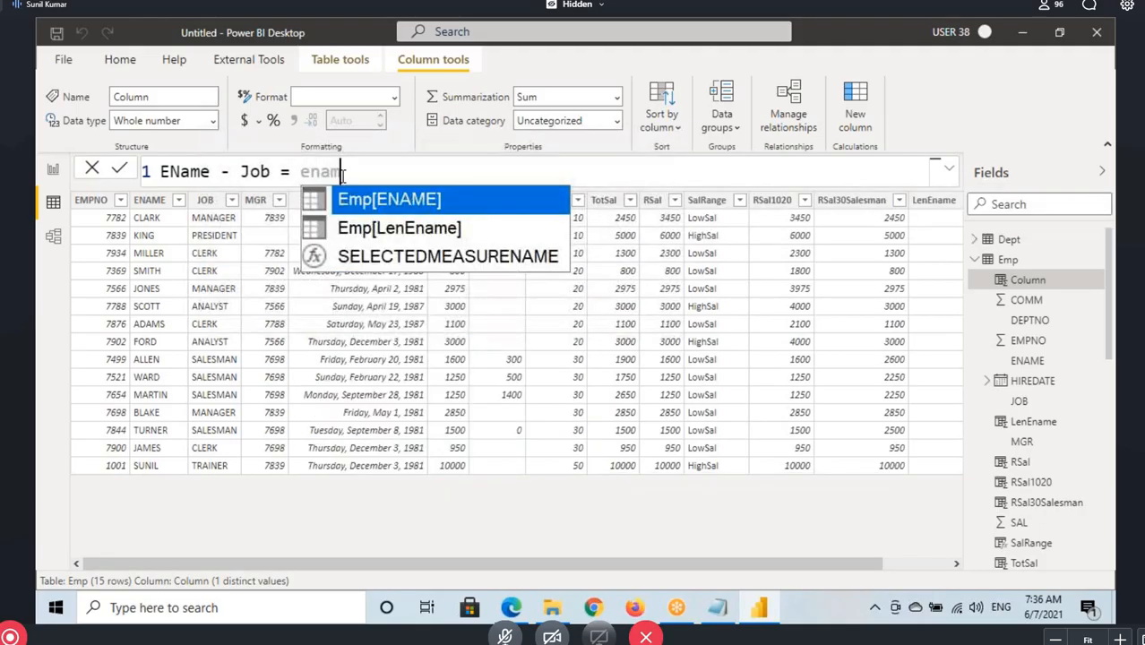
key("Tab")
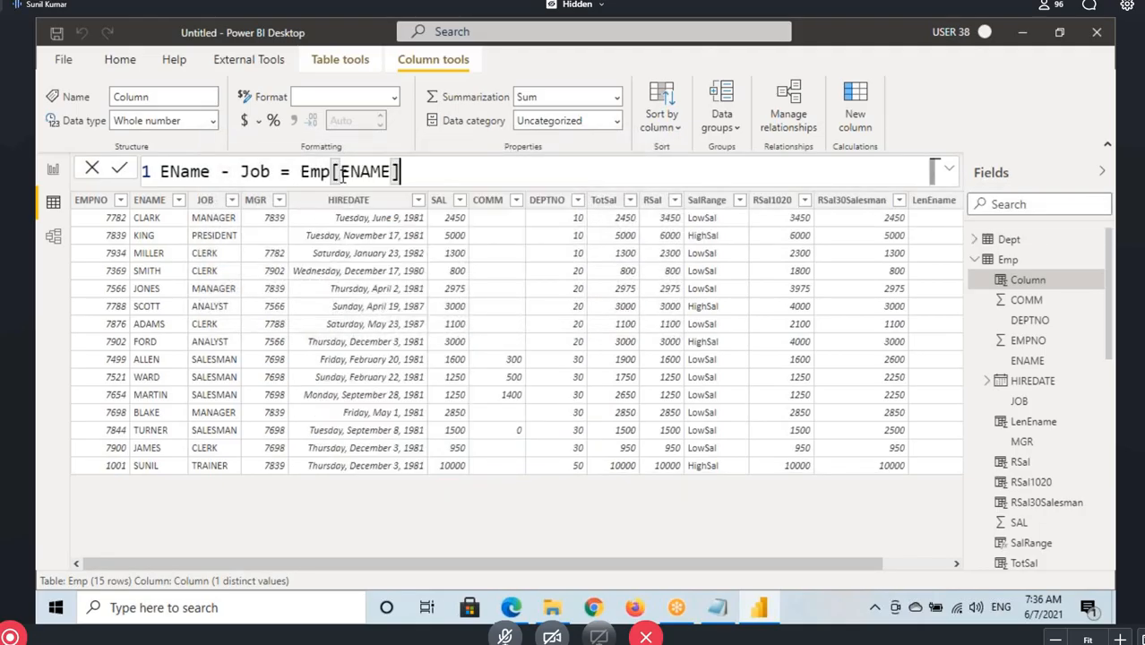
type("&")
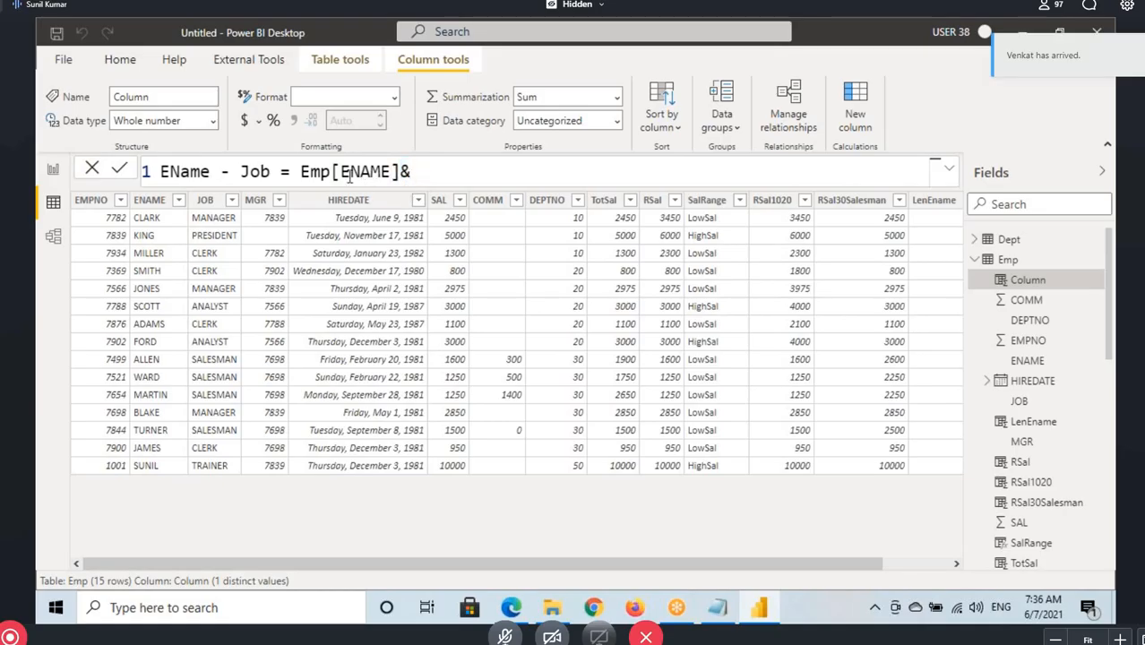
type("job")
key("Tab")
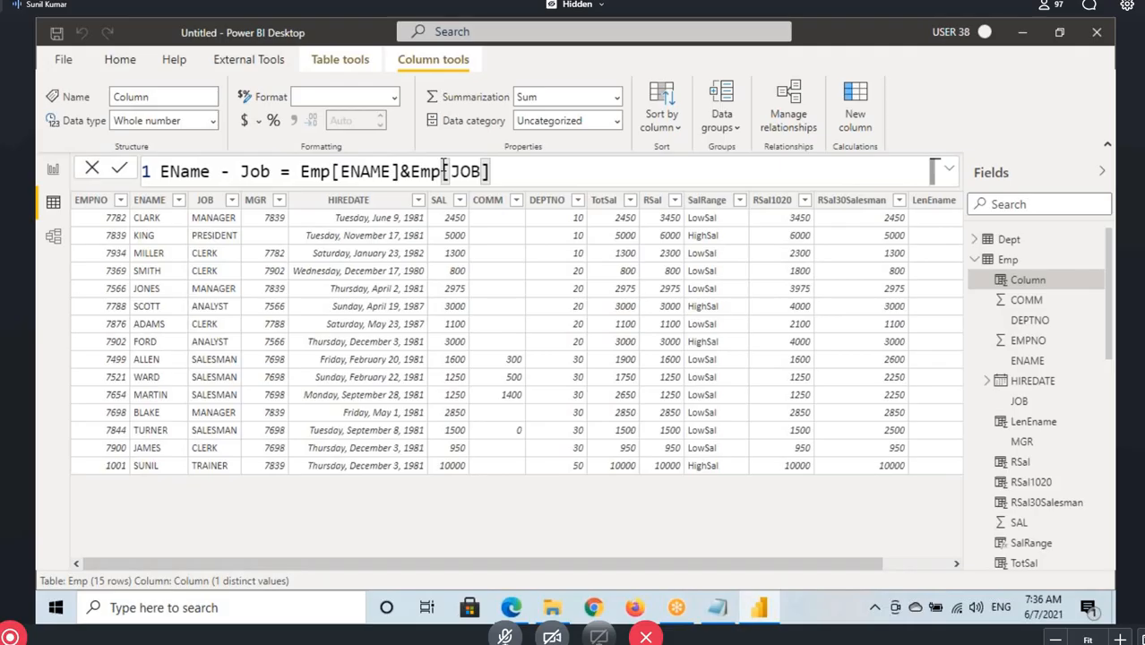
key("Return")
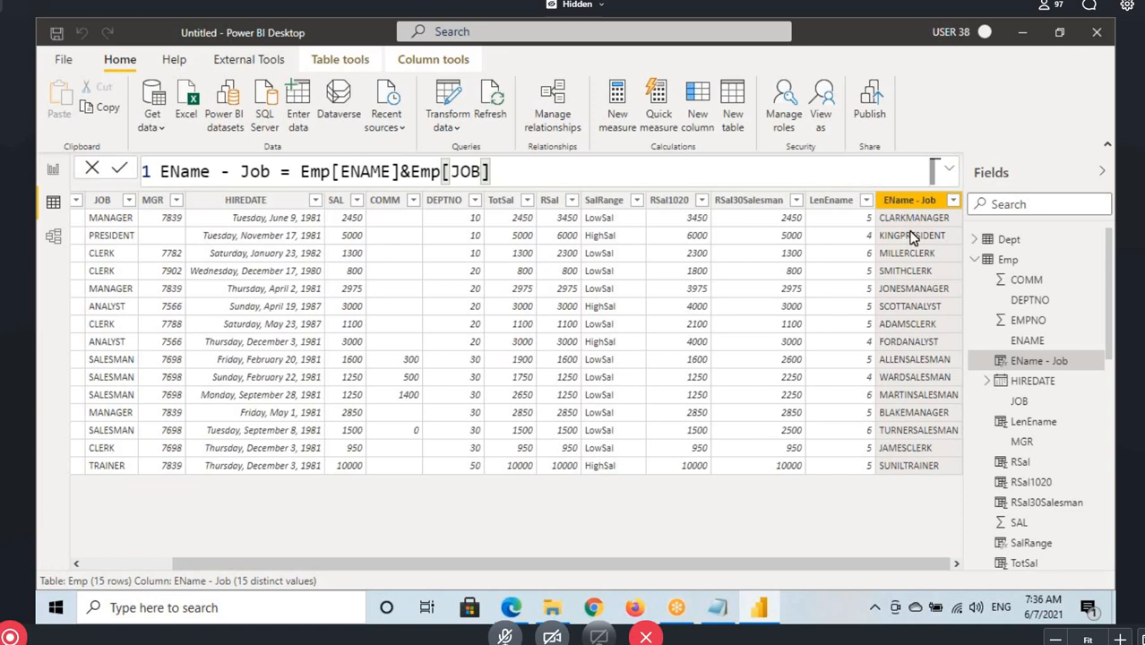
Mark the first combined name-job value and the formula's column name with pen annotations
key("ctrl+2")
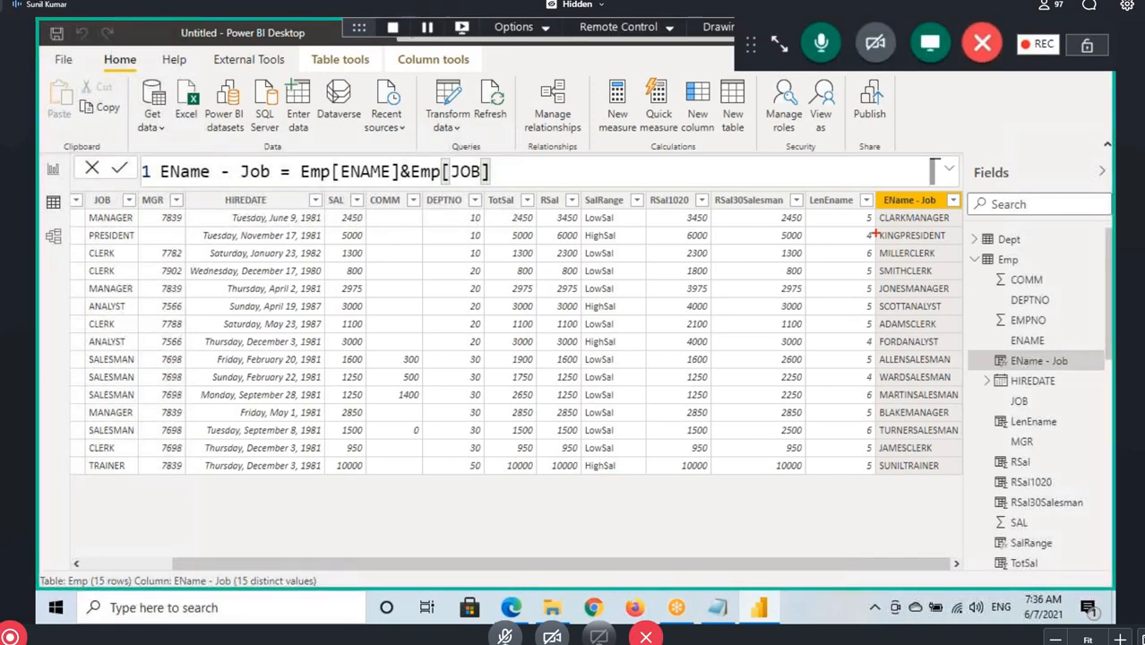
left_click_drag(885, 223, 958, 215)
mouse_move(219, 172)
left_mouse_down()
mouse_move(237, 174)
mouse_move(231, 157)
left_mouse_up()
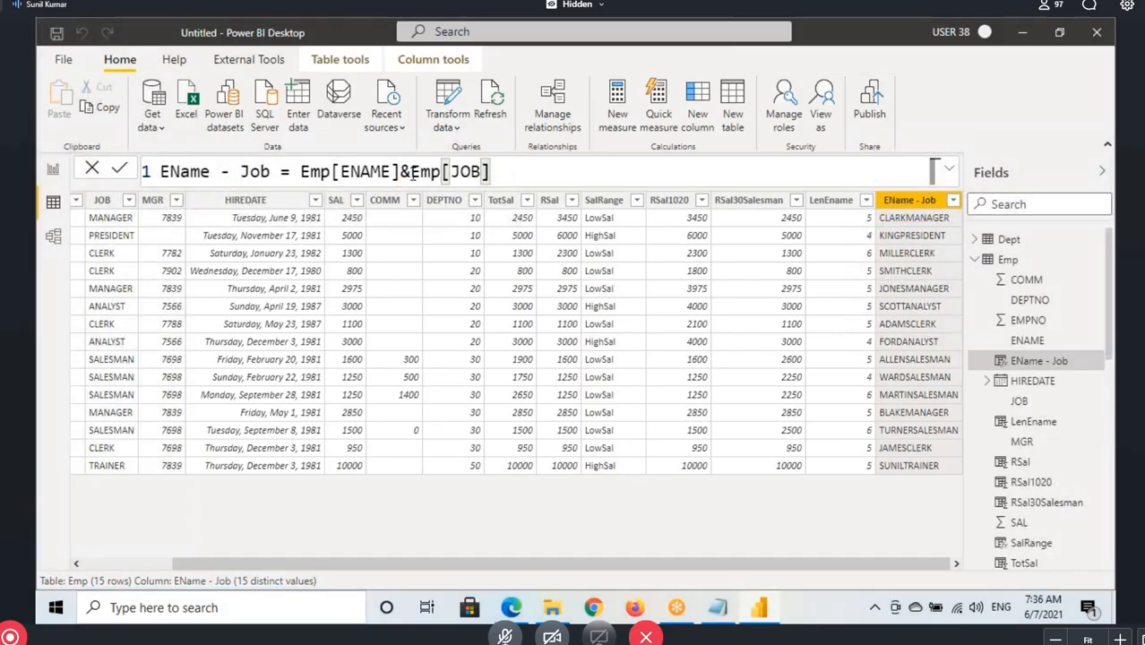
Replace Emp[JOB] in the EName - Job formula with the literal separator " - " and commit it
left_click_drag(411, 171, 493, 175)
type("\" - \"")
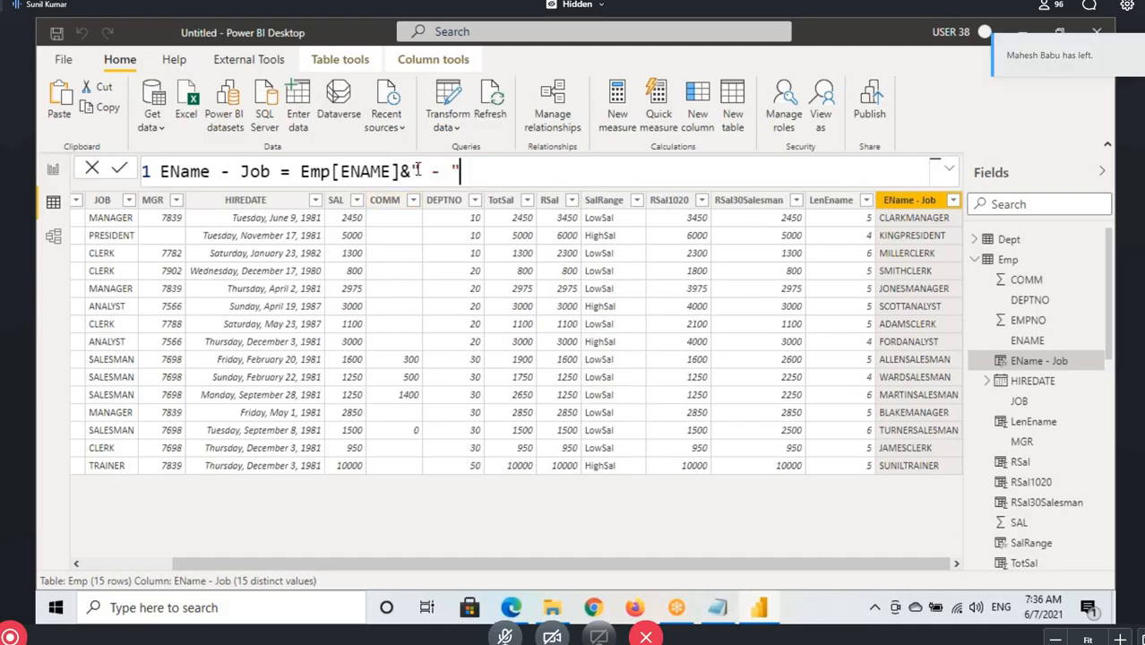
left_click_drag(415, 171, 462, 172)
left_click(415, 171)
left_click(421, 168)
left_click(481, 172)
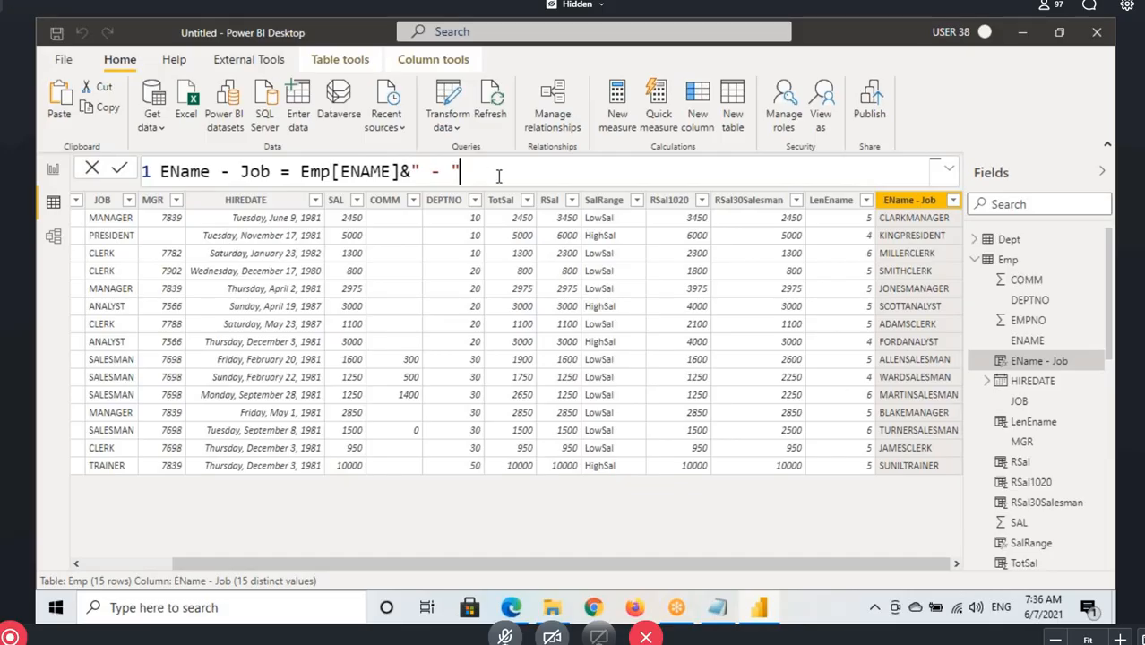
type("&")
key("BackSpace")
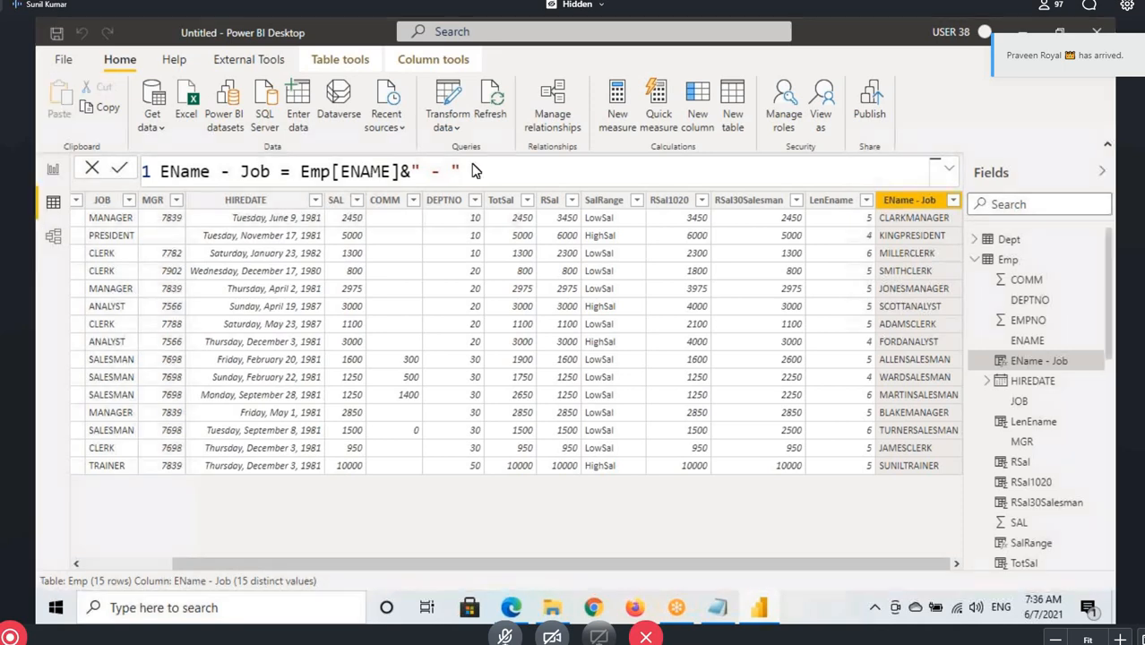
key("Return")
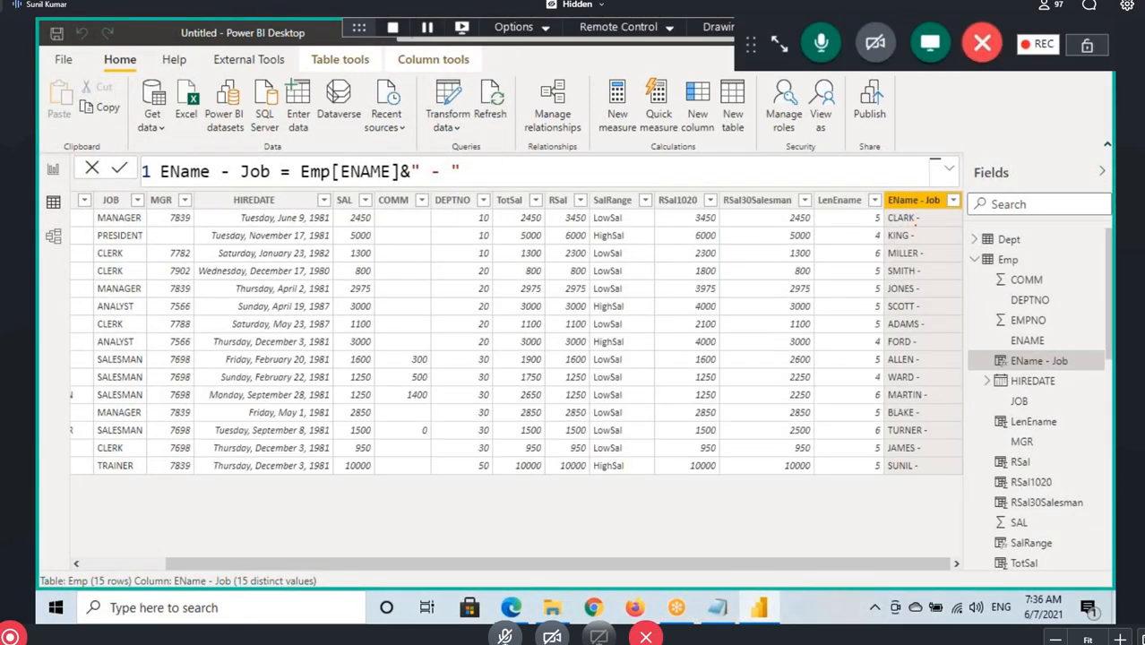
Mark the first name-and-separator value and the matching JOB entry with pen annotations
left_click_drag(882, 214, 932, 227)
mouse_move(87, 178)
left_mouse_down()
mouse_move(116, 205)
mouse_move(118, 174)
left_mouse_up()
left_click_drag(101, 212, 142, 212)
left_click_drag(101, 215, 154, 216)
Append &Emp[JOB] after the separator in the EName - Job formula and commit it
type("&")
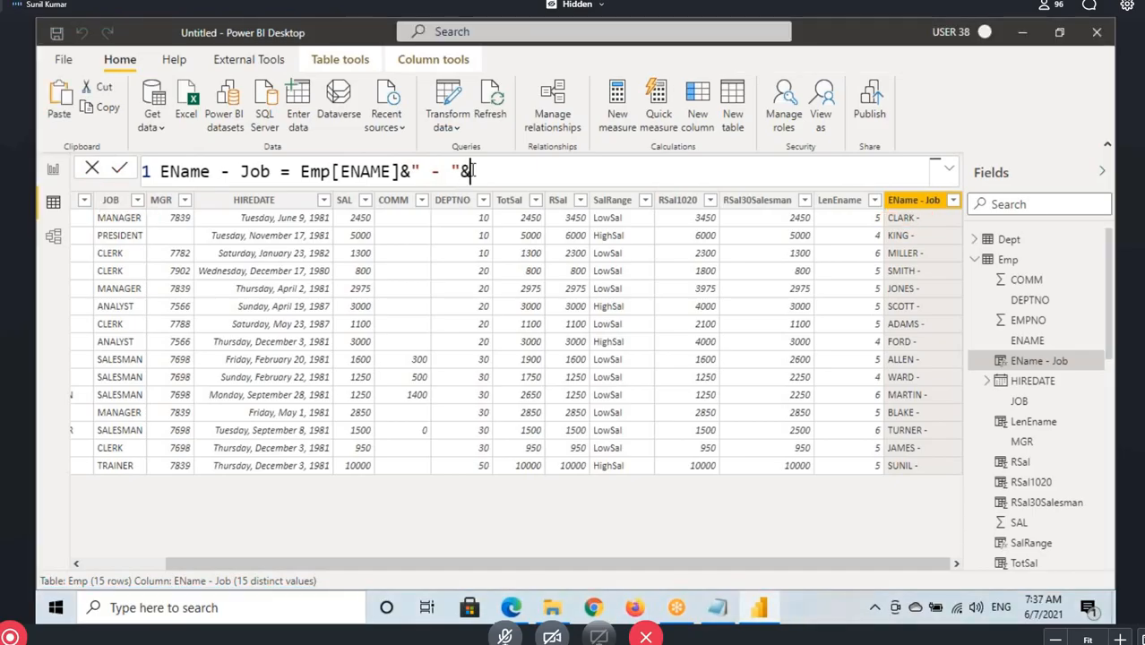
type("Job")
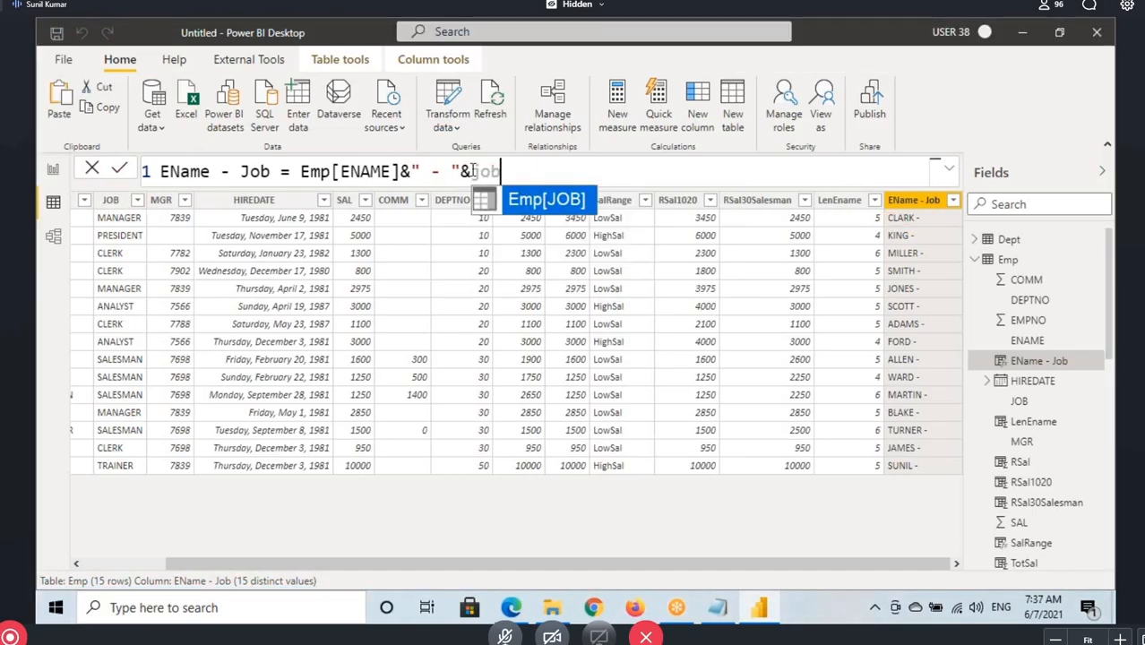
key("Tab")
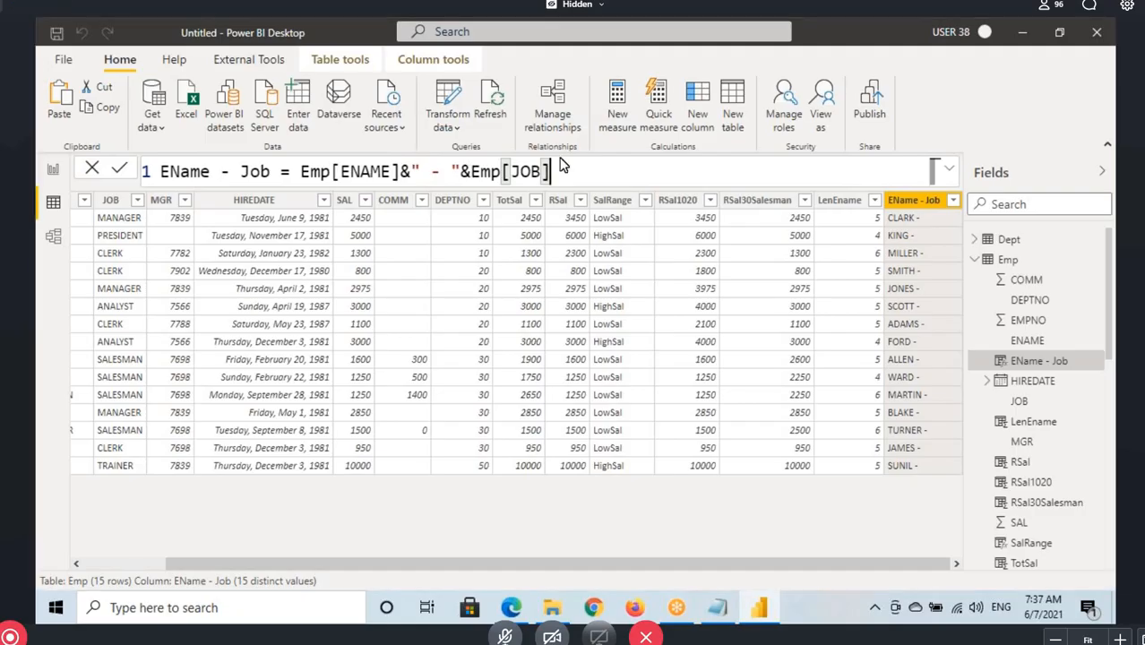
key("Return")
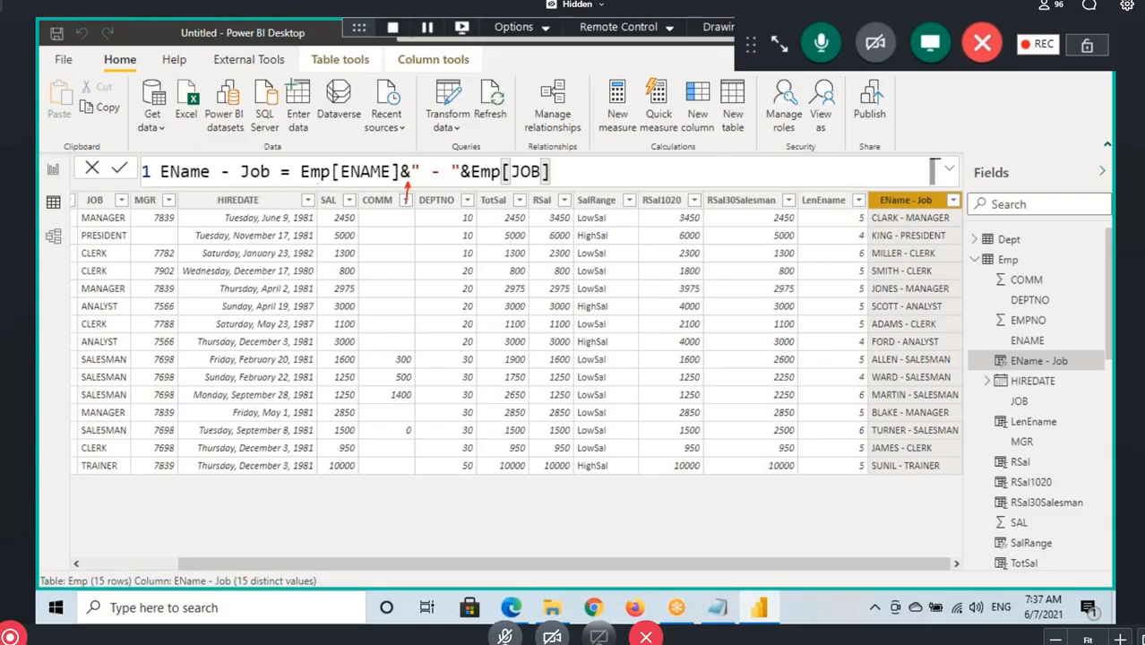
Underline the parts of the & formula, highlight the expression, and switch to the Notepad notes to examine the CONCATENATE (&) heading
left_click_drag(317, 186, 365, 188)
mouse_move(434, 182)
left_mouse_down()
mouse_move(464, 182)
mouse_move(433, 178)
left_mouse_up()
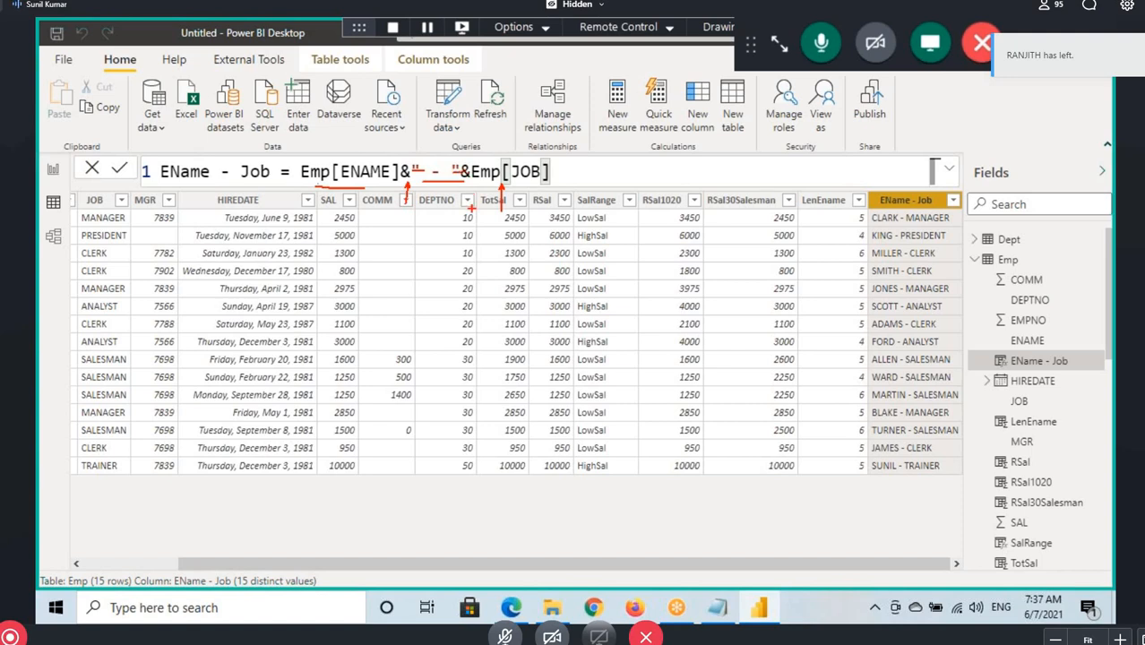
key("Escape")
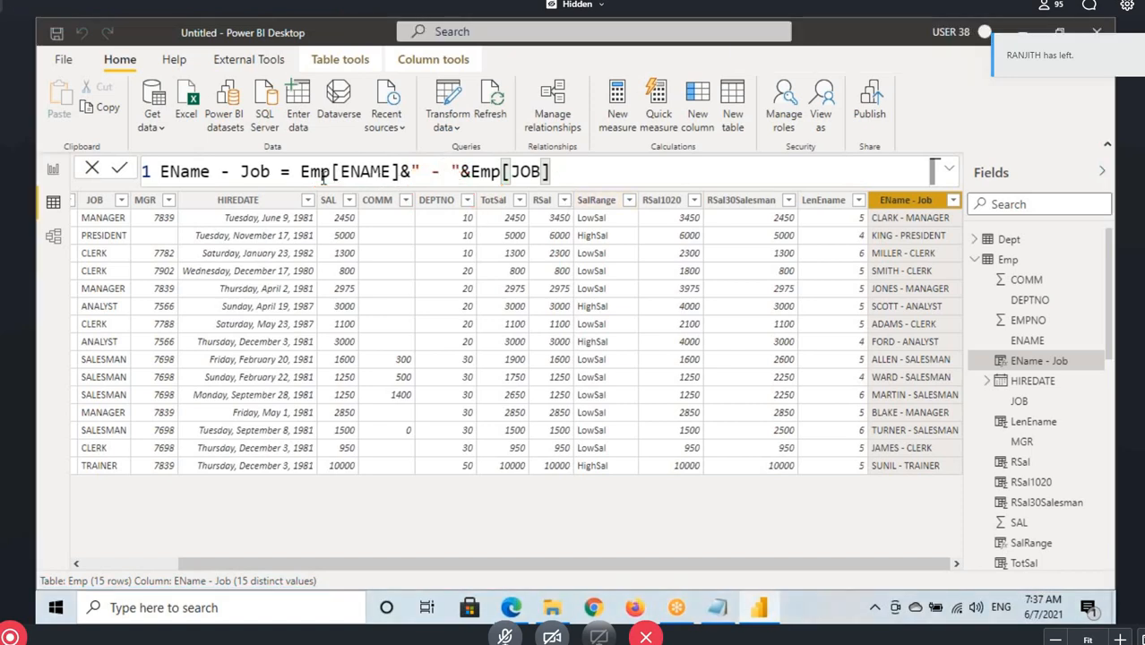
left_click_drag(309, 171, 550, 171)
left_click(716, 608)
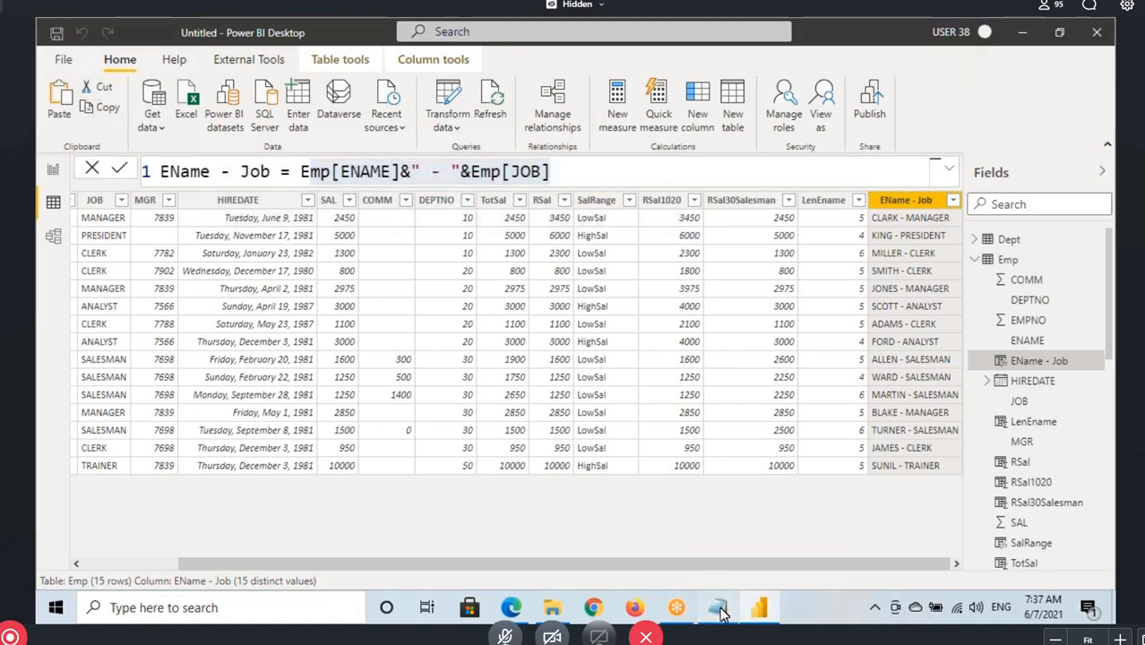
left_click_drag(40, 270, 164, 270)
Switch back to Power BI Desktop and add a calculated column named EName - JobCon to the Emp table
left_click(757, 613)
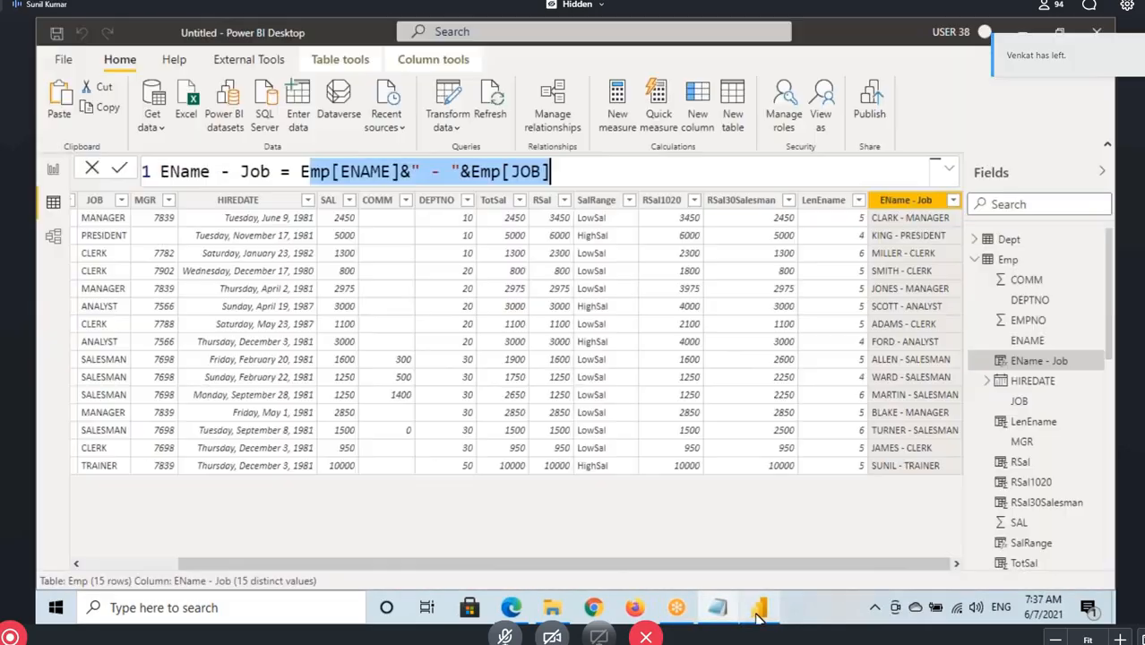
left_click(1008, 260)
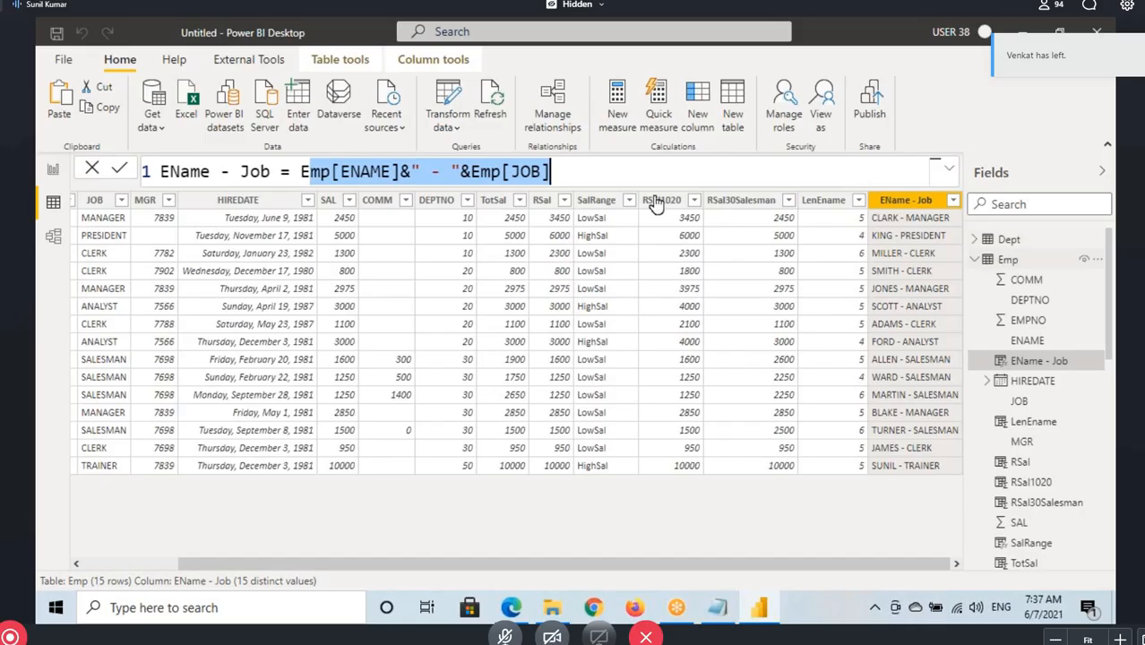
left_click(469, 103)
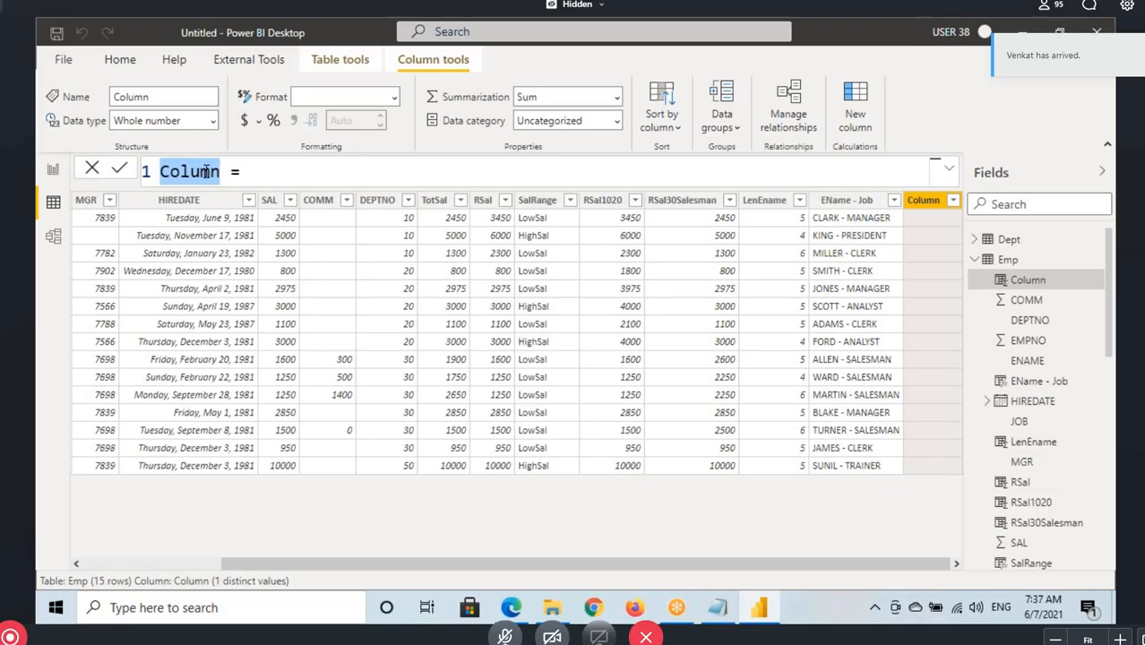
type("Ename")
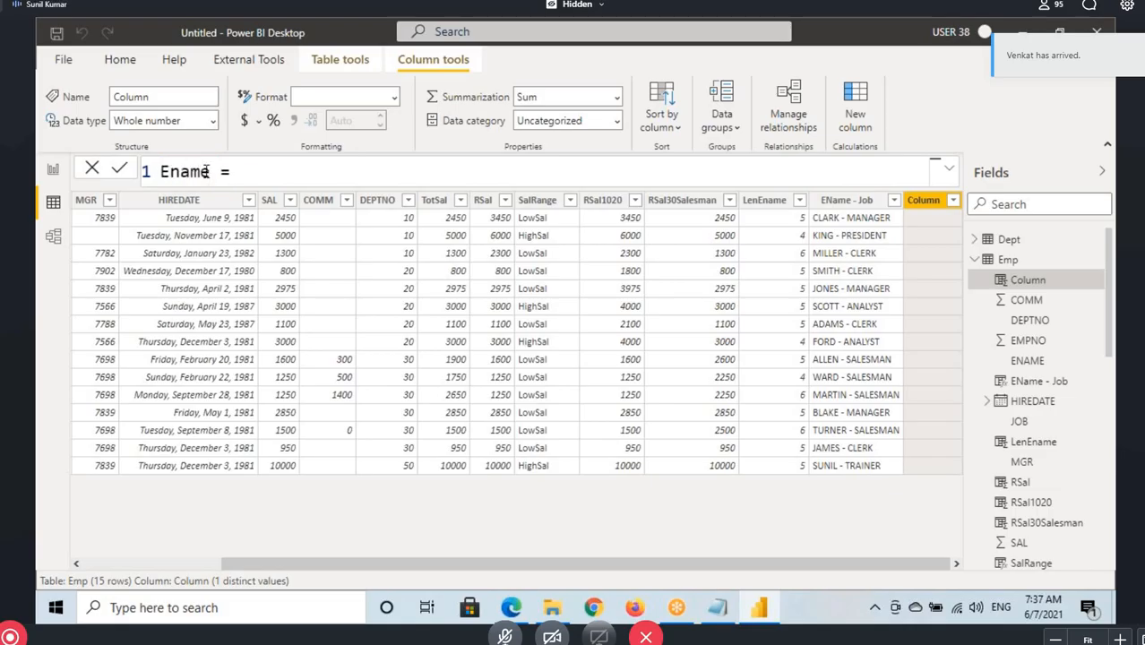
key("BackSpace")
key("BackSpace")
key("BackSpace")
key("BackSpace")
type("Name -")
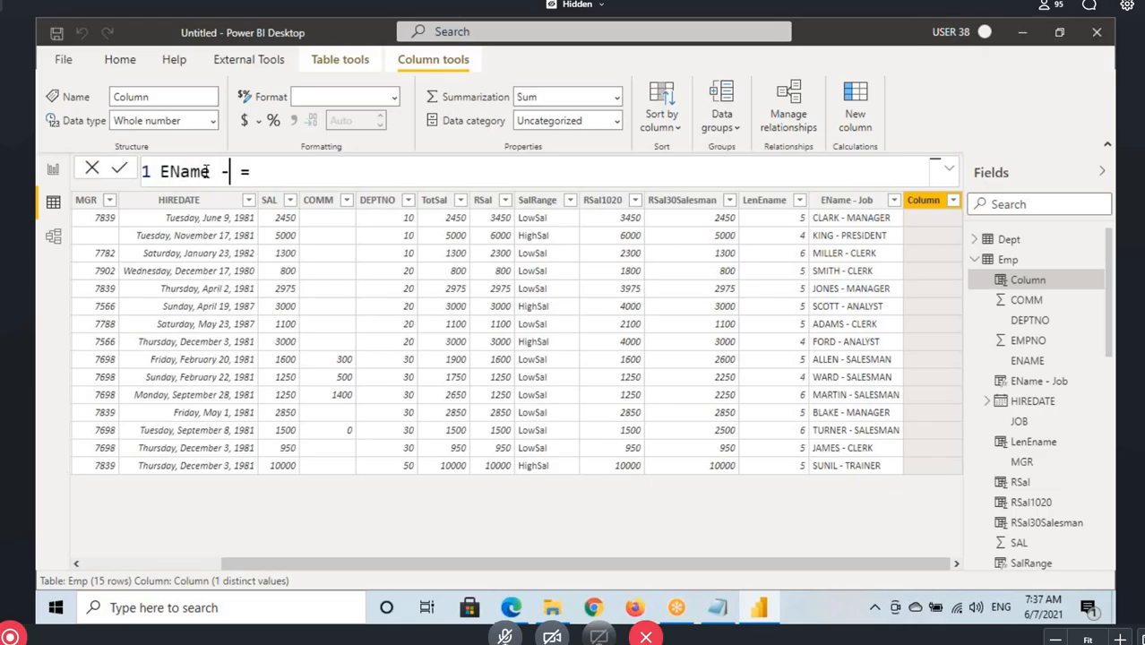
type(" Job")
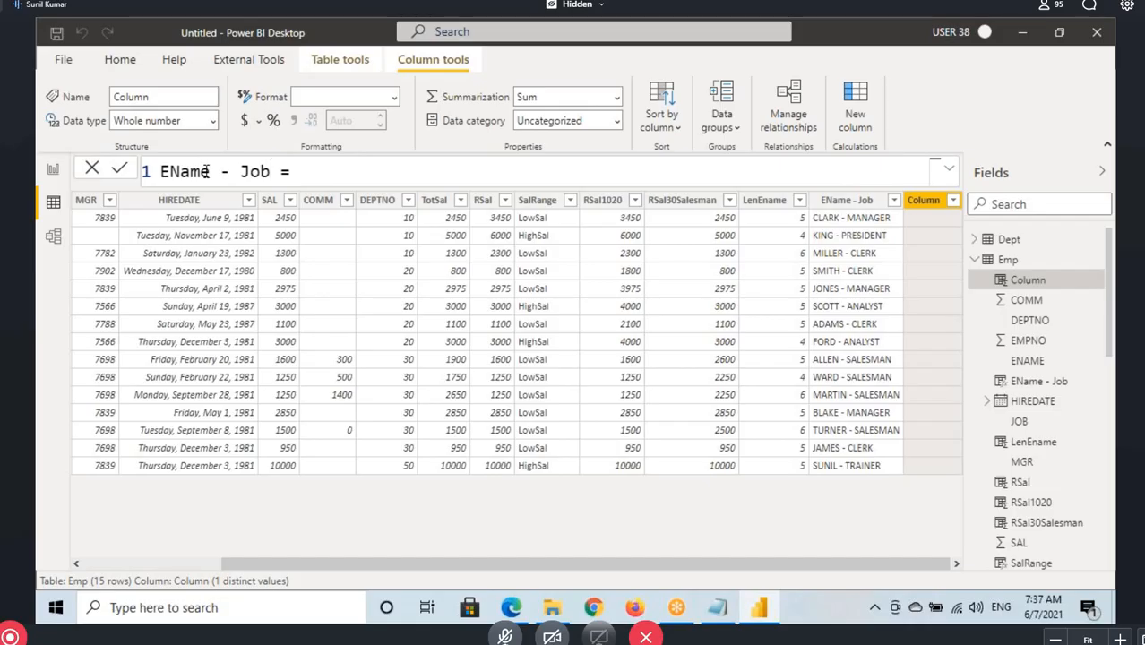
type("Con")
left_click(356, 168)
Start the EName - JobCon formula with CONCATENATE and mark its Text1 and Text2 arguments and description with the pen
type("con")
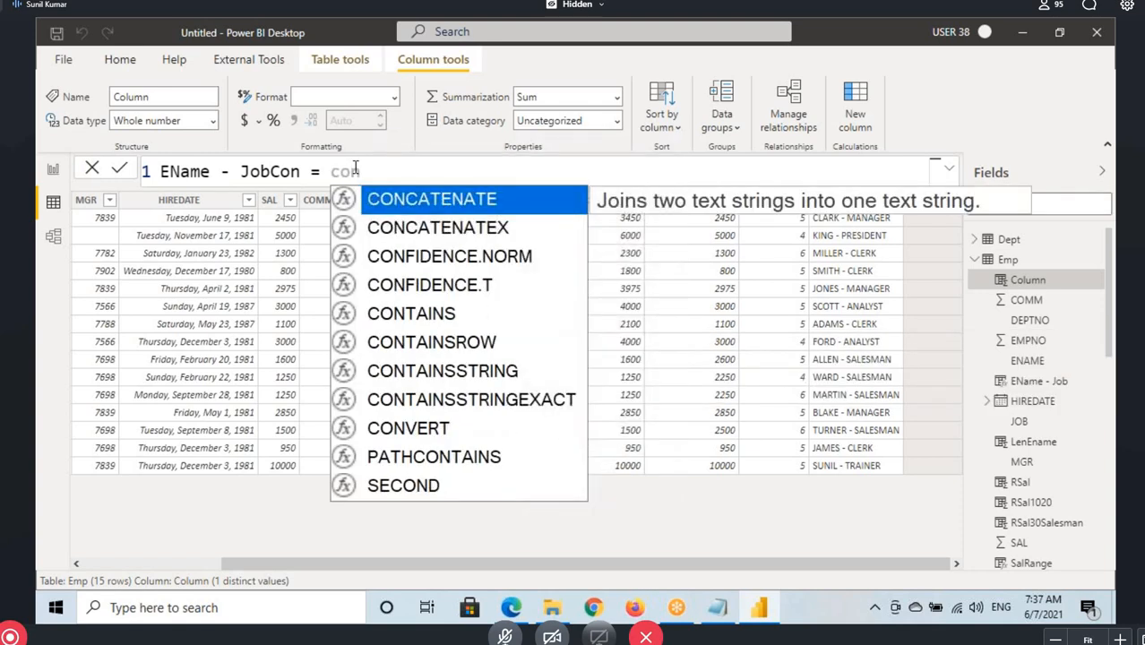
key("Tab")
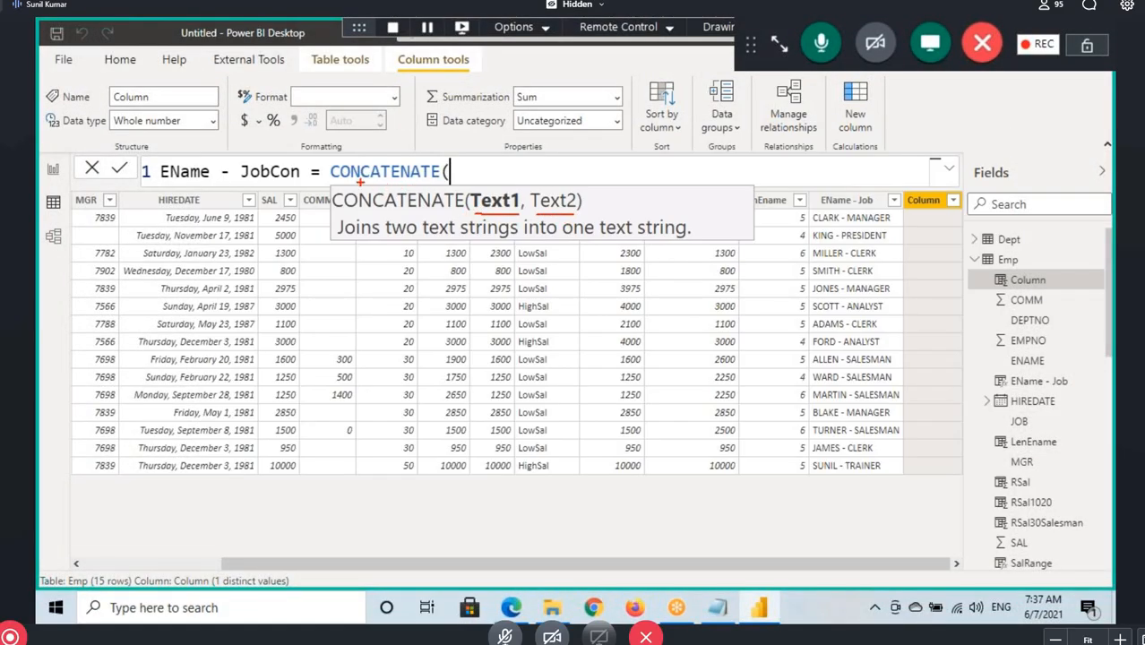
left_click_drag(360, 185, 395, 186)
left_click_drag(509, 168, 477, 185)
mouse_move(546, 158)
left_mouse_down()
mouse_move(542, 184)
mouse_move(563, 162)
left_mouse_up()
left_click_drag(391, 211, 515, 212)
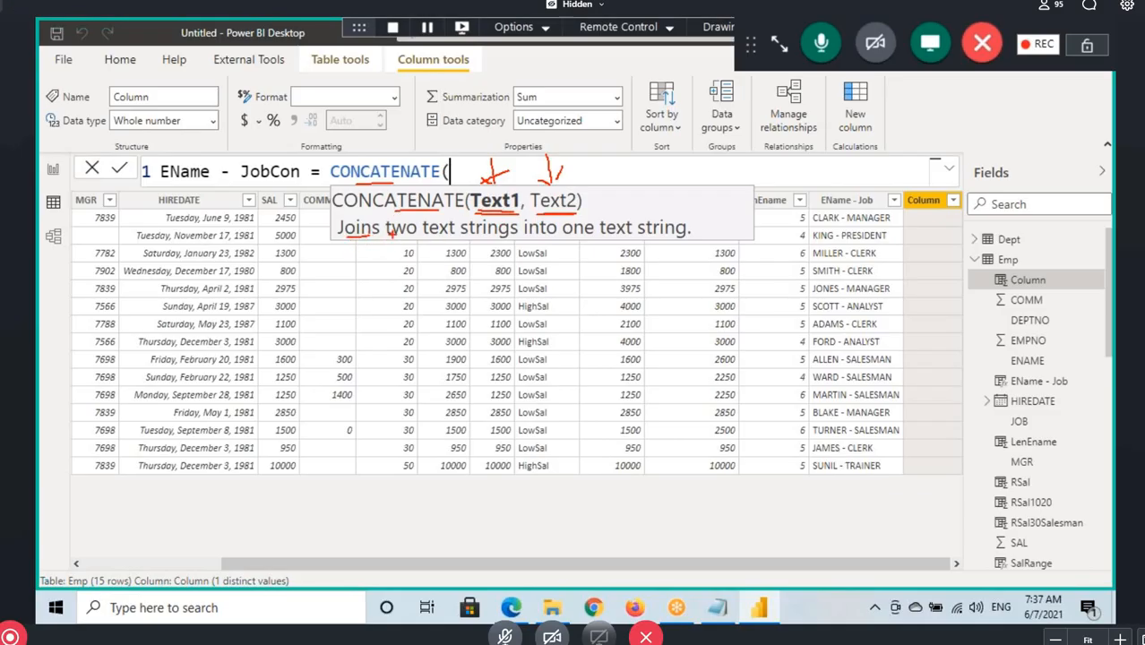
left_click_drag(448, 238, 686, 238)
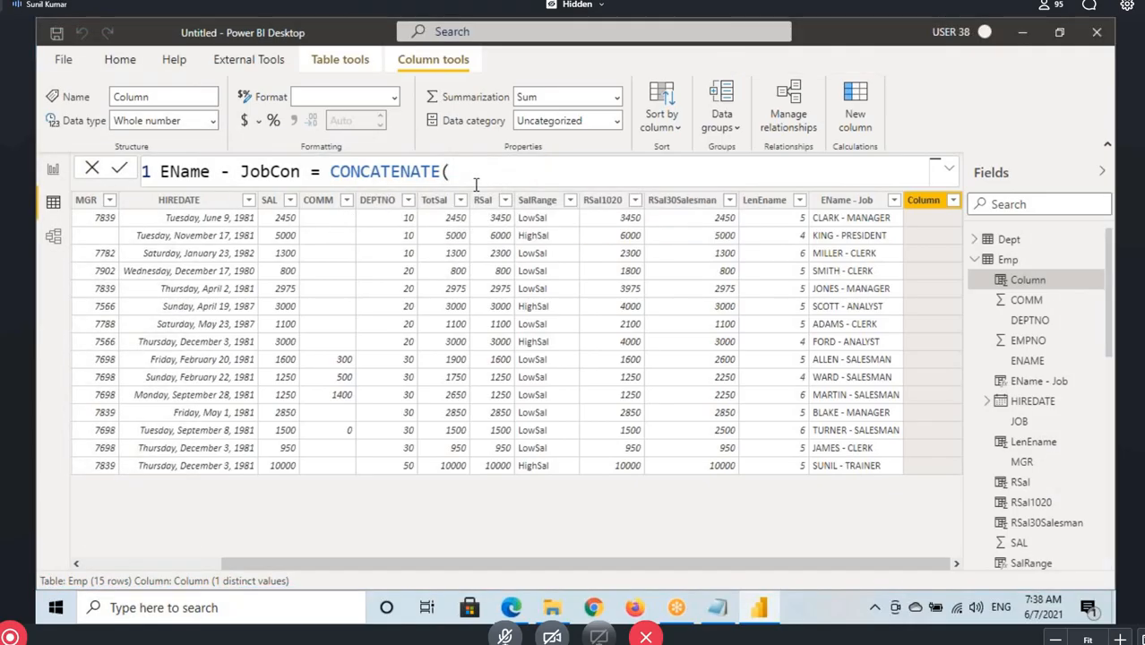
Complete the formula as CONCATENATE(Emp[ENAME],Emp[JOB]) and commit it
type("ename")
key("Tab")
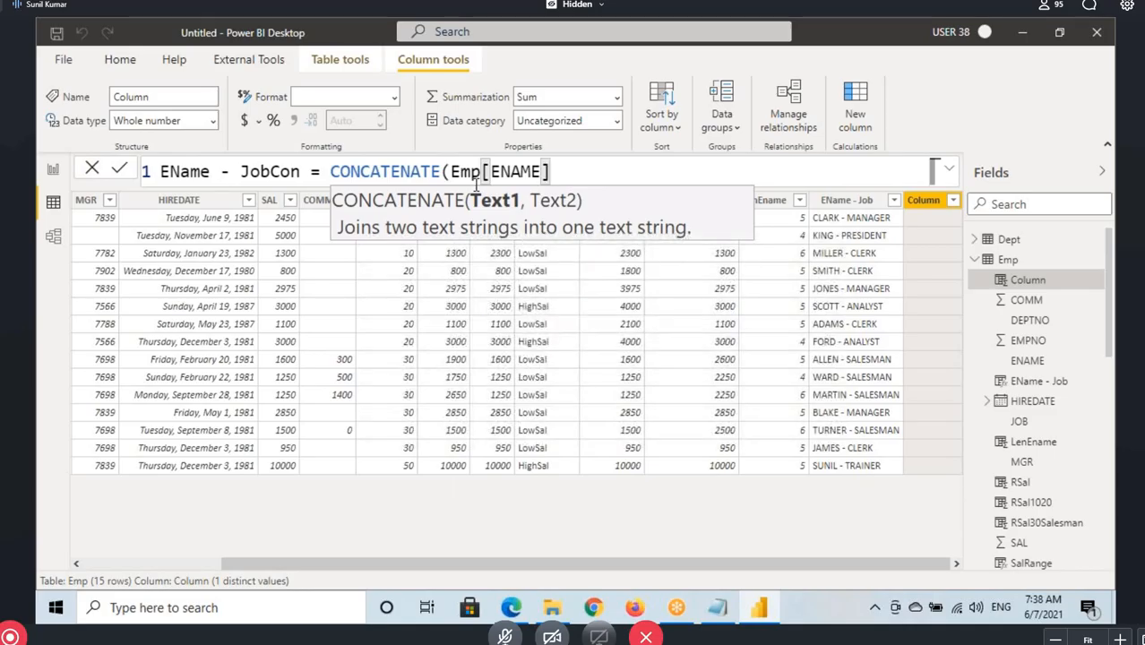
type(",job")
key("Tab")
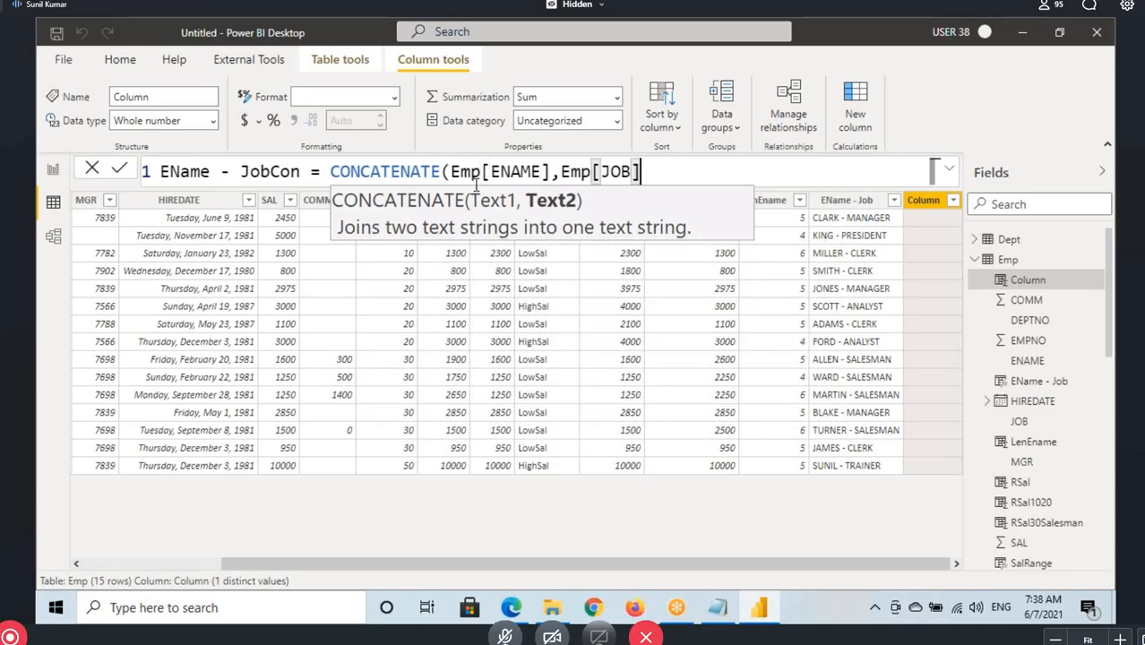
type(")")
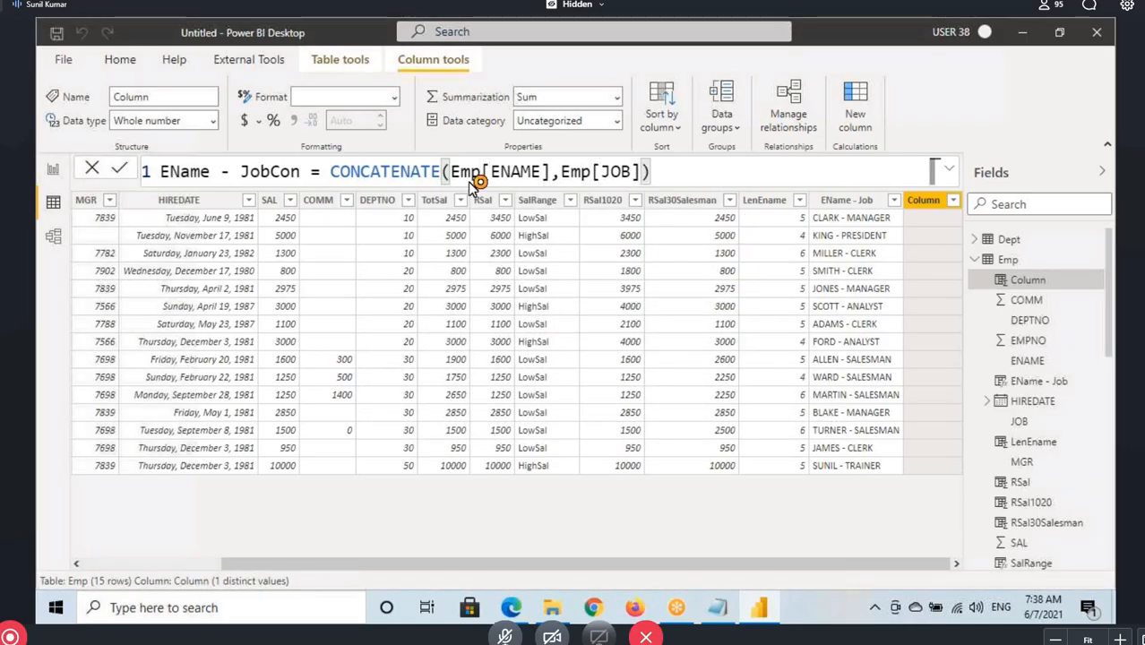
key("Return")
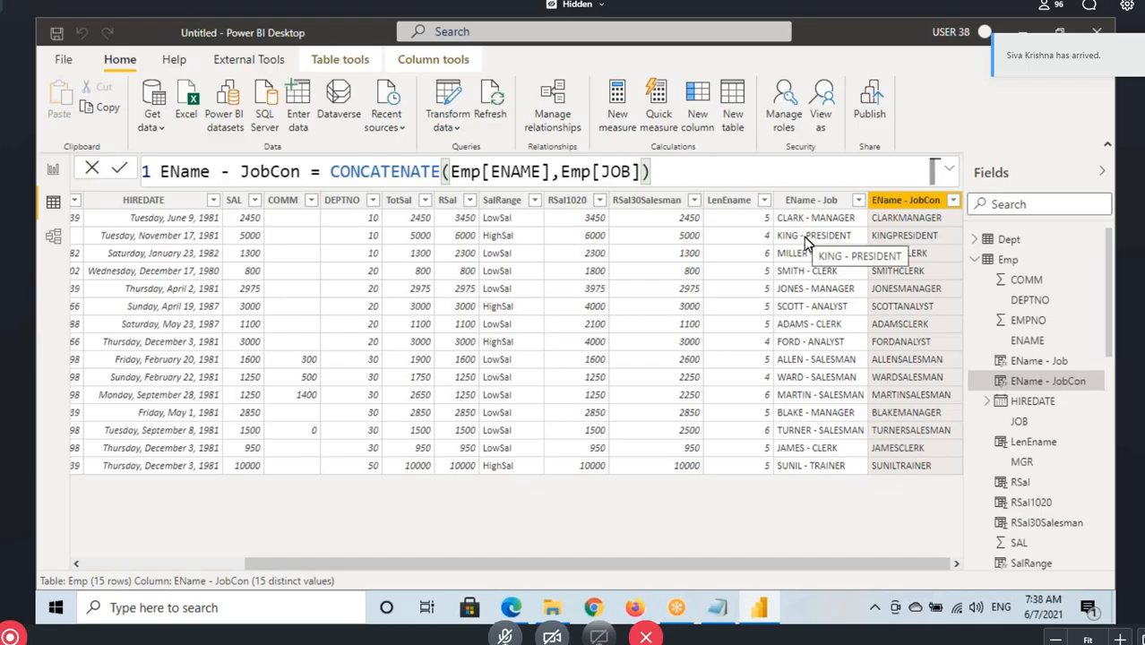
Replace the Emp[JOB] argument of the EName - JobCon formula with " - " and commit it
left_click_drag(330, 171, 543, 171)
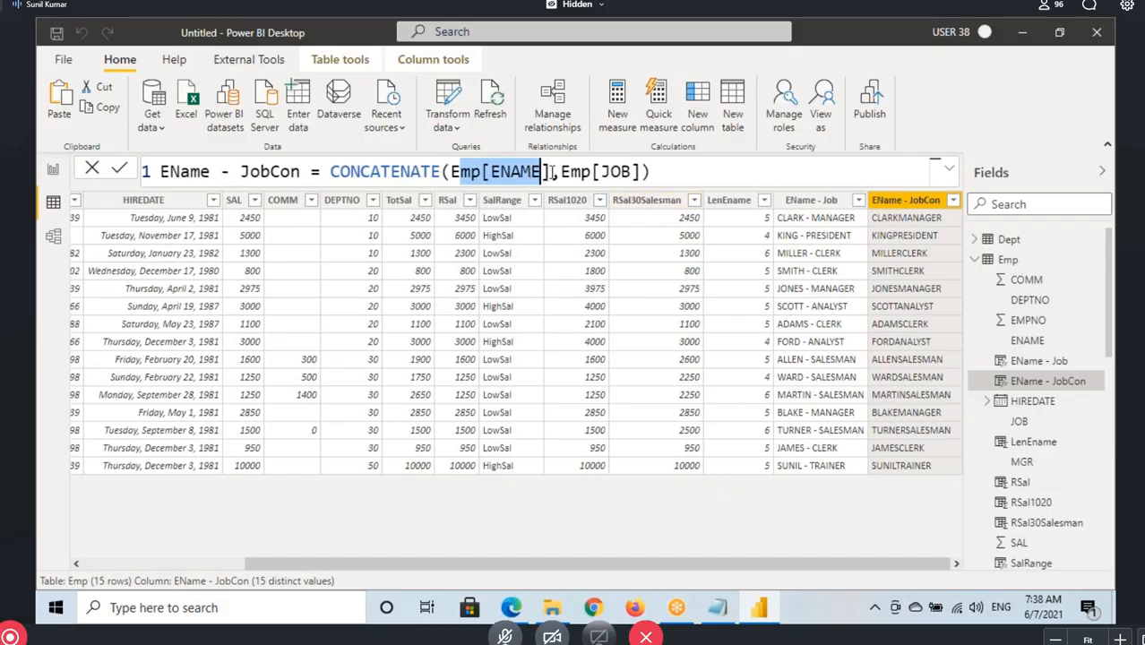
left_click_drag(641, 171, 561, 171)
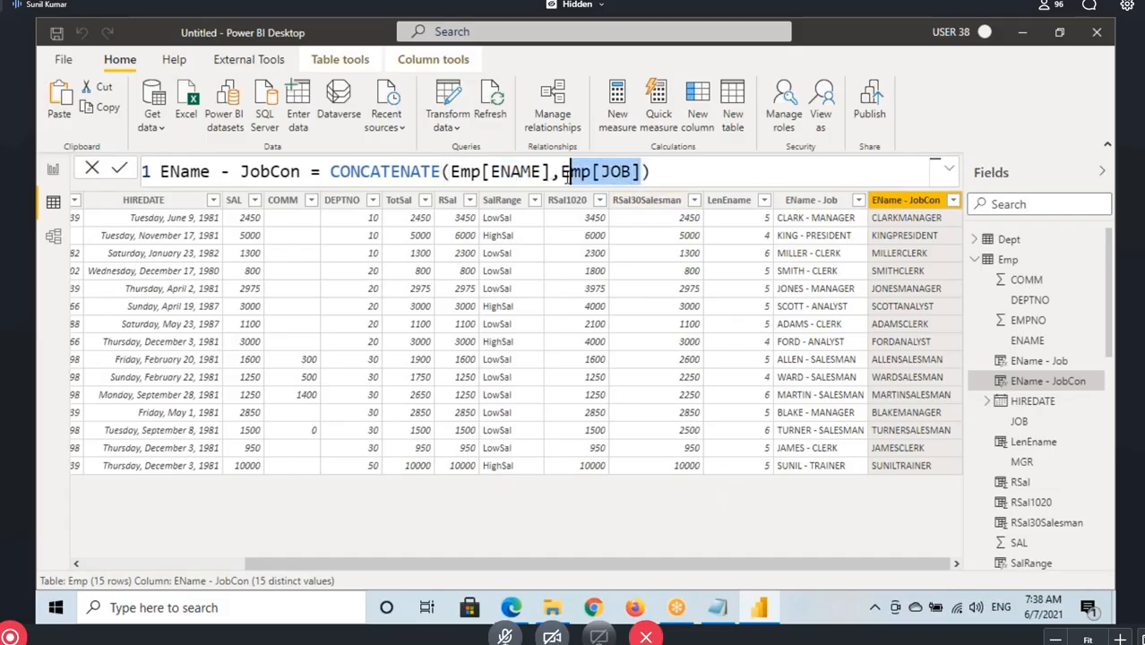
type("\" - ")
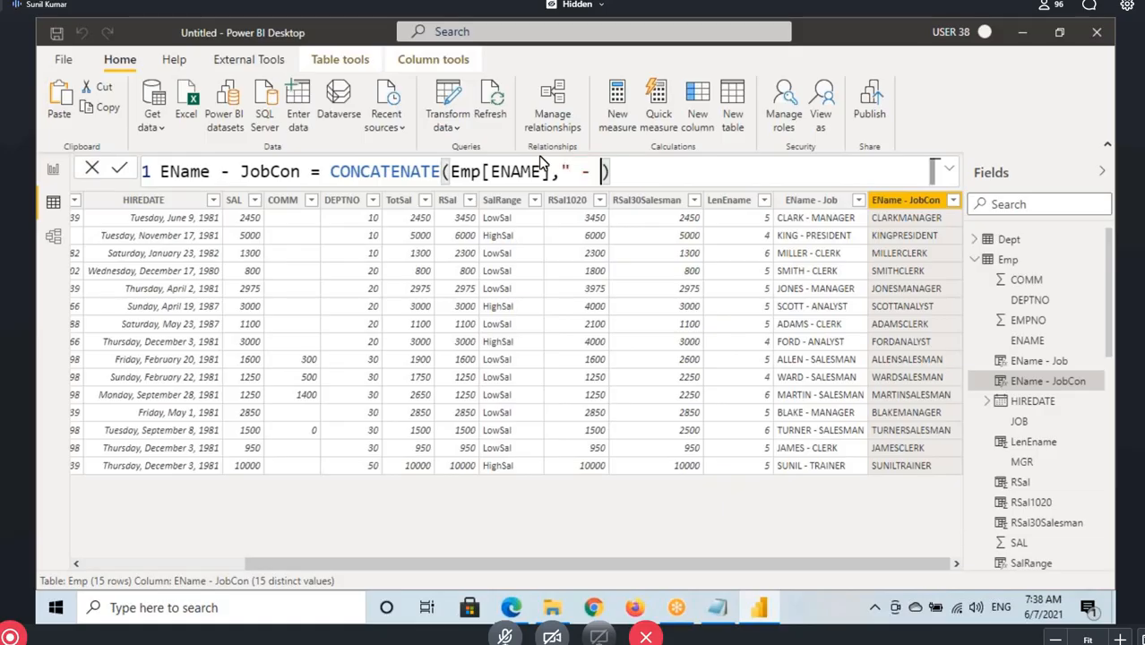
type("\"")
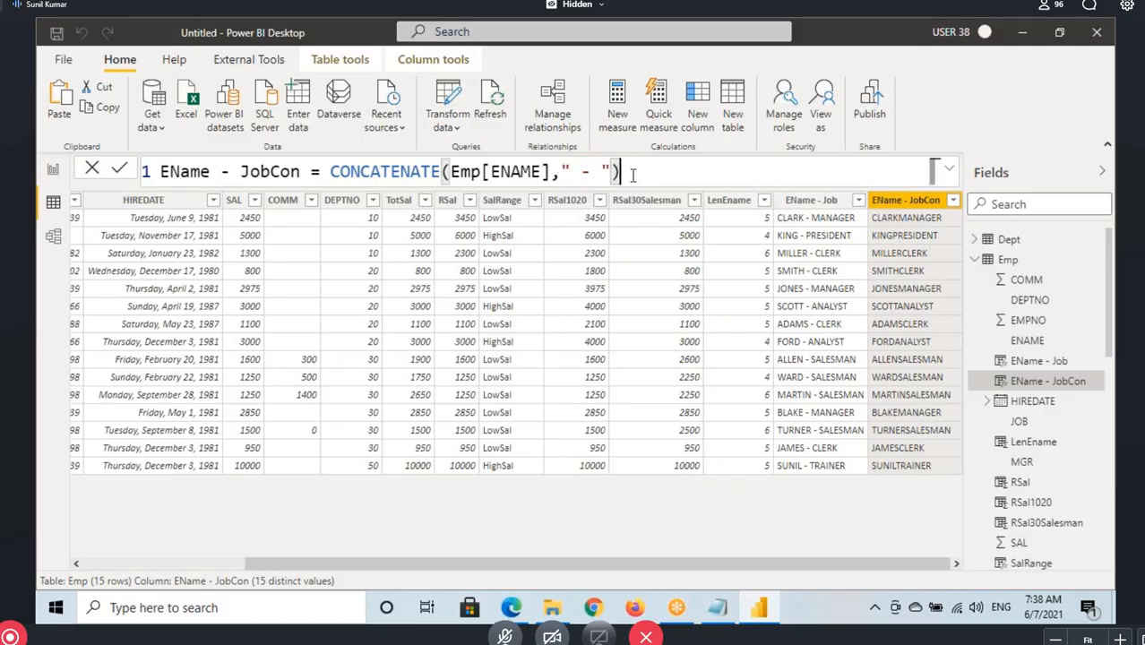
key("Return")
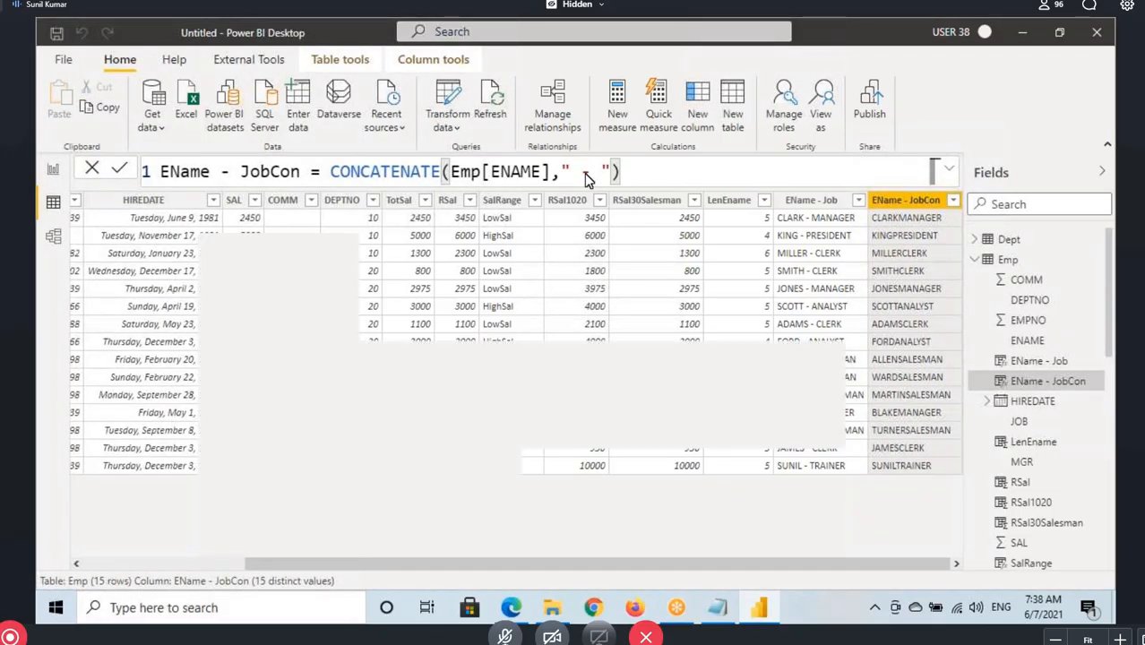
Mark the arguments and first result of CONCATENATE(Emp[ENAME]," - ") with the pen, then box the expression and write Job beside it
left_click_drag(448, 183, 599, 183)
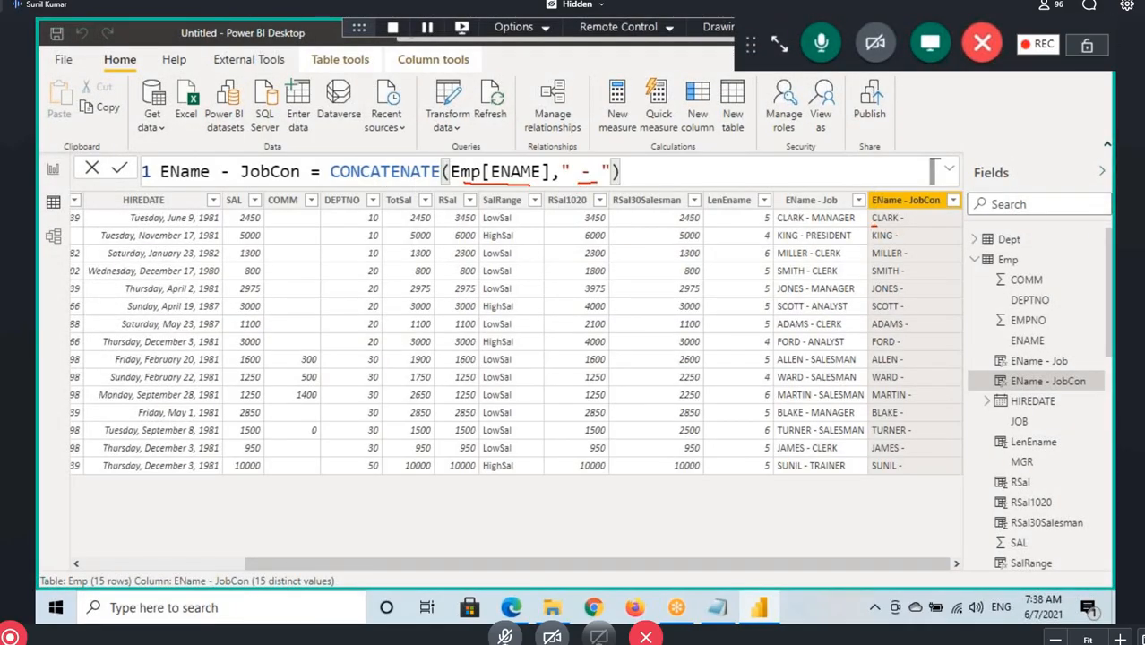
left_click_drag(875, 226, 907, 226)
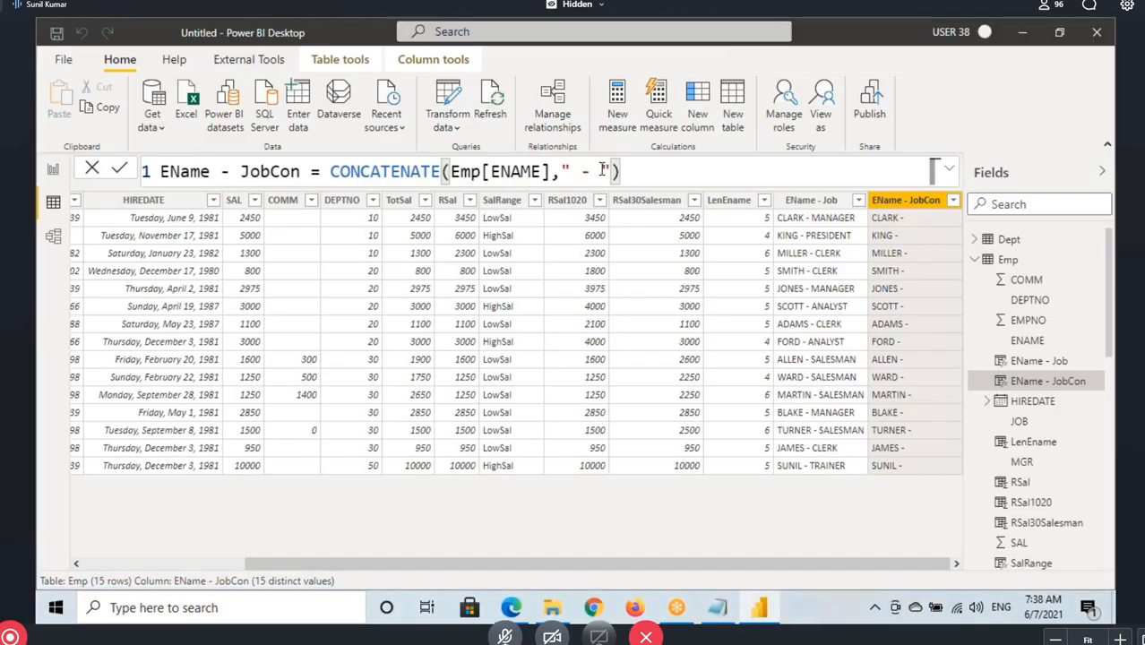
left_click_drag(368, 172, 638, 173)
left_click(638, 174)
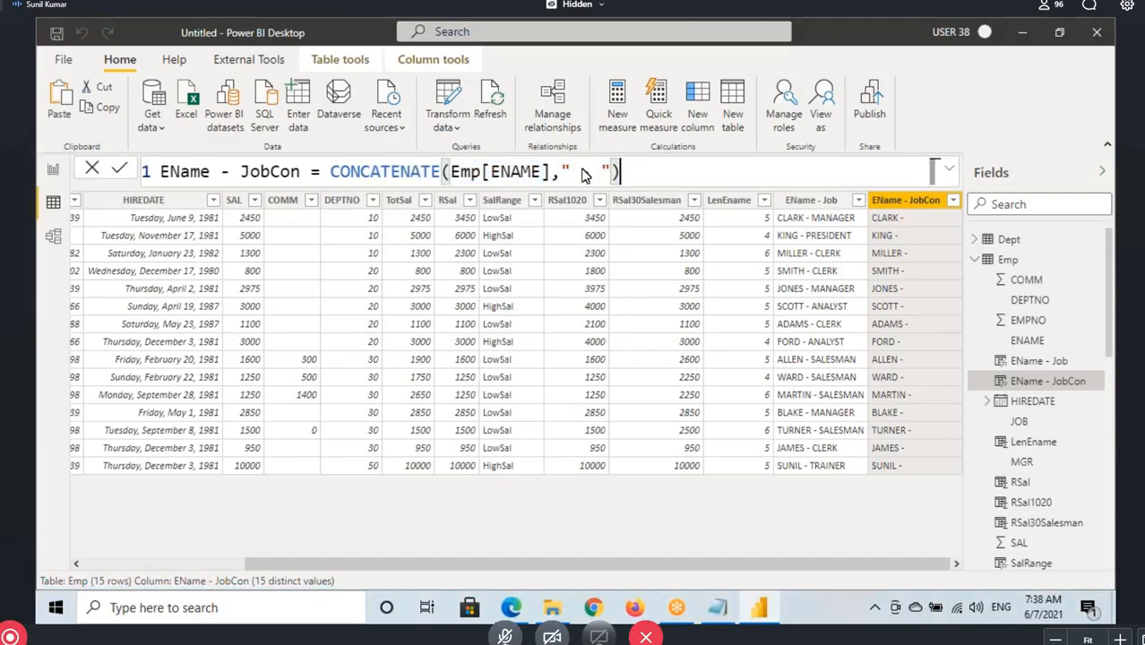
left_click_drag(368, 172, 639, 174)
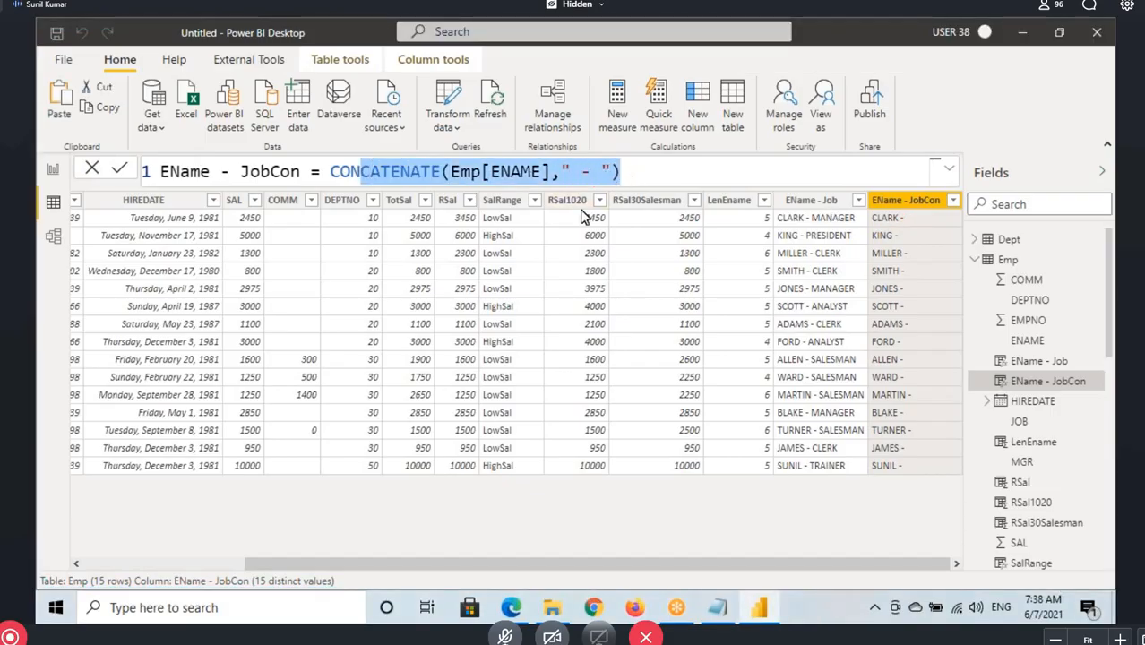
left_click(329, 172)
left_click_drag(330, 172, 626, 167)
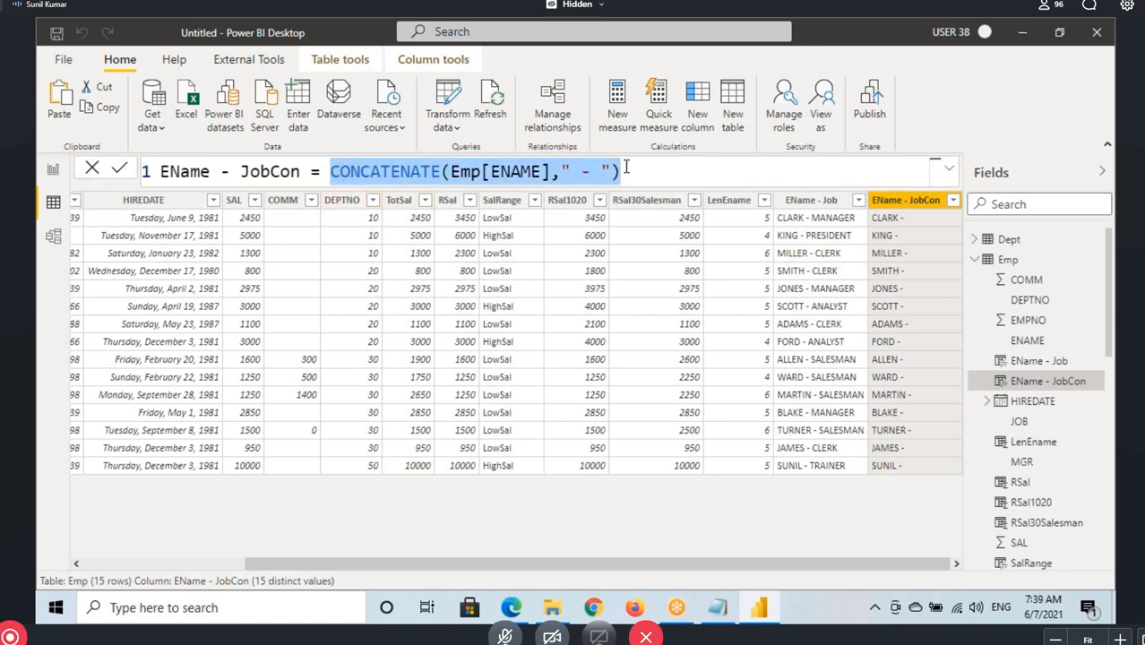
mouse_move(328, 158)
left_mouse_down()
mouse_move(407, 183)
mouse_move(629, 187)
mouse_move(681, 163)
left_mouse_up()
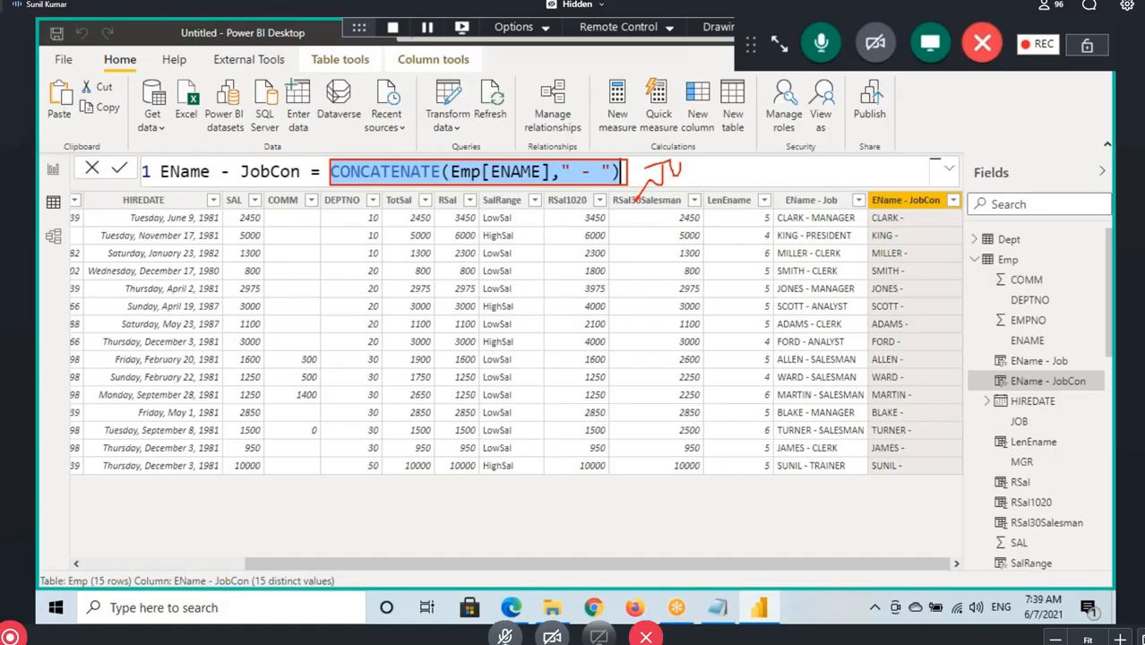
left_click_drag(451, 186, 562, 188)
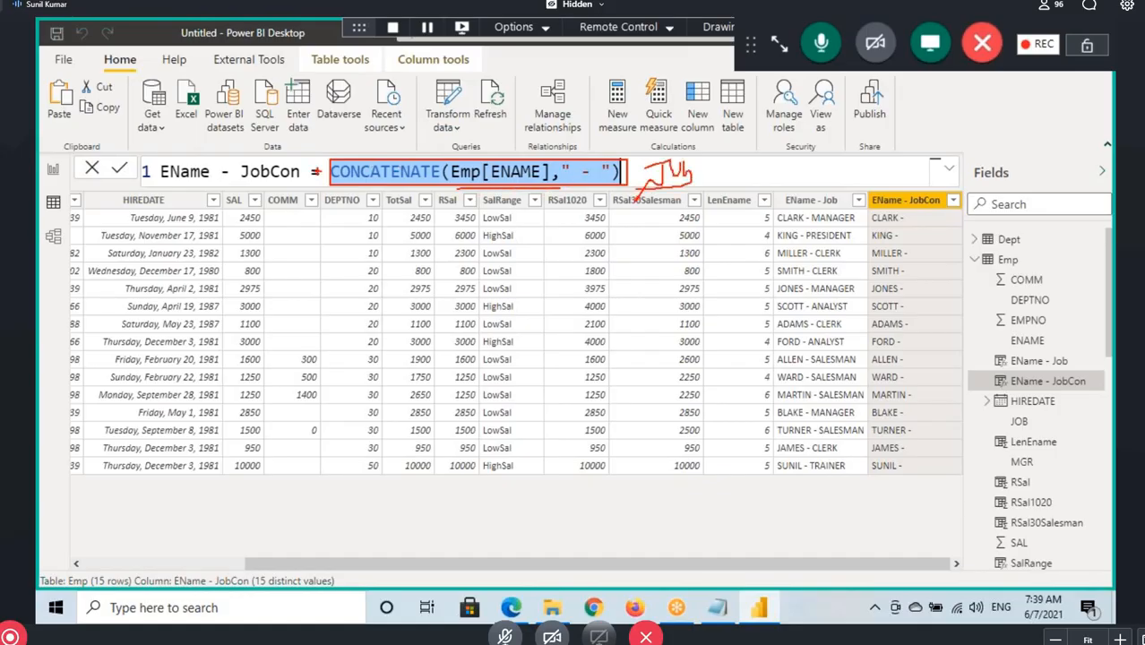
key("Escape")
Wrap the existing expression in an outer CONCATENATE so that it serves as the first argument, followed by a comma
left_click(330, 172)
type("Con")
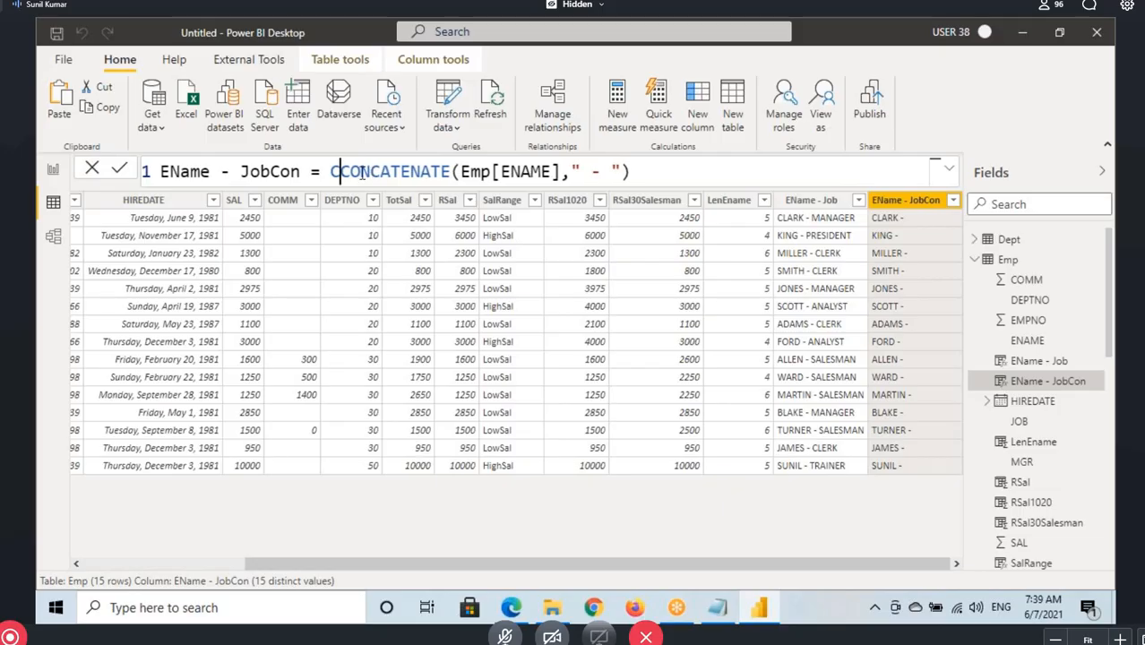
key("Tab")
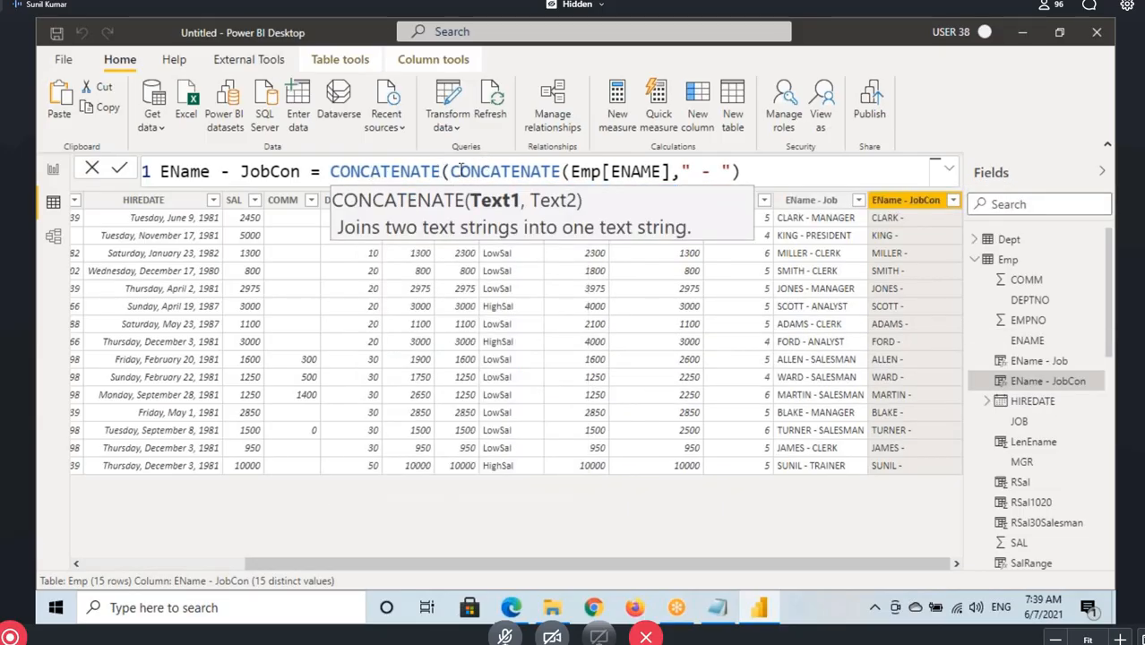
left_click_drag(360, 172, 739, 174)
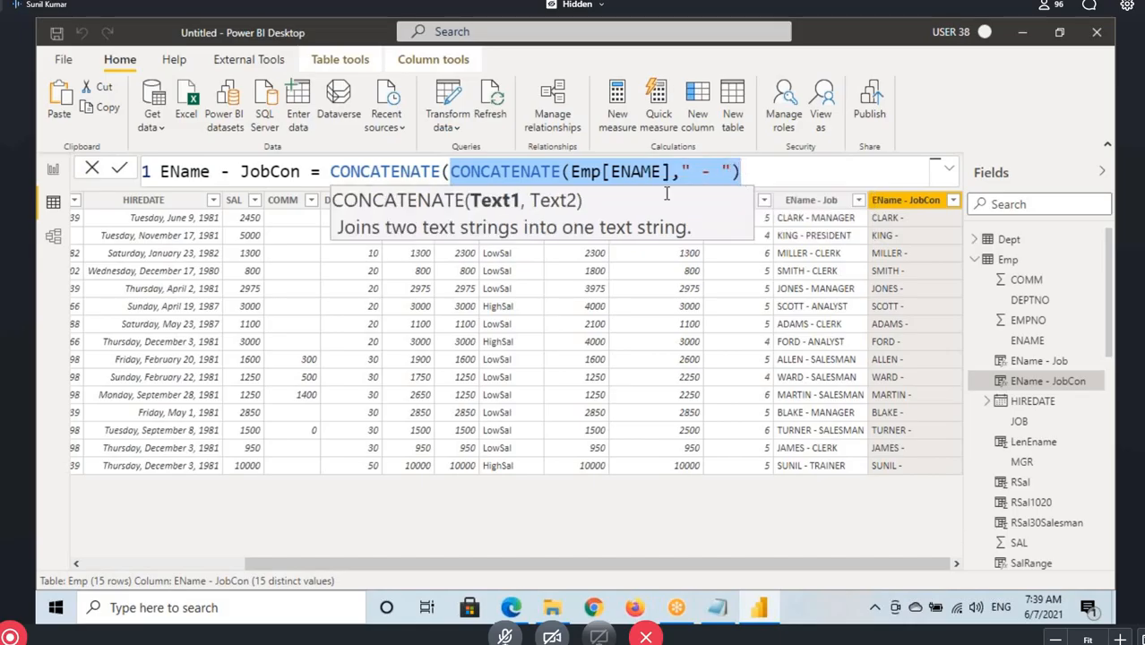
left_click(592, 172)
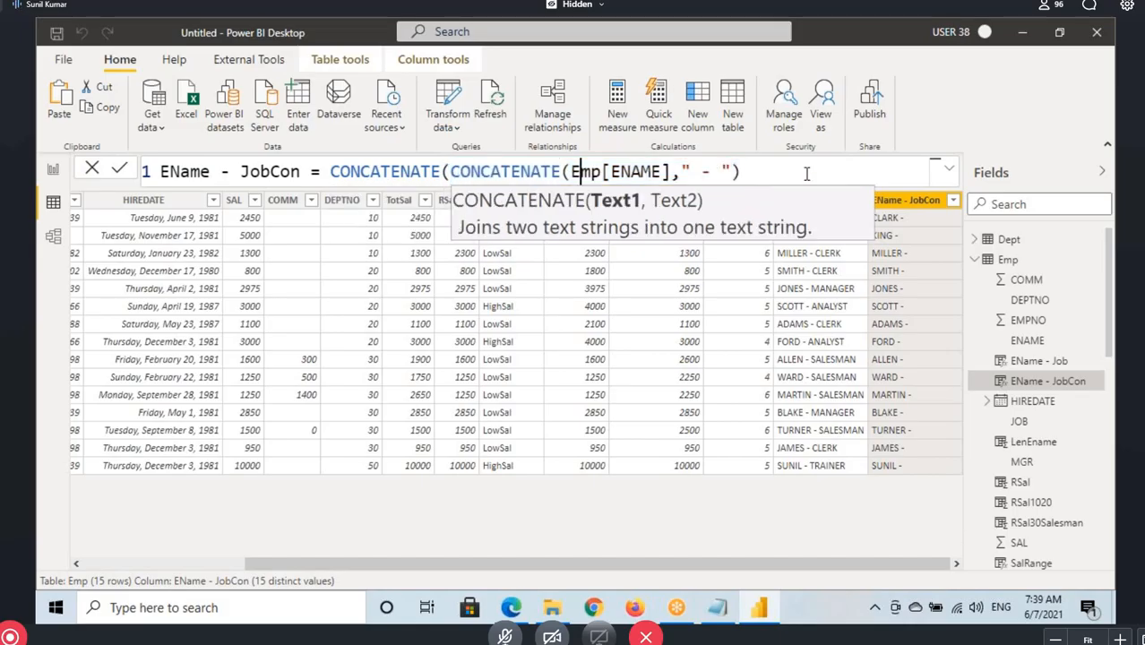
left_click(758, 172)
type(",")
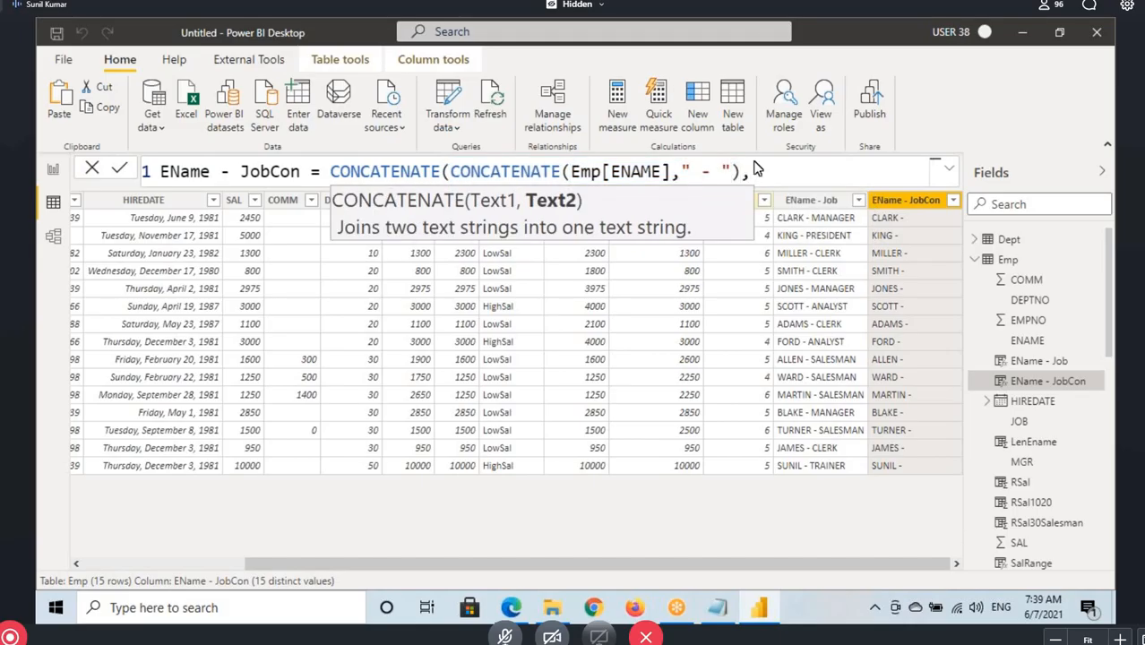
Supply Emp[JOB] as the outer CONCATENATE's second argument, close the formula and commit it
left_click_drag(450, 171, 743, 171)
left_click(781, 169)
type("job")
key("Tab")
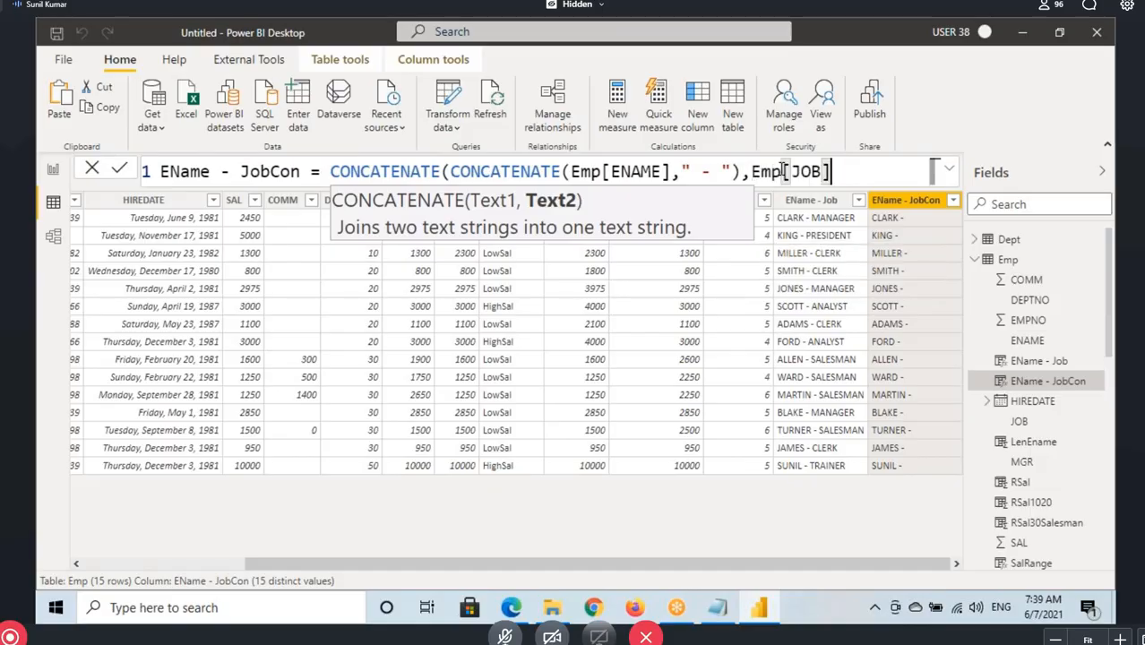
type(")")
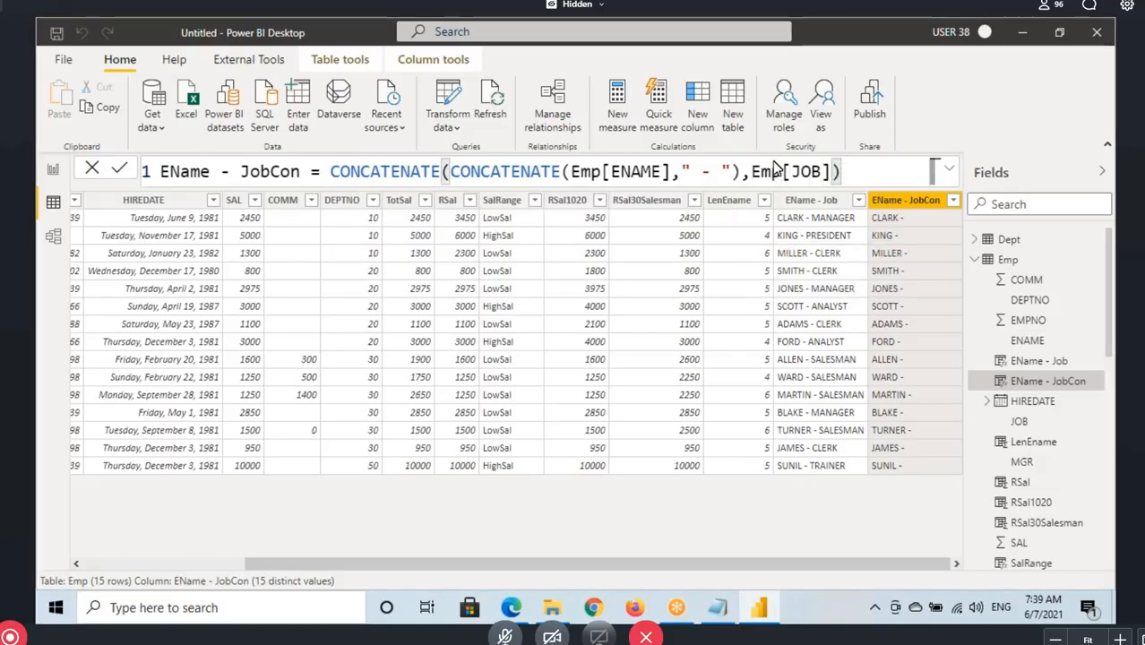
key("Return")
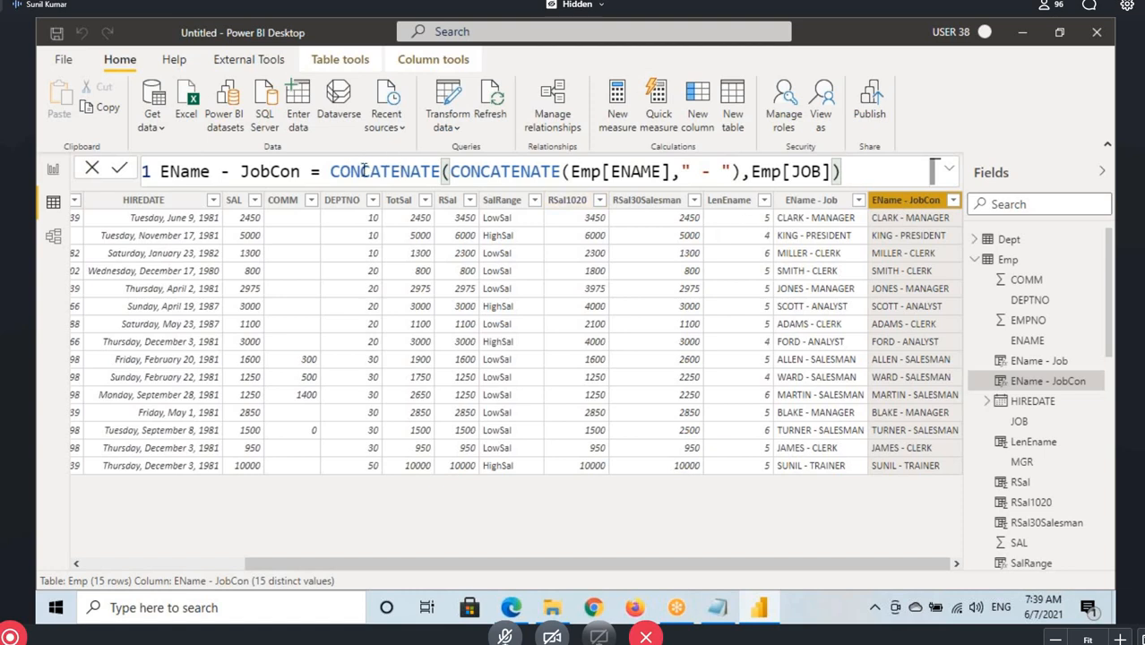
Compare the two nested CONCATENATE calls with the & operators in the EName - Job column's formula
double_click(369, 171)
double_click(484, 171)
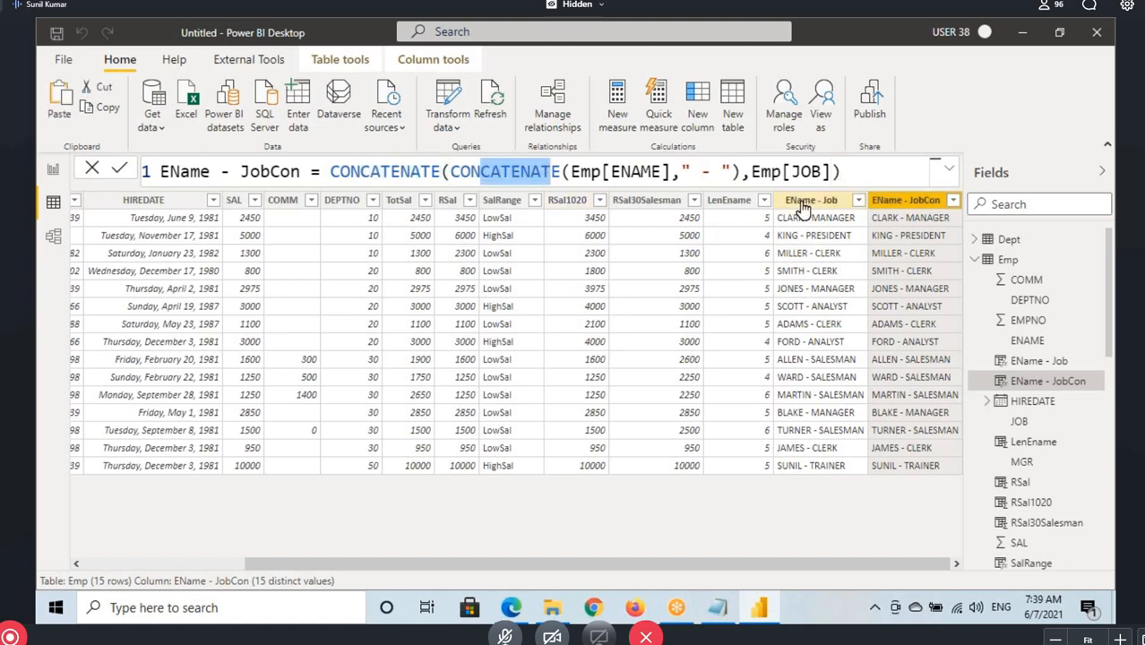
left_click(811, 199)
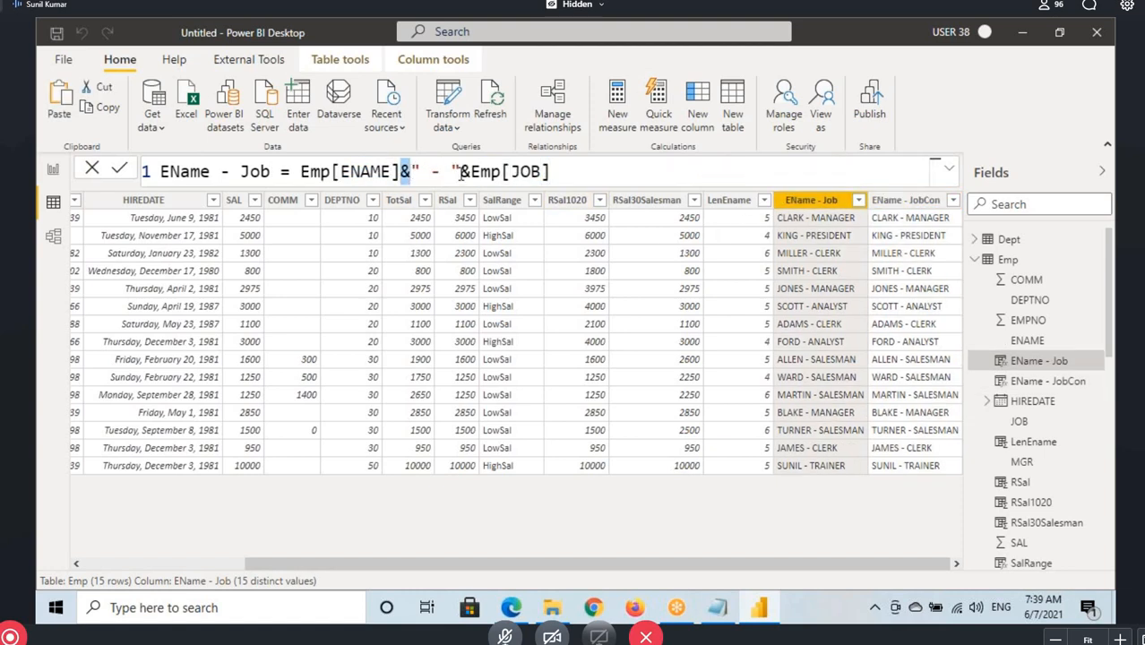
left_click_drag(460, 172, 470, 172)
left_click(548, 172)
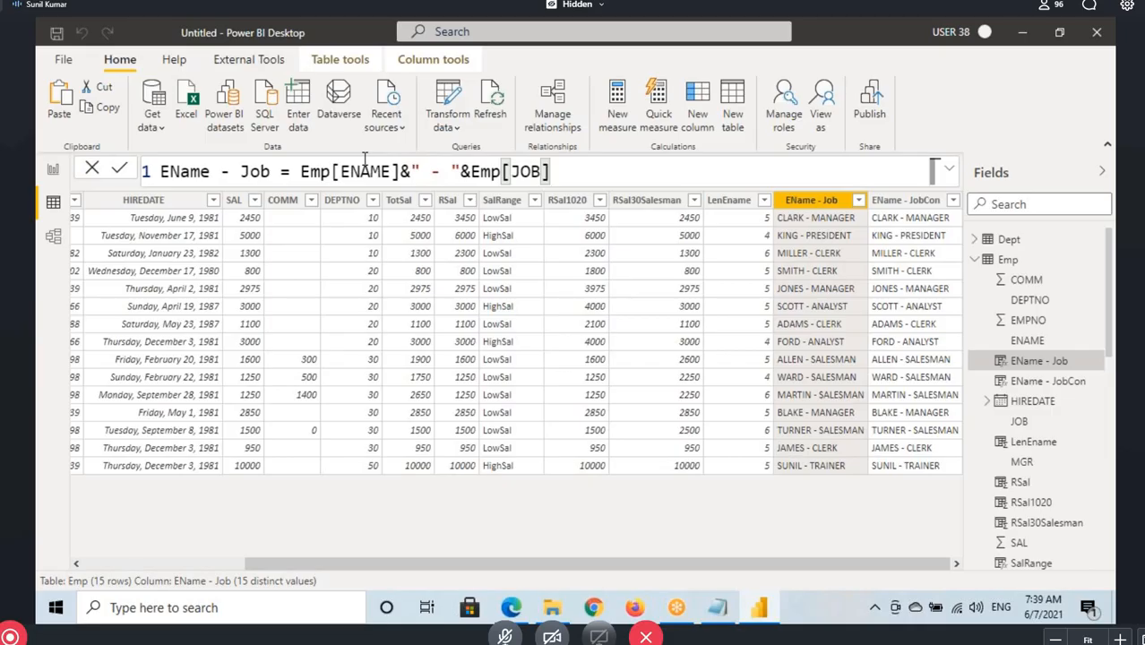
left_click(481, 177)
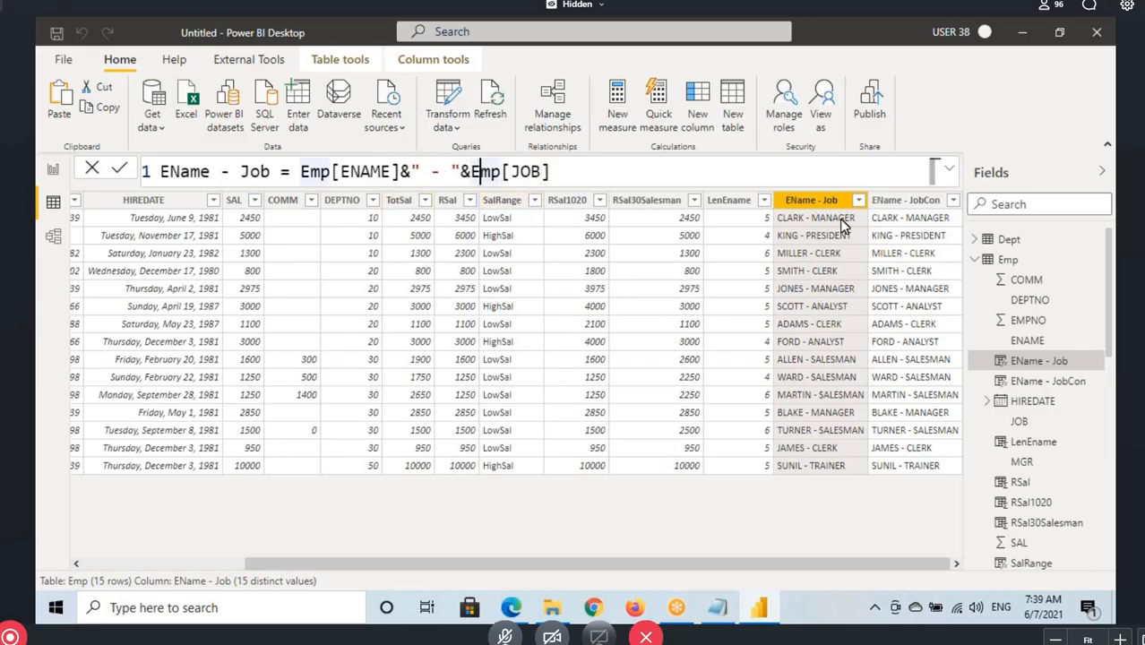
Switch to the Notepad notes and examine the LEFT function section, highlighting its heading
left_click(728, 611)
scroll(365, 405, "down", 1)
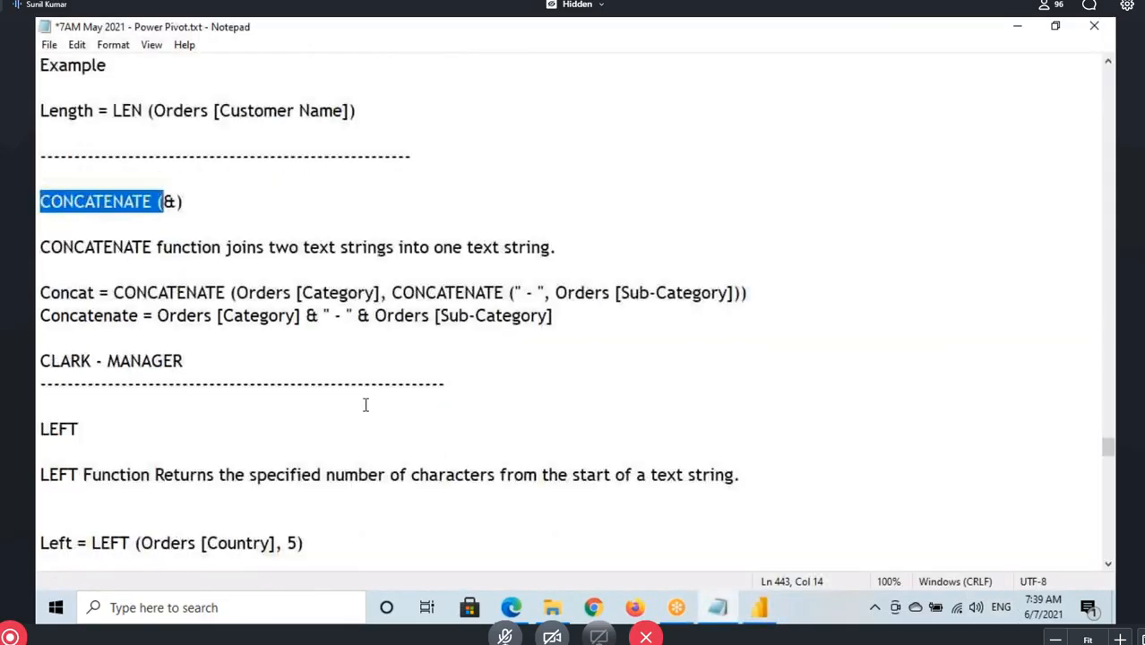
scroll(366, 405, "down", 1)
left_click_drag(38, 363, 104, 367)
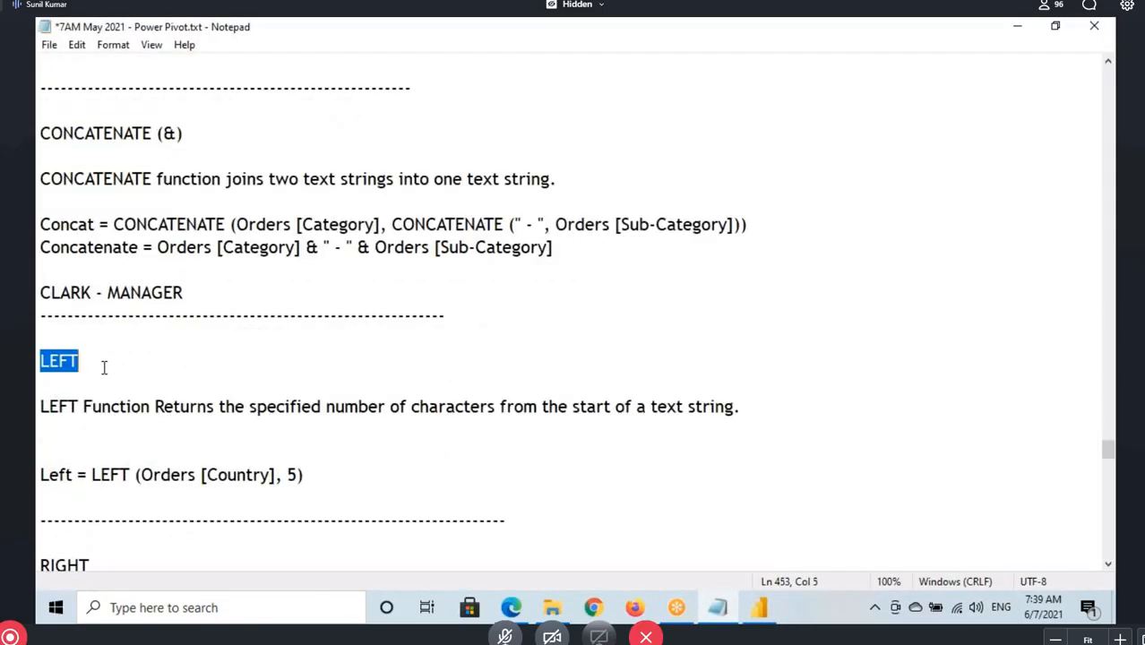
scroll(103, 358, "down", 2)
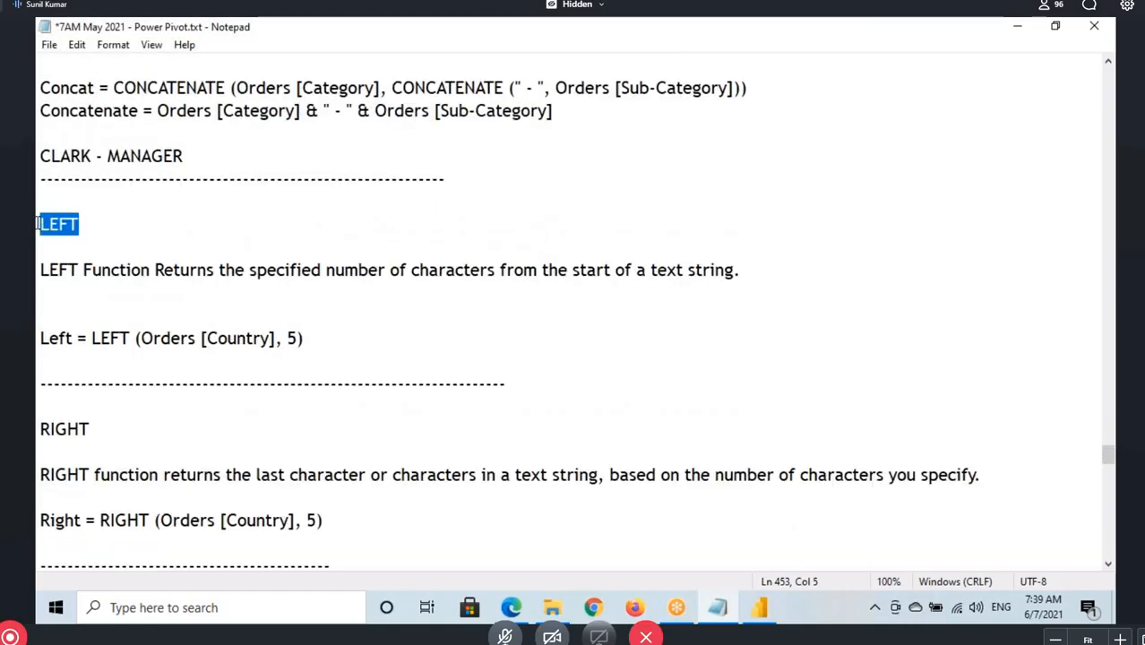
left_click_drag(39, 223, 95, 223)
left_click_drag(38, 223, 89, 224)
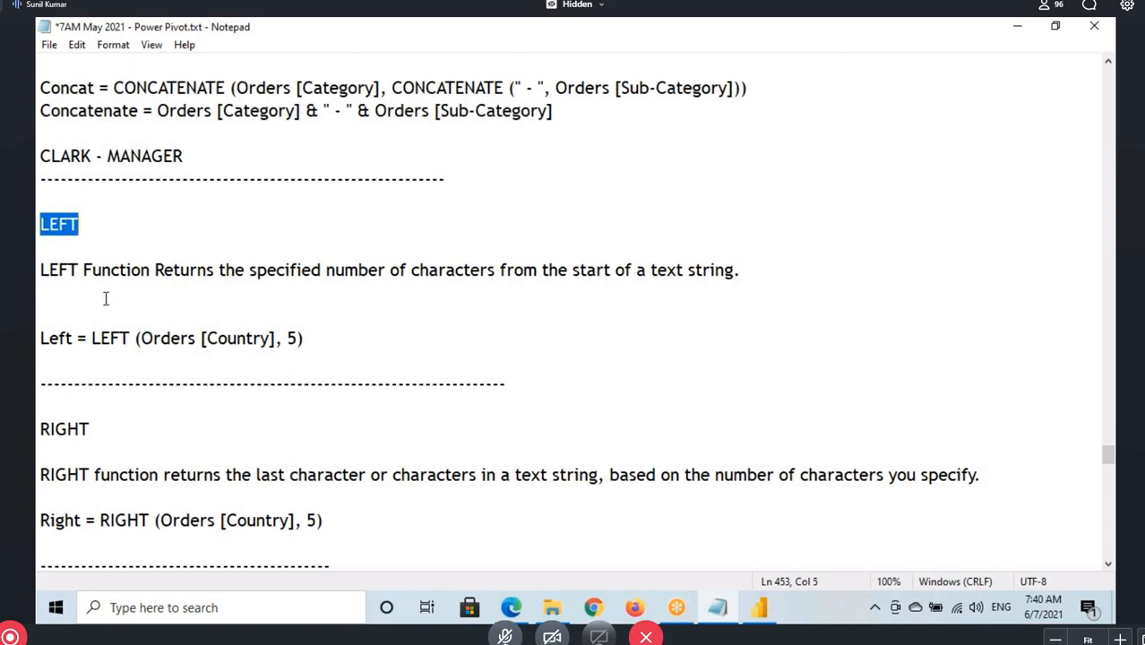
Switch back to Power BI Desktop and add a calculated column named First4Char to the Emp table
left_click(761, 610)
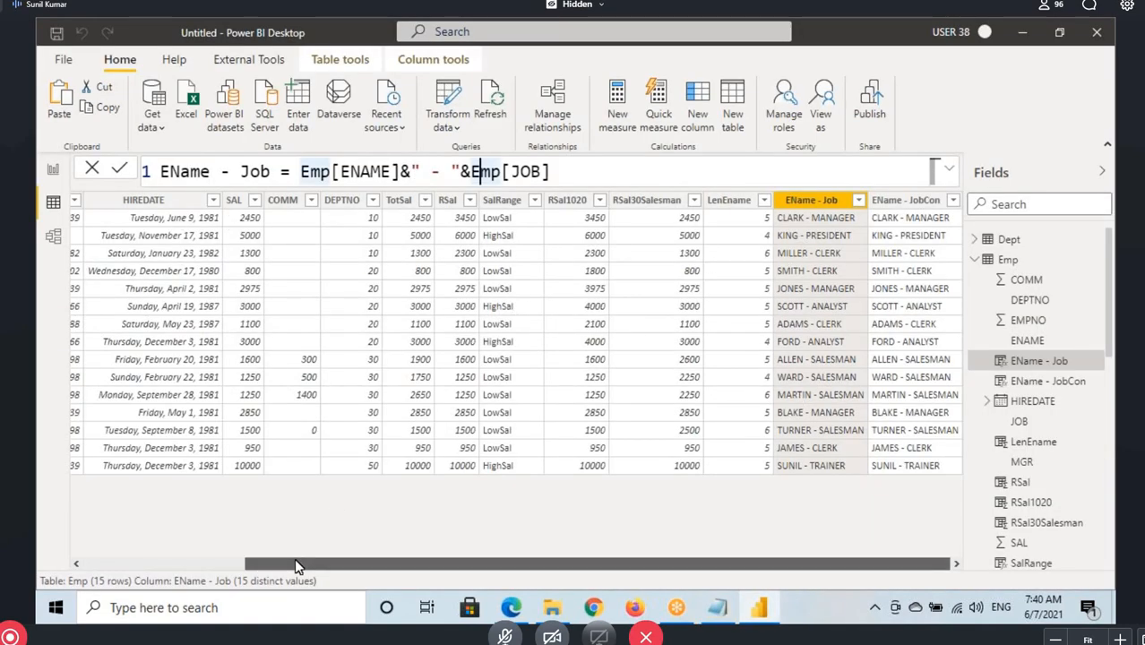
left_click_drag(284, 558, 117, 558)
left_click(205, 200)
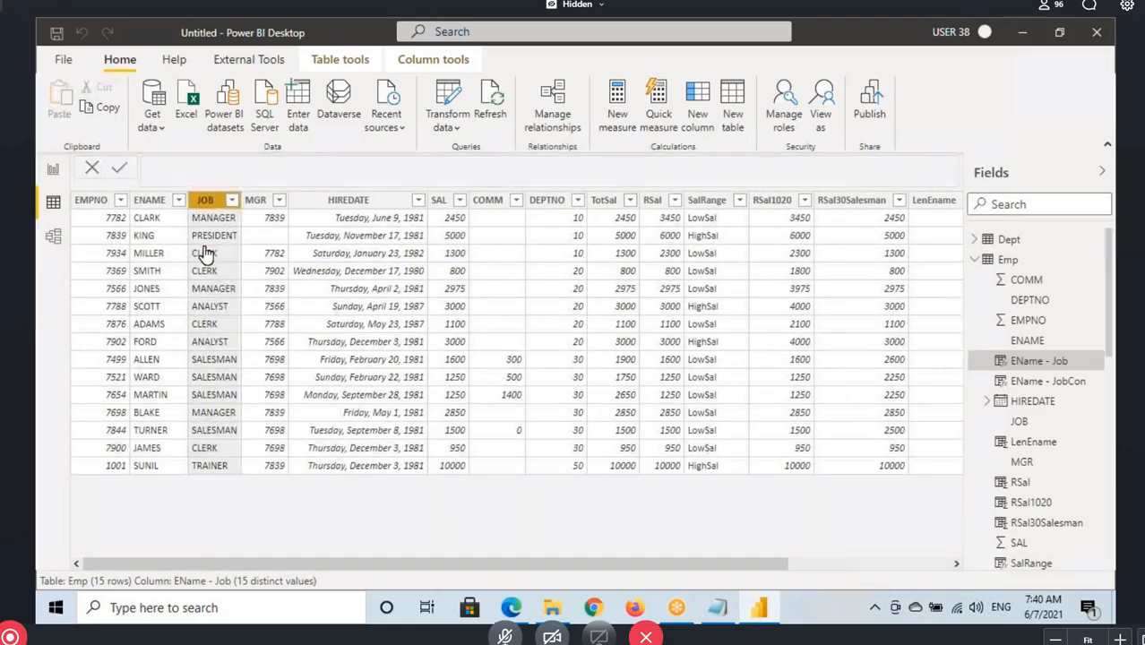
left_click(149, 199)
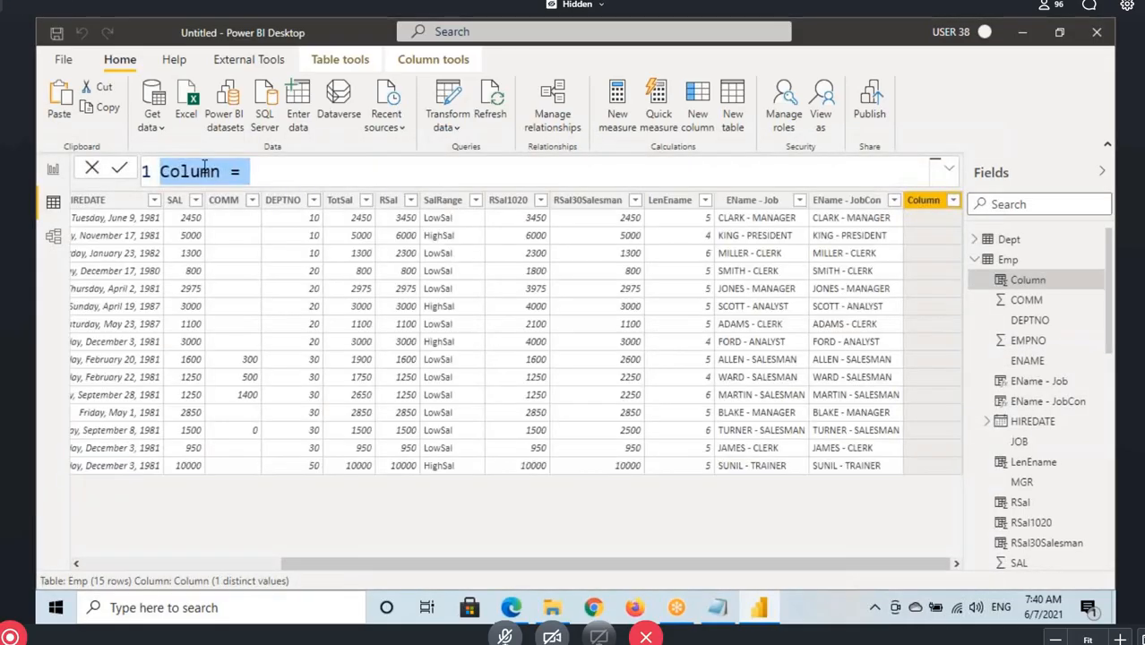
type("First")
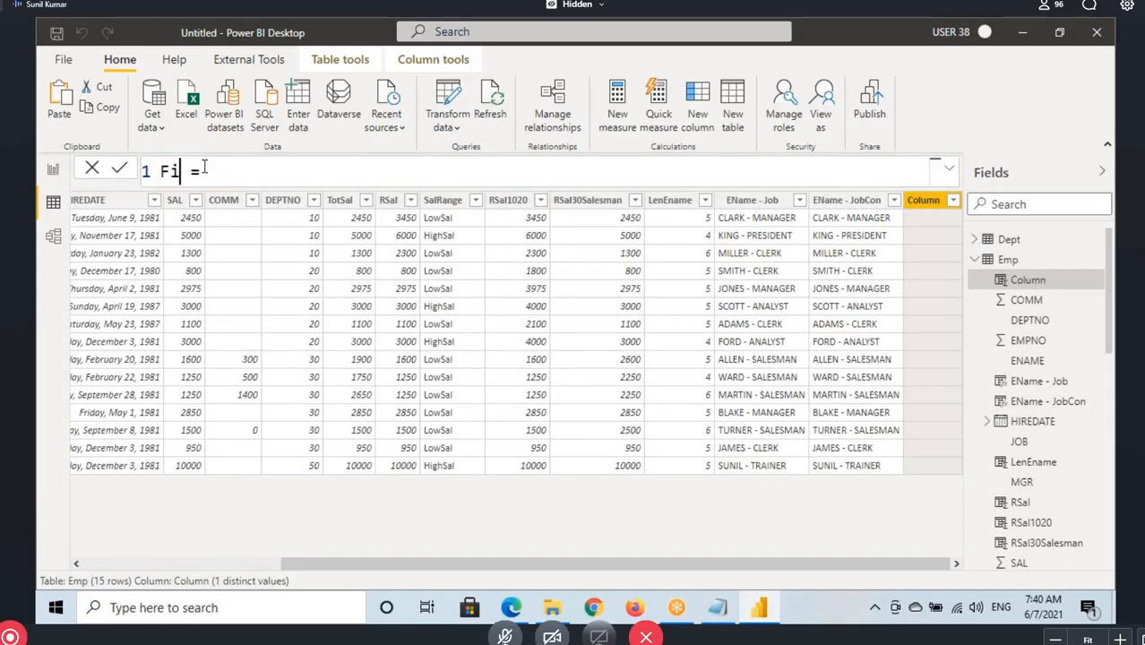
type("4Char")
Begin the First4Char formula with the LEFT function and supply Emp[ENAME] as its text argument
left_click(334, 174)
type("left(")
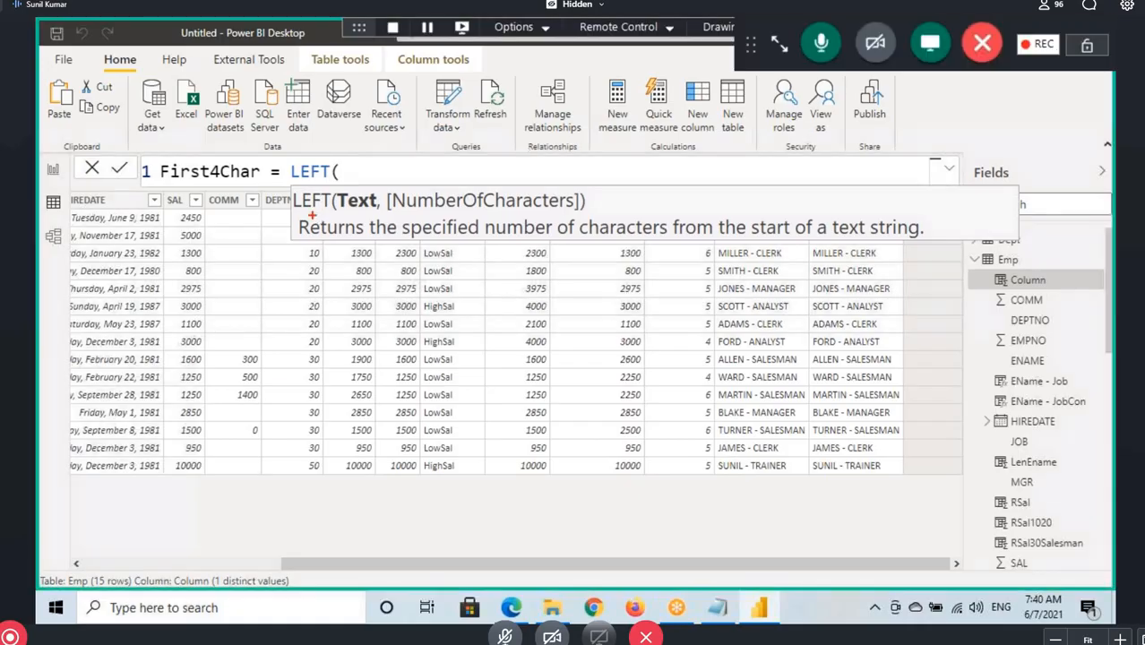
left_click_drag(294, 210, 374, 208)
mouse_move(359, 167)
left_mouse_down()
mouse_move(362, 190)
mouse_move(368, 179)
left_mouse_up()
left_click_drag(335, 215, 363, 213)
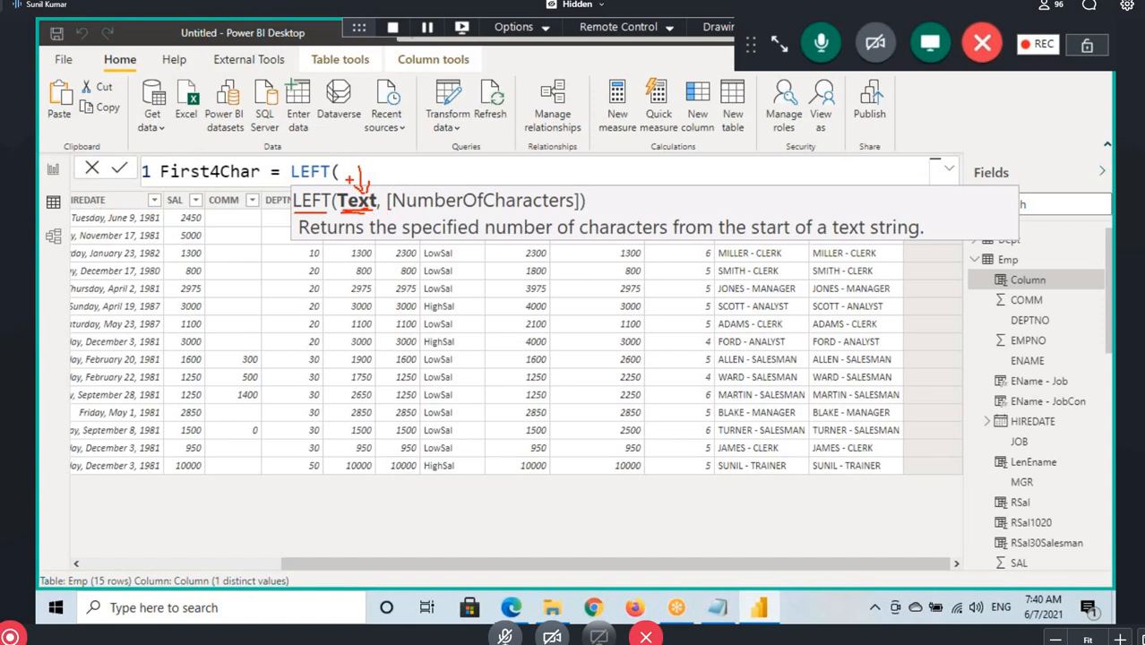
key("Escape")
type("Emp[ENAME]")
key("Tab")
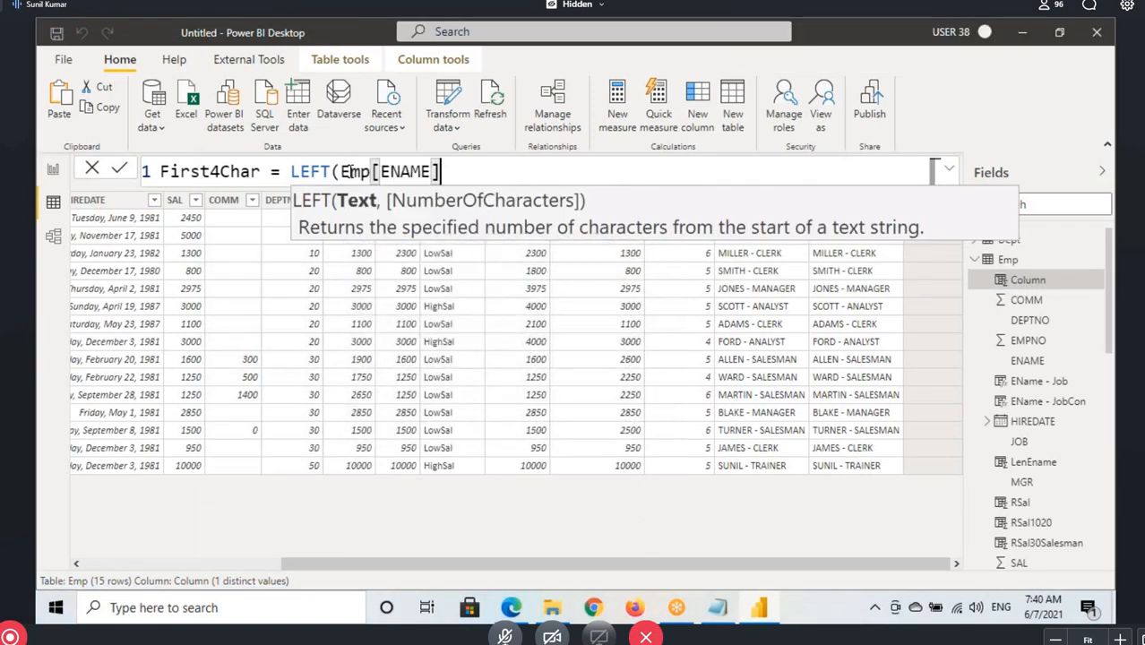
Mark up LEFT's NumberOfCharacters argument and supply 4 as its value
type(",")
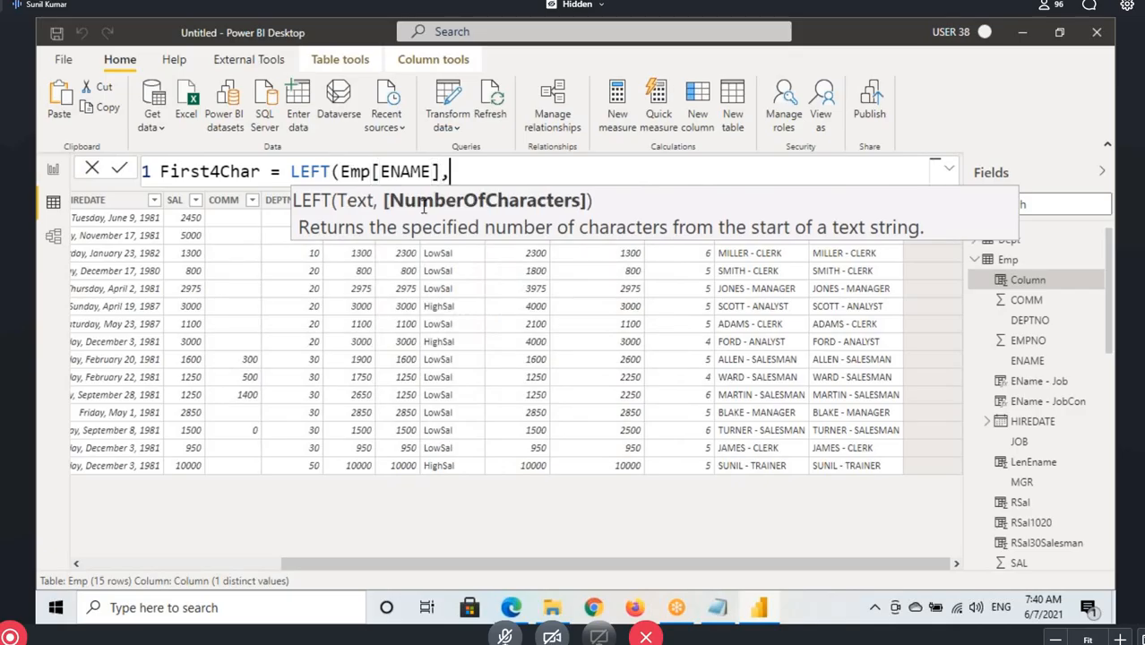
type("4")
key("BackSpace")
key("ctrl+2")
left_click_drag(342, 211, 589, 212)
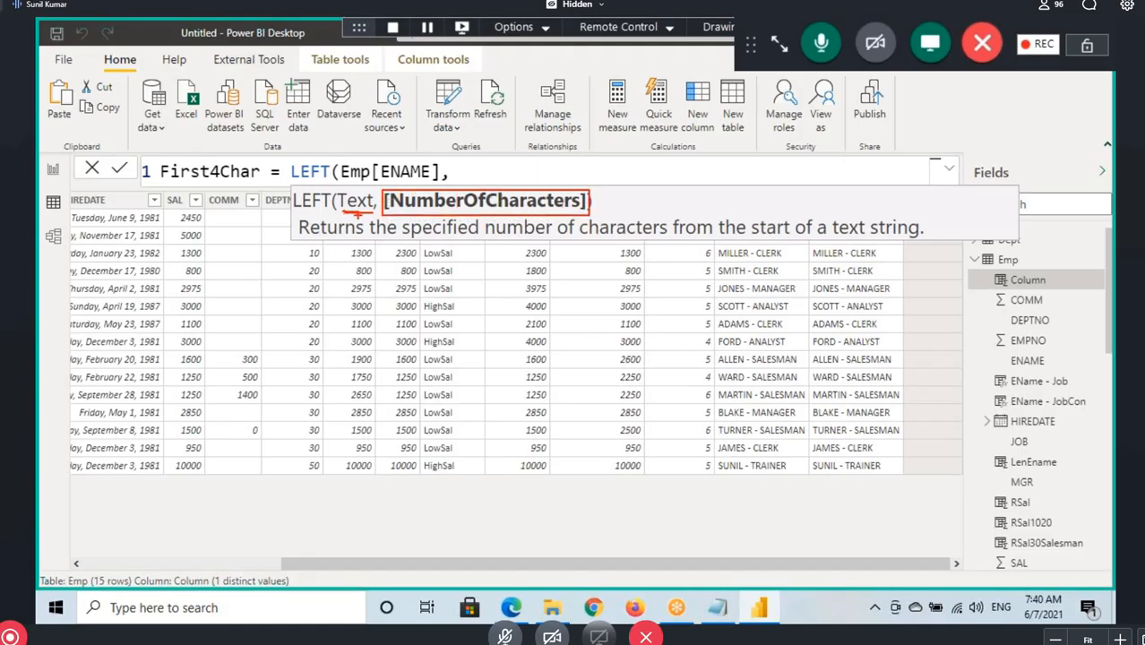
left_click_drag(357, 217, 345, 253)
left_click_drag(470, 159, 469, 172)
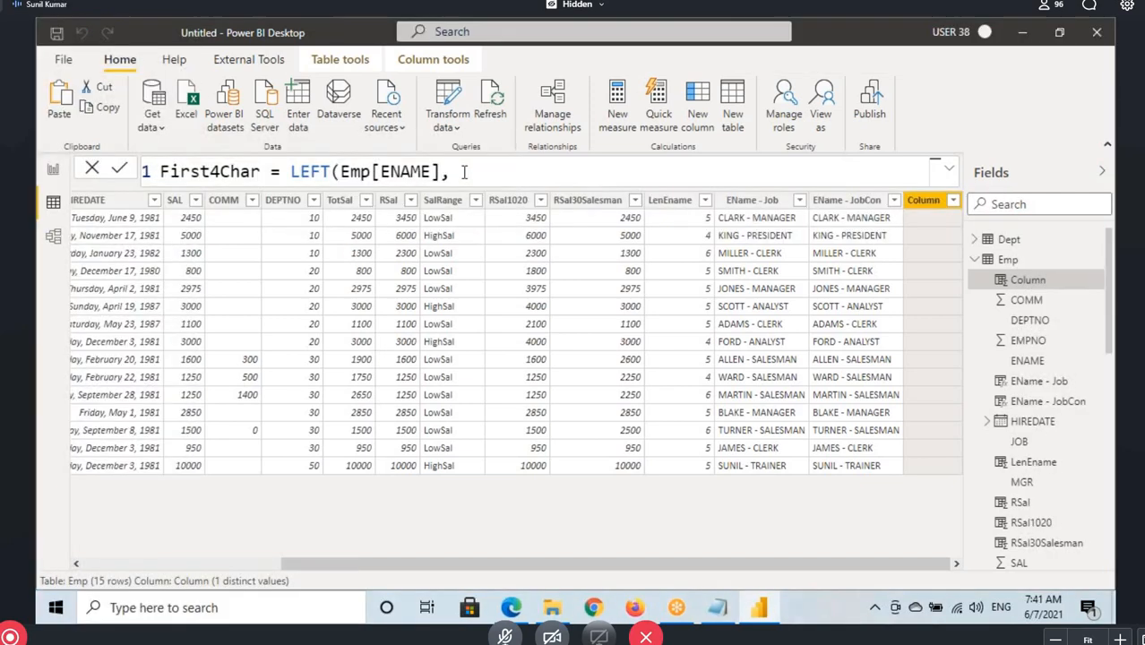
key("BackSpace")
type("4")
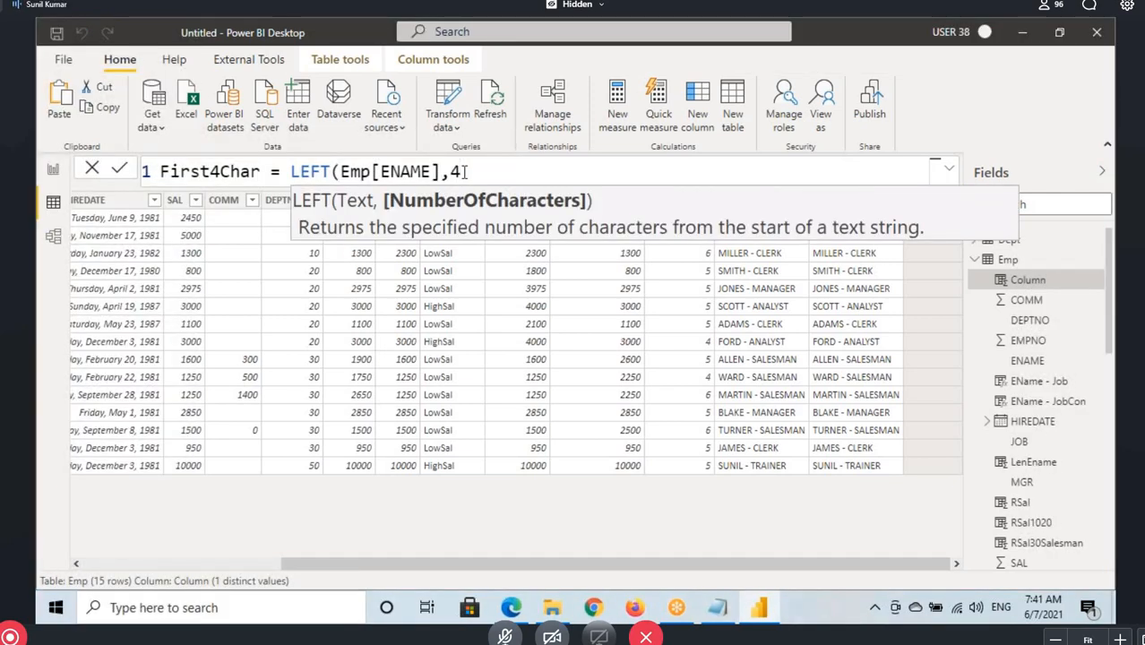
type(")")
Underline the key words of LEFT's description, close the First4Char formula's parenthesis and commit it
key("BackSpace")
left_click_drag(490, 236, 571, 245)
left_click_drag(719, 237, 922, 233)
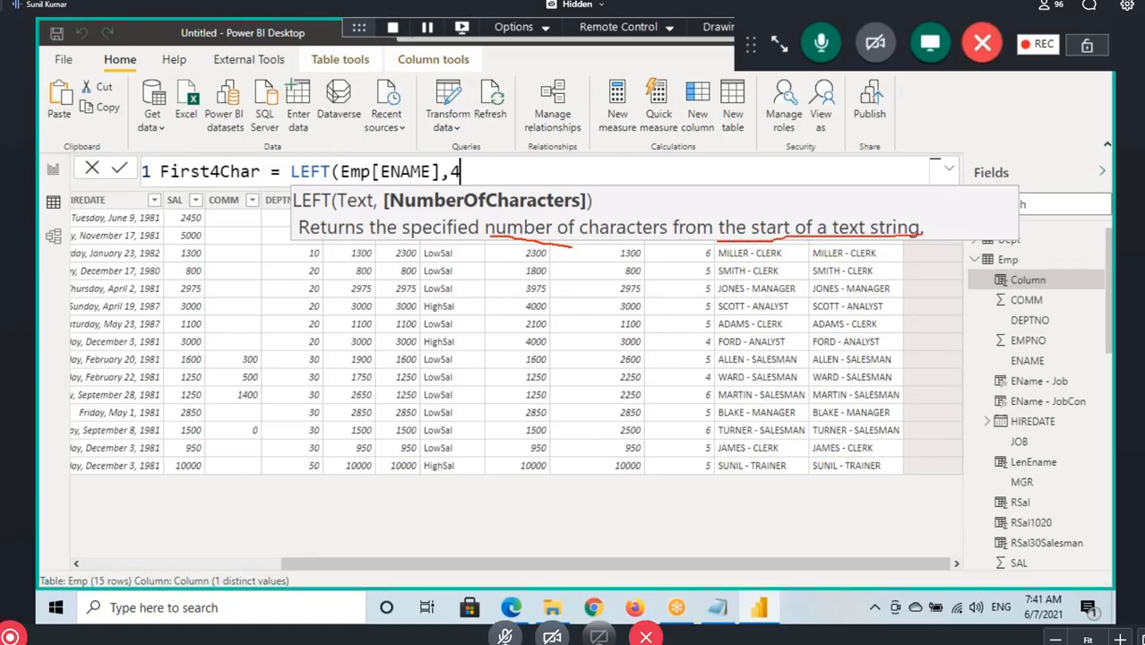
left_click_drag(361, 182, 422, 184)
key("Escape")
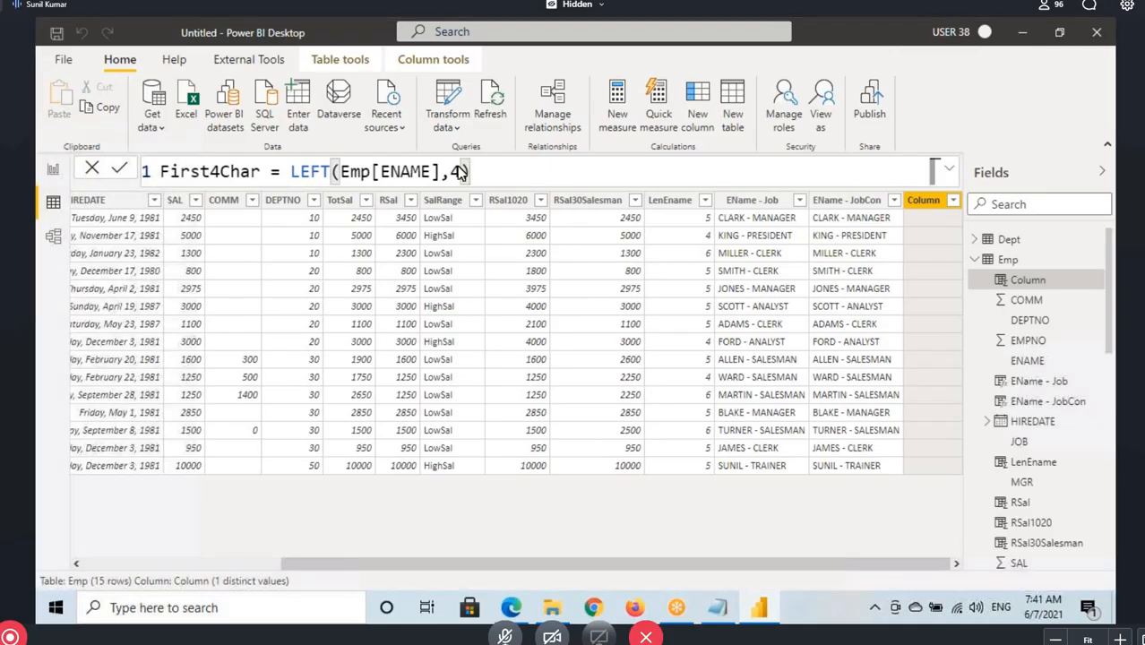
type(")")
key("Return")
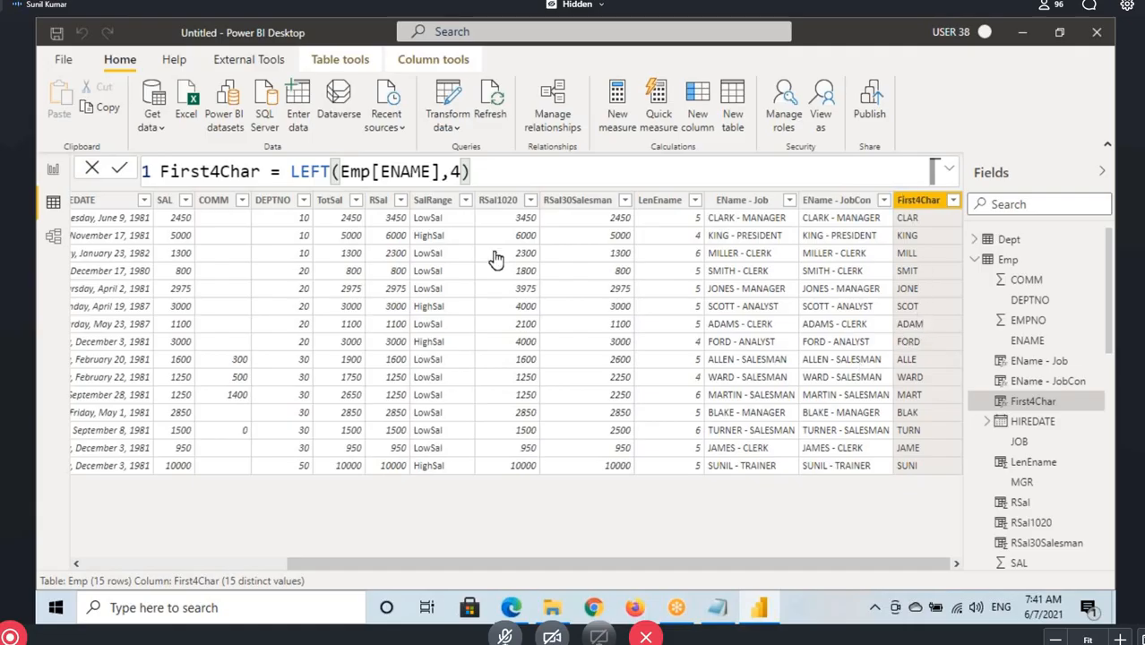
Delete the character count and closing parenthesis from the First4Char formula, and box the bracketed NumberOfCharacters argument
left_click(377, 171)
left_click(496, 169)
key("BackSpace")
key("BackSpace")
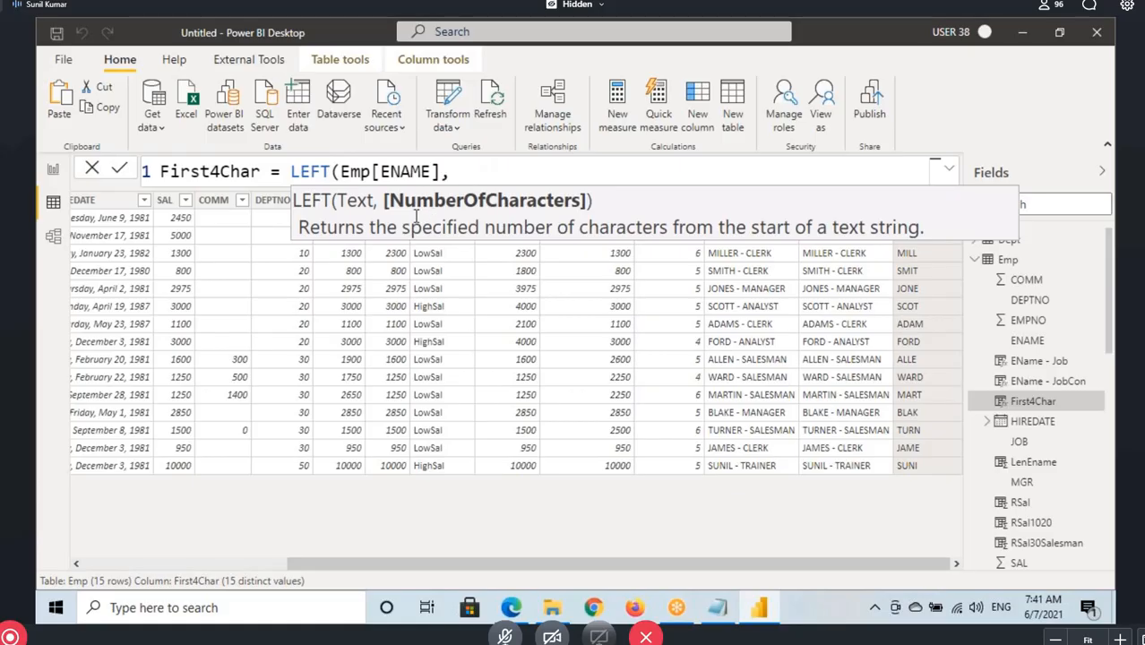
left_click_drag(379, 188, 595, 213)
left_click_drag(536, 184, 580, 151)
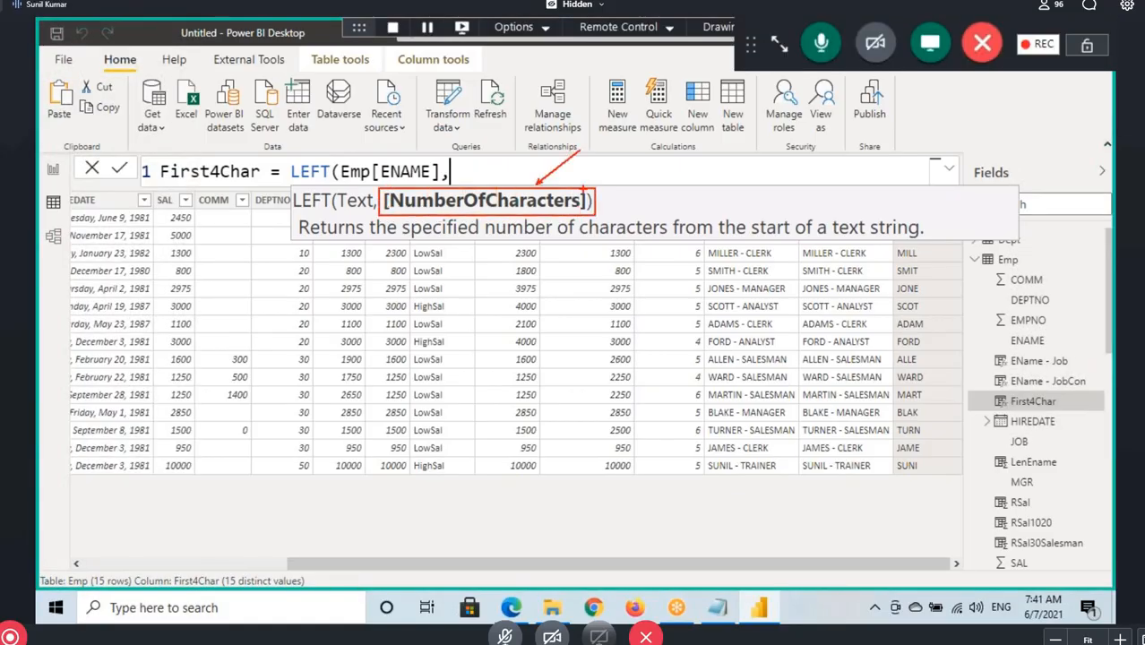
key("Escape")
Switch to the Notepad notes and add the line "The Augments in Square Brackets" below the LEFT example
left_click(708, 609)
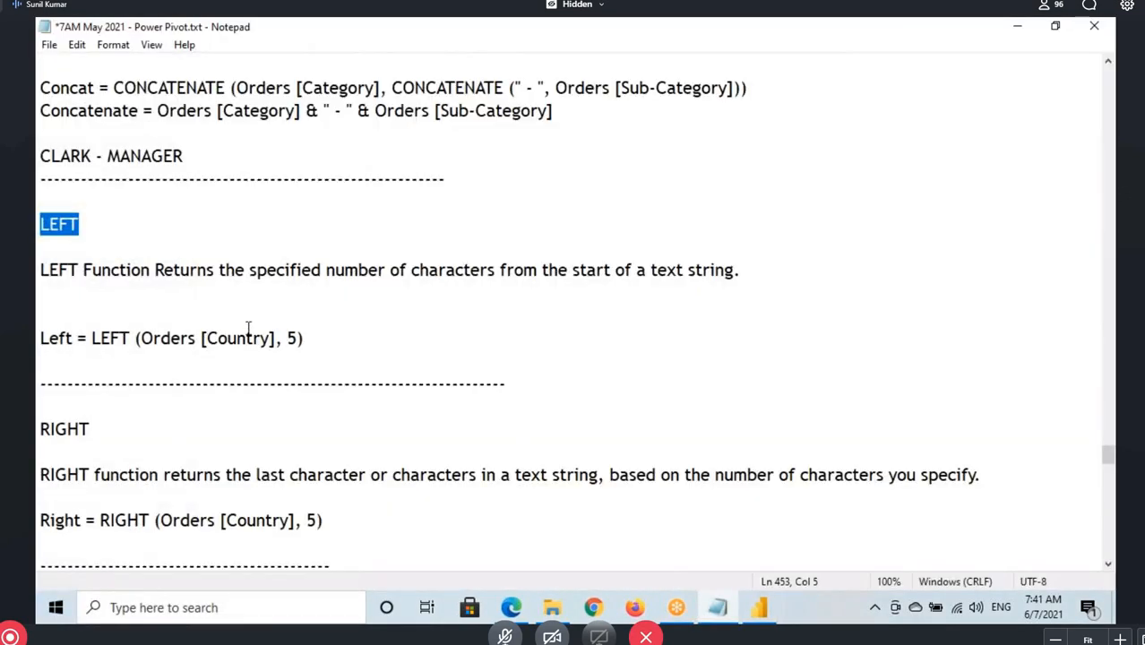
left_click(394, 339)
key("Return")
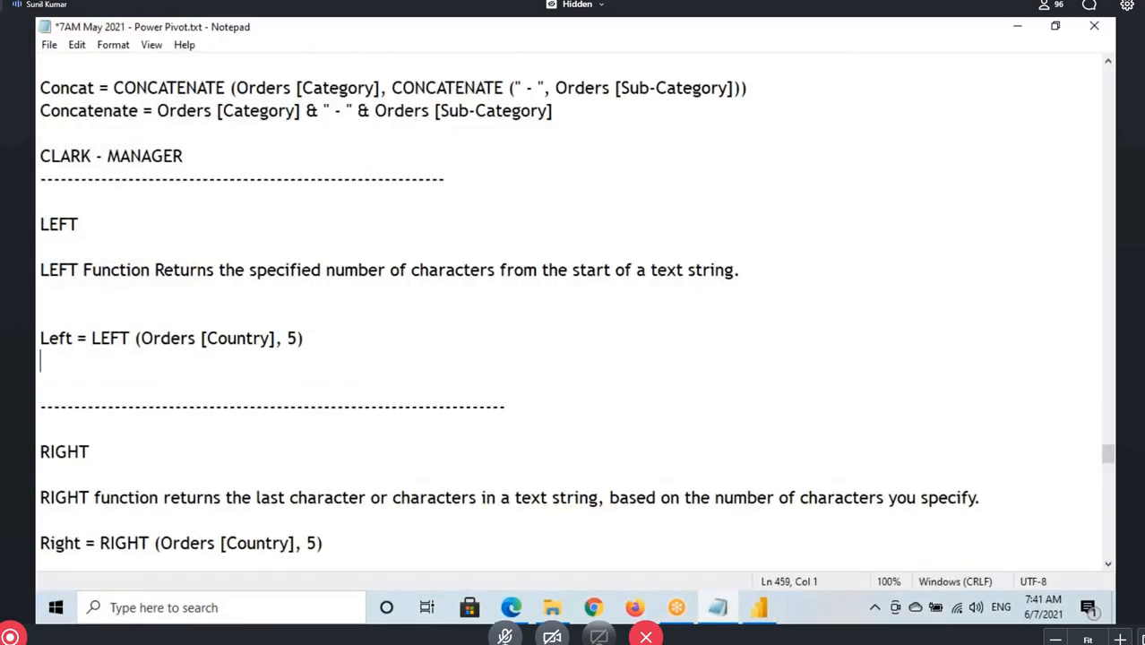
key("Return")
type("The Ar")
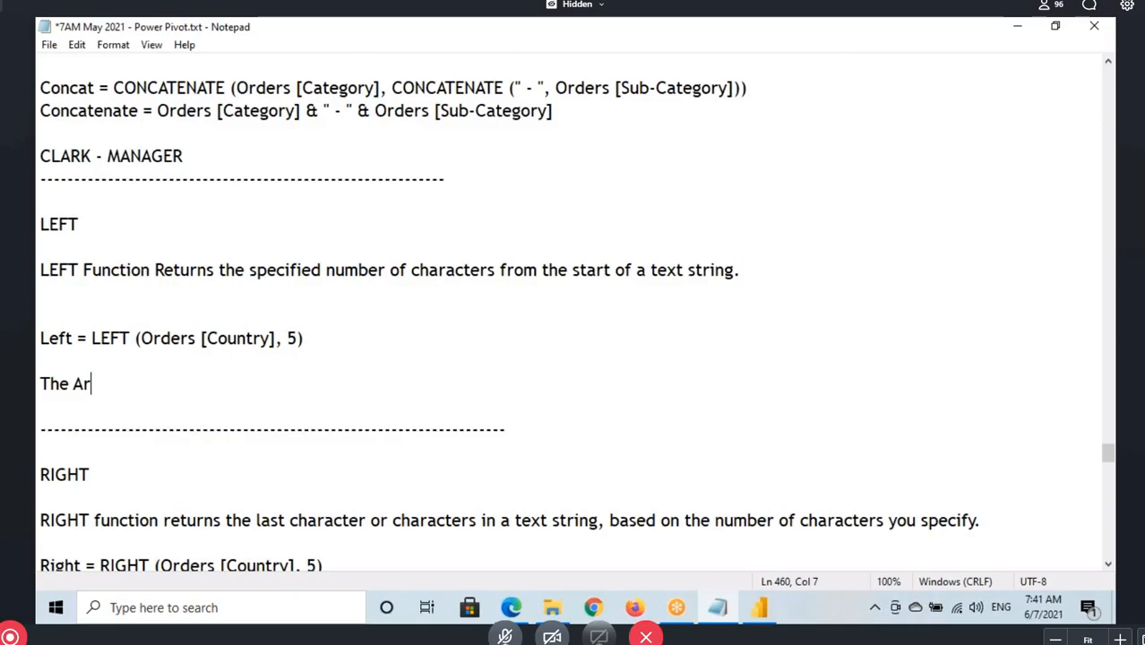
key("BackSpace")
type("ugments ")
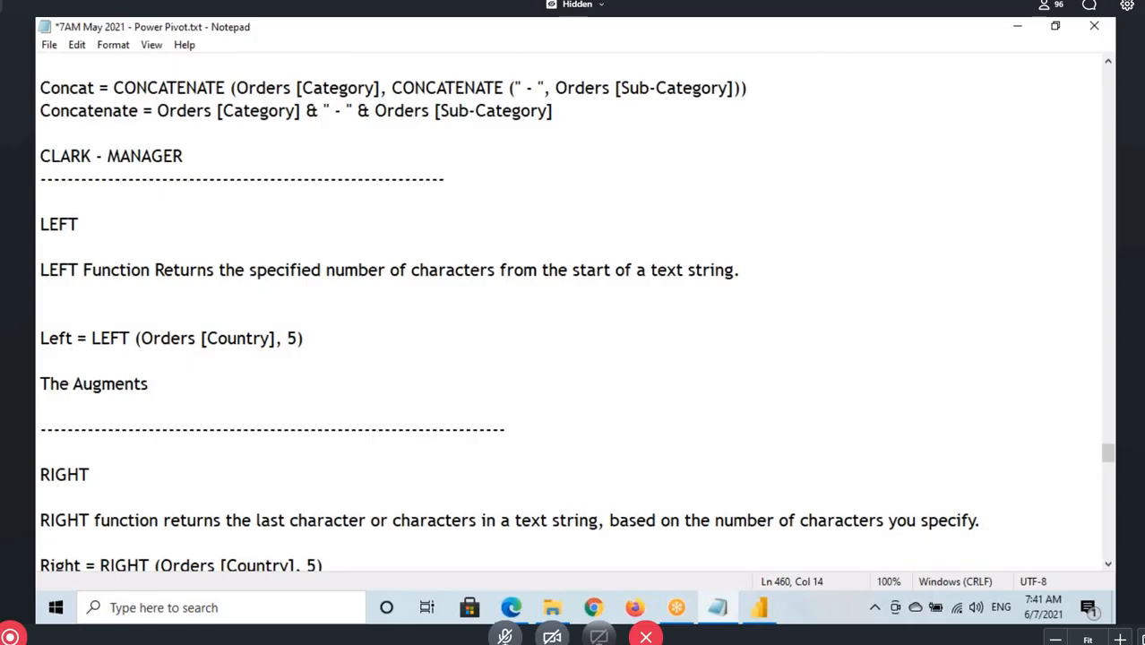
type("in Suare")
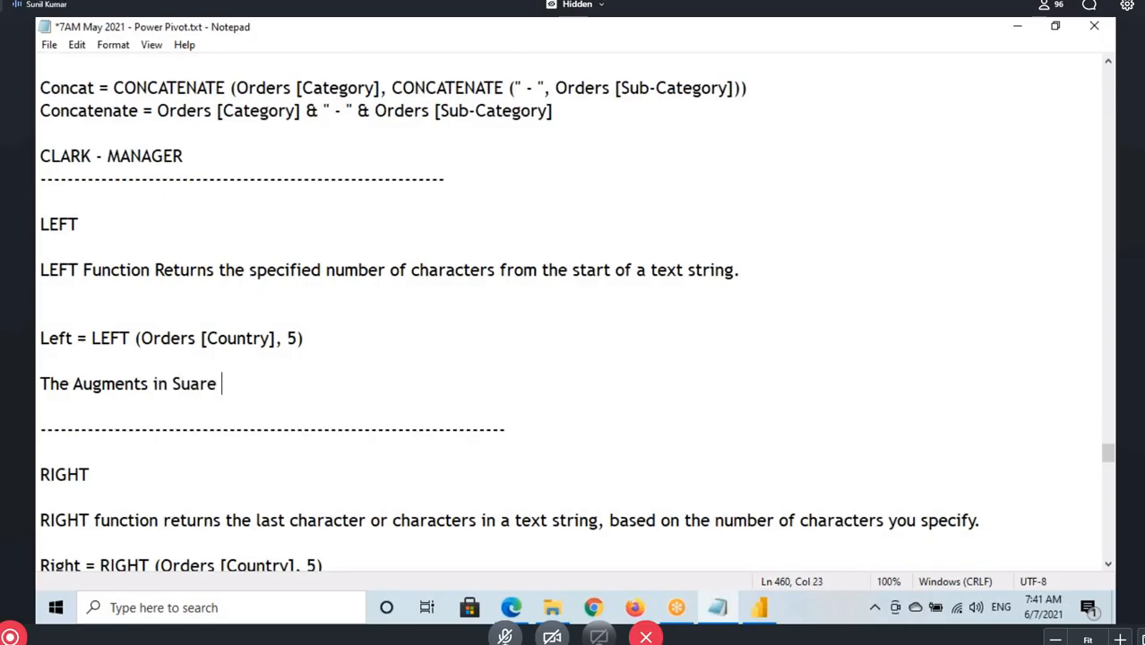
key("BackSpace")
key("BackSpace")
key("BackSpace")
key("BackSpace")
key("BackSpace")
type("qua")
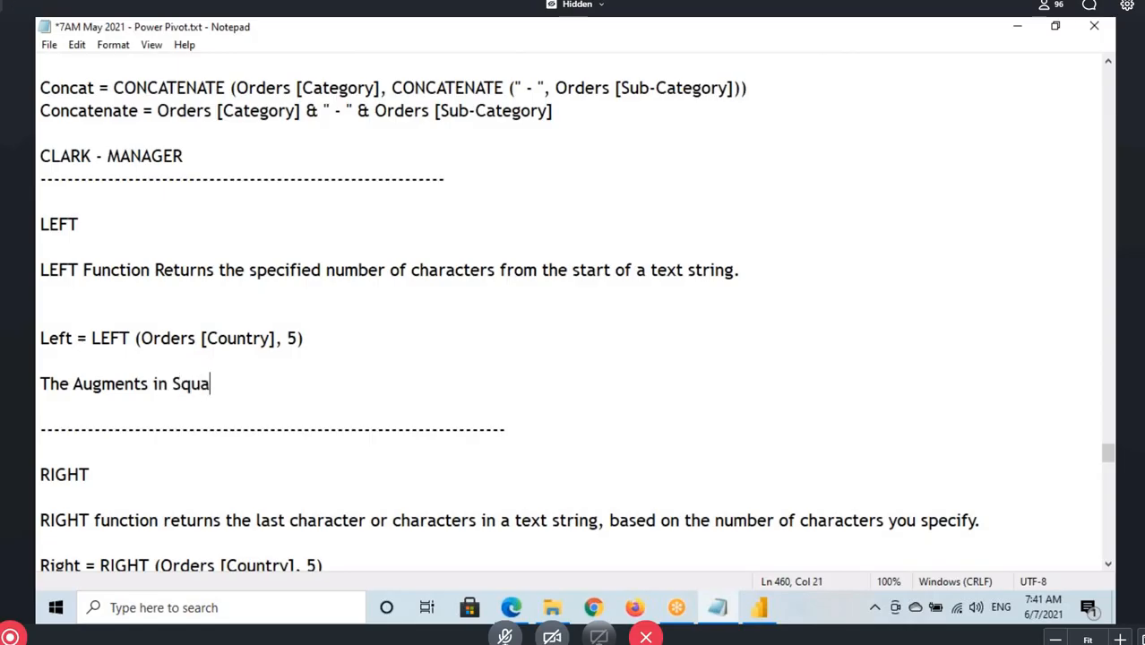
type("re Brack")
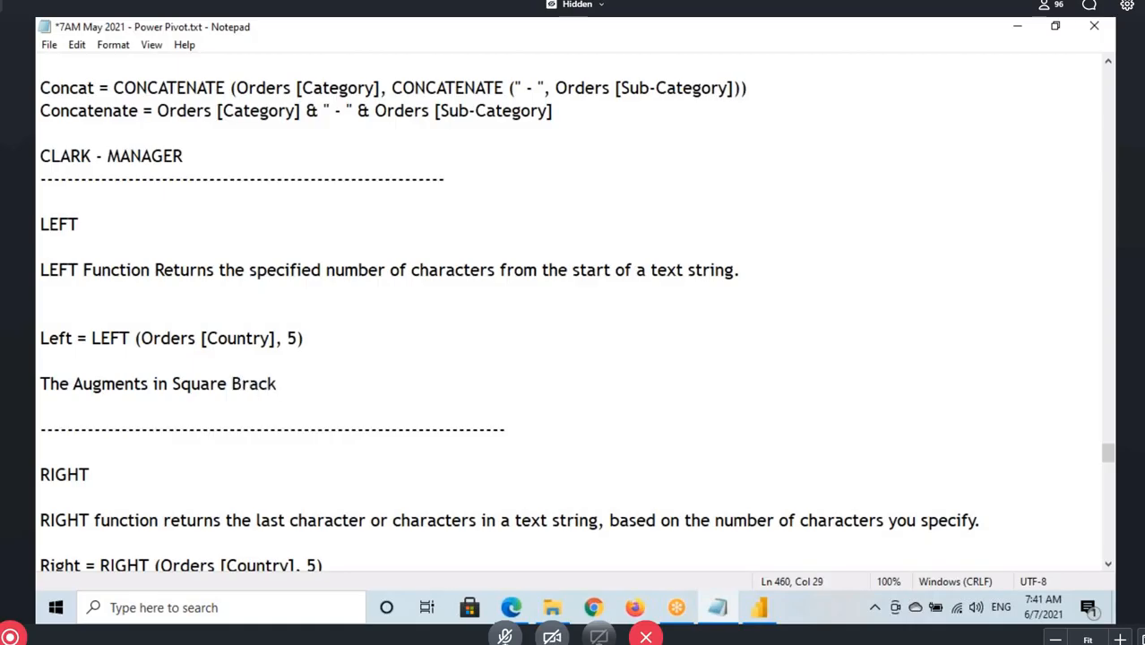
type("ets")
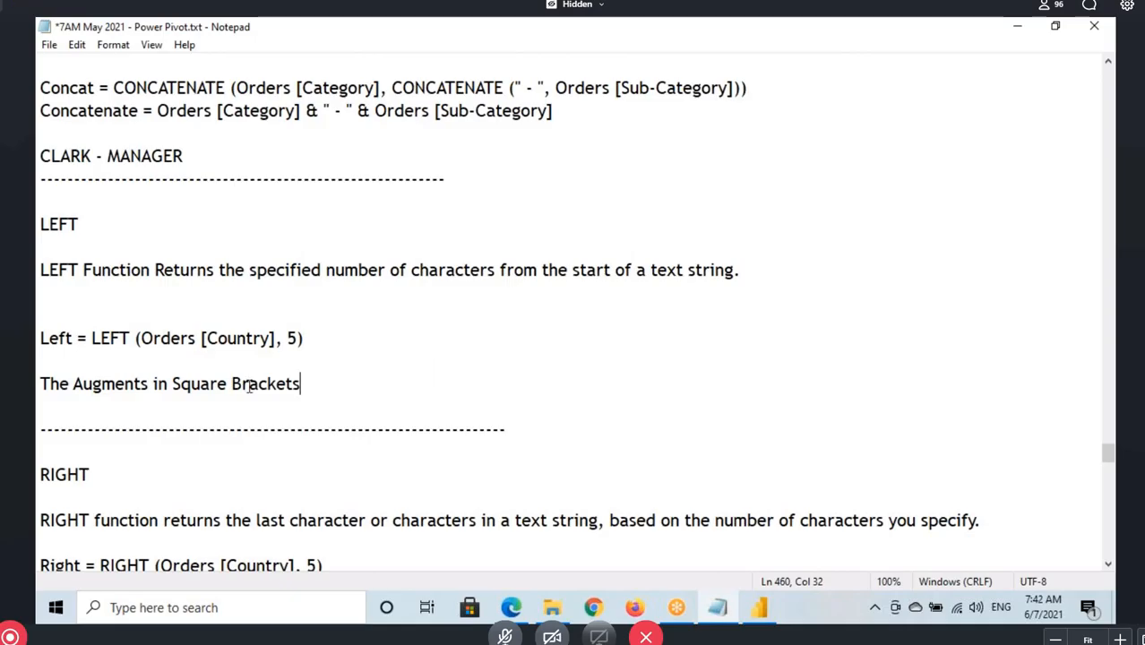
Complete the note about square-bracket arguments with the words "they are Optional"
left_click_drag(248, 383, 294, 383)
left_click(335, 389)
type("they are Optional")
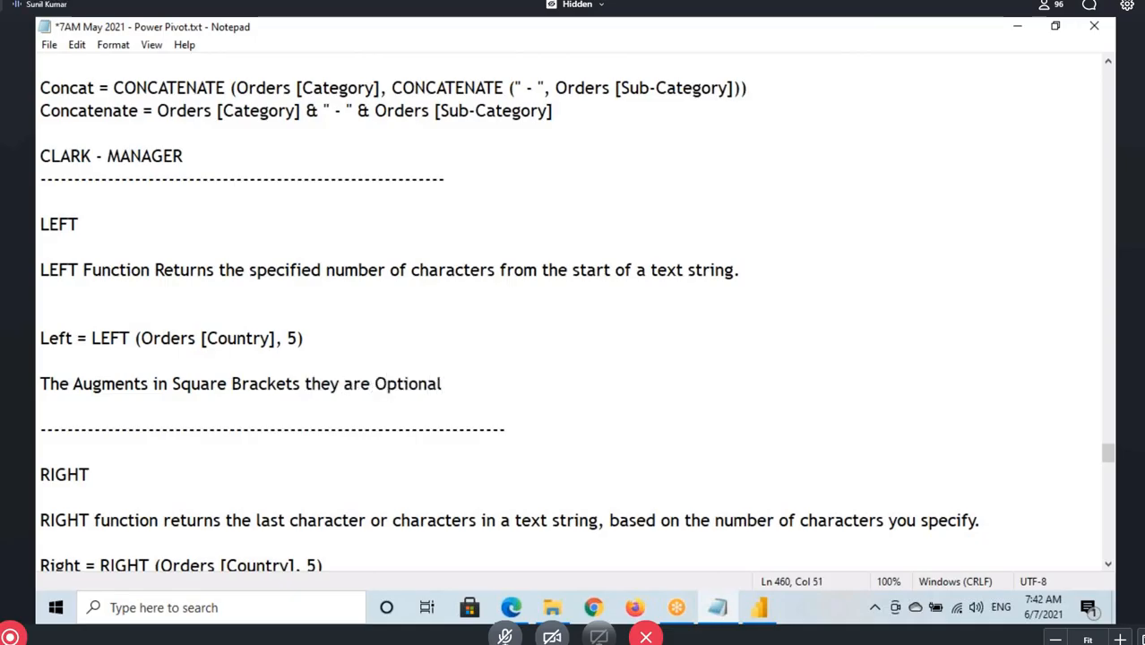
Switch back to Power BI Desktop, commit First4Char as LEFT(Emp[ENAME]) without a character count, and mark the column's values
left_click(757, 613)
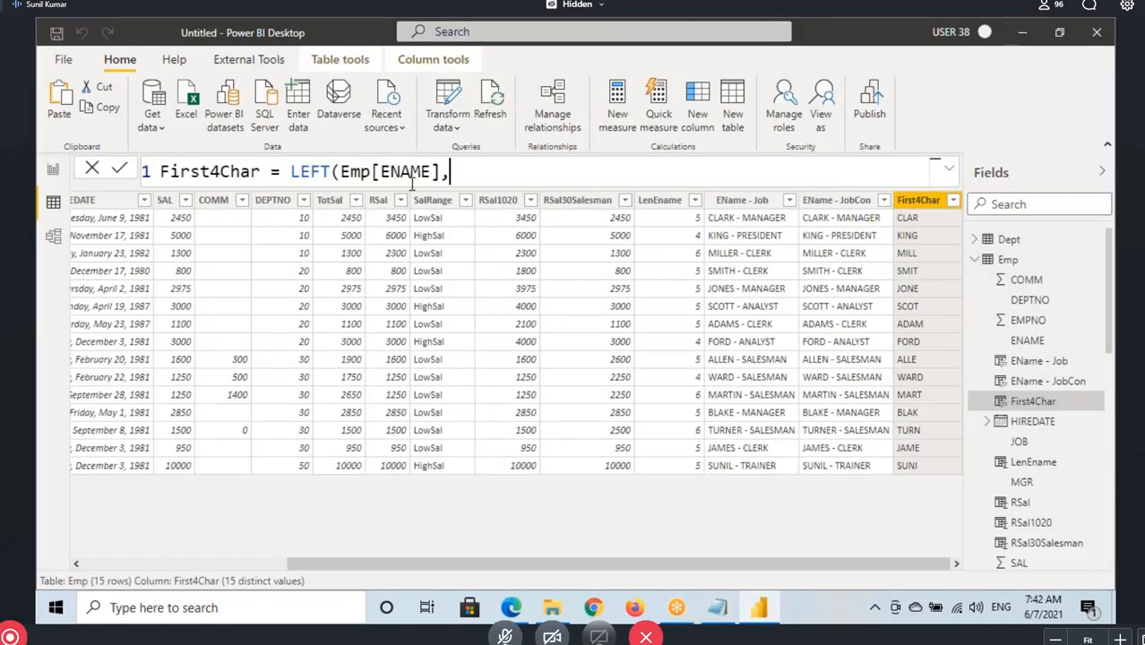
key("BackSpace")
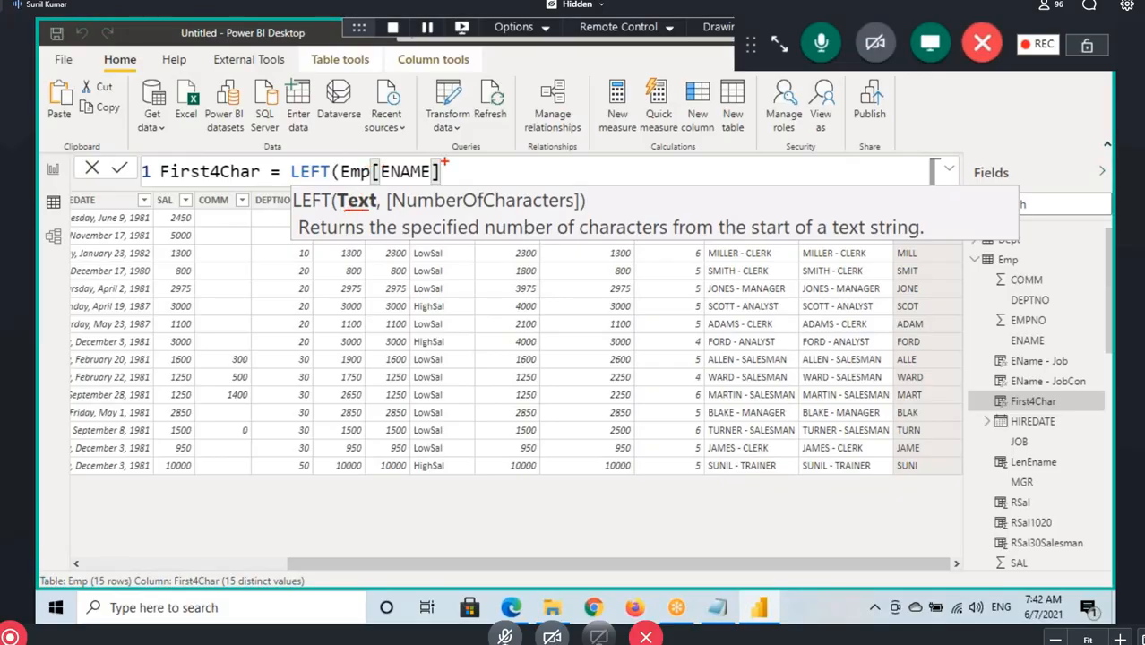
mouse_move(445, 161)
left_mouse_down()
mouse_move(365, 158)
mouse_move(385, 185)
mouse_move(432, 154)
mouse_move(408, 155)
mouse_move(360, 212)
mouse_move(368, 231)
mouse_move(572, 207)
mouse_move(544, 209)
left_mouse_up()
left_click_drag(409, 189, 456, 186)
key("Escape")
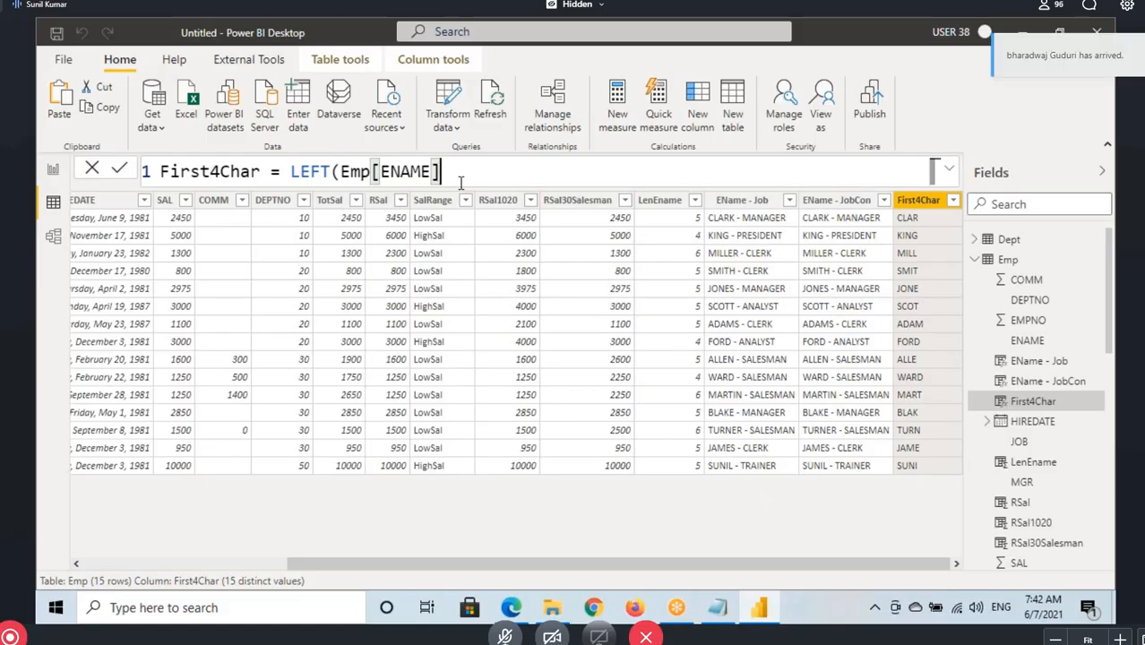
type(")")
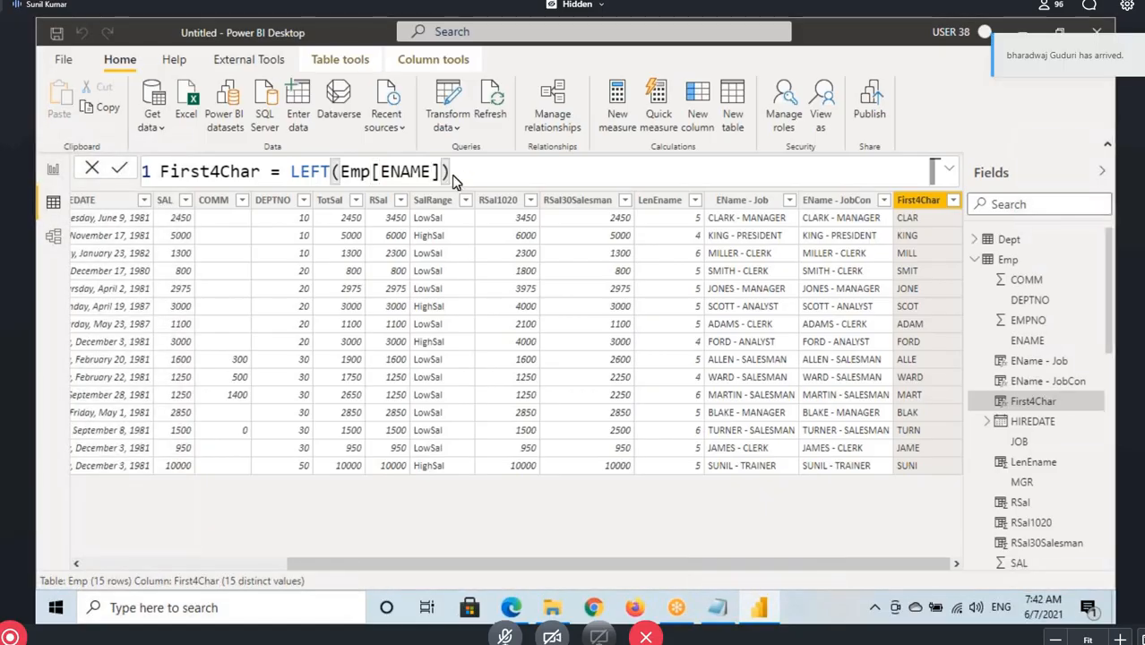
key("Return")
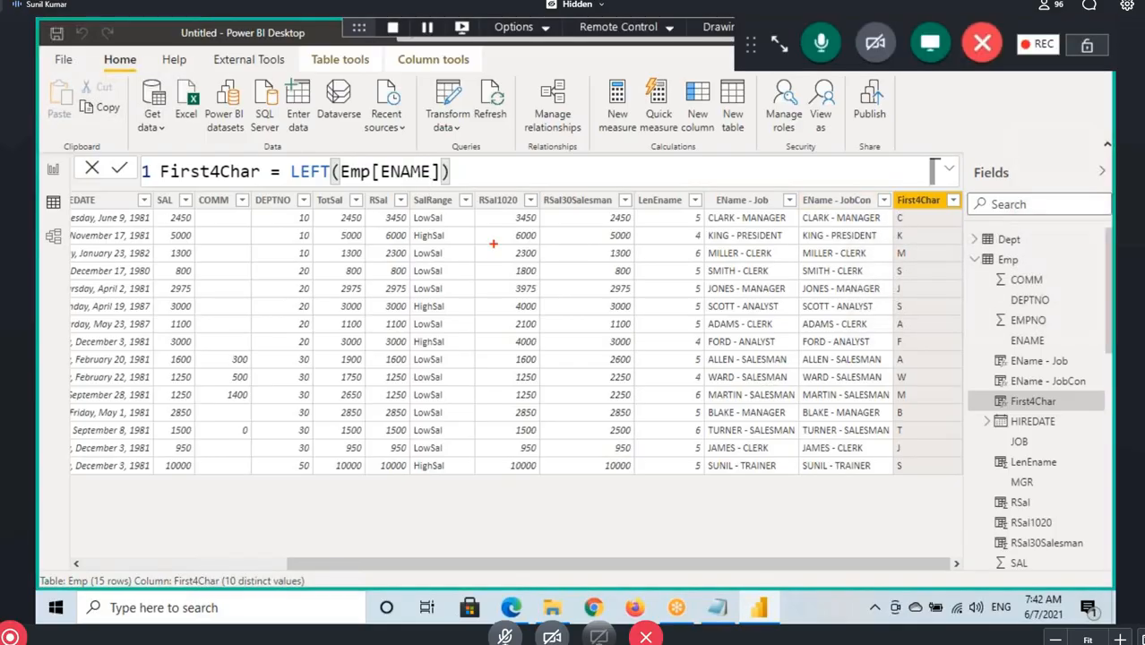
left_click_drag(291, 182, 439, 183)
left_click_drag(894, 214, 911, 479)
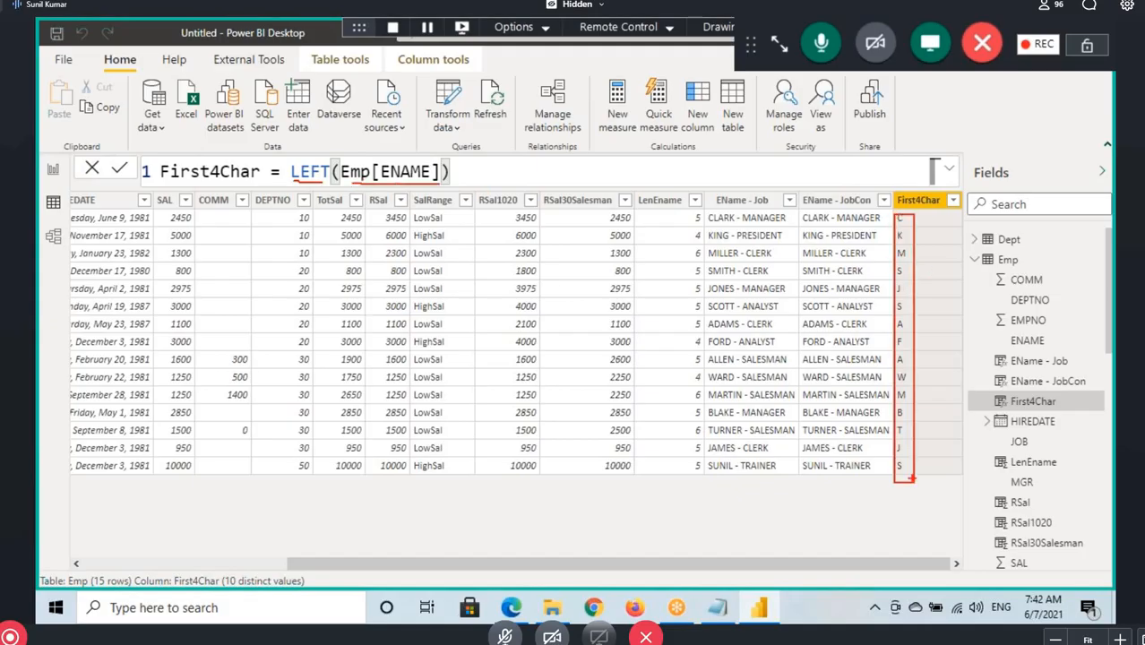
Replace First4Char's closing parenthesis with a comma and annotate the NumberOfCharacters argument with underlines, arrows, and the values 4 and 1
left_click(472, 166)
key("BackSpace")
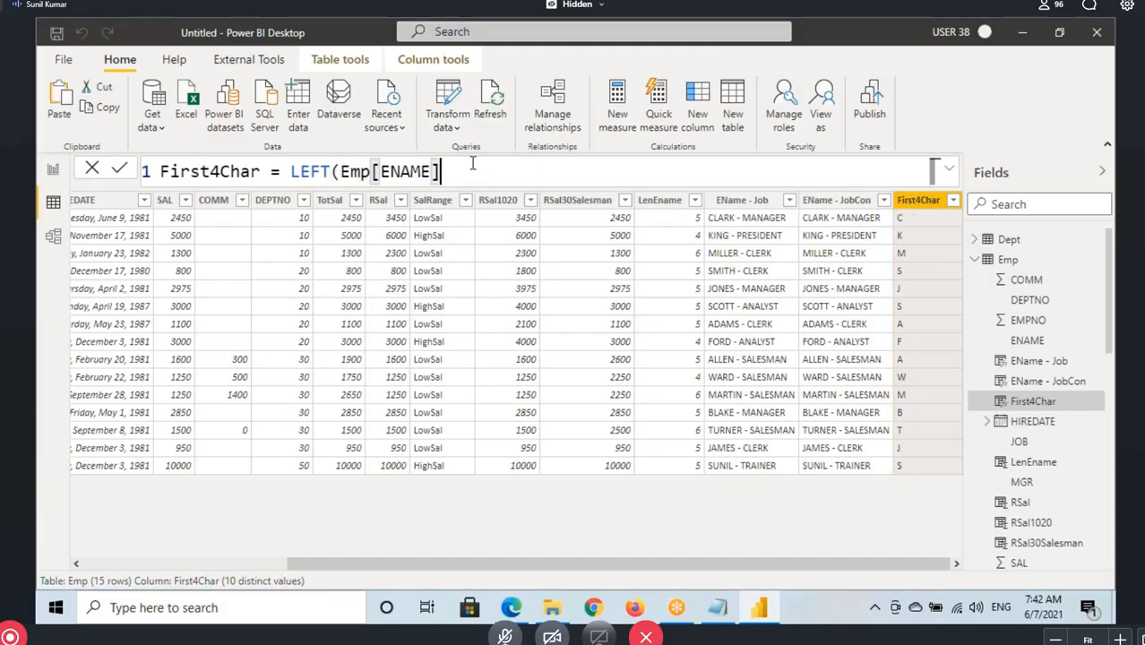
type(",")
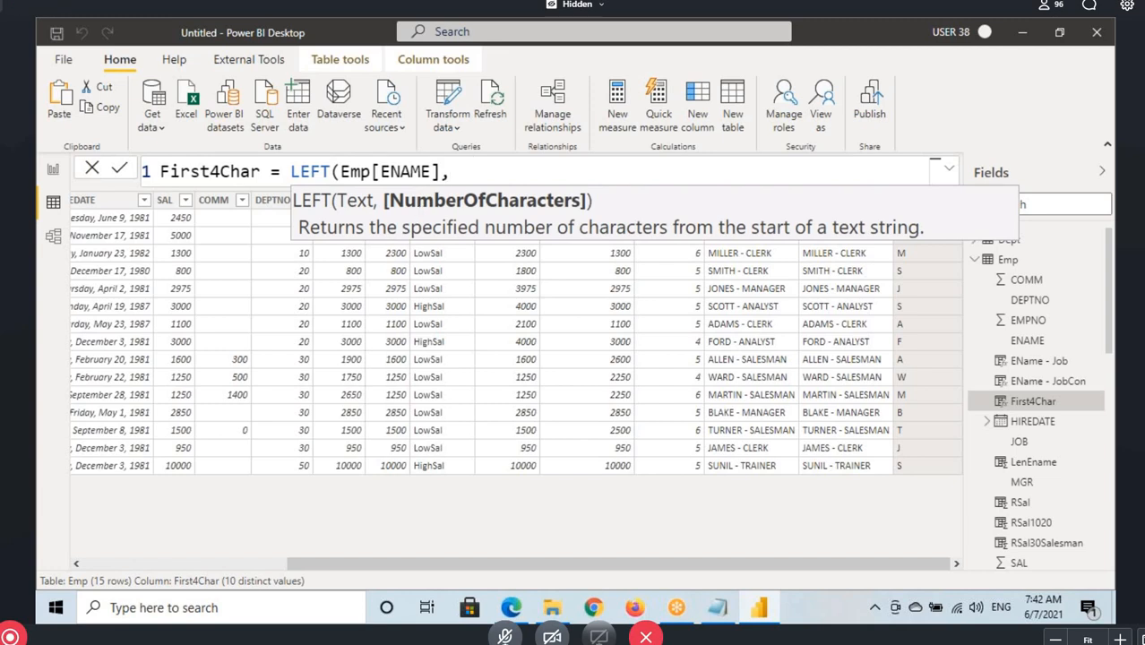
key("ctrl+2")
left_click_drag(387, 213, 576, 215)
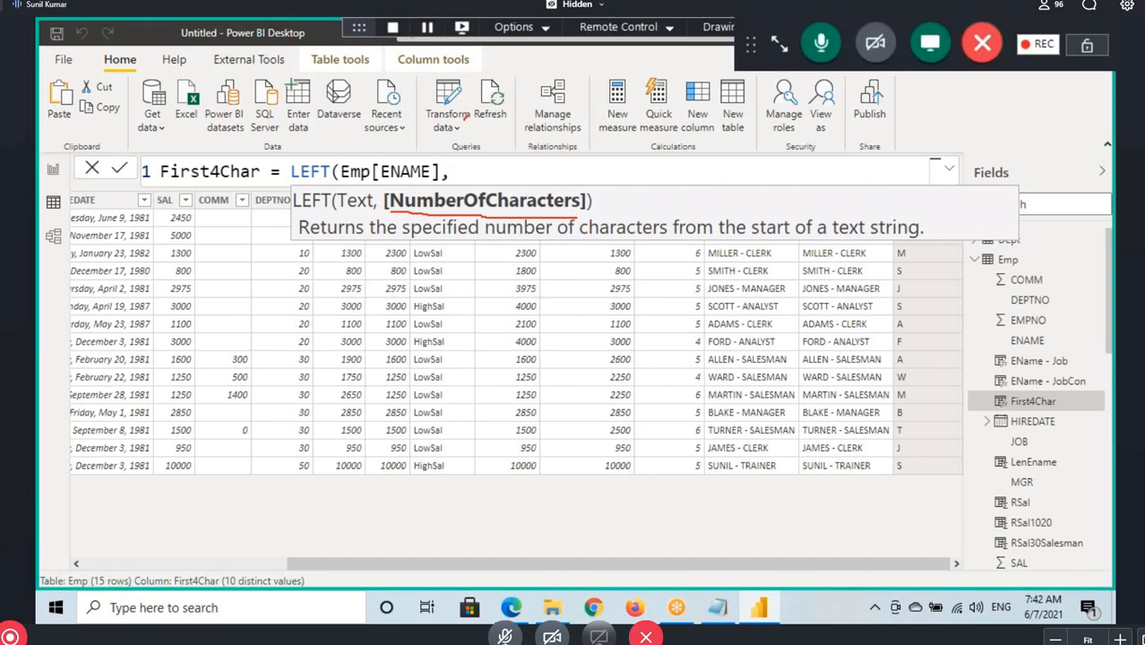
mouse_move(468, 113)
left_mouse_down()
mouse_move(505, 181)
mouse_move(533, 159)
left_mouse_up()
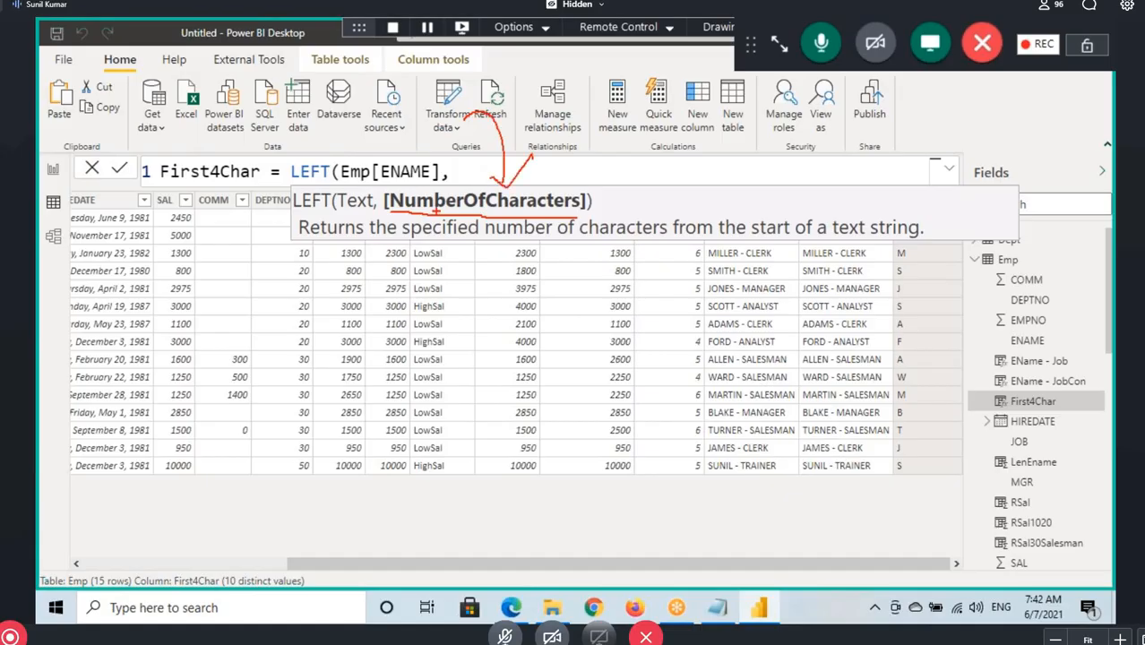
left_click_drag(461, 165, 462, 192)
left_click_drag(559, 199, 557, 214)
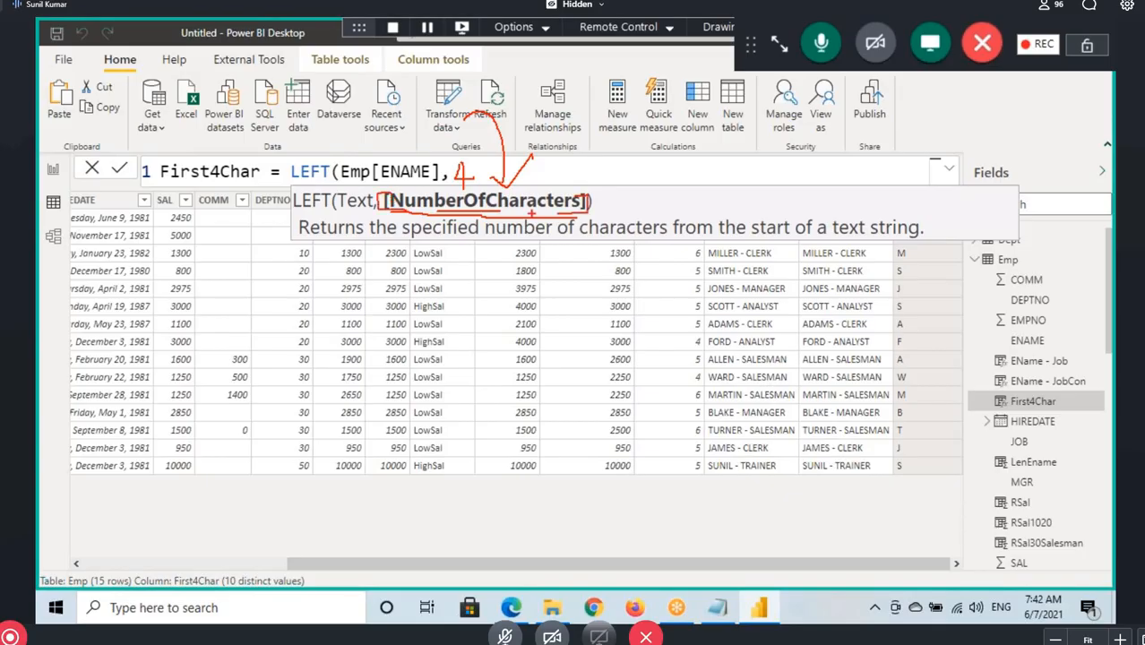
left_click_drag(431, 214, 531, 213)
mouse_move(612, 154)
left_mouse_down()
mouse_move(561, 189)
mouse_move(580, 188)
left_mouse_up()
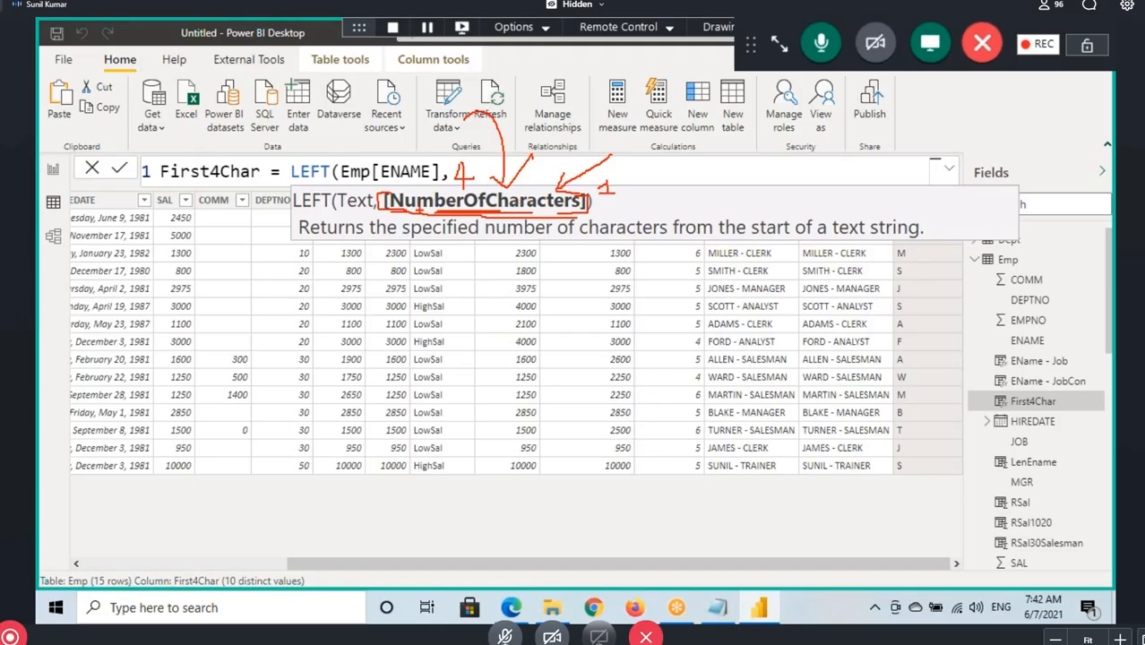
left_click_drag(426, 210, 486, 210)
left_click_drag(916, 253, 917, 294)
mouse_move(928, 279)
left_mouse_down()
mouse_move(917, 294)
mouse_move(930, 280)
left_mouse_up()
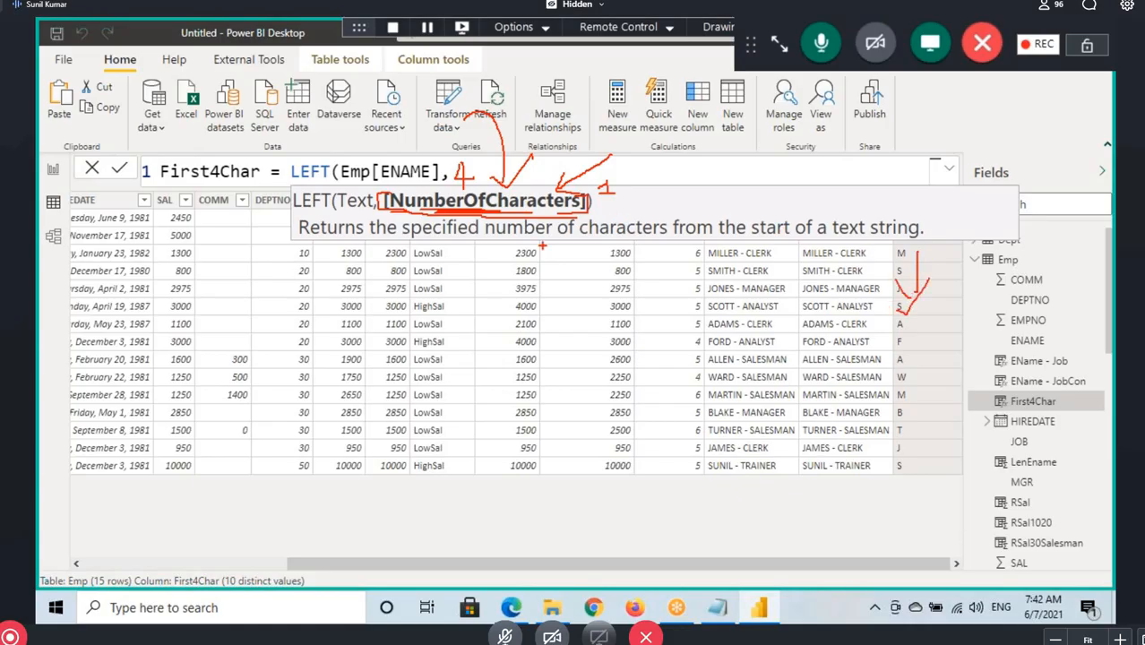
Remove the trailing comma, close the parenthesis, and recommit First4Char as LEFT(Emp[ENAME])
key("BackSpace")
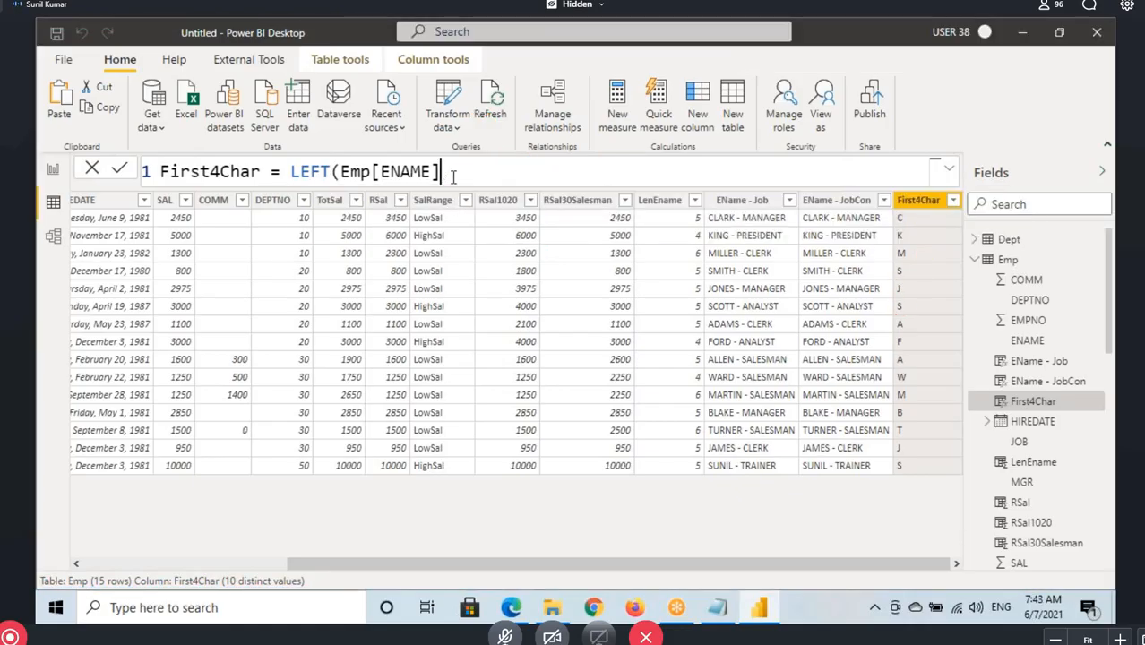
type(")")
key("Return")
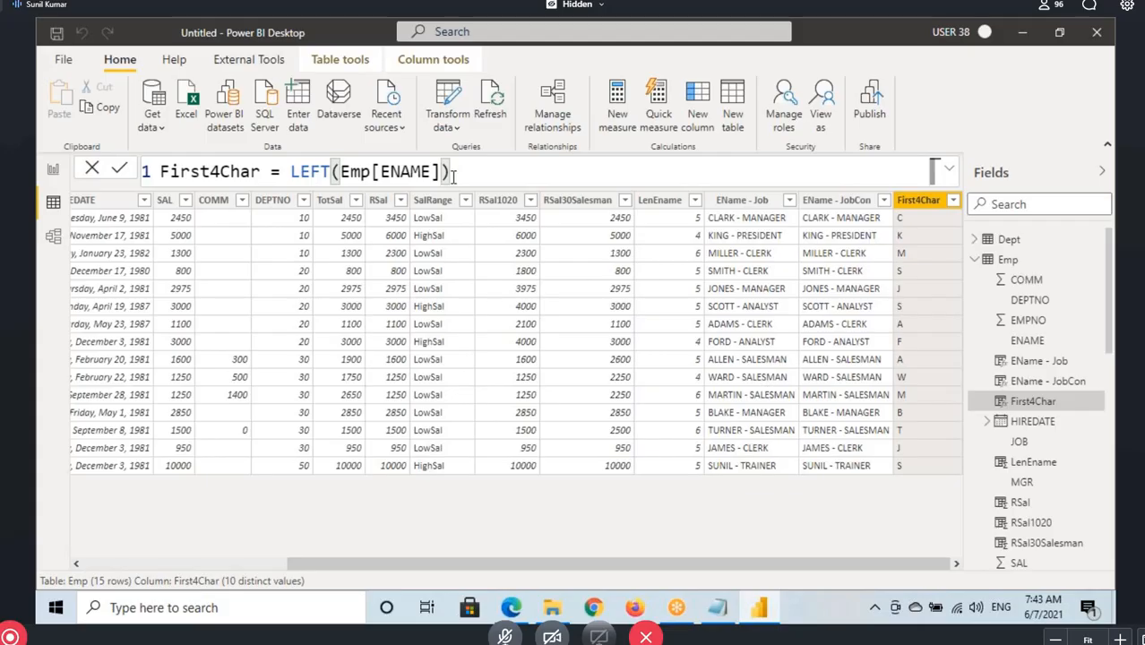
Add a character count of 4 to the First4Char formula and commit it as LEFT(Emp[ENAME],4)
left_click(479, 170)
key("BackSpace")
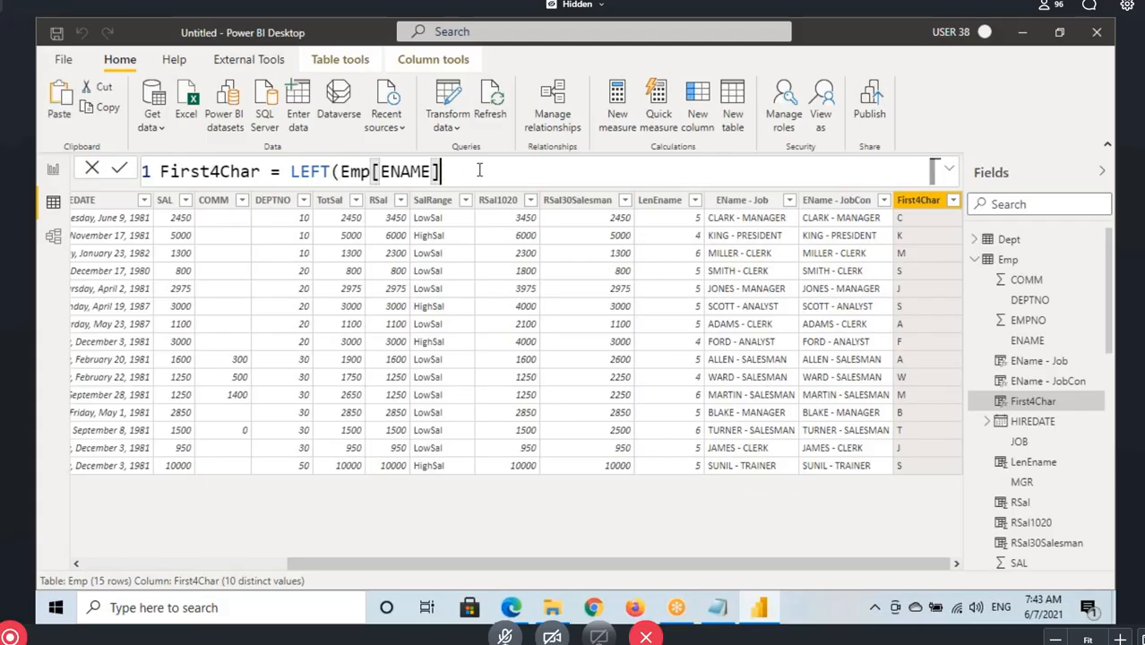
type(",4")
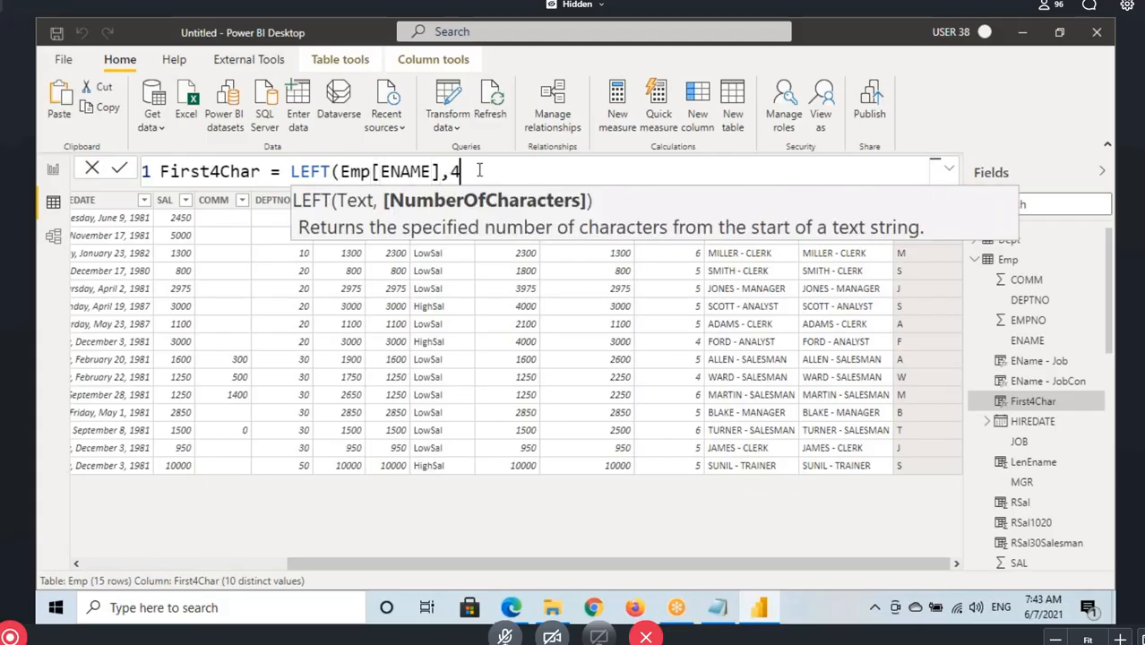
type(")")
key("Return")
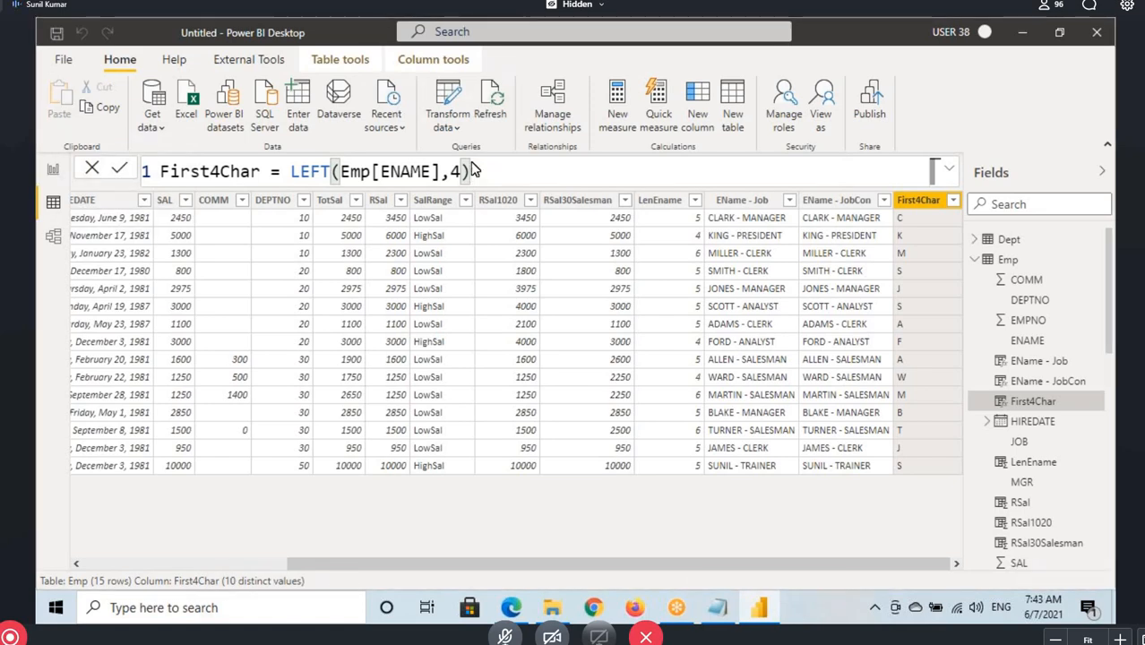
Switch to the Notepad notes and highlight the RIGHT function's heading, description, and example
left_click(717, 607)
scroll(255, 317, "down", 3)
double_click(62, 270)
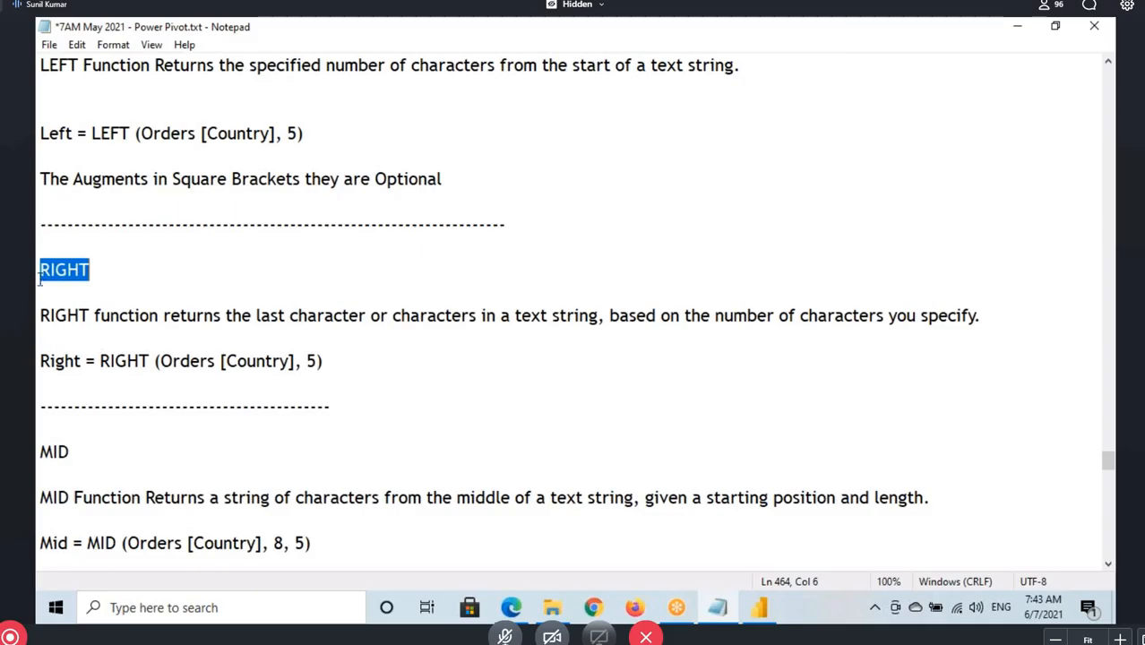
left_click_drag(39, 271, 338, 365)
scroll(341, 356, "down", 3)
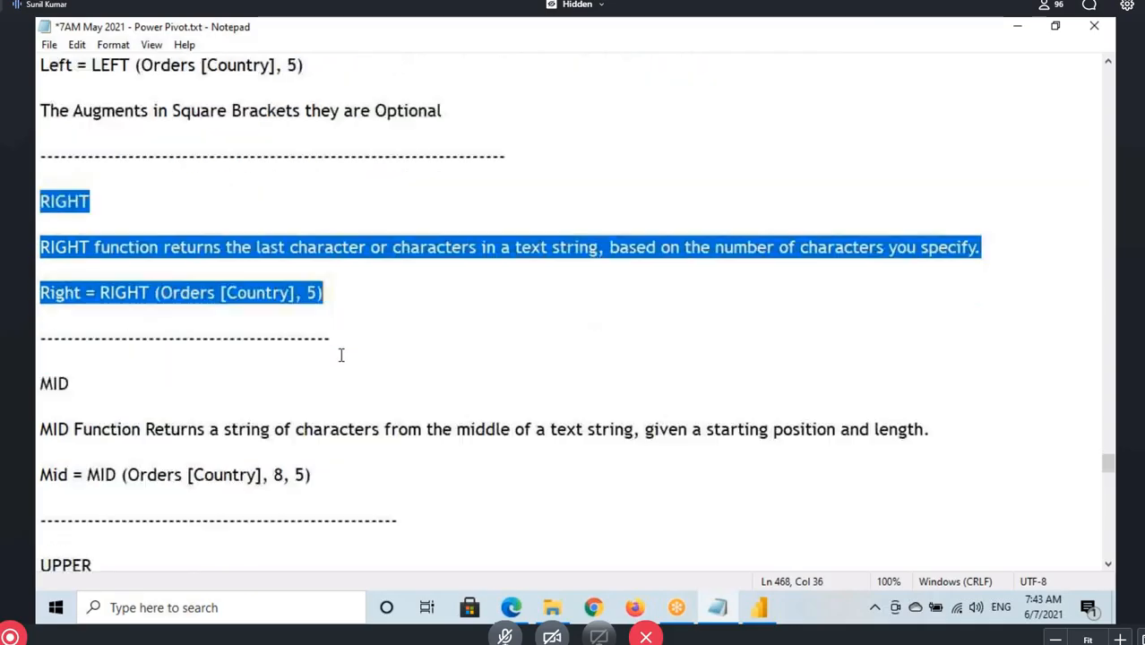
scroll(337, 355, "up", 3)
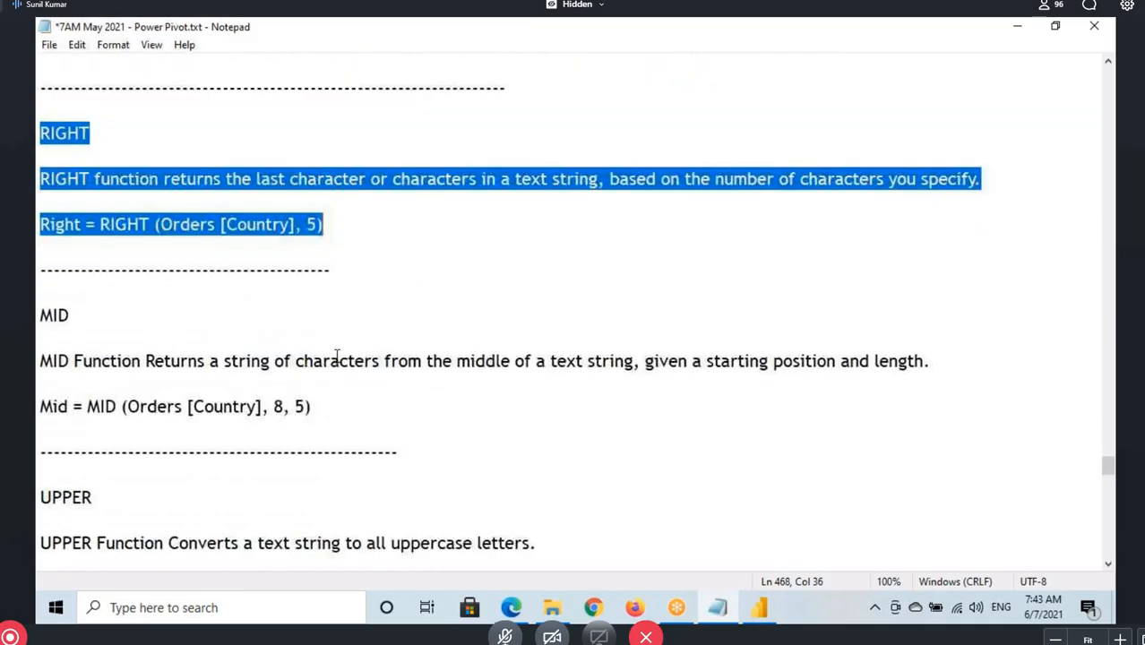
Switch back to Power BI Desktop, select the ENAME column, and add a new Emp calculated column named Last3Char
left_click(762, 608)
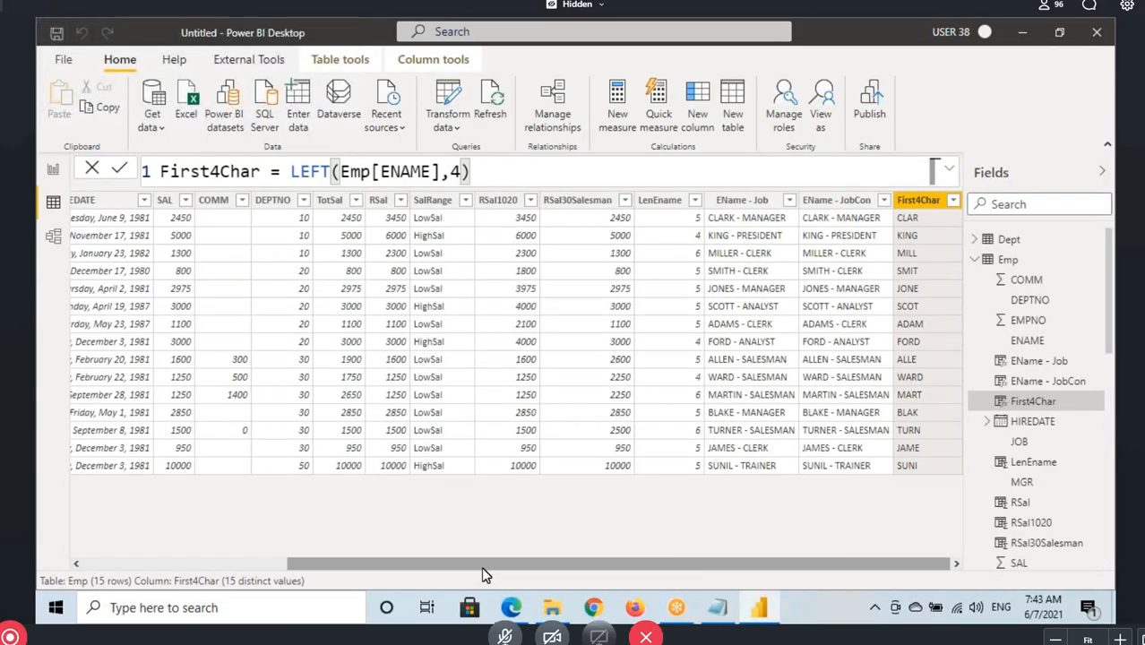
scroll(479, 569, "left", 5)
left_click(148, 201)
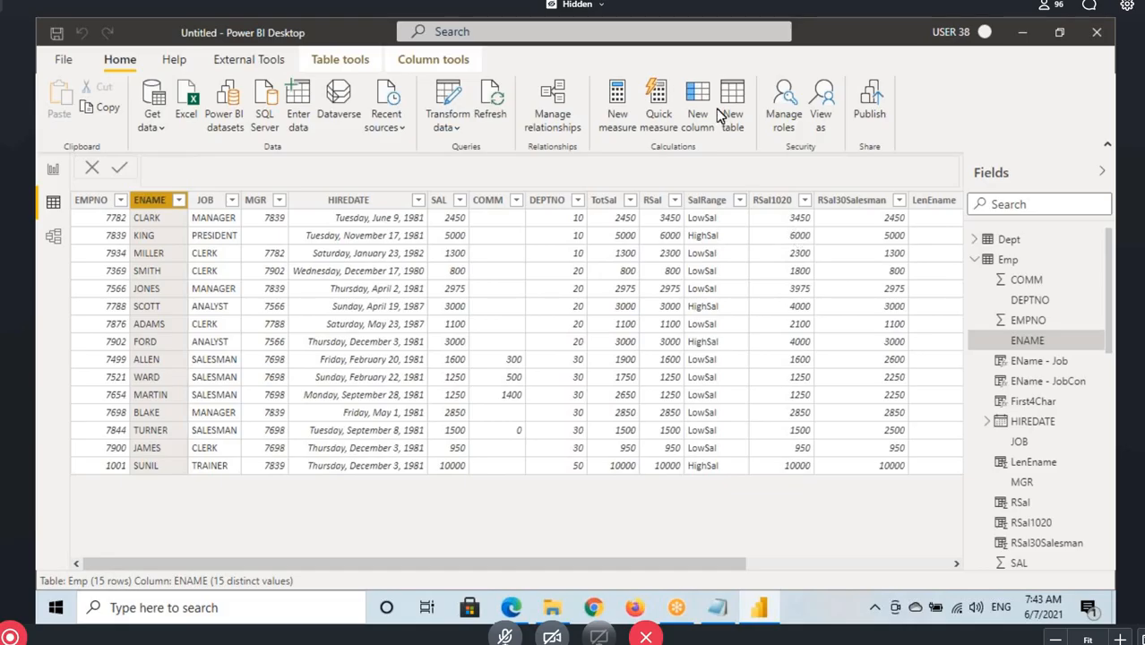
left_click(664, 283)
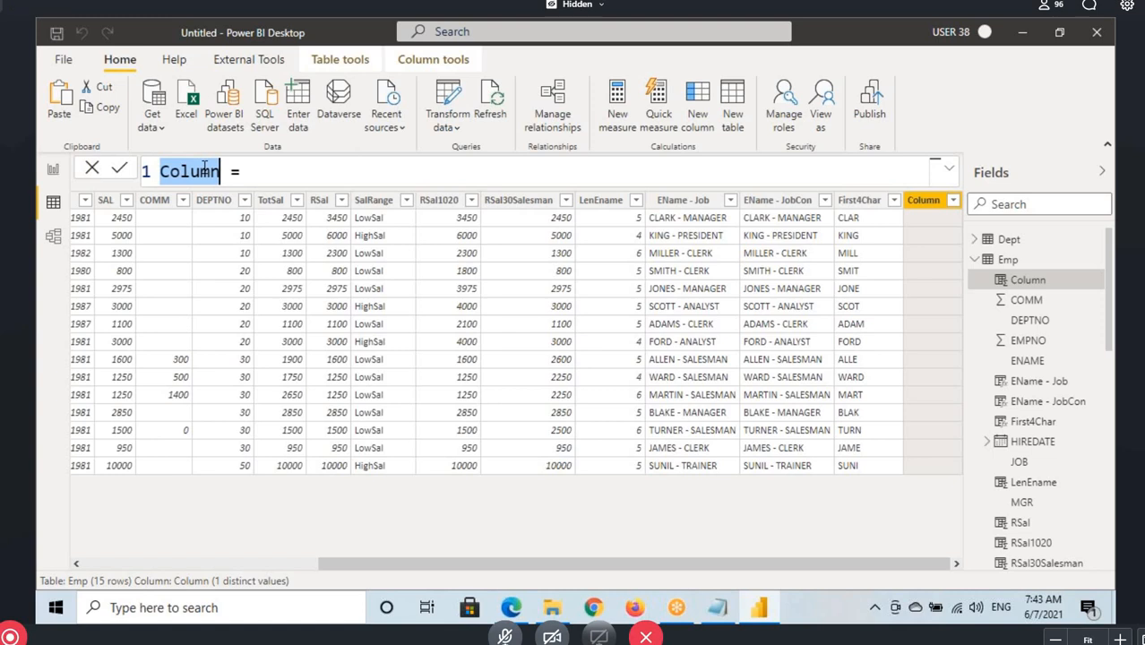
type("Righ")
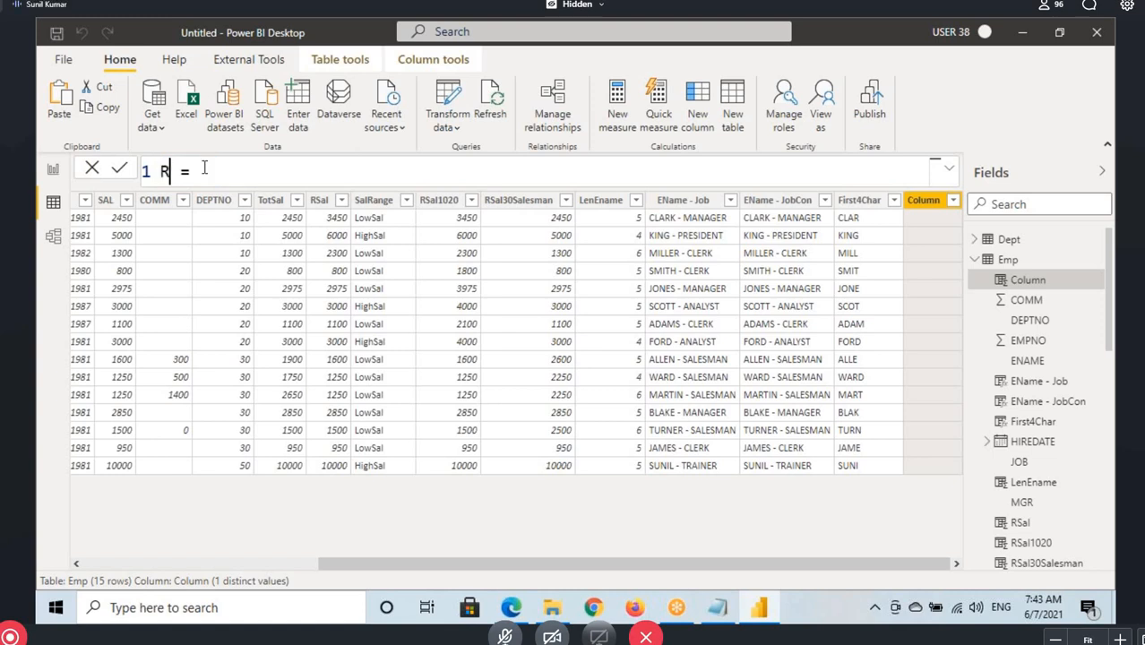
key("BackSpace")
key("BackSpace")
key("BackSpace")
key("BackSpace")
type("Last")
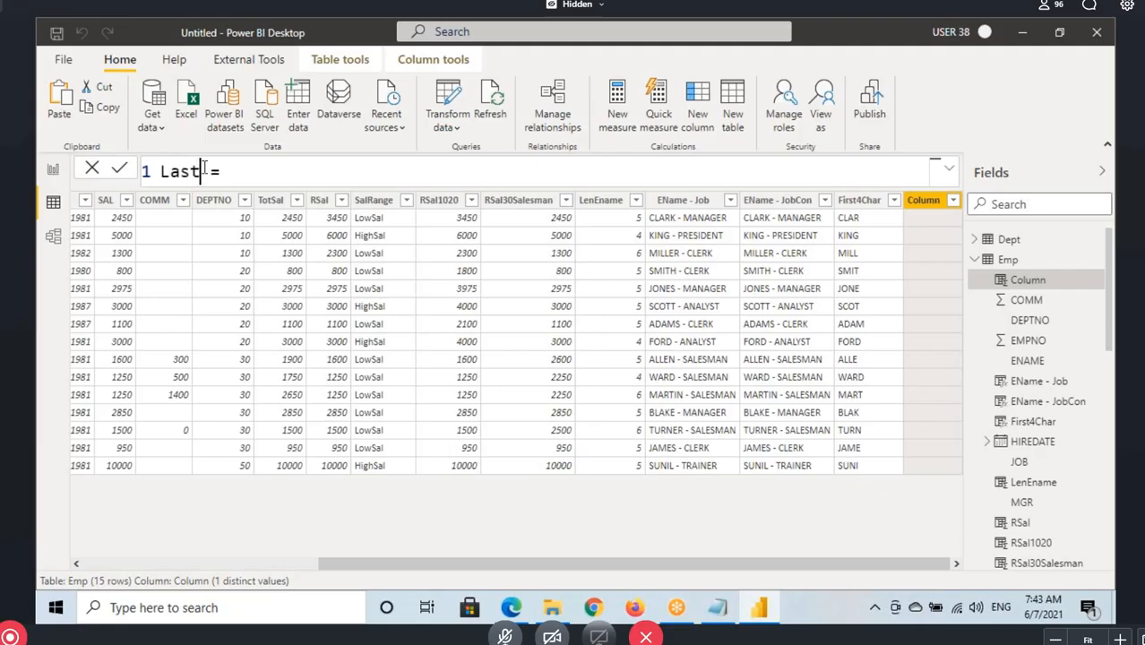
type("3")
key("BackSpace")
type("Char")
Begin the Last3Char formula with RIGHT(Emp[ENAME], and mark the NumberOfCharacters argument in the syntax hint
left_click(292, 178)
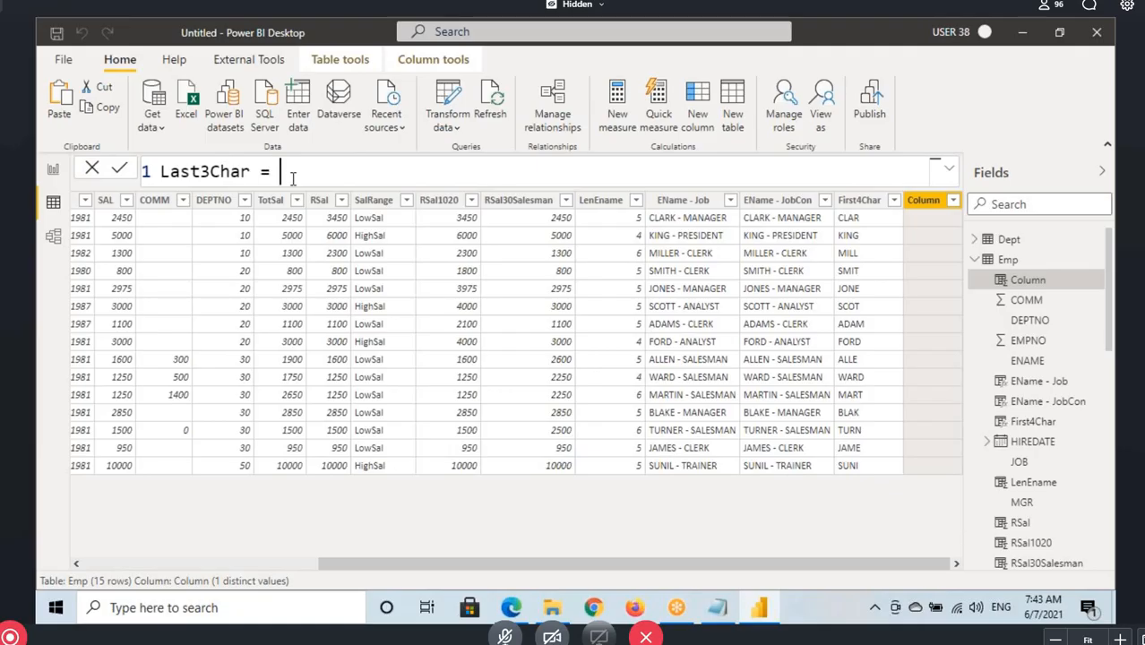
type("ri")
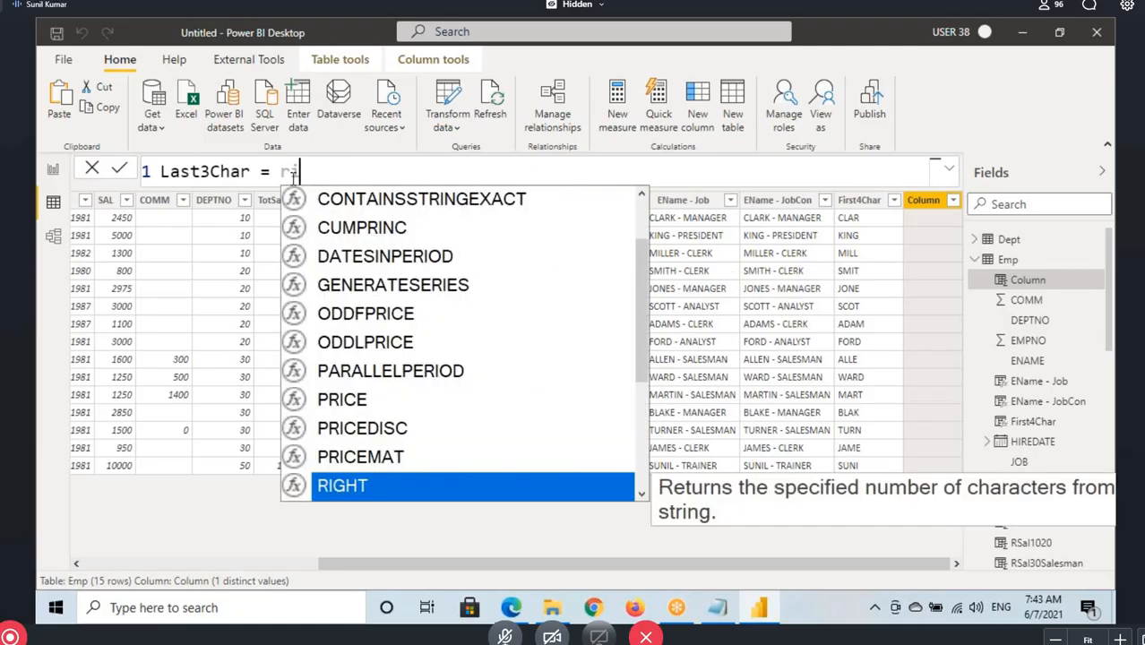
key("Tab")
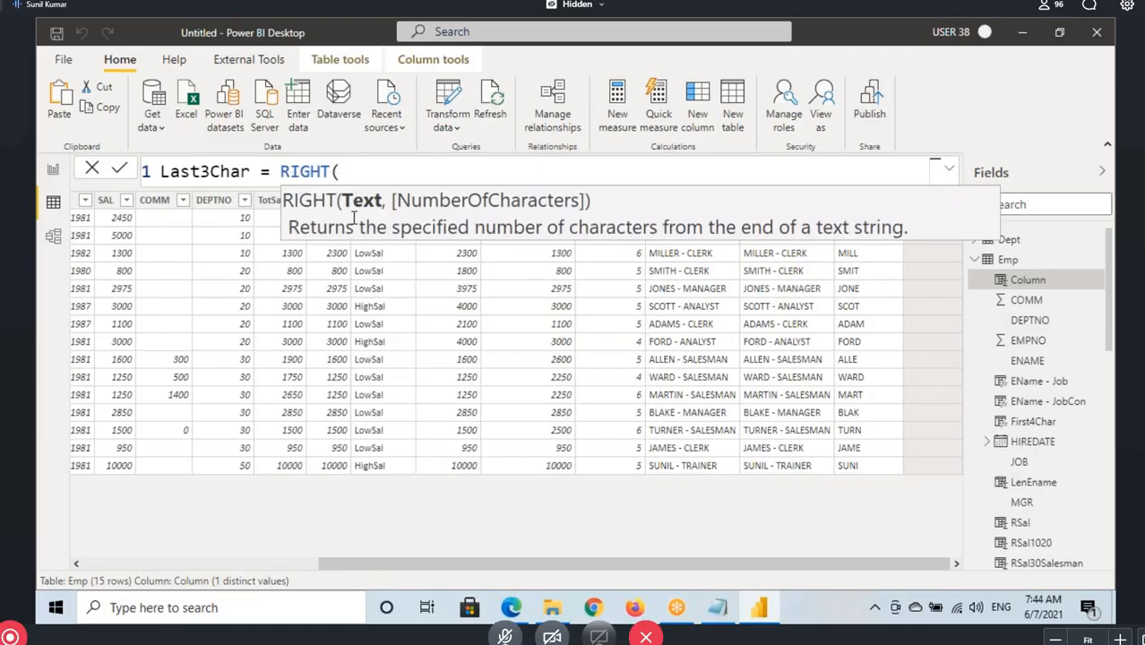
type("ename")
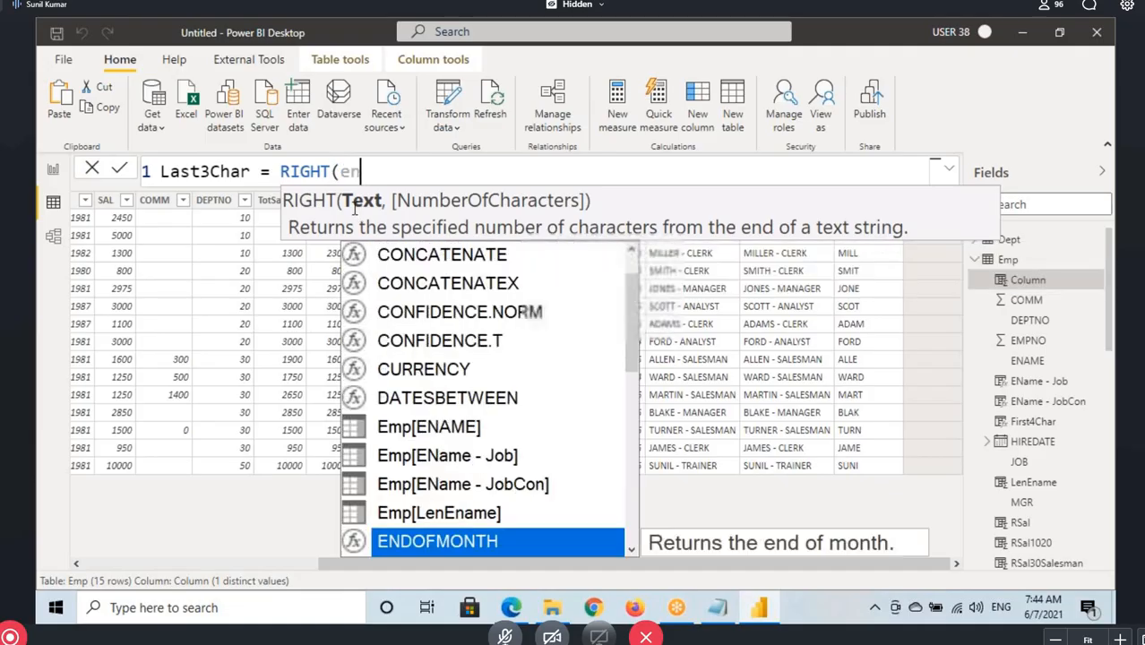
key("Tab")
type(",")
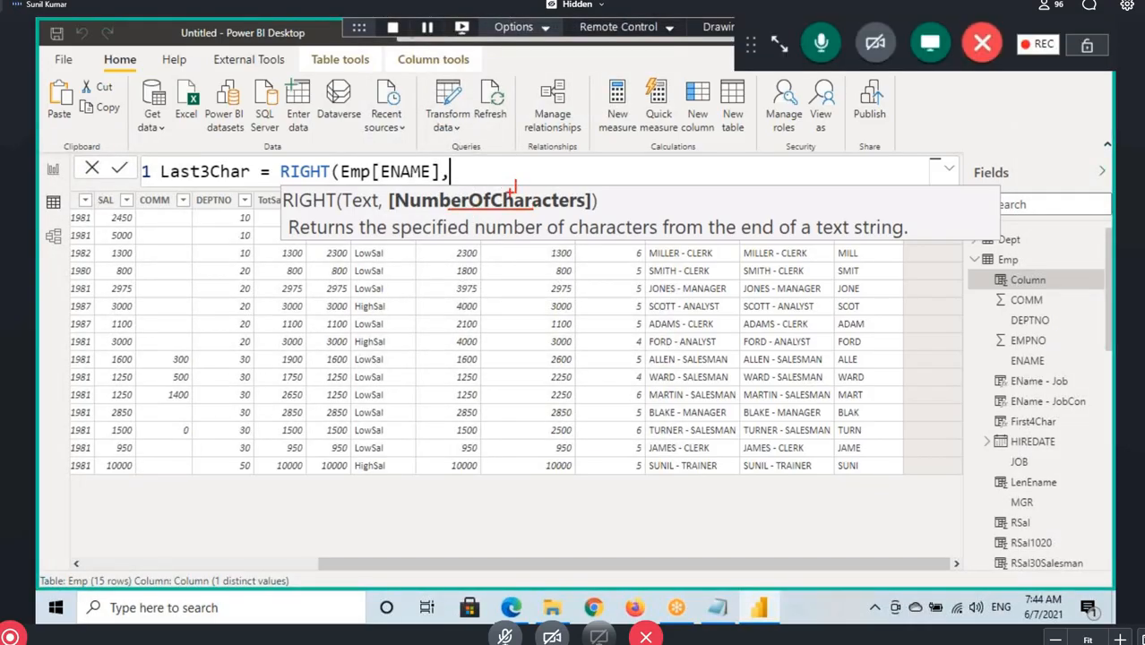
left_click_drag(504, 192, 526, 191)
key("Escape")
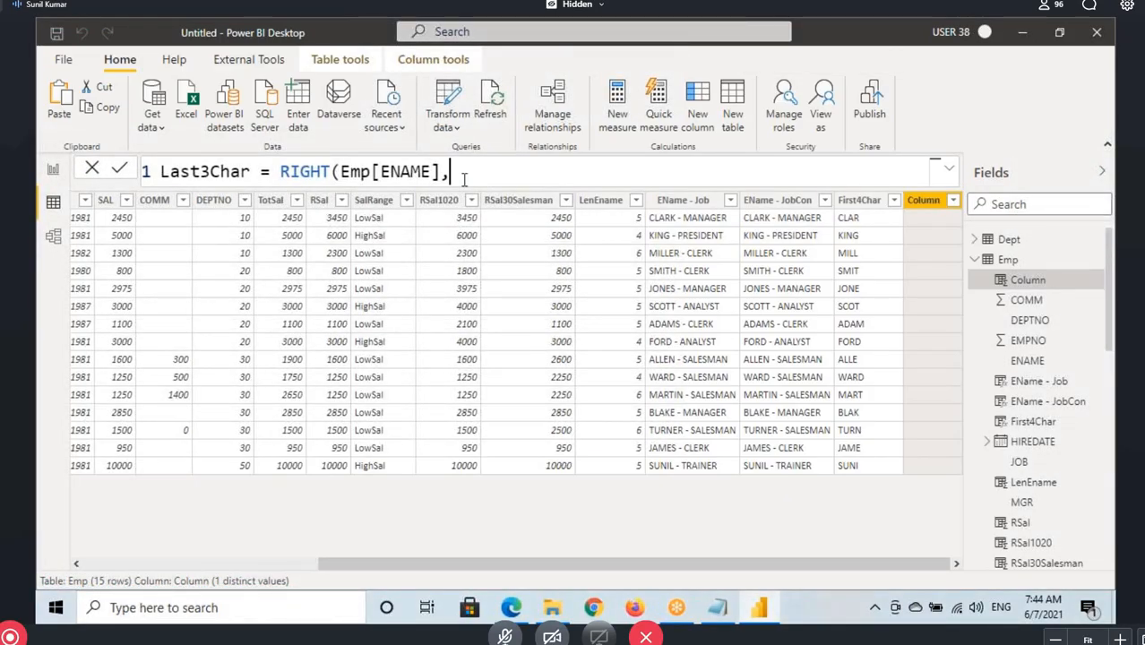
Complete and commit the formula as Last3Char = RIGHT(Emp[ENAME],3), and mark the first value in the column
left_click(464, 178)
type("3)")
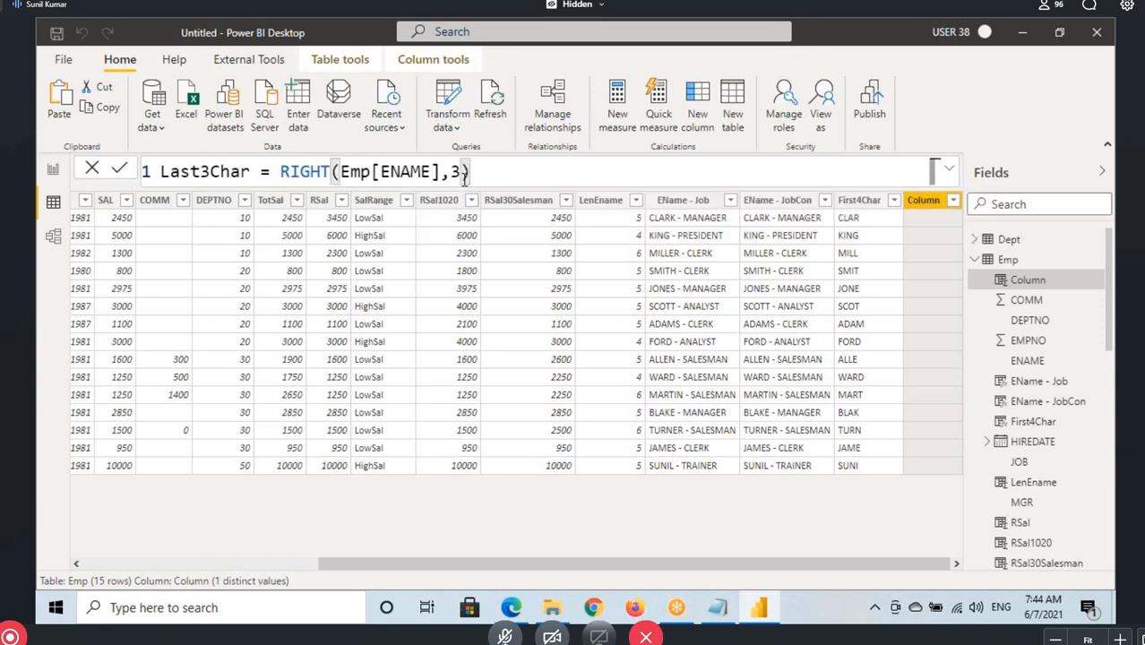
key("Return")
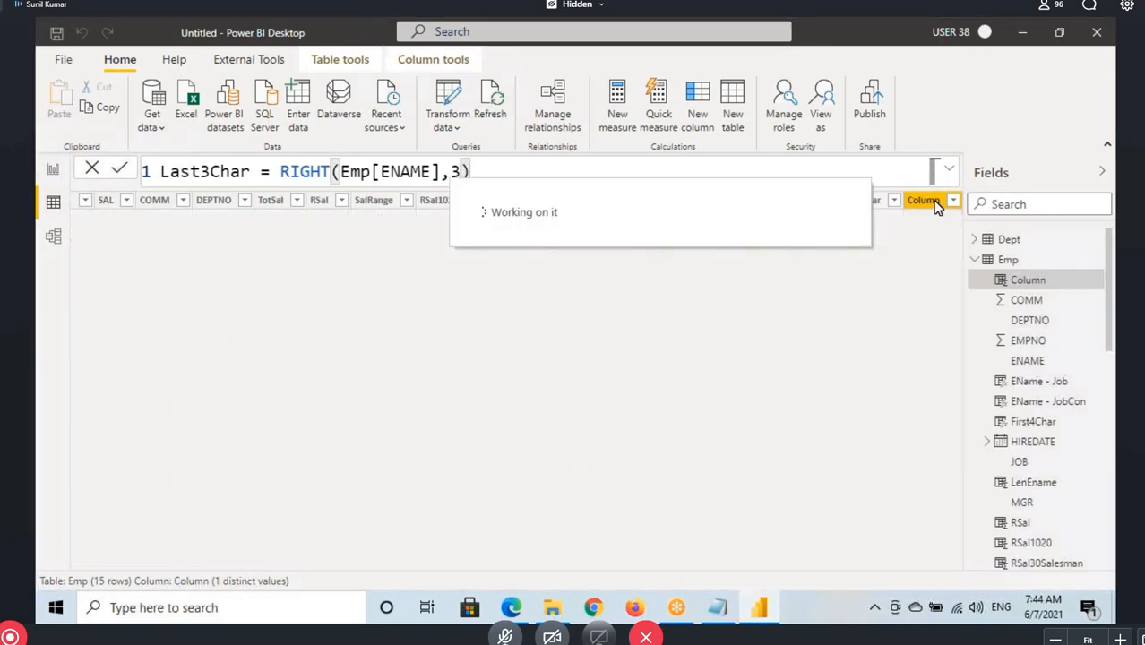
key("ctrl+2")
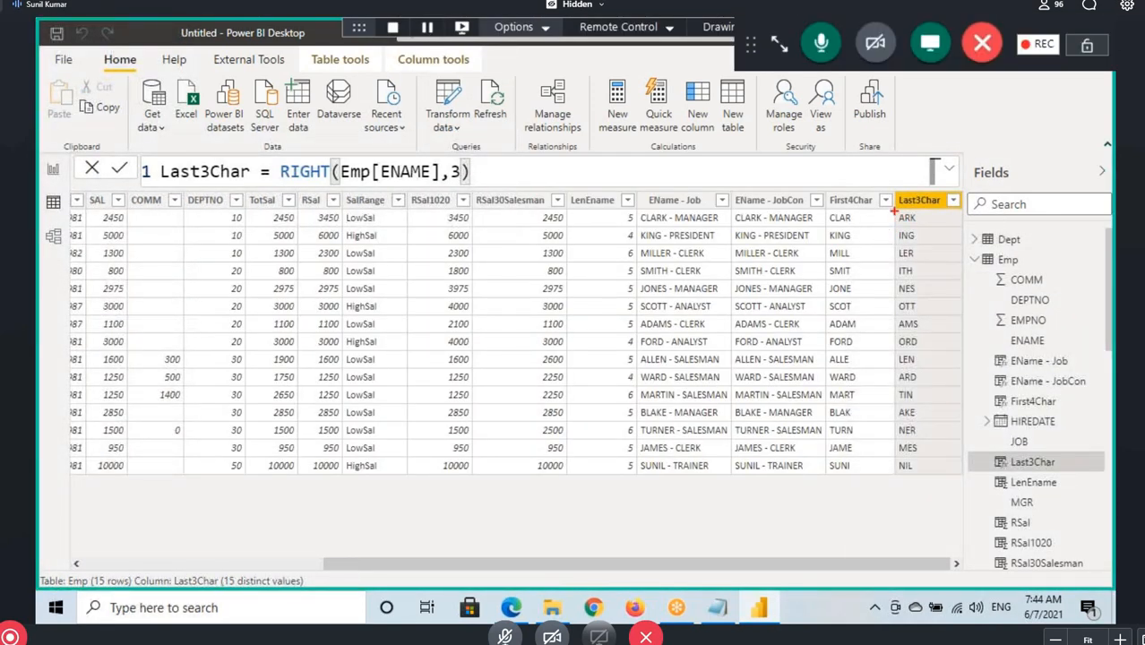
left_click_drag(893, 210, 927, 225)
key("Escape")
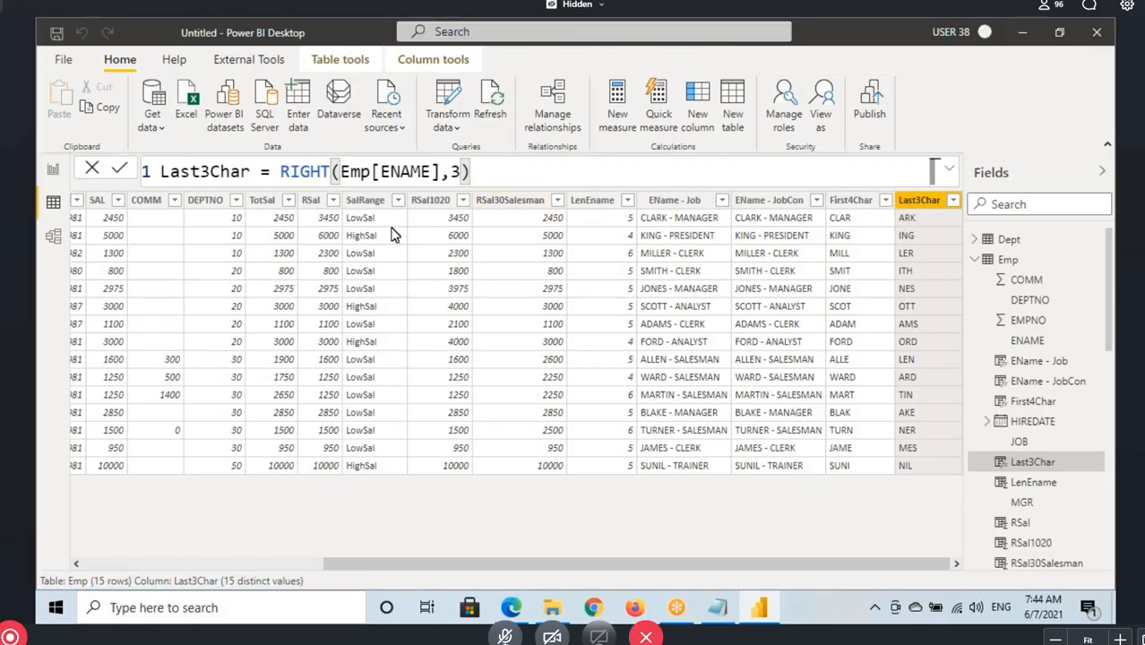
Switch to the Notepad notes and highlight the MID function heading
left_click(716, 609)
scroll(573, 313, "down", 2)
left_click_drag(39, 246, 129, 239)
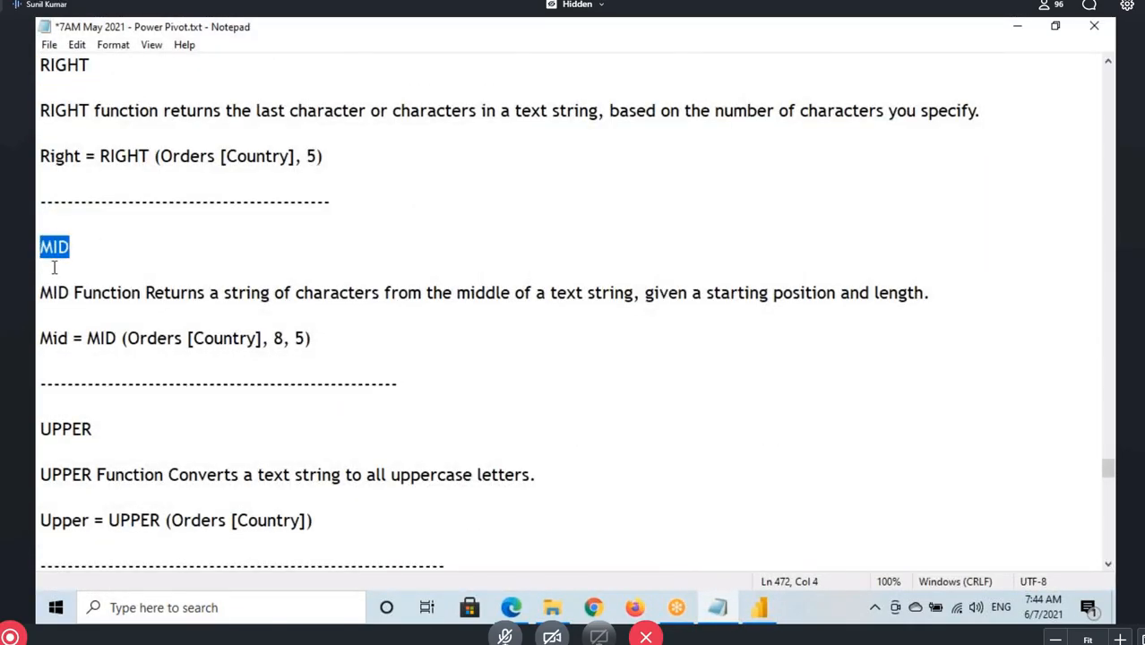
Switch back to Power BI Desktop and mark characters of the first name in the ENAME column
left_click(752, 612)
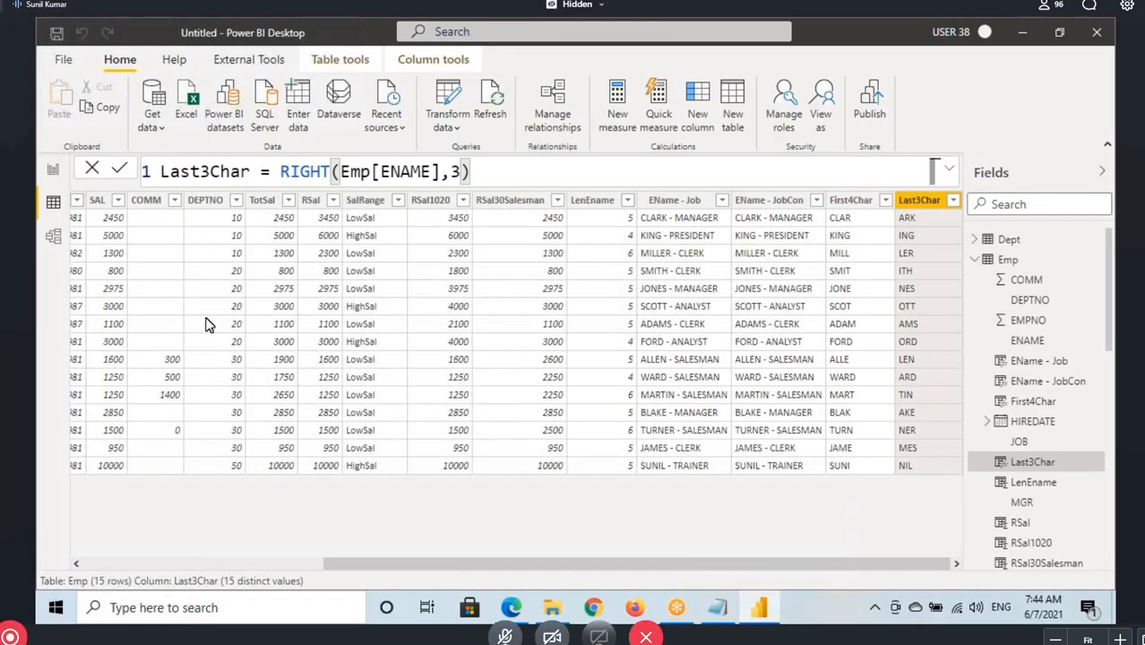
left_click_drag(437, 566, 159, 557)
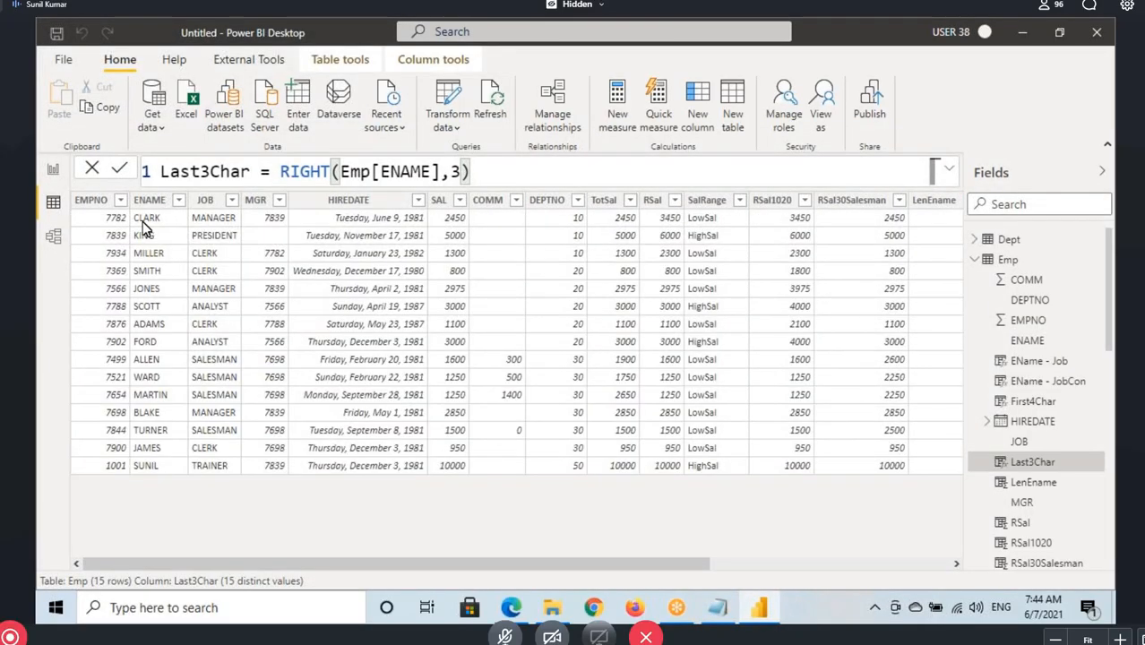
key("ctrl+2")
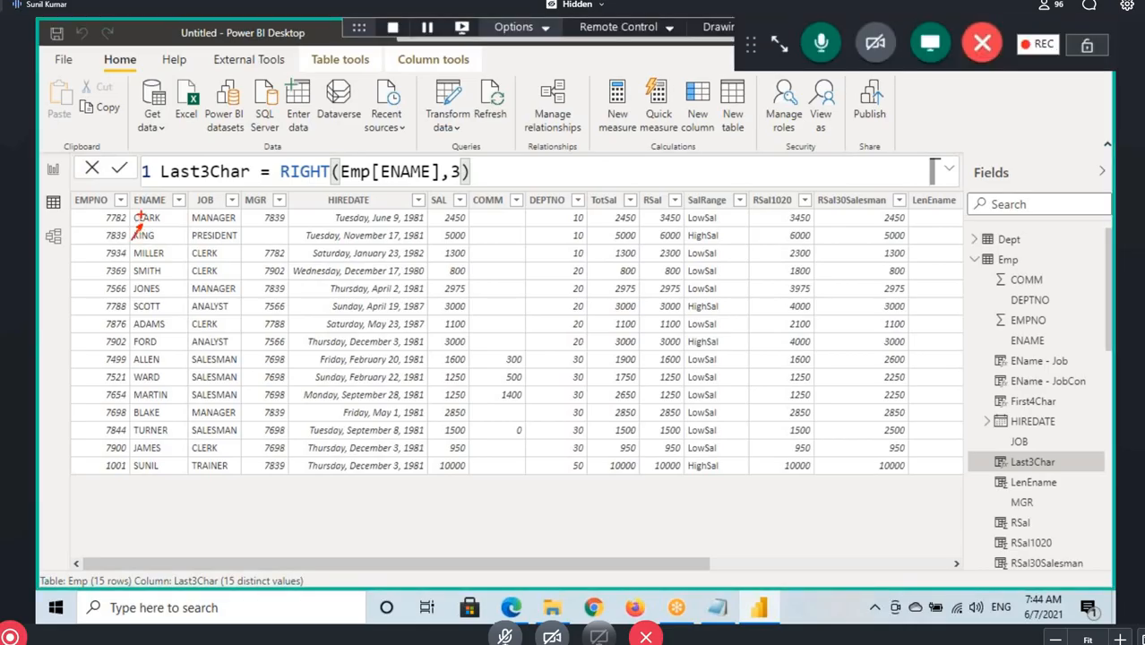
mouse_move(141, 204)
left_mouse_down()
mouse_move(146, 215)
mouse_move(172, 193)
left_mouse_up()
key("Escape")
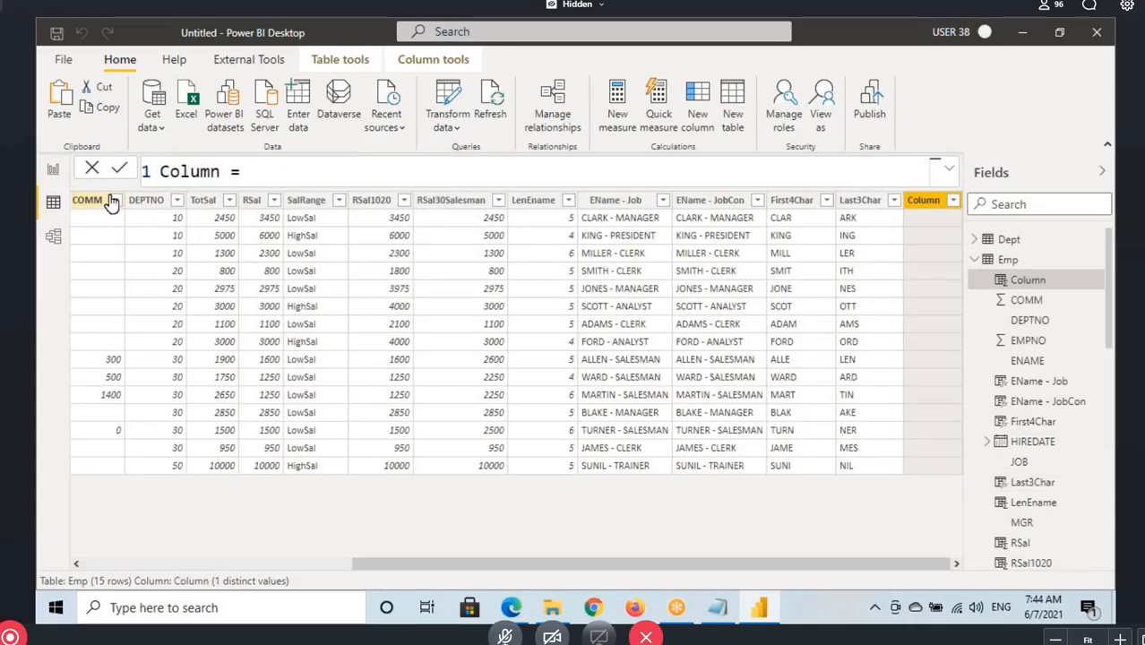
Name the new column MiddleChar, begin its formula with MID(, and underline the three arguments in the syntax hint
double_click(184, 169)
type("MiddleCh")
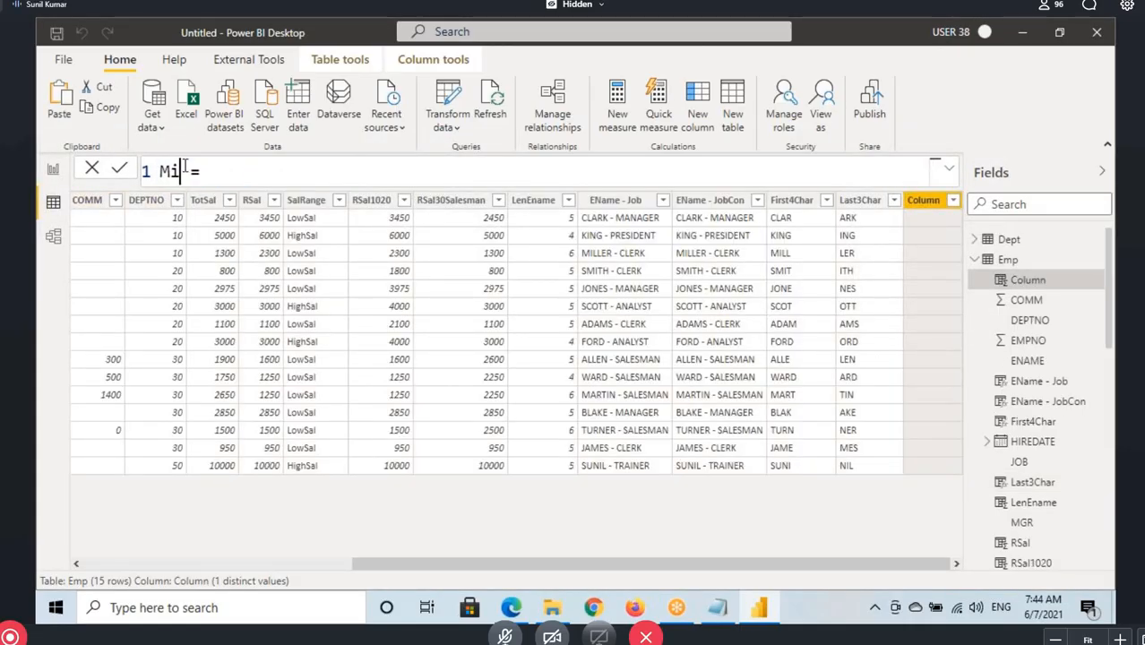
type("ar")
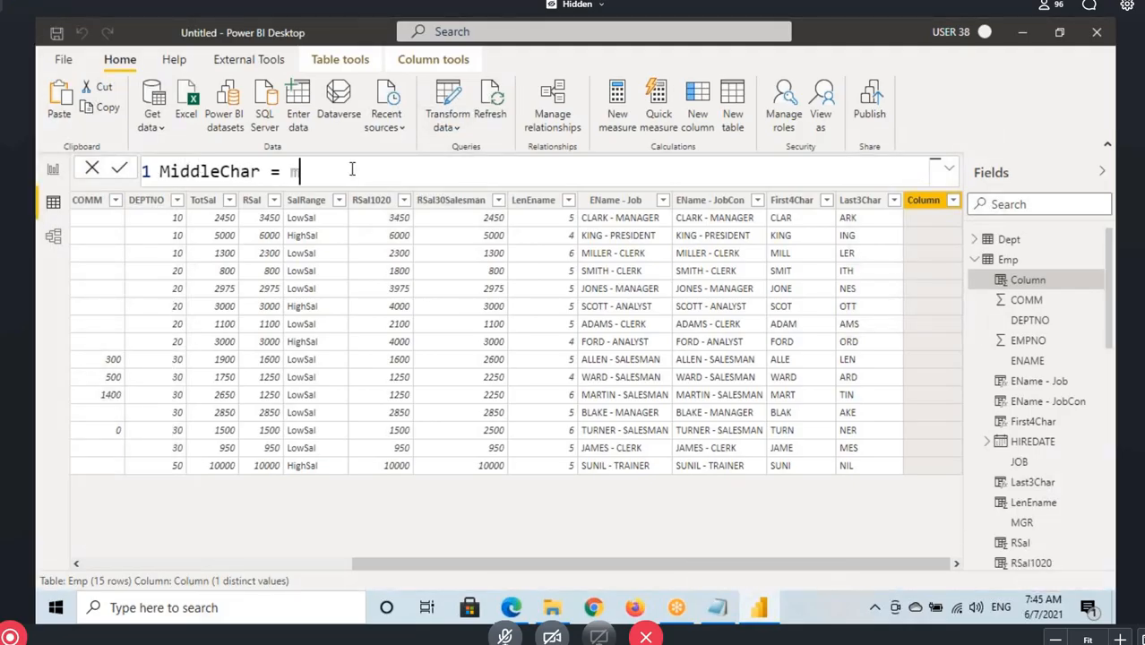
type("mi")
key("Tab")
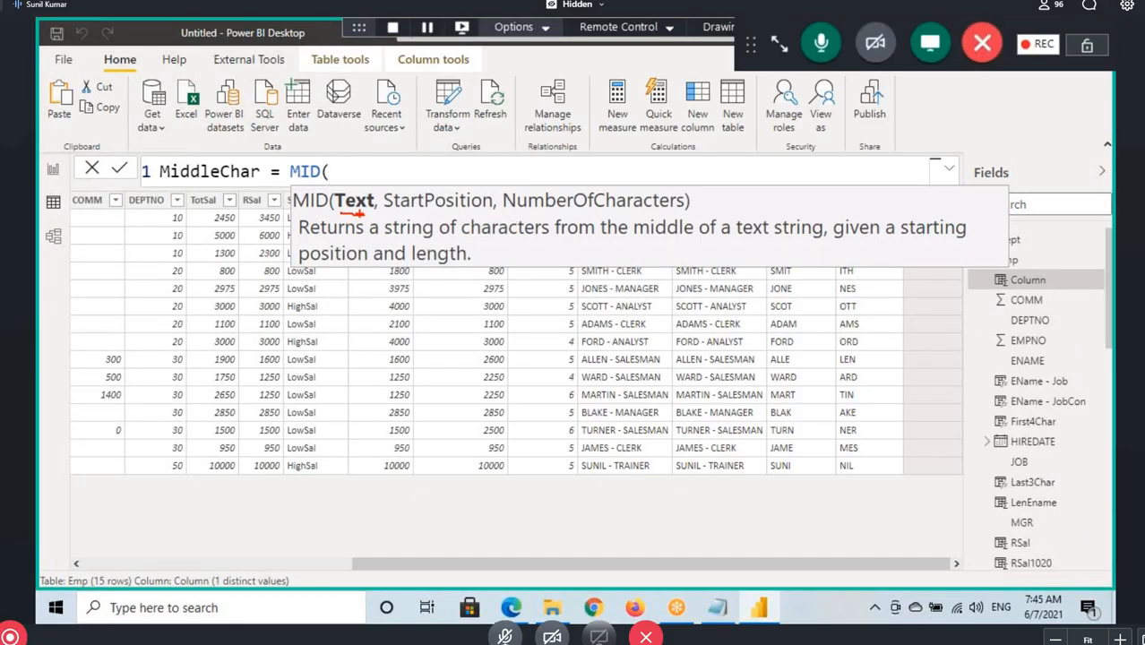
left_click_drag(405, 210, 688, 207)
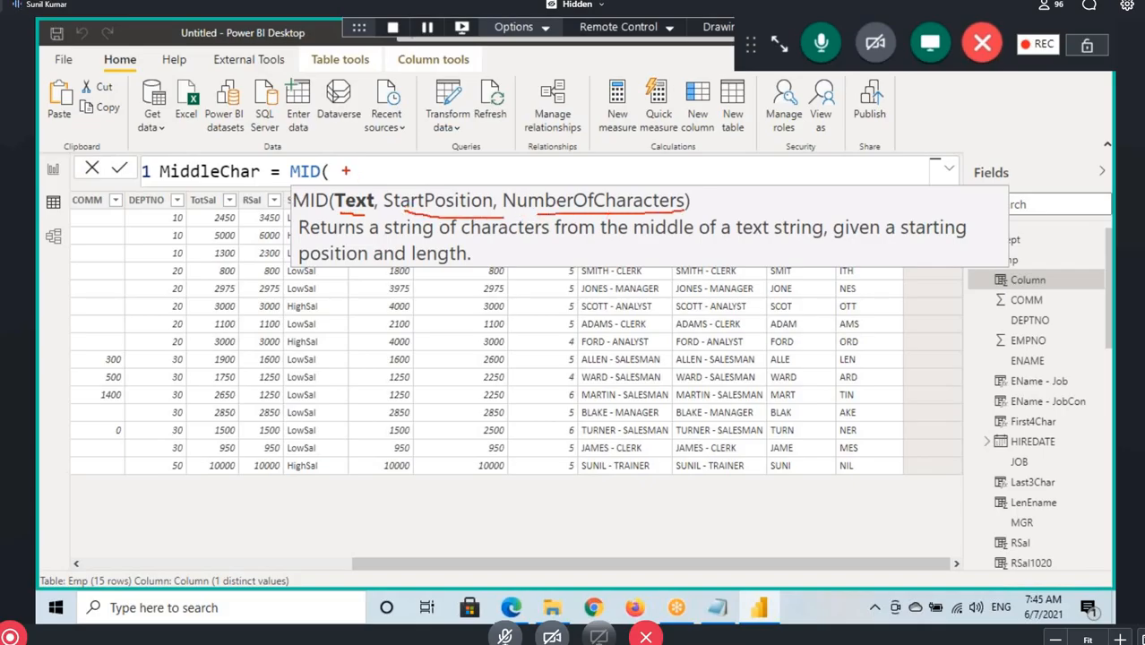
key("Escape")
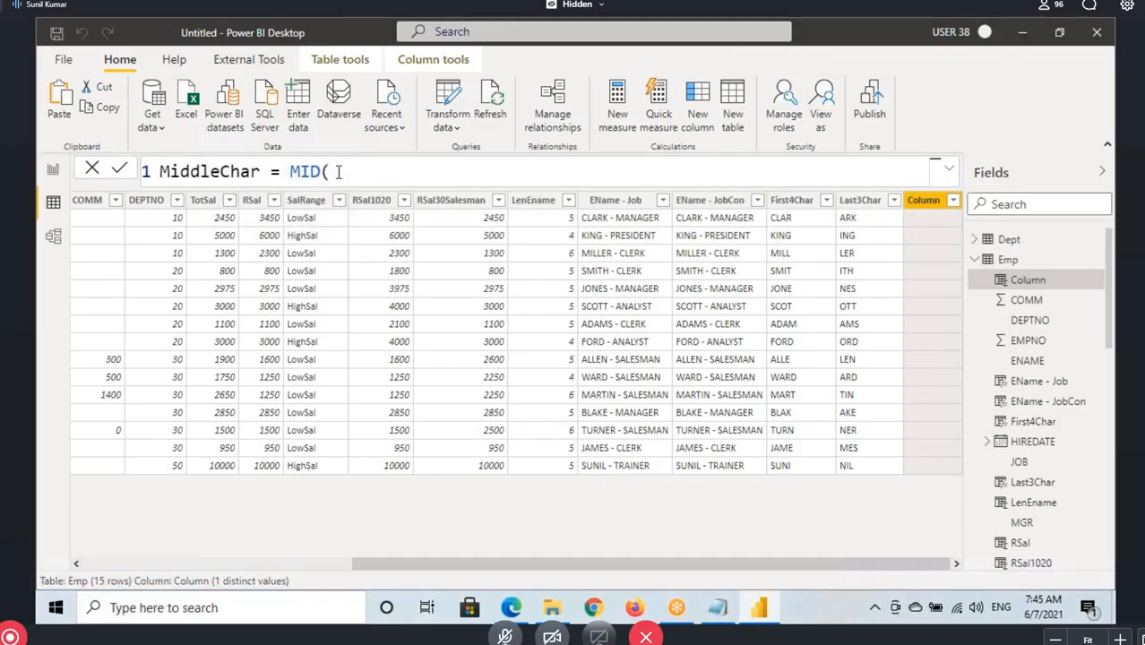
Enter Emp[ENAME] as the text and 2 as the start position, marking the first ENAME value and the StartPosition argument
type("Emp[ENAME]")
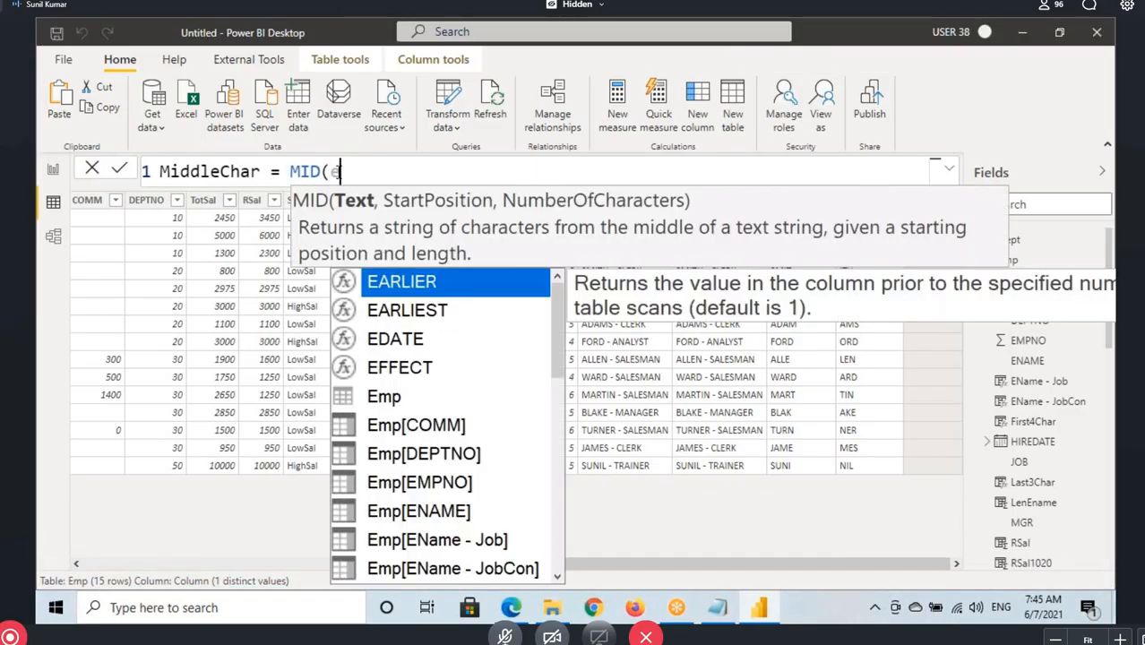
key("Tab")
type(",")
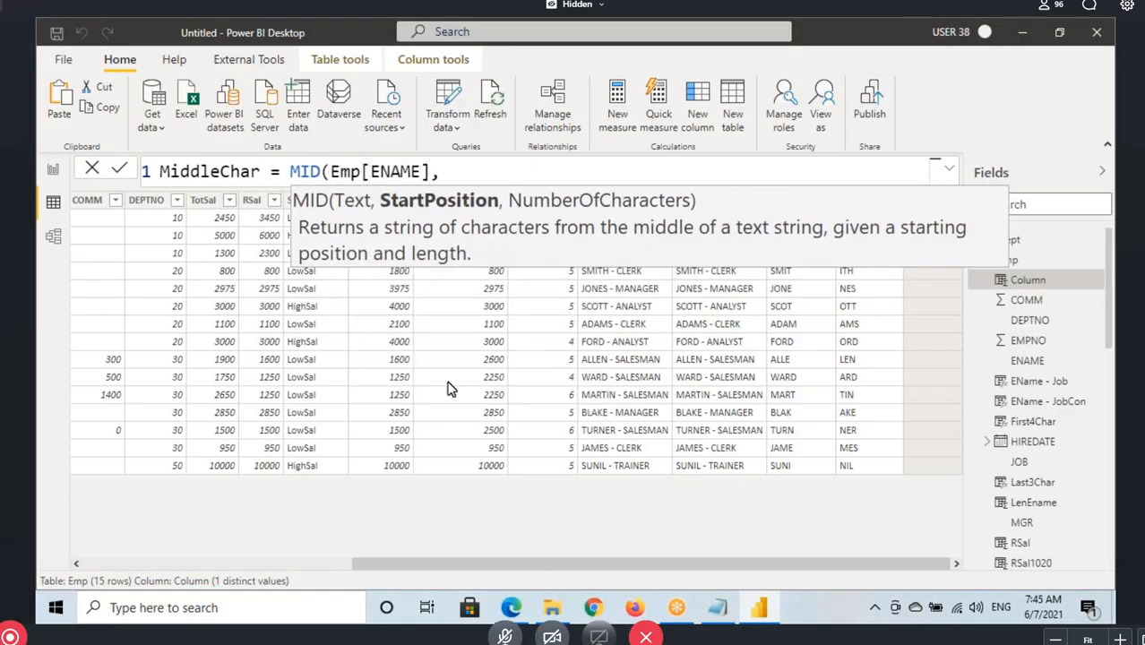
left_click_drag(397, 561, 121, 546)
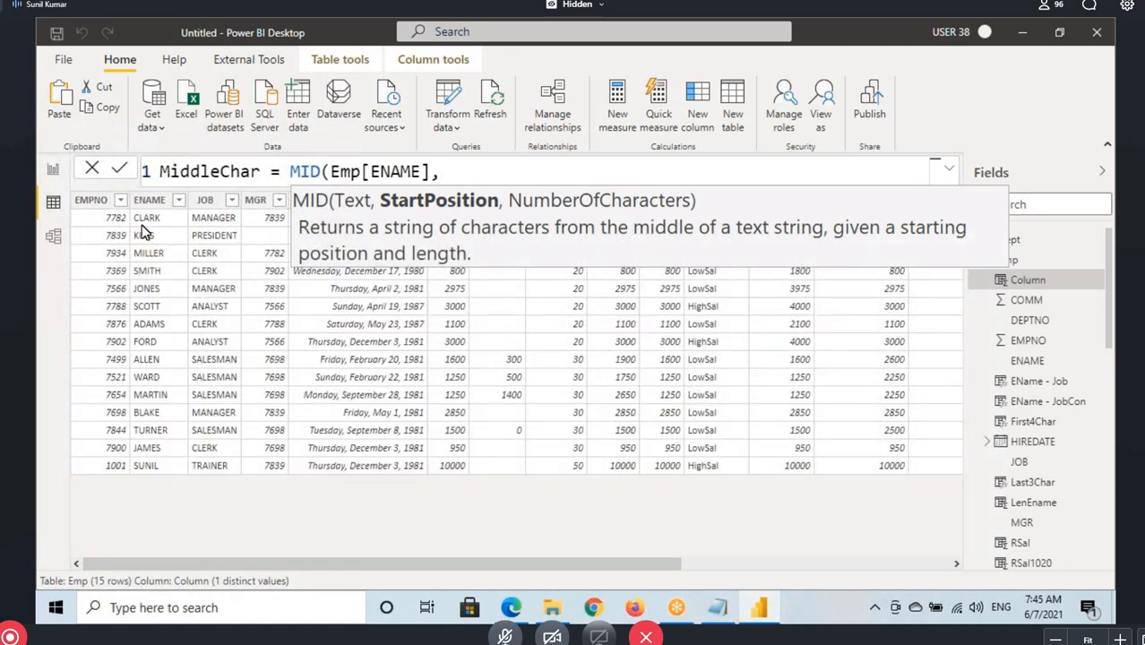
left_click_drag(141, 224, 133, 259)
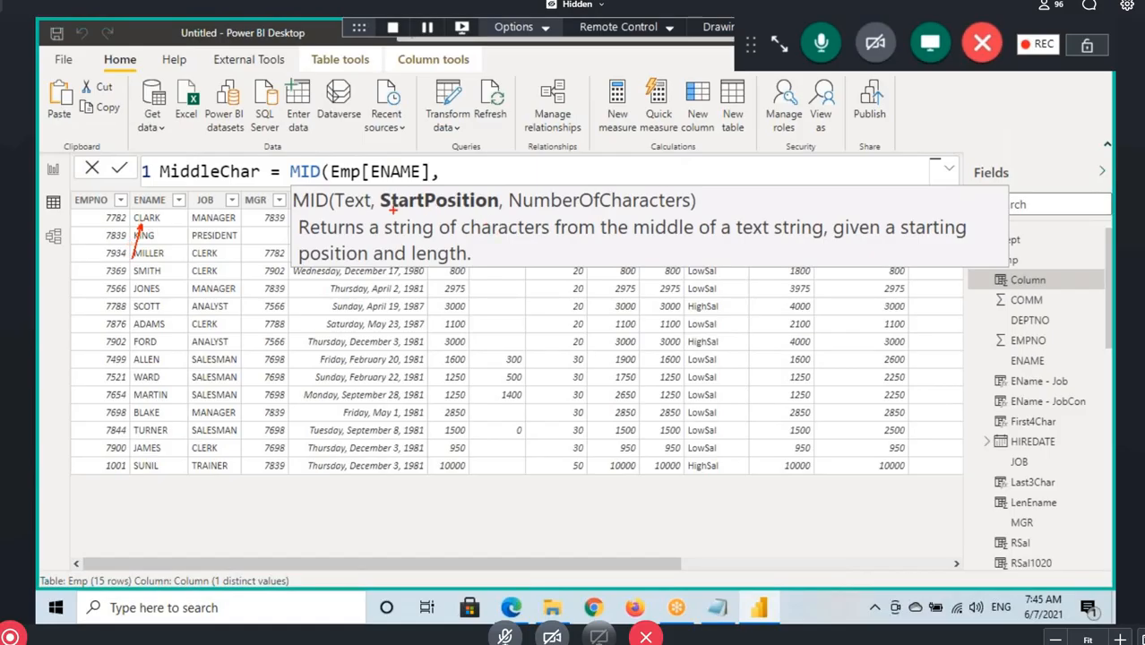
left_click_drag(392, 209, 474, 214)
left_click_drag(445, 167, 484, 173)
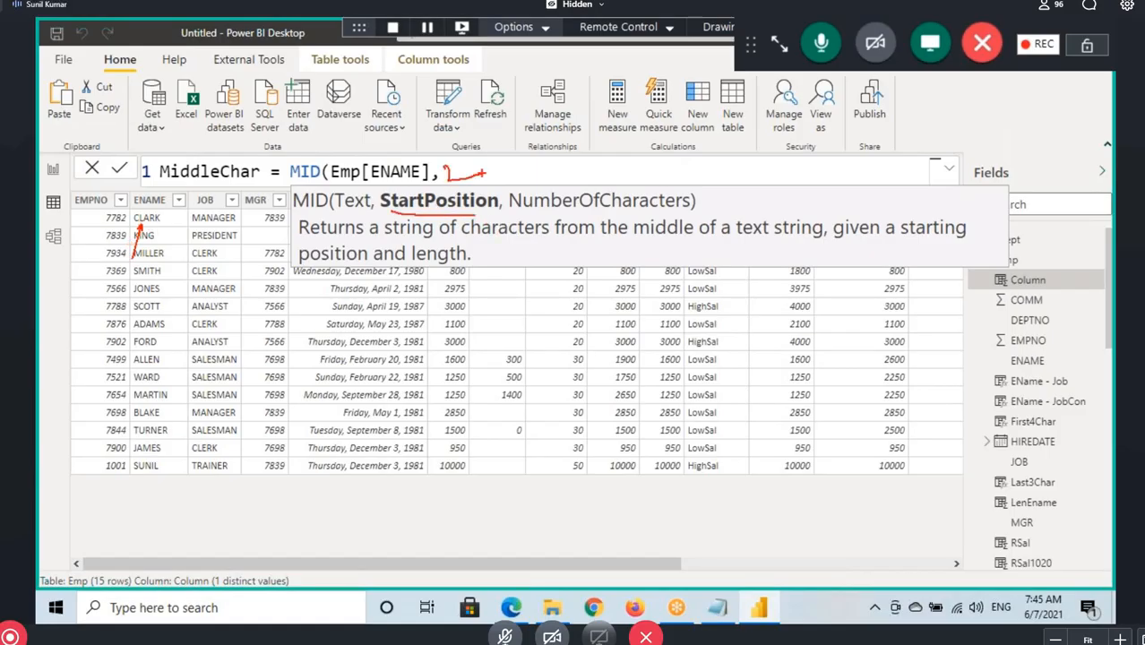
type("2")
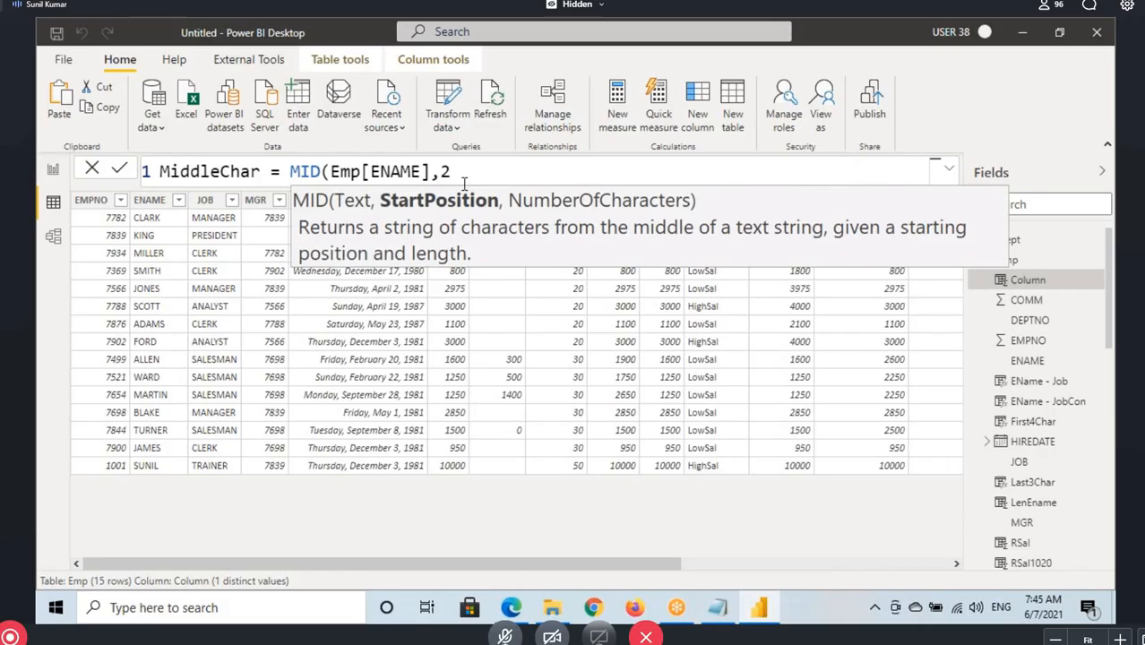
type(",")
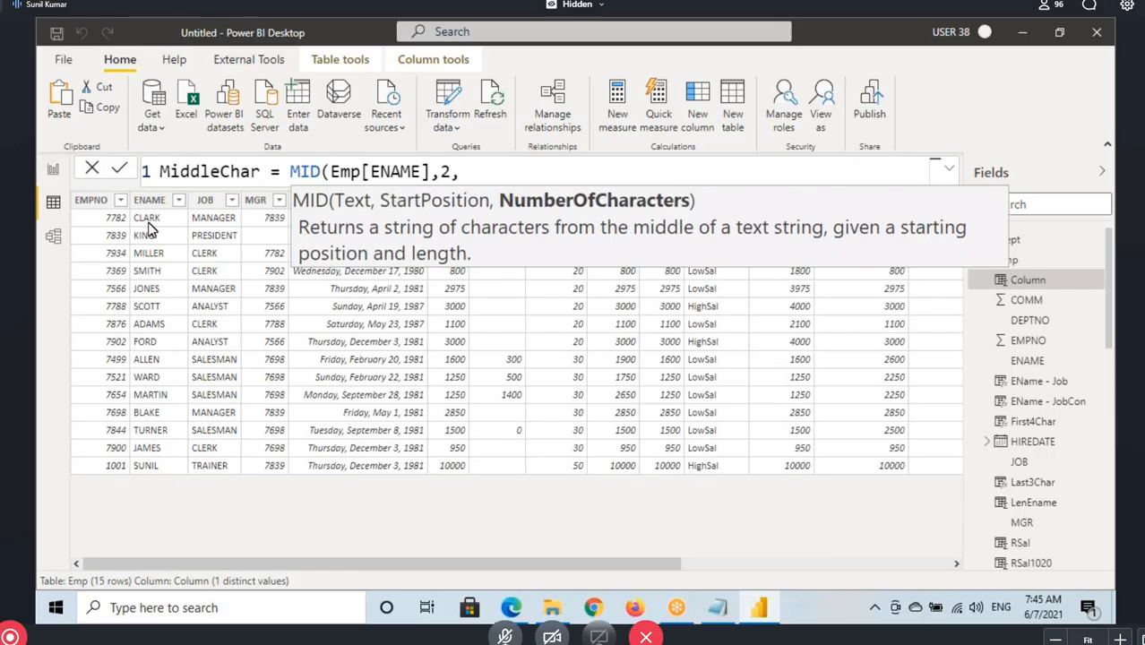
Mark the characters to extract and the NumberOfCharacters argument, then complete and commit MiddleChar = MID(Emp[ENAME],2,3)
key("ctrl+2")
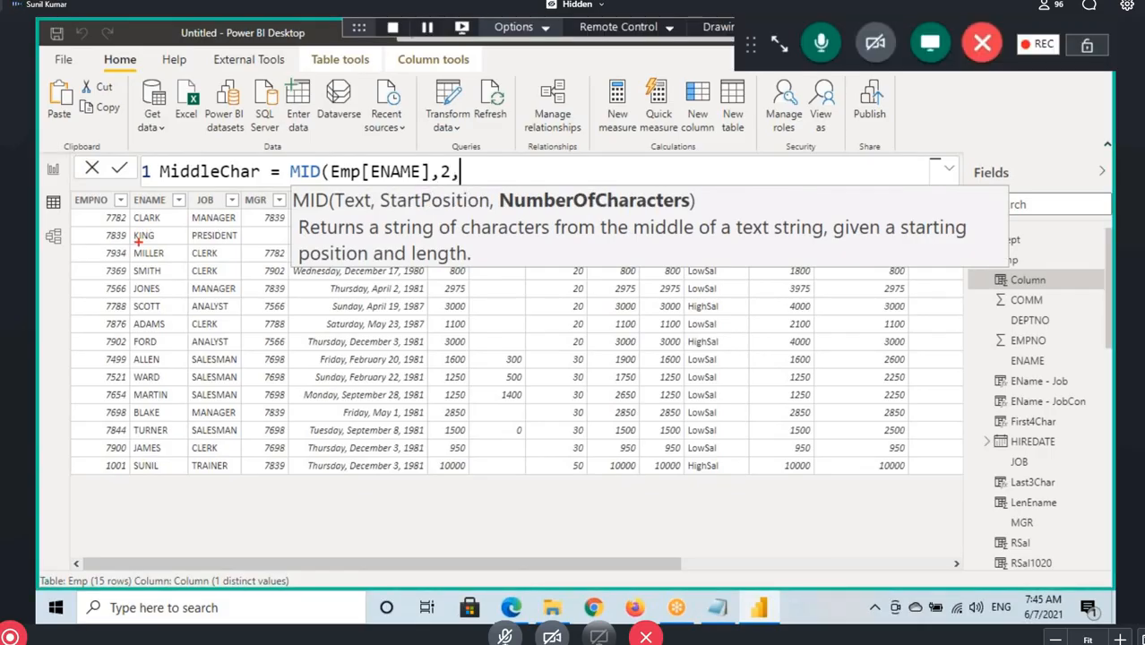
left_click_drag(138, 241, 124, 275)
left_click_drag(133, 196, 143, 216)
left_click_drag(525, 213, 596, 212)
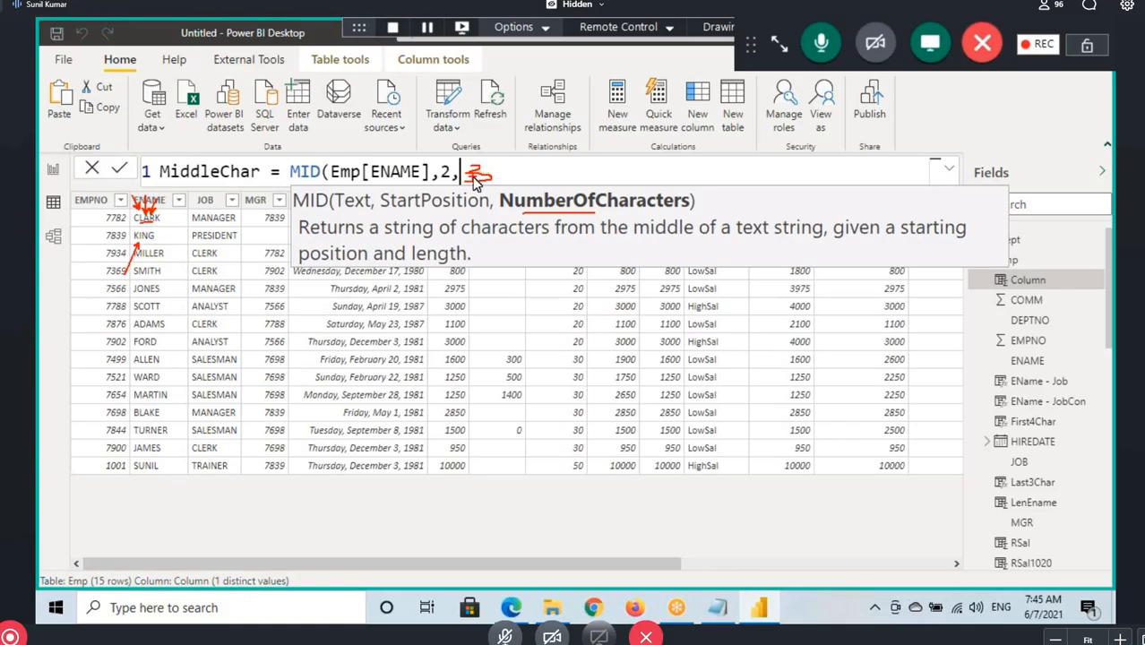
type("3)")
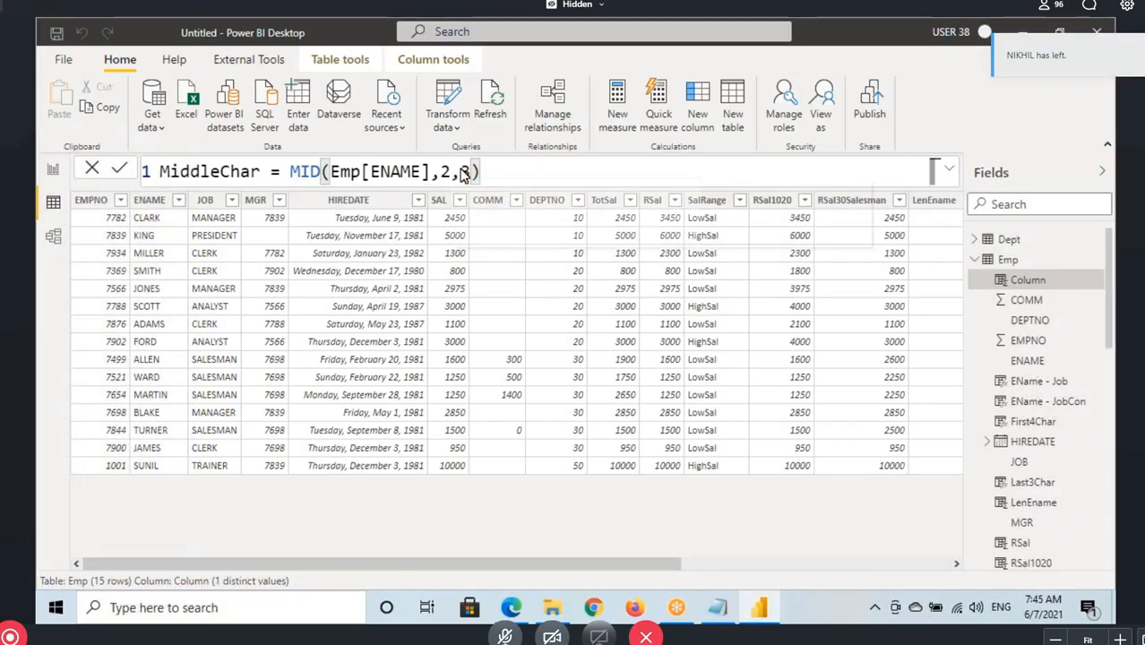
key("Return")
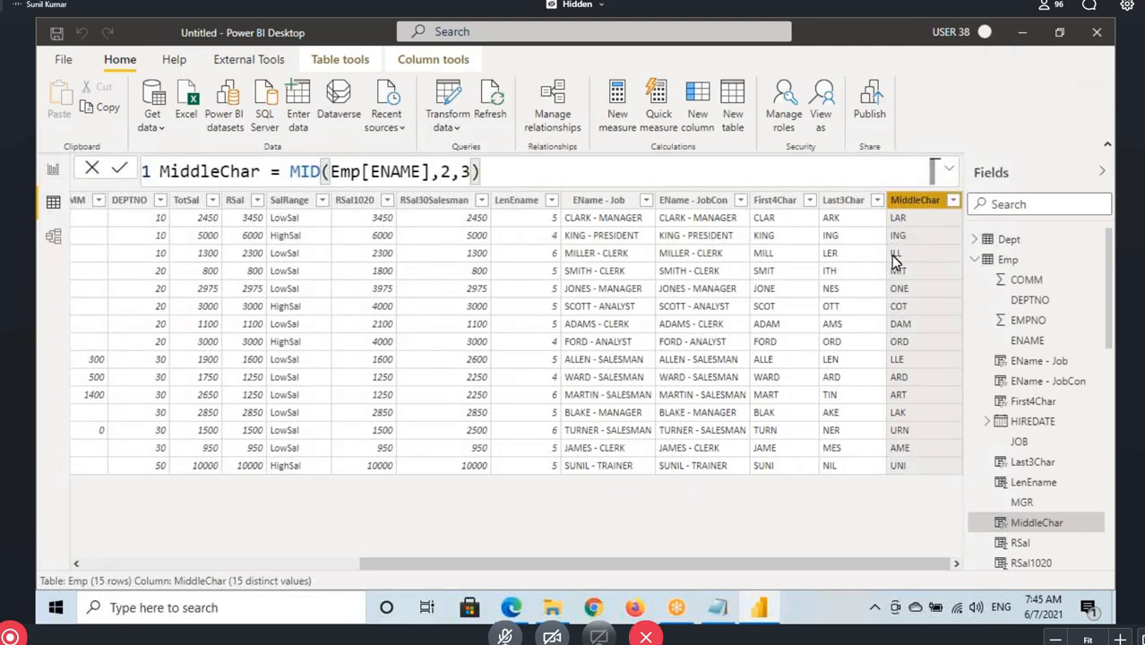
Mark the first MiddleChar value, and compare the MID formula's arguments with the first name in the ENAME column
key("ctrl+2")
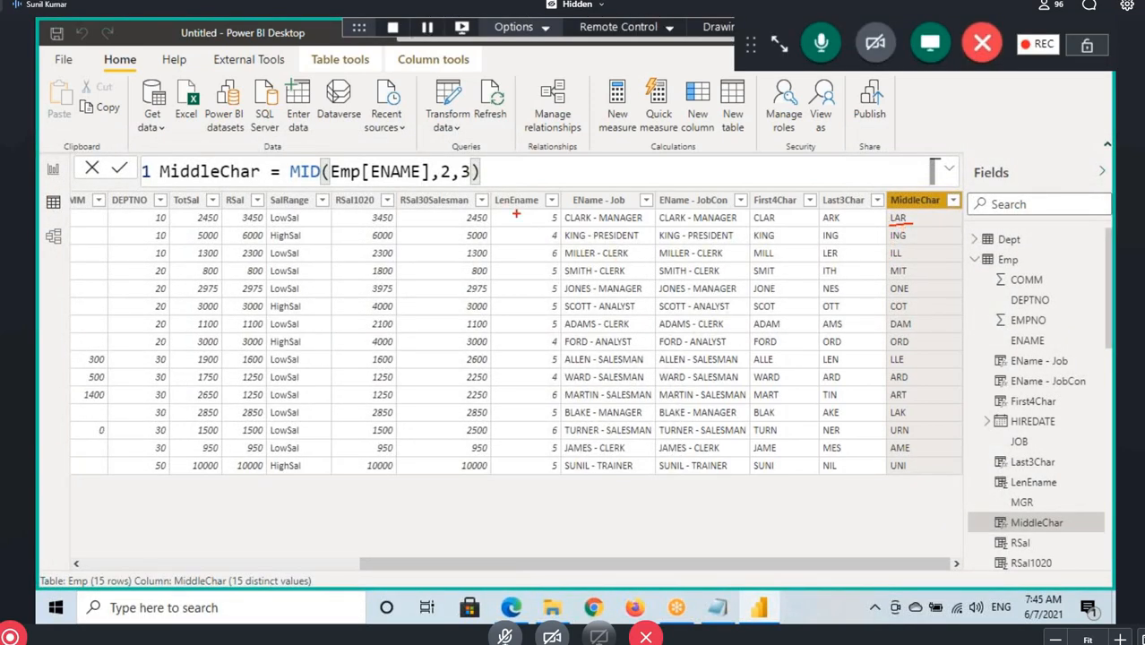
left_click_drag(440, 183, 433, 208)
key("ctrl+2")
left_click_drag(615, 561, 141, 558)
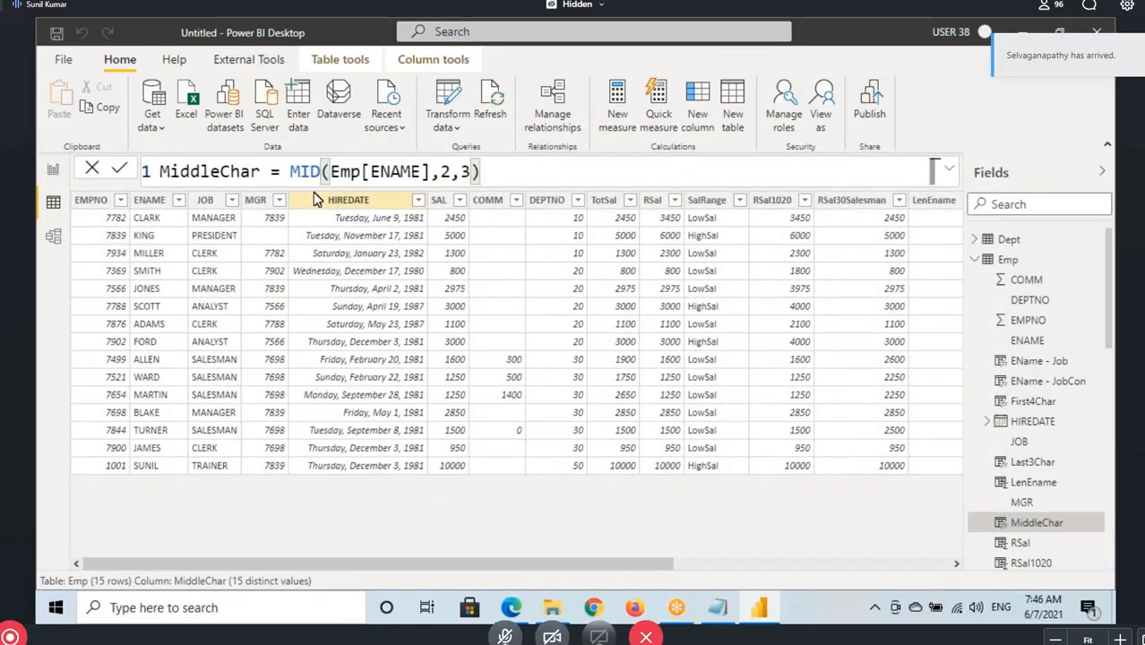
key("ctrl+2")
mouse_move(293, 183)
left_mouse_down()
mouse_move(418, 183)
mouse_move(430, 206)
mouse_move(495, 180)
left_mouse_up()
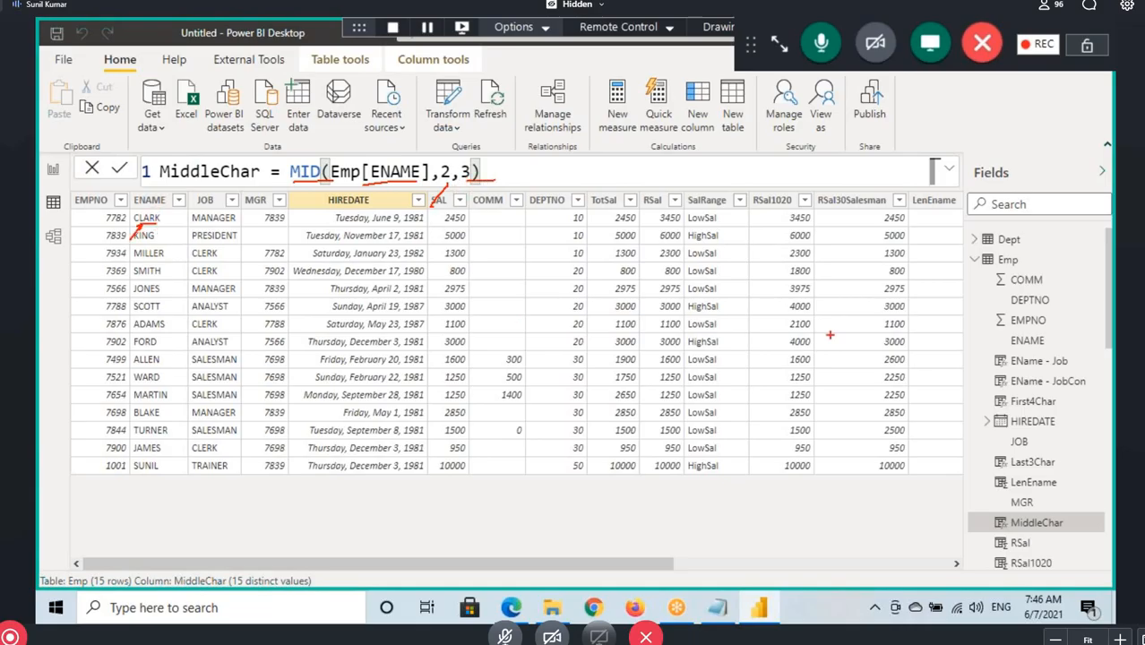
key("Escape")
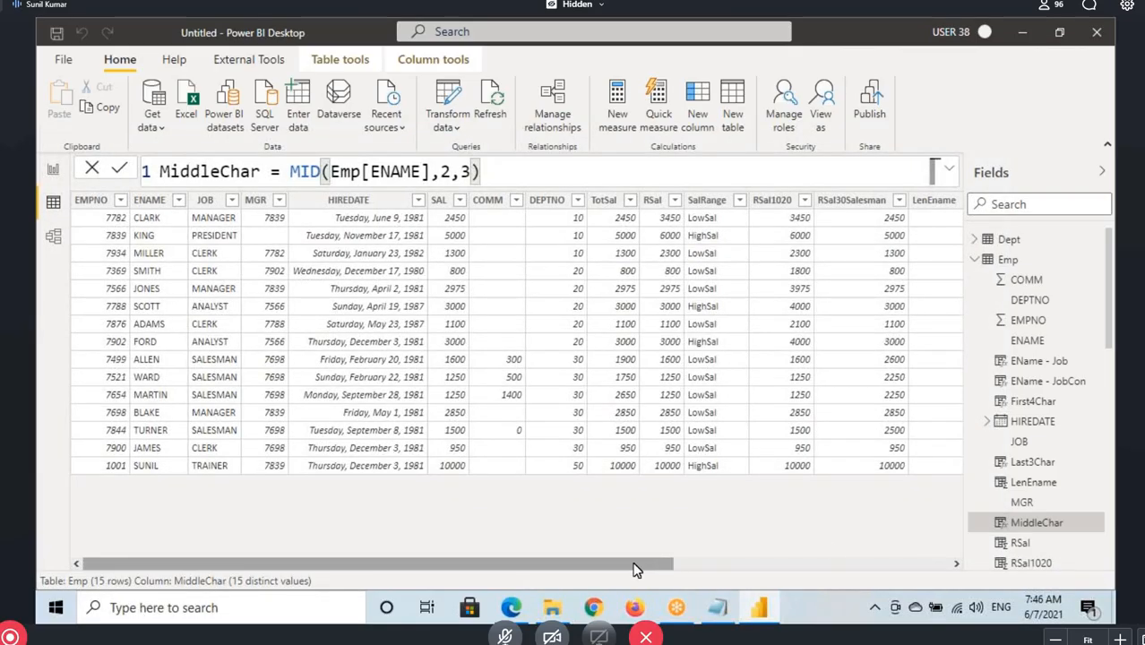
left_click_drag(633, 564, 963, 568)
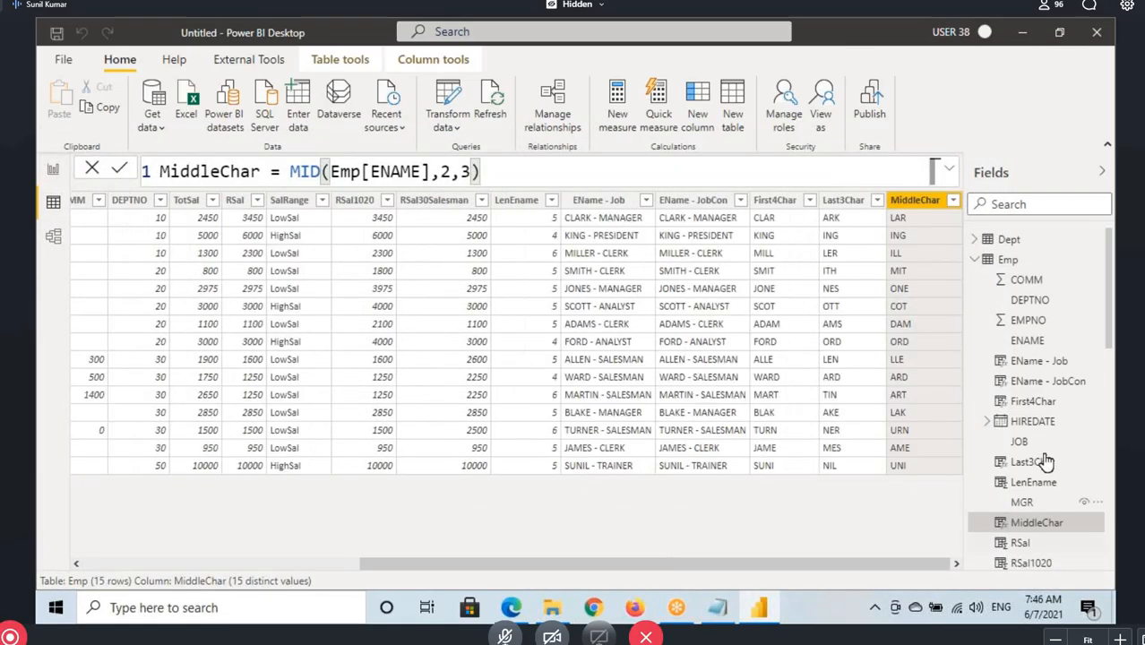
Switch to the Notepad notes and highlight the UPPER function heading
left_click(719, 611)
scroll(217, 422, "down", 3)
left_click_drag(41, 226, 96, 226)
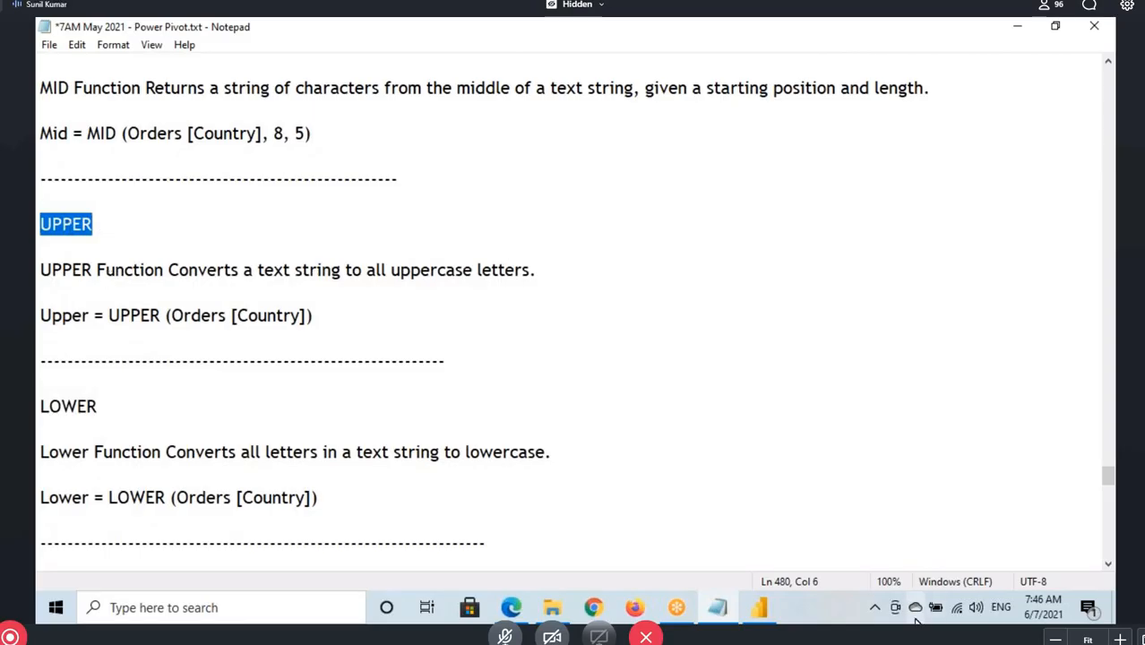
Switch back to Power BI Desktop, collapse the Emp table, and show the Orders table with its Customer Name column selected
left_click(760, 609)
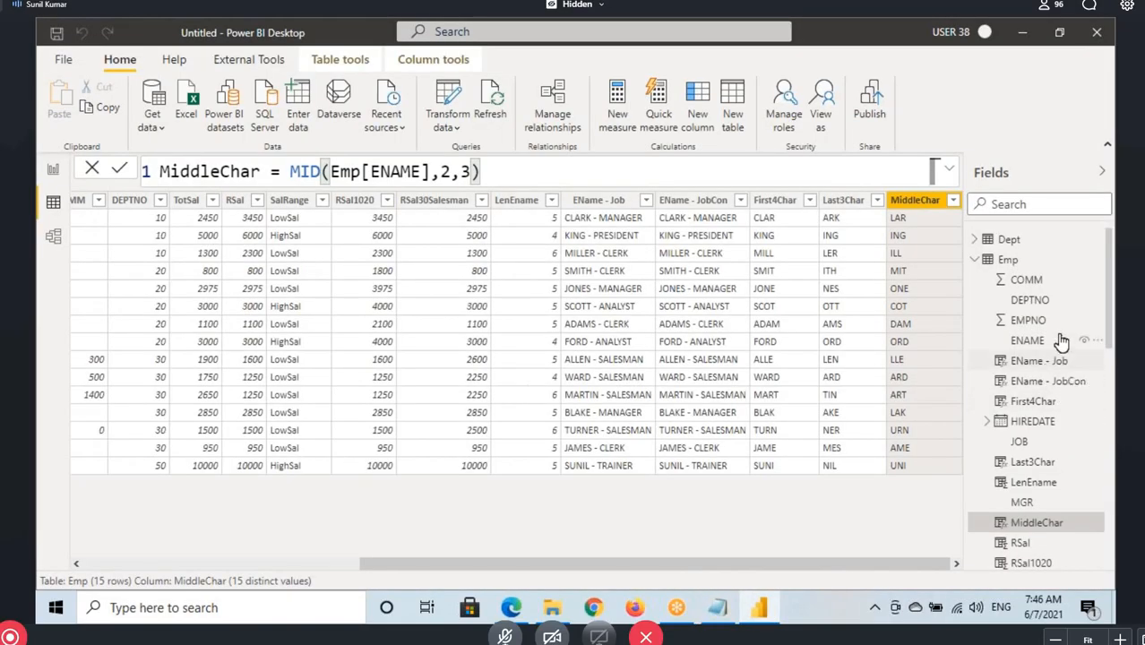
left_click(996, 262)
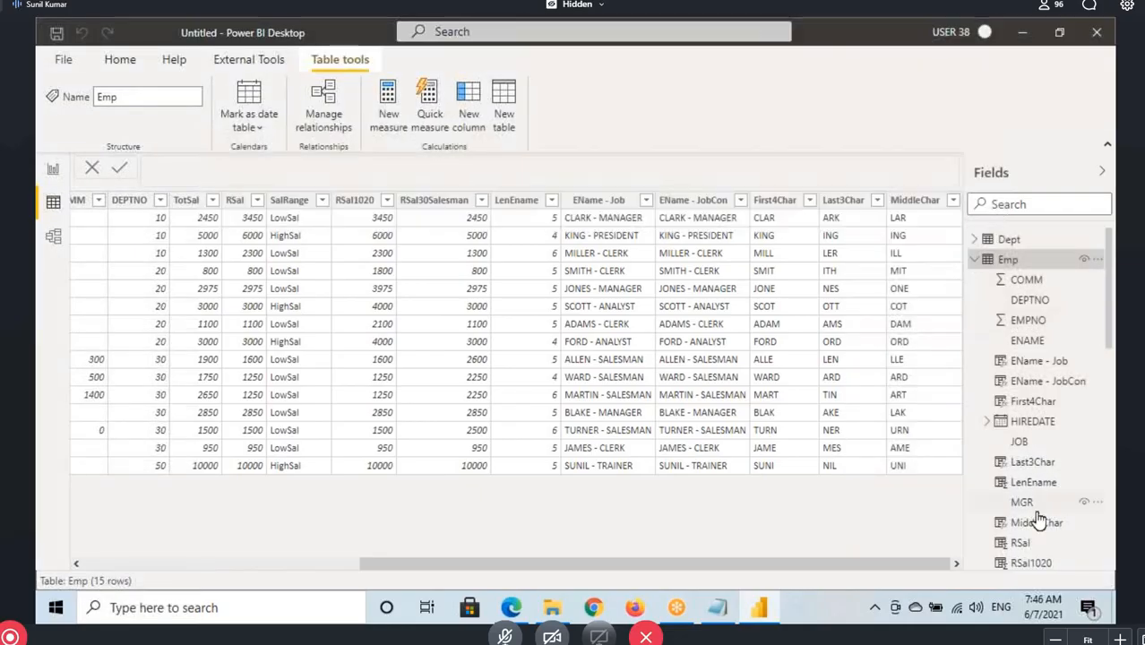
left_click(982, 261)
left_click(1011, 300)
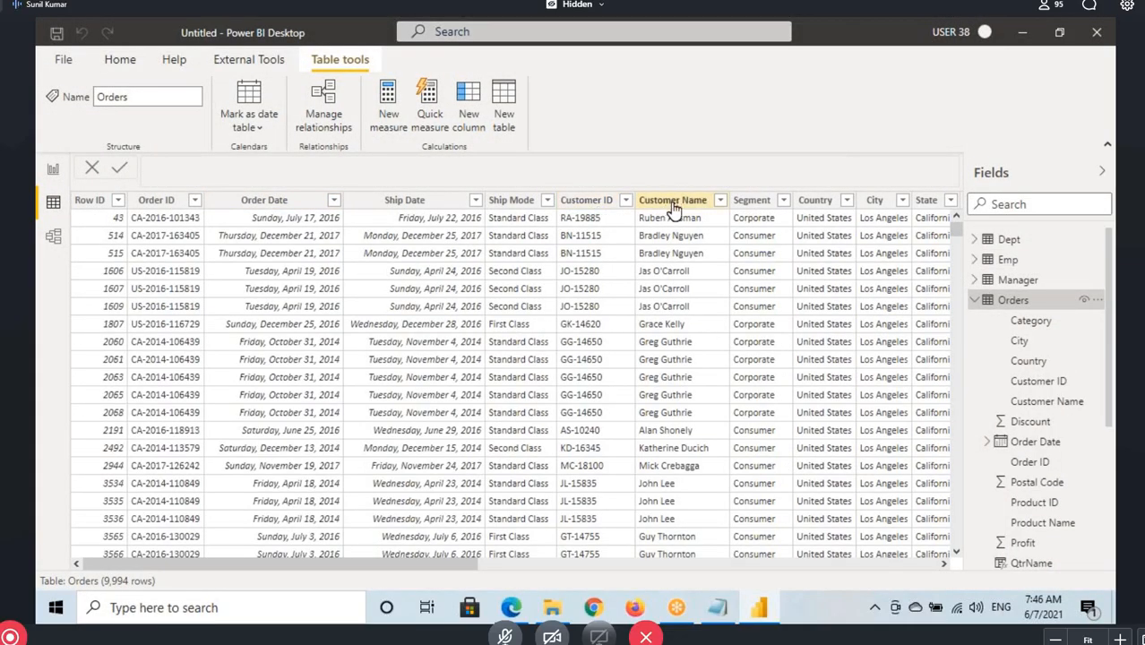
left_click(667, 201)
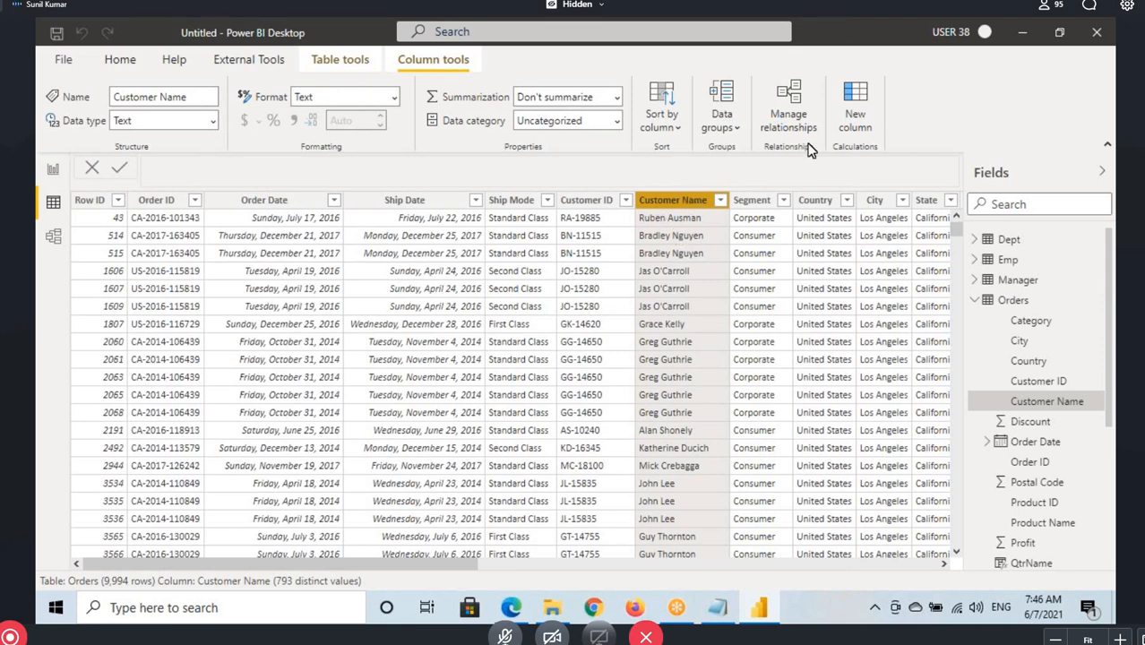
Add a calculated column to Orders, begin it as Upper = UPPER(, and underline the Text argument and description in the syntax hint
left_click(1013, 300)
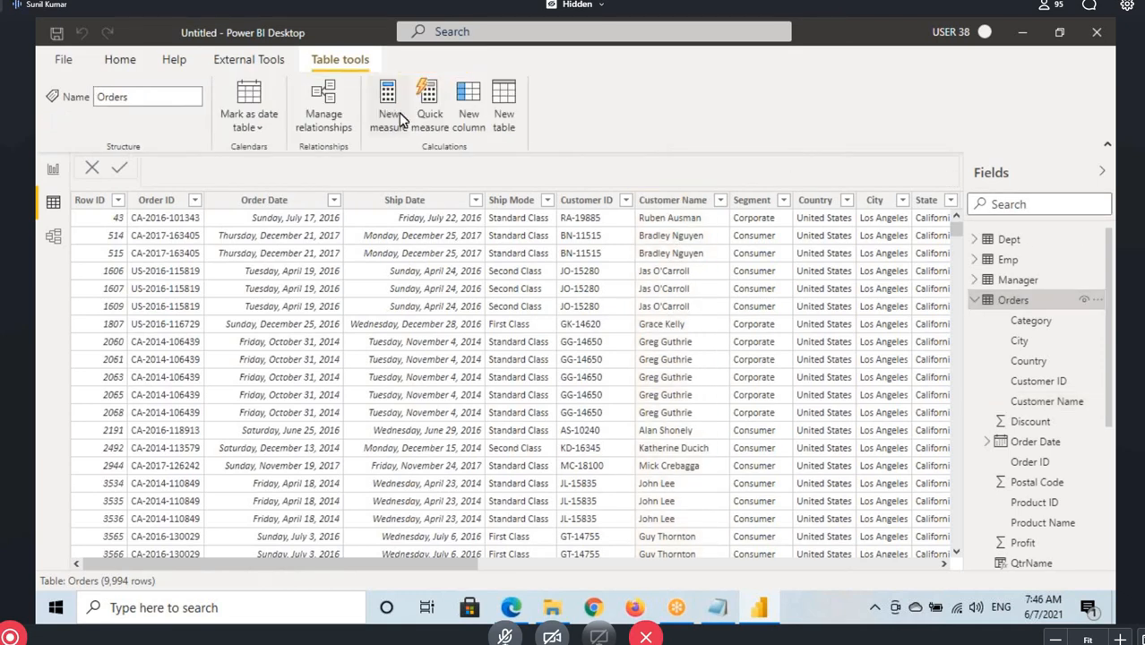
left_click(464, 106)
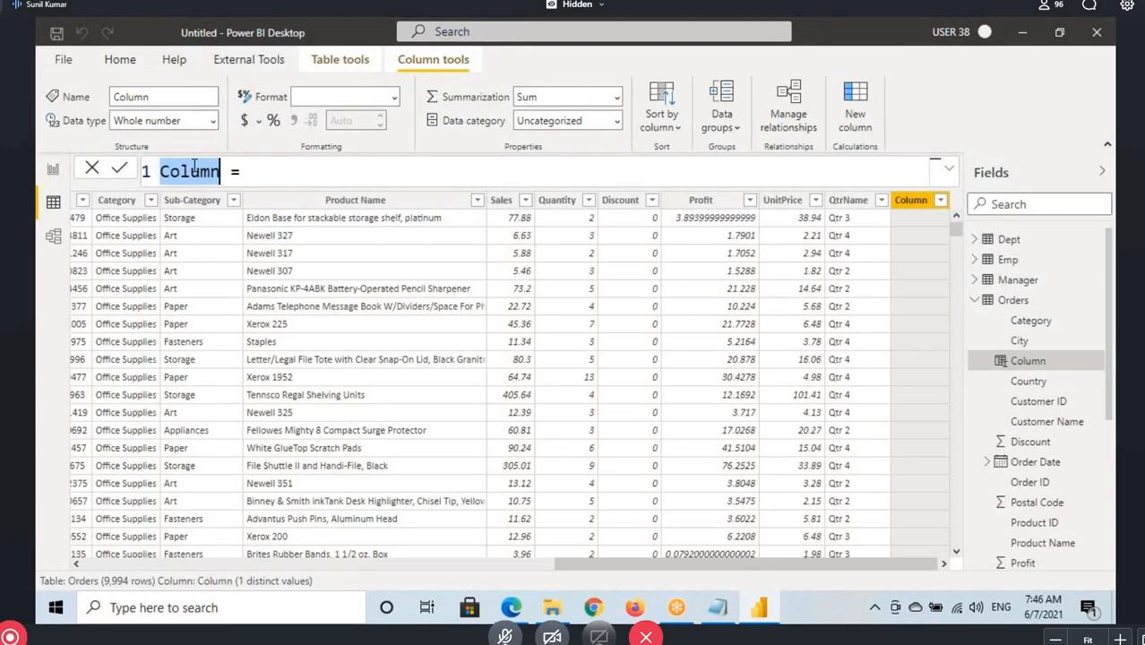
type("Upper")
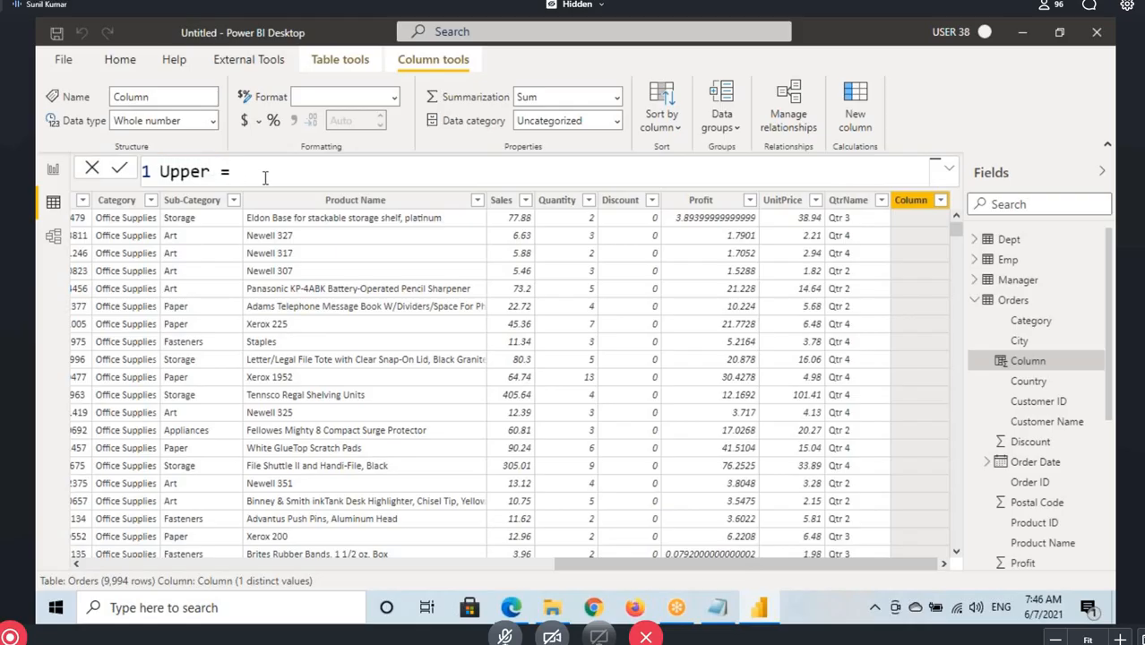
type("upper(")
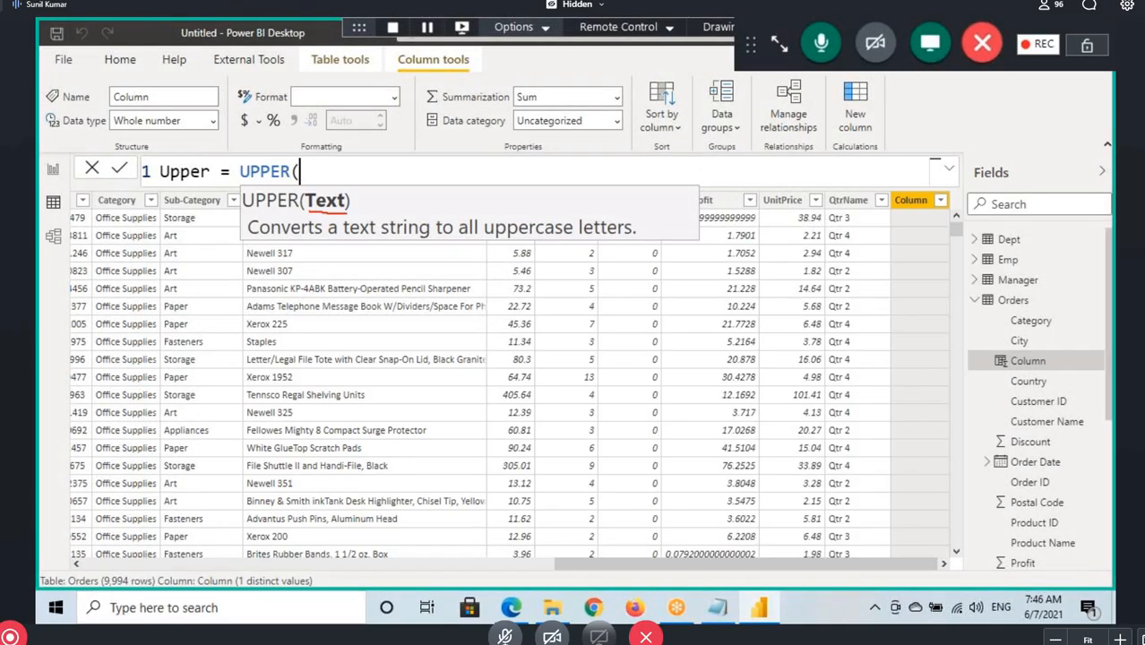
left_click_drag(429, 243, 615, 244)
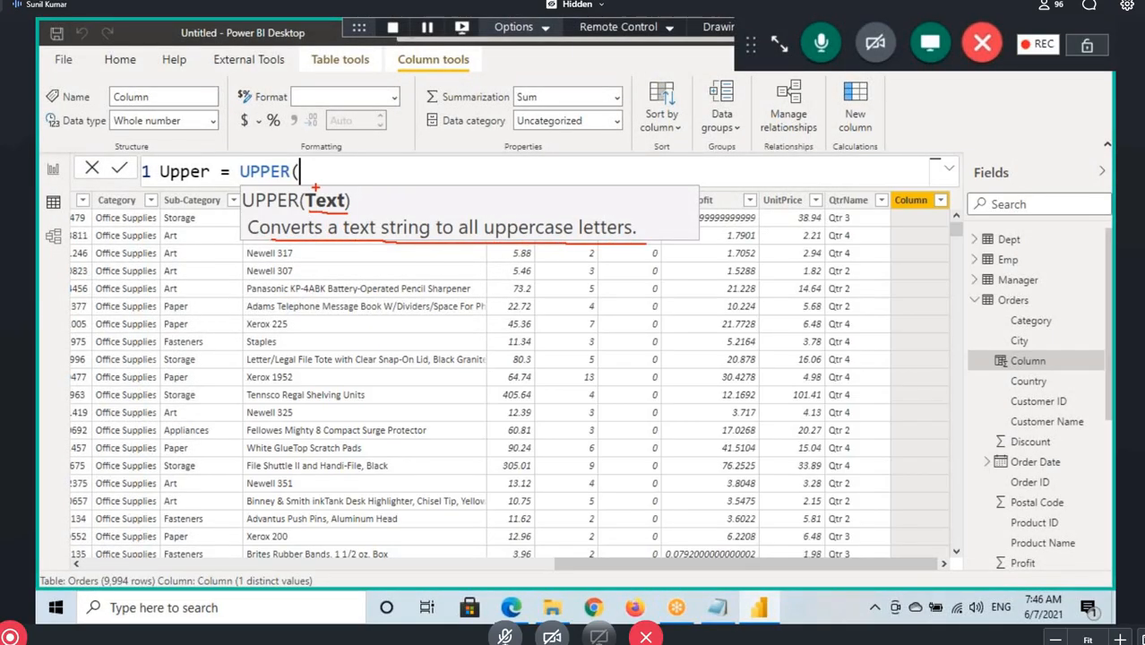
key("Escape")
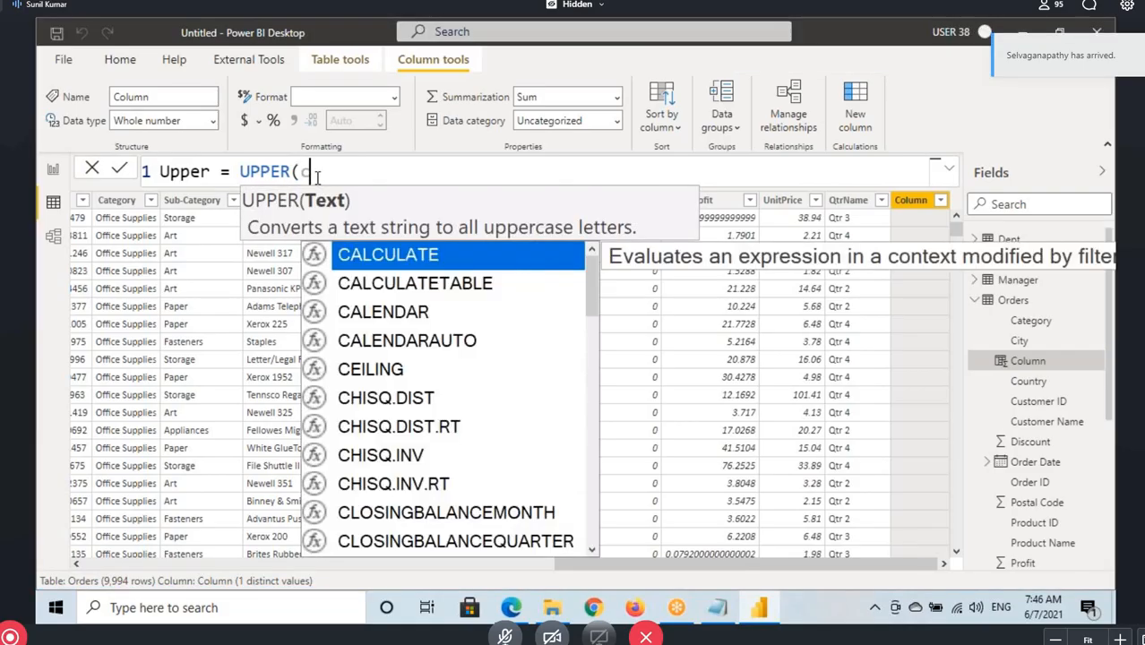
Complete the calculated column formula as Upper = UPPER(Orders[Customer Name]) and commit it
type("ous")
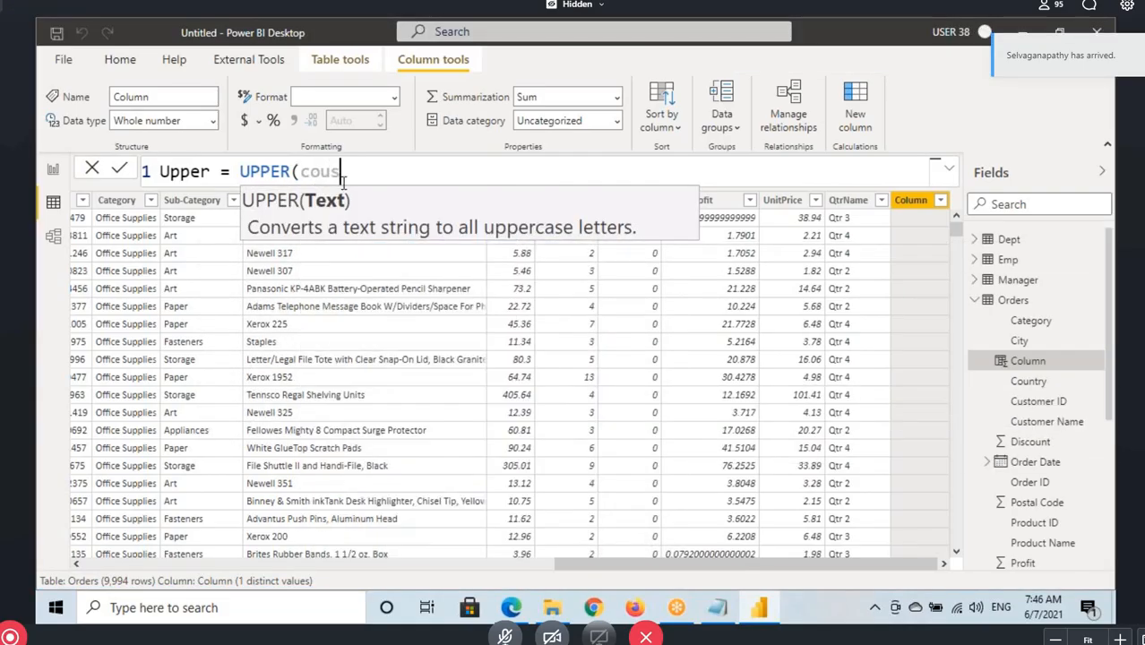
key("BackSpace")
key("BackSpace")
key("BackSpace")
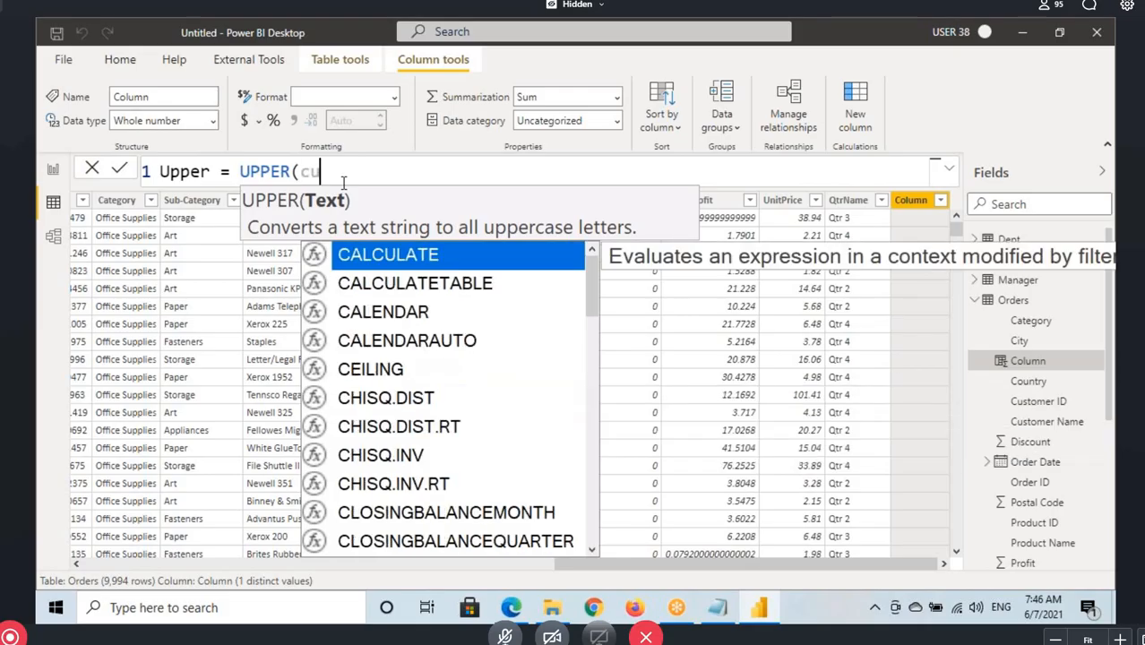
type("usto")
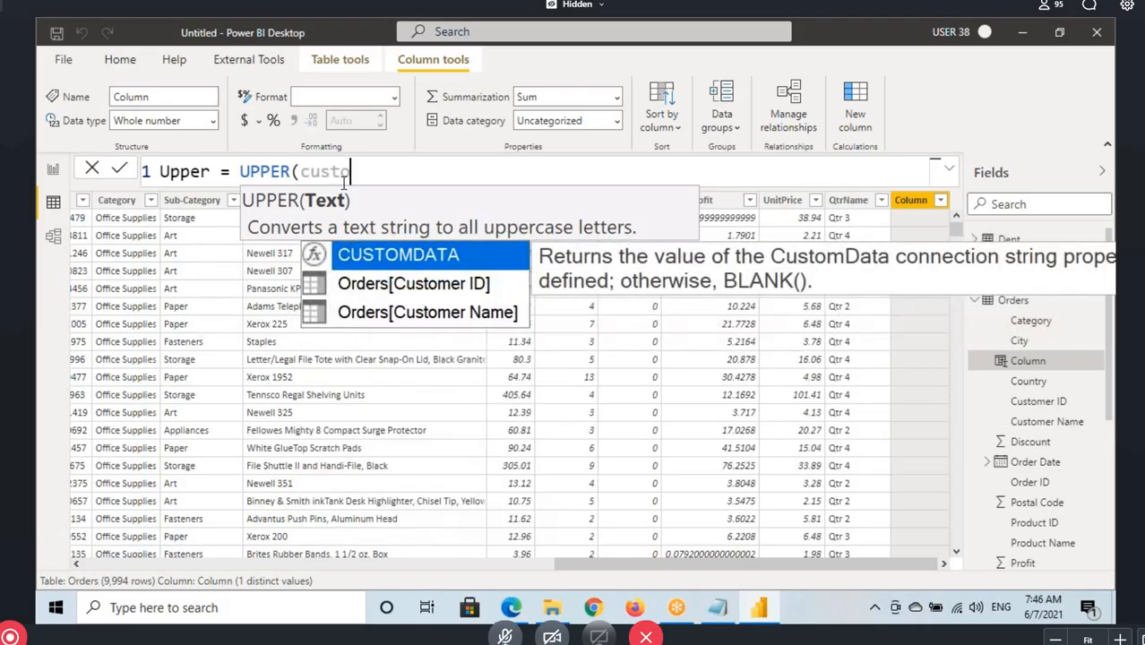
left_click(460, 320)
type(")")
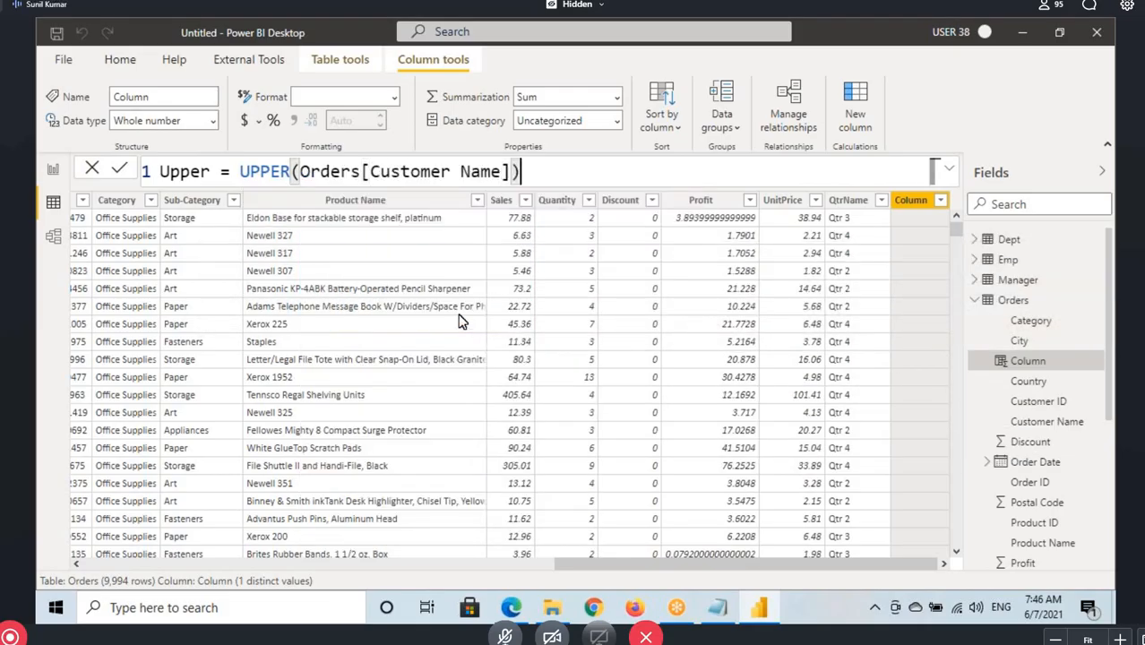
key("Return")
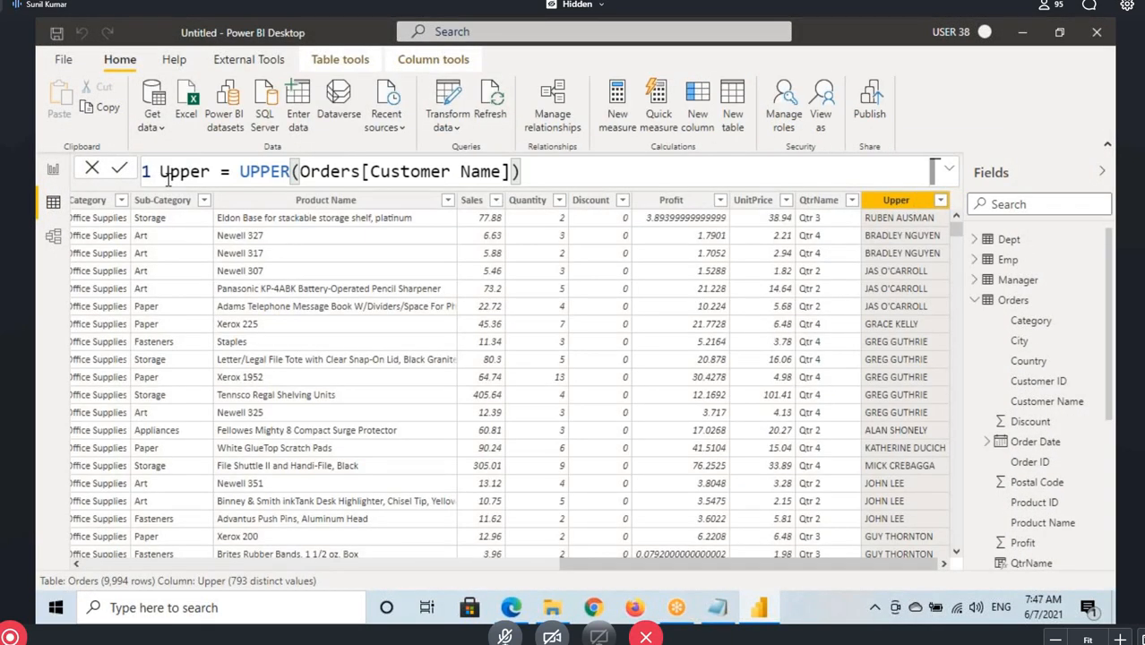
Rename the new Orders column to CustUpper in its formula and commit the change
left_click(166, 175)
type("Cust")
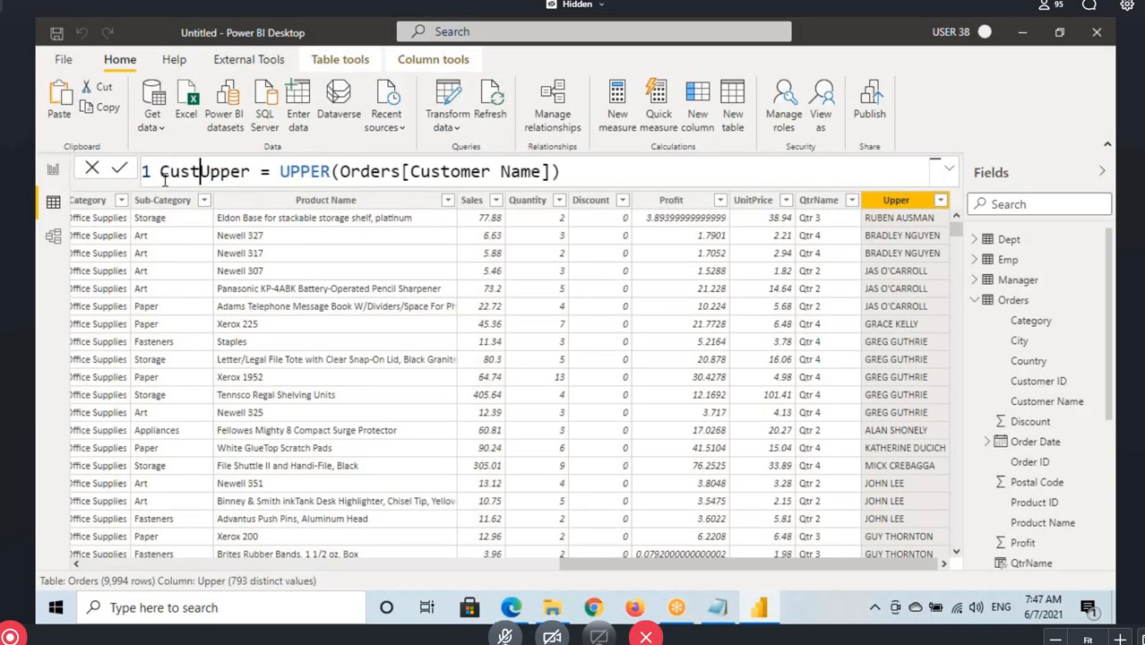
left_click(582, 171)
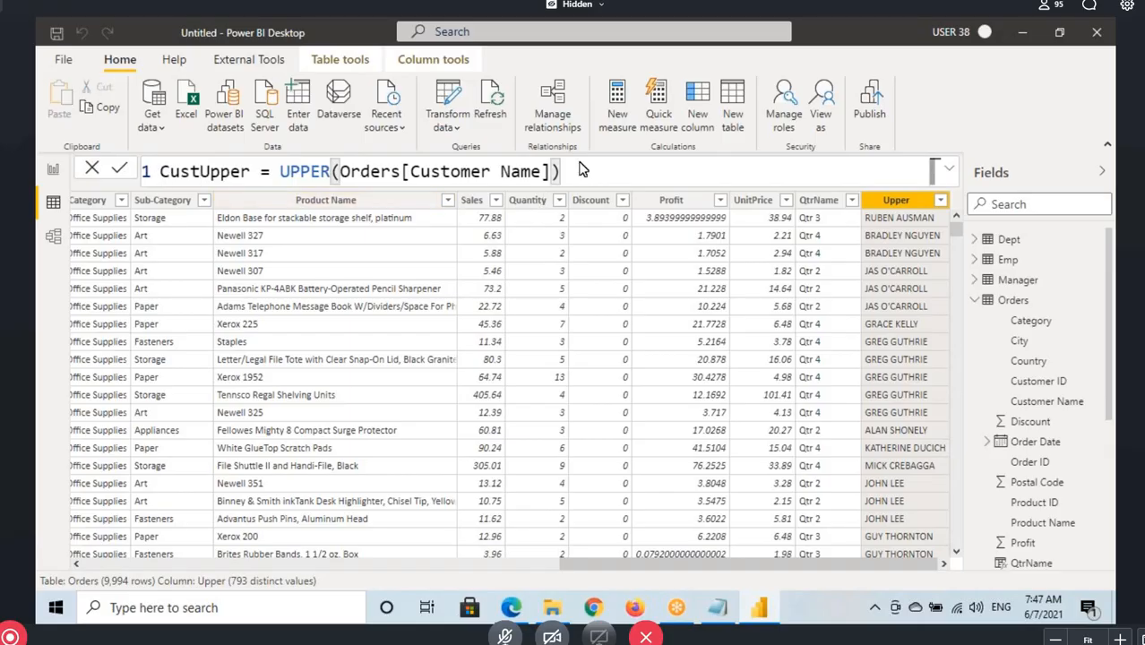
key("Return")
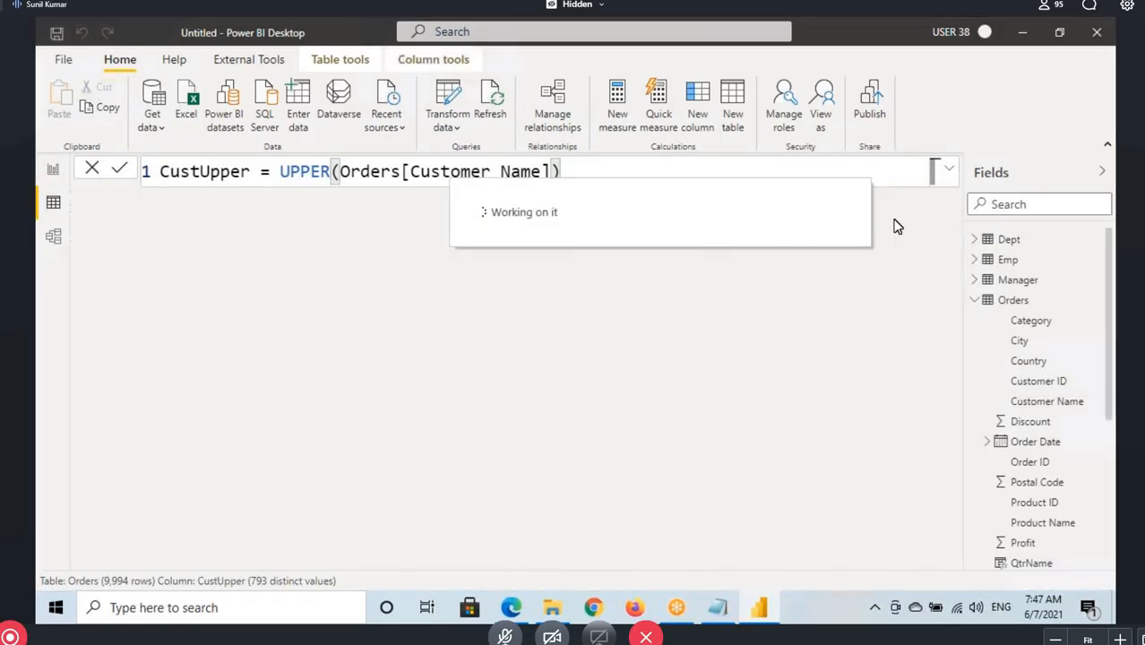
Switch to the Notepad notes and highlight the LOWER heading and the TRIM heading
left_click(717, 607)
key("shift+End")
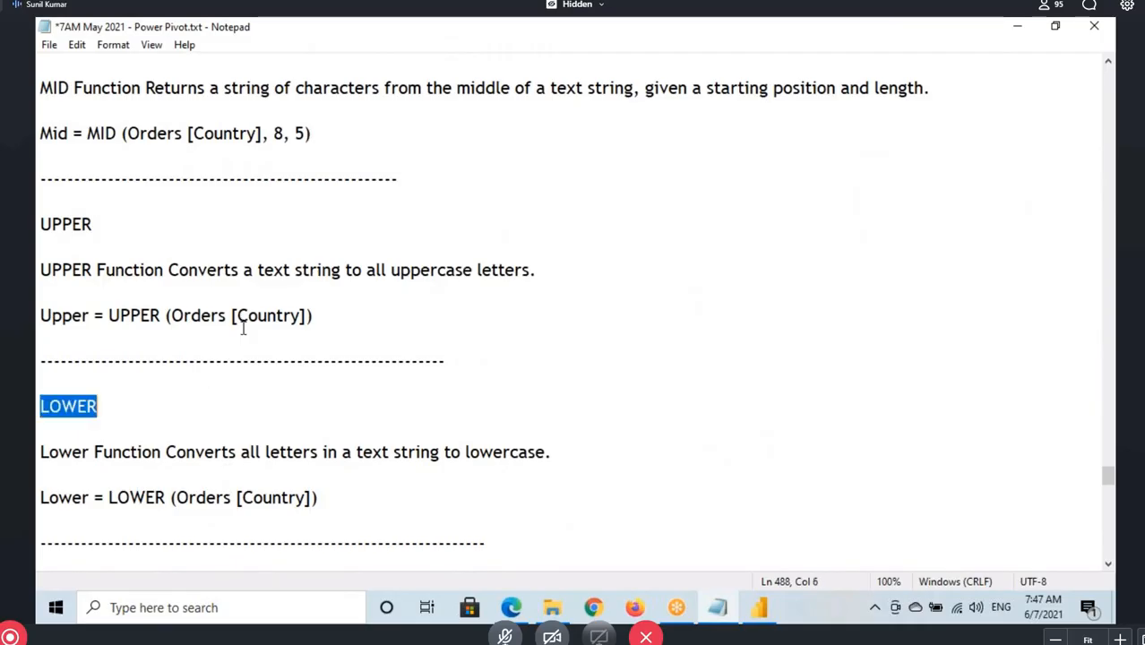
scroll(243, 328, "down", 3)
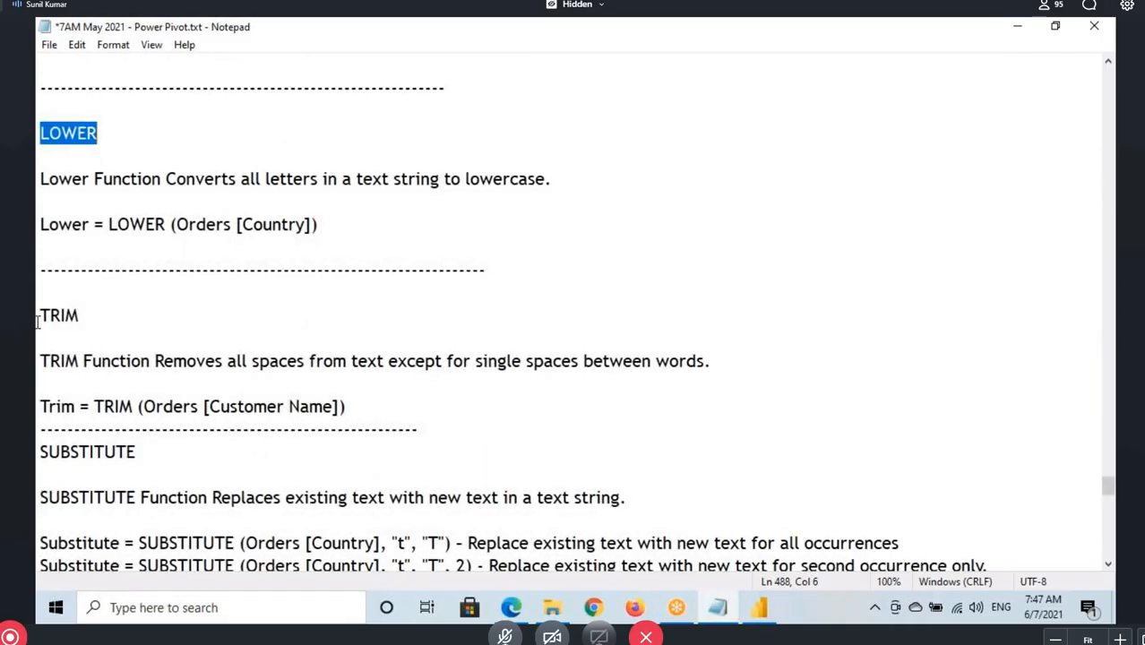
left_click_drag(37, 321, 81, 316)
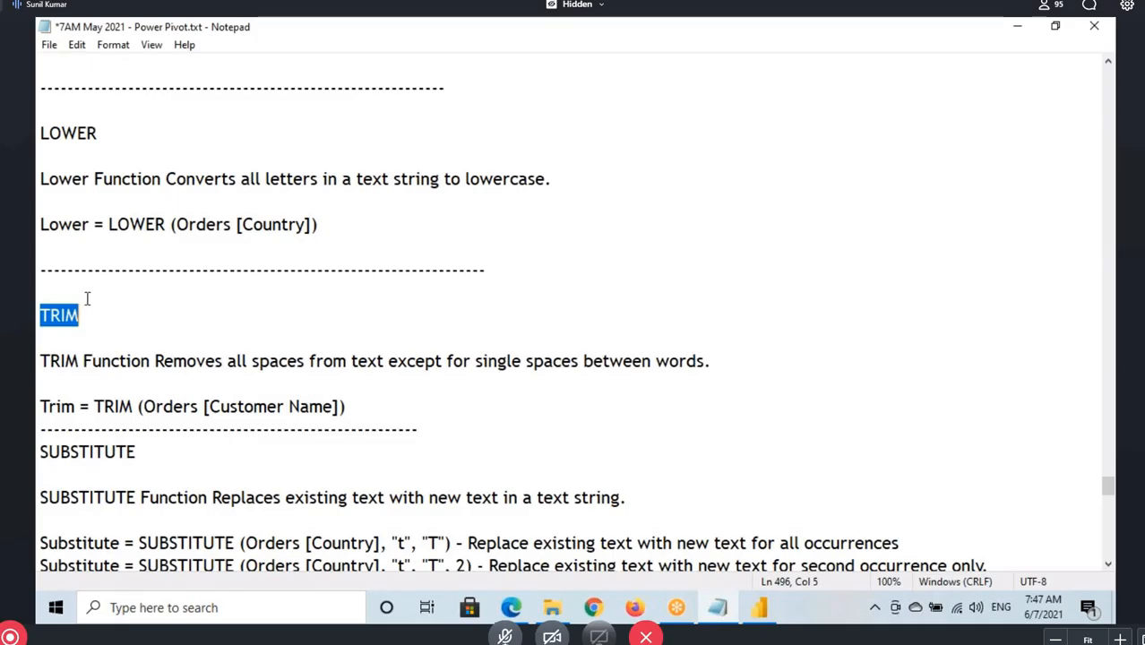
left_click_drag(38, 326, 81, 316)
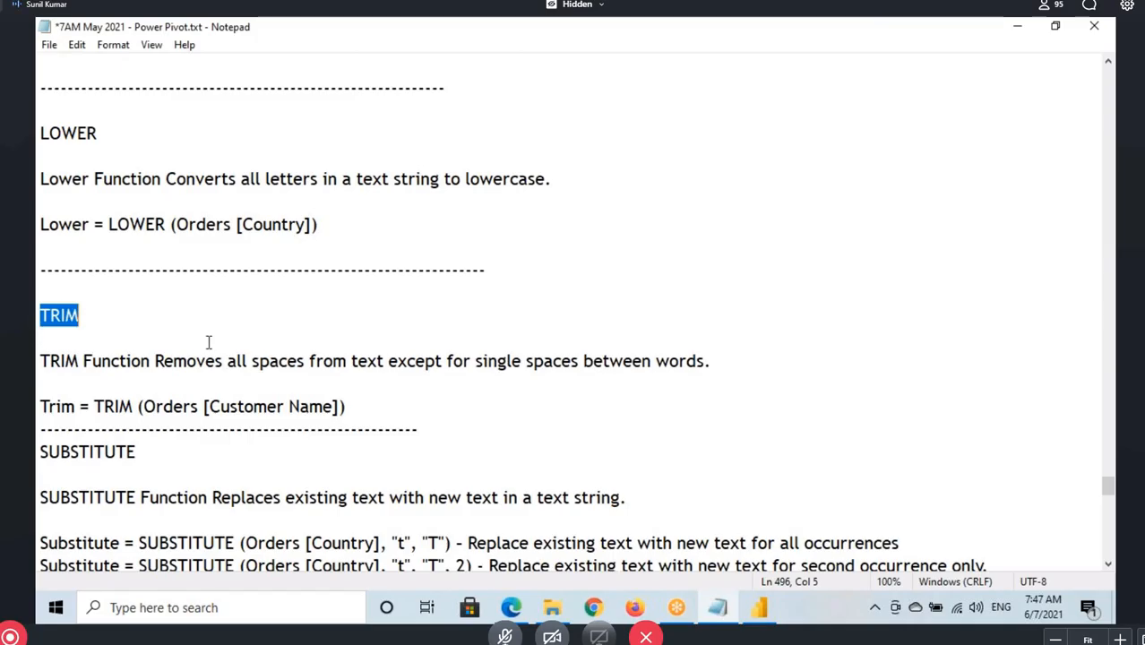
Switch back to Power BI Desktop, show the Emp table, and start a calculated column named Spaces
left_click(760, 613)
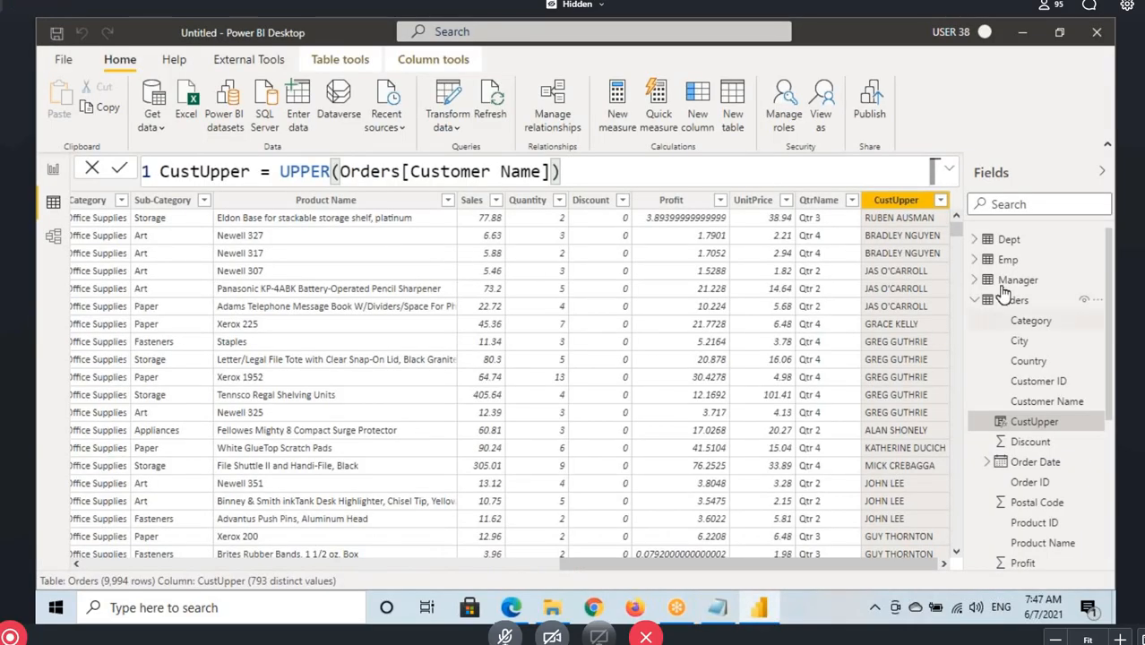
left_click(1010, 259)
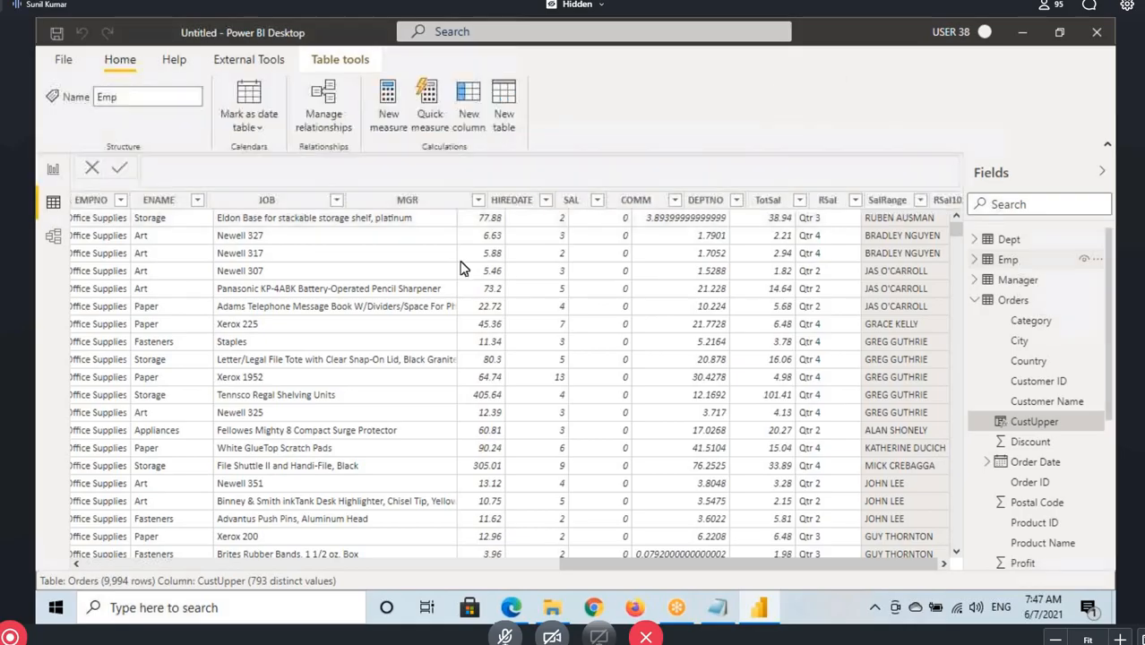
left_click_drag(627, 562, 909, 565)
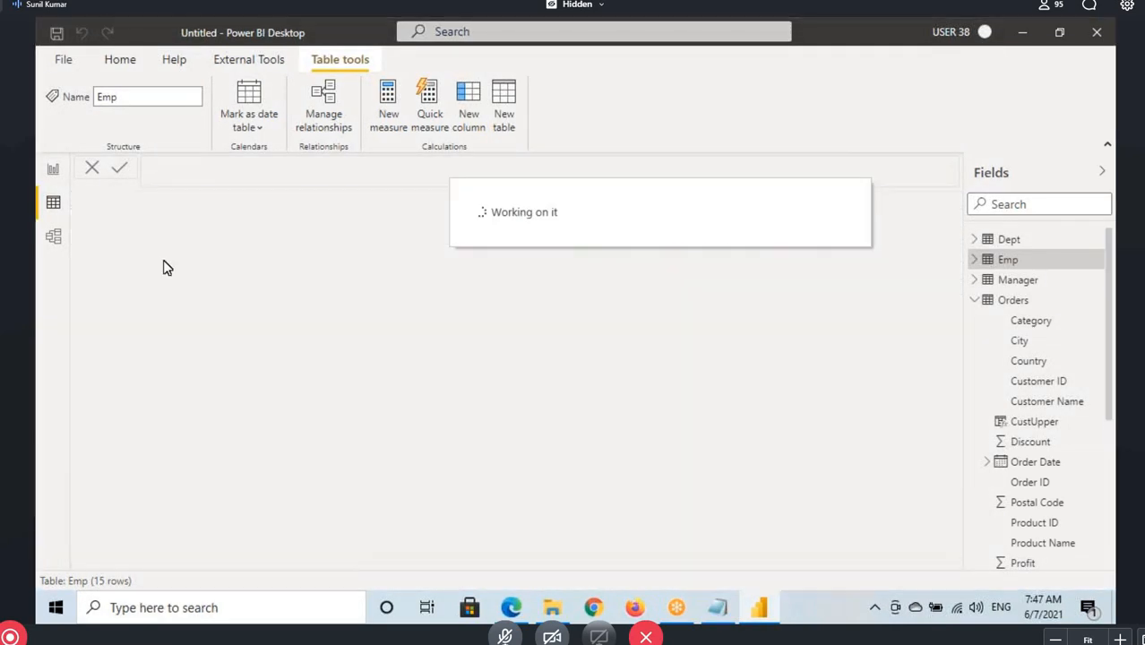
type("Spaces =")
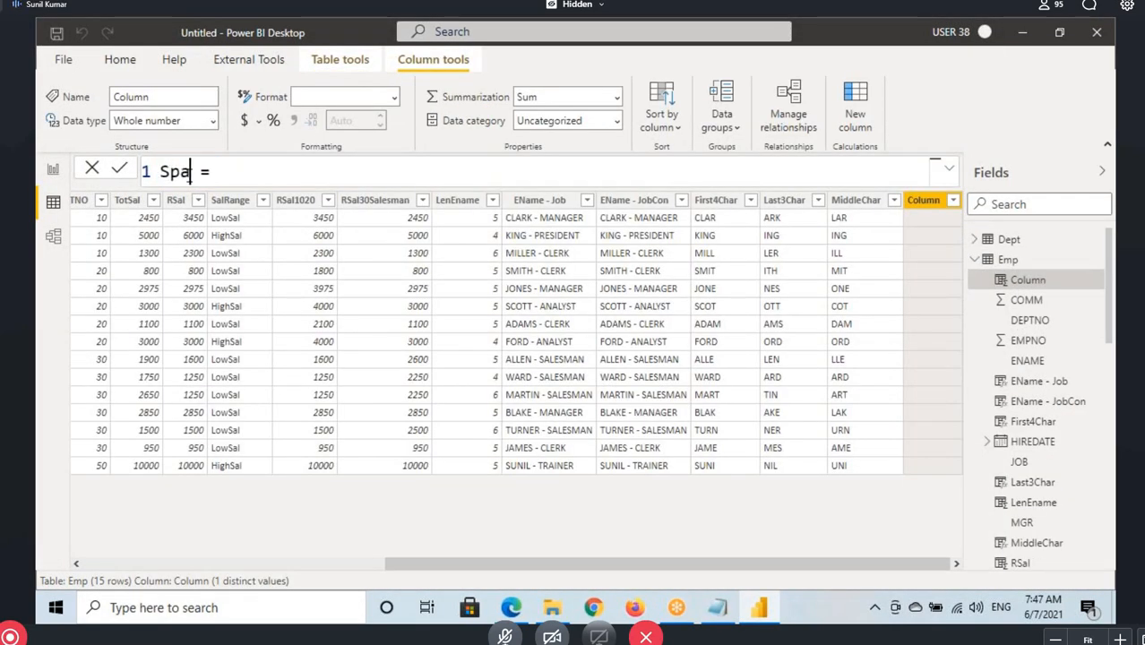
Define Spaces as a quoted full name with several spaces before, between and after its words, commit it, and widen the column
left_click(278, 179)
type("\"")
left_click_drag(262, 169, 324, 173)
left_click(344, 171)
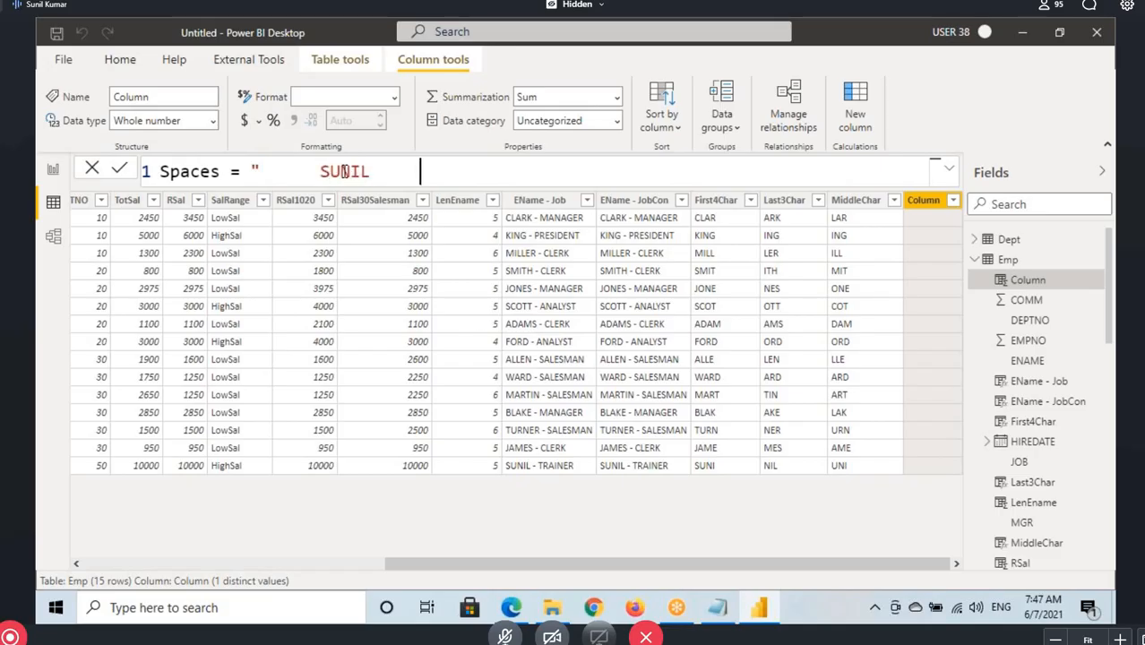
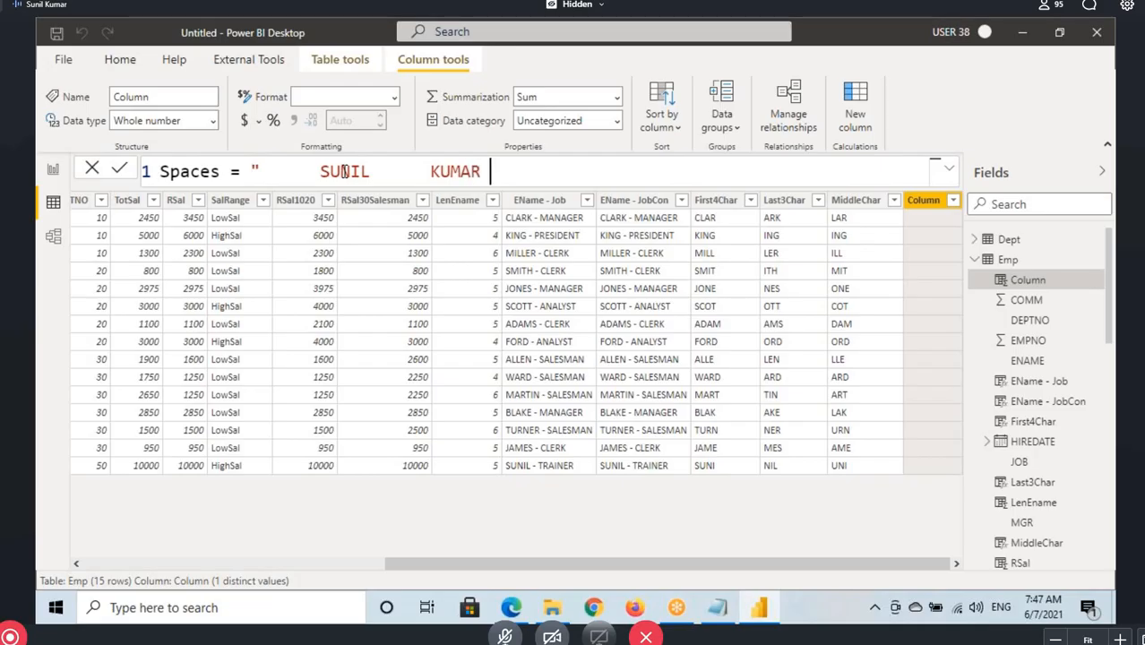
type("     \"")
key("Return")
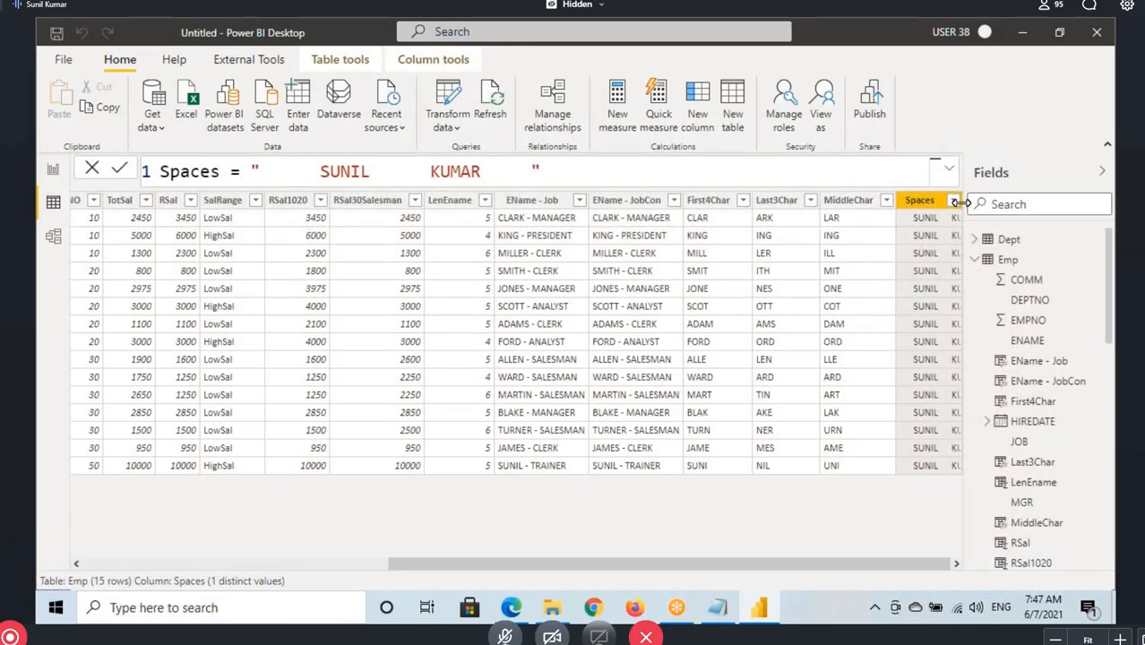
left_click_drag(960, 202, 990, 204)
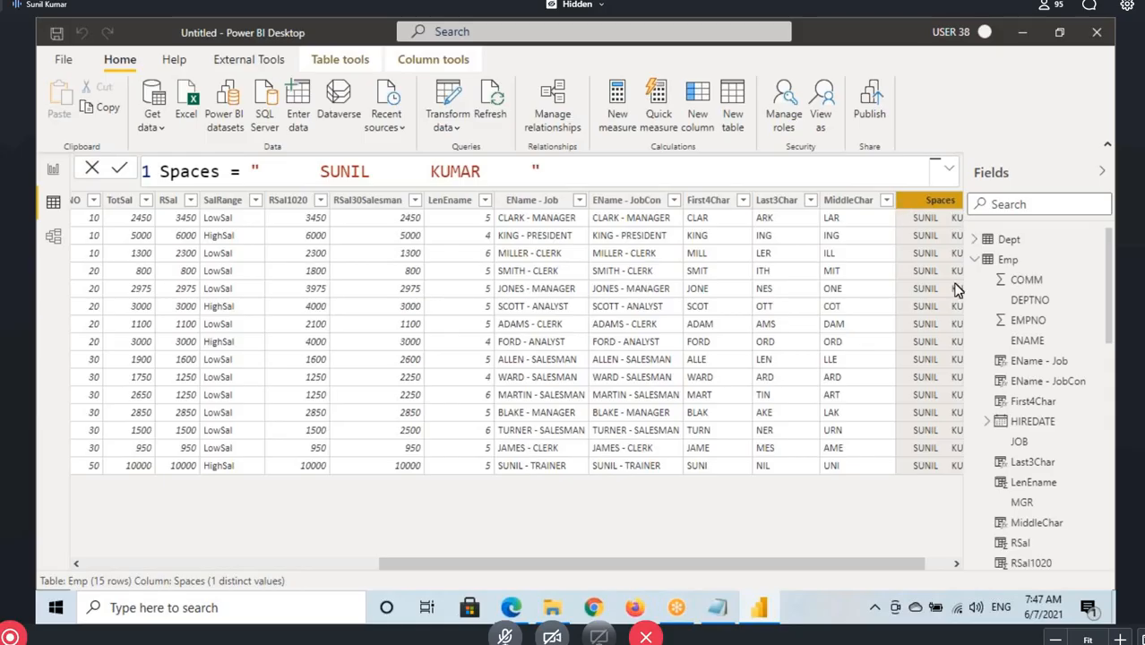
left_click_drag(887, 565, 911, 564)
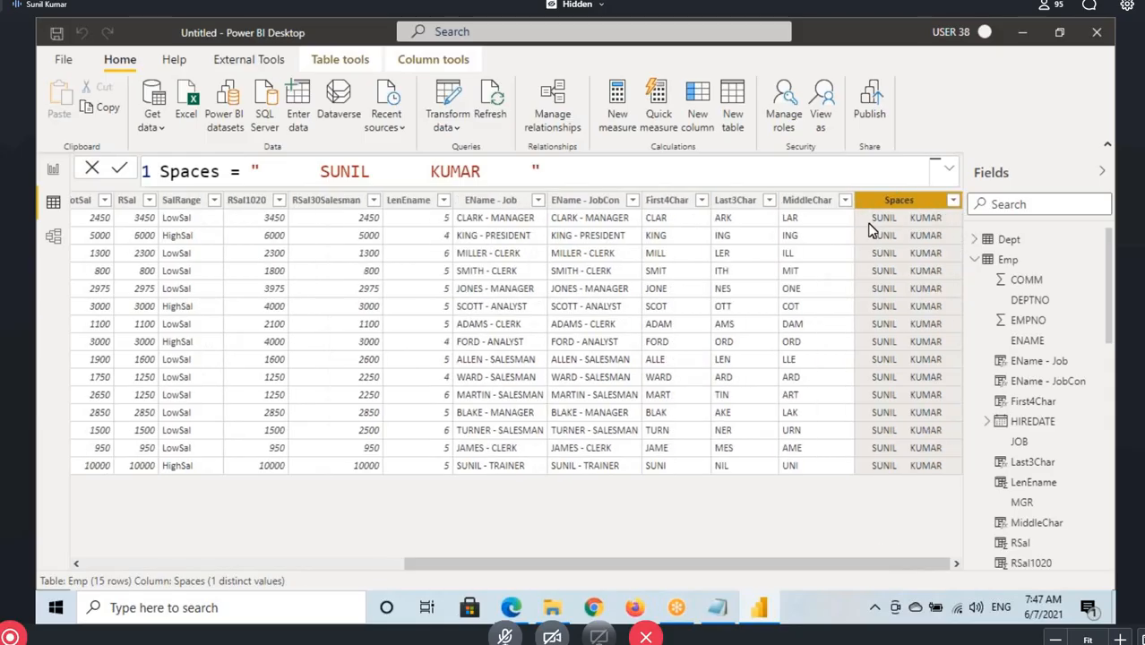
Box the leading, middle and trailing spaces in the Spaces column values with screen annotations, and clear the markings
key("ctrl+2")
left_click_drag(856, 211, 874, 478)
left_click_drag(897, 212, 913, 487)
left_click_drag(944, 213, 962, 507)
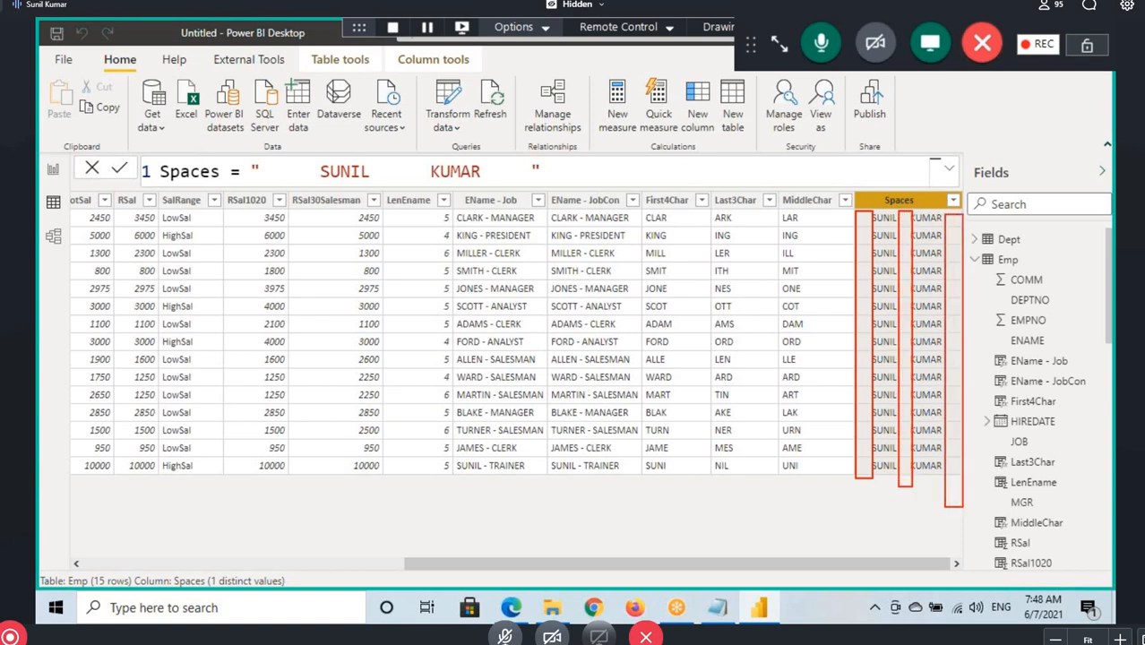
left_click_drag(862, 346, 844, 369)
key("Escape")
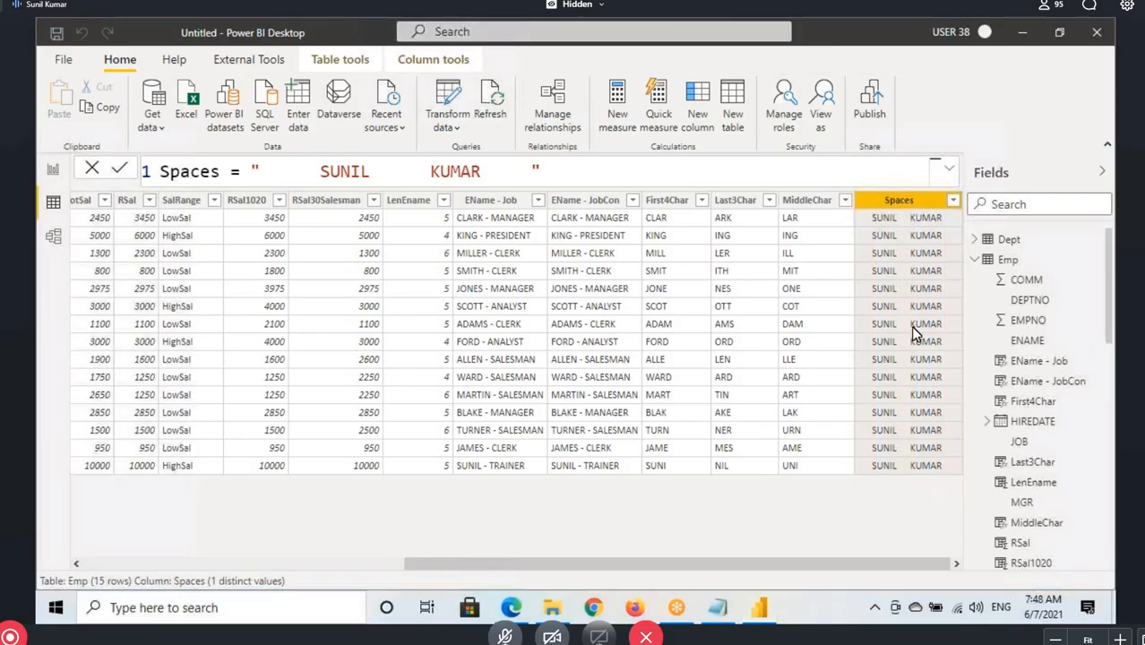
Add another calculated column to Emp with the formula Trim = TRIM(Emp[Spaces])
left_click(1003, 259)
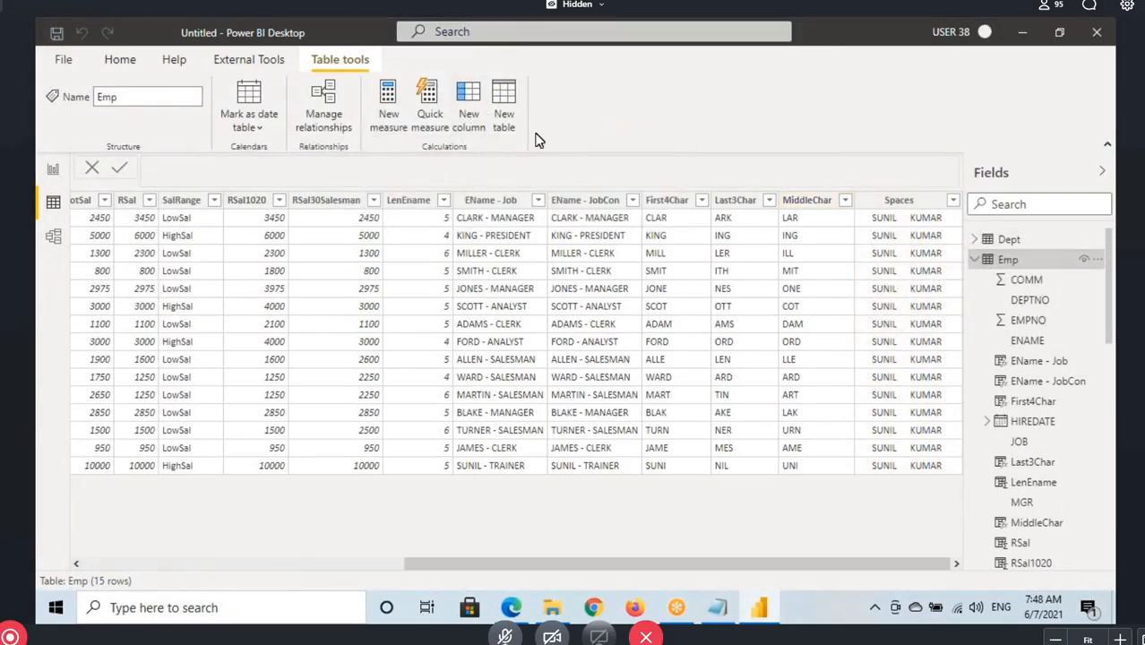
left_click(469, 107)
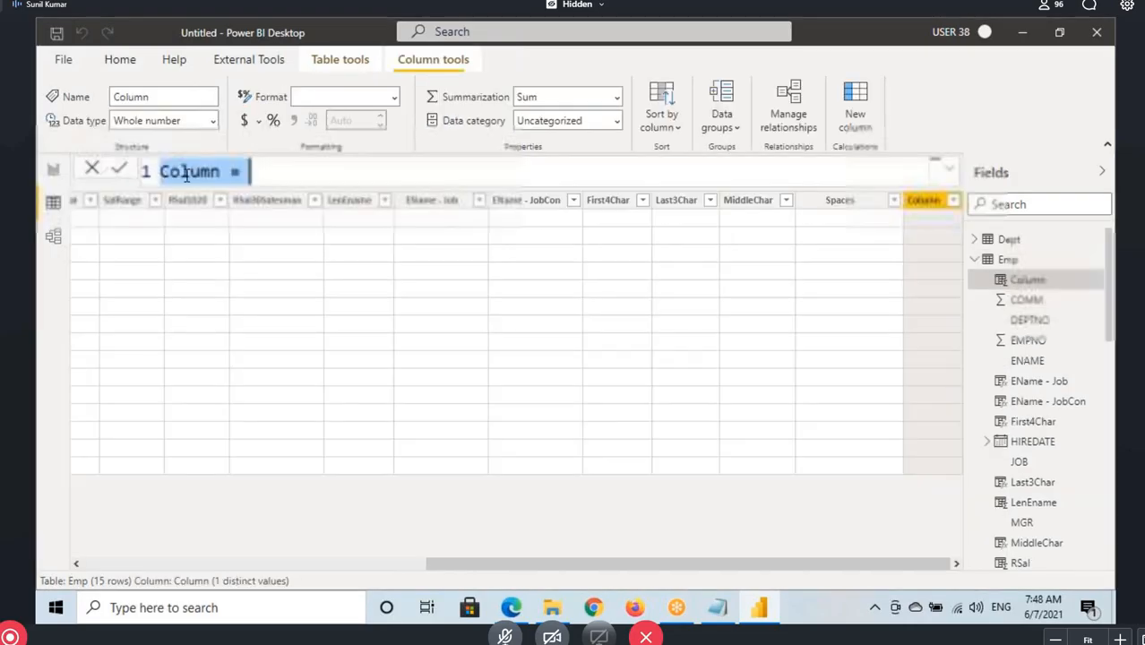
type("Trim")
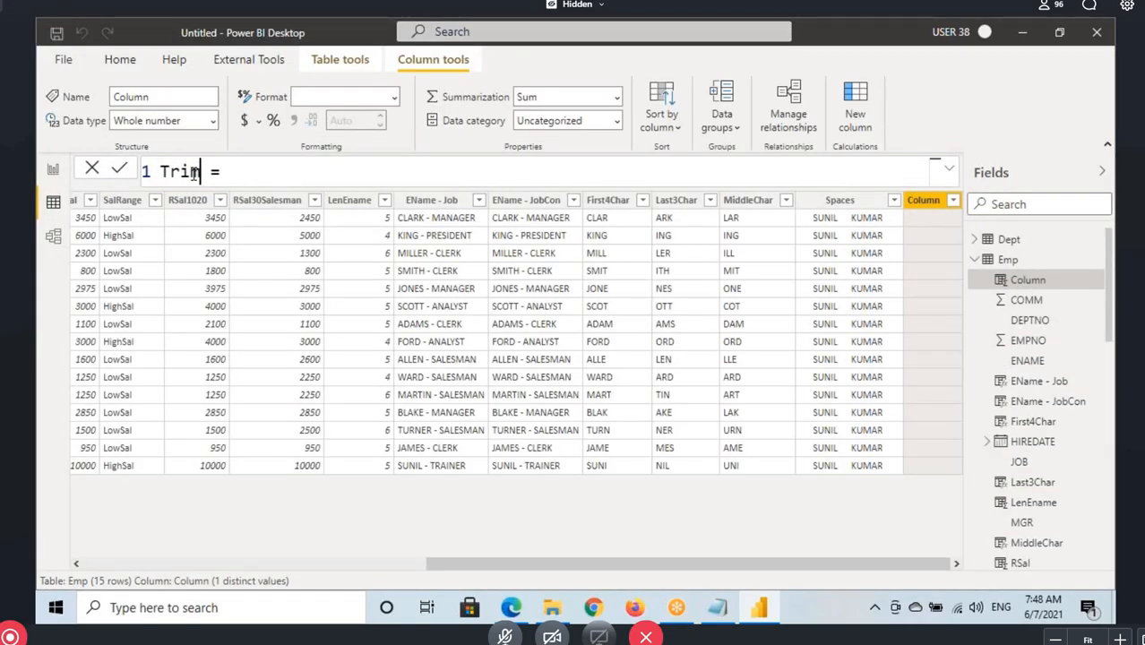
left_click(283, 173)
type("trim")
key("Tab")
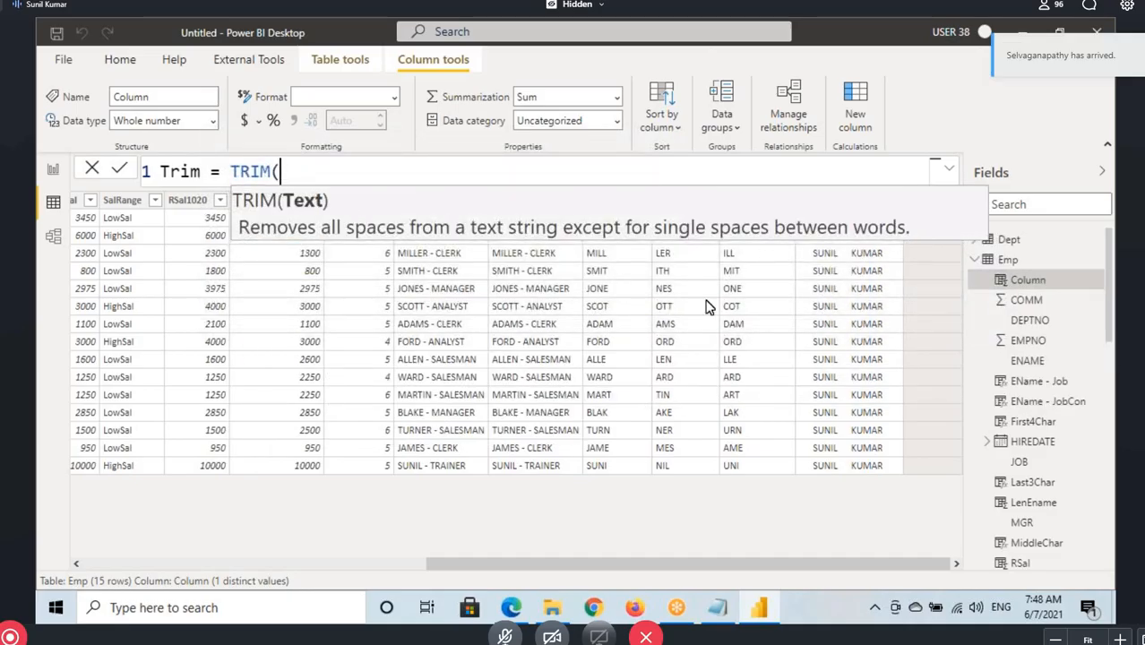
type("spa")
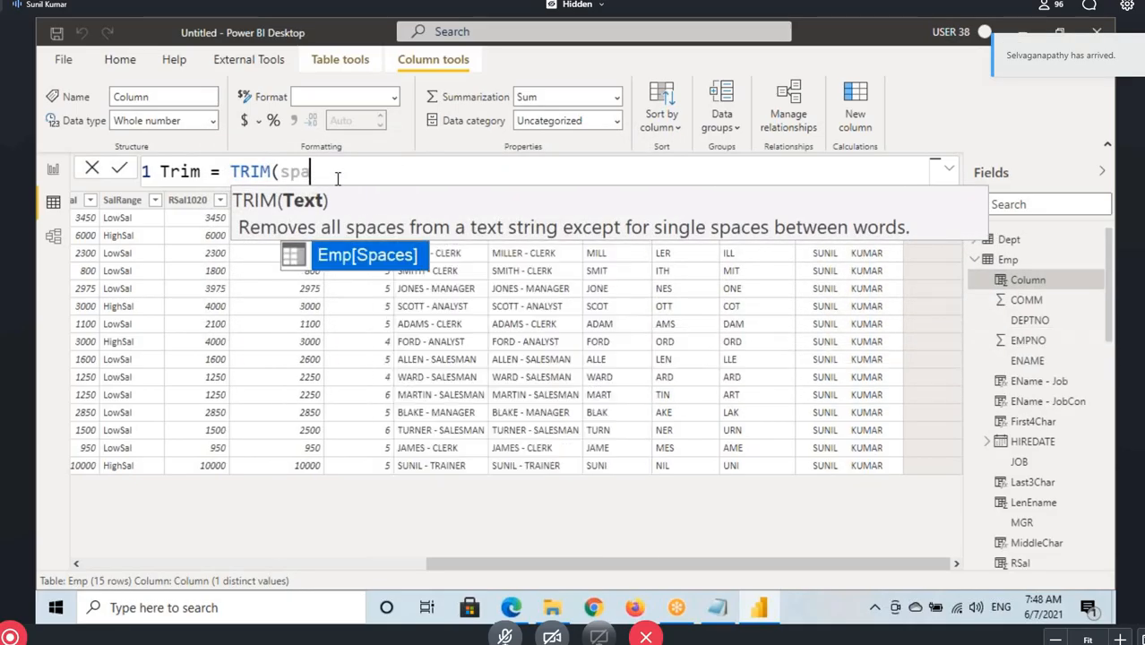
key("Tab")
type(")")
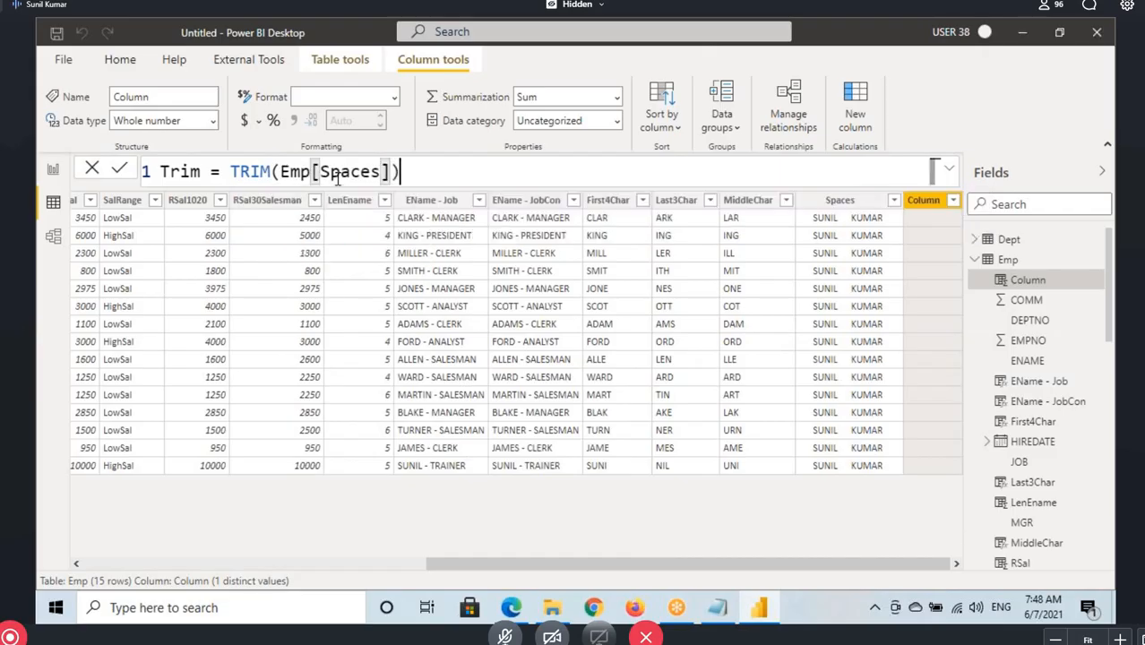
Reopen the TRIM syntax hint, underline key parts of its description, and box the leading, middle and trailing spaces in a Spaces value
key("BackSpace")
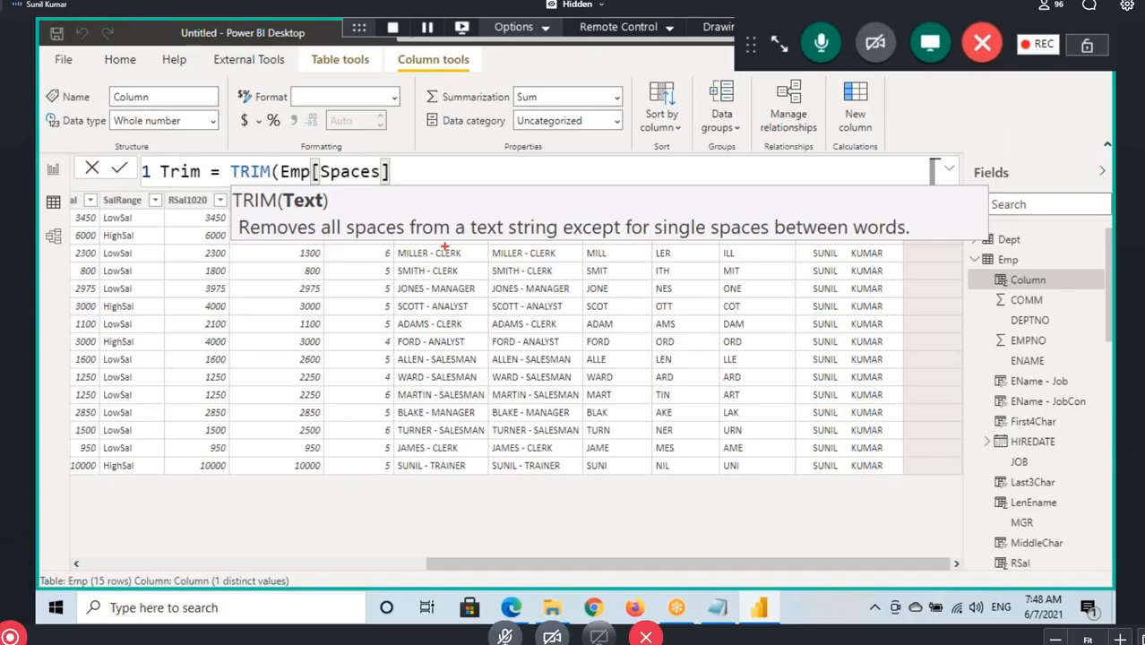
left_click_drag(459, 237, 553, 235)
left_click_drag(644, 238, 898, 237)
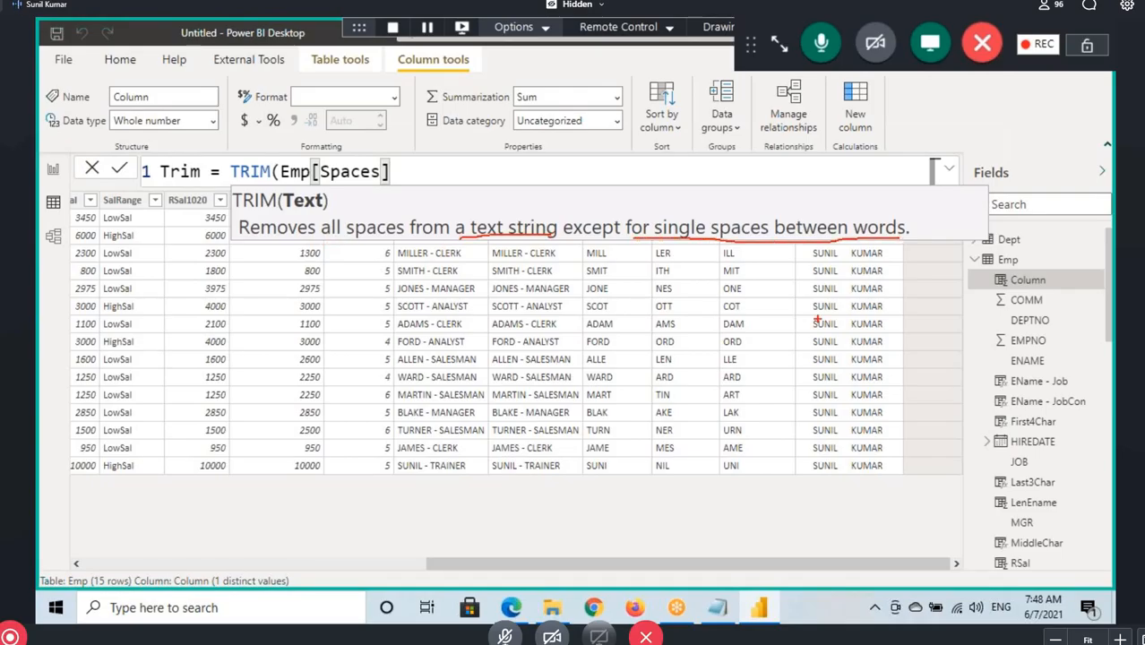
left_click_drag(797, 299, 811, 314)
left_click_drag(880, 300, 899, 313)
left_click_drag(837, 299, 849, 312)
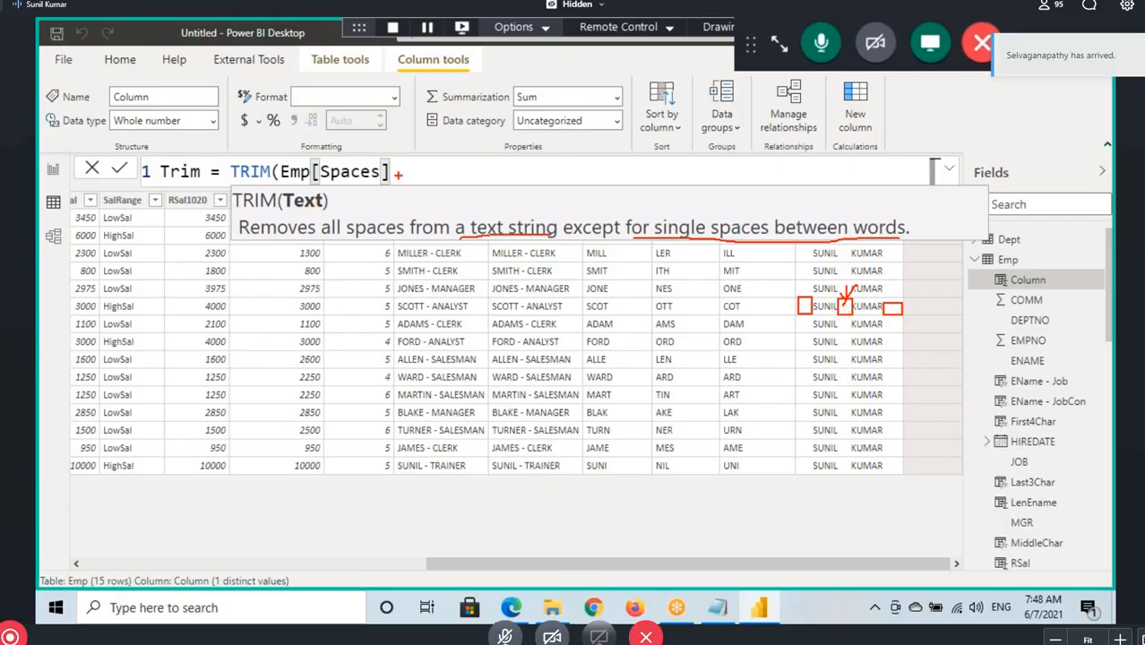
key("Escape")
Close and commit the Trim formula, and mark the start, end and middle gap of the Trim column values
type(")")
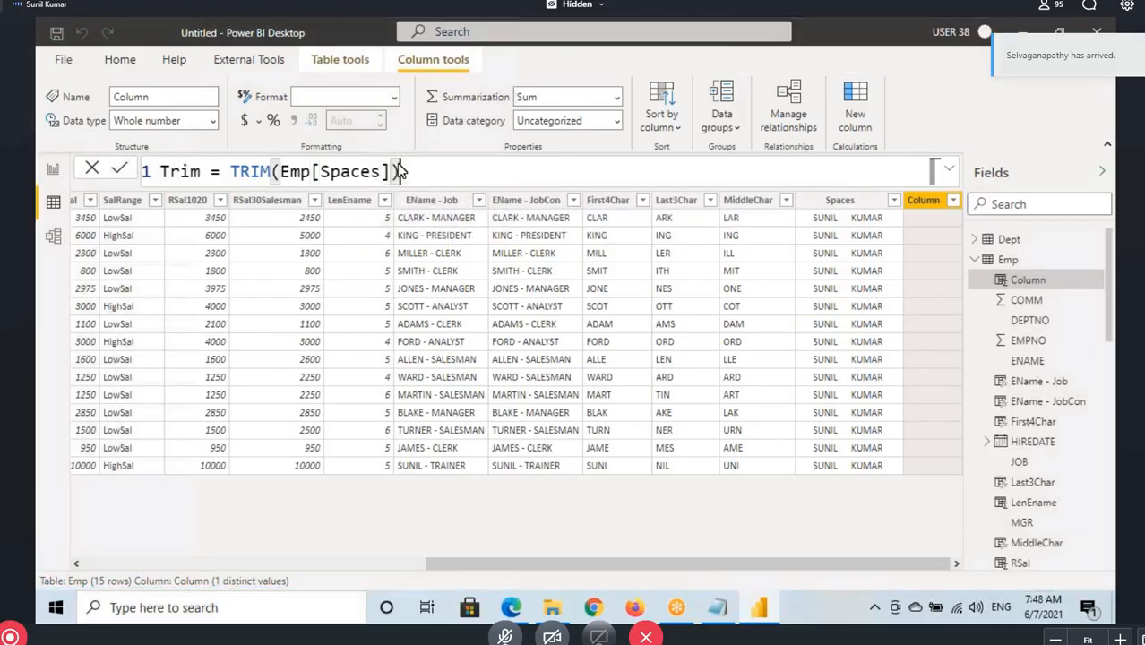
key("Return")
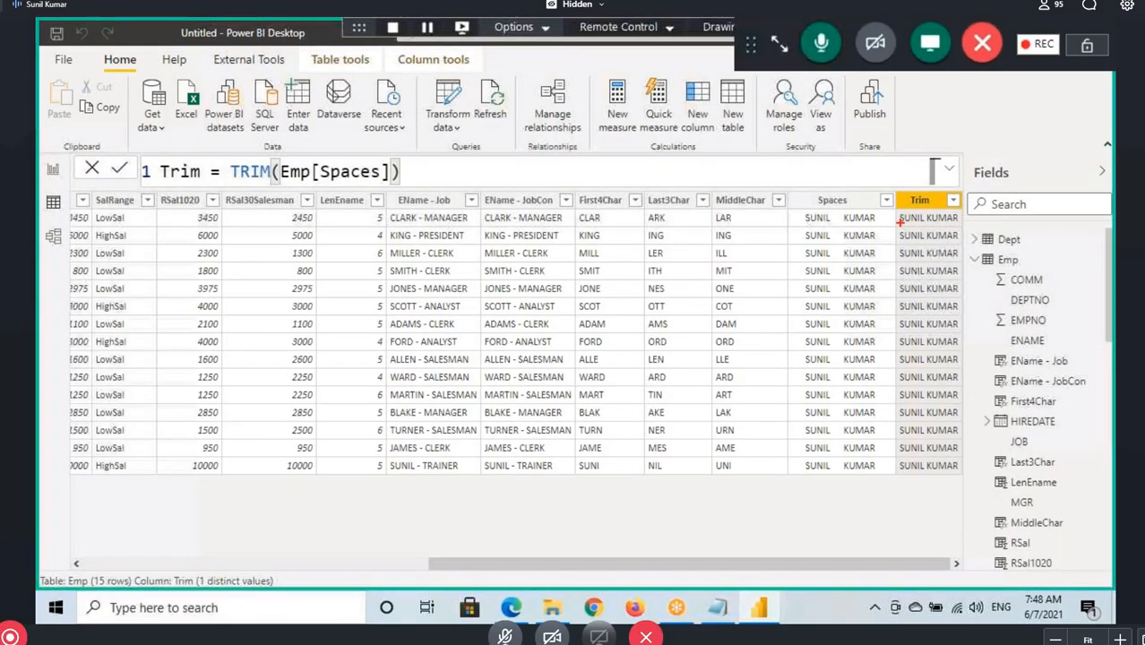
left_click_drag(899, 213, 899, 271)
left_click_drag(959, 217, 960, 287)
left_click_drag(923, 213, 925, 473)
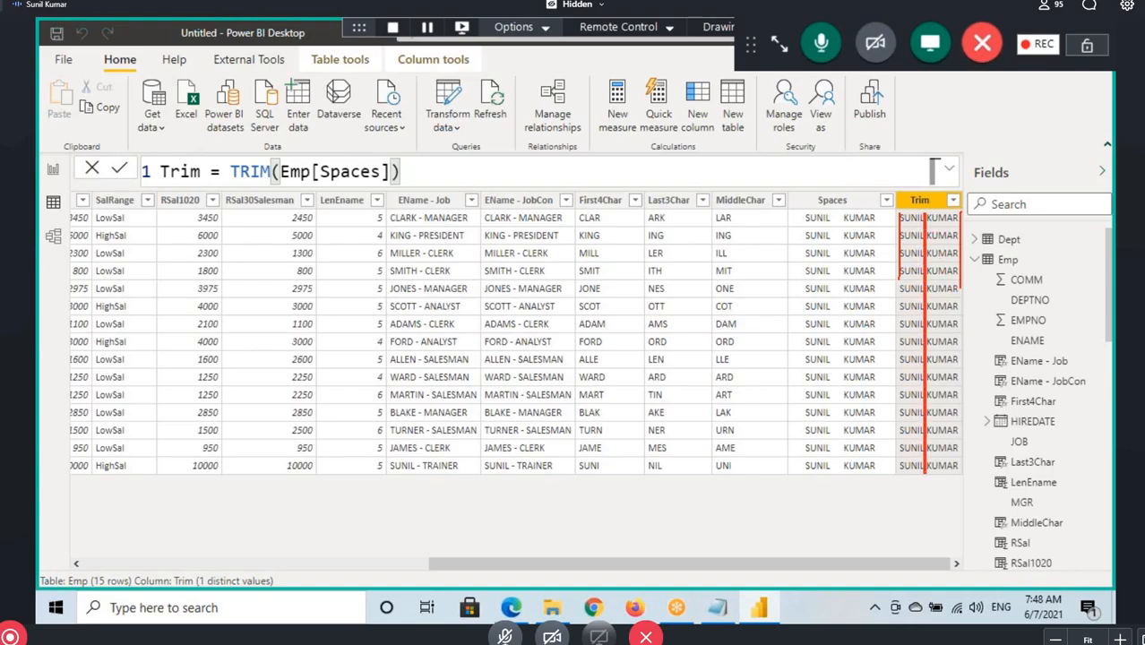
Clear the markings on the Trim column, switch to the Notepad notes and highlight the SUBSTITUTE heading
key("Escape")
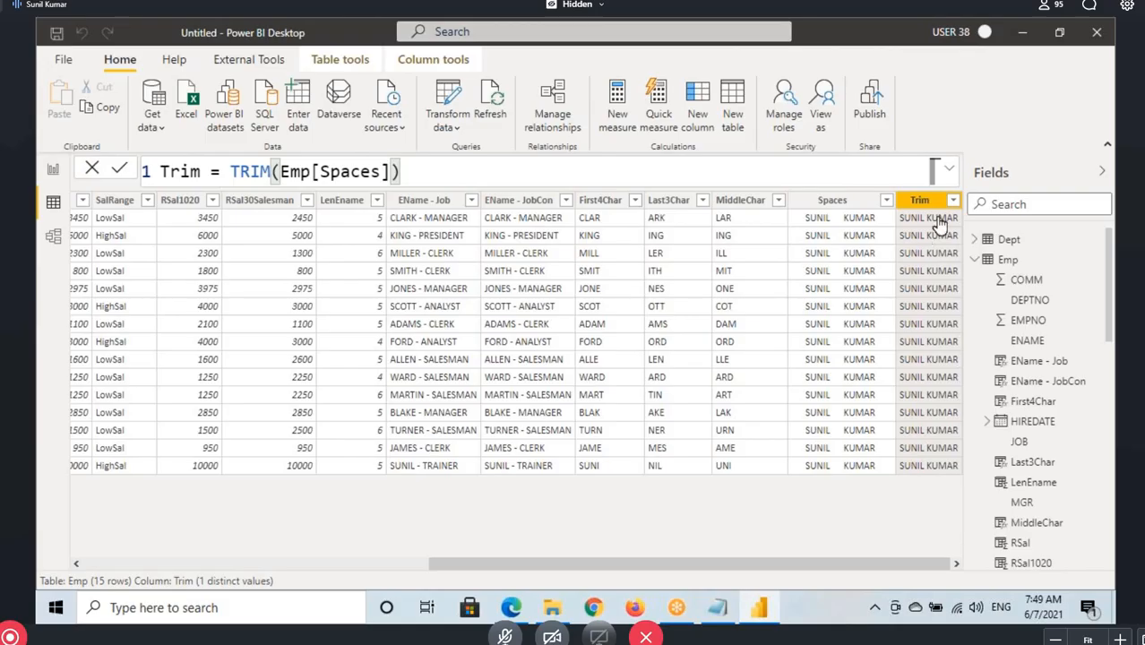
left_click(235, 175)
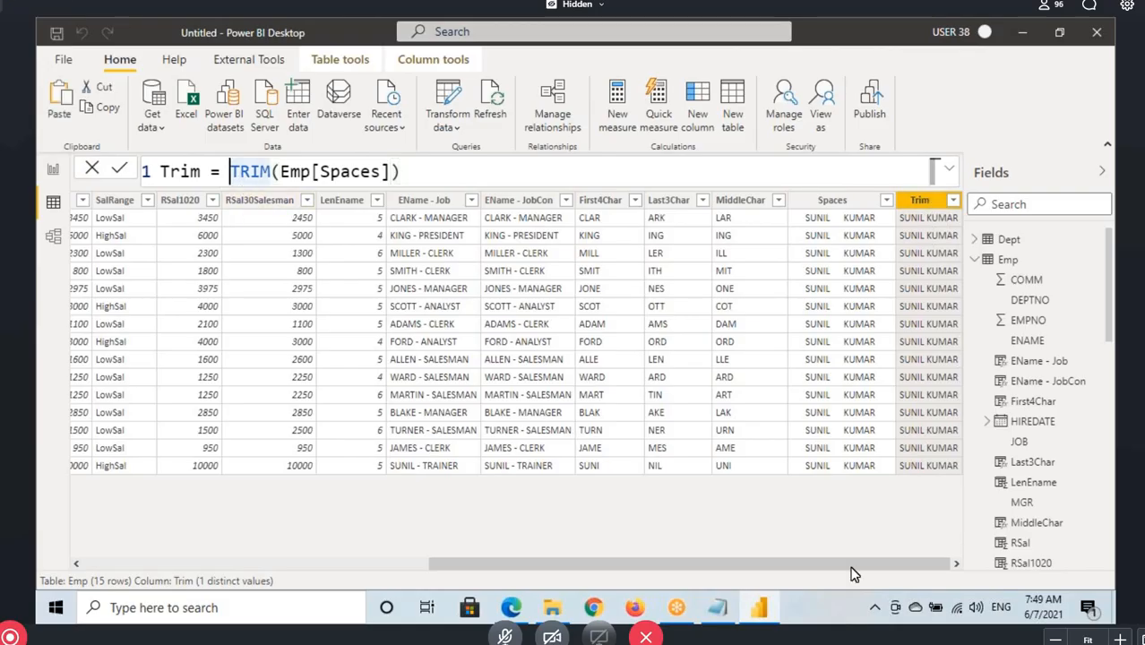
left_click(718, 609)
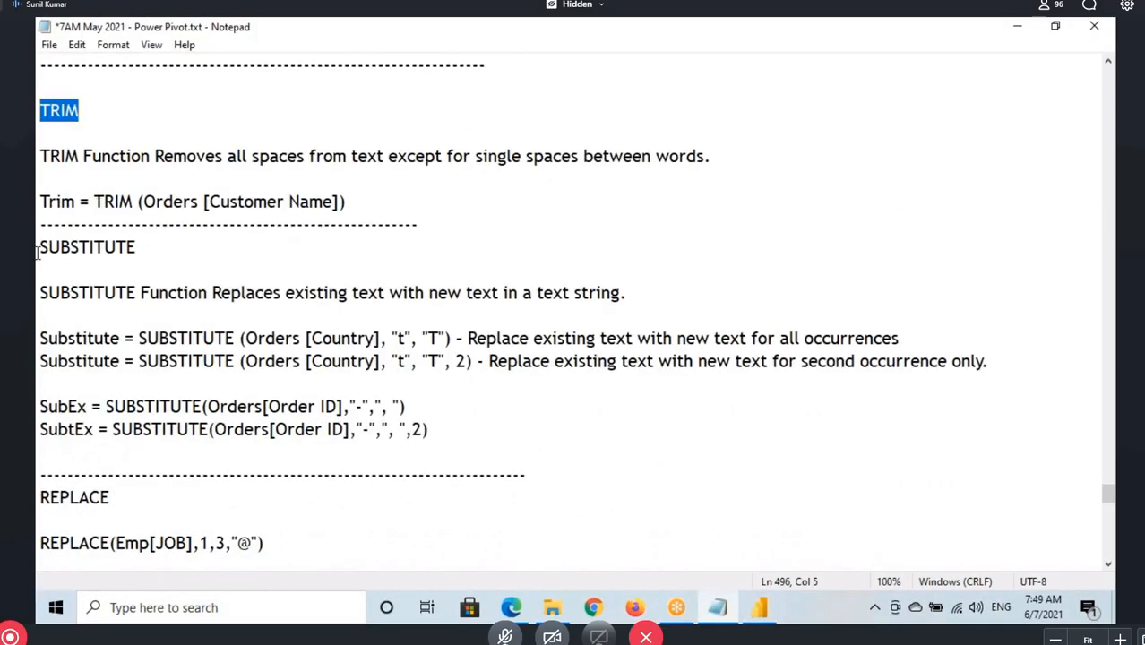
left_click_drag(38, 253, 143, 248)
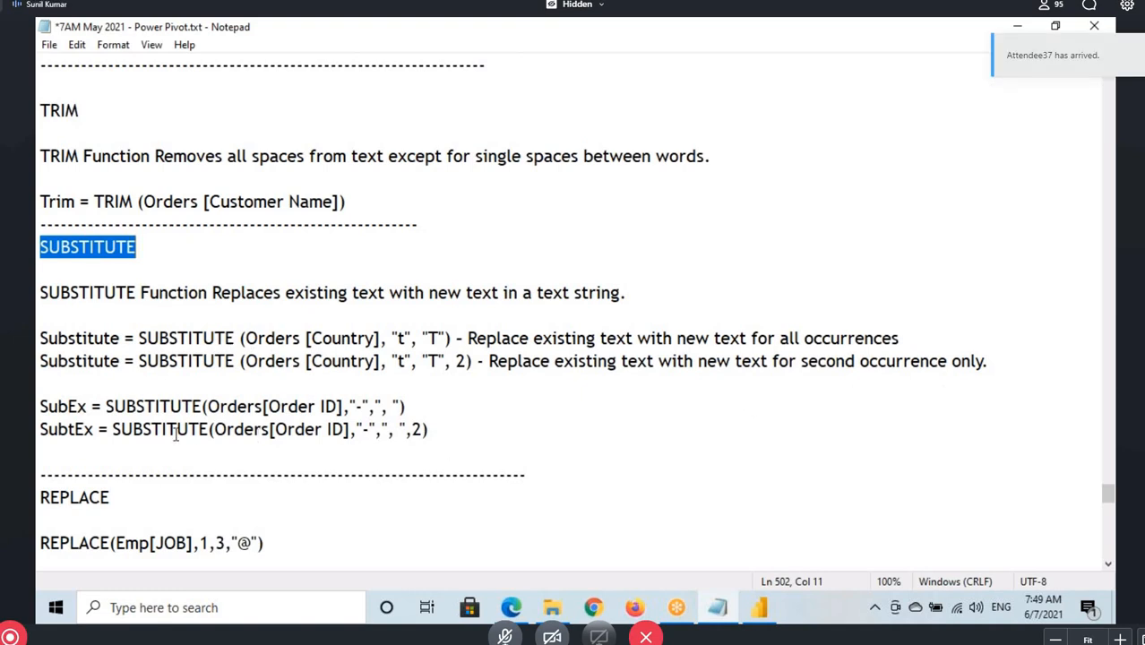
Highlight the two Orders[Country] SUBSTITUTE examples in the notes, and place the cursor in the SubEx formula line
left_click_drag(987, 361, 285, 339)
left_click(315, 378)
scroll(327, 384, "down", 2)
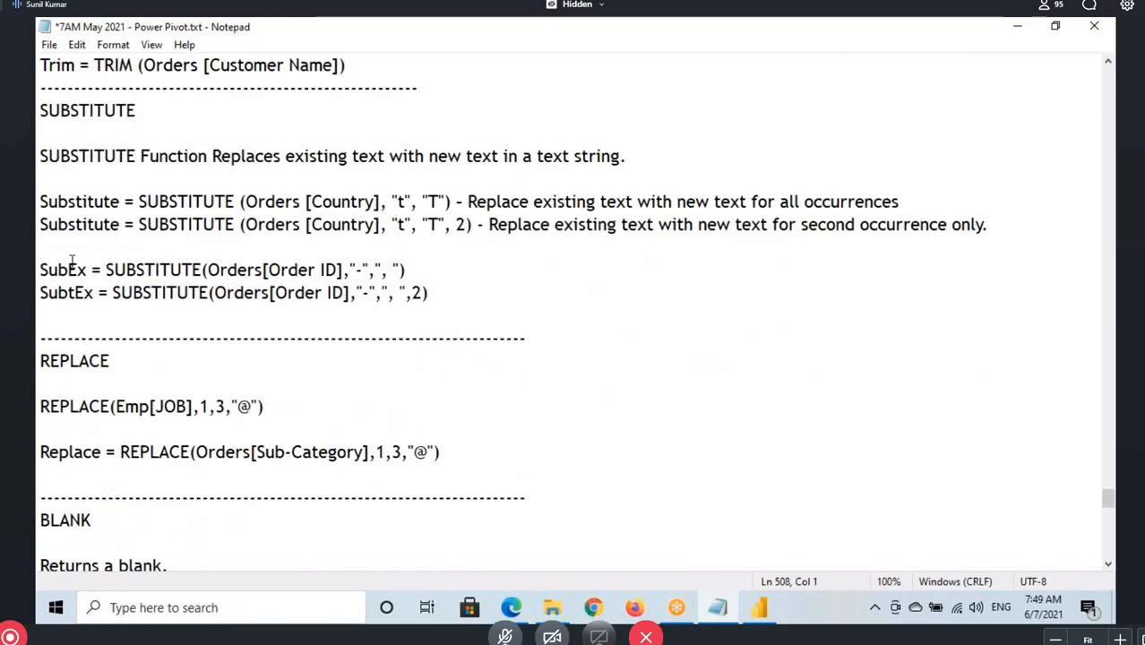
key("Down")
key("Right")
key("Right")
key("Right")
Switch to Power BI Desktop, display the Orders table and select its Order ID column
left_click(760, 609)
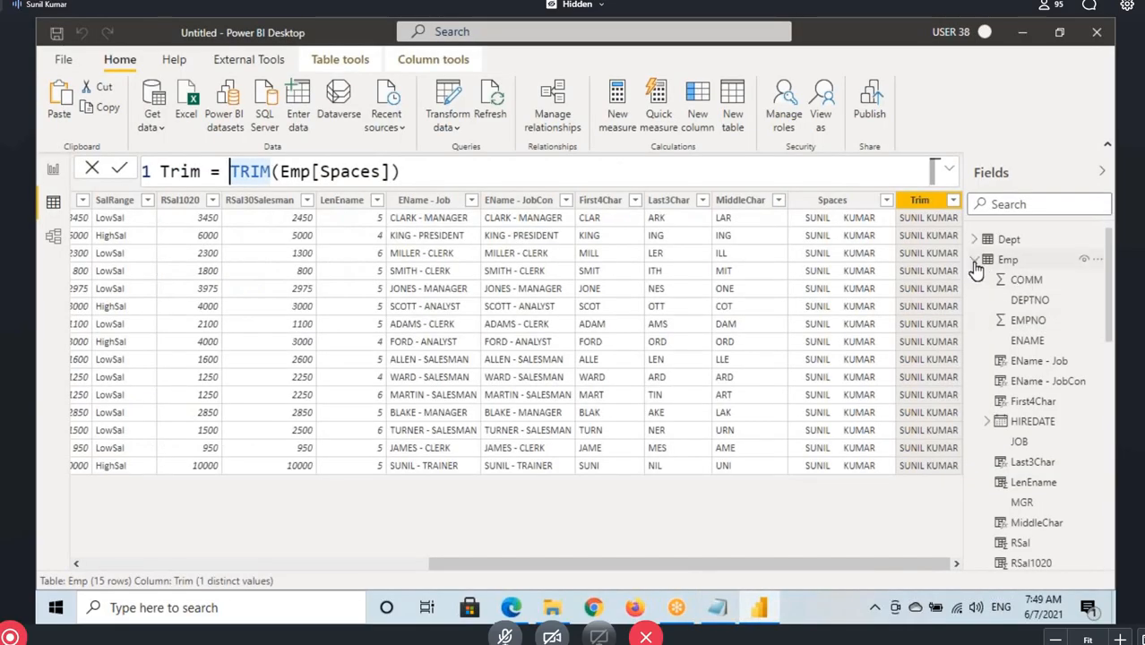
left_click(974, 260)
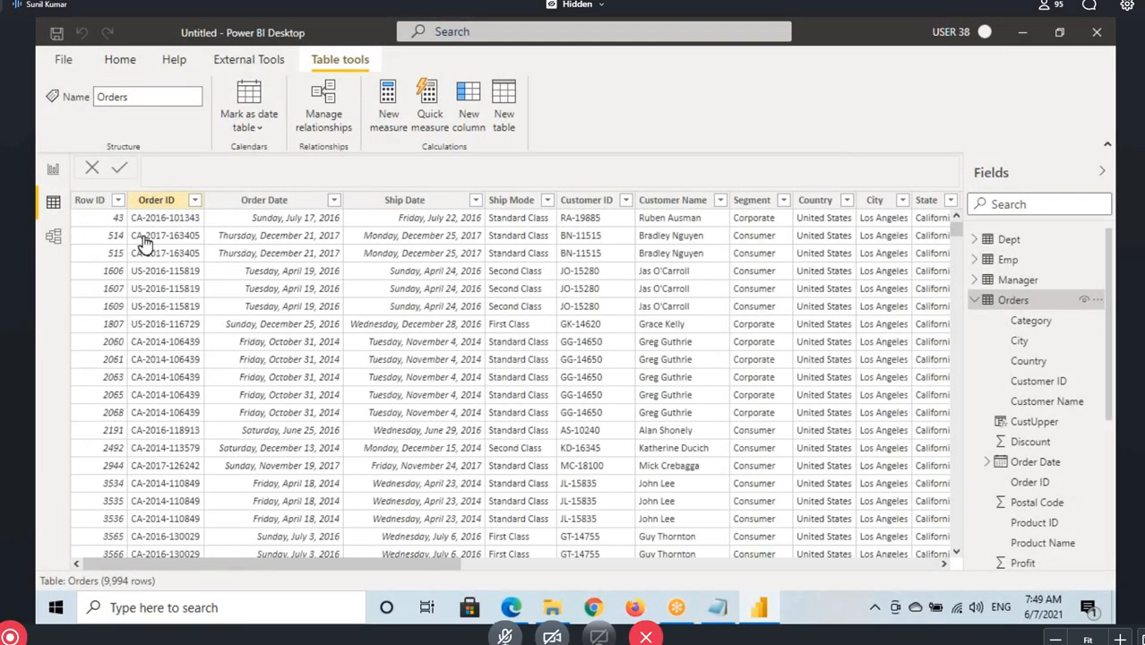
left_click(148, 227)
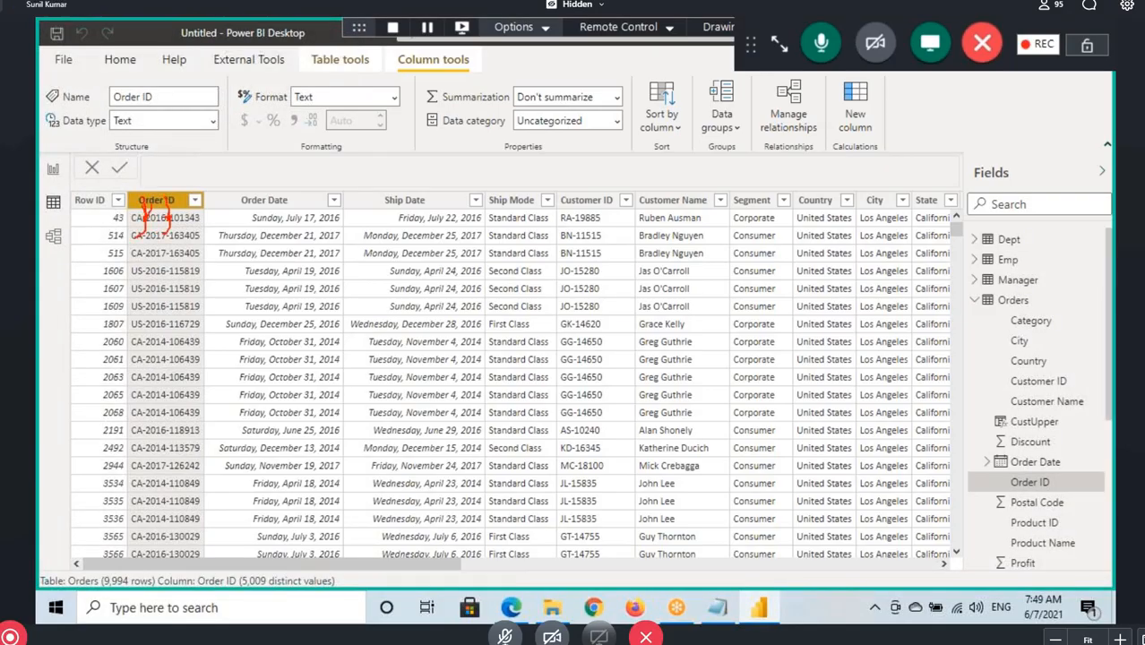
Switch to the Notepad notes, highlight SUBSTITUTE in the SubEx formula line, and return to Power BI Desktop
left_click(717, 608)
left_click_drag(125, 270, 205, 270)
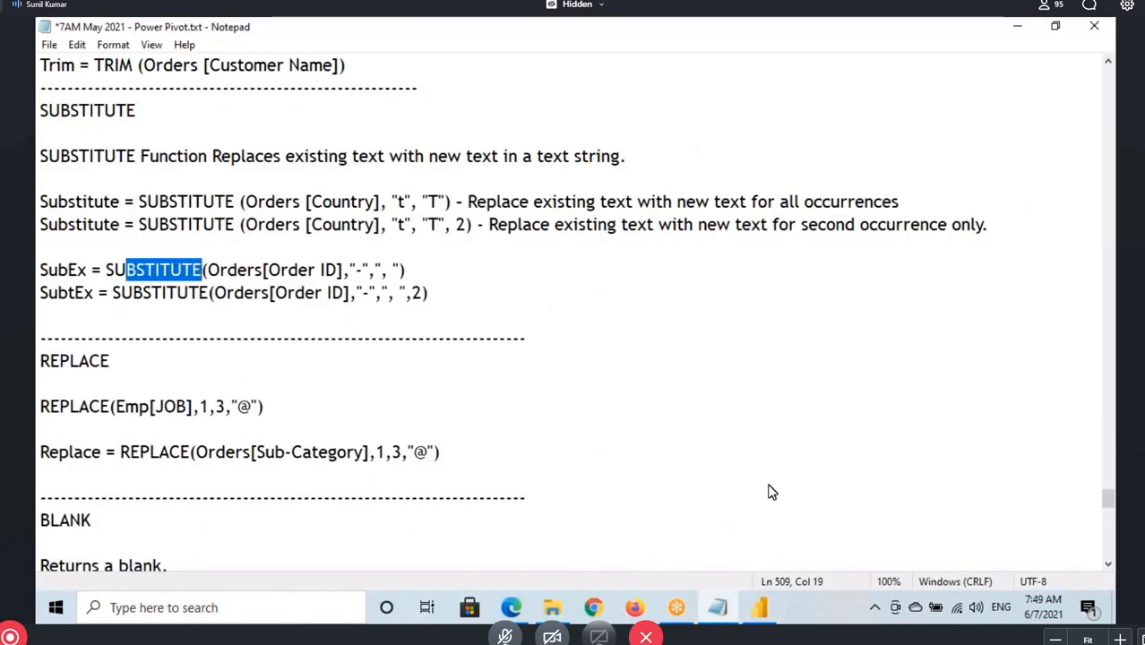
left_click(759, 608)
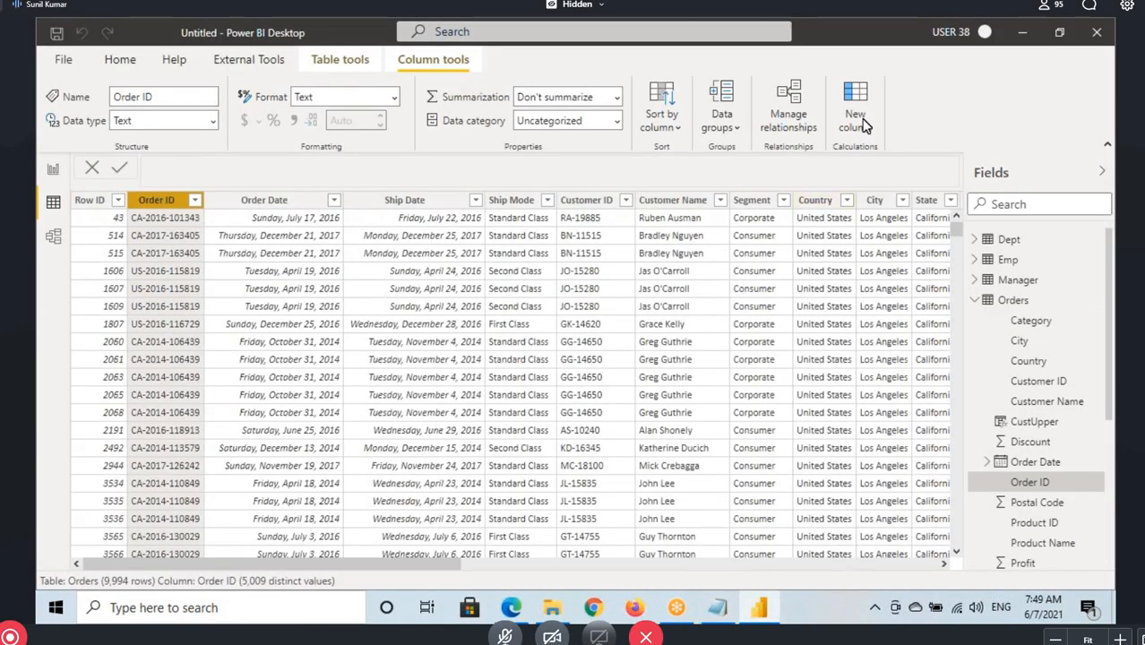
Add a calculated column named Sub to the Orders table and start its formula with the SUBSTITUTE function
left_click(828, 115)
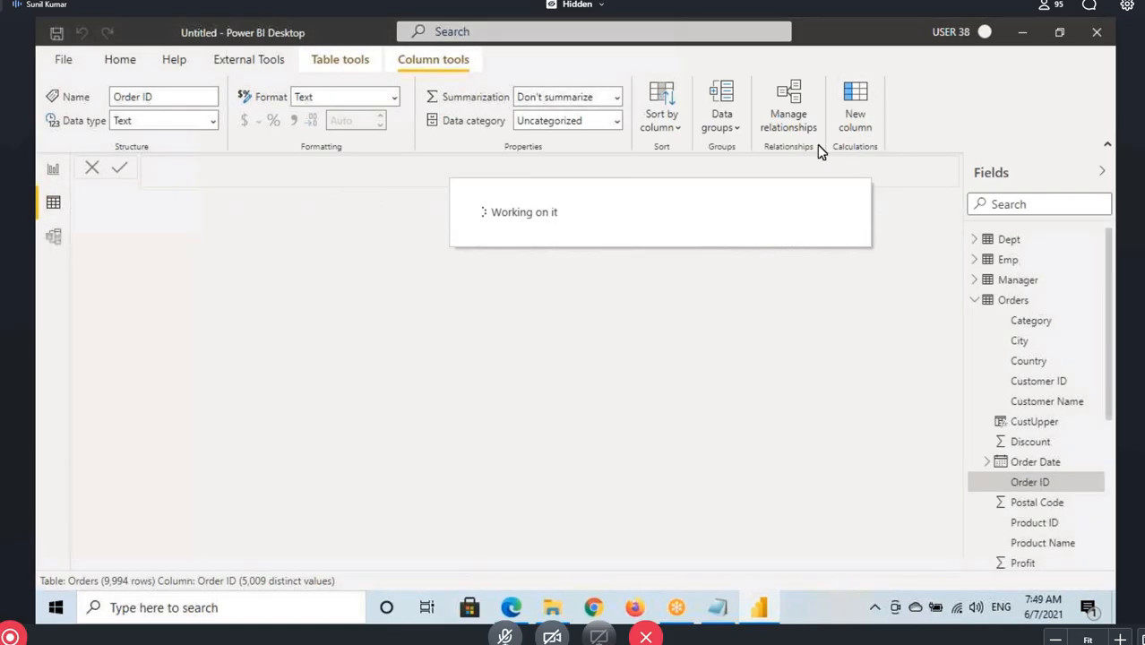
type("Sub =")
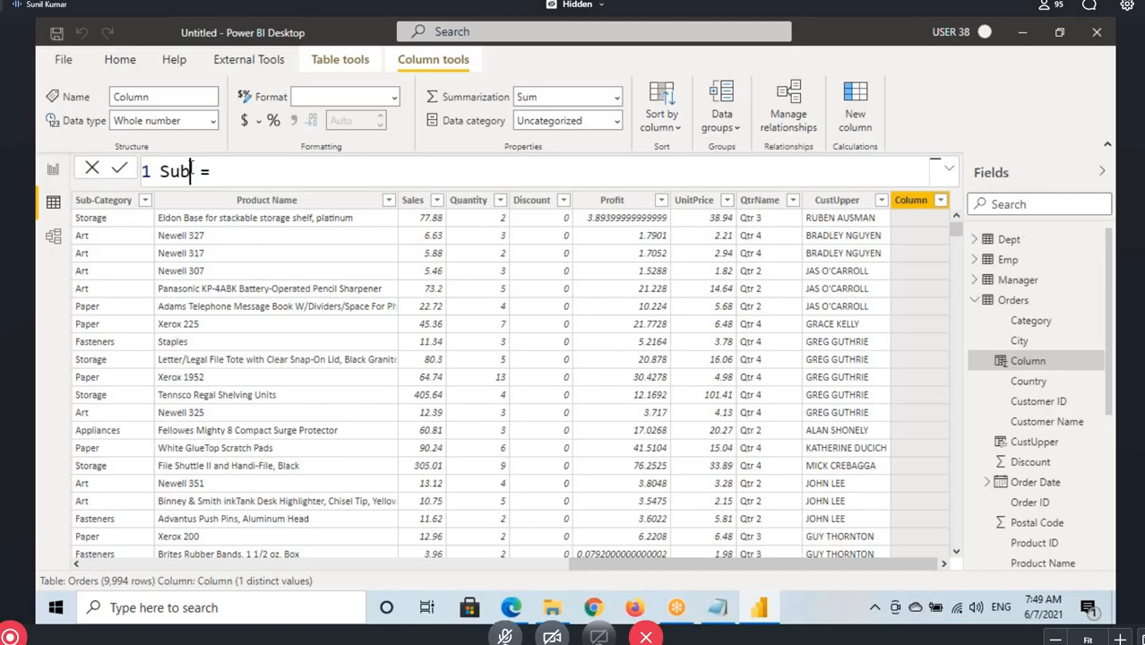
left_click(250, 184)
type("s")
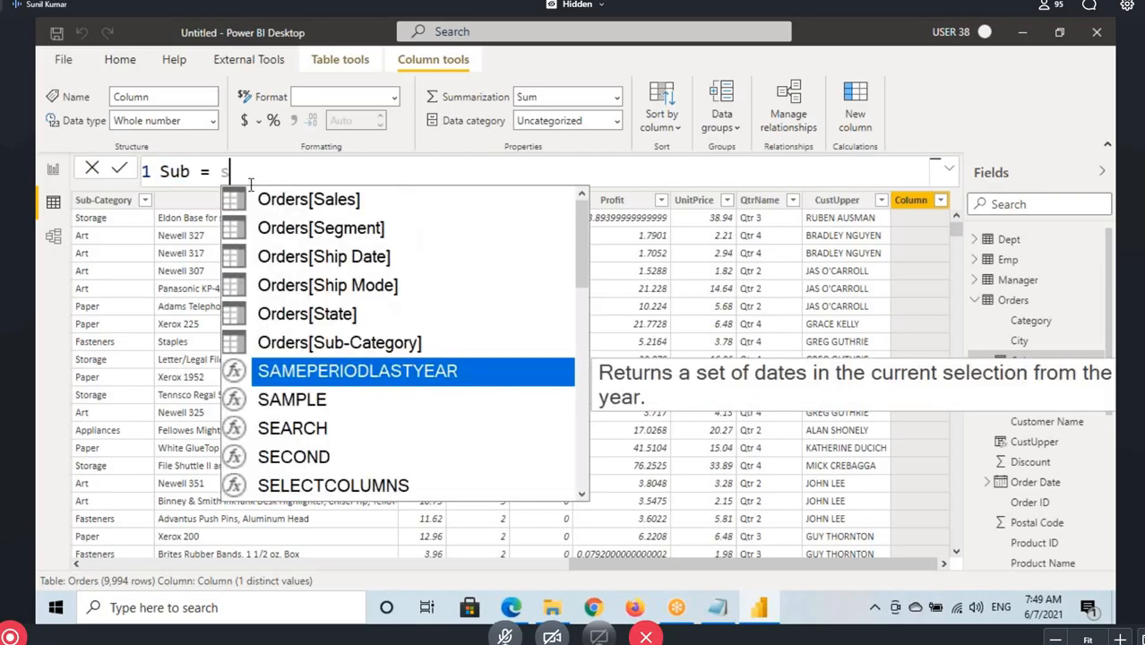
type("ub")
key("Tab")
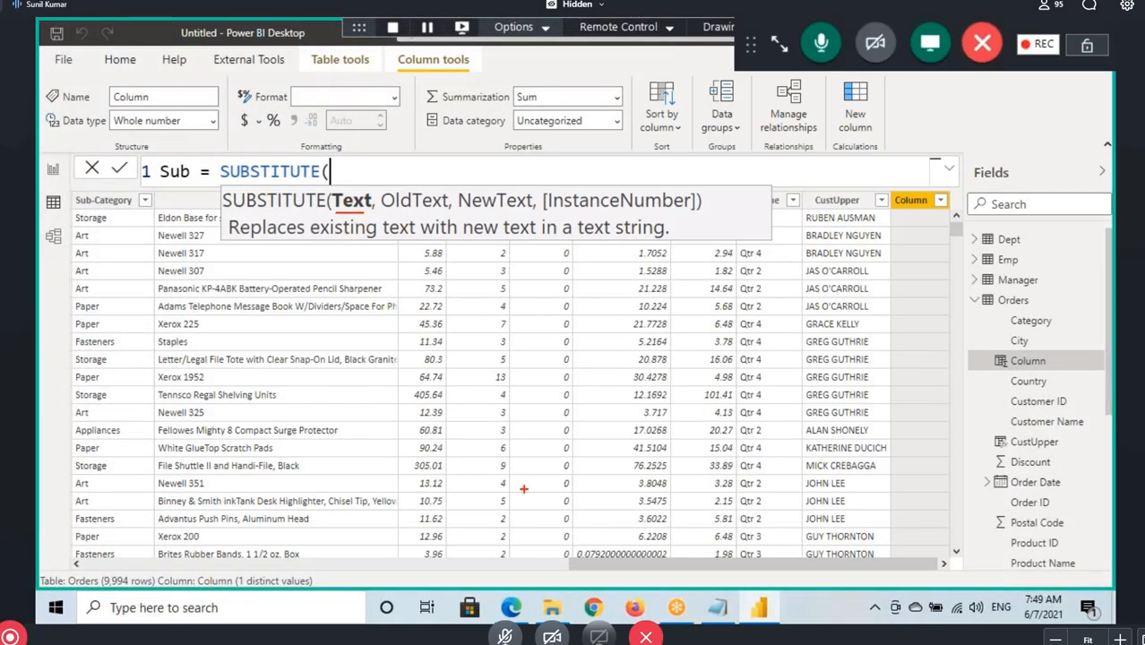
Set Orders[Order ID] as the Text argument of SUBSTITUTE, followed by a comma
left_click_drag(649, 566, 155, 564)
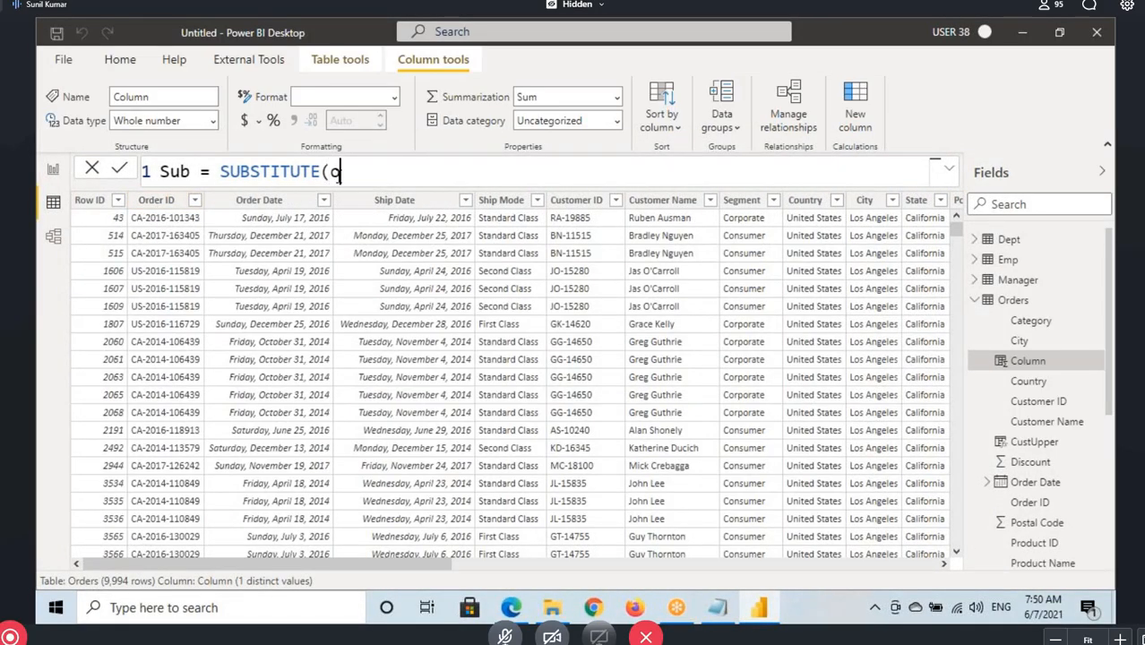
type("rder")
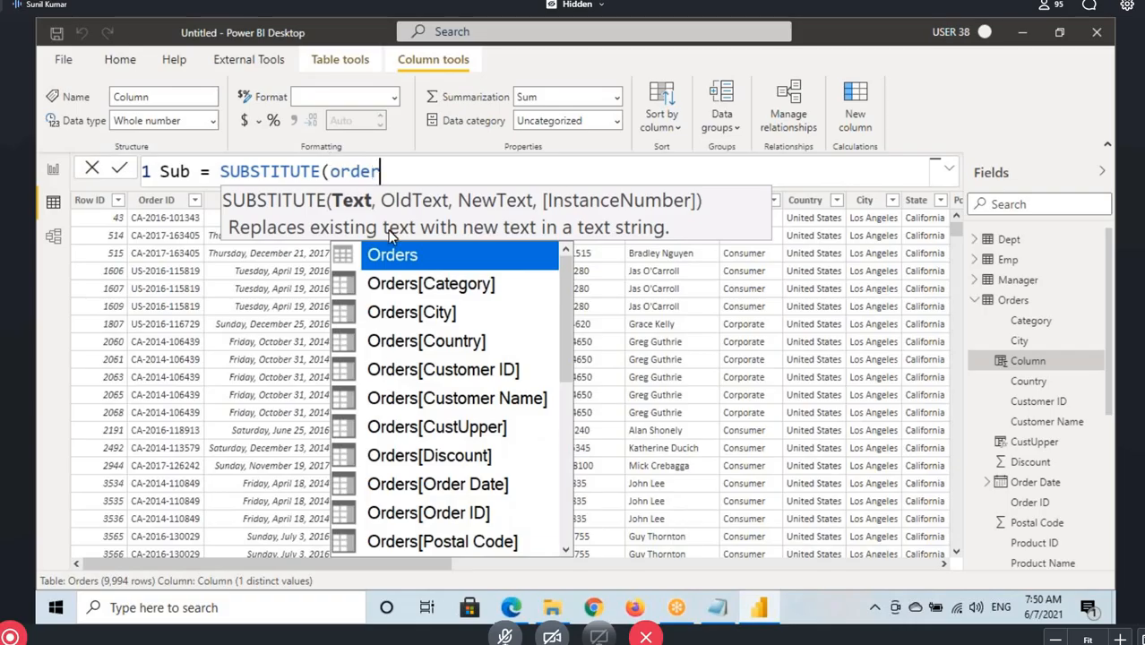
double_click(470, 512)
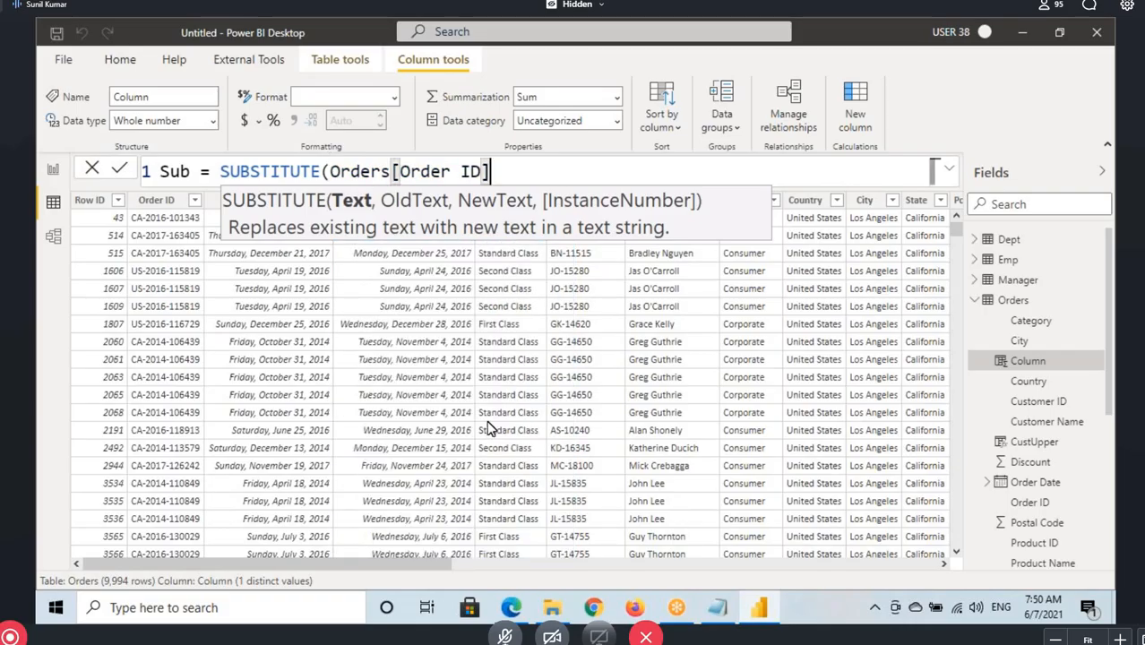
type(",")
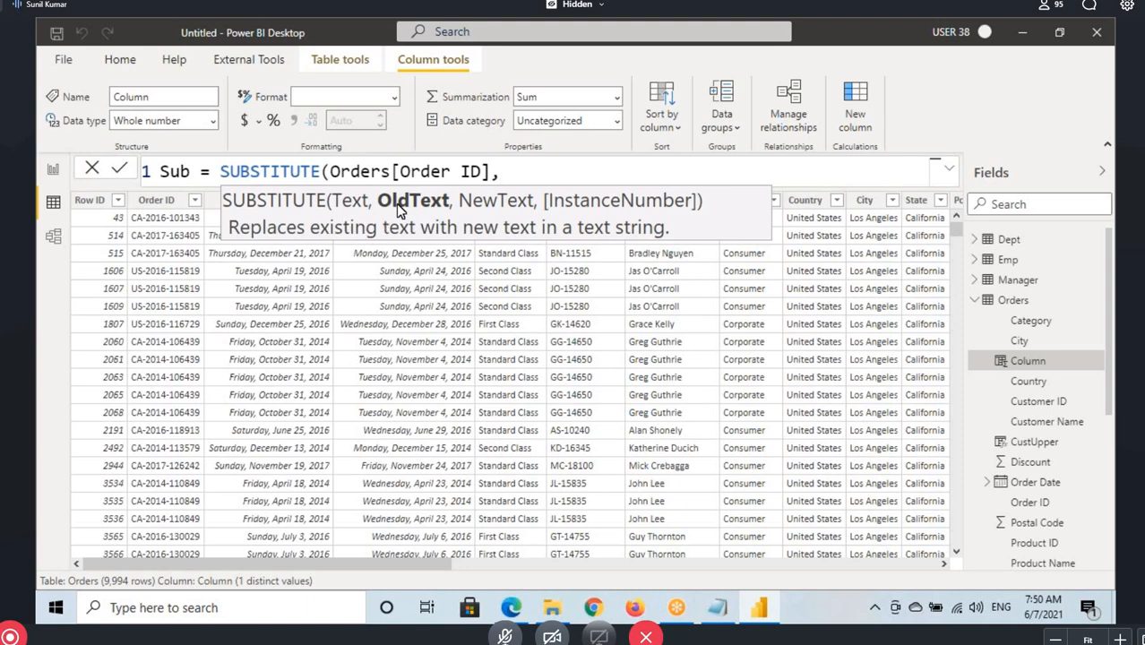
Enter "-" as the OldText argument and mark it with a box annotation
type("\"-\"")
double_click(503, 170)
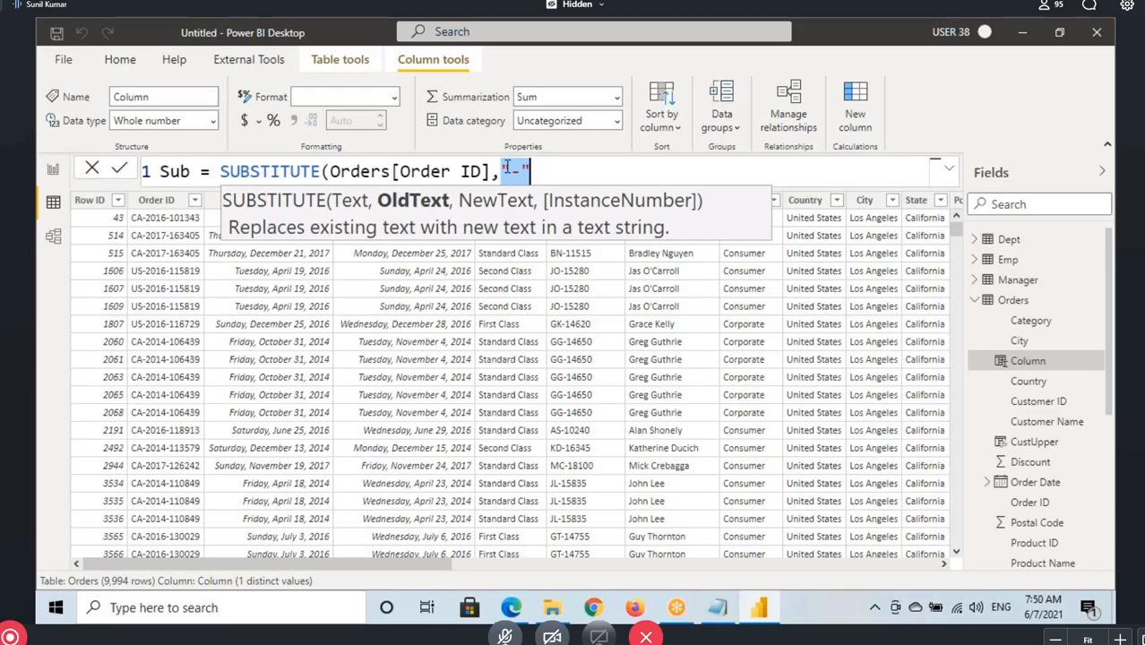
key("ctrl+2")
left_click_drag(498, 160, 543, 182)
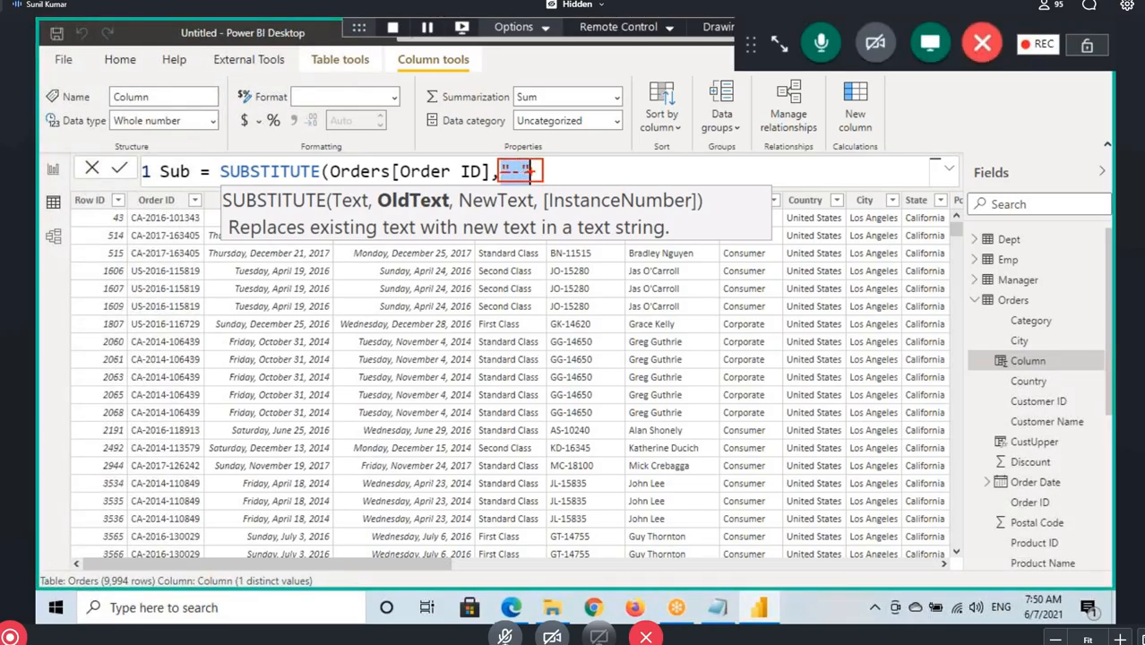
key("Escape")
Re-enter "-" as the OldText argument after Orders[Order ID], followed by a comma
type(",")
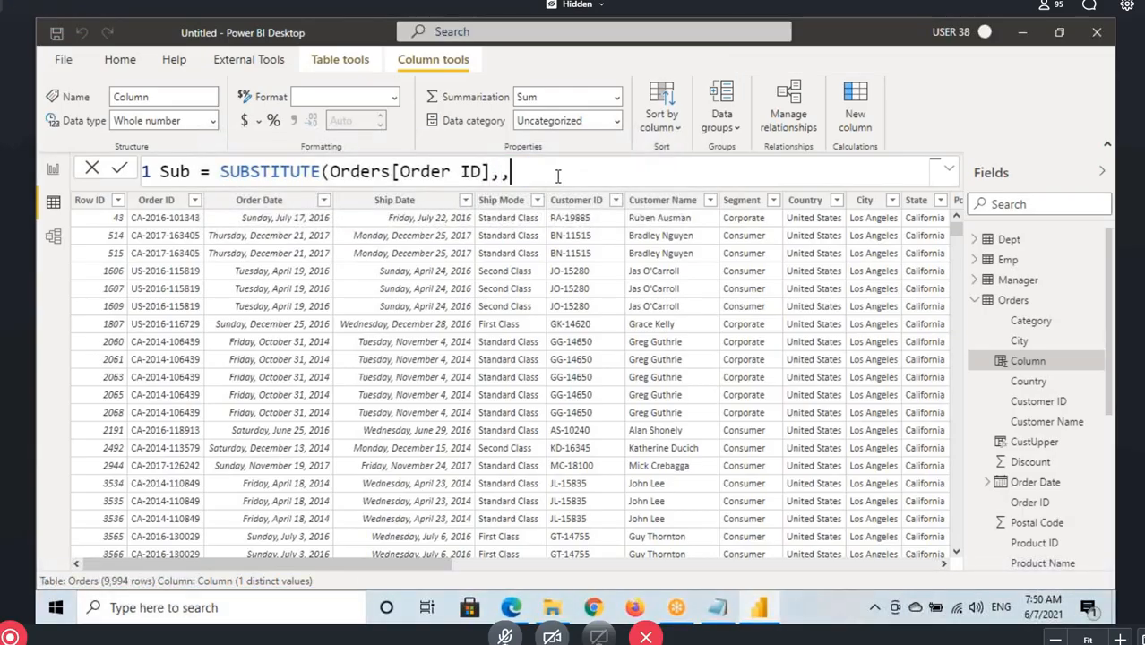
key("BackSpace")
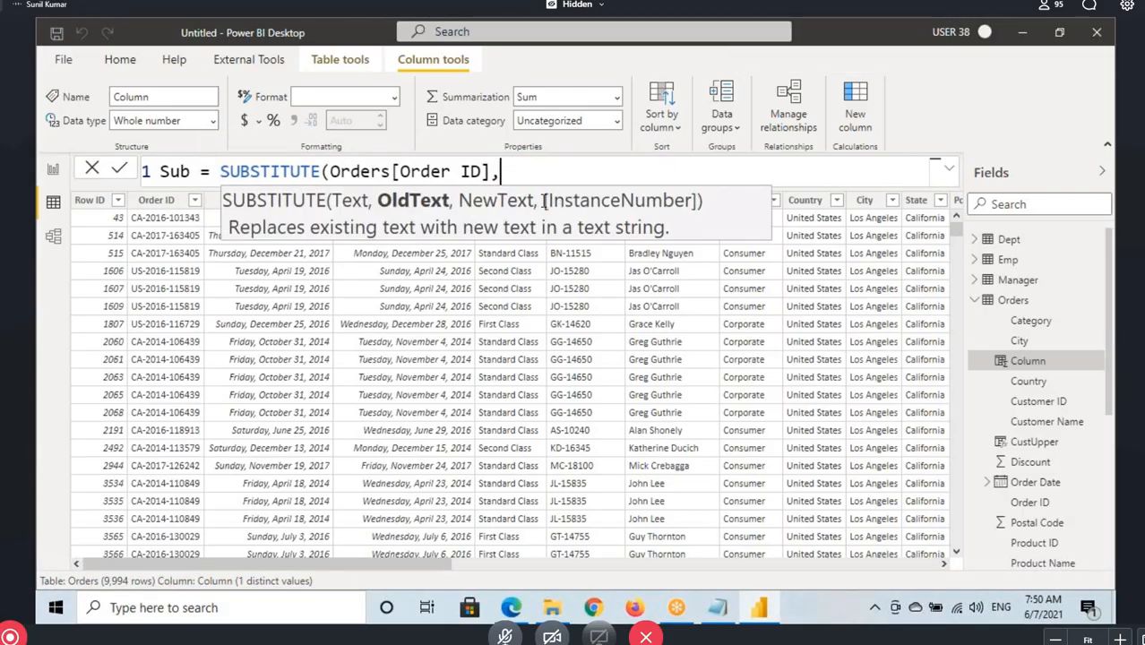
type(",")
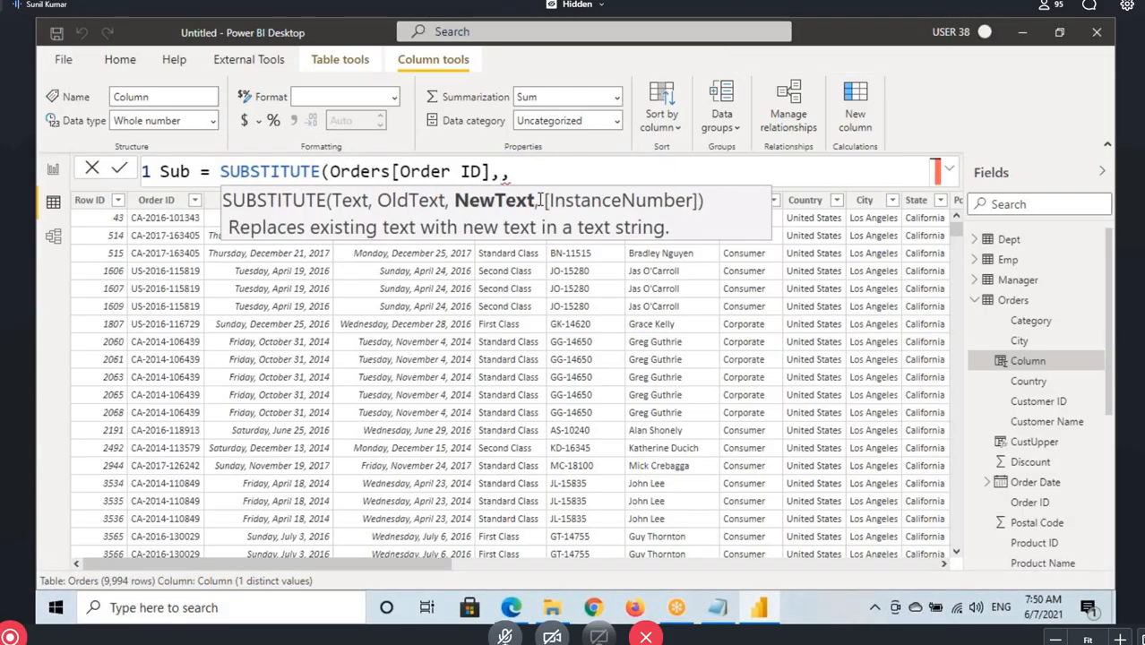
key("BackSpace")
type("\"")
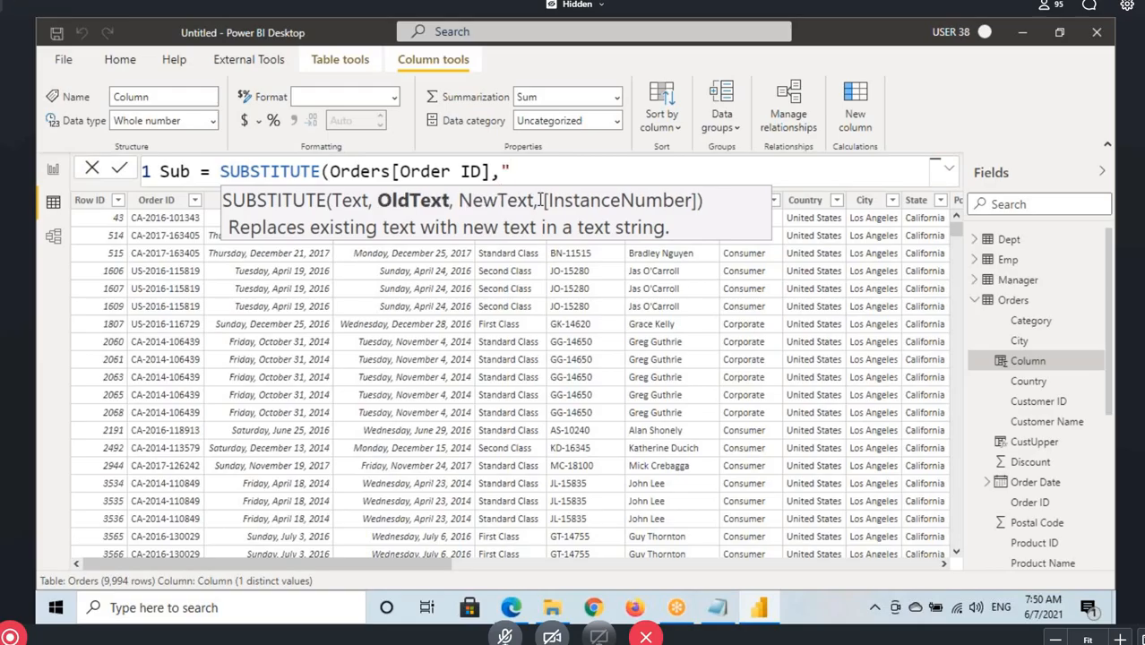
type("-\",")
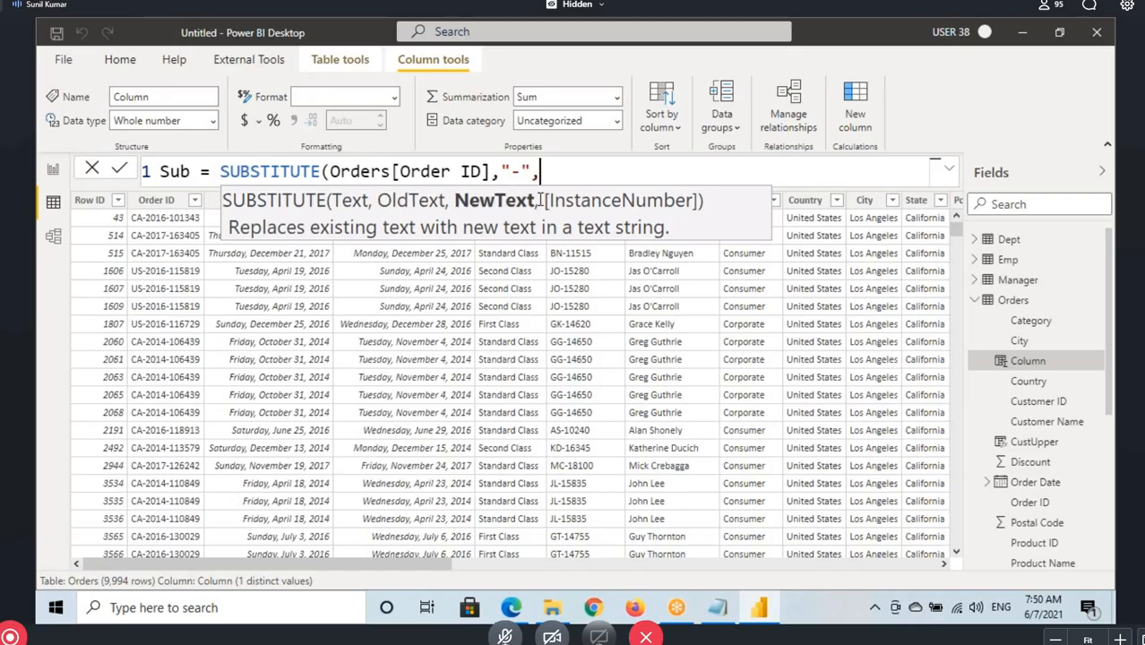
Mark the NewText, OldText and Text parameters in the syntax hint along with their matching formula arguments, and clear the markings
key("ctrl+2")
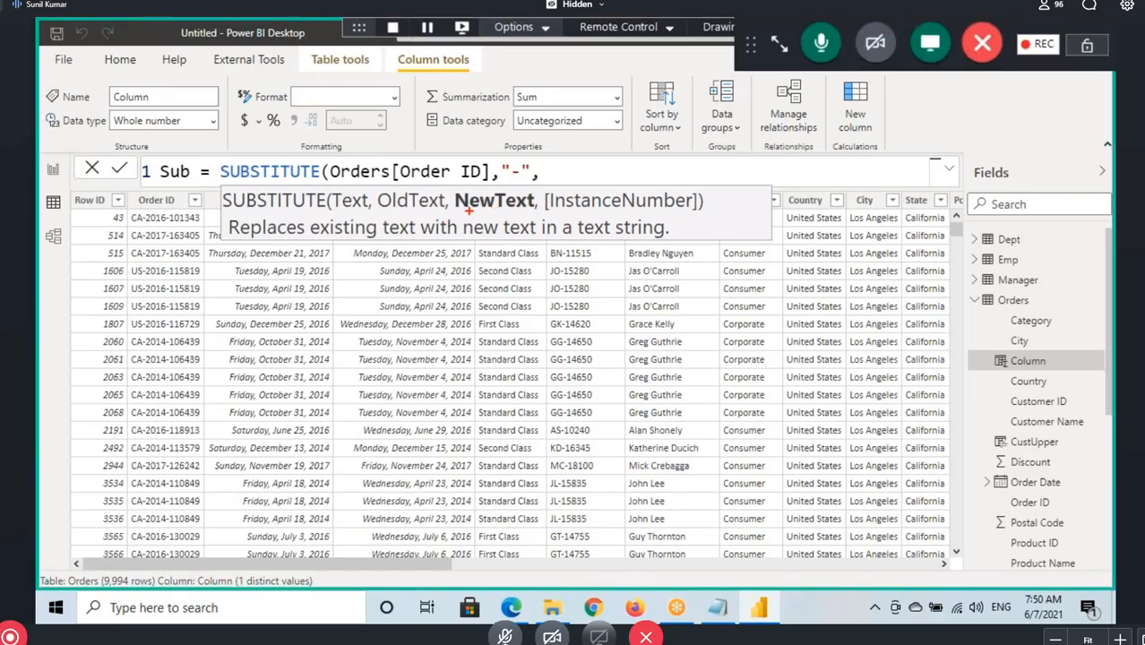
mouse_move(458, 211)
left_mouse_down()
mouse_move(530, 212)
mouse_move(509, 261)
left_mouse_up()
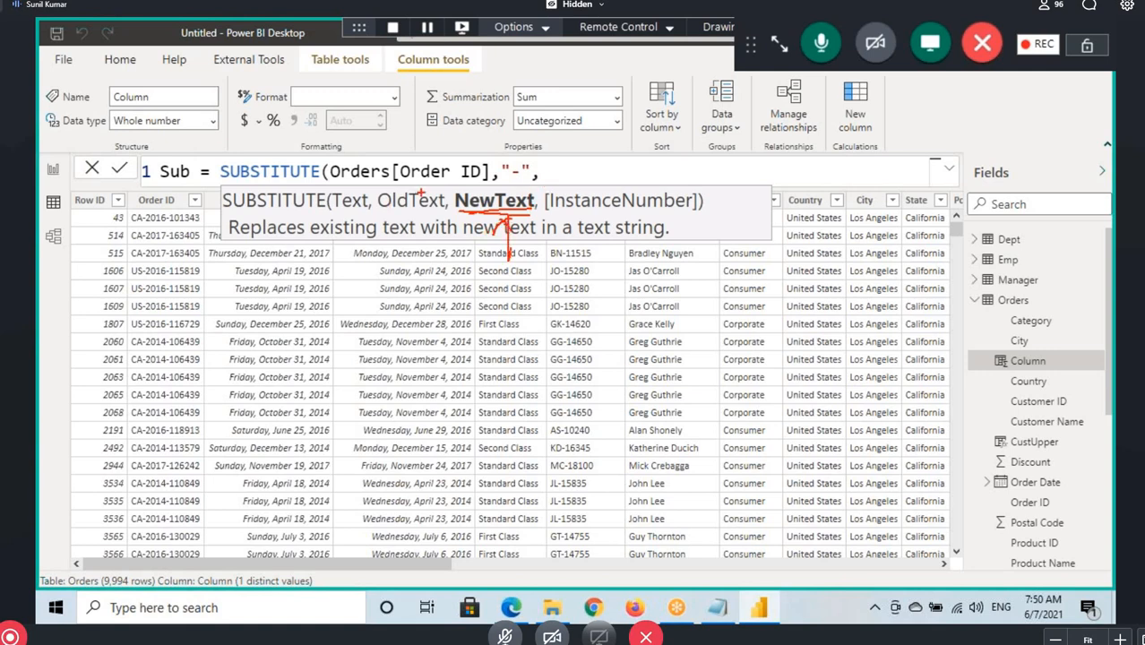
left_click_drag(418, 149, 417, 167)
left_click_drag(333, 213, 362, 214)
left_click_drag(509, 180, 527, 180)
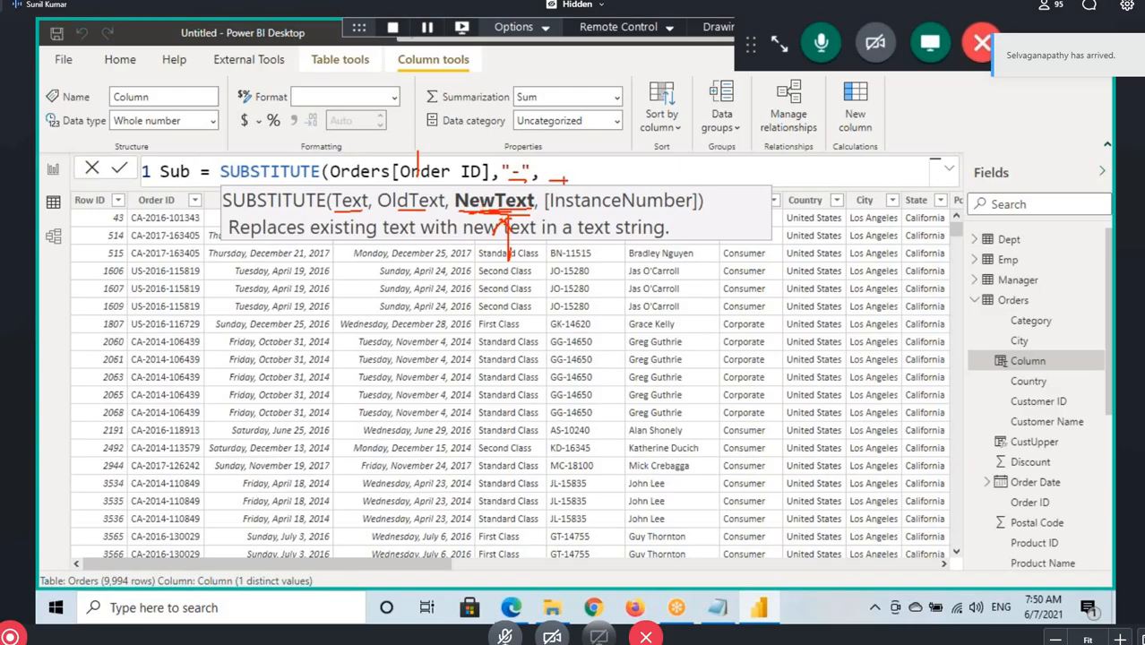
left_click_drag(471, 213, 529, 214)
key("Escape")
Place the cursor in the Order ID, "-" and empty NewText arguments in turn to examine their matching parameters
left_click(429, 171)
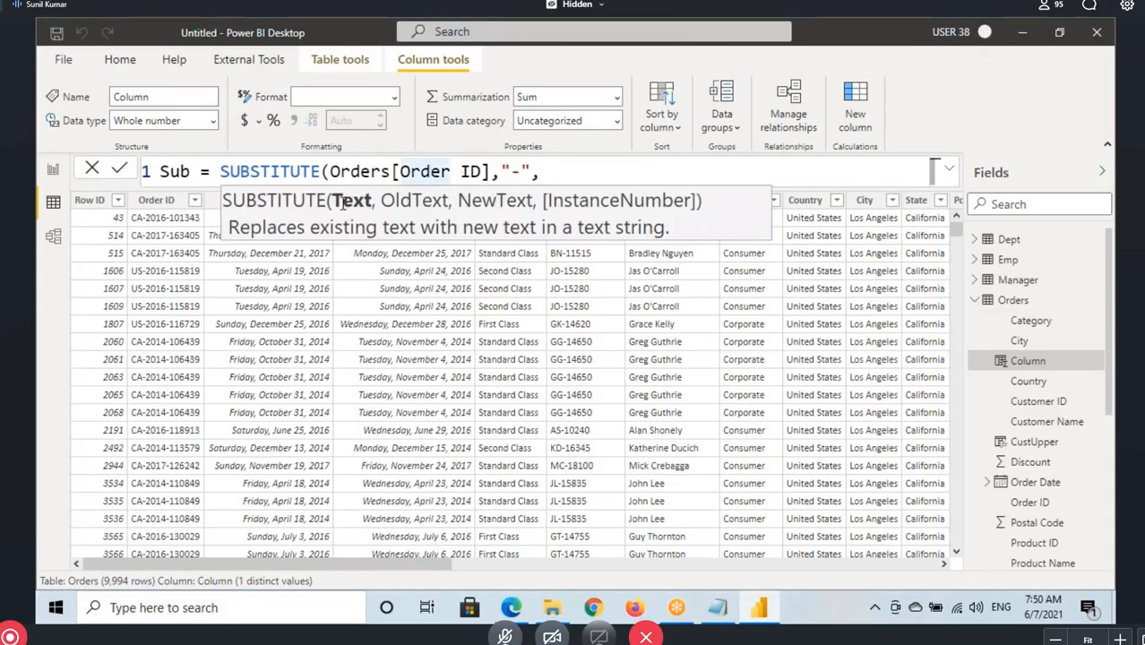
left_click(509, 172)
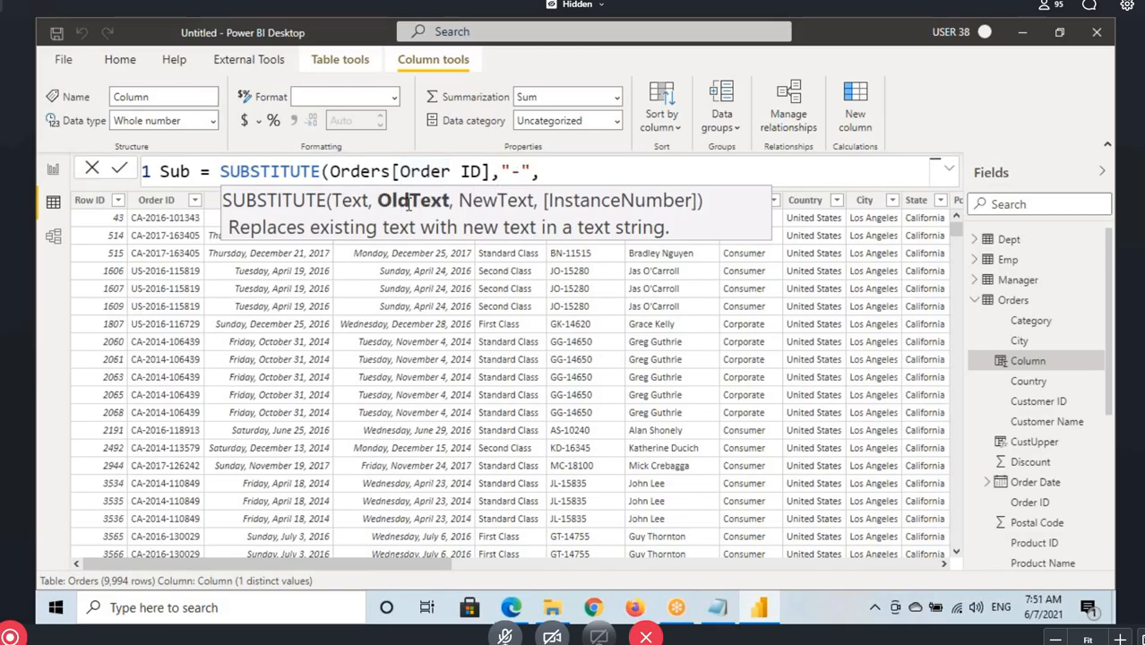
left_click(541, 177)
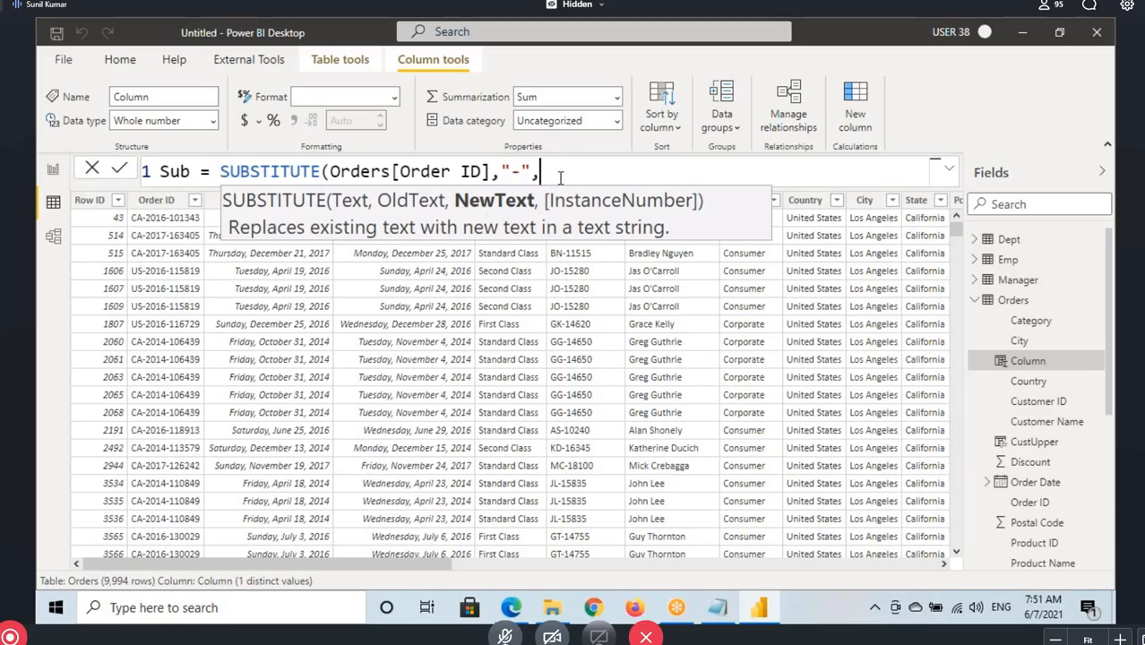
Enter "," as the NewText argument, omit the instance number, and close and commit the Sub formula
type("\",\"")
type(",\",")
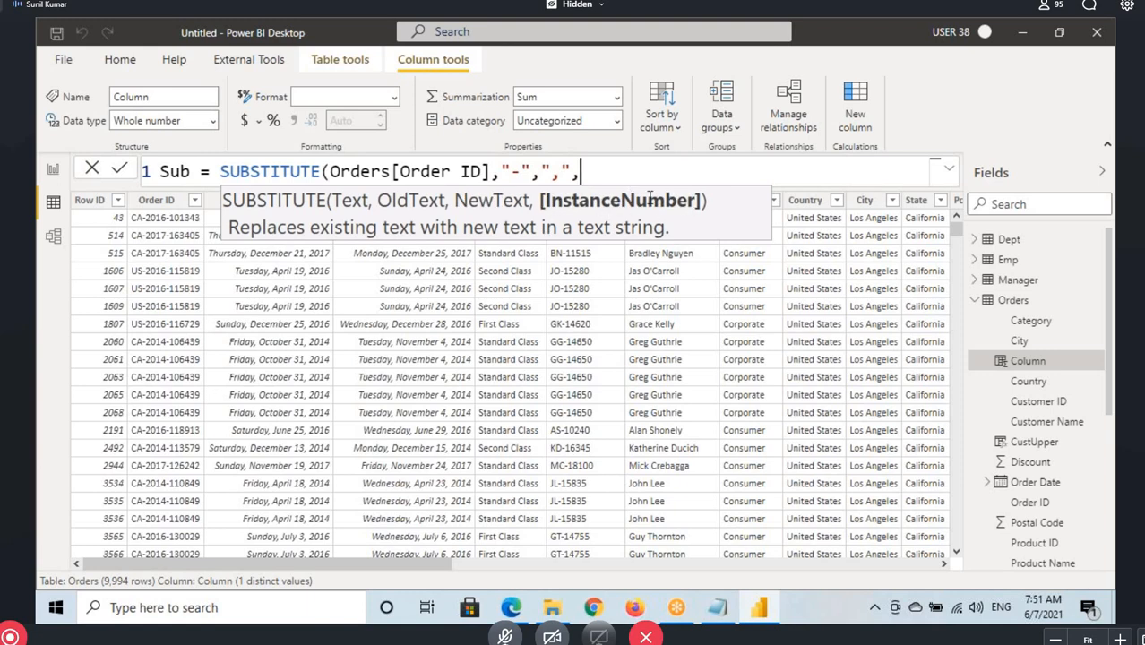
key("BackSpace")
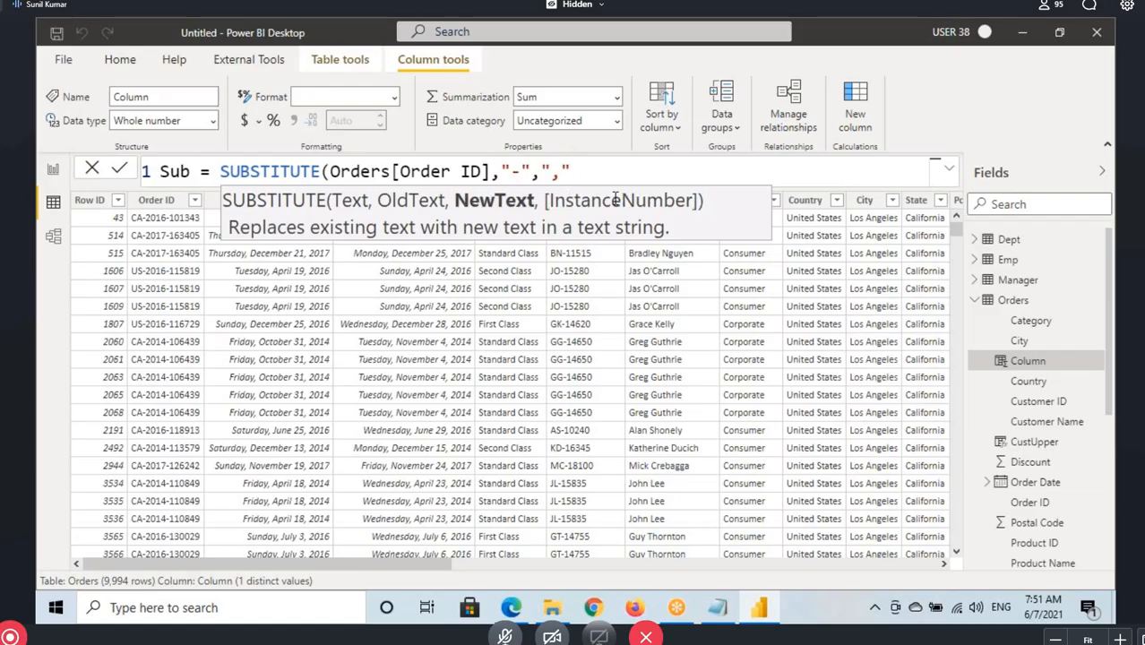
type(")")
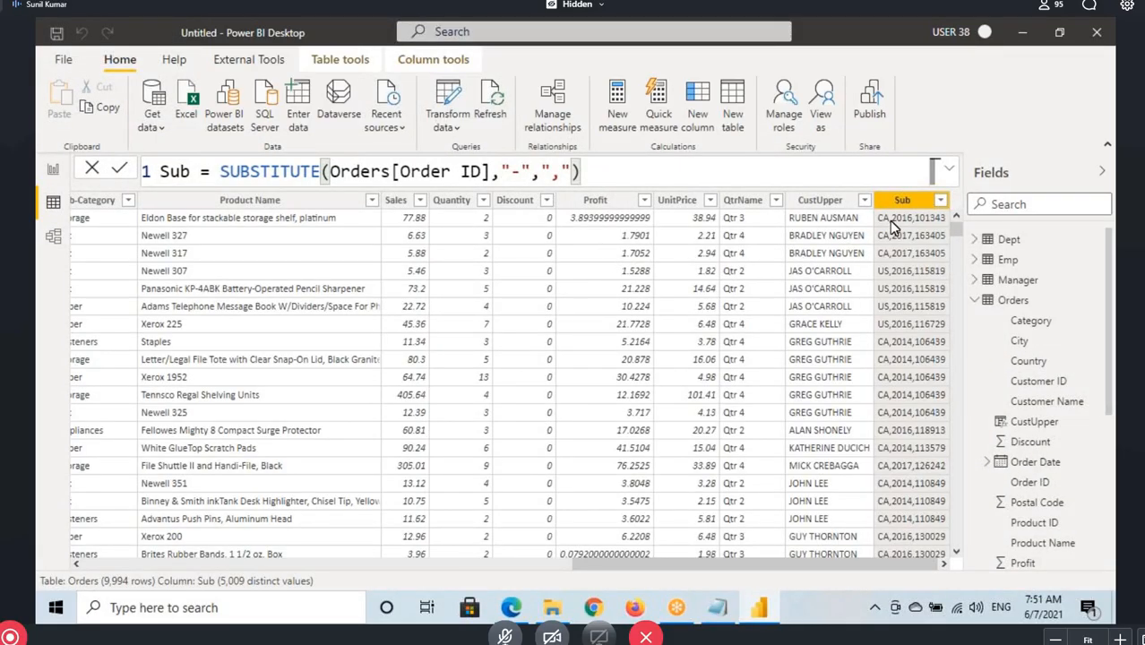
Change the NewText argument of the Sub formula to a comma followed by a space (", ") and commit it
left_click(557, 175)
type(",")
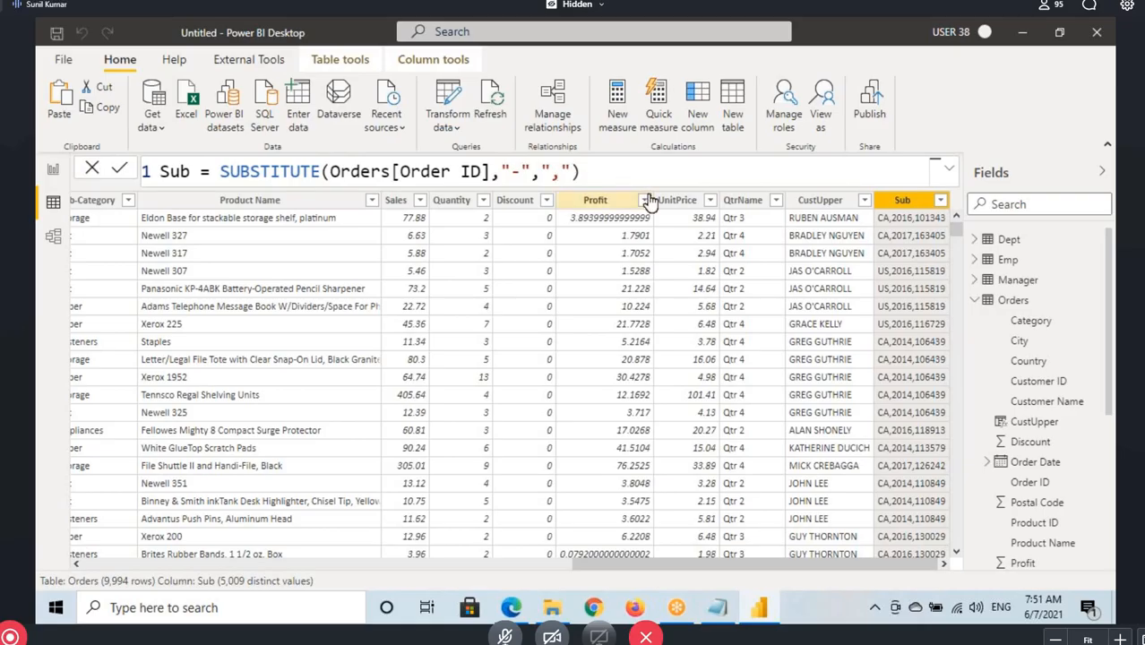
left_click(600, 172)
key("Return")
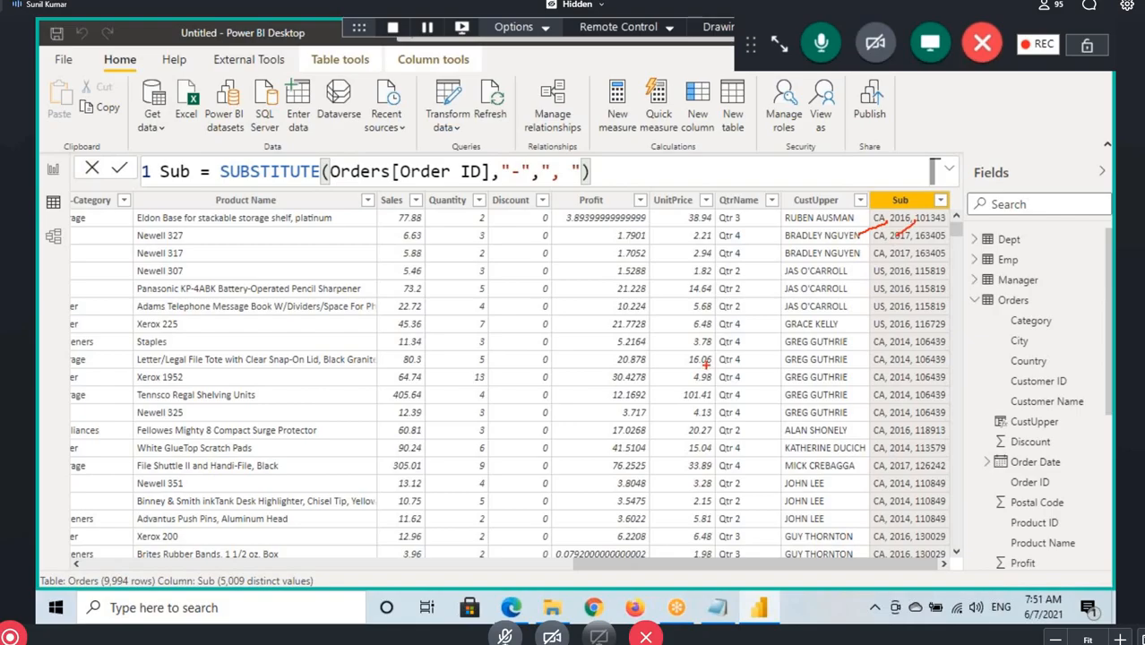
Mark the hyphens in the first Order ID value, box the SUBSTITUTE formula, and underline its old and new text arguments
left_click_drag(753, 562, 36, 560)
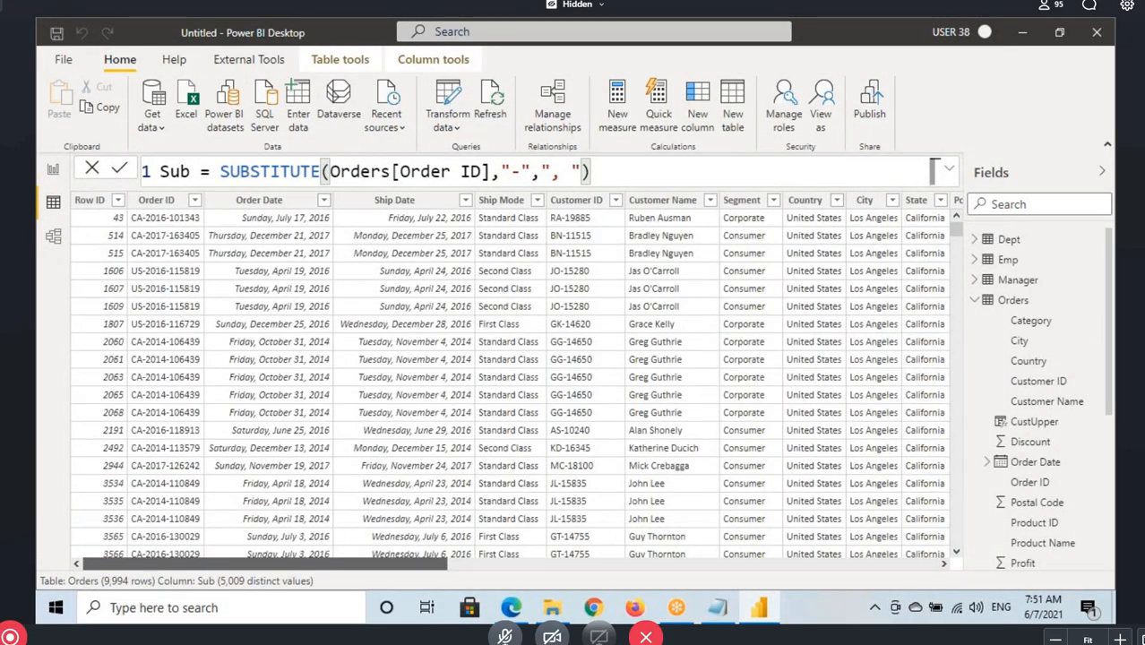
left_click_drag(144, 221, 90, 243)
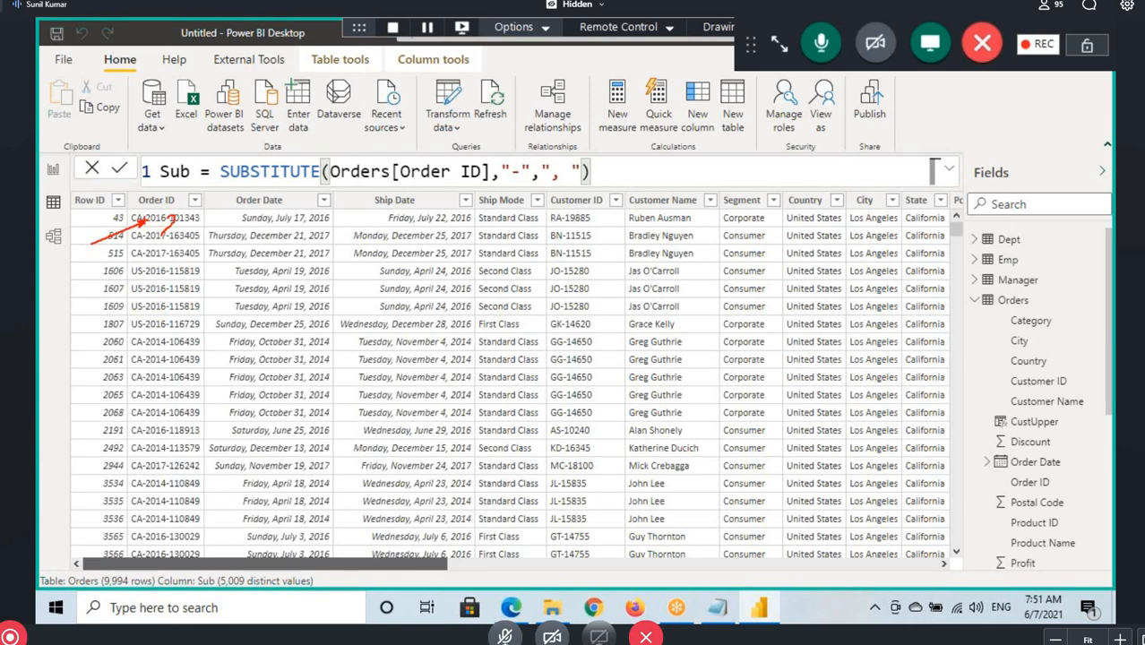
mouse_move(220, 155)
left_mouse_down()
mouse_move(276, 175)
mouse_move(624, 197)
left_mouse_up()
mouse_move(508, 185)
left_mouse_down()
mouse_move(516, 174)
mouse_move(588, 188)
left_mouse_up()
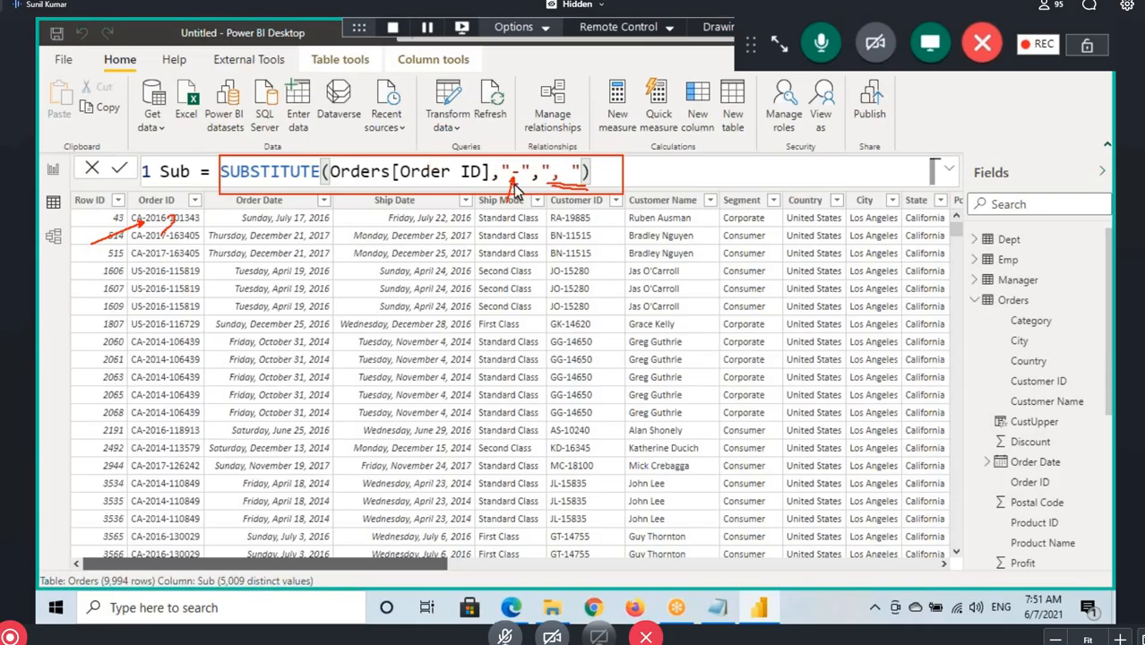
Select the Order ID column, mark the first and second hyphens in its values, and clear the markings
left_click(154, 200)
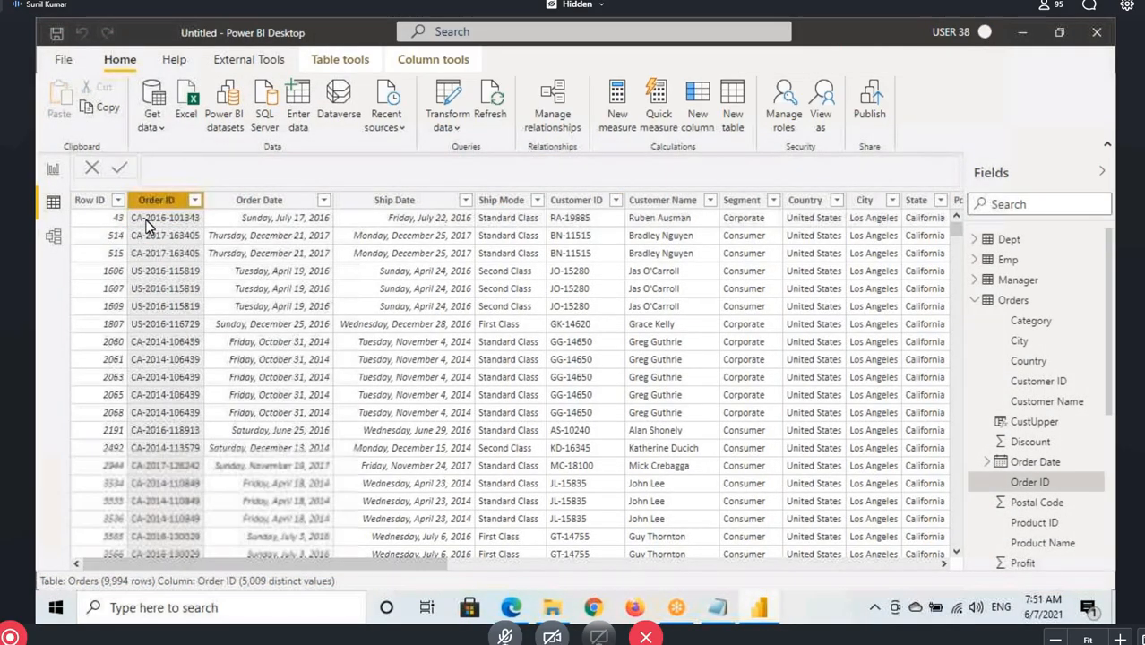
key("ctrl+shift+d")
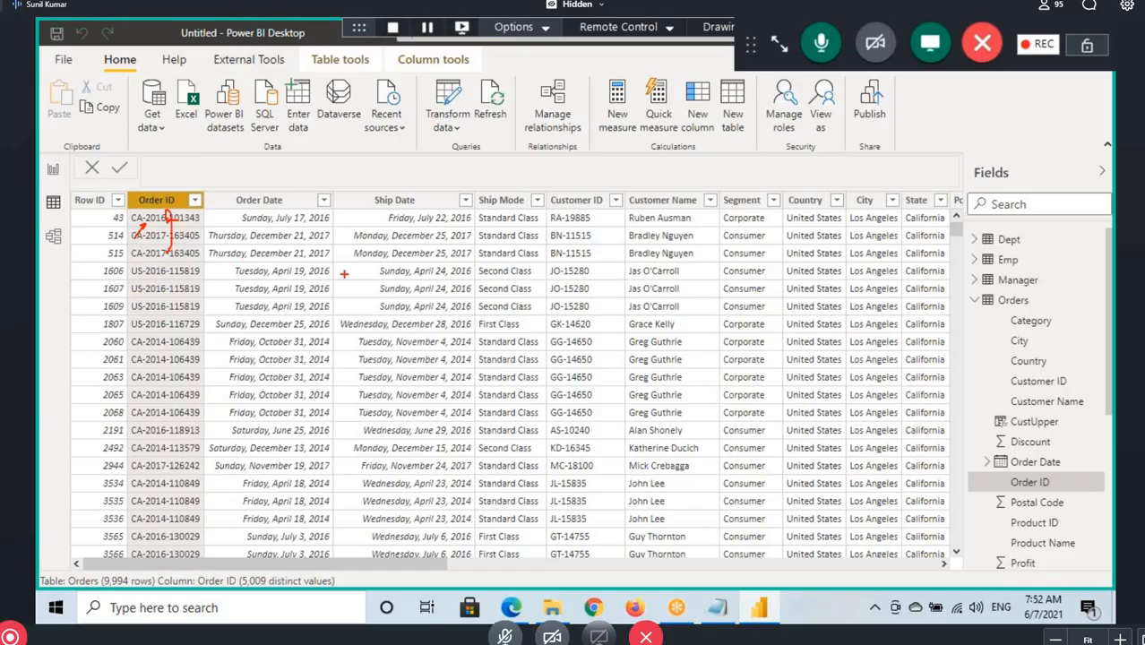
key("ctrl+shift+d")
Add a calculated column to the Orders table, name it Sub2, and start its formula with the SUBSTITUTE function
left_click(1007, 302)
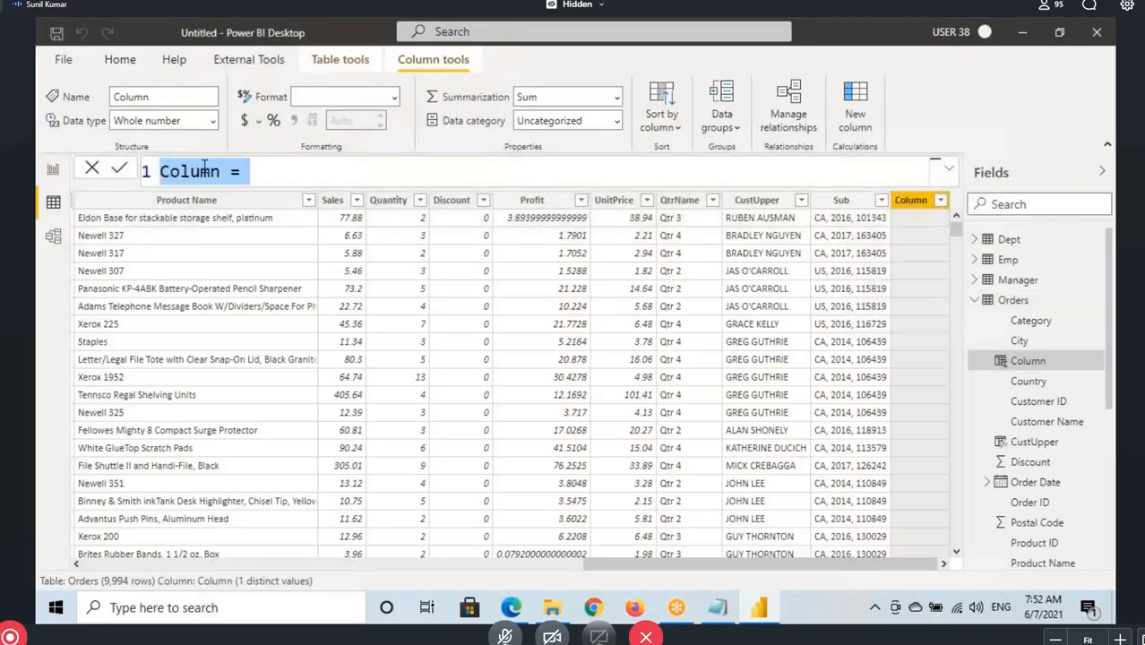
double_click(204, 169)
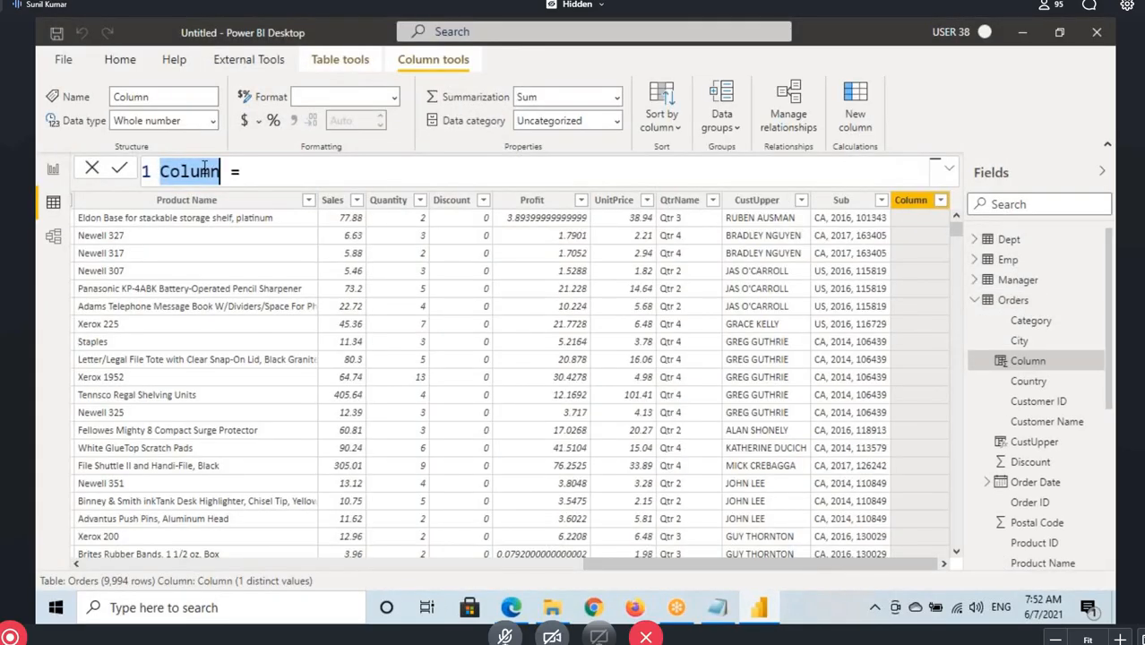
type("Sub")
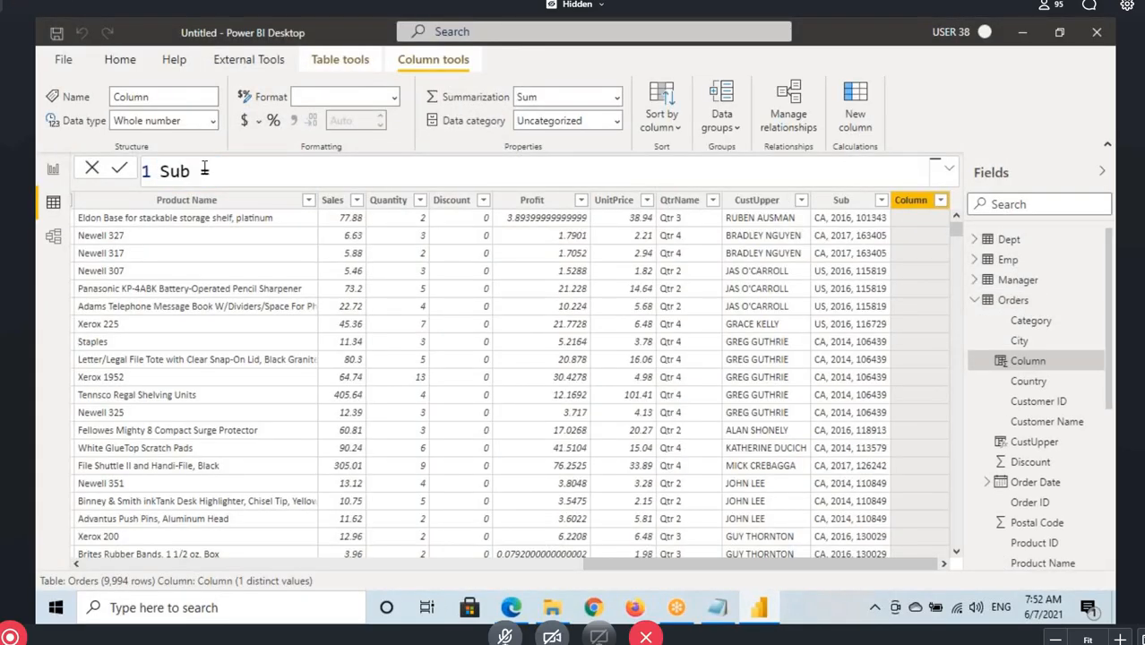
type("2 = ")
type("sub")
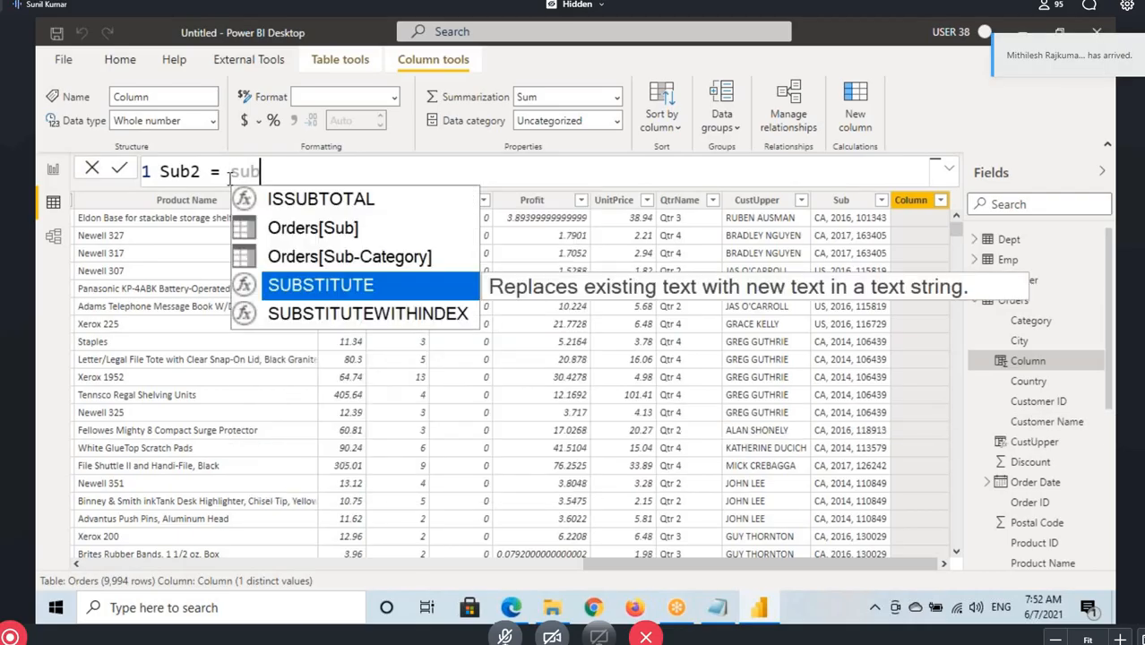
key("Tab")
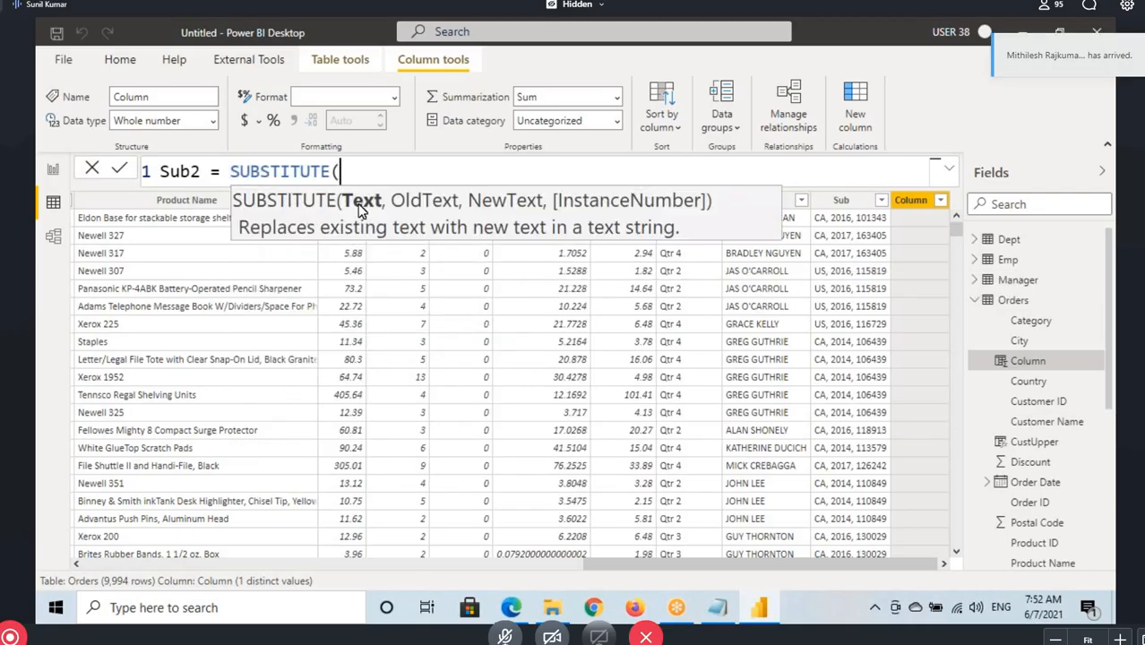
type("or")
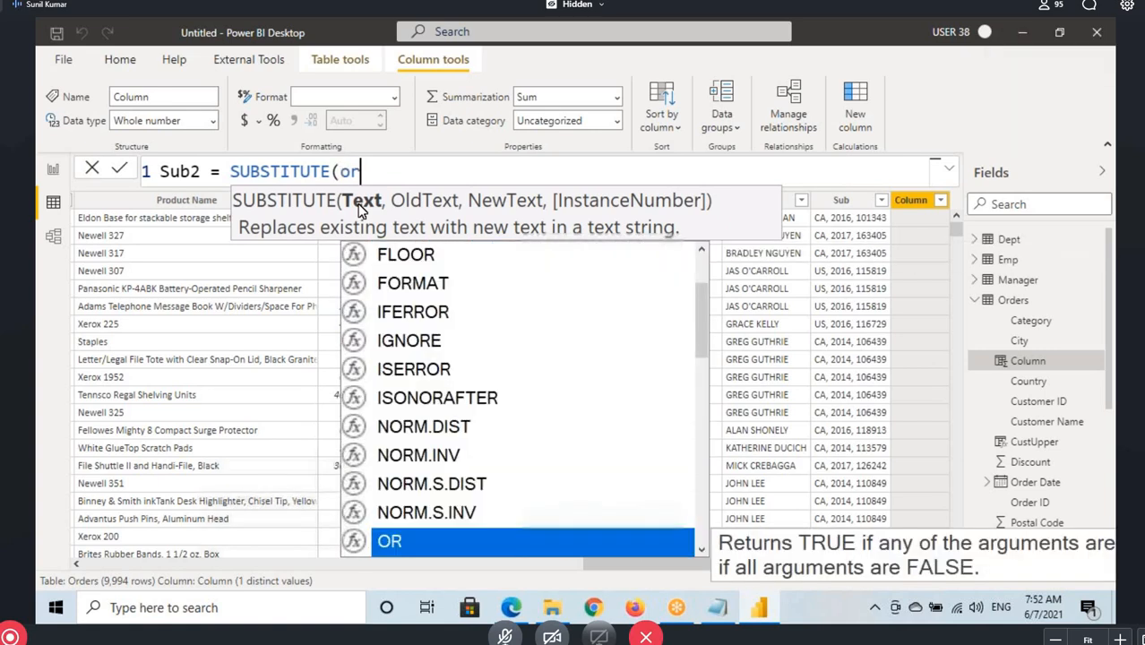
type("der_")
key("BackSpace")
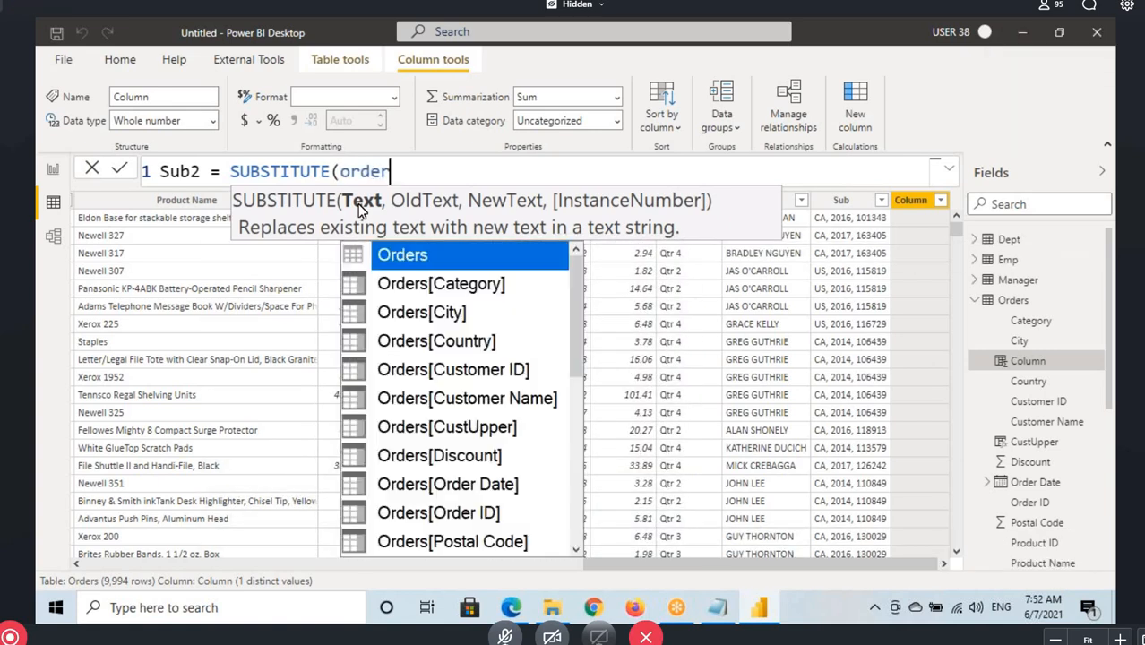
type("id")
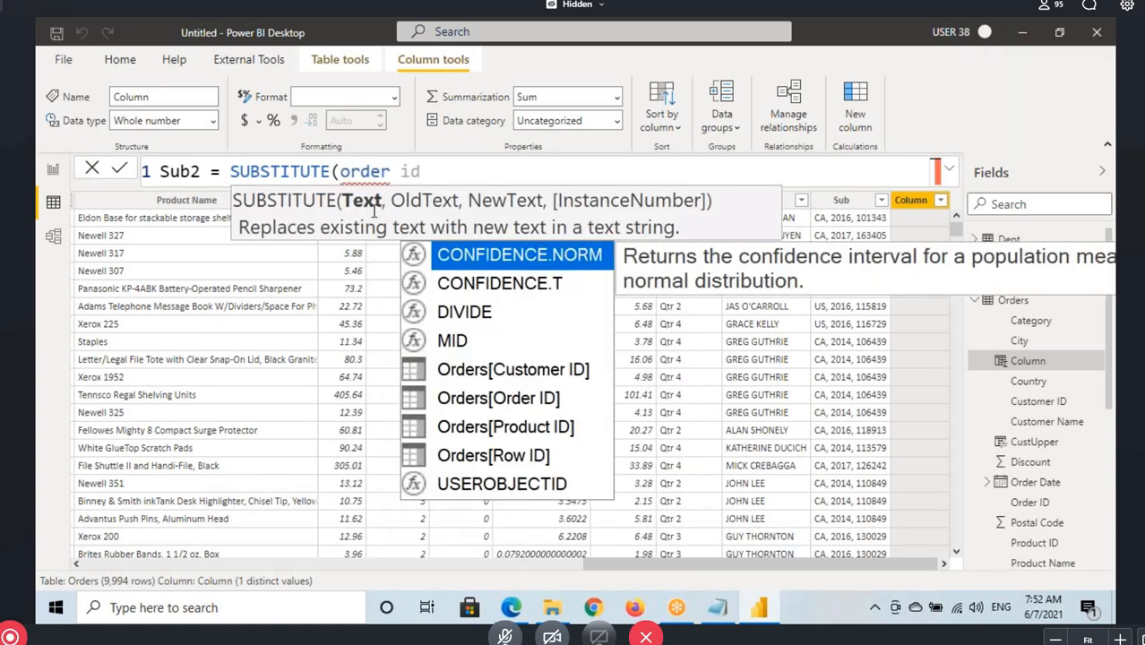
left_click(547, 404)
left_click(546, 403)
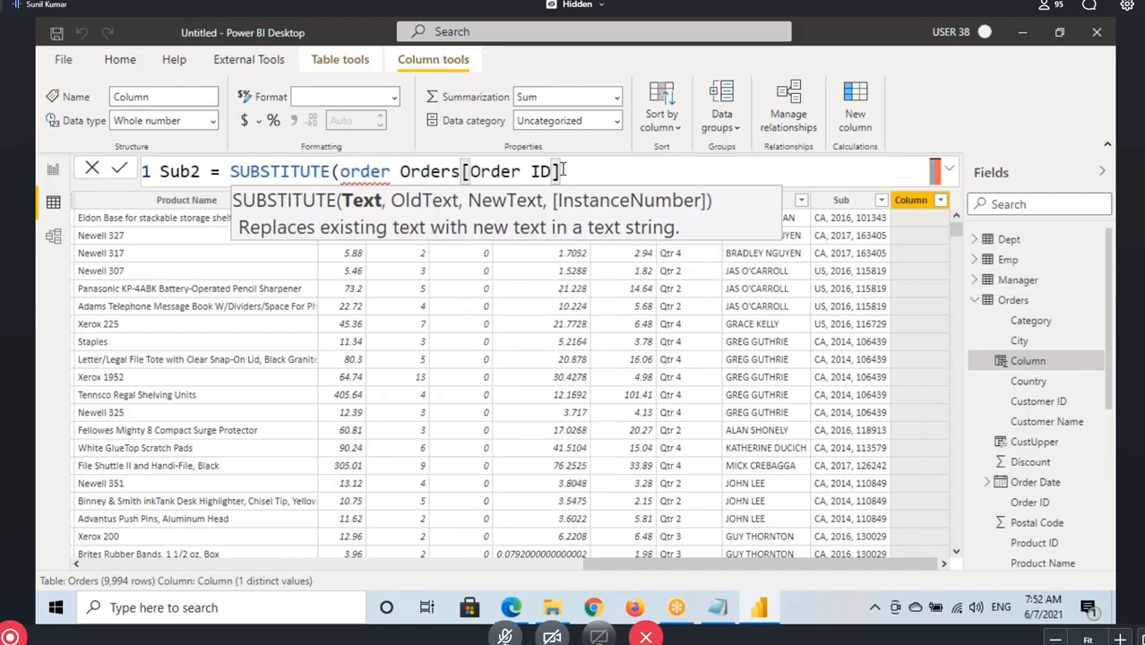
left_click_drag(562, 171, 341, 171)
key("BackSpace")
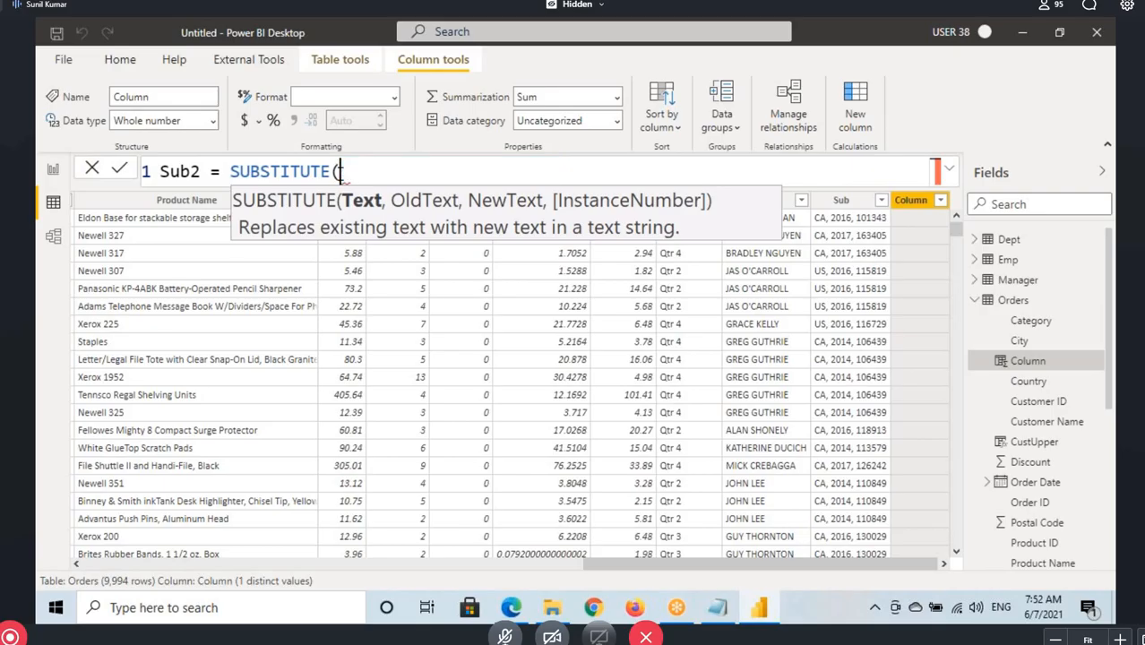
Enter Orders[Order ID] as the Text argument of the Sub2 SUBSTITUTE formula
type("orde")
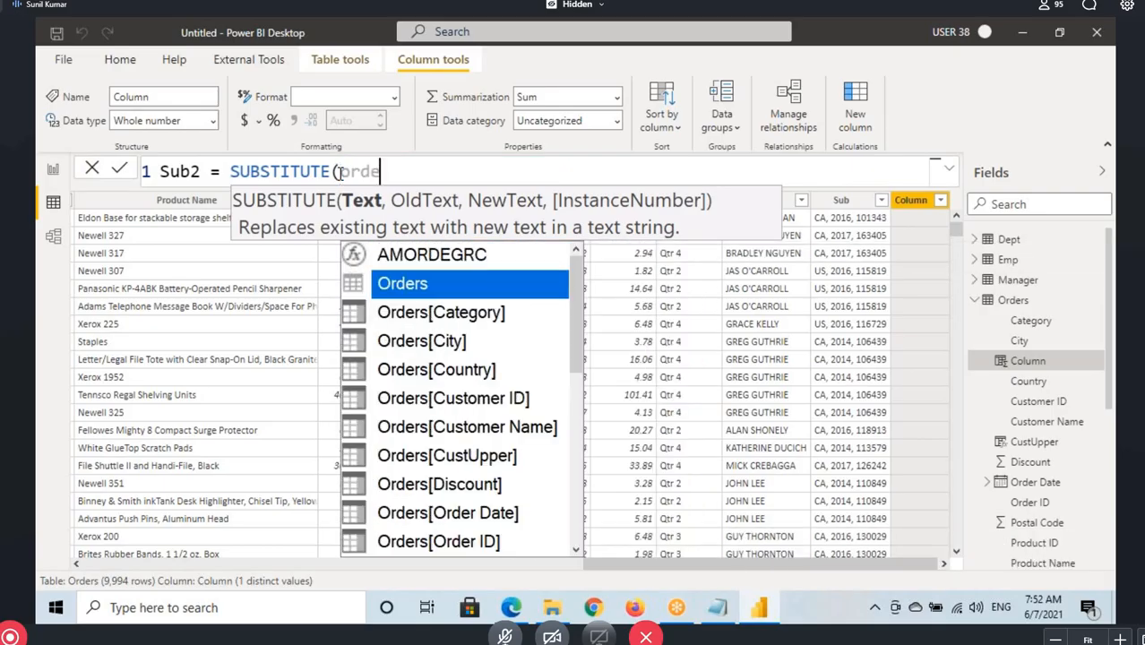
left_click(462, 540)
left_click(462, 540)
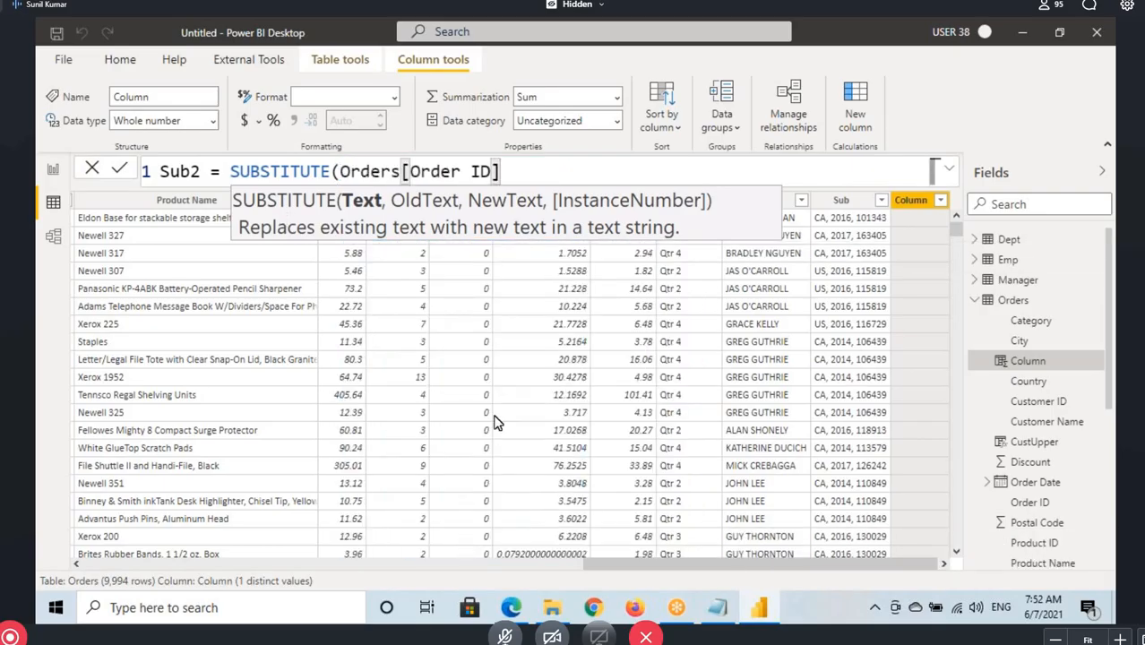
type(",")
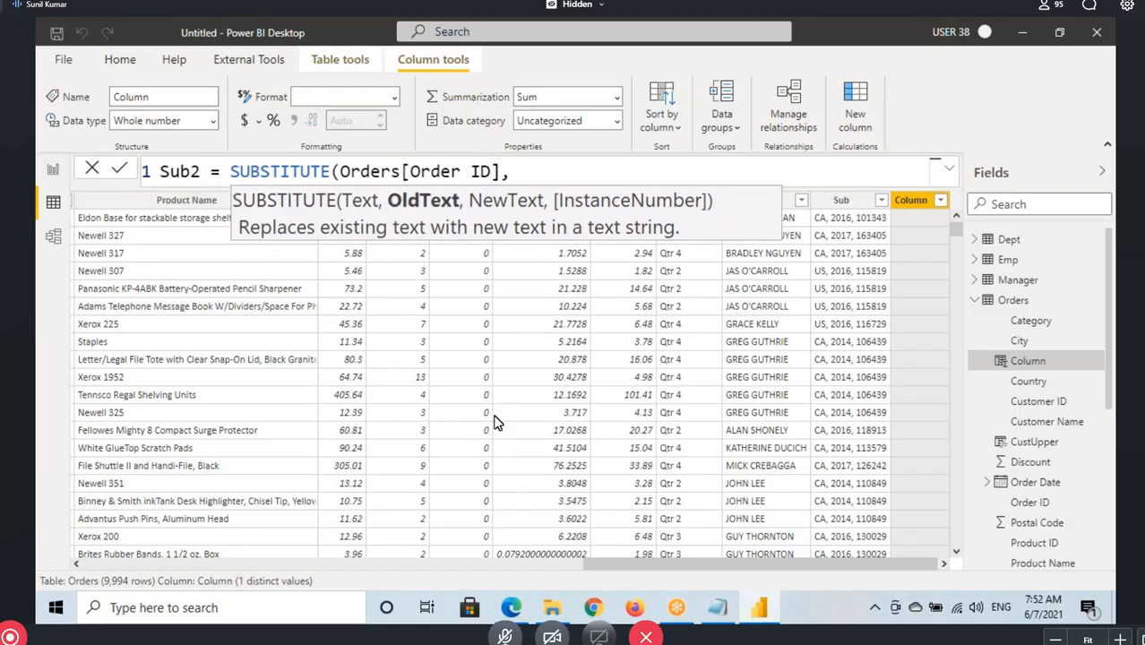
type("\"-\",")
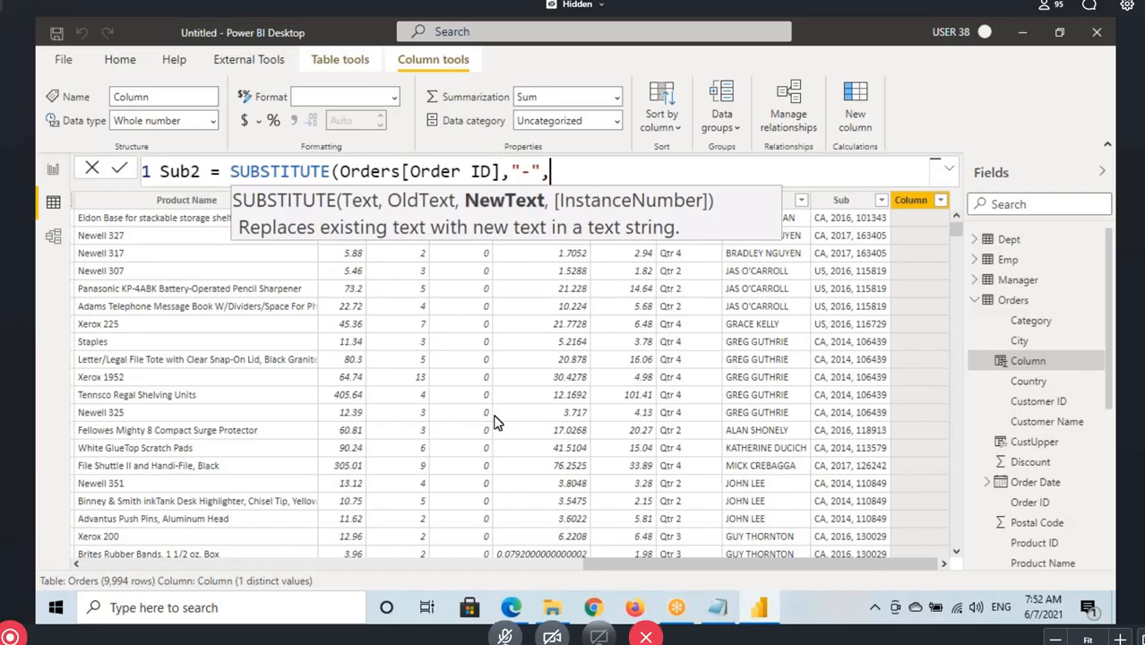
type("\", \",")
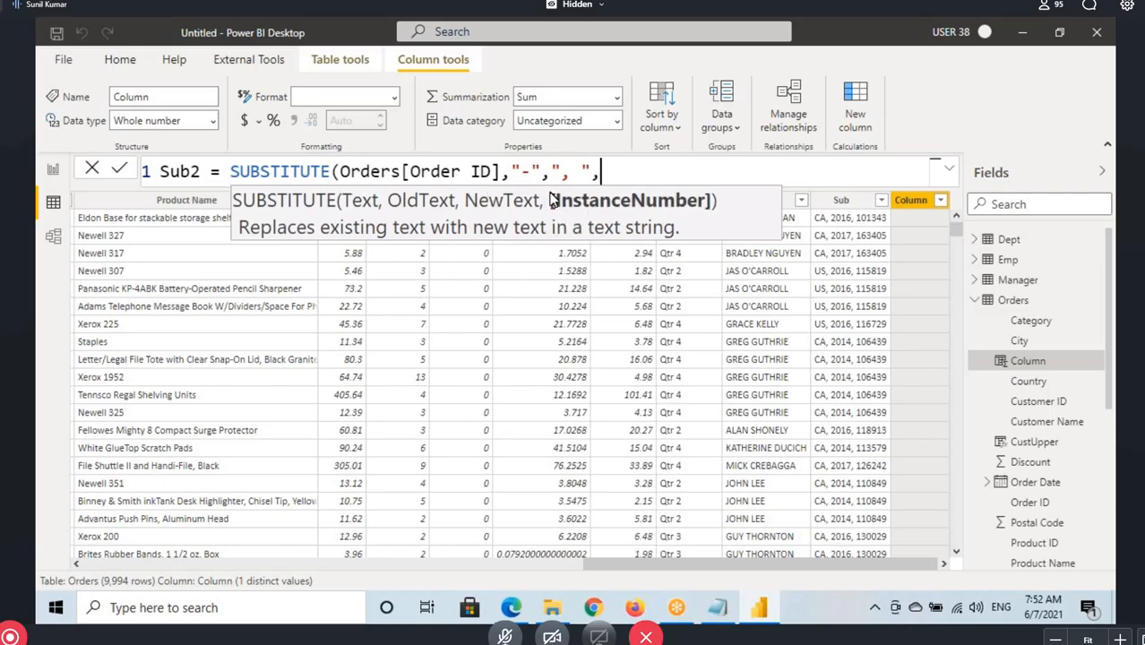
Enter 2 as the InstanceNumber, mark the hyphen argument and underline InstanceNumber in the hint, and close and commit the Sub2 formula
left_click_drag(520, 174, 530, 173)
left_click(616, 179)
type("2")
left_click_drag(557, 213, 703, 212)
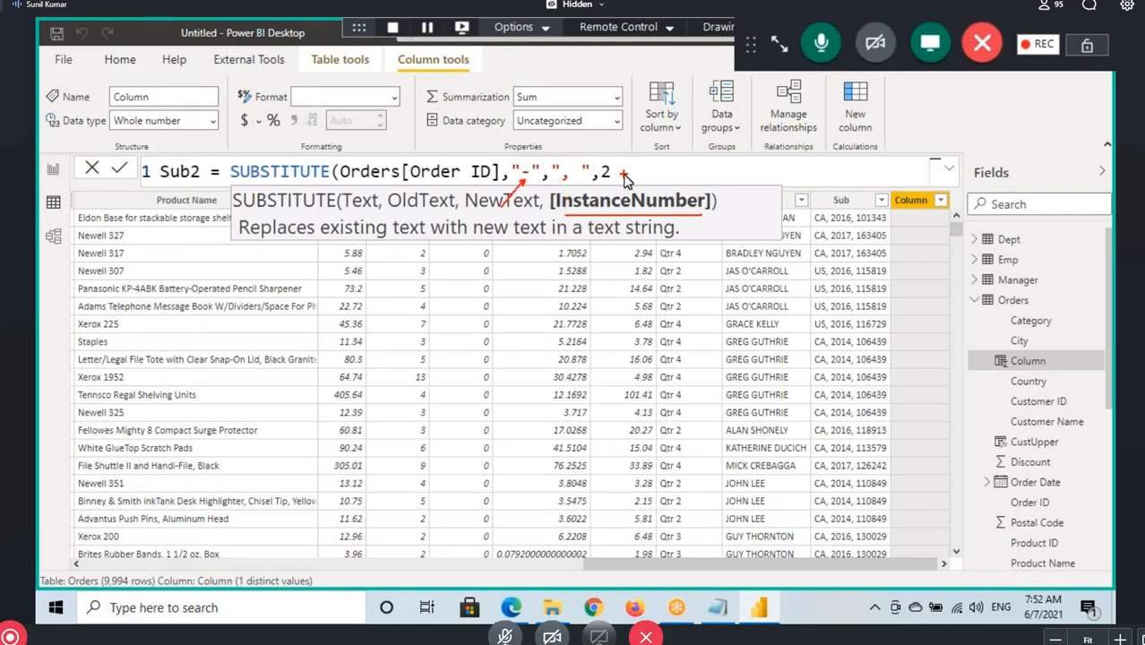
key("Escape")
type(")")
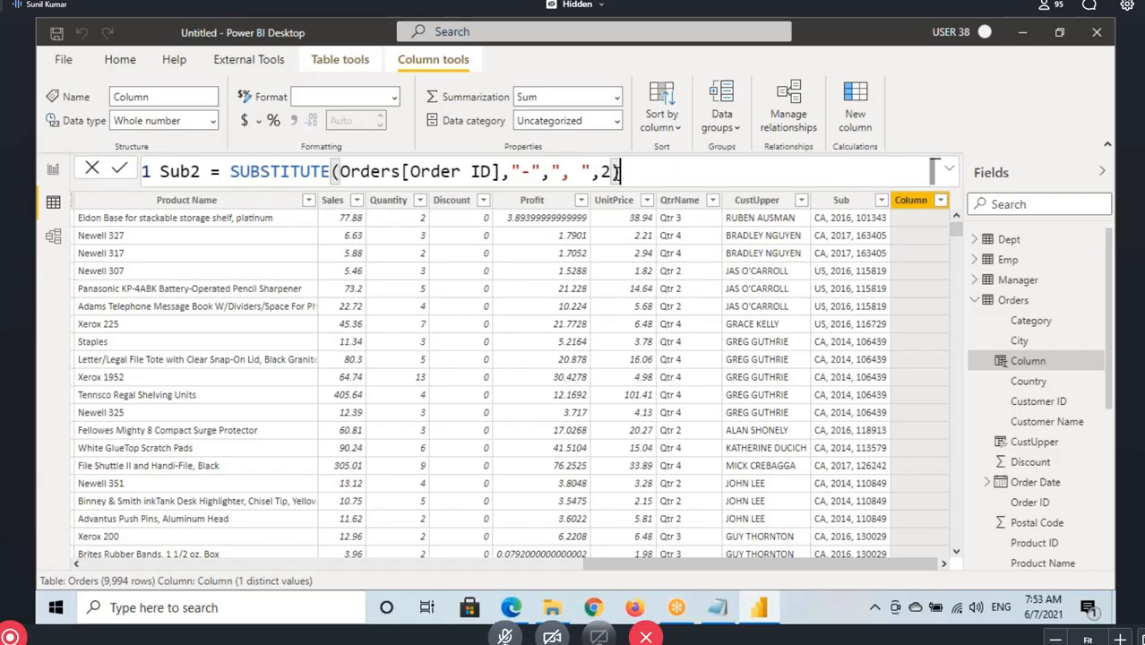
key("Return")
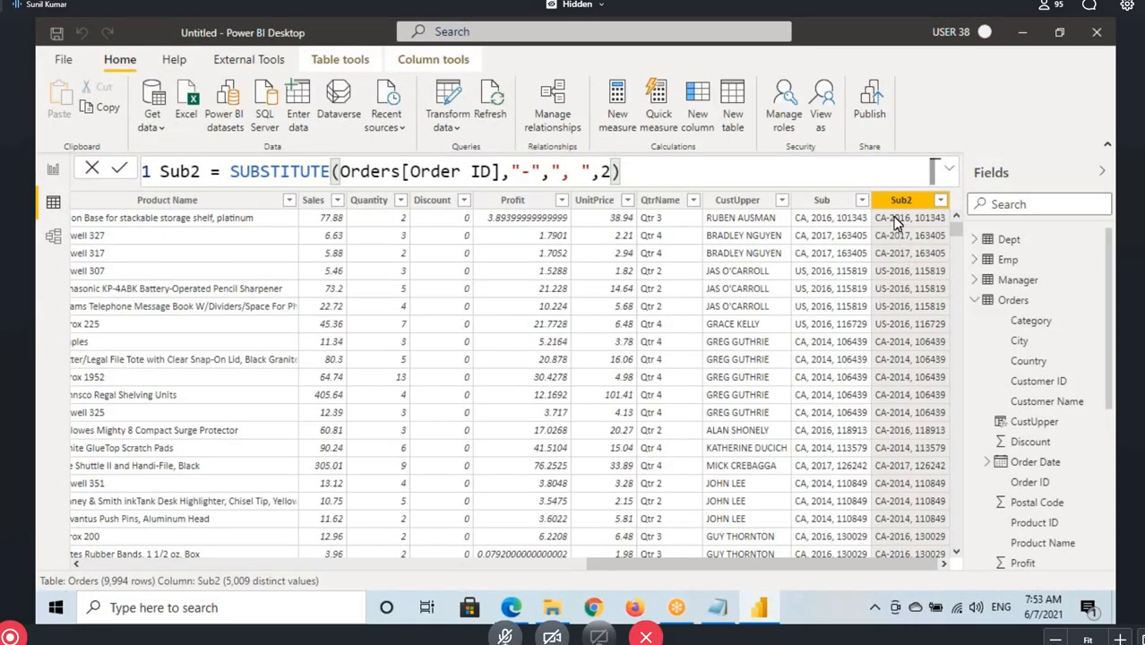
Point an arrow at the first hyphen in the first Sub2 value and clear the marking
key("ctrl+2")
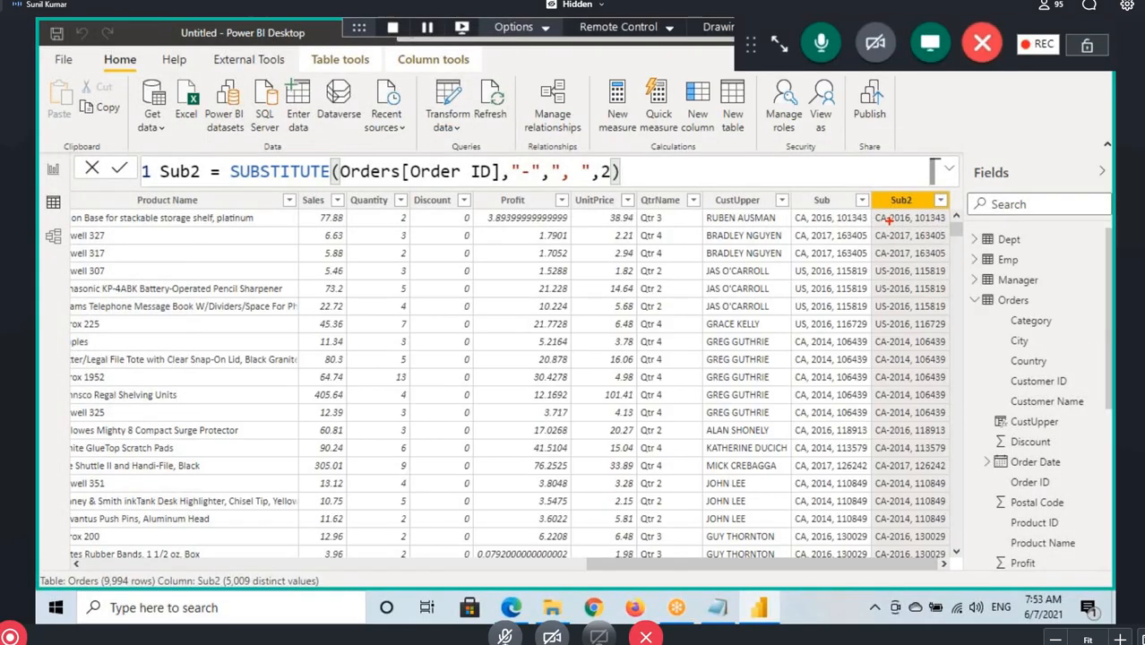
left_click_drag(838, 255, 888, 221)
key("Escape")
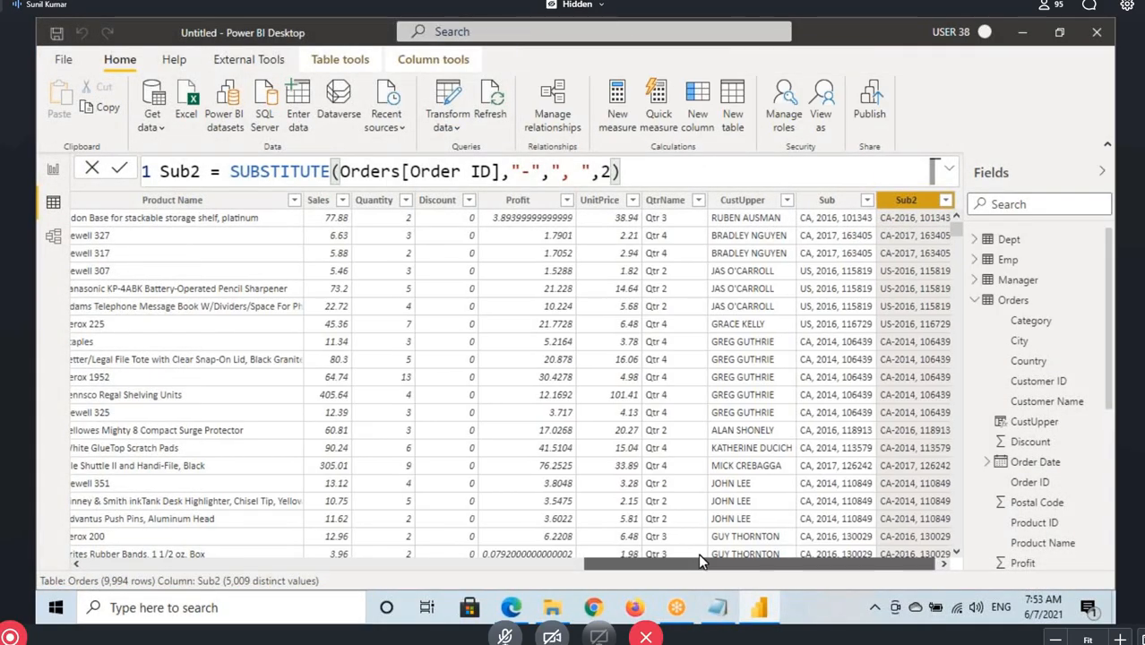
Select the Order ID column, sketch a masked number of asterisks and four digits above the table, mark the first Order ID, and clear the markings
left_click_drag(726, 559, 210, 562)
left_click(159, 200)
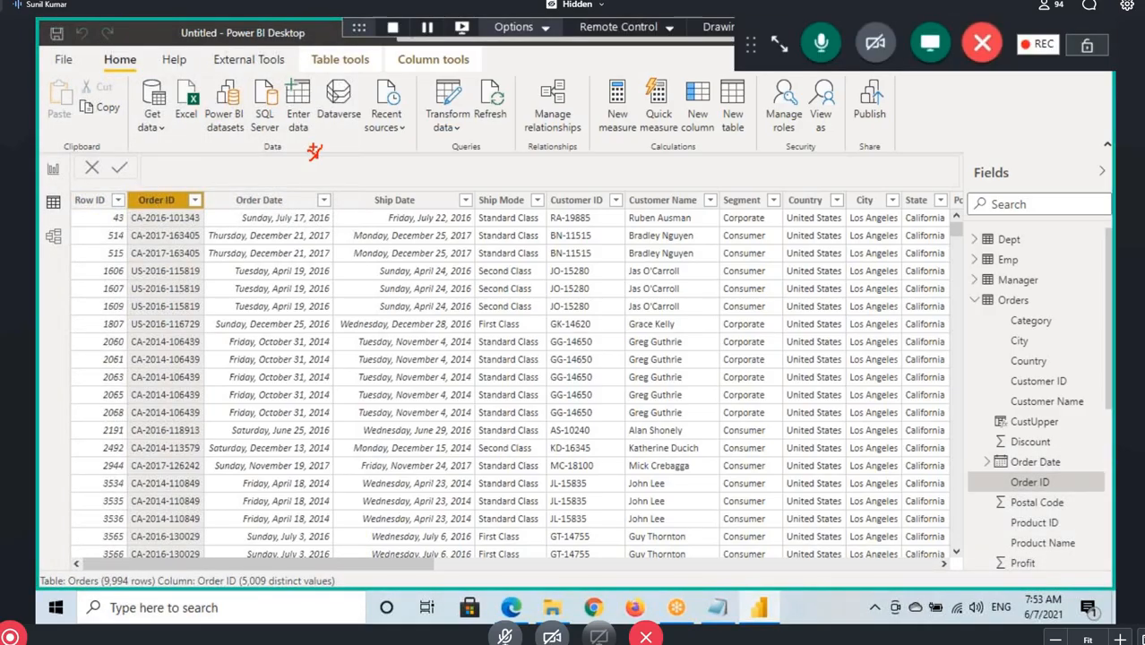
mouse_move(336, 152)
left_mouse_down()
mouse_move(364, 153)
mouse_move(367, 174)
left_mouse_up()
mouse_move(358, 158)
left_mouse_down()
mouse_move(395, 153)
mouse_move(391, 163)
left_mouse_up()
mouse_move(391, 149)
left_mouse_down()
mouse_move(431, 171)
mouse_move(436, 155)
left_mouse_up()
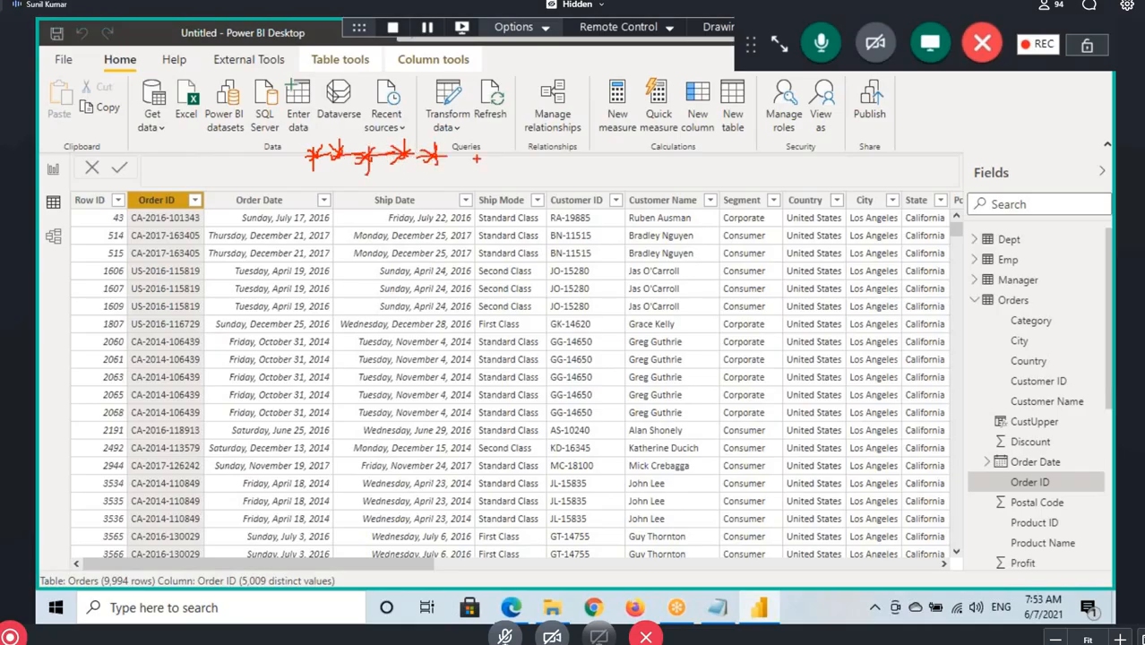
left_click_drag(523, 166, 512, 171)
left_click_drag(541, 148, 557, 165)
left_click_drag(552, 148, 553, 181)
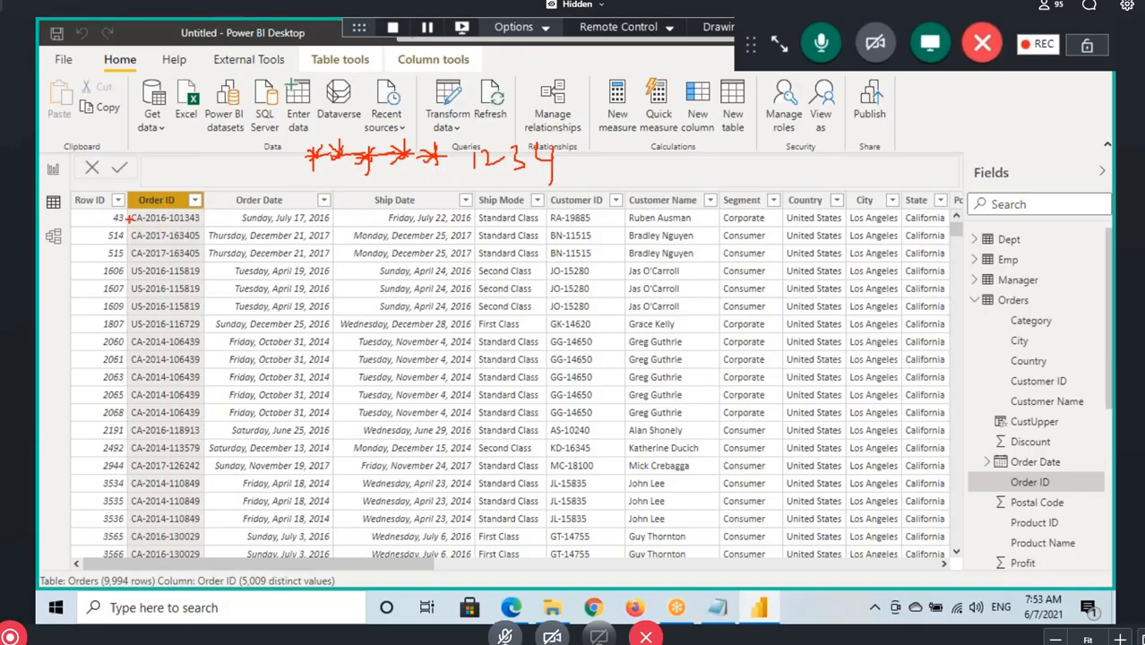
left_click_drag(130, 207, 192, 207)
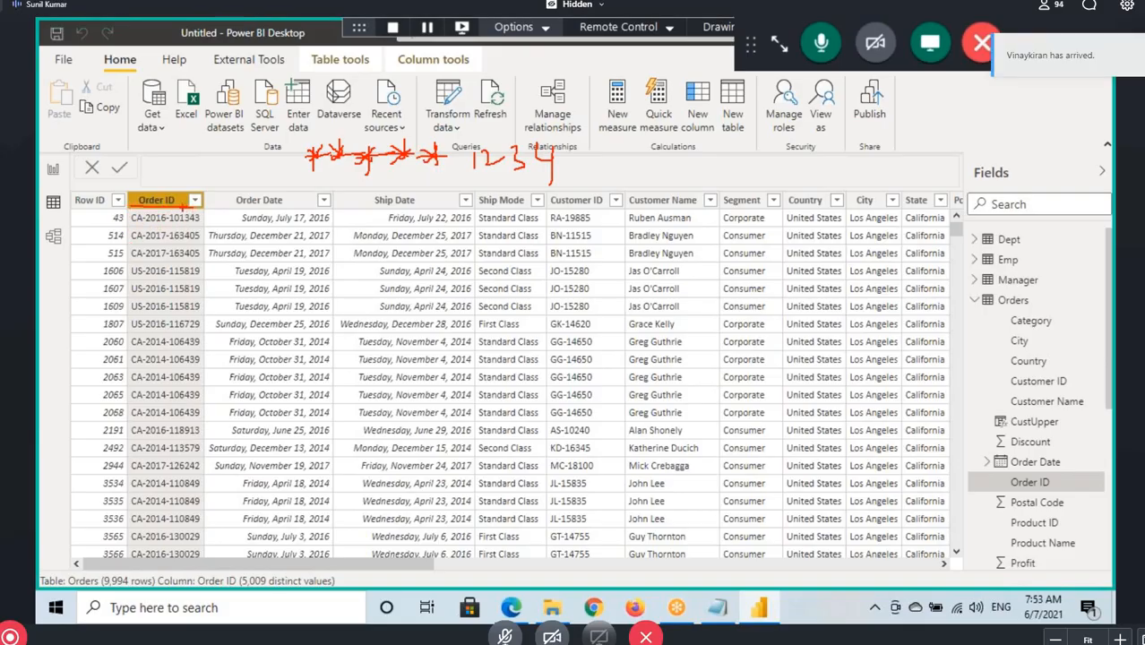
key("Escape")
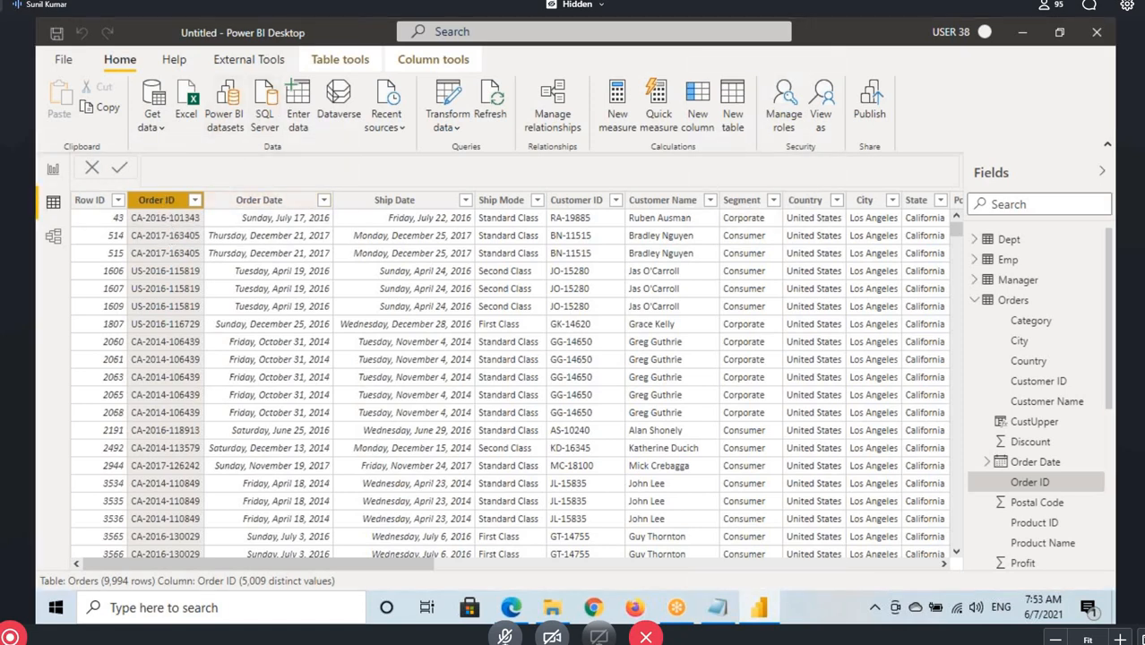
Mark the beginning and ending parts of the first Order ID value and clear the markings
left_click_drag(167, 212, 218, 225)
left_click_drag(127, 226, 168, 225)
mouse_move(303, 169)
left_mouse_down()
mouse_move(280, 204)
mouse_move(346, 183)
mouse_move(322, 203)
left_mouse_up()
key("Escape")
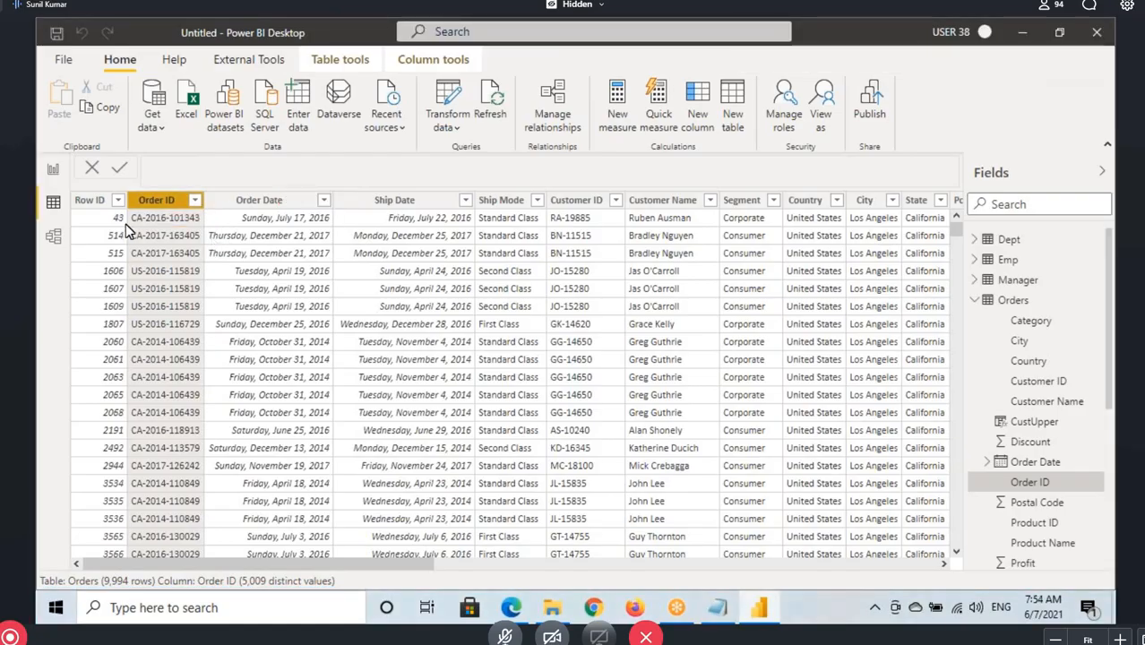
Mark the leading part of the first Order ID, sketch asterisks above the table, underline its last digits, and clear the markings
key("ctrl+2")
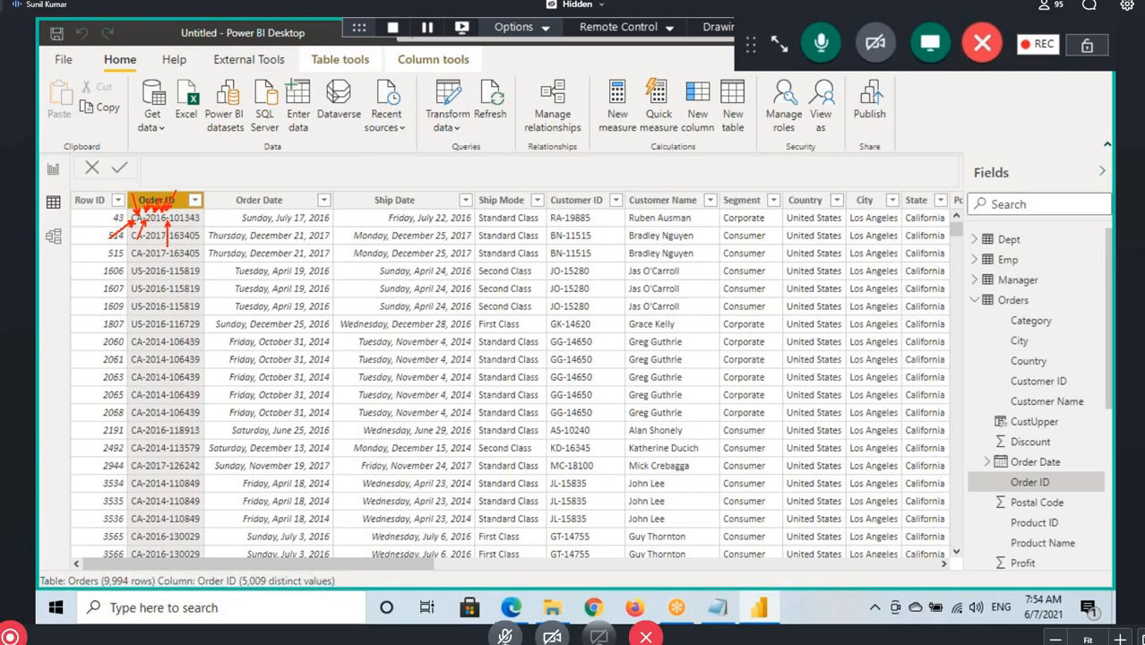
mouse_move(307, 150)
left_mouse_down()
mouse_move(273, 183)
mouse_move(287, 169)
left_mouse_up()
left_click_drag(278, 158, 312, 174)
mouse_move(306, 156)
left_mouse_down()
mouse_move(318, 168)
mouse_move(351, 146)
left_mouse_up()
mouse_move(346, 144)
left_mouse_down()
mouse_move(344, 172)
mouse_move(368, 153)
left_mouse_up()
left_click_drag(362, 143, 360, 173)
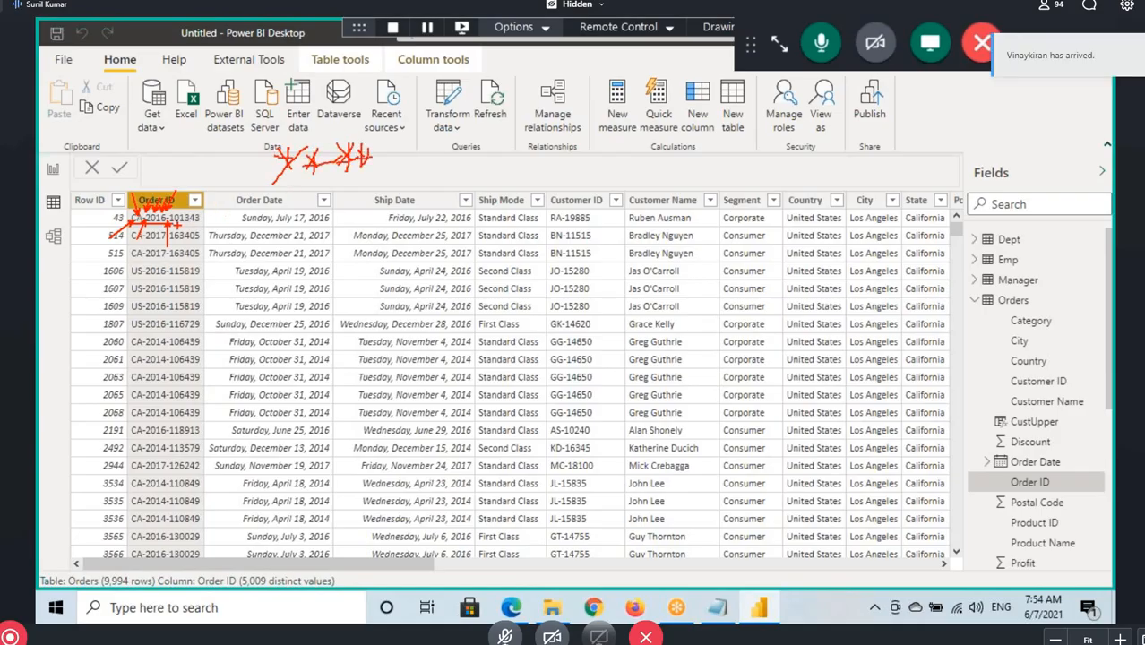
left_click_drag(175, 226, 214, 225)
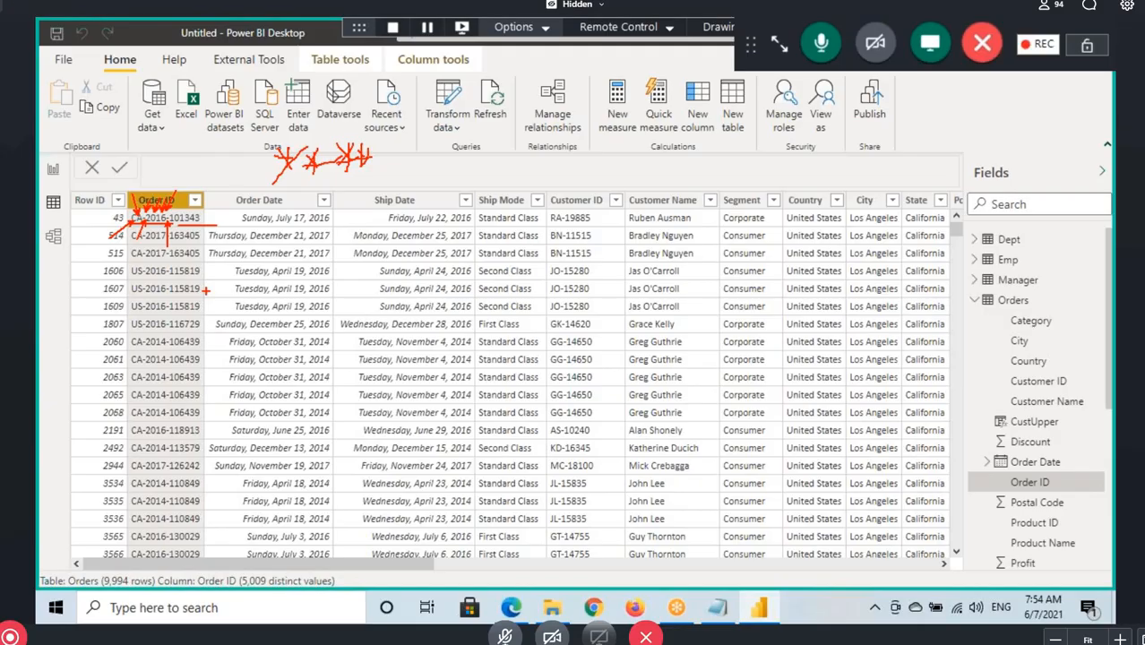
key("Escape")
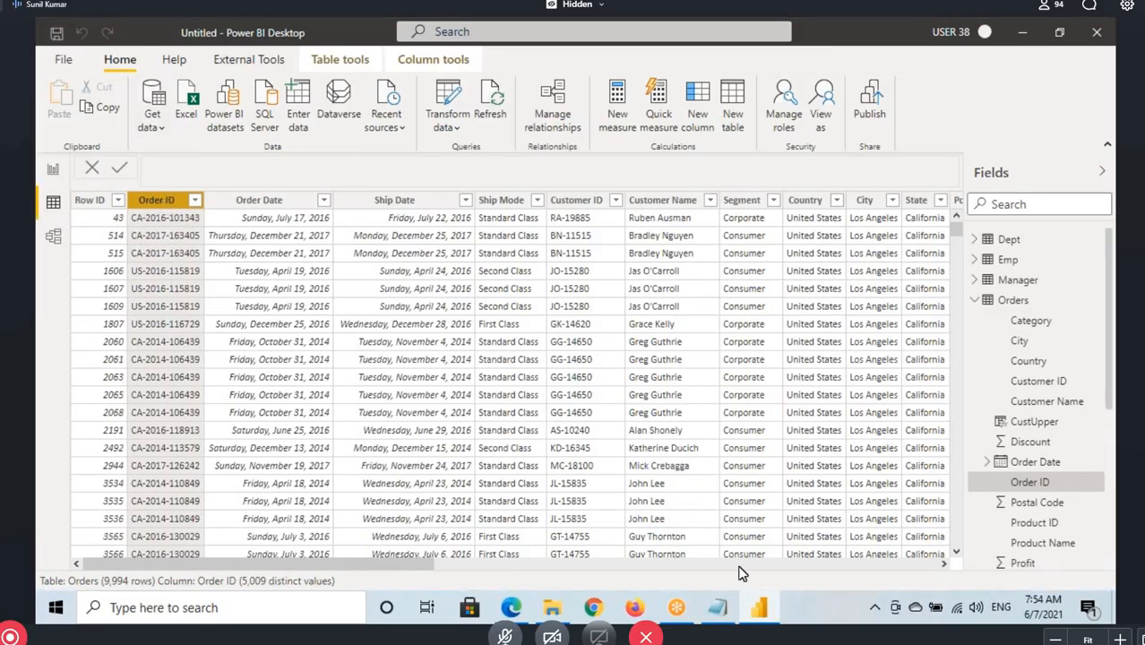
Switch to the Notepad notes and highlight the SUBSTITUTE heading and the hyphen argument in the SubEx formula
left_click(717, 607)
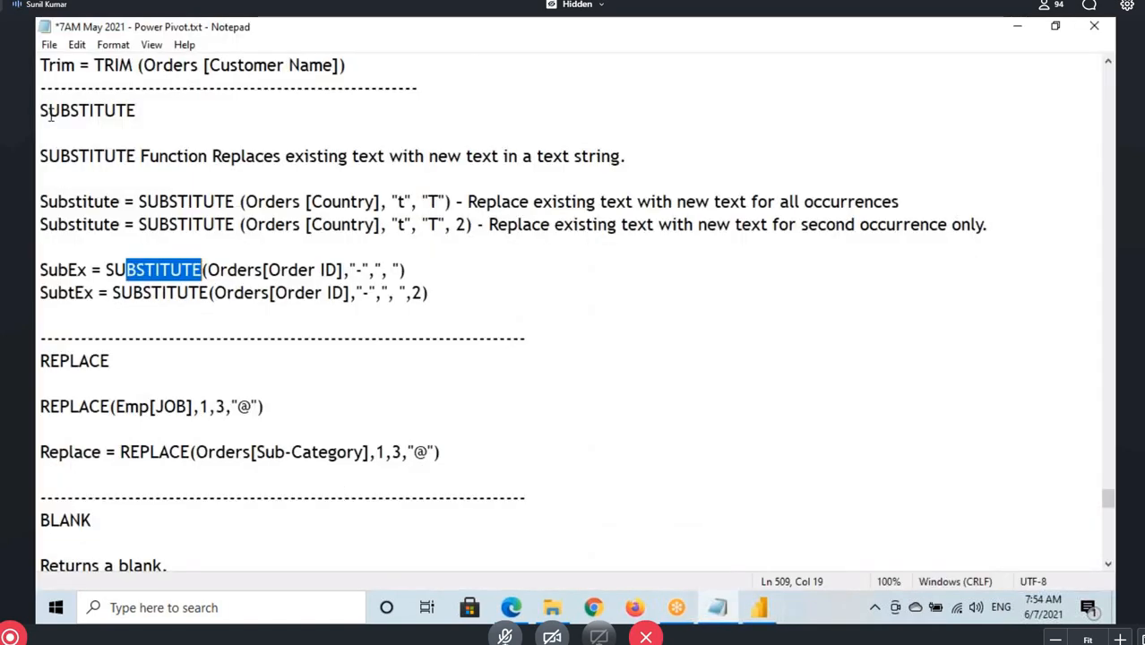
left_click_drag(51, 115, 165, 118)
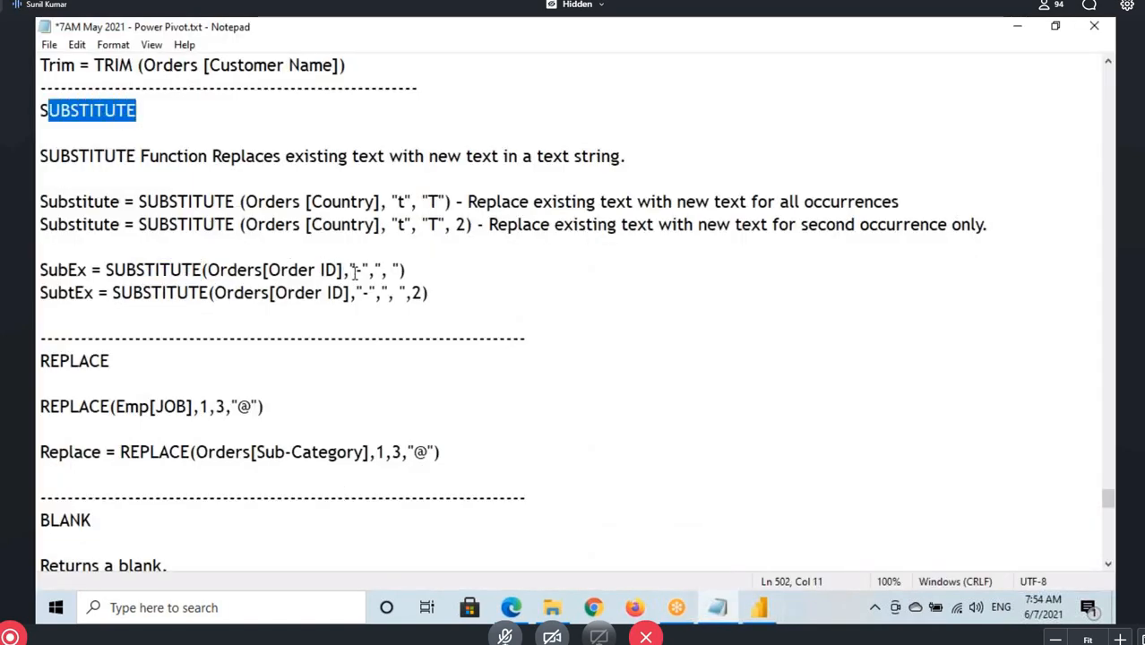
left_click_drag(354, 270, 363, 271)
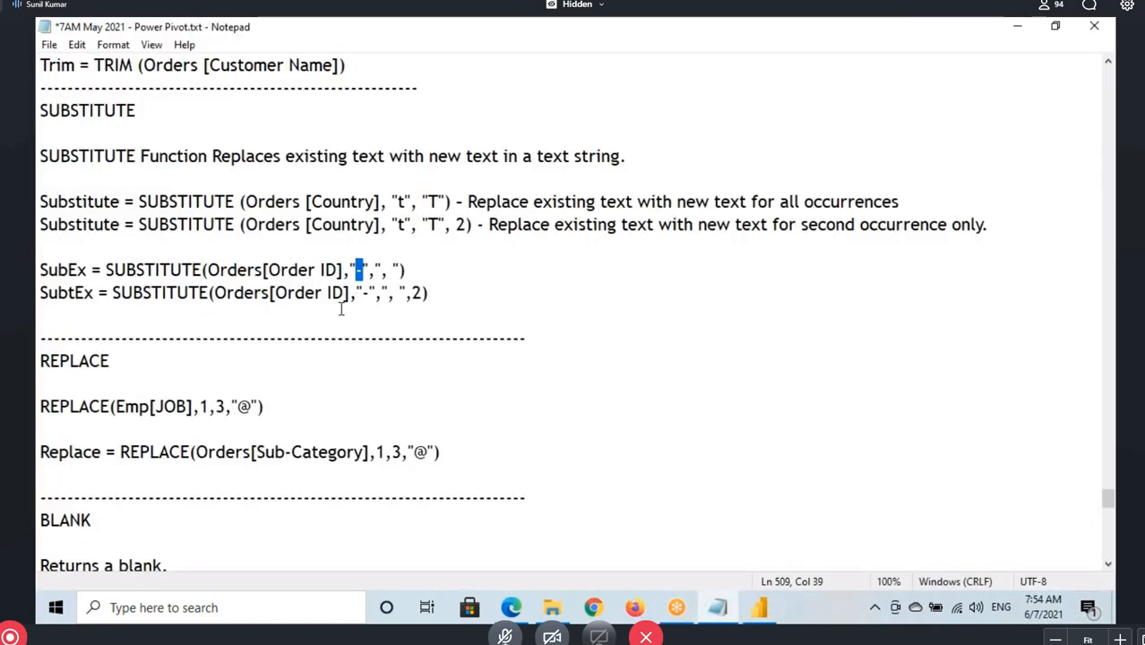
Switch to Power BI Desktop, box the leading part of several Order ID values, point to the first one, and clear the markings
left_click(779, 606)
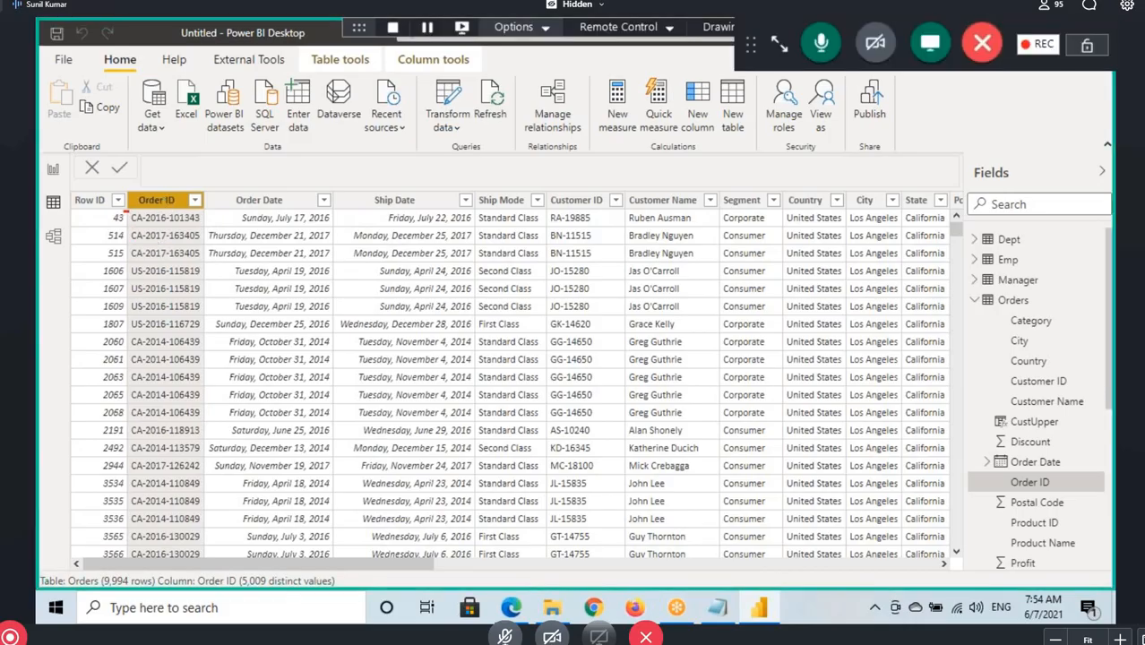
mouse_move(123, 209)
left_mouse_down()
mouse_move(168, 224)
mouse_move(158, 242)
mouse_move(171, 244)
left_mouse_up()
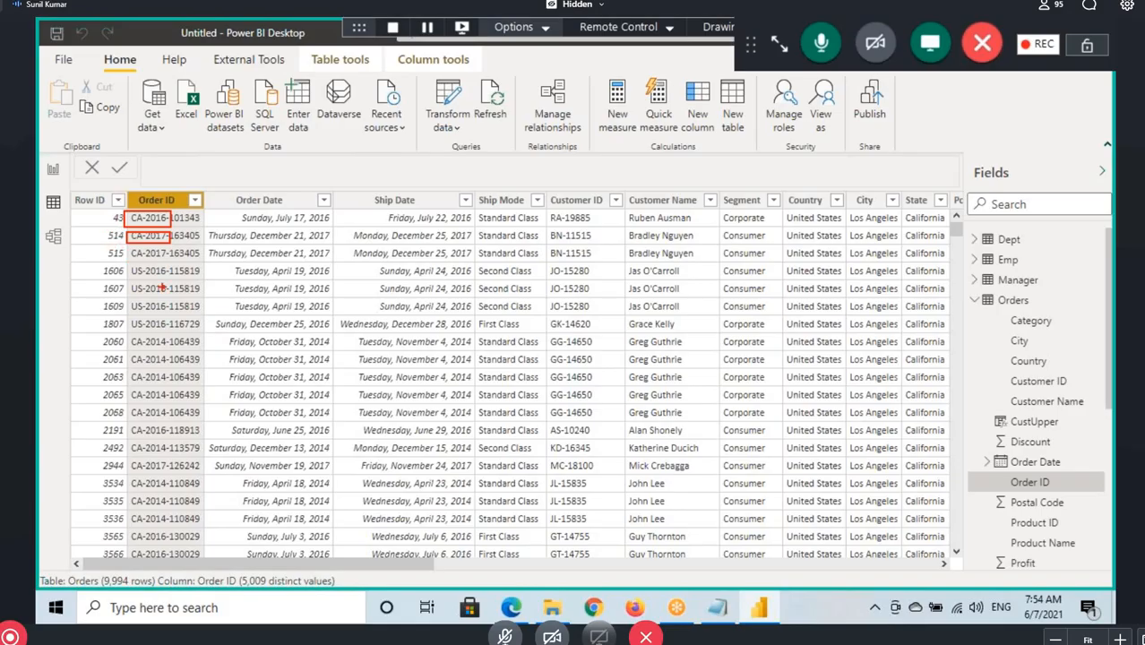
mouse_move(123, 316)
left_mouse_down()
mouse_move(174, 333)
mouse_move(170, 368)
left_mouse_up()
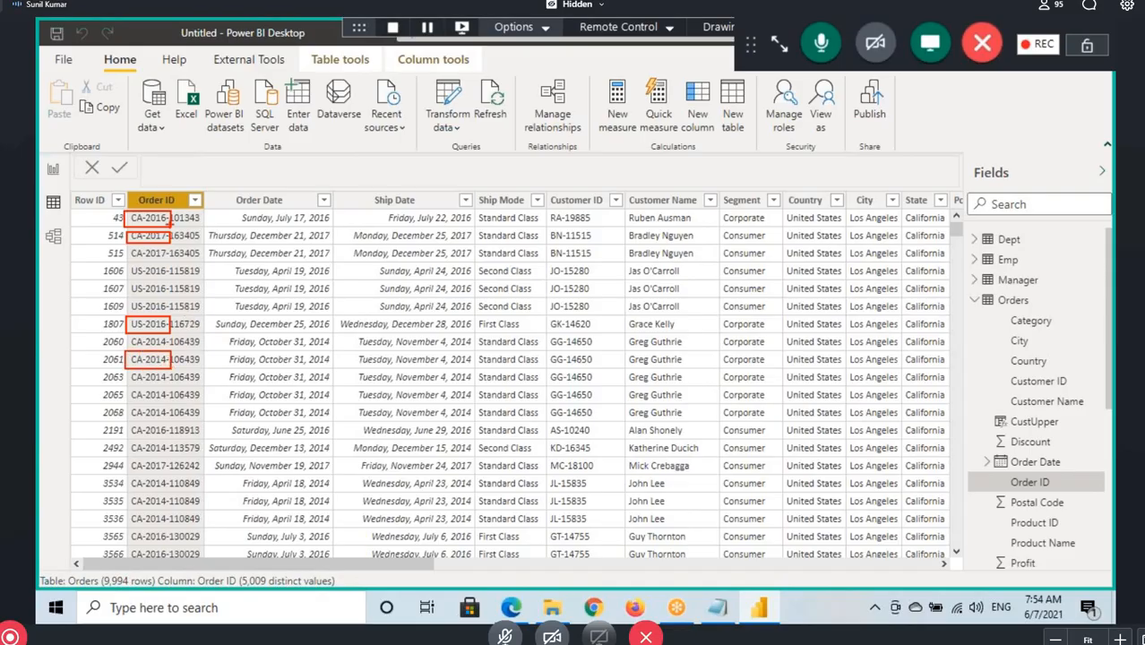
left_click_drag(147, 174, 148, 220)
key("Escape")
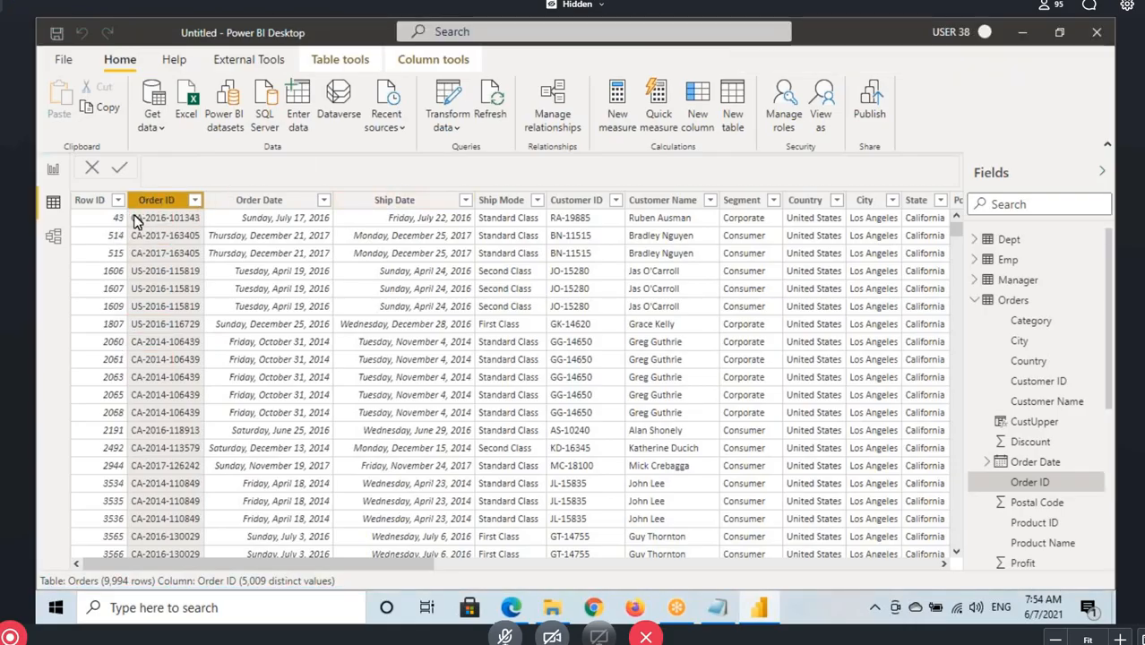
Switch to the Notepad notes and highlight the SUBSTITUTE heading above its description
left_click(724, 610)
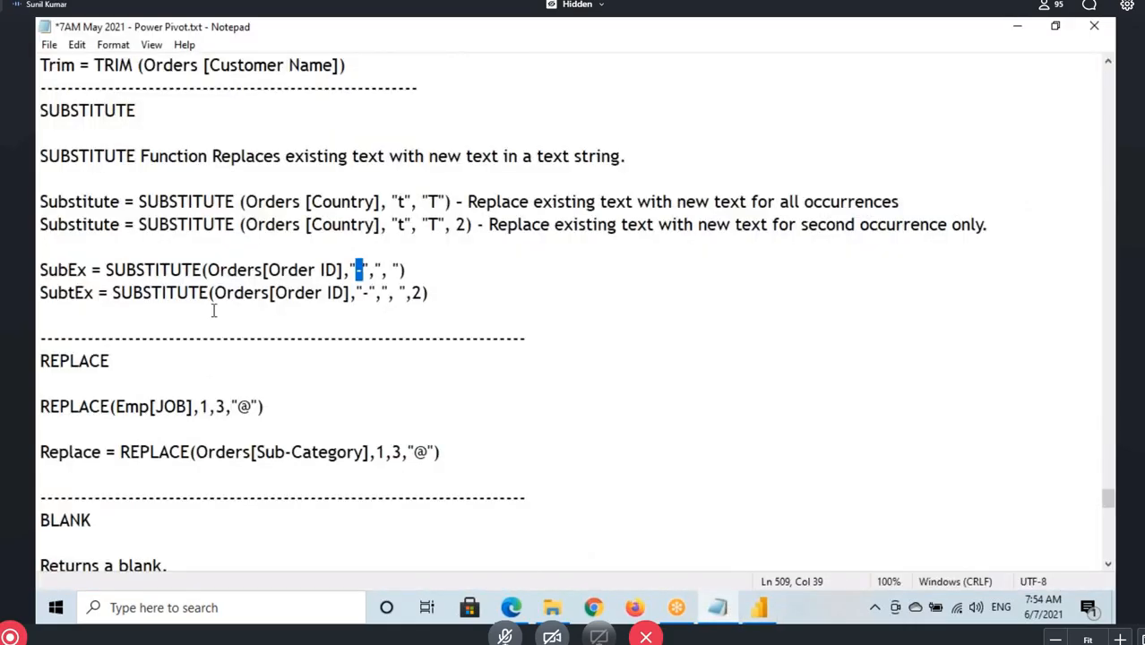
scroll(224, 286, "up", 2)
left_click_drag(44, 181, 188, 179)
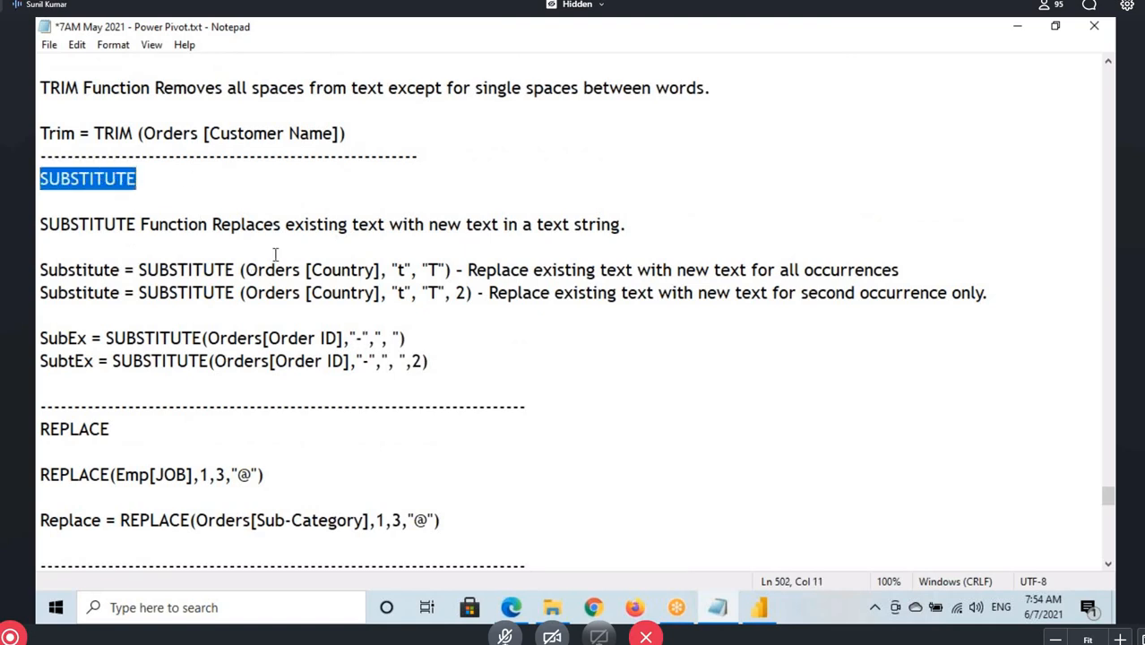
Return to Power BI Desktop, box the first Order ID's prefix with an arrow, underline another Order ID's prefix, and clear the markings
left_click(757, 607)
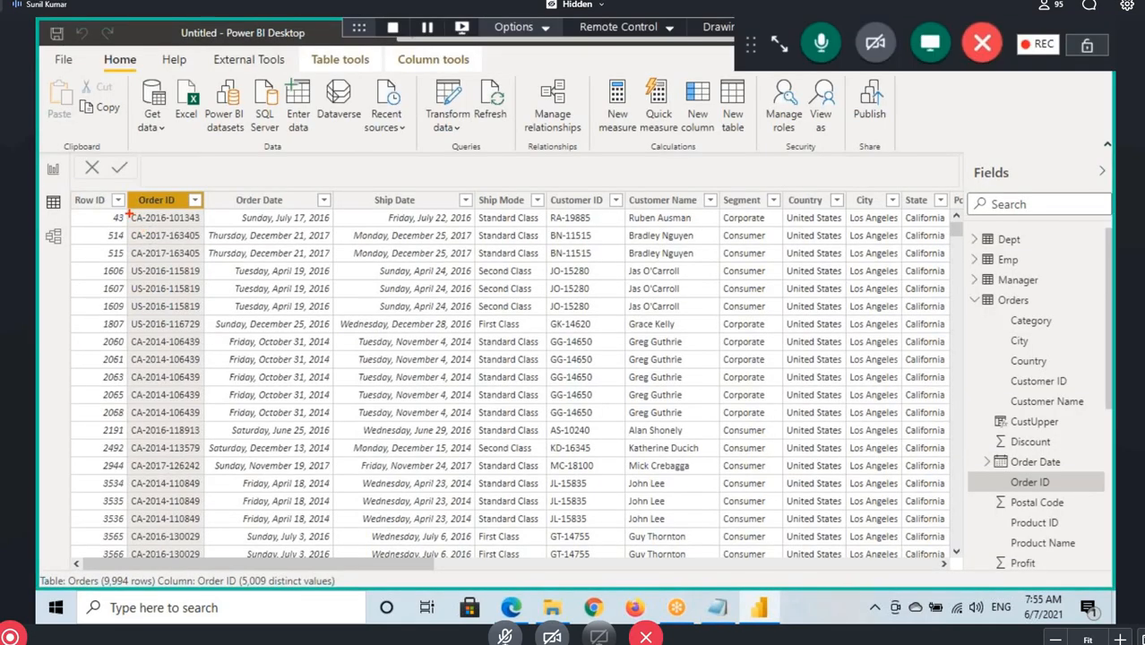
mouse_move(128, 213)
left_mouse_down()
mouse_move(172, 224)
mouse_move(163, 228)
left_mouse_up()
left_click_drag(163, 165, 149, 213)
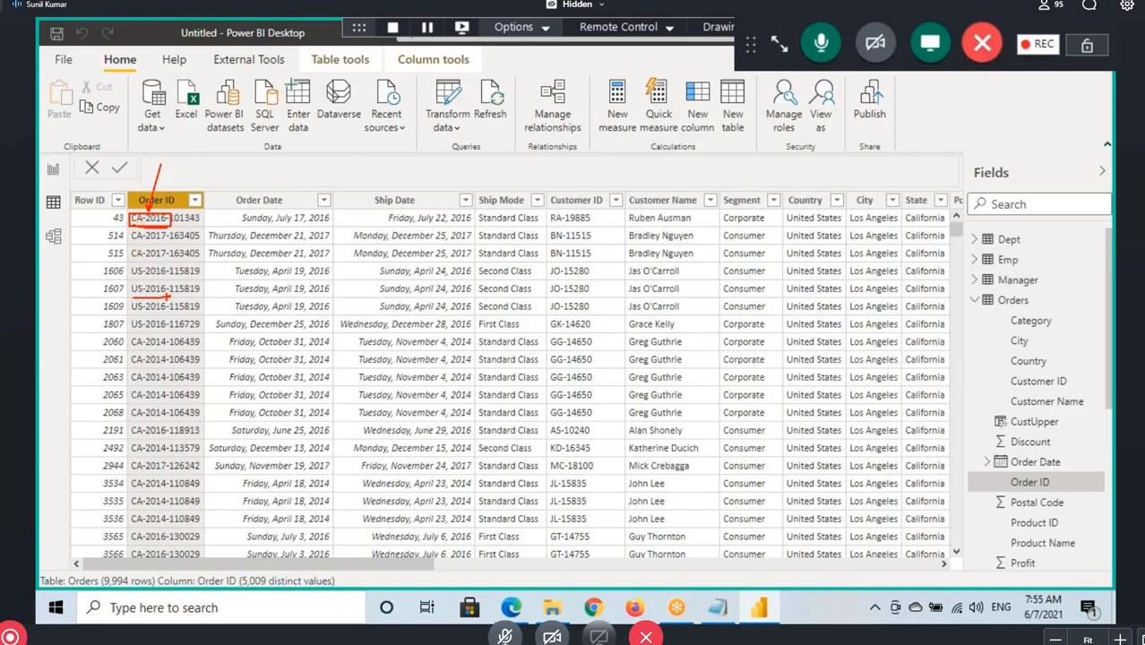
key("Escape")
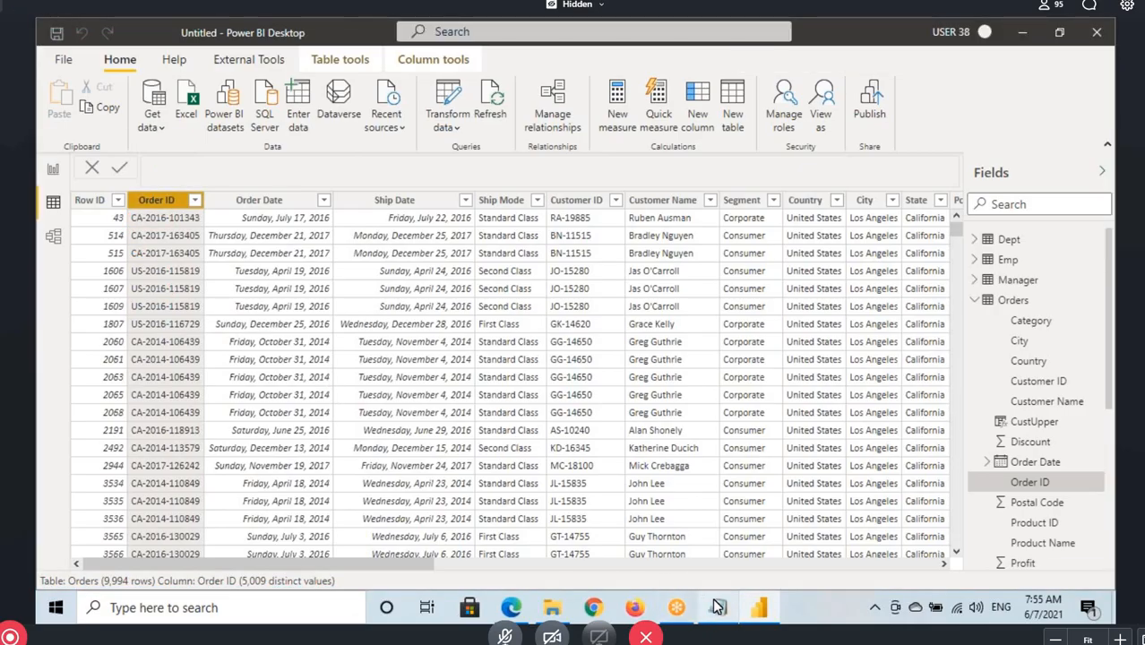
Highlight the REPLACE heading in the Notepad notes and return to Power BI Desktop
left_click(717, 606)
left_click_drag(41, 428, 119, 433)
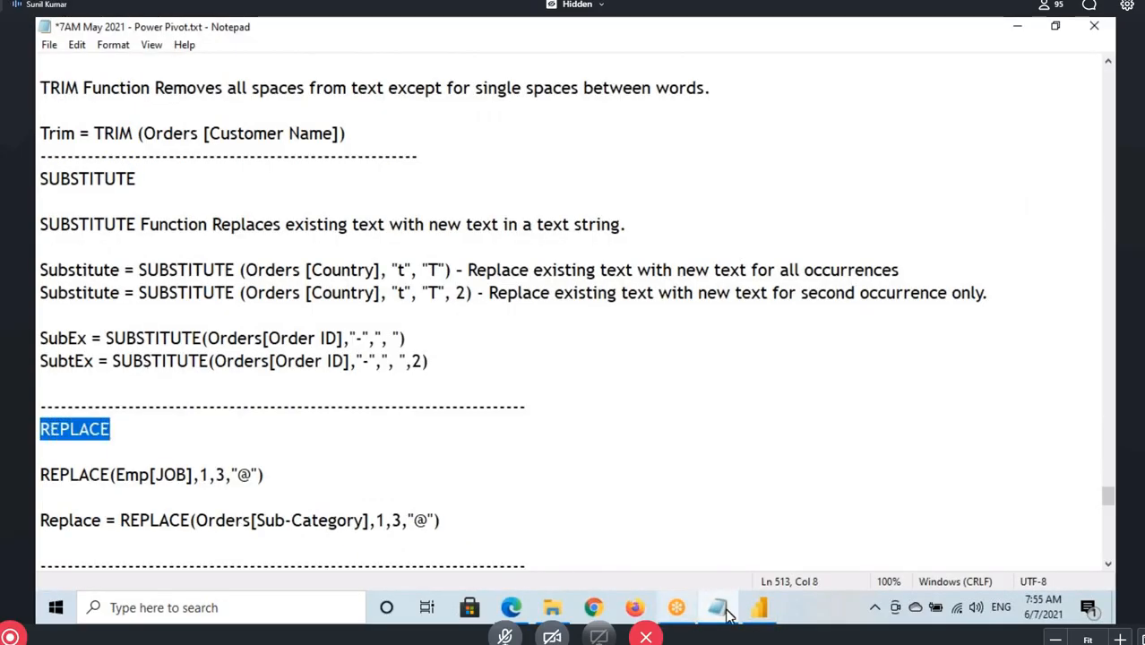
left_click(760, 607)
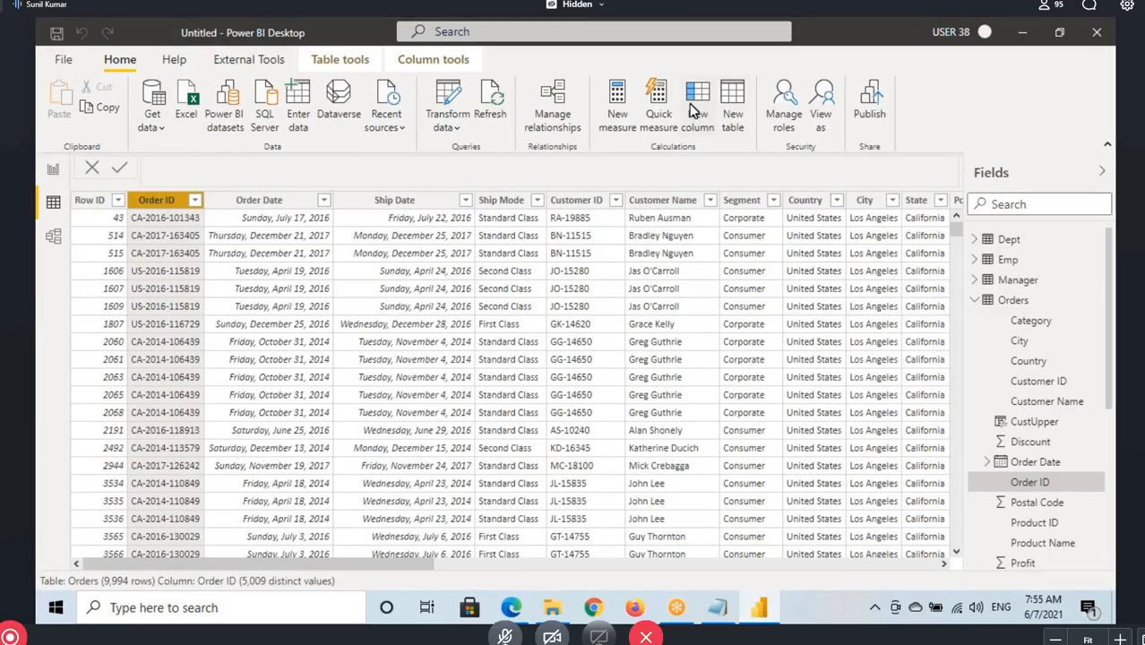
Add a calculated column to the Orders table named Replace and begin its formula with the REPLACE function
left_click(693, 108)
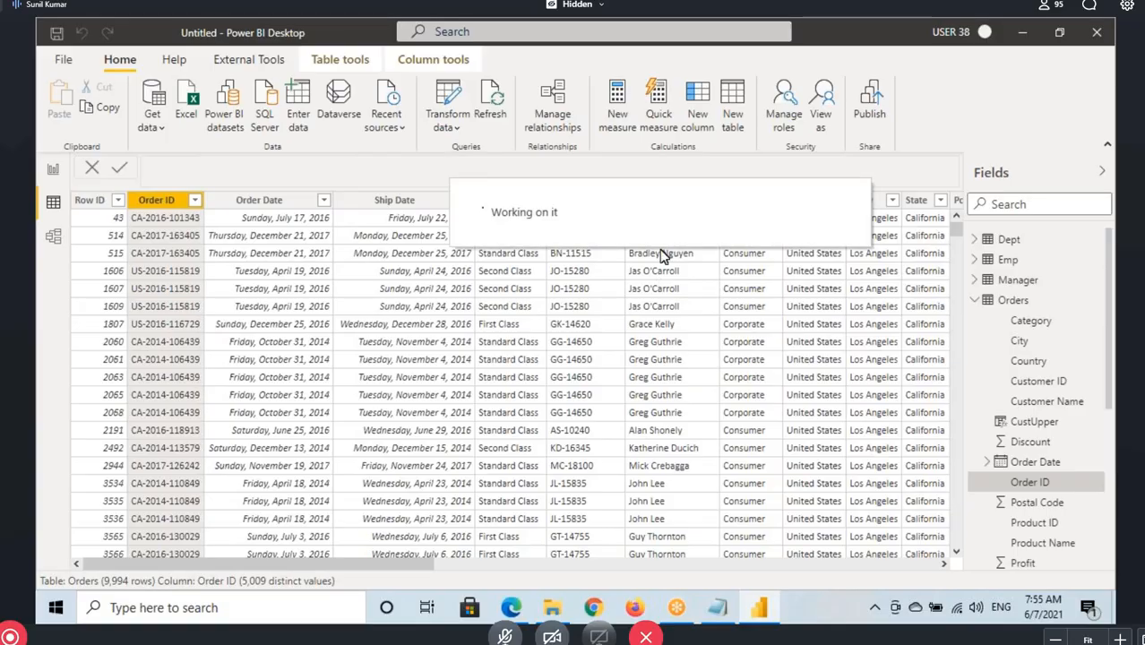
type("Re")
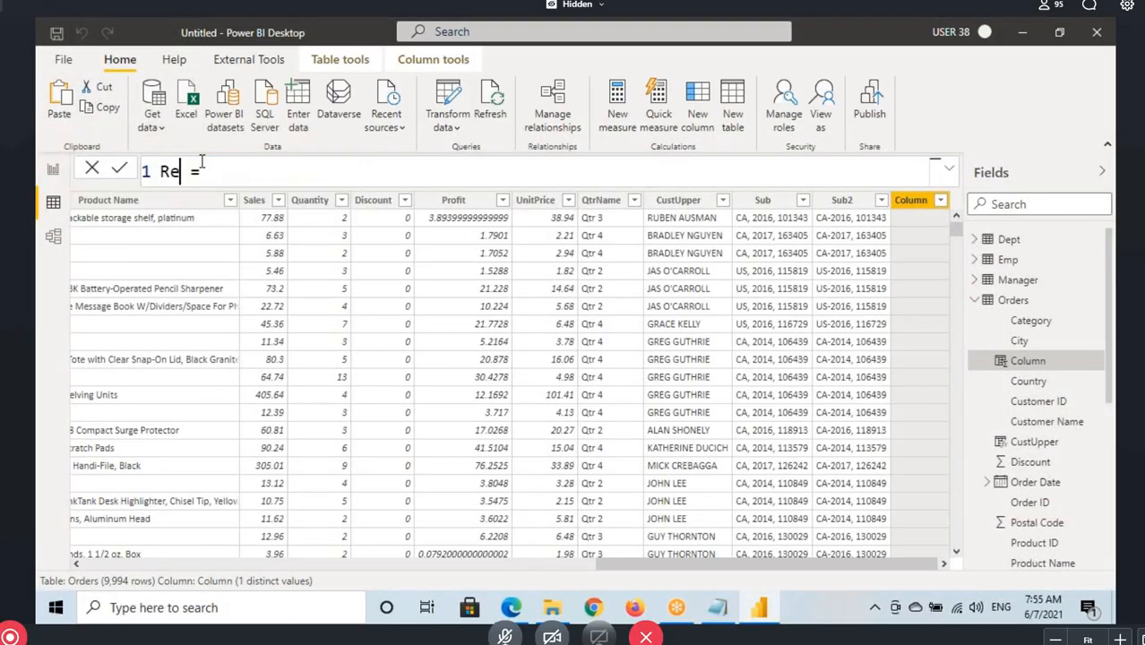
type("place = ")
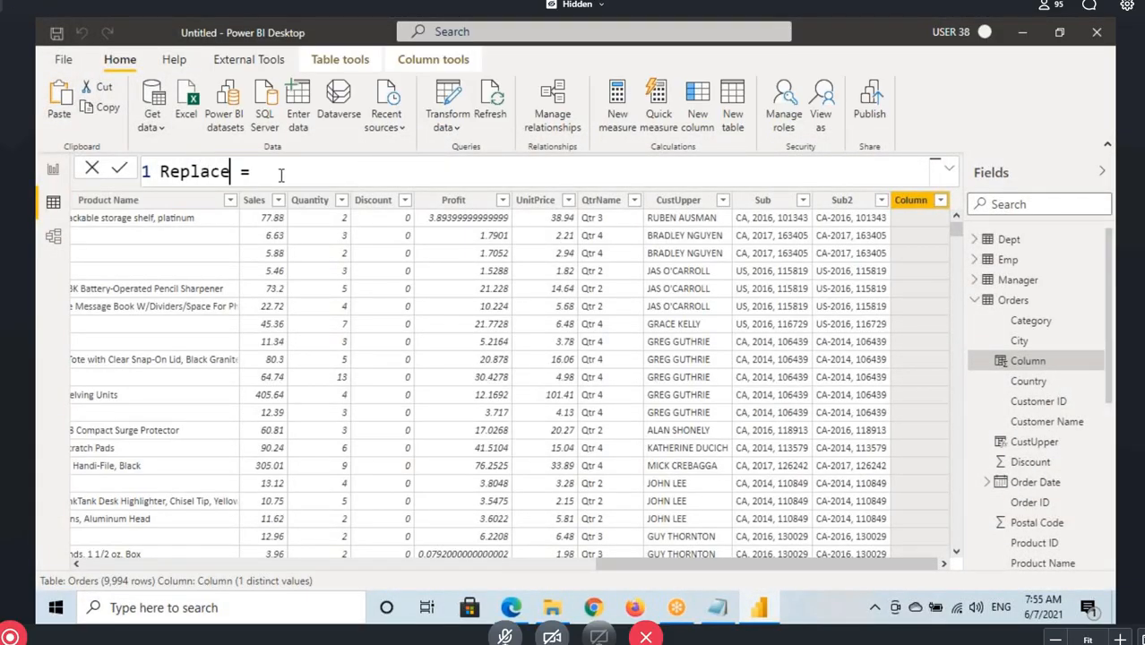
type("rep")
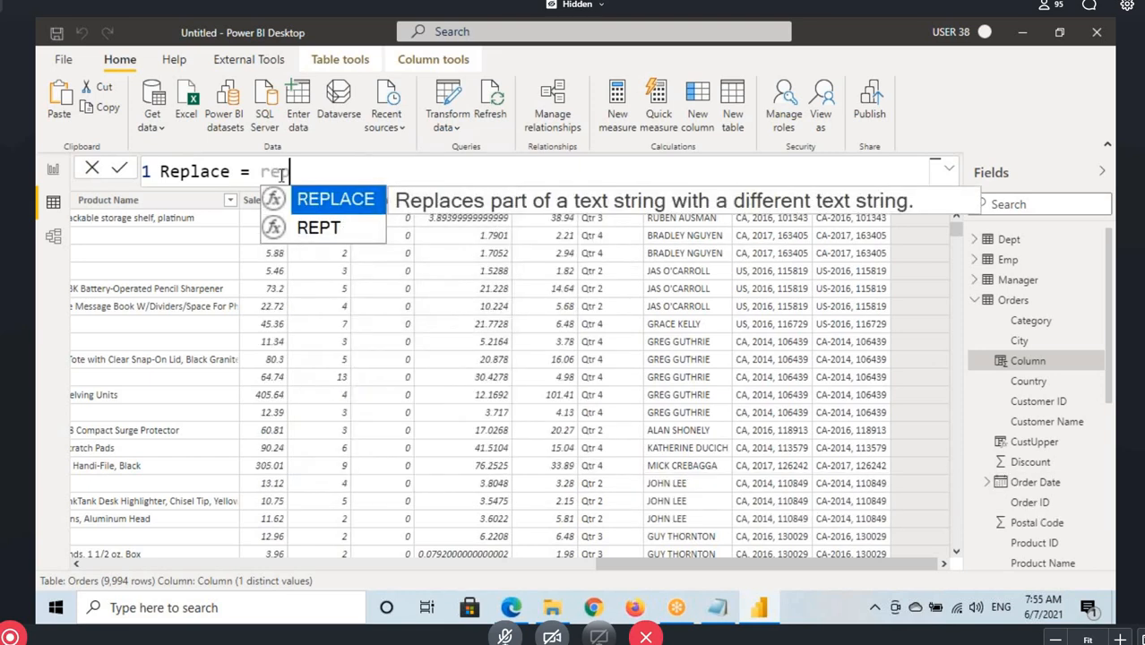
key("Tab")
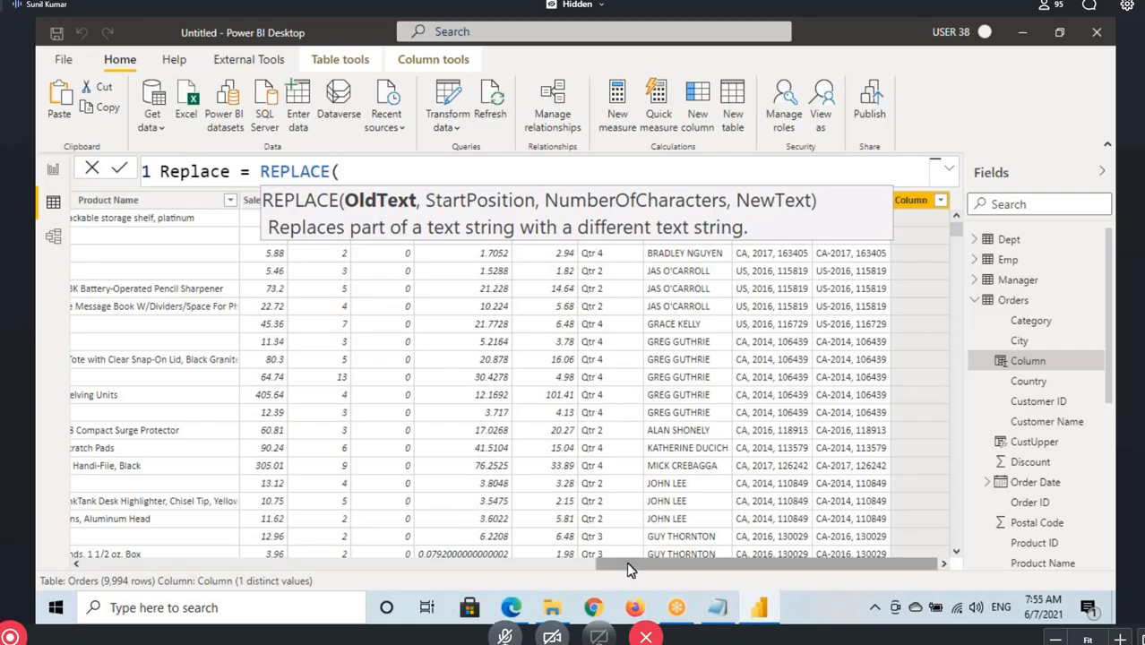
Bring the Order ID column into view and enter Orders[Order ID] as the old text argument of REPLACE
left_click_drag(626, 562, 39, 562)
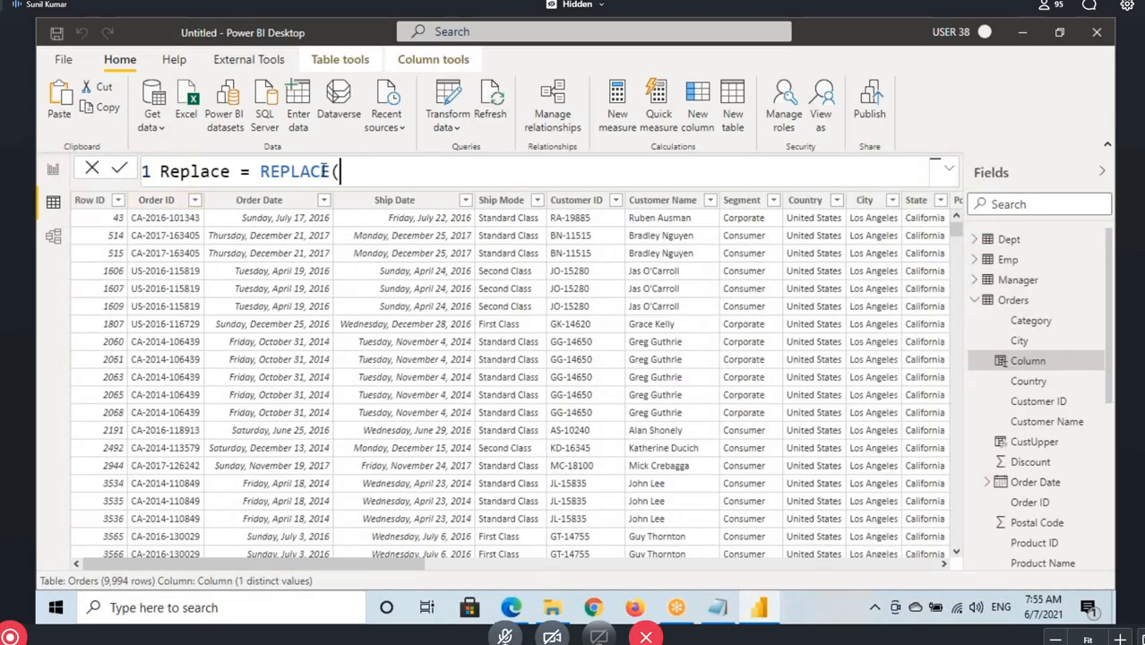
type("order")
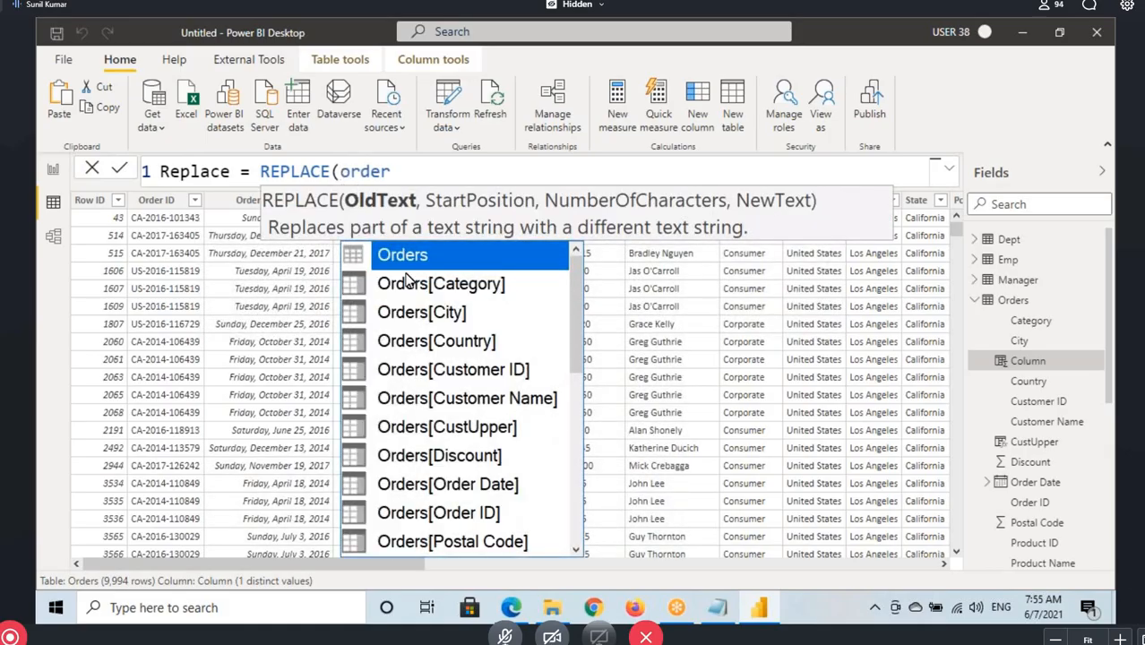
scroll(461, 403, "down", 1)
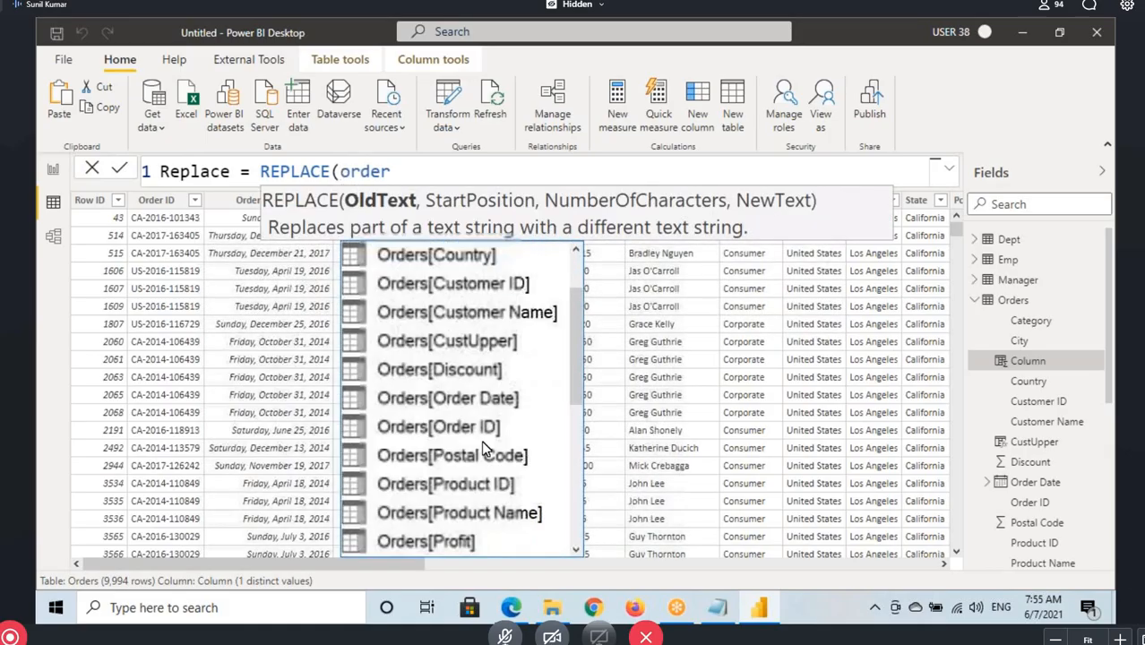
left_click(478, 428)
type(",")
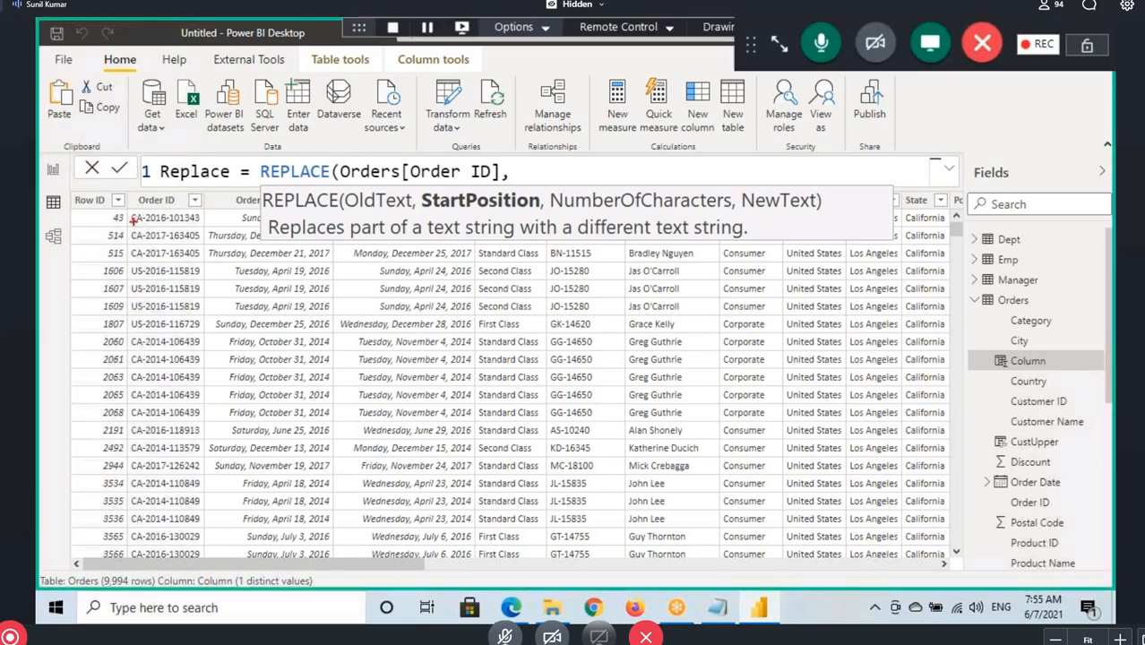
Mark the first character of the first Order ID, then enter start position 1 and 8 characters in the REPLACE formula
left_click_drag(134, 224, 104, 260)
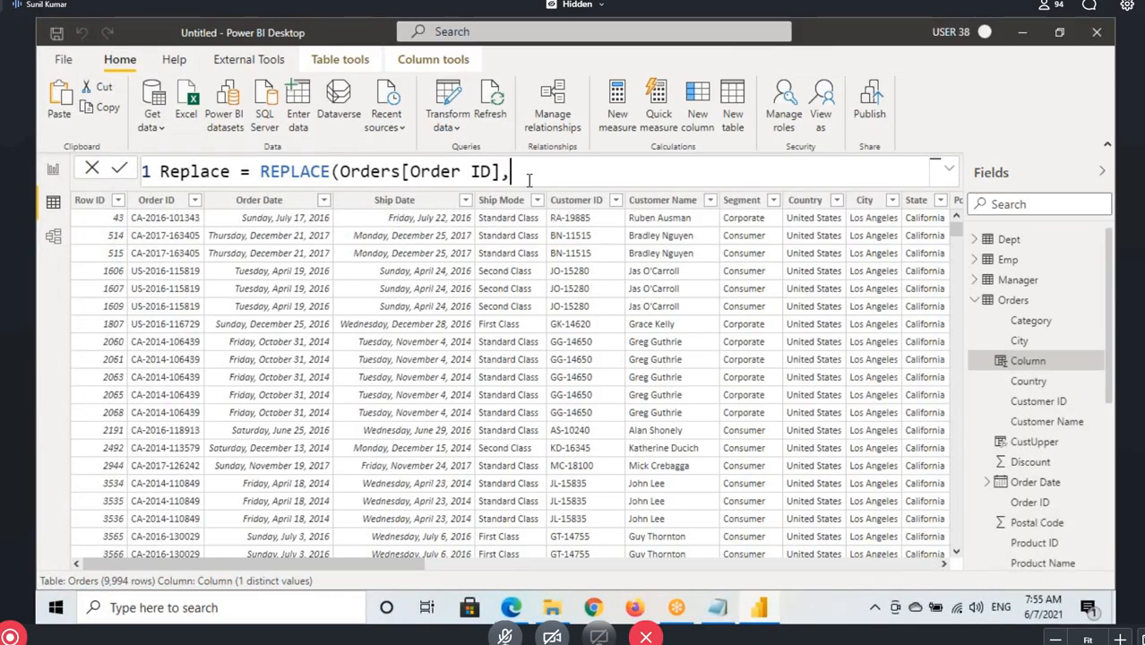
type("1,")
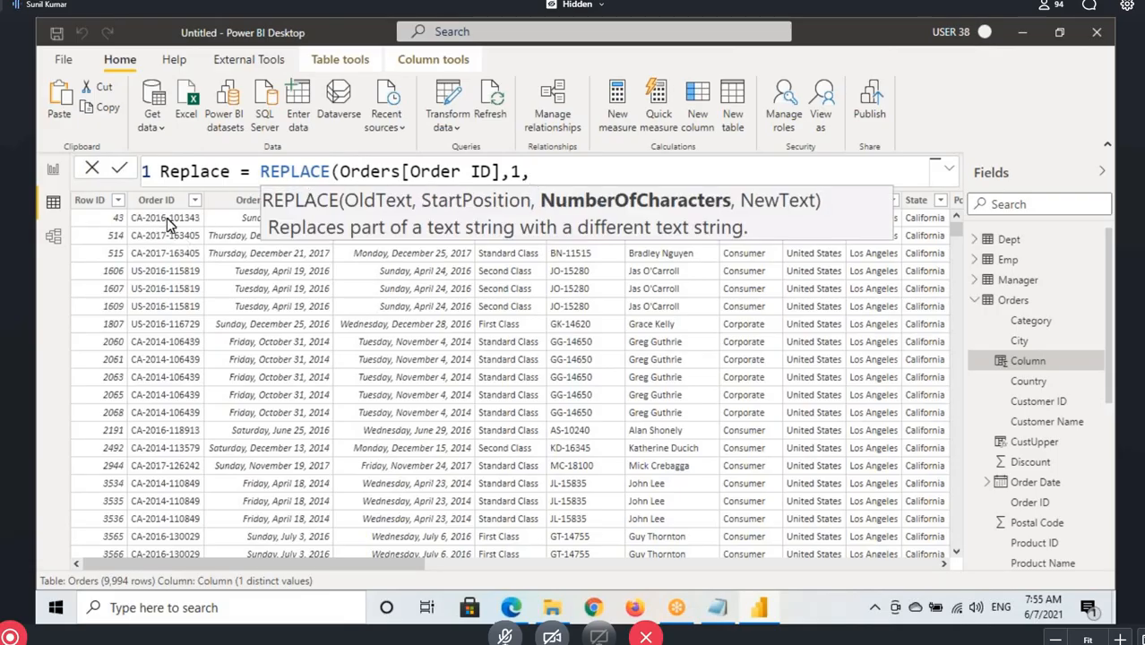
type("8,")
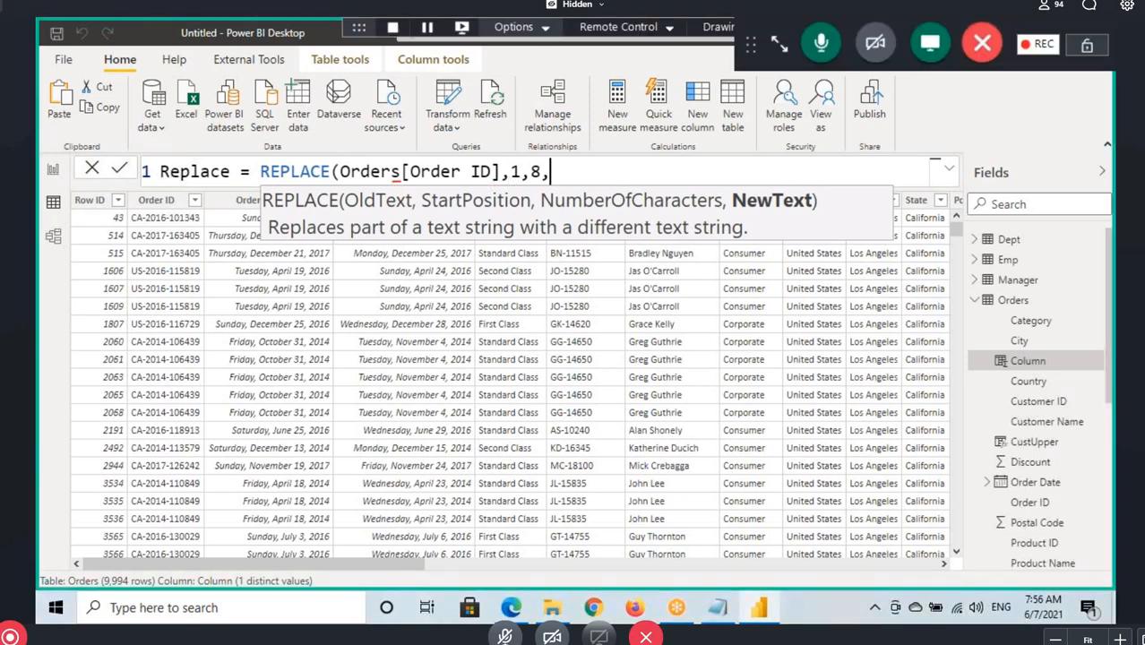
Mark the entered arguments and the NewText hint, clear the markings, and complete the formula with "********" as the new text
mouse_move(392, 185)
left_mouse_down()
mouse_move(496, 189)
mouse_move(507, 206)
left_mouse_up()
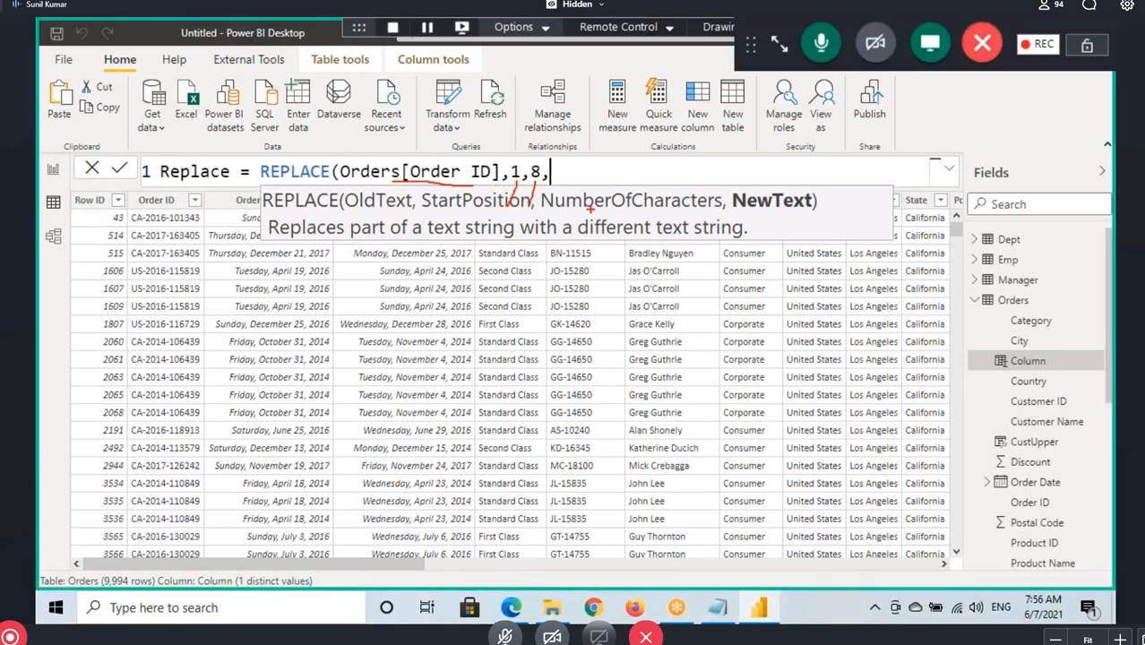
left_click_drag(742, 213, 803, 211)
key("Escape")
type("\"*")
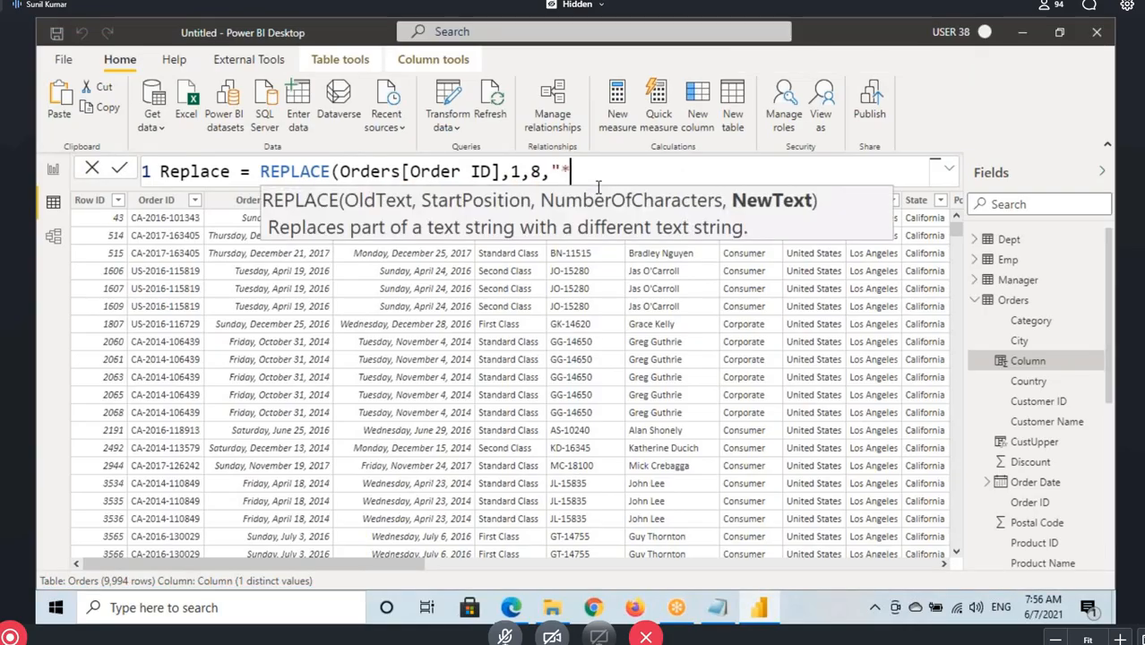
type("*******\")")
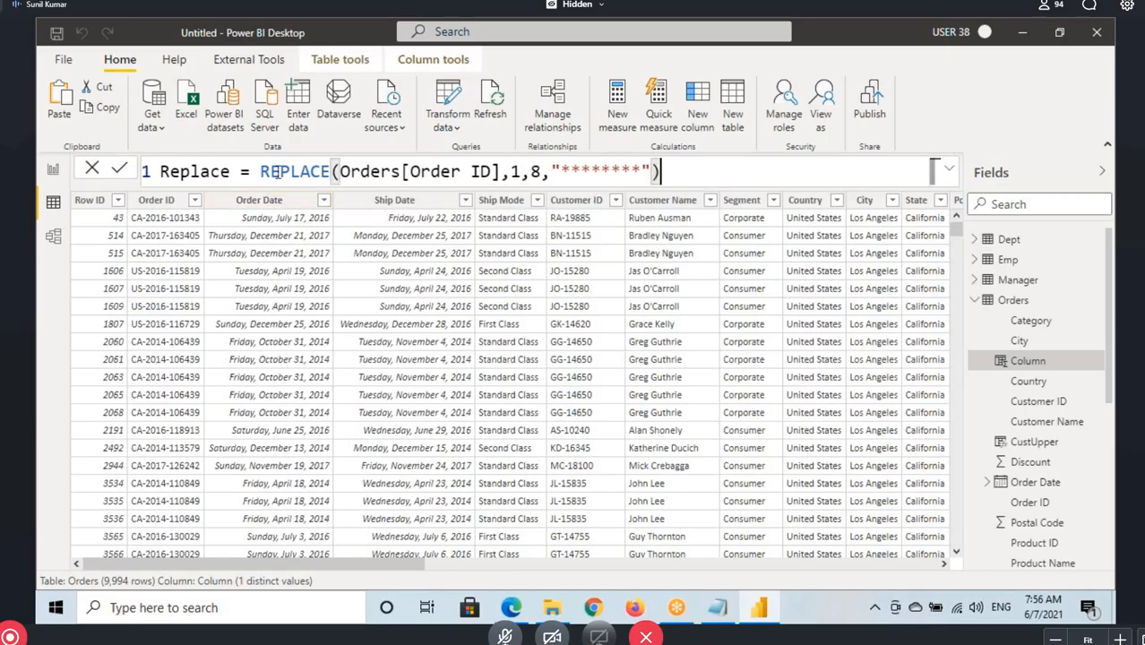
Review the REPLACE formula's column, start position, character count and asterisk arguments in the formula bar
left_click_drag(281, 171, 401, 171)
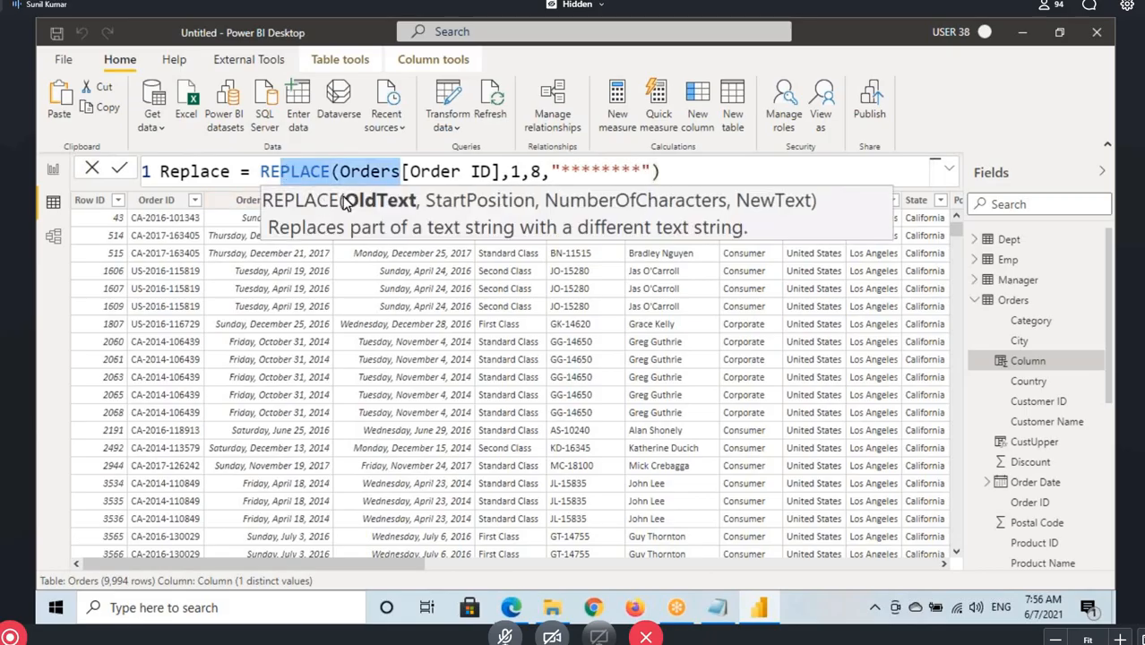
left_click(460, 166)
left_click(510, 172)
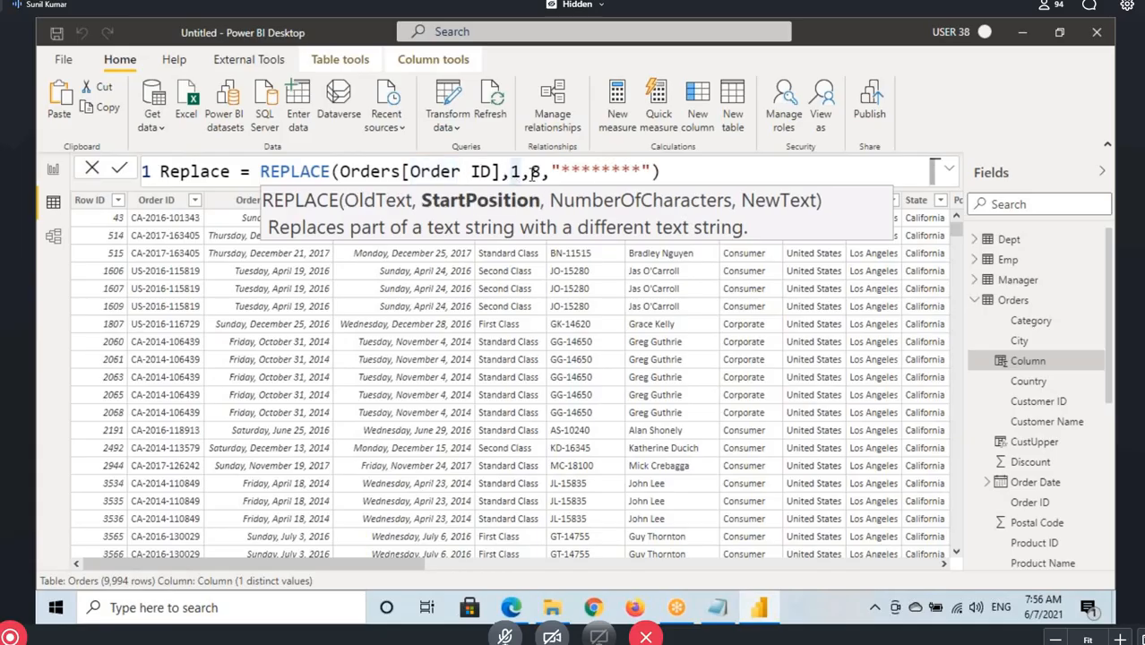
left_click(534, 171)
left_click_drag(556, 169, 652, 170)
left_click(658, 169)
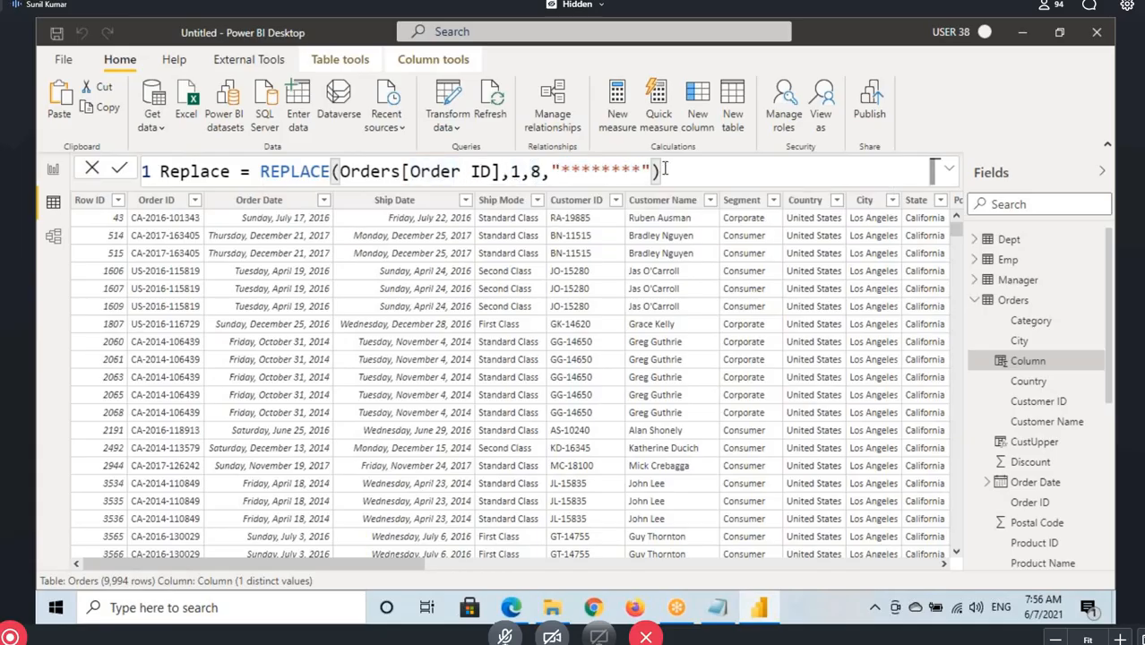
Commit the Replace column formula, look through the masked Order ID values, and point out the REPLACE function name
key("Return")
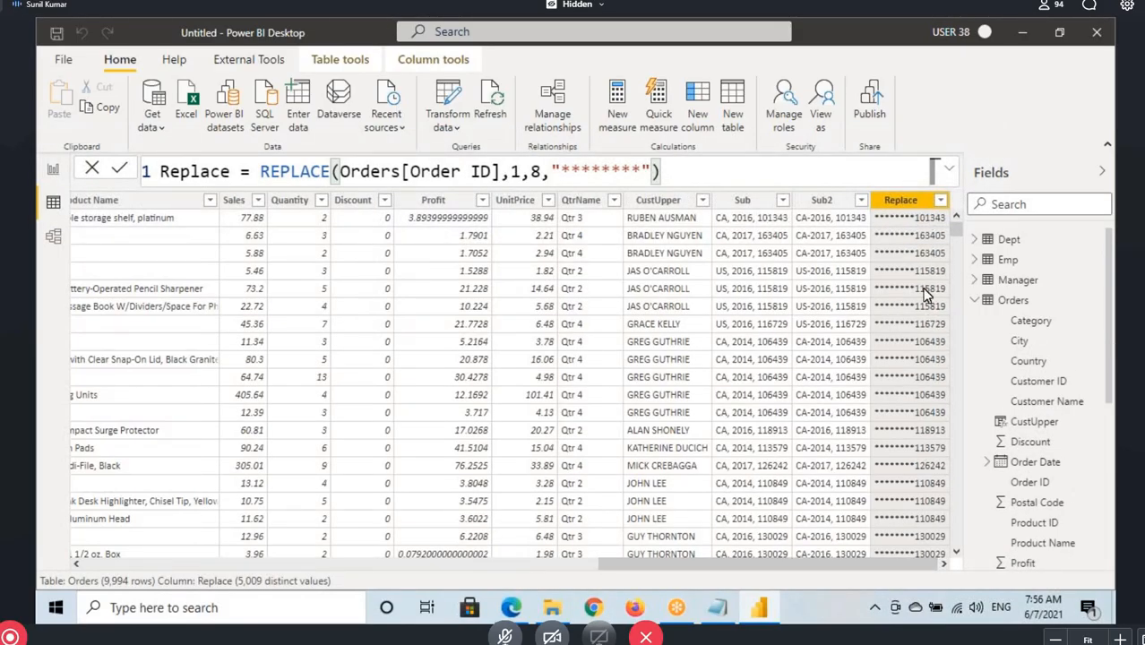
scroll(921, 311, "down", 6)
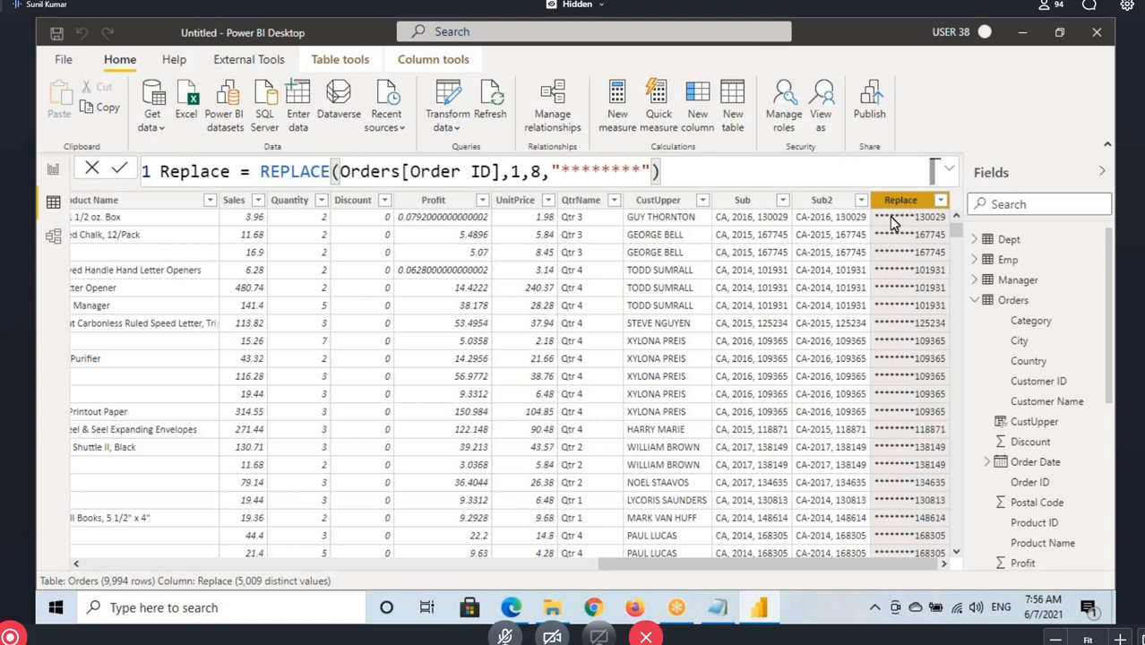
double_click(323, 171)
Switch to the Notepad notes and highlight the BLANK heading and its "Returns a blank." description
key("alt+Tab")
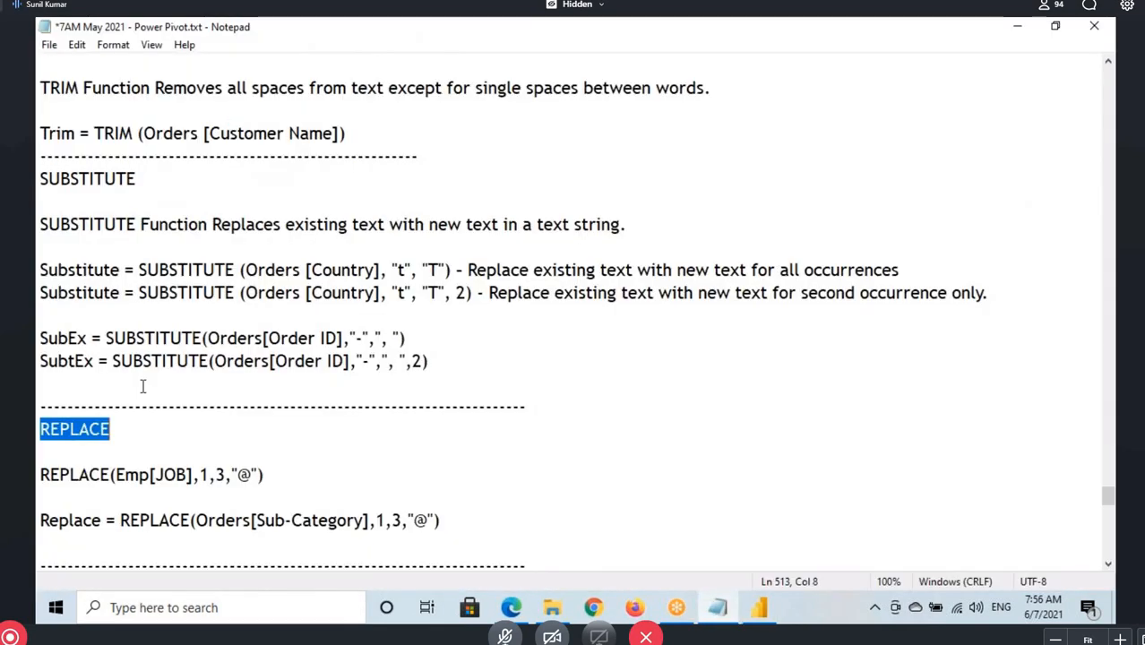
scroll(143, 386, "down", 4)
left_click(104, 311)
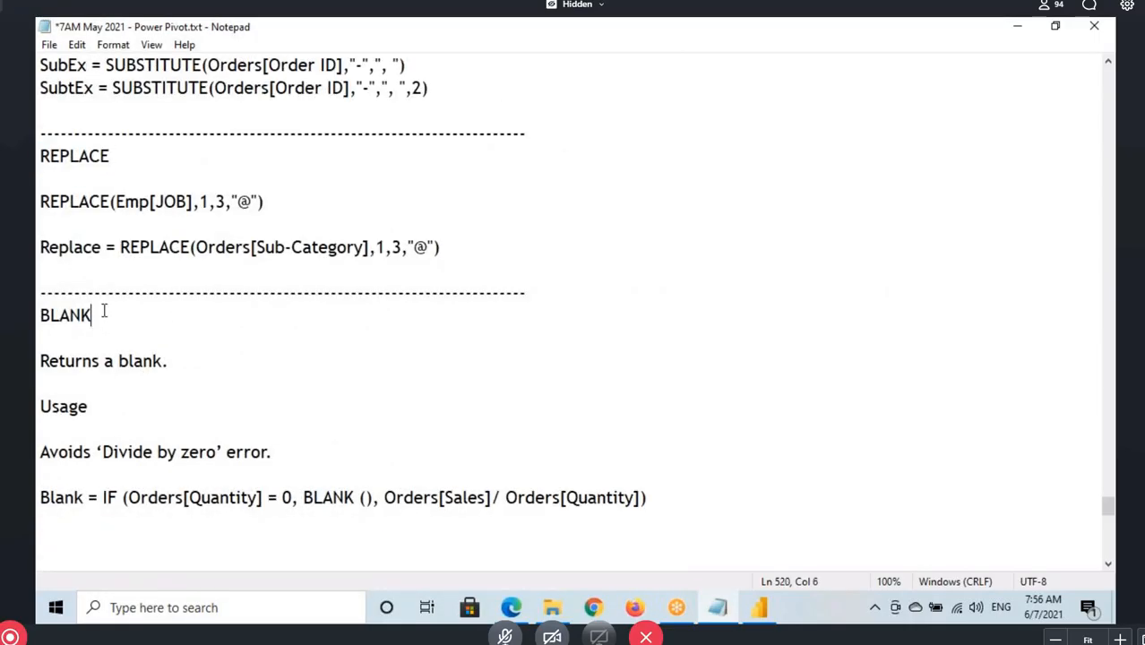
left_click_drag(104, 311, 37, 310)
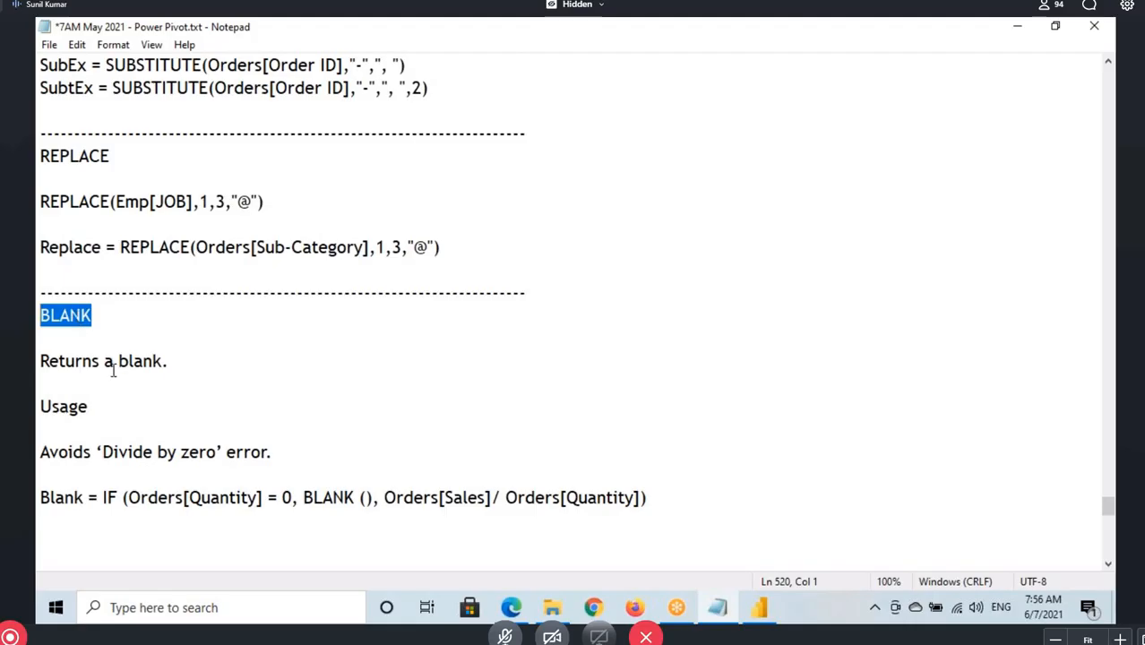
left_click_drag(58, 361, 222, 366)
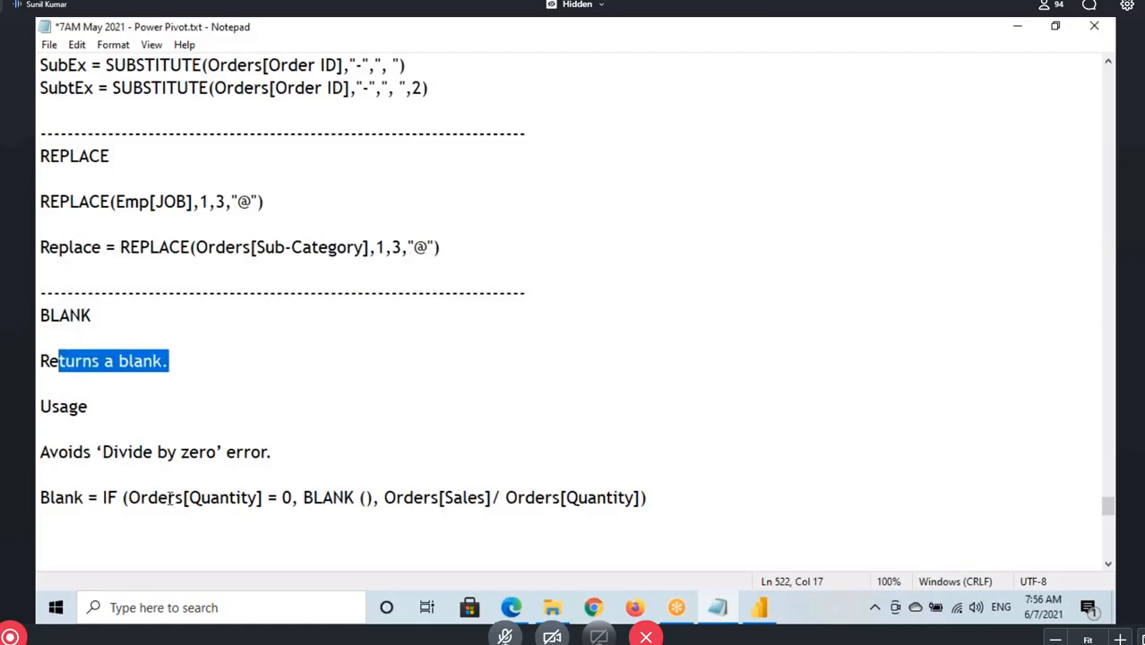
Highlight the 'Divide by zero' usage note, switch to Power BI Desktop, and point out the Sales and Quantity columns
left_click_drag(133, 454, 207, 461)
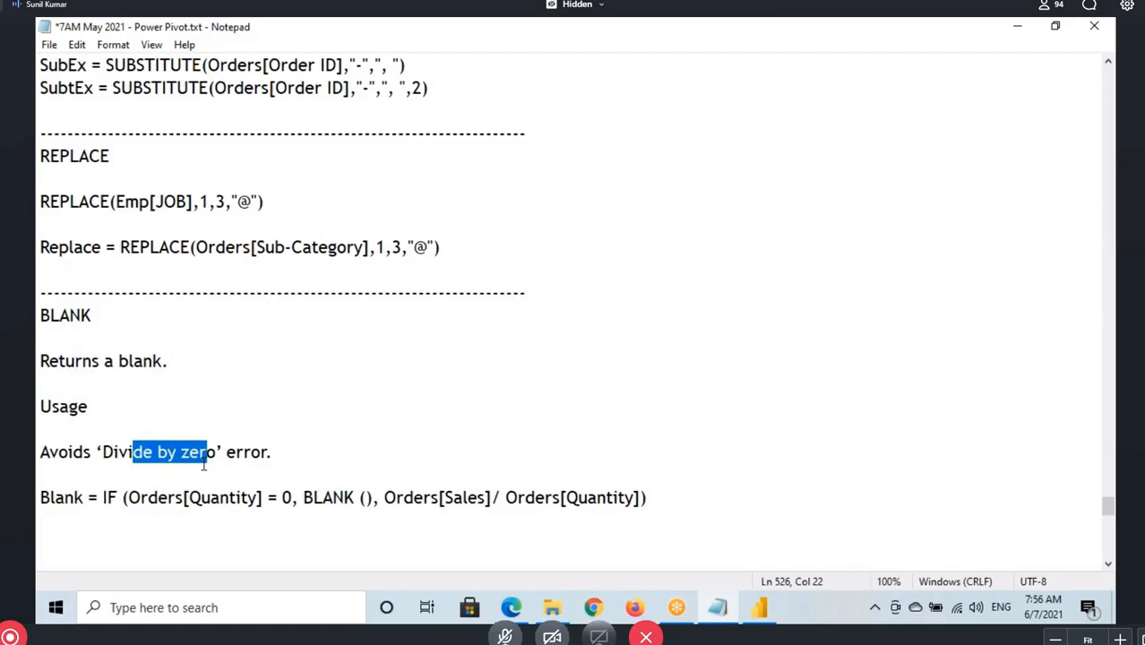
left_click(760, 610)
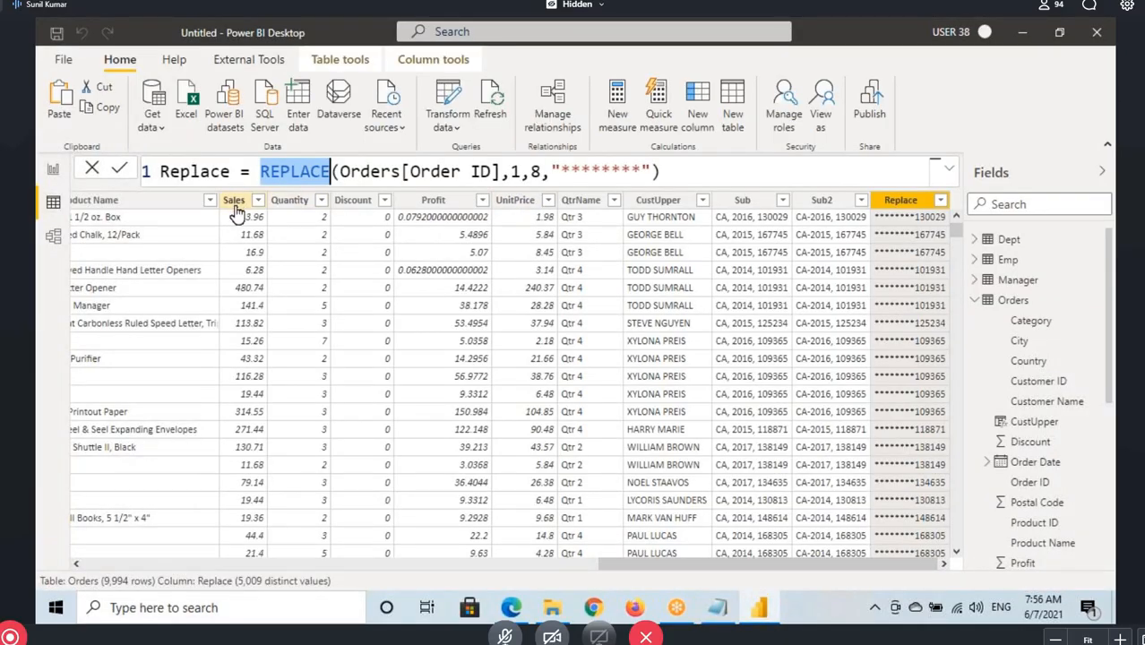
left_click(234, 200)
left_click(289, 199)
left_click(235, 200)
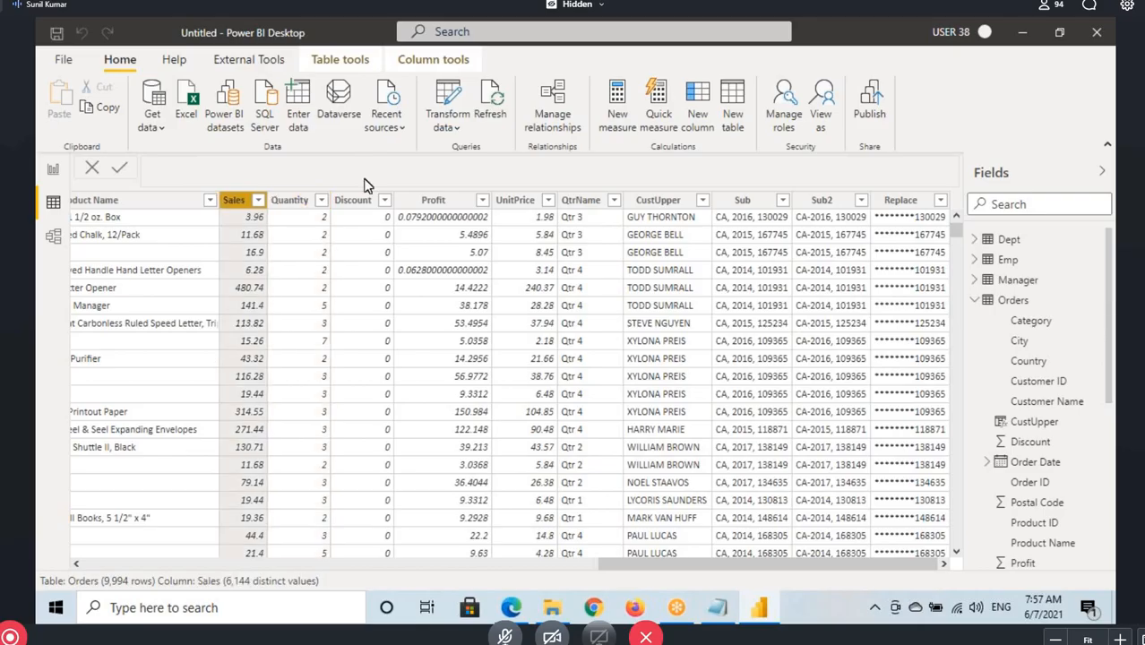
Write the annotation "UP = Sales/Qty" above the table, mark the first-row Quantity and Replace cells, and clear the markings
left_click_drag(364, 151, 330, 187)
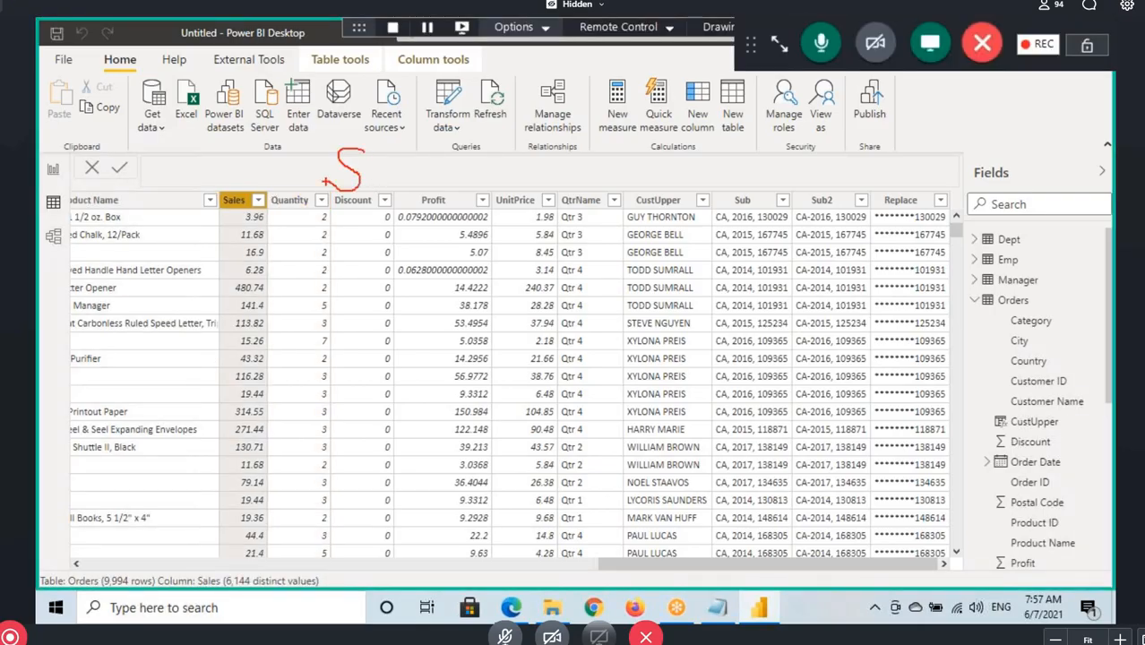
mouse_move(191, 152)
left_mouse_down()
mouse_move(214, 171)
mouse_move(215, 150)
left_mouse_up()
mouse_move(229, 176)
left_mouse_down()
mouse_move(230, 148)
mouse_move(231, 163)
mouse_move(298, 171)
left_mouse_up()
mouse_move(377, 165)
left_mouse_down()
mouse_move(403, 161)
mouse_move(403, 203)
left_mouse_up()
left_click_drag(426, 163, 449, 160)
left_click_drag(450, 162, 453, 205)
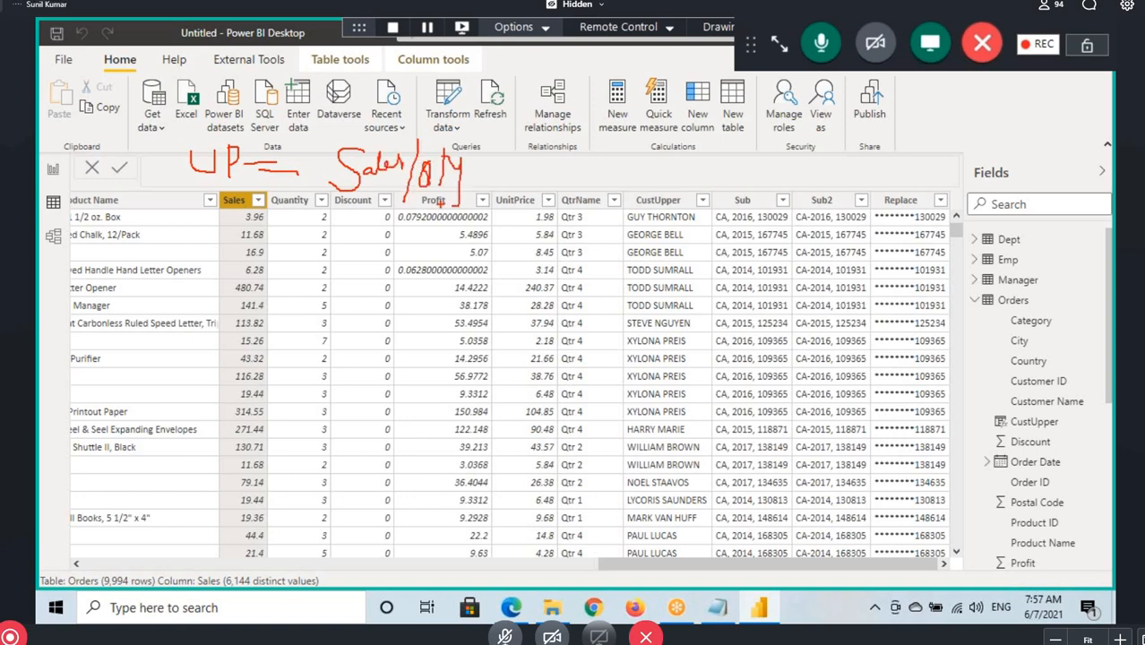
left_click_drag(378, 199, 439, 198)
mouse_move(939, 217)
left_mouse_down()
mouse_move(900, 224)
mouse_move(942, 221)
left_mouse_up()
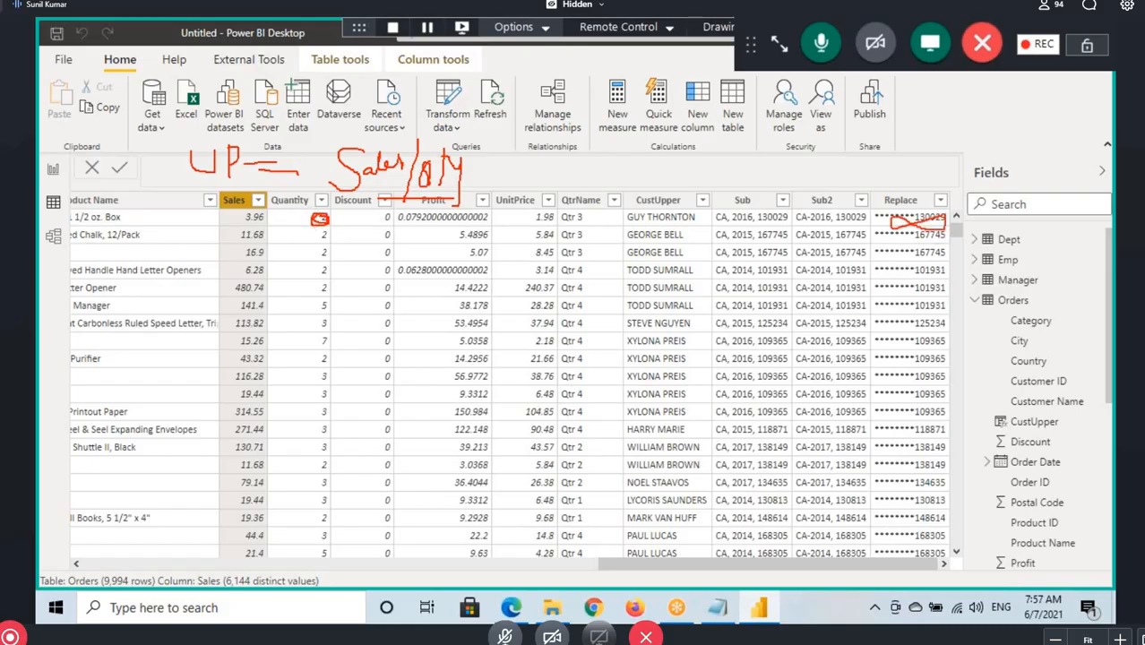
left_click_drag(909, 167, 915, 199)
key("Escape")
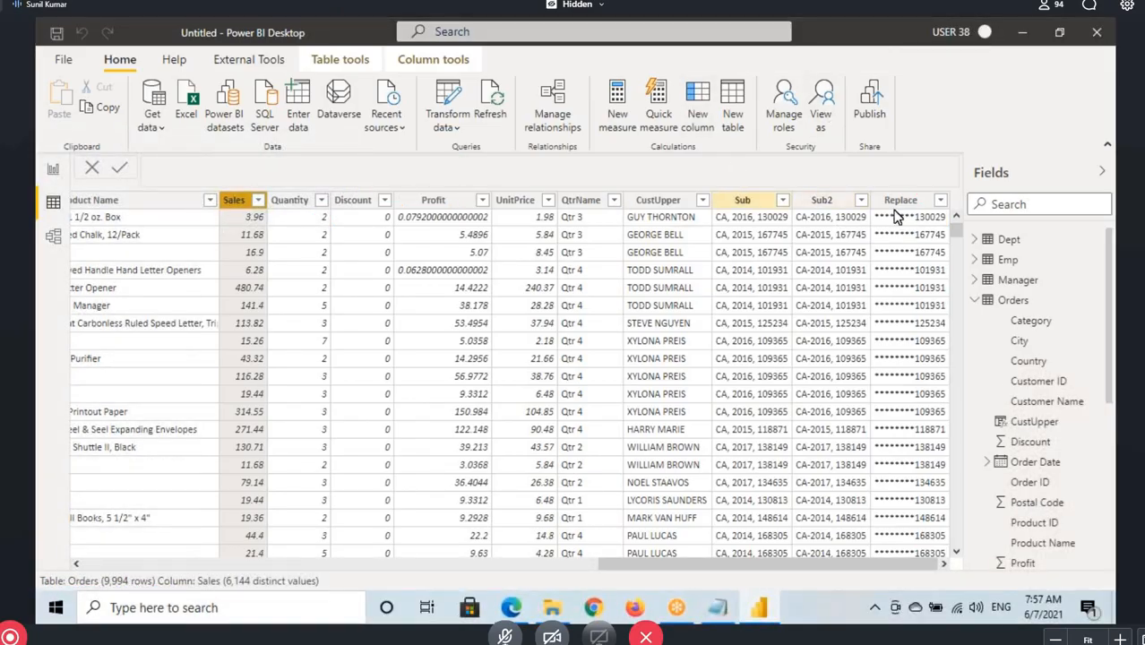
Point out the Quantity column, draw an arrow to the table's vertical scrollbar, and clear the drawing
left_click(287, 200)
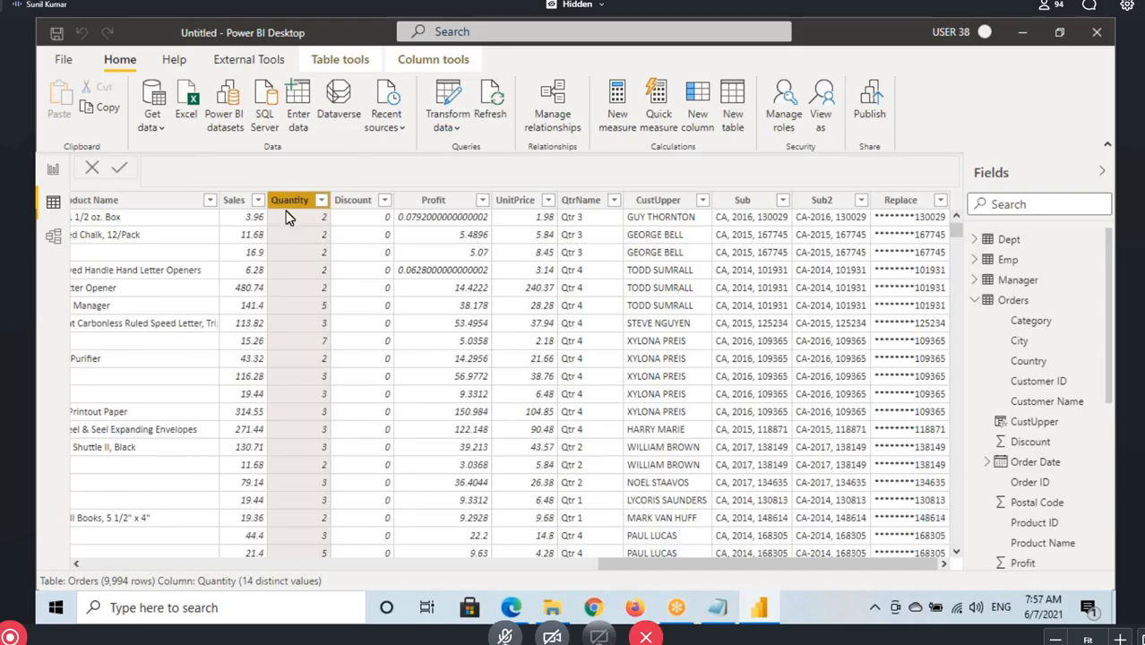
key("Home")
left_click_drag(382, 562, 985, 563)
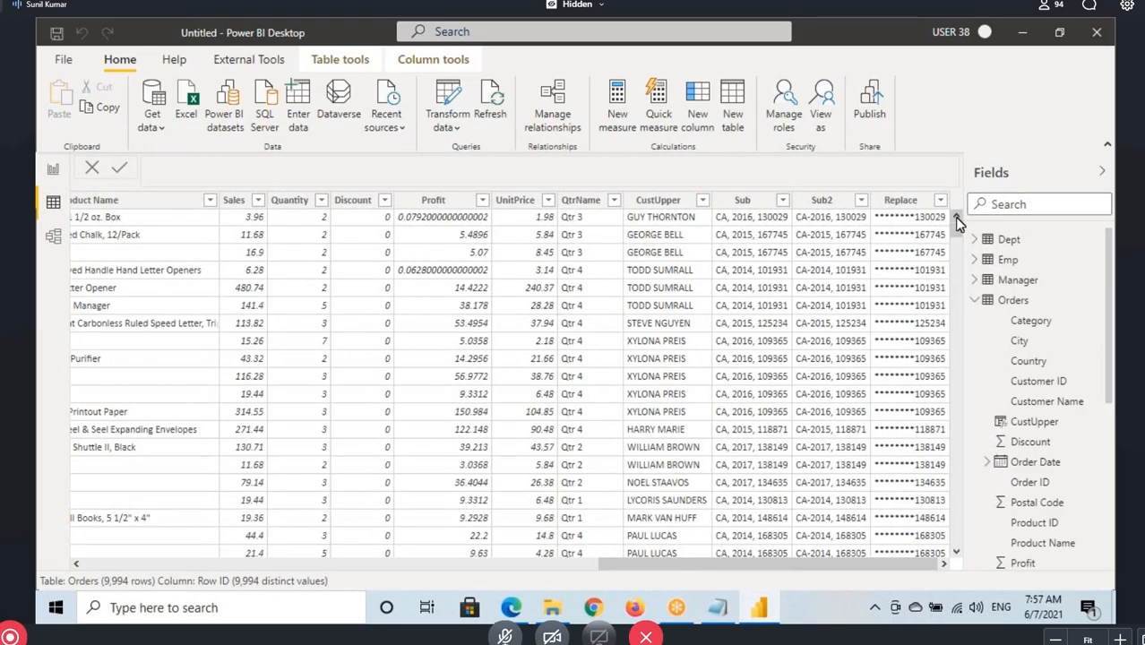
key("ctrl+2")
left_click_drag(956, 199, 943, 137)
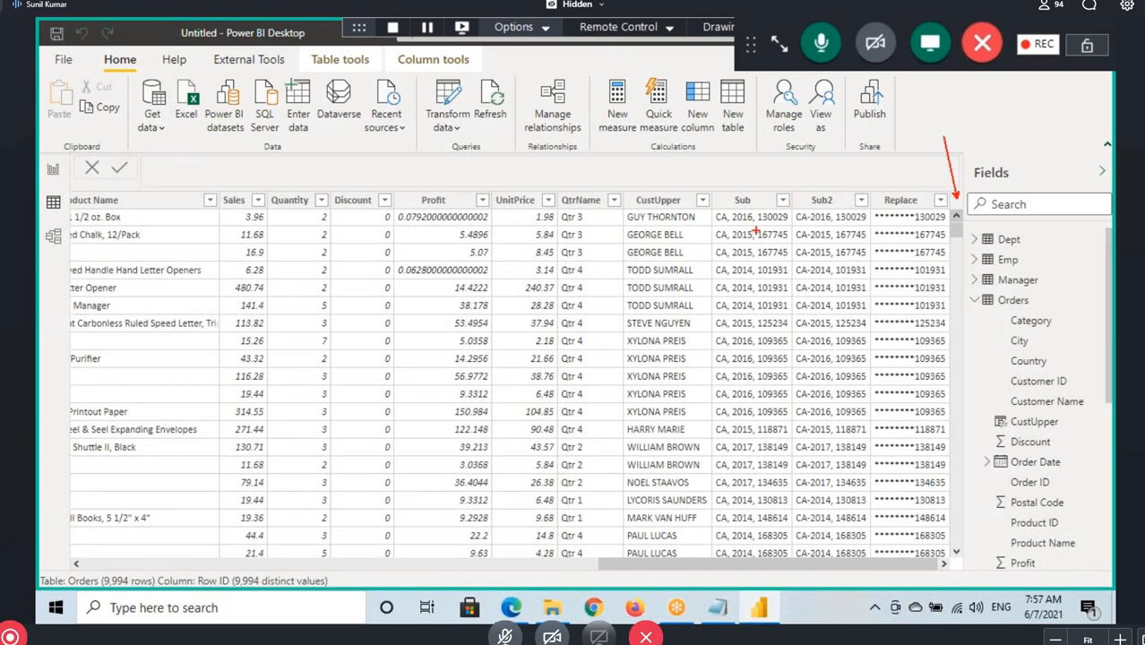
key("Escape")
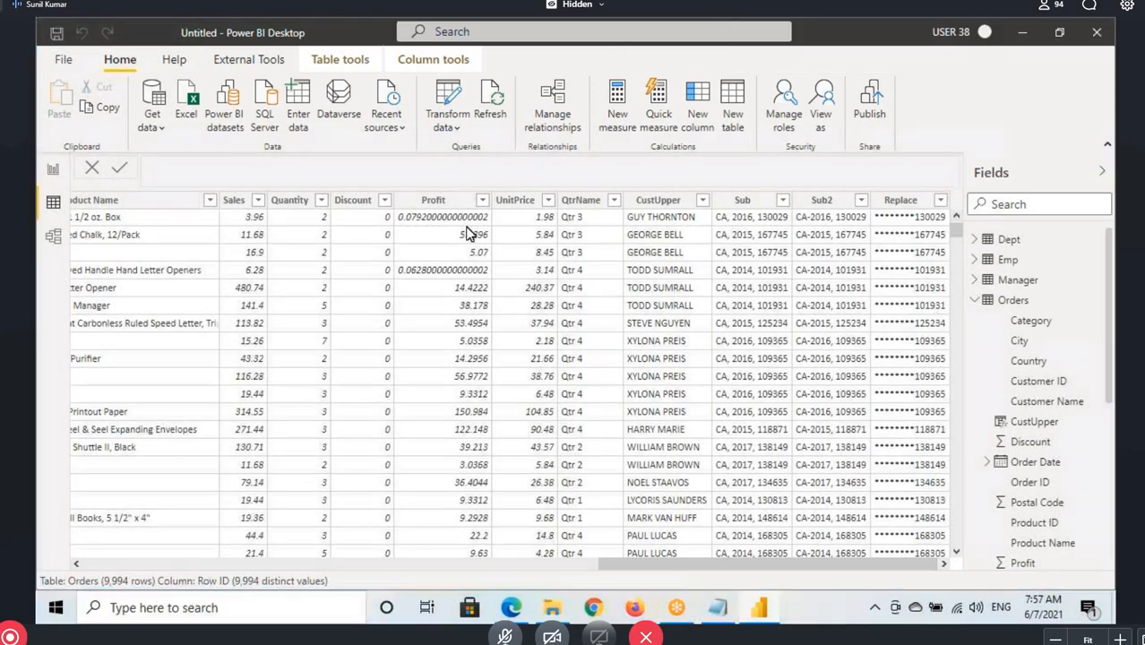
Show the UnitPrice column's formula, circle the first visible Quantity value, and clear the circle
left_click(514, 202)
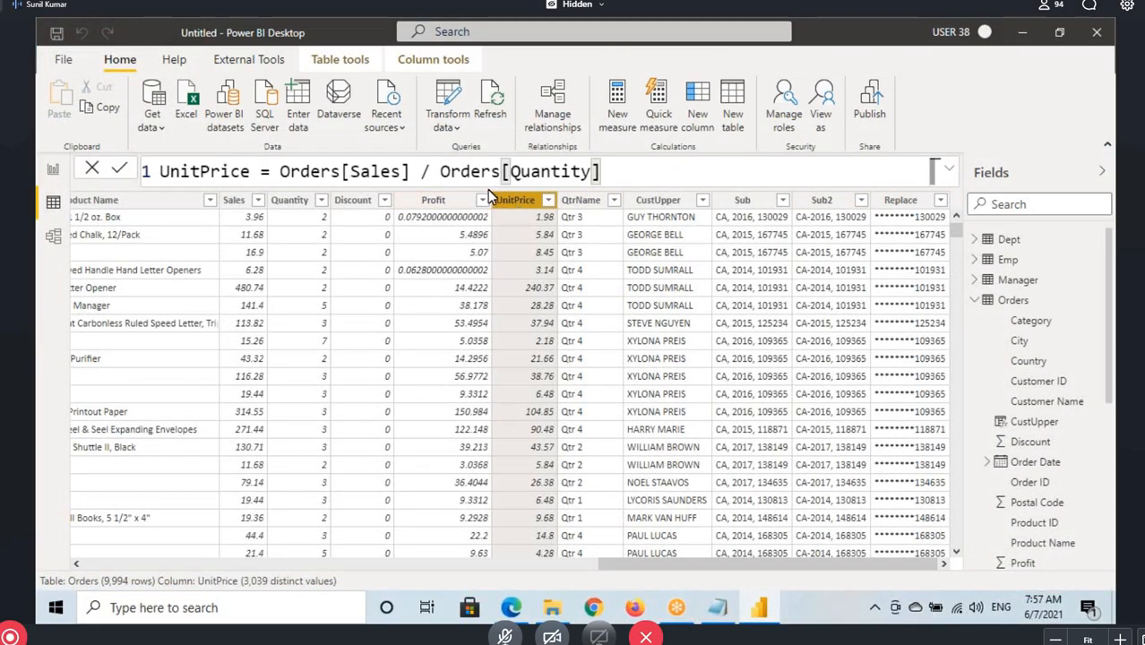
scroll(510, 300, "up", 6)
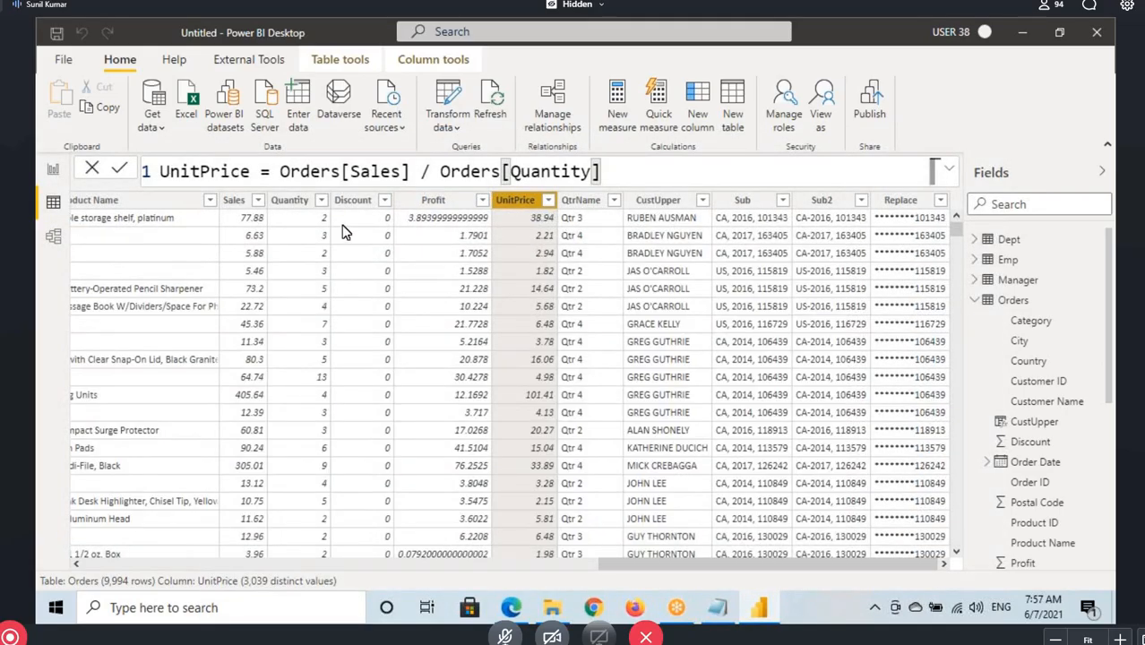
key("ctrl+2")
left_click_drag(318, 215, 332, 217)
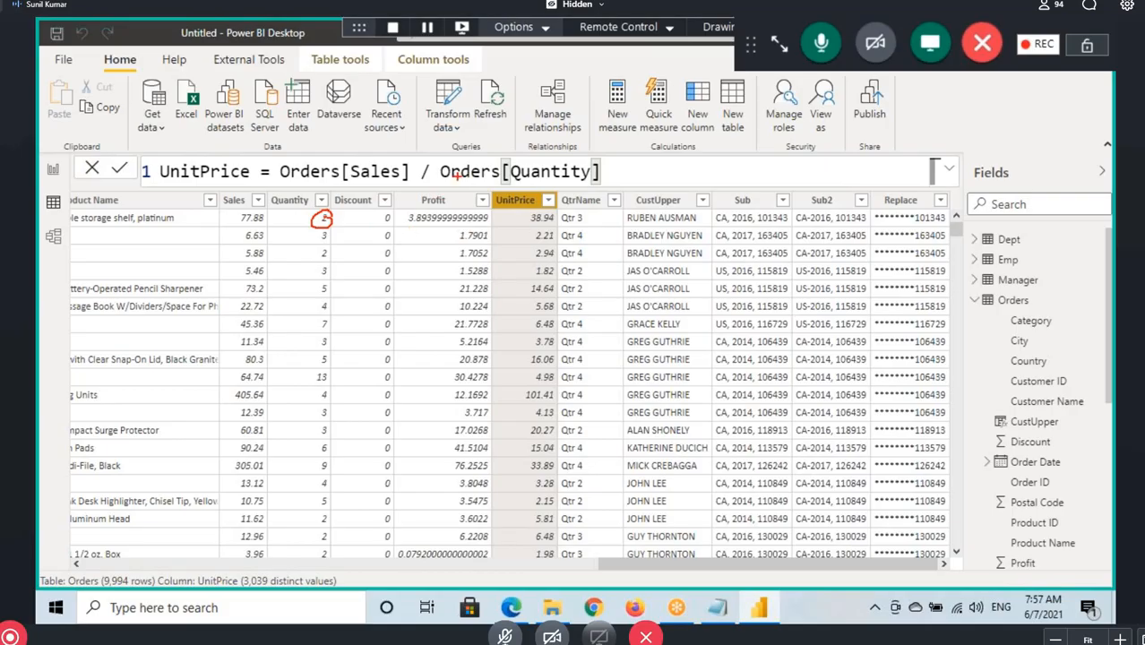
key("Escape")
Replace the Orders[Quantity] divisor in the UnitPrice formula with 0 and commit it
left_click_drag(440, 171, 602, 171)
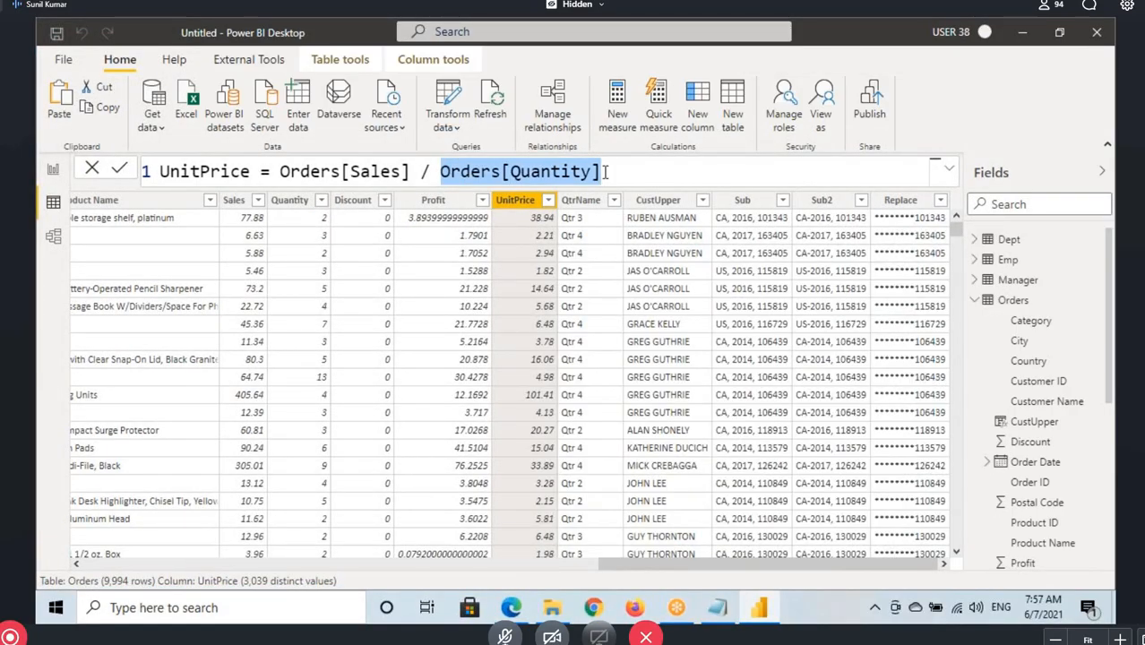
type("0")
key("Return")
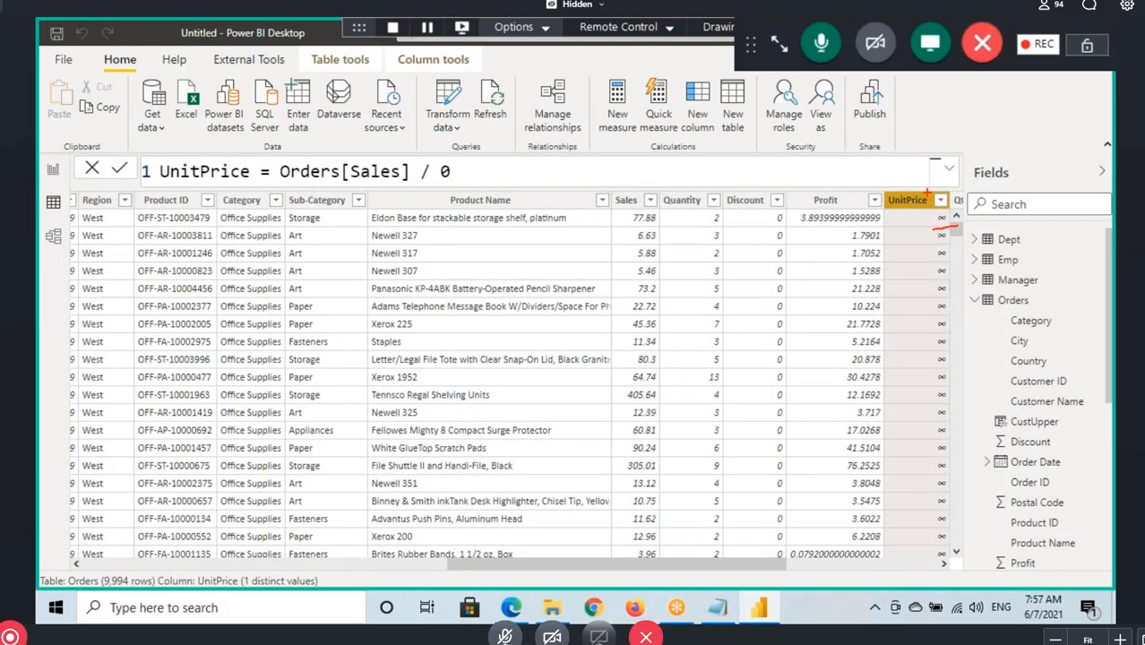
Mark the UnitPrice results with an underline, an arrow and a boxed infinity sign, clearing the annotations when done
mouse_move(922, 191)
left_mouse_down()
mouse_move(914, 148)
mouse_move(897, 166)
mouse_move(927, 161)
left_mouse_up()
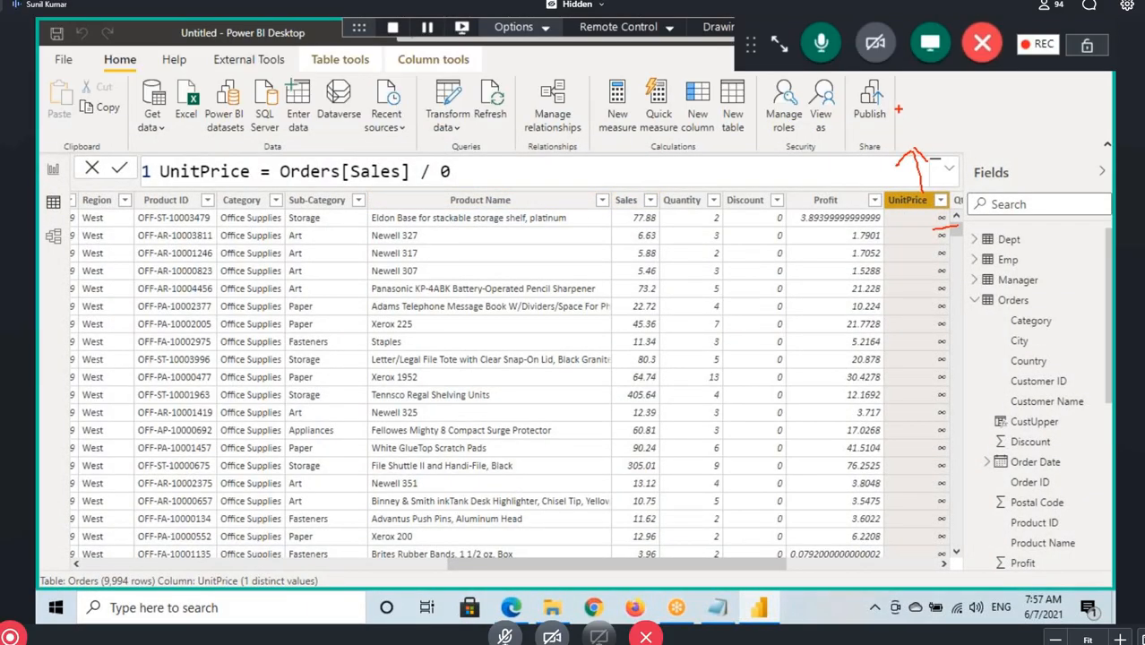
mouse_move(888, 104)
left_mouse_down()
mouse_move(947, 156)
mouse_move(898, 130)
mouse_move(923, 136)
left_mouse_up()
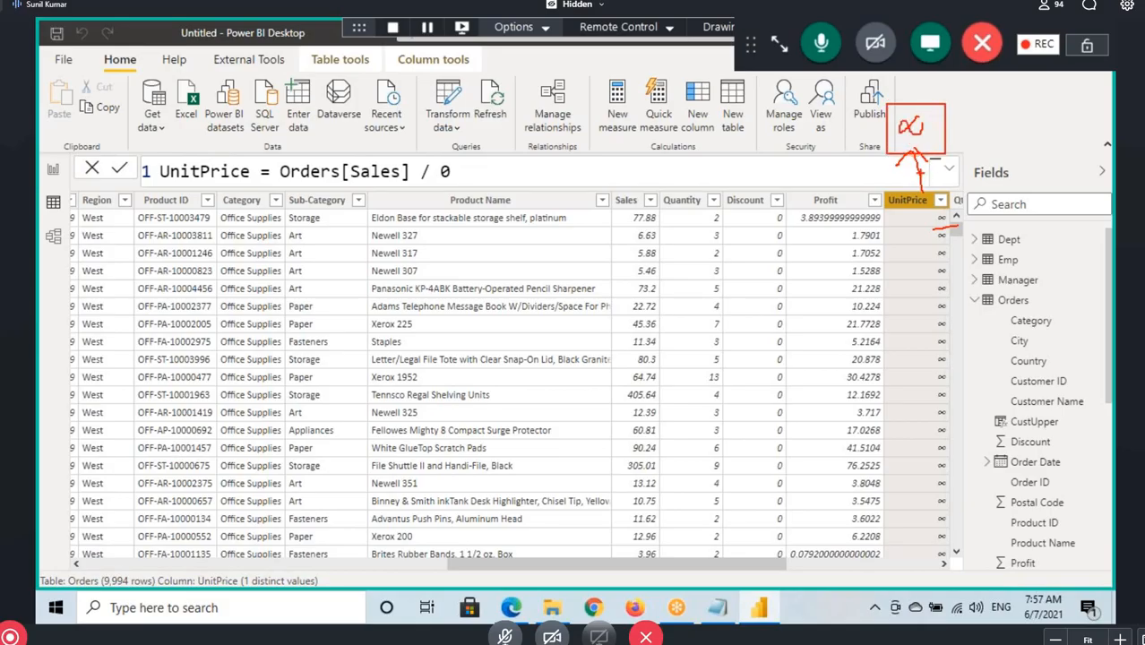
key("Escape")
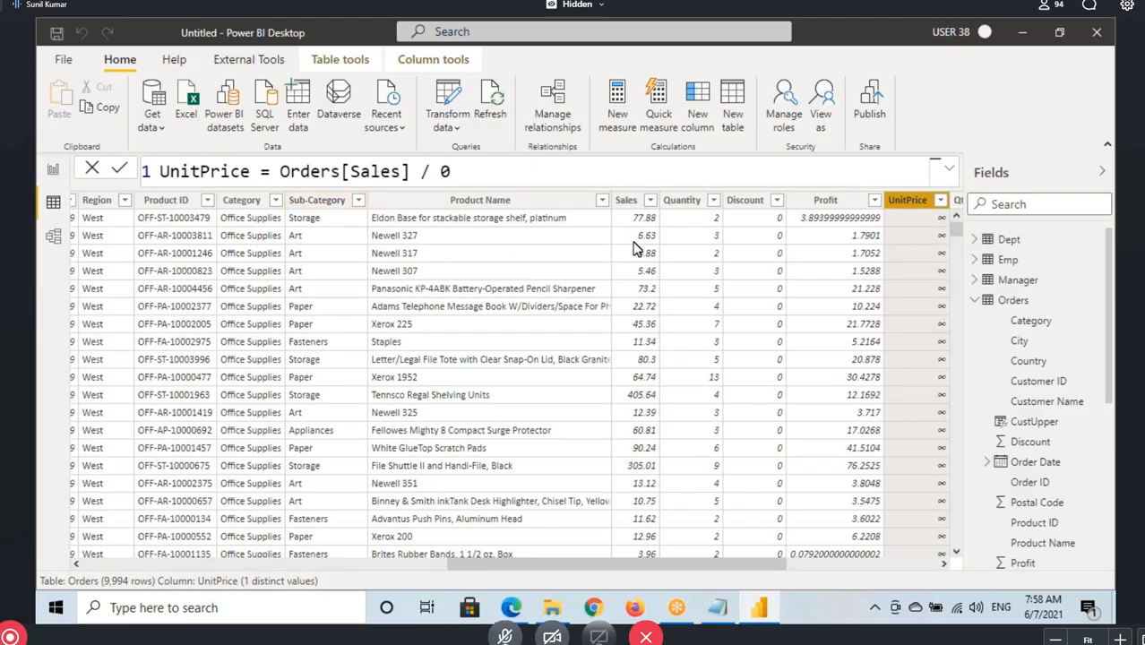
key("ctrl+2")
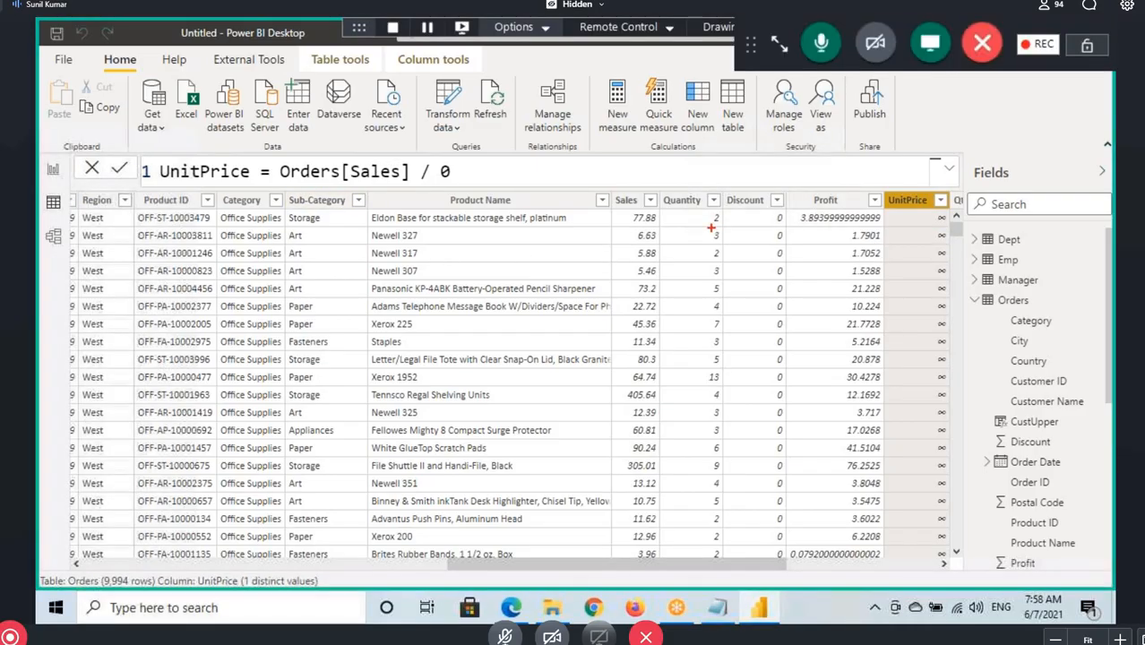
left_click_drag(932, 226, 961, 227)
key("Escape")
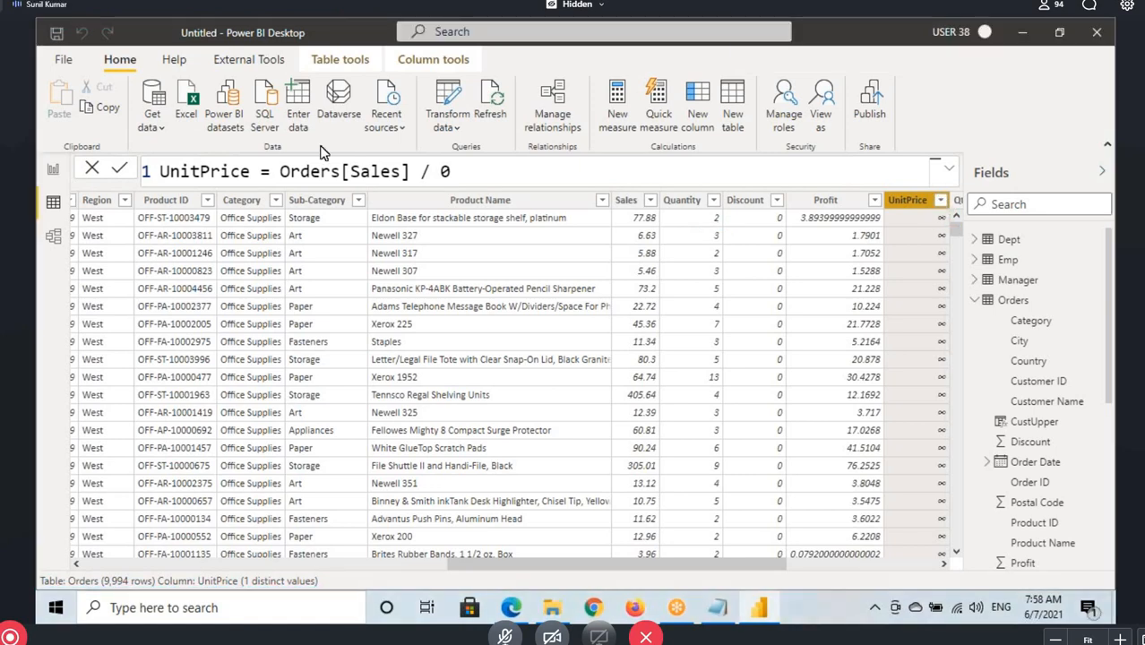
Replace the 0 divisor in the UnitPrice formula with Orders[Quantity] and commit the formula
left_click(458, 175)
key("BackSpace")
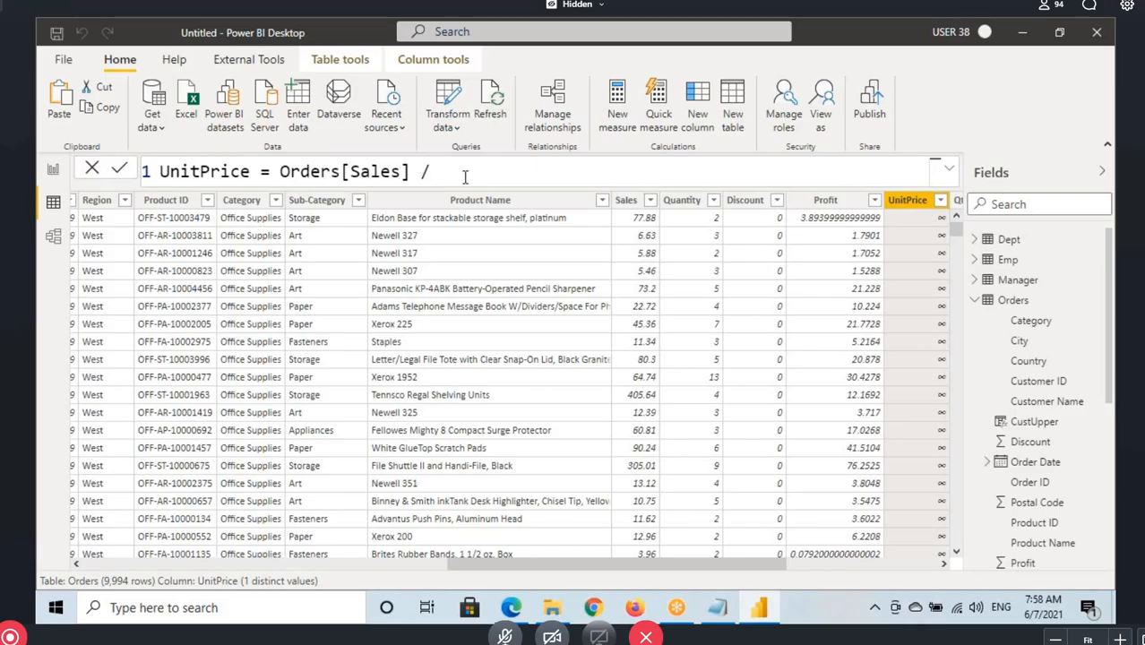
type("qyt")
key("BackSpace")
key("BackSpace")
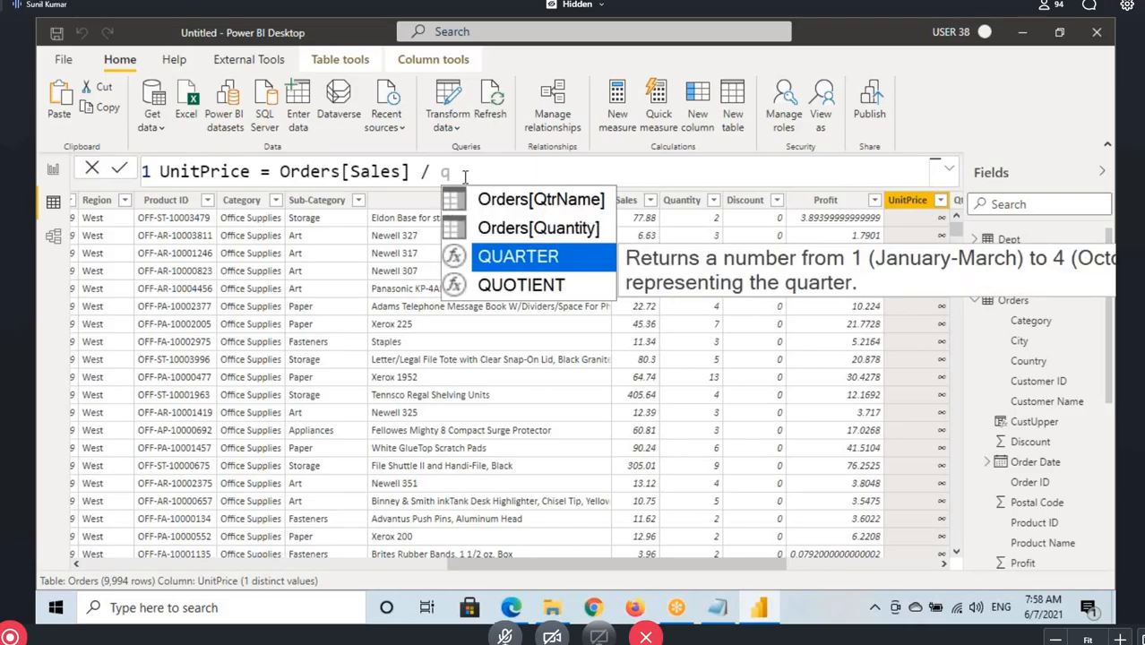
type("una")
key("BackSpace")
key("BackSpace")
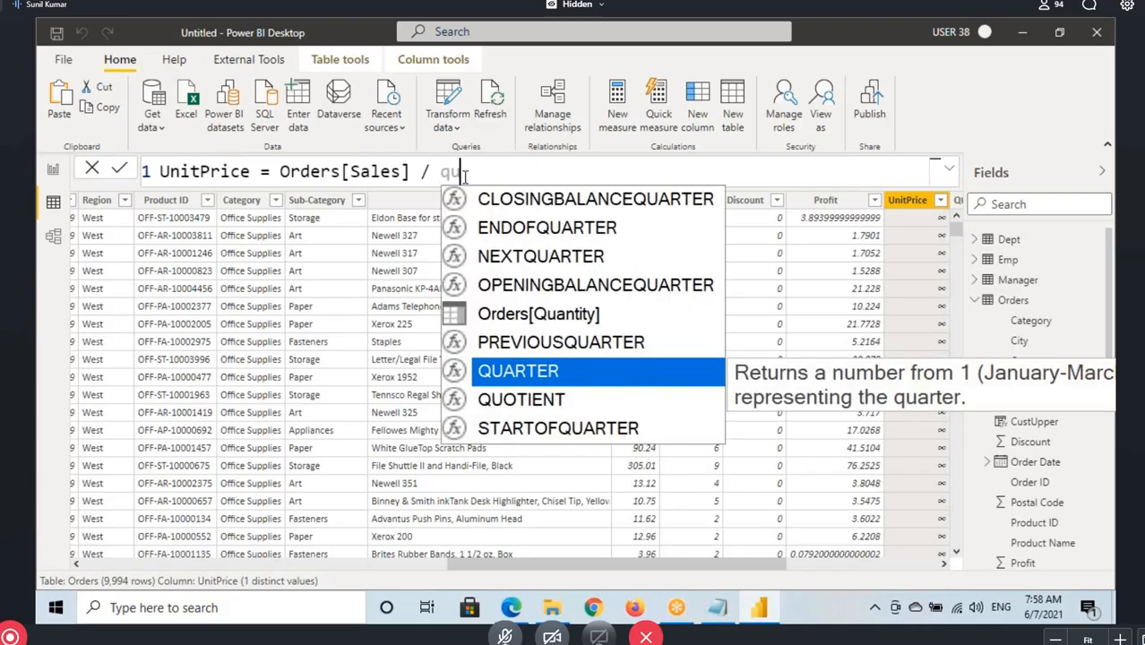
type("a")
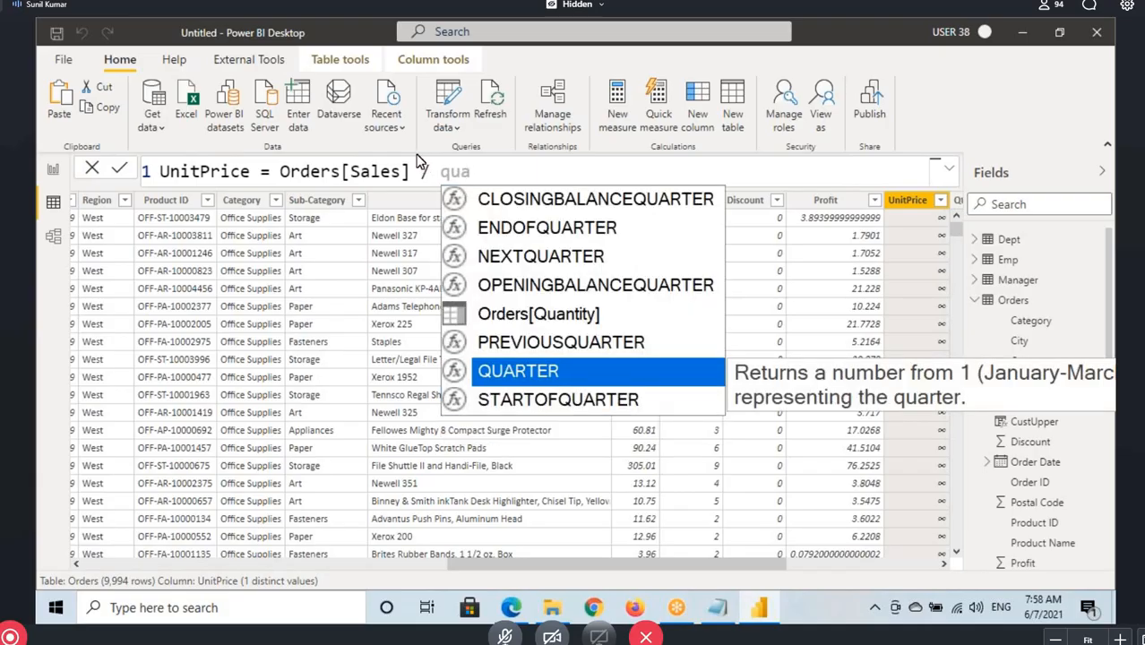
left_click(530, 322)
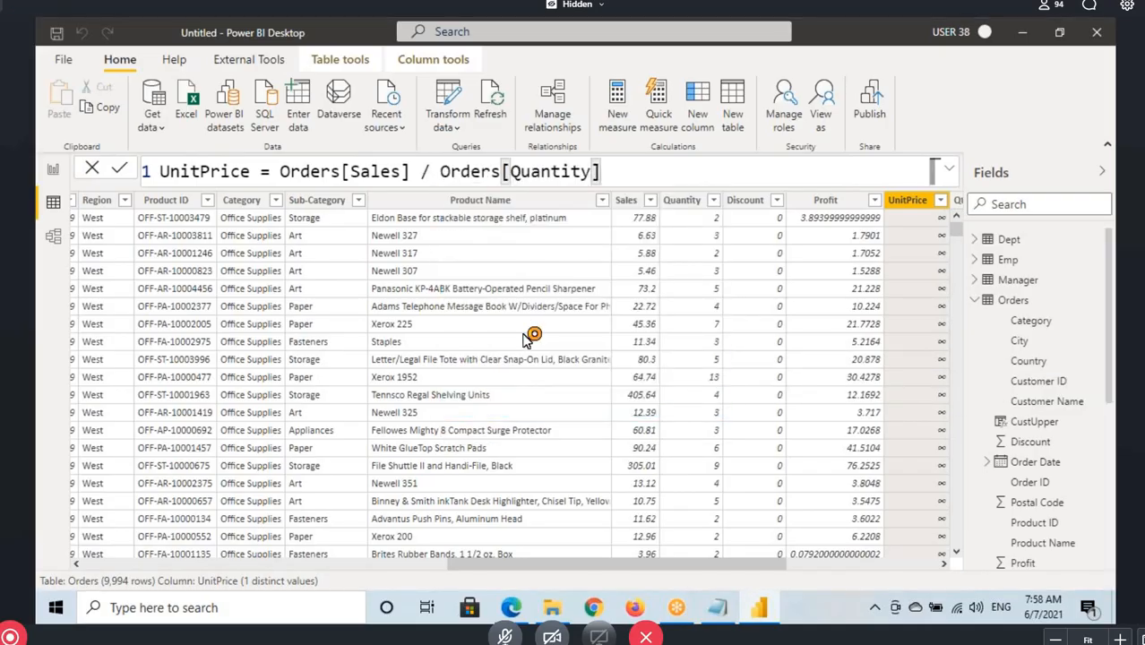
key("Return")
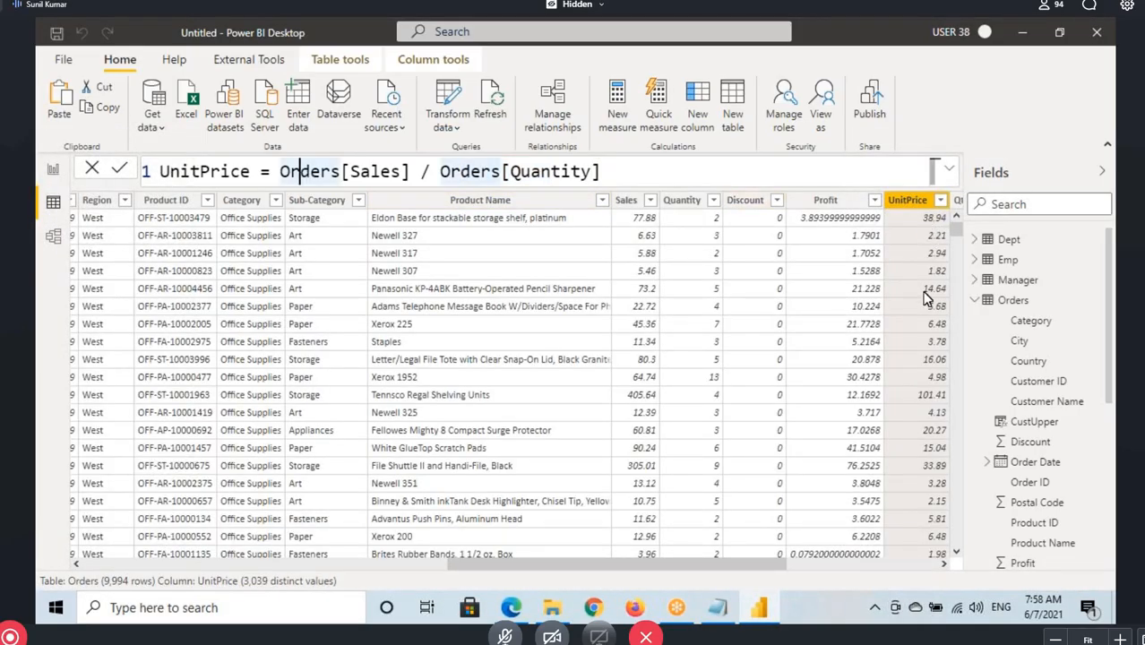
Insert an IF function before the UnitPrice division expression with the logical test Orders[Quantity]=0
left_click(281, 171)
left_click_drag(600, 171, 289, 171)
left_click(281, 171)
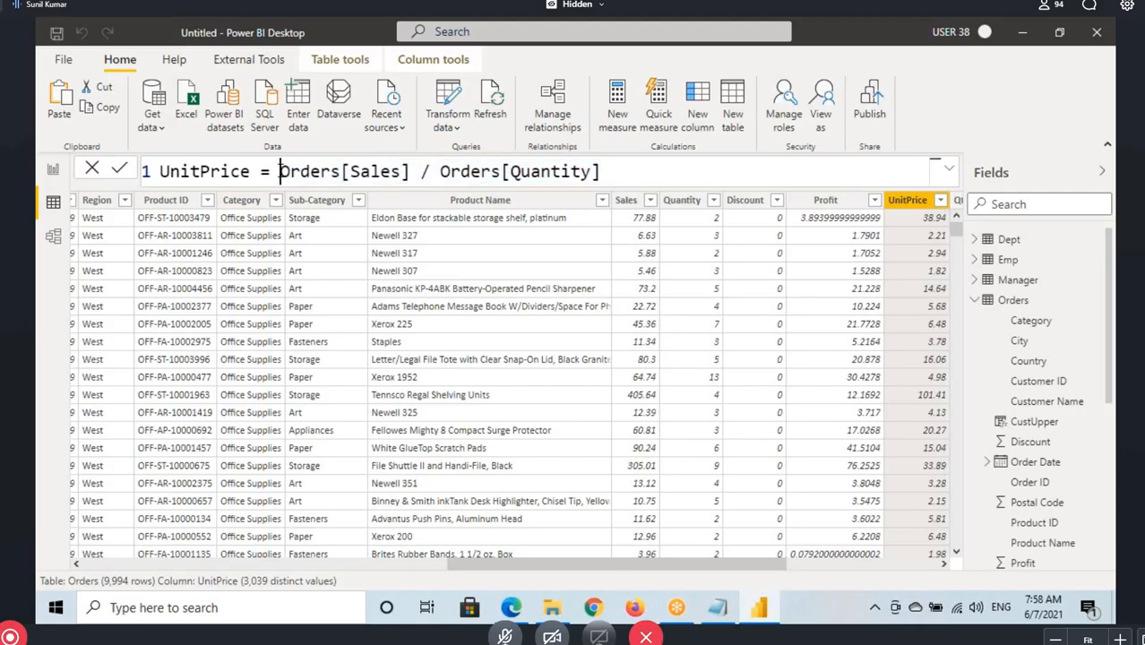
type("If")
key("Tab")
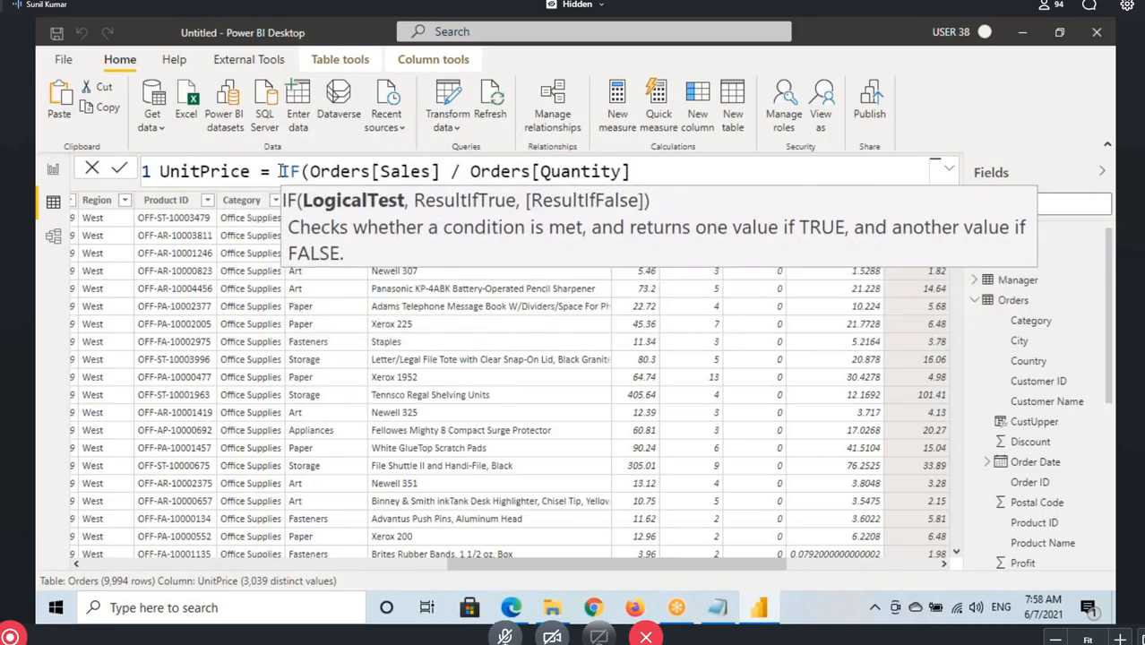
type("qua")
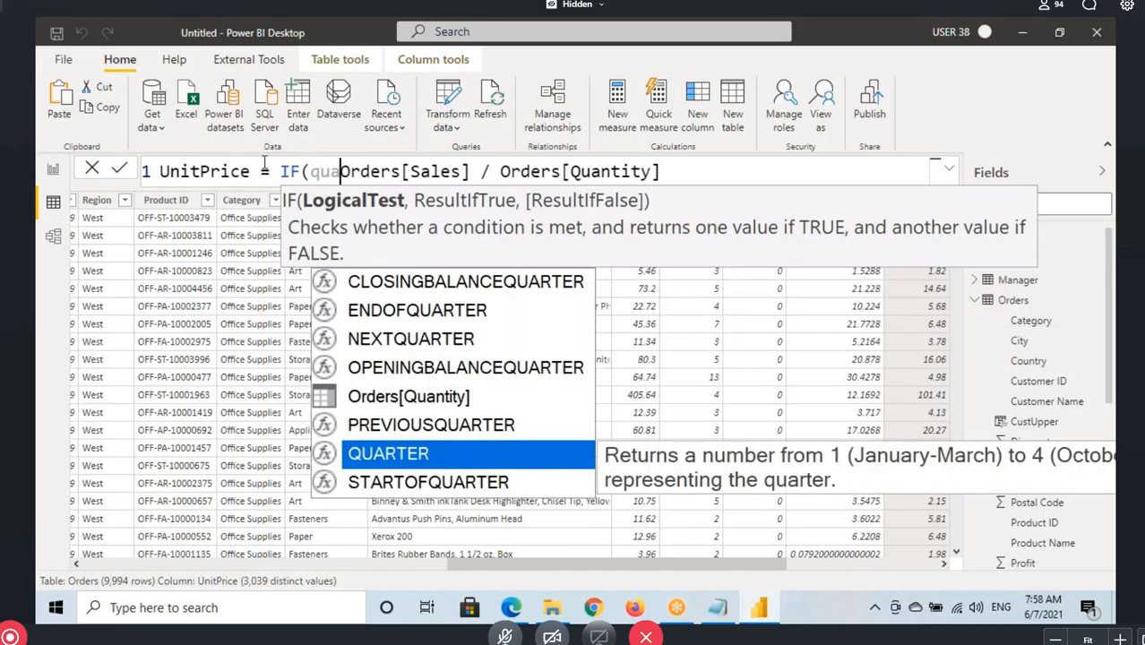
left_click(405, 407)
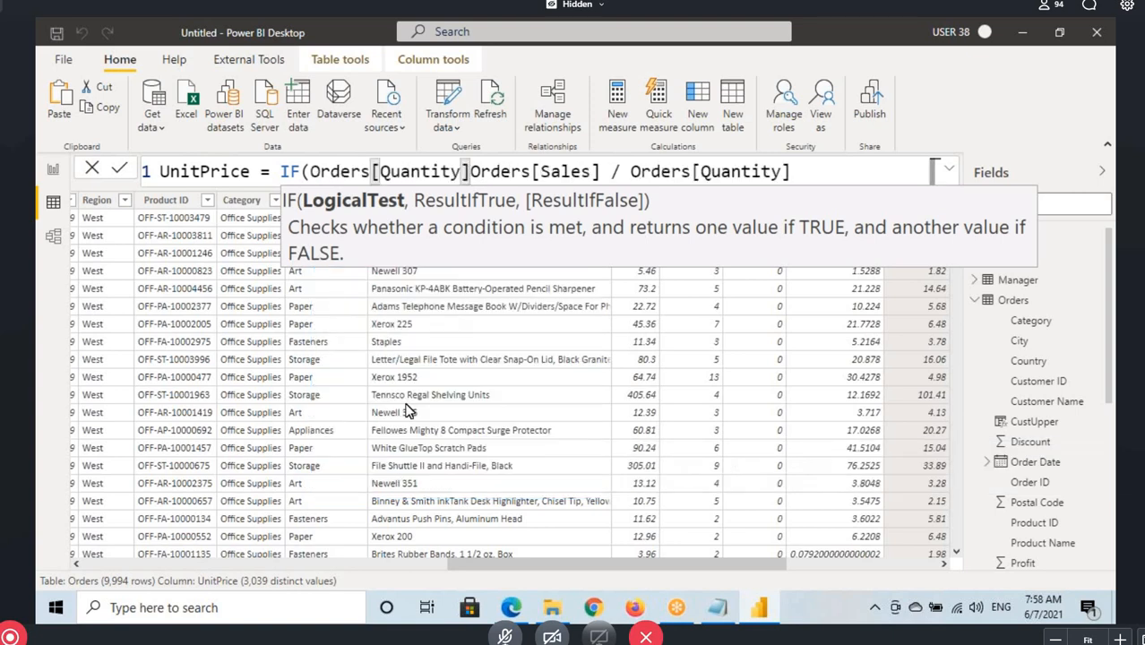
type("=0")
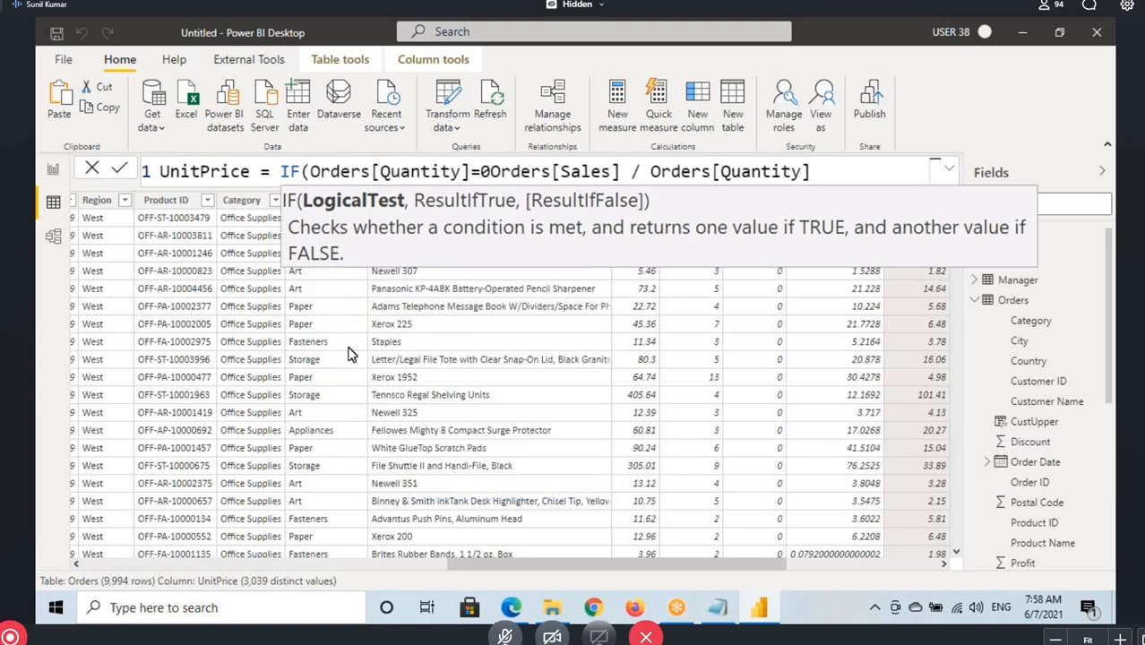
type(",blan")
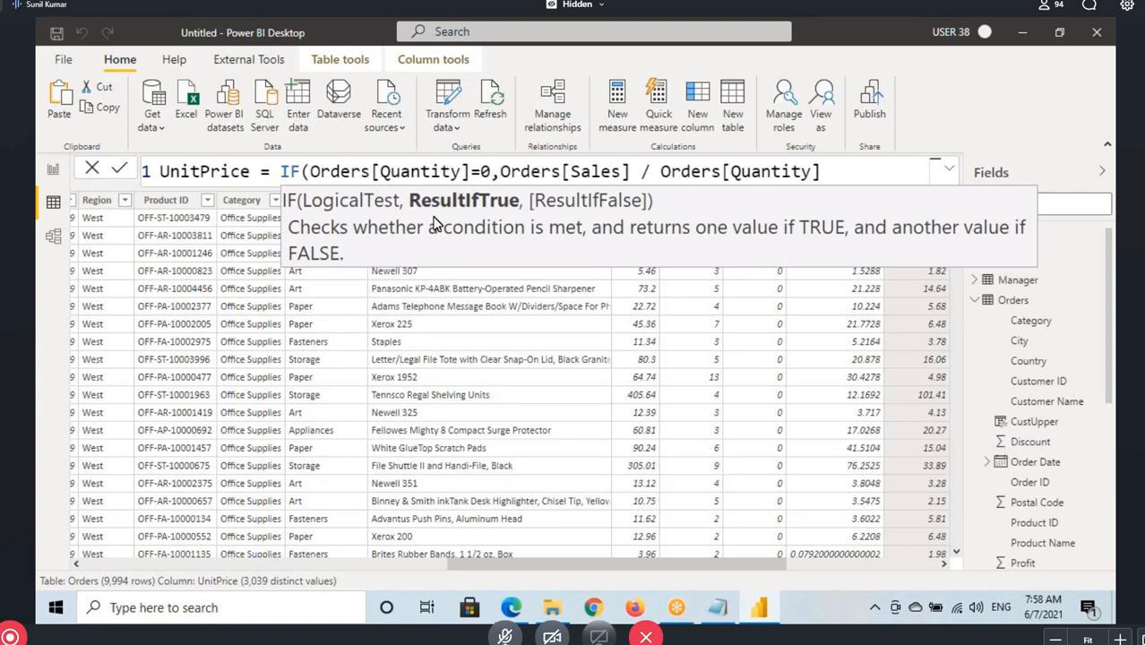
type("k")
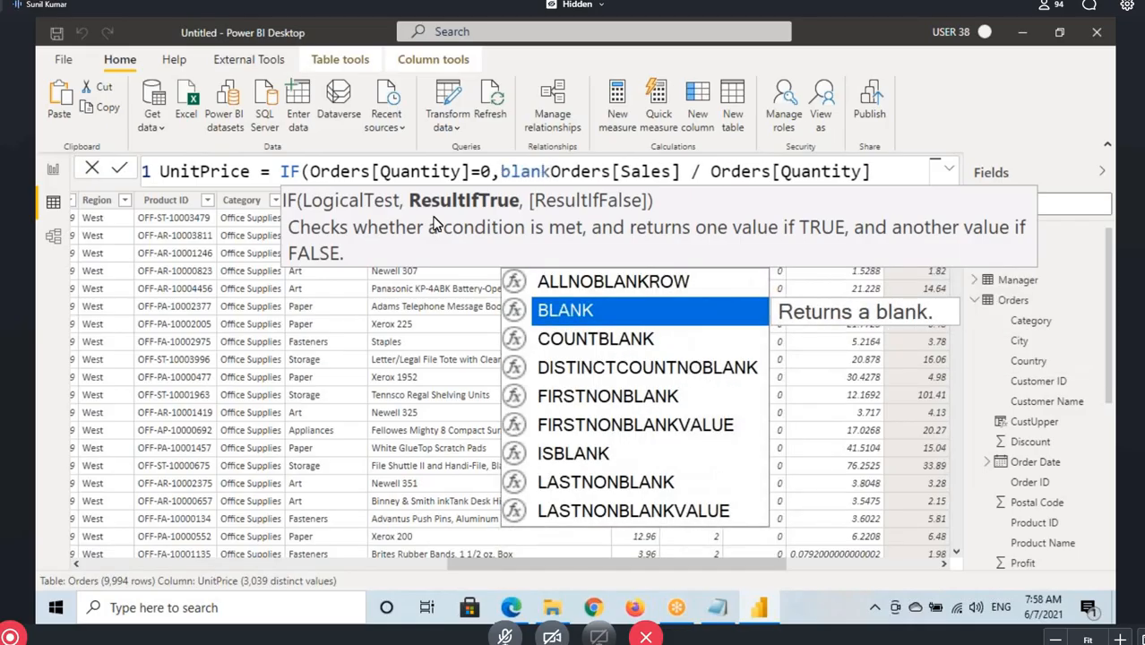
Add BLANK() as the IF's result when true, leaving Orders[Sales] / Orders[Quantity] as the result when false
key("Tab")
type(",")
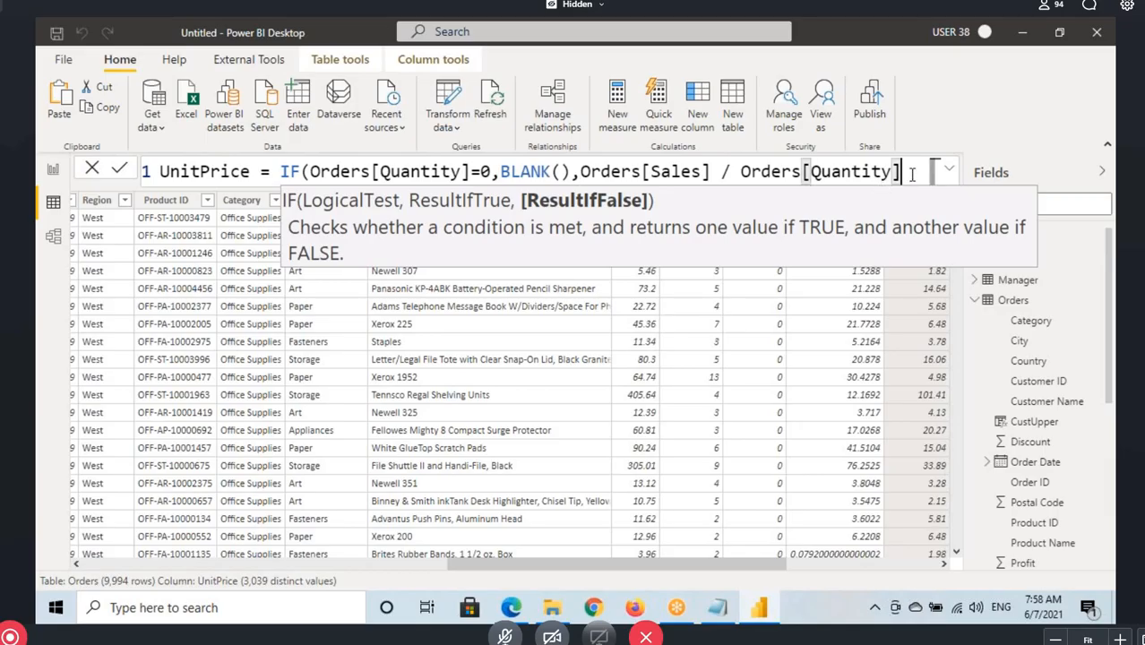
type(")")
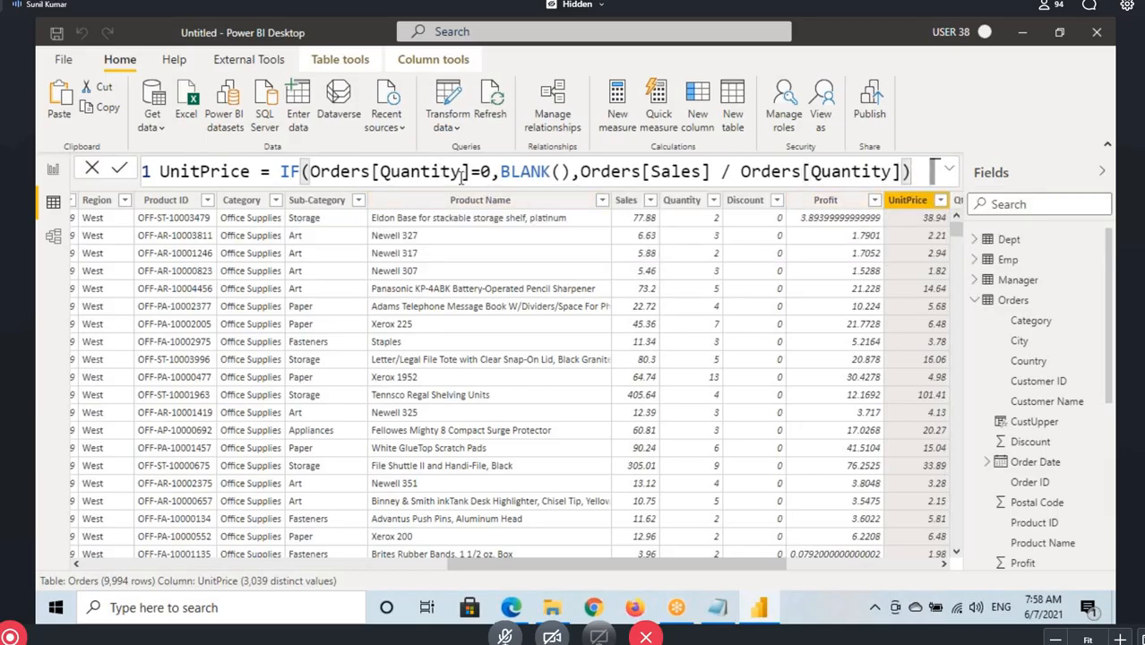
Close the IF function in the UnitPrice formula with a parenthesis and highlight its BLANK() argument
left_click_drag(502, 171, 571, 171)
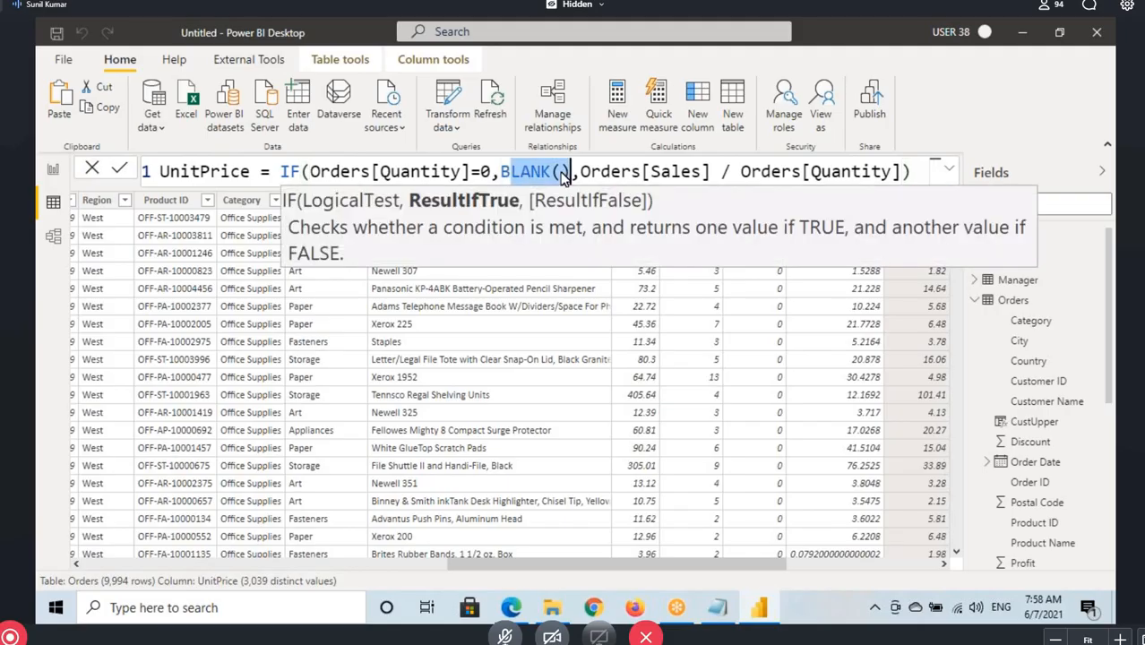
Switch to the Notepad notes and highlight the BLANK heading, its description, and the usage line on avoiding the divide by zero error
left_click(719, 610)
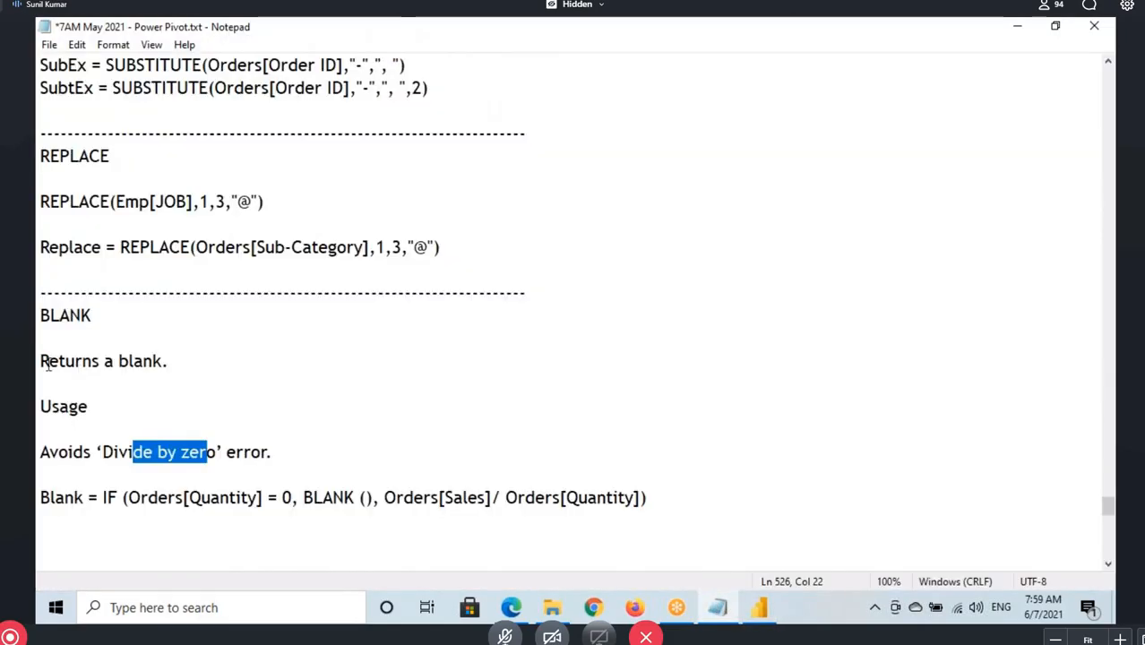
left_click_drag(47, 365, 168, 361)
left_click_drag(41, 316, 81, 316)
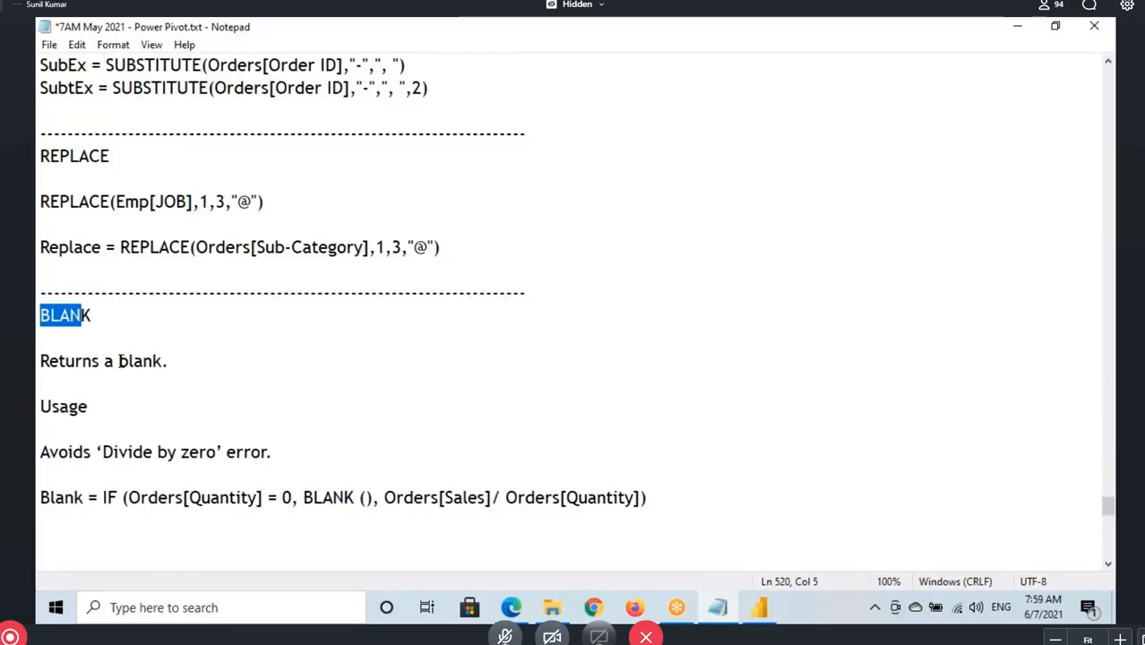
left_click_drag(119, 361, 172, 362)
left_click(42, 453)
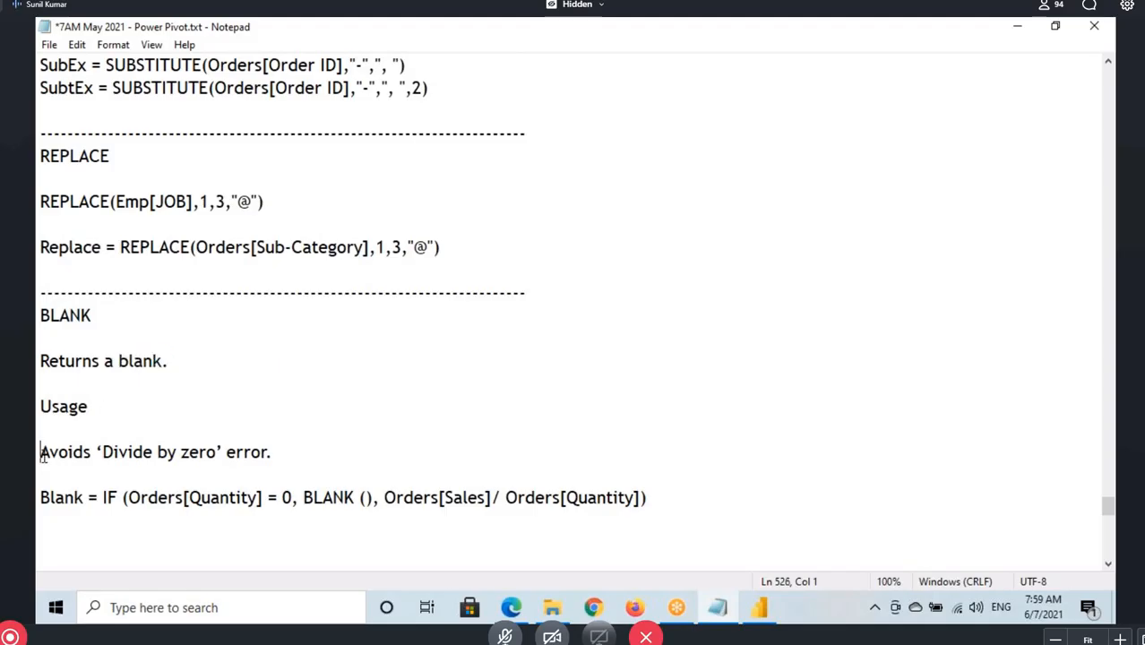
left_click_drag(42, 453, 154, 453)
left_click_drag(51, 408, 89, 407)
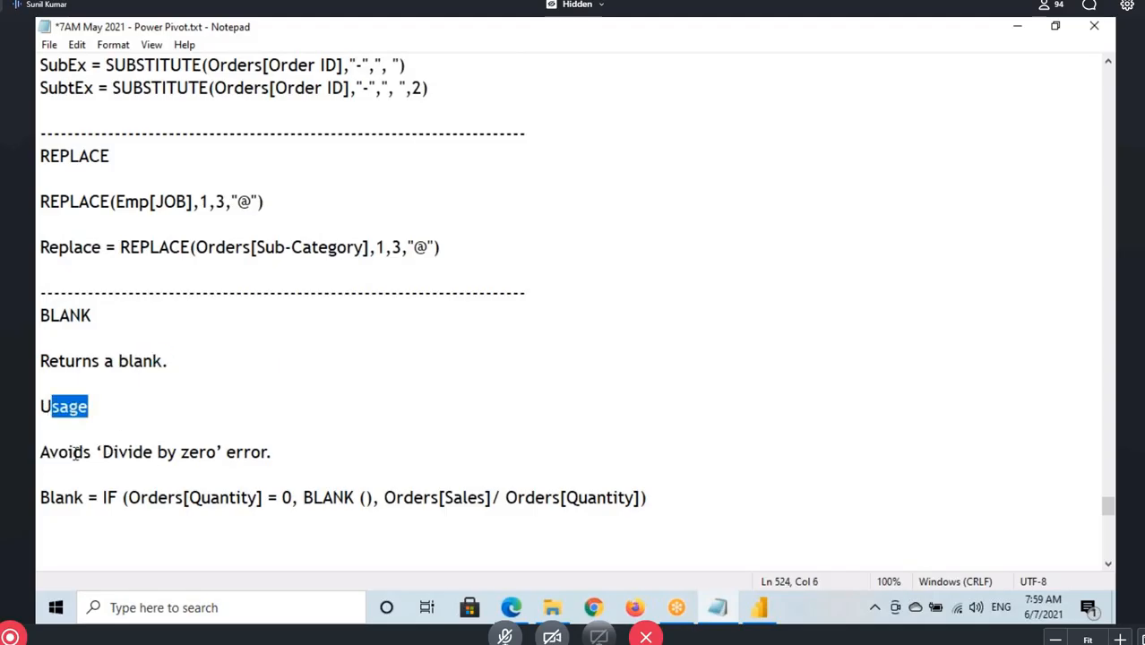
left_click_drag(75, 452, 275, 475)
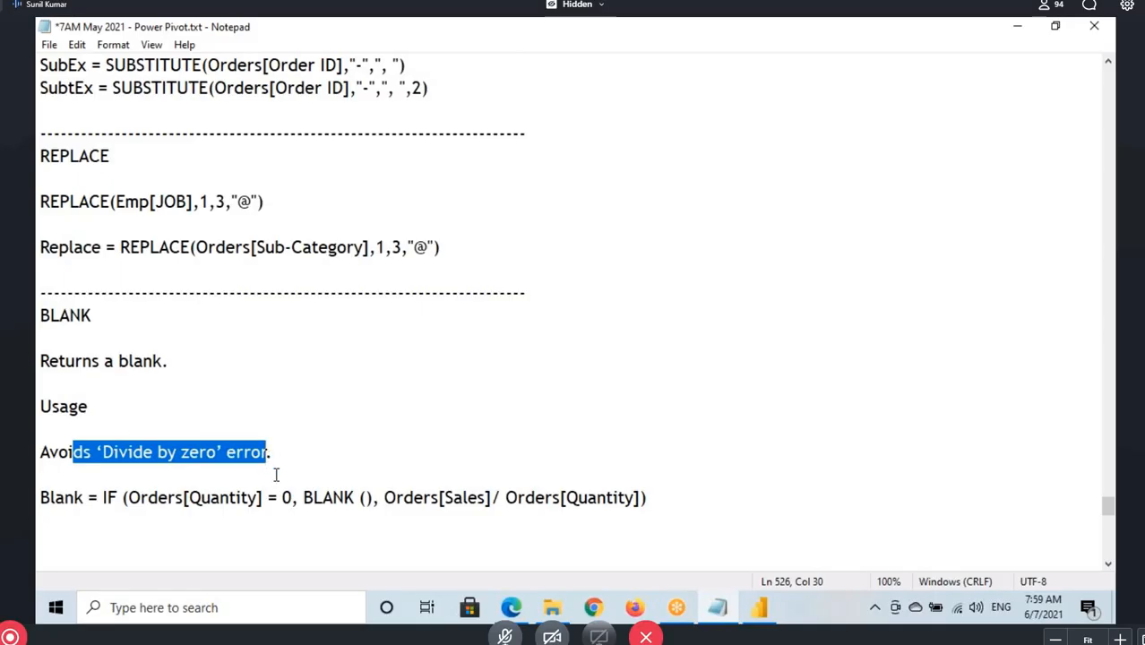
Return to Power BI Desktop and highlight the UnitPrice formula's logical test, BLANK() result and division, clearing the drawn underlines
left_click(758, 607)
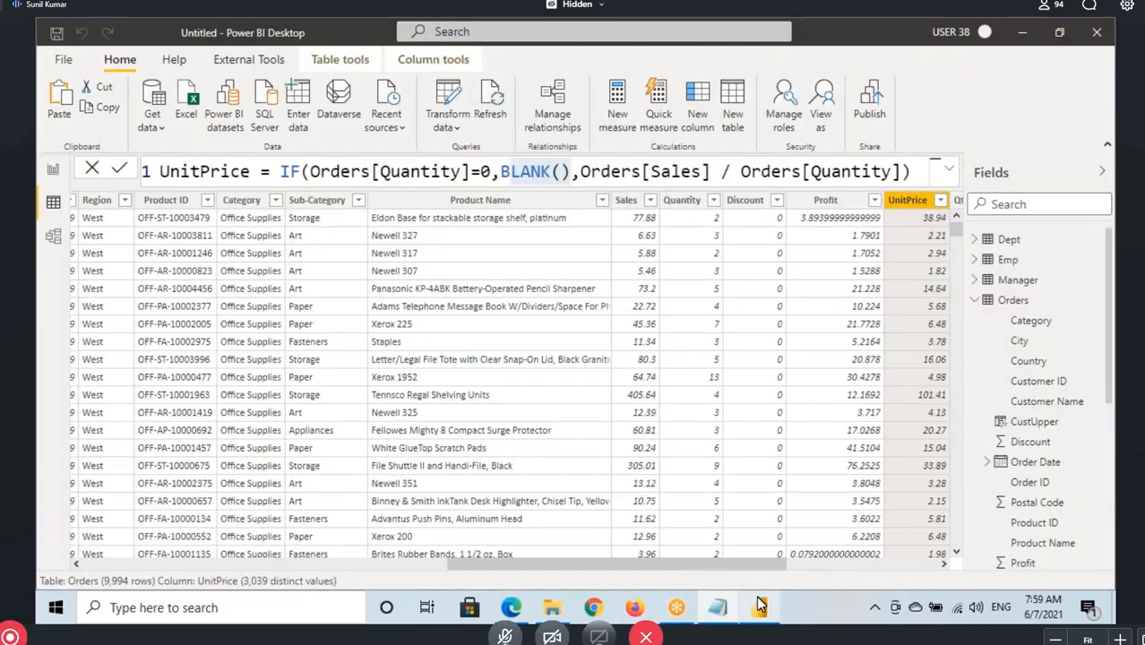
mouse_move(740, 171)
left_mouse_down()
mouse_move(905, 171)
mouse_move(893, 170)
left_mouse_up()
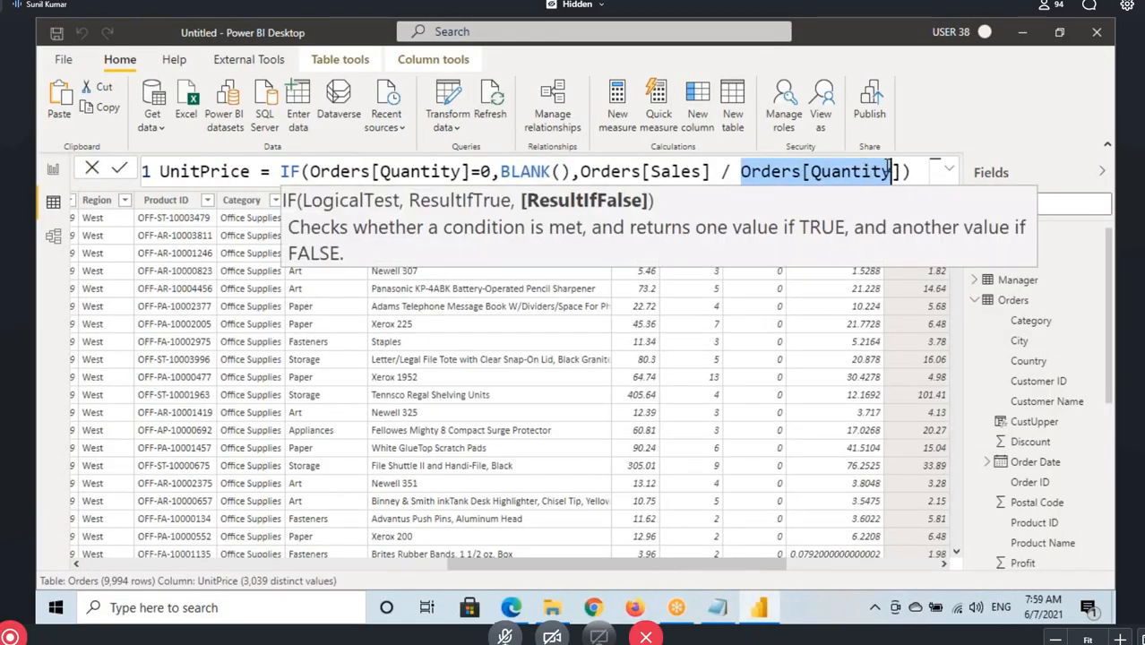
left_click_drag(500, 171, 878, 179)
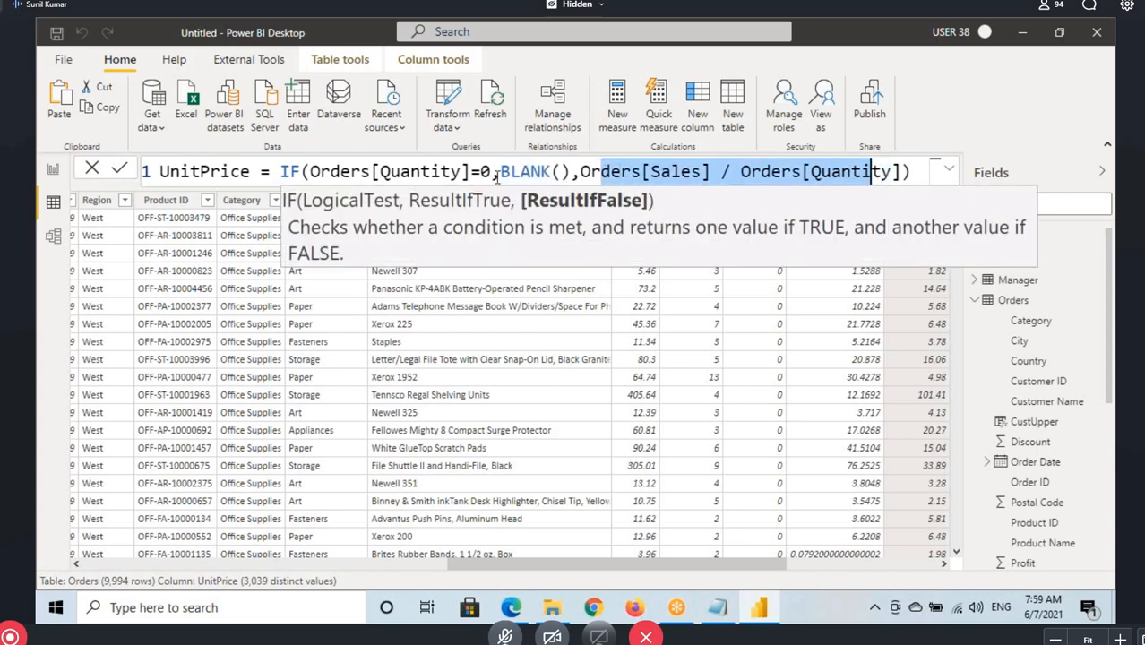
left_click(422, 180)
double_click(446, 179)
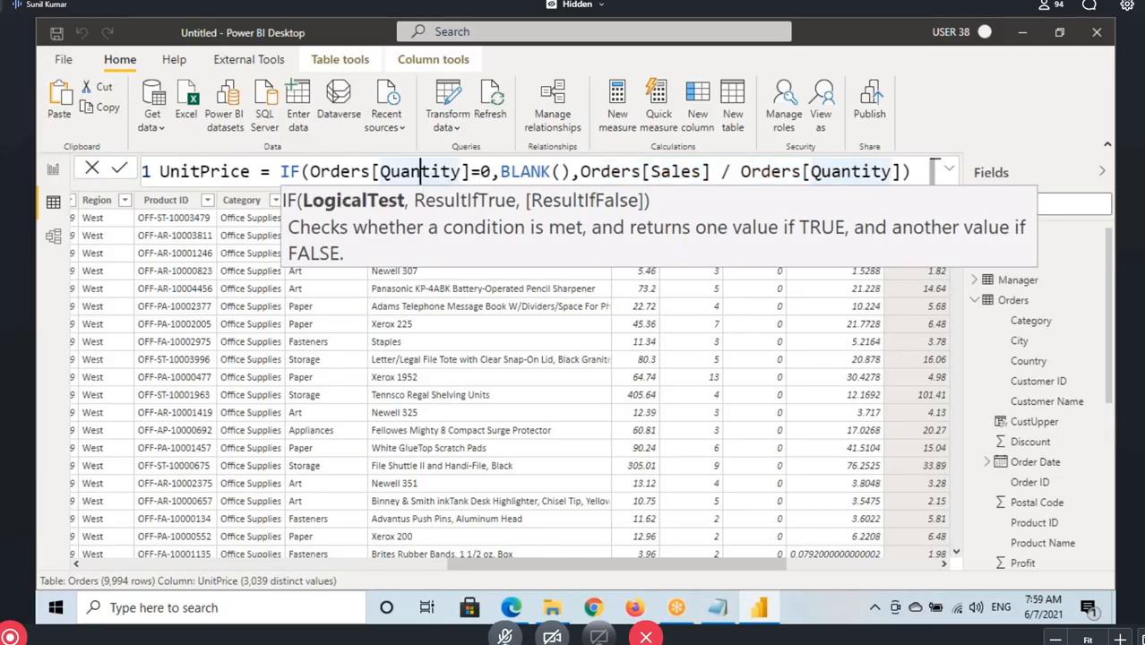
left_click_drag(511, 180, 660, 179)
left_click_drag(778, 179, 820, 179)
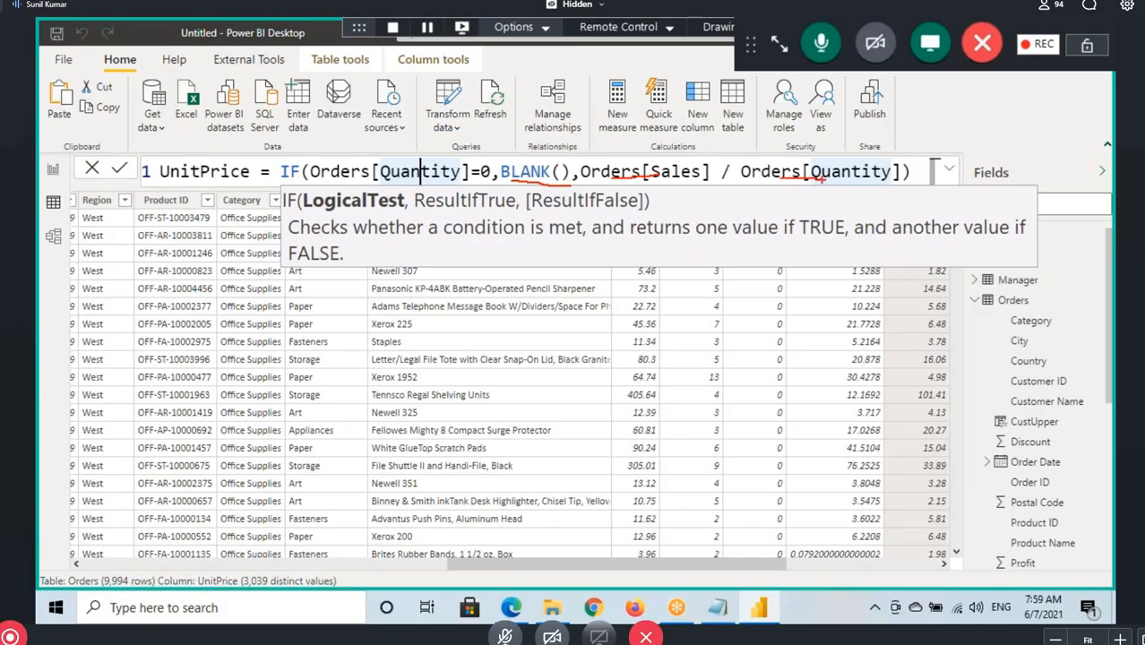
key("Escape")
Commit the UnitPrice formula with the Orders[Quantity]=0 test and clear the annotations drawn over the divisor and results
left_click(919, 172)
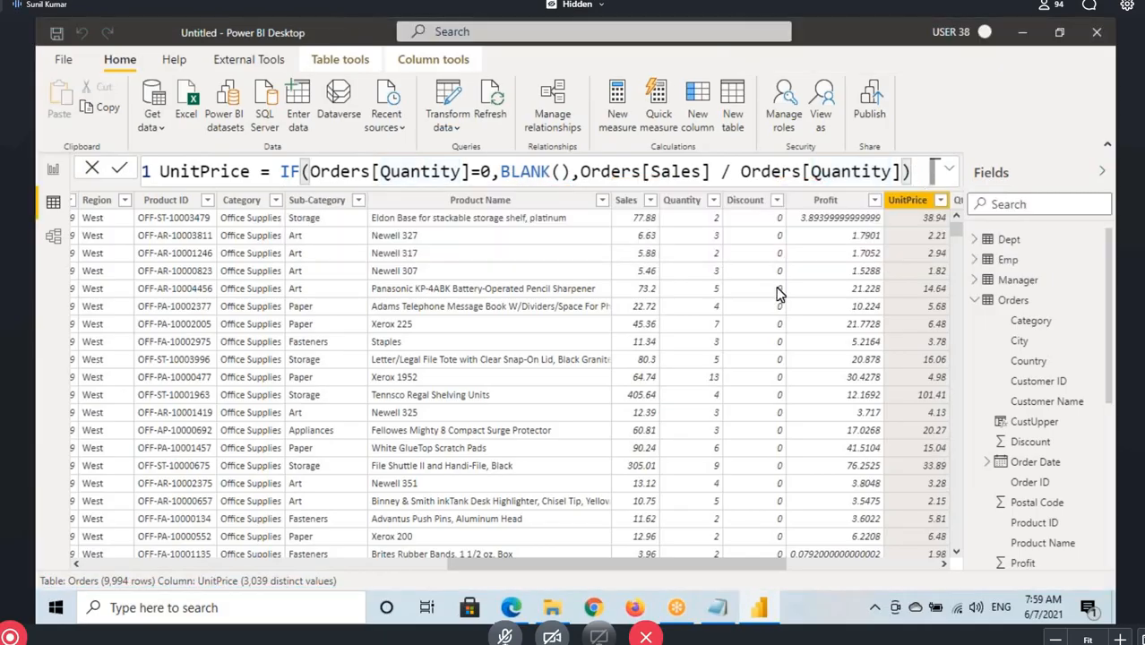
key("Return")
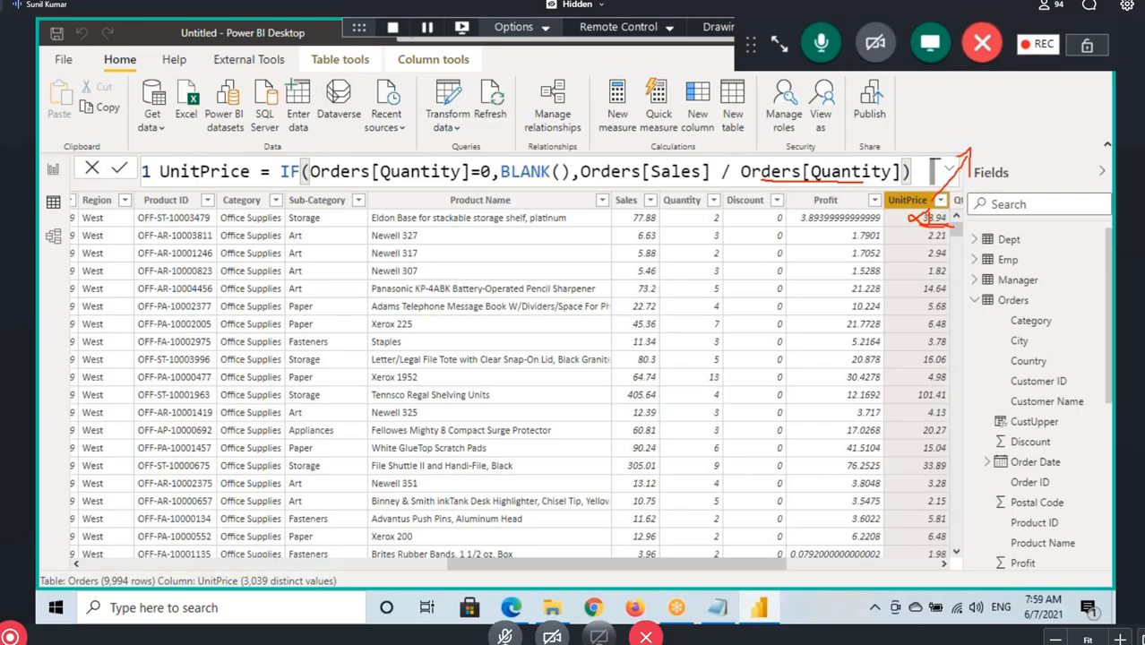
key("Escape")
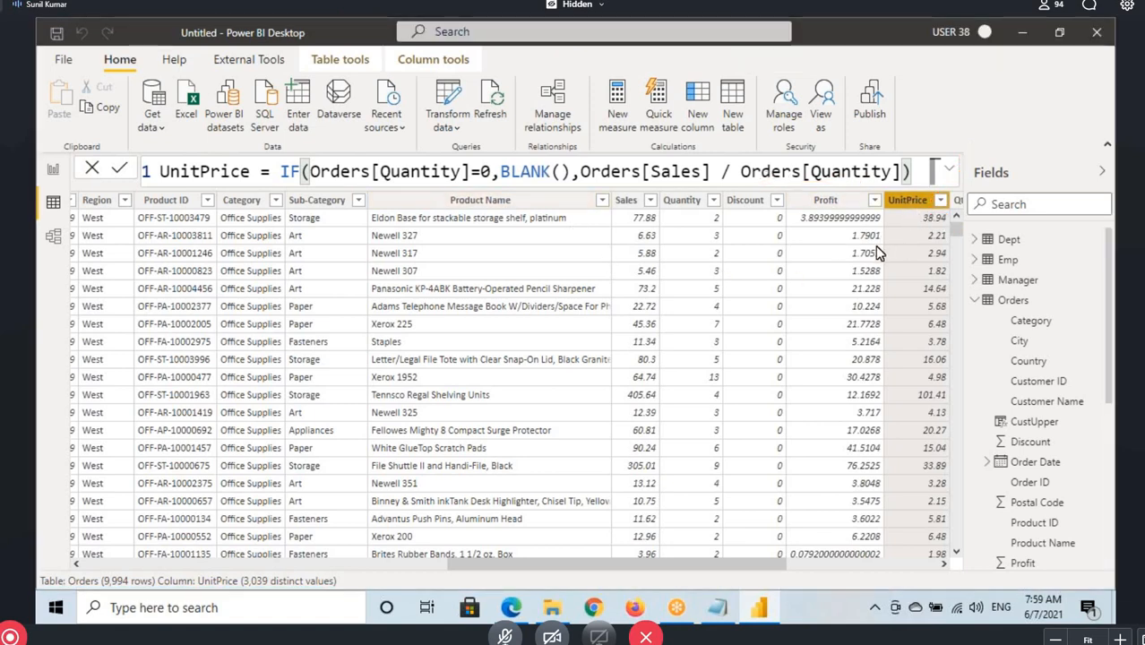
Change the IF's logical test to Orders[Quantity]=2, mark the affected UnitPrice value and formula arguments, and commit the formula
left_click(490, 175)
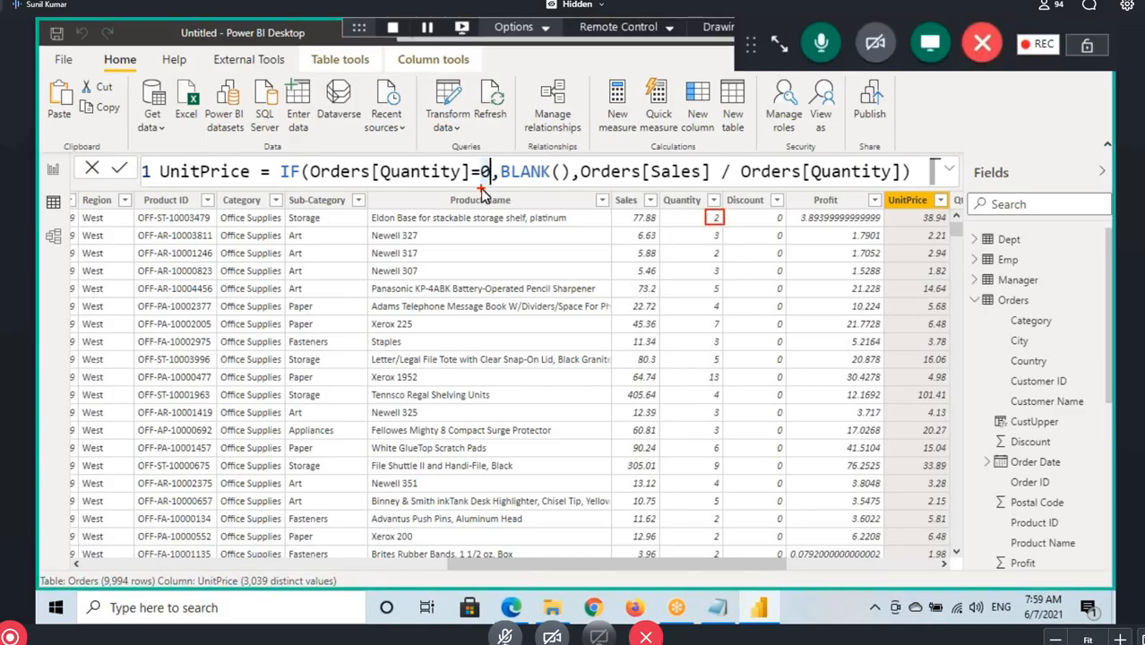
key("BackSpace")
type("2")
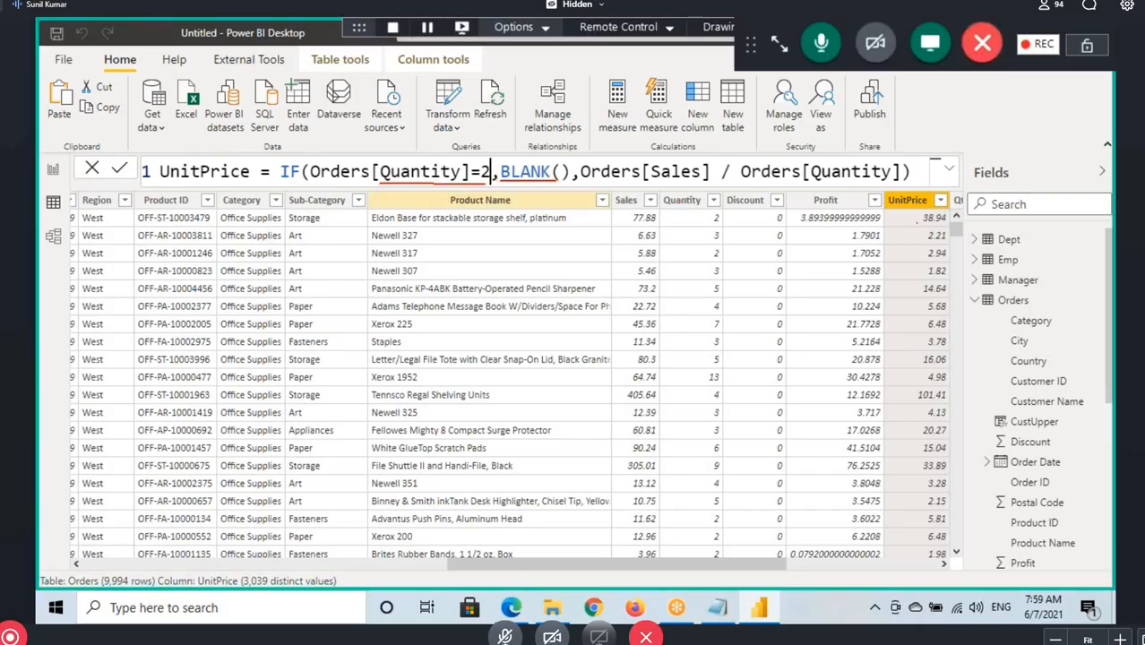
left_click_drag(915, 222, 965, 222)
left_click_drag(616, 183, 892, 182)
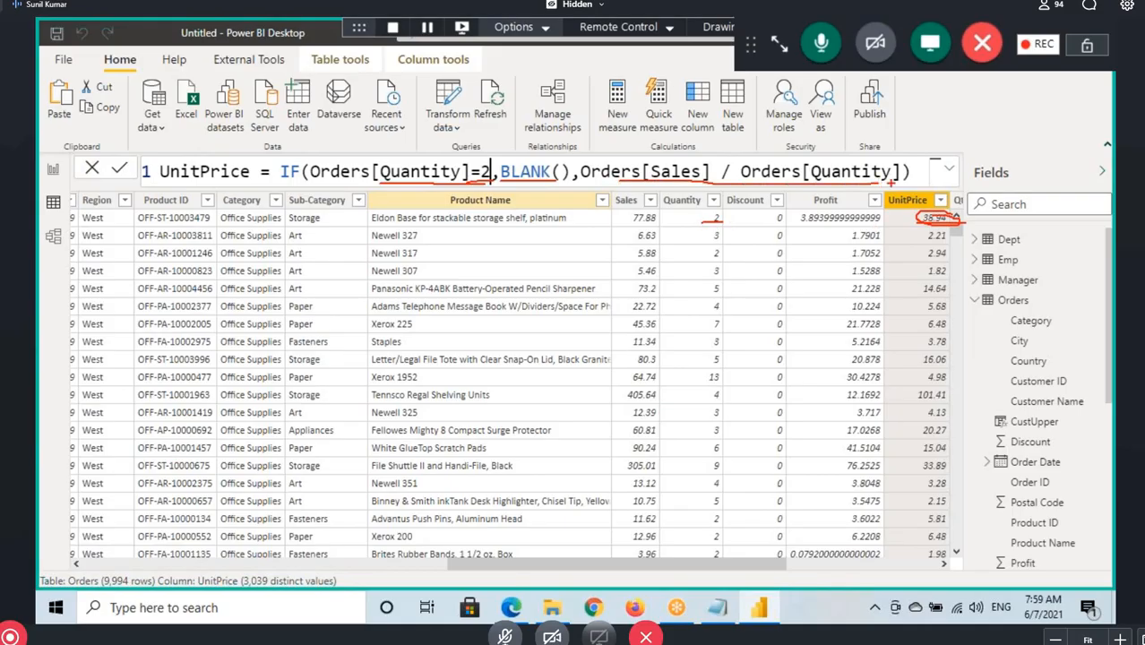
key("Escape")
left_click(922, 173)
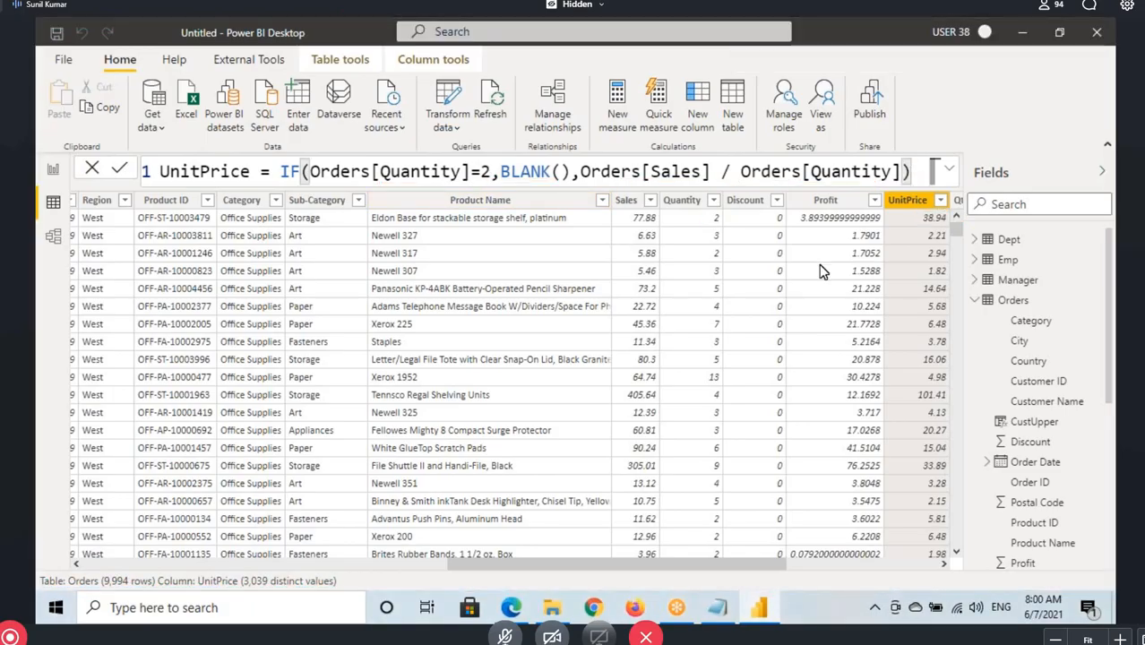
key("Return")
Box the first row's UnitPrice cell and mark the formula's BLANK() argument, clearing the annotations when done
key("ctrl+2")
left_click_drag(897, 209, 953, 225)
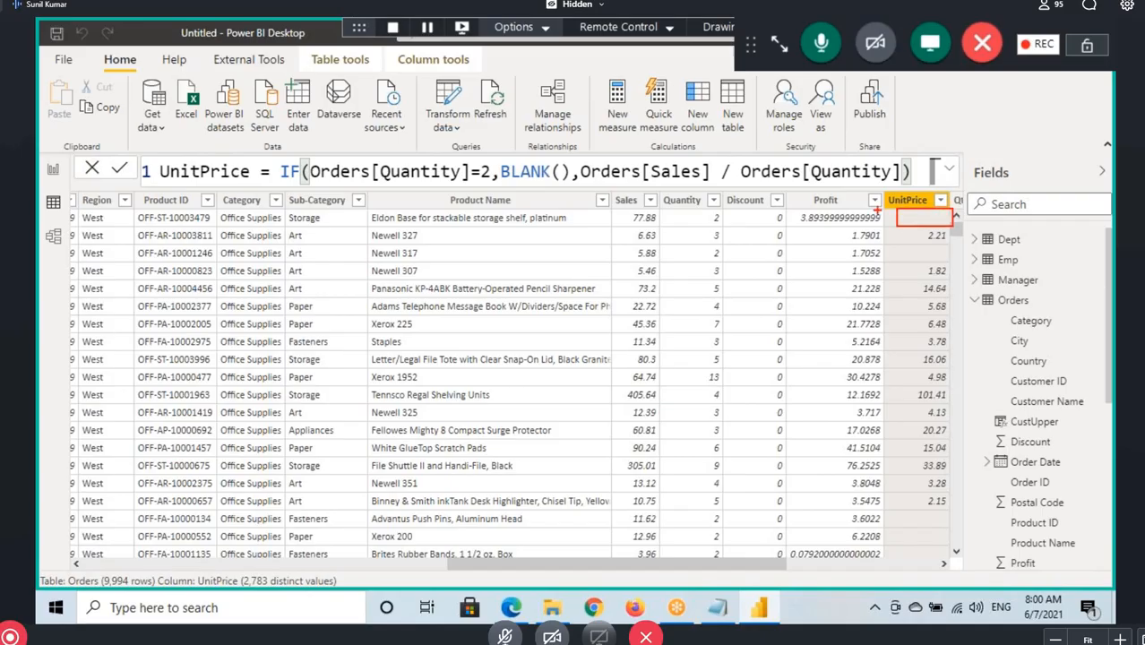
mouse_move(520, 183)
left_mouse_down()
mouse_move(690, 243)
mouse_move(856, 247)
left_mouse_up()
key("Escape")
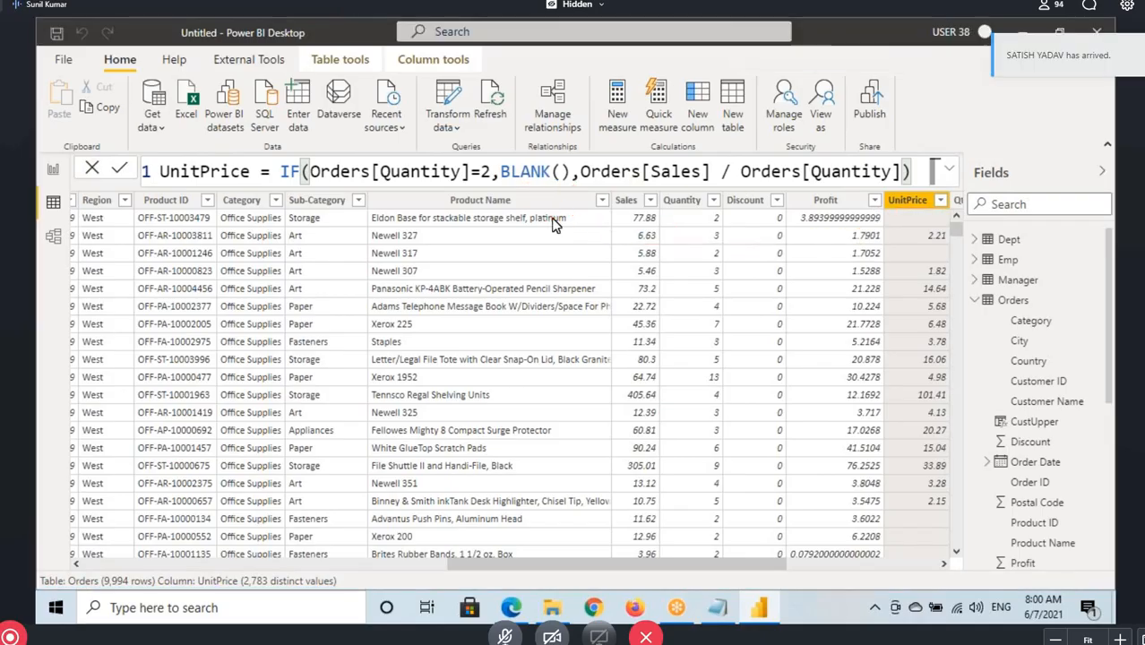
Set the UnitPrice formula's logical test back to Orders[Quantity]=0, commit it and highlight the Sales / Quantity division
left_click(492, 172)
key("BackSpace")
type("0")
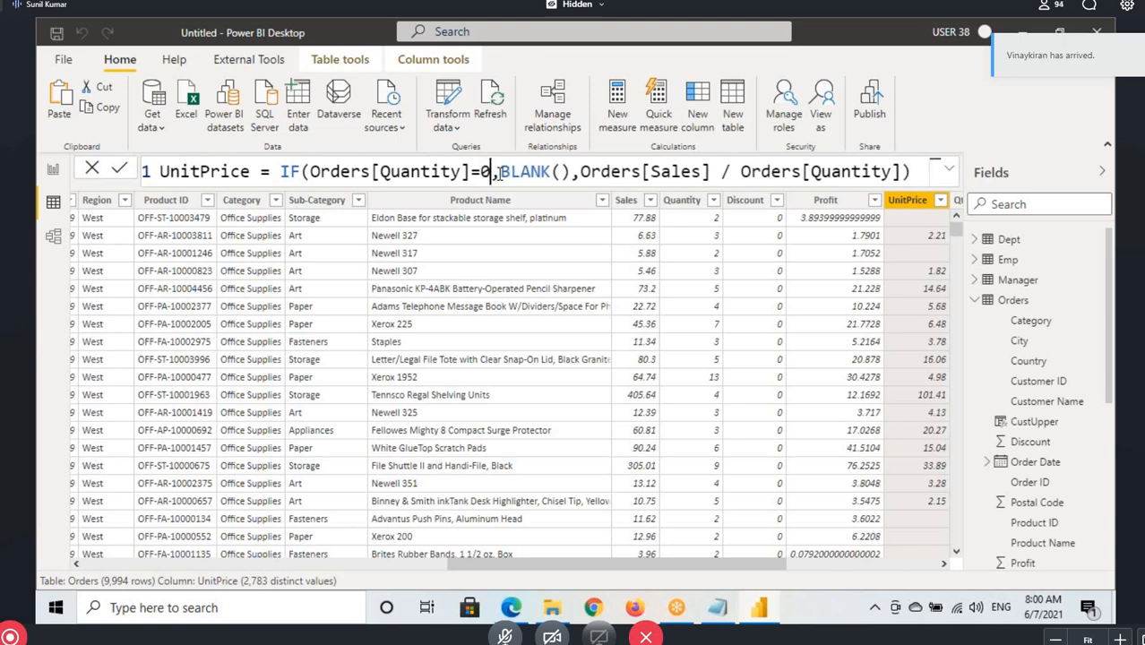
key("Return")
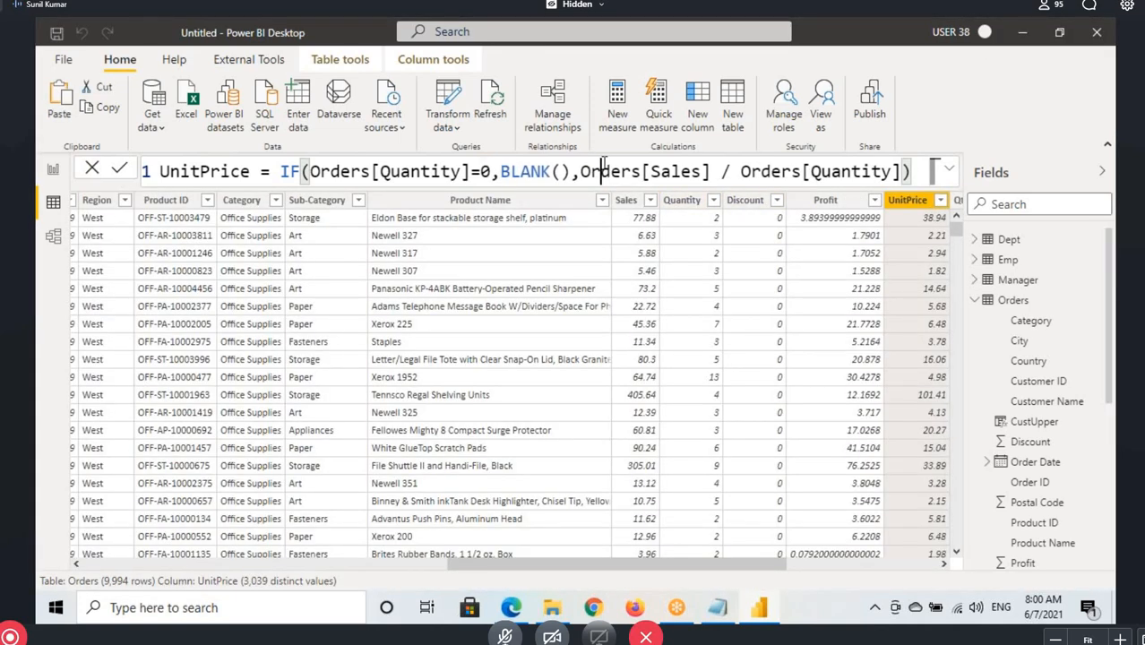
left_click_drag(600, 171, 832, 171)
Switch to the Notepad notes and save the Power Pivot text file
left_click(717, 609)
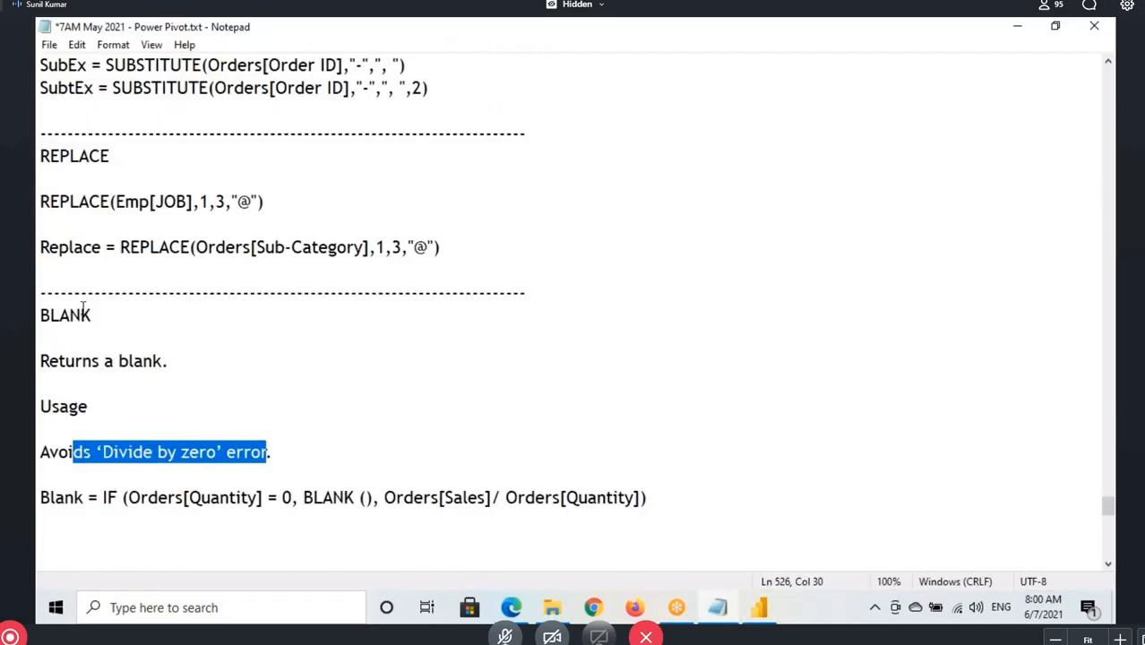
scroll(192, 398, "up", 15)
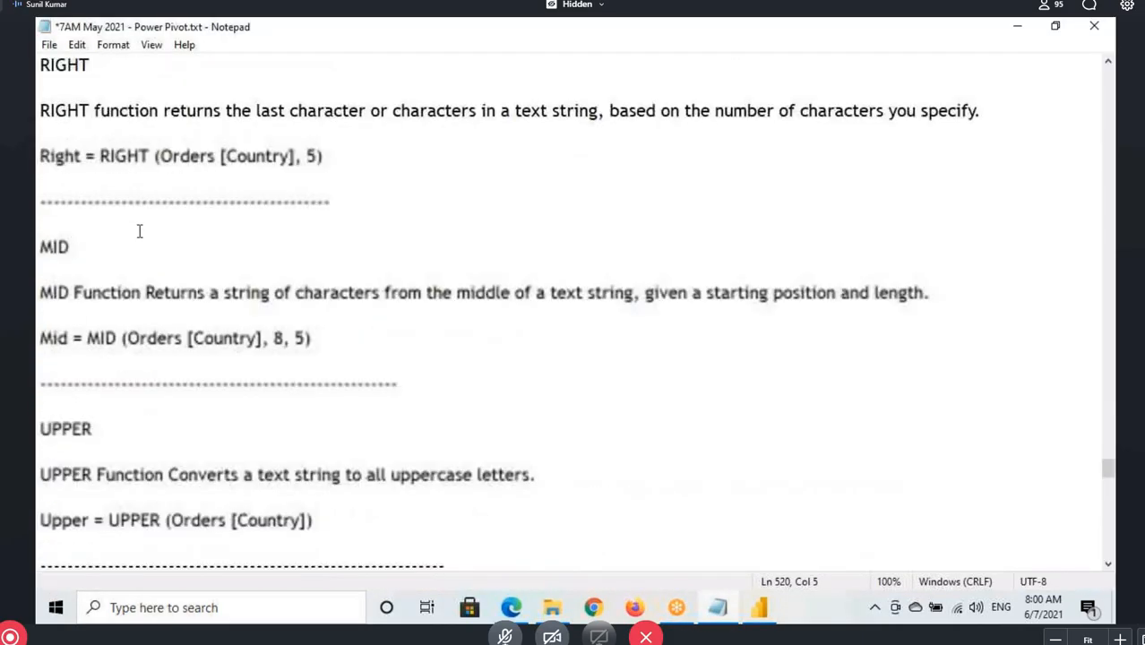
left_click(95, 269)
key("ctrl+s")
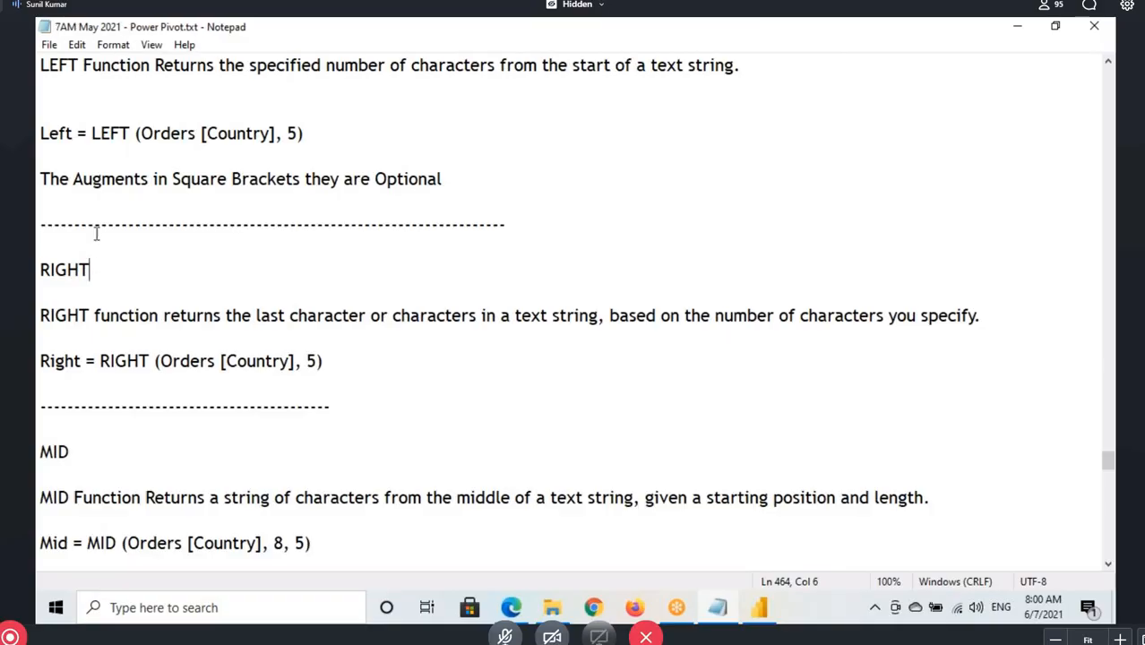
Copy the Logical Functions line from the DAX Functions list in the notes
scroll(90, 206, "up", 15)
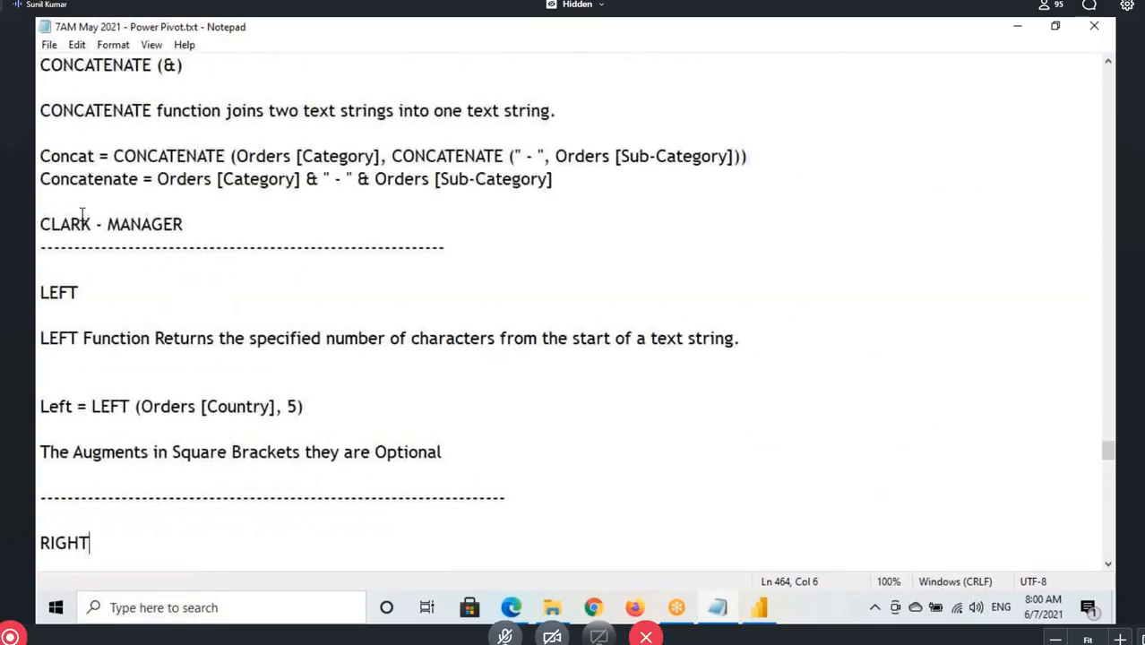
scroll(76, 244, "up", 4)
scroll(40, 258, "down", 3)
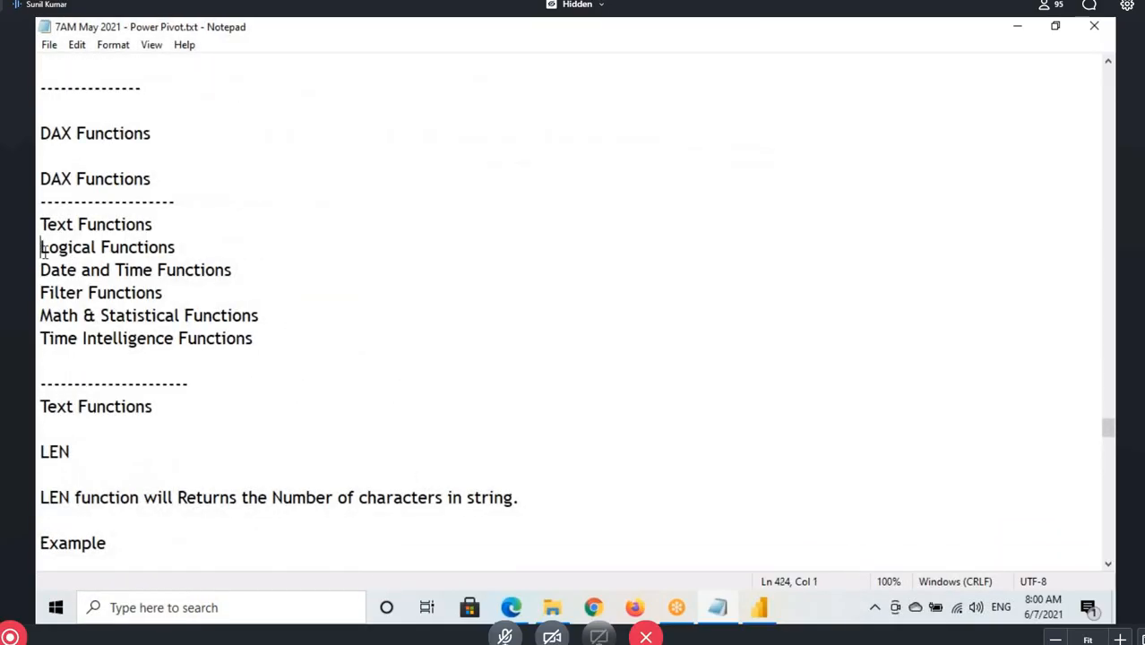
left_click_drag(43, 253, 176, 256)
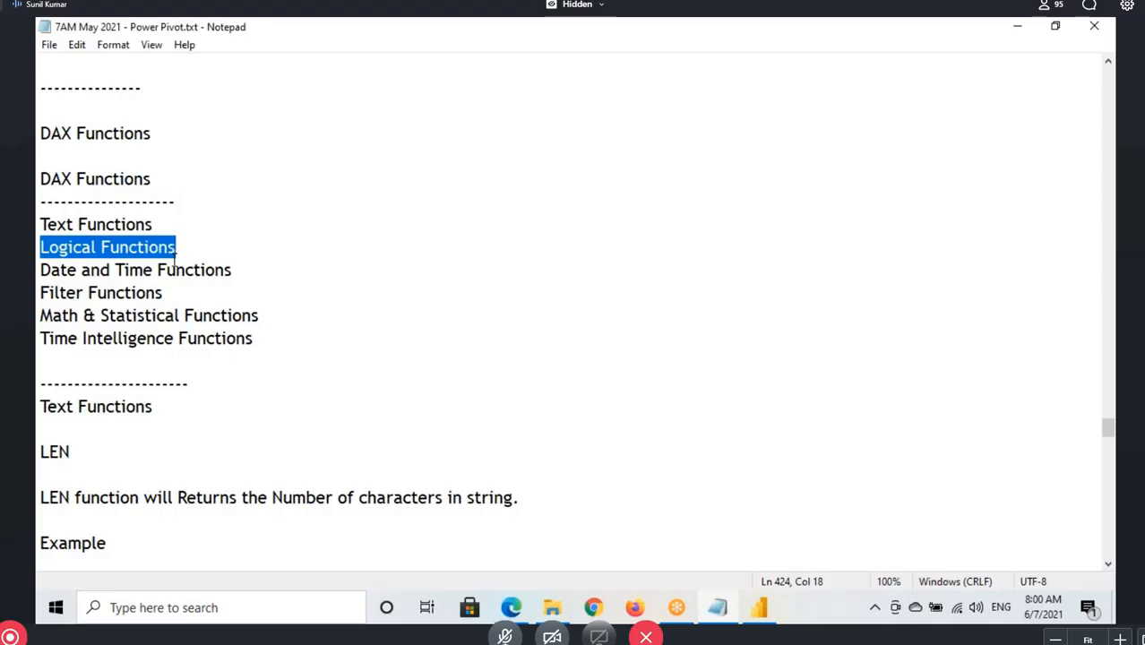
scroll(175, 258, "down", 10)
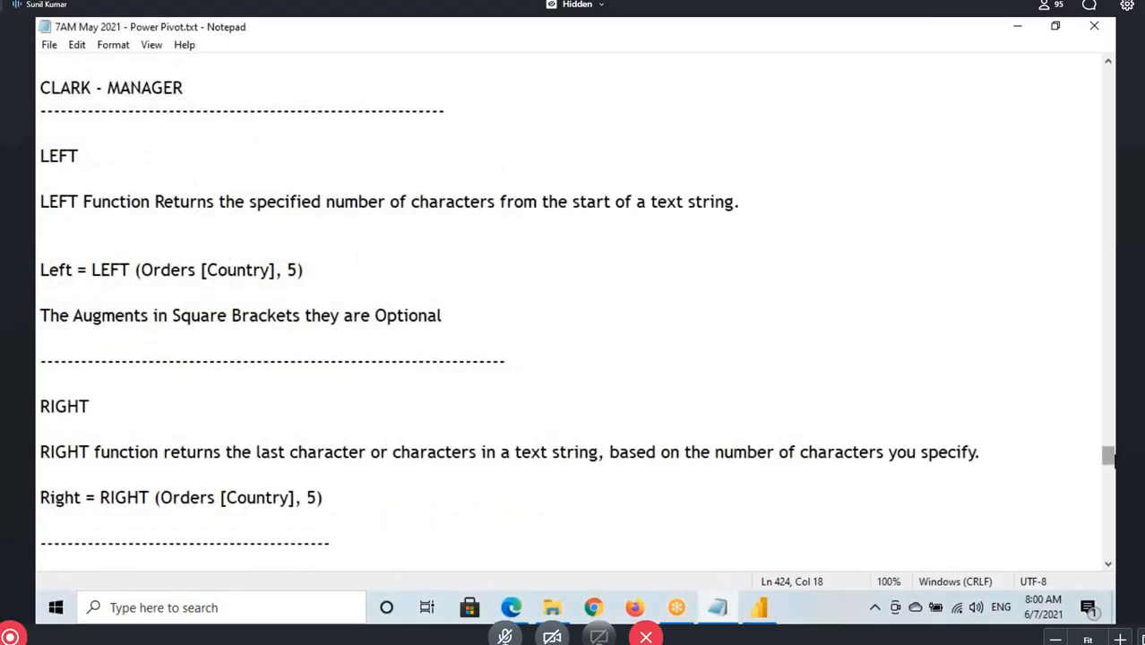
scroll(426, 192, "up", 10)
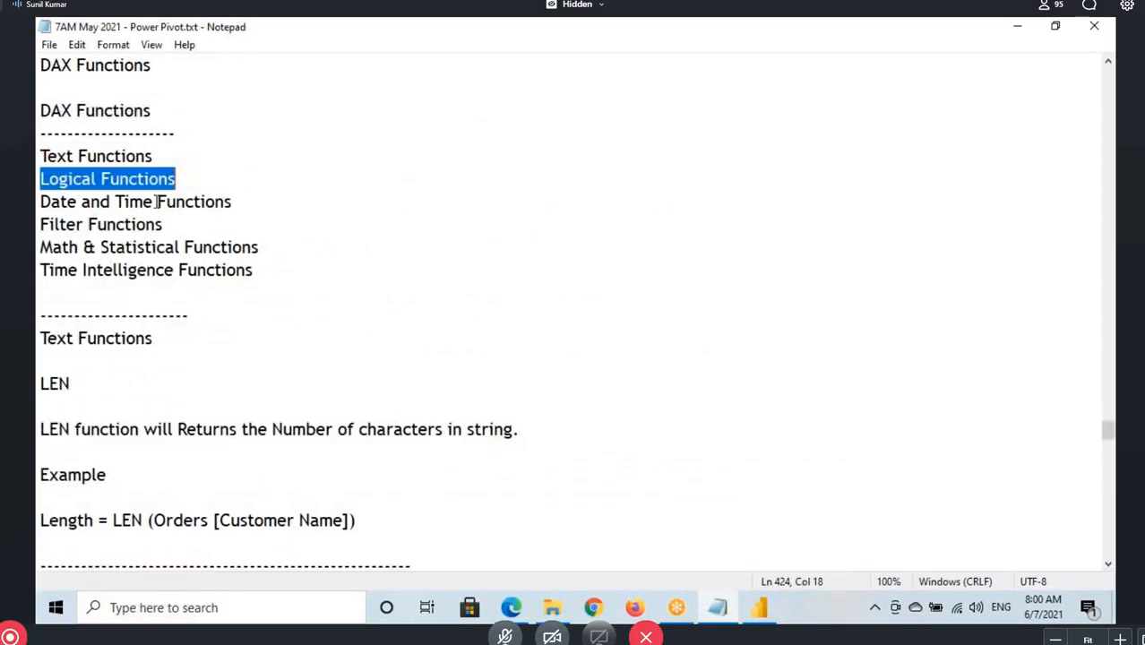
left_click_drag(257, 271, 177, 179)
key("ctrl+c")
Add a dashed separator below the Blank formula, paste the Logical Functions heading two lines down and save the notes
left_click_drag(1108, 432, 1109, 521)
left_click(58, 305)
type("-")
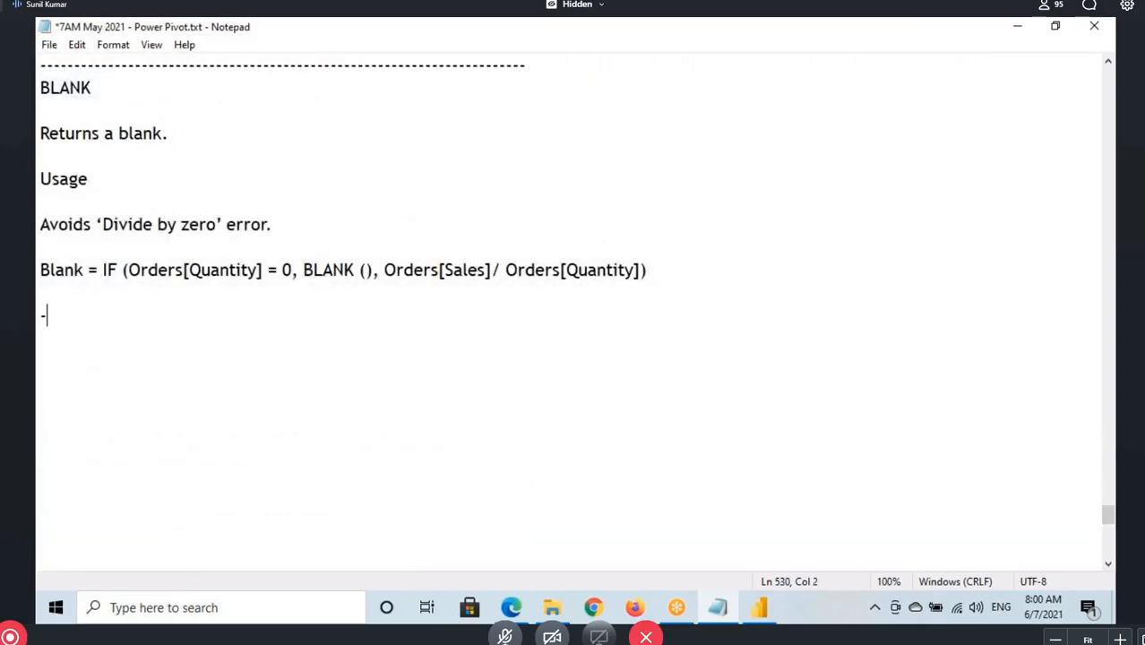
type("-----------------")
key("Return")
key("Return")
key("ctrl+v")
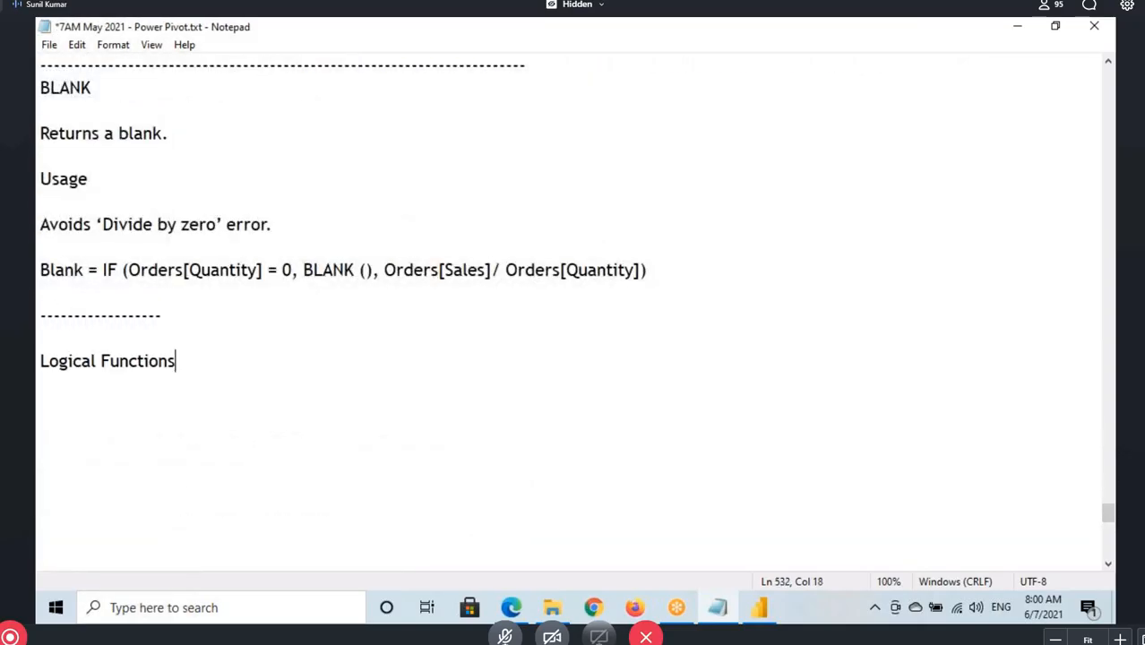
key("ctrl+s")
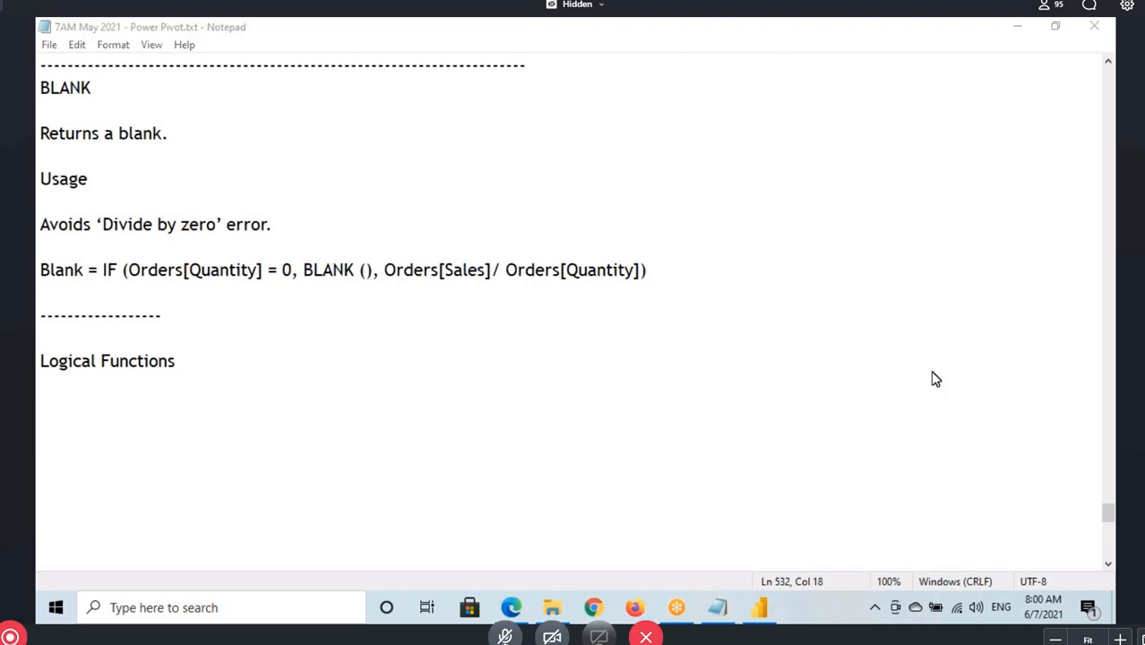